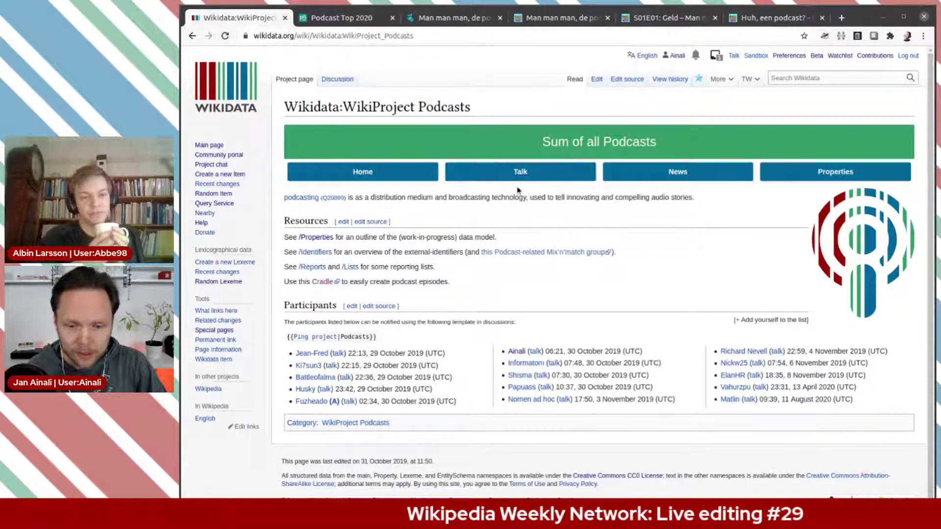
Open the WikiProject Podcasts talk page and go to its Model items discussion
{"action": "left_click", "coordinate": [520, 172]}
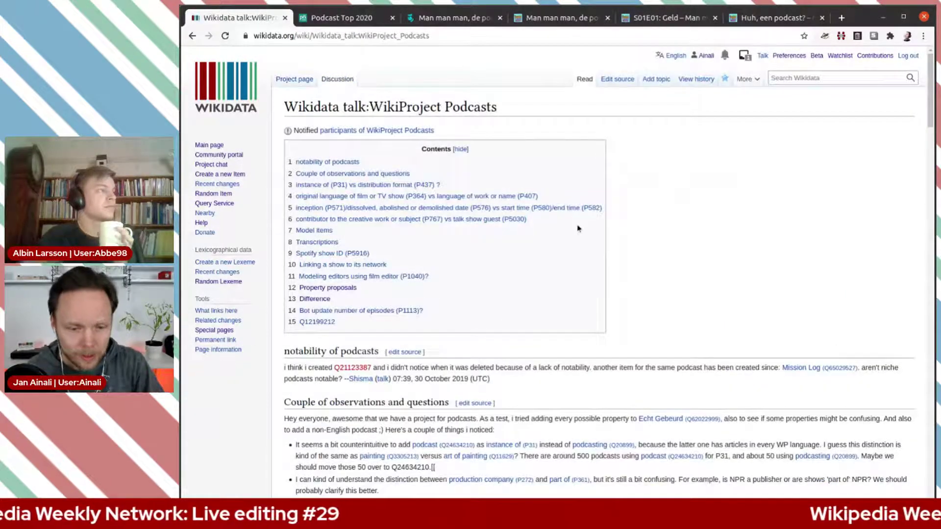
{"action": "scroll", "coordinate": [583, 236], "scroll_direction": "down", "scroll_amount": 1}
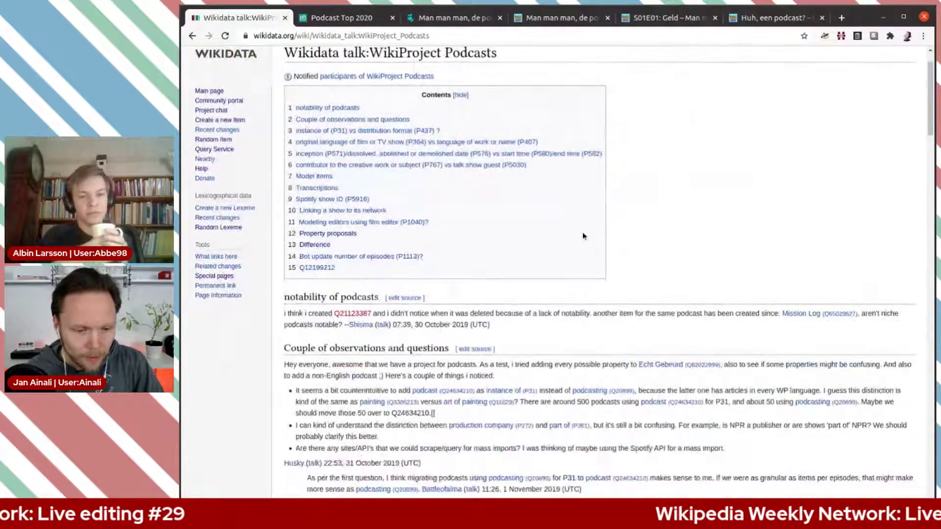
{"action": "scroll", "coordinate": [583, 236], "scroll_direction": "down", "scroll_amount": 1}
{"action": "scroll", "coordinate": [582, 235], "scroll_direction": "down", "scroll_amount": 7}
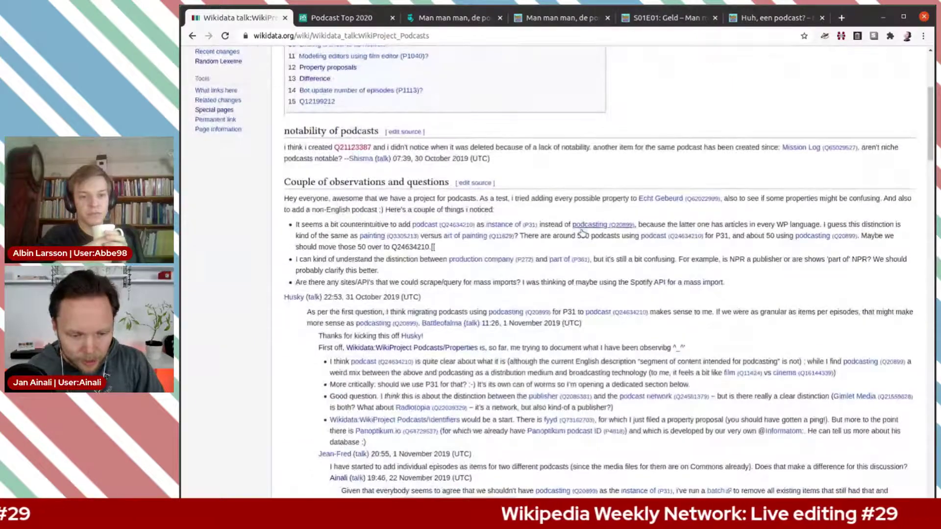
{"action": "scroll", "coordinate": [580, 226], "scroll_direction": "down", "scroll_amount": 3}
{"action": "scroll", "coordinate": [580, 223], "scroll_direction": "up", "scroll_amount": 8}
{"action": "scroll", "coordinate": [580, 218], "scroll_direction": "up", "scroll_amount": 3}
{"action": "left_click", "coordinate": [314, 151]}
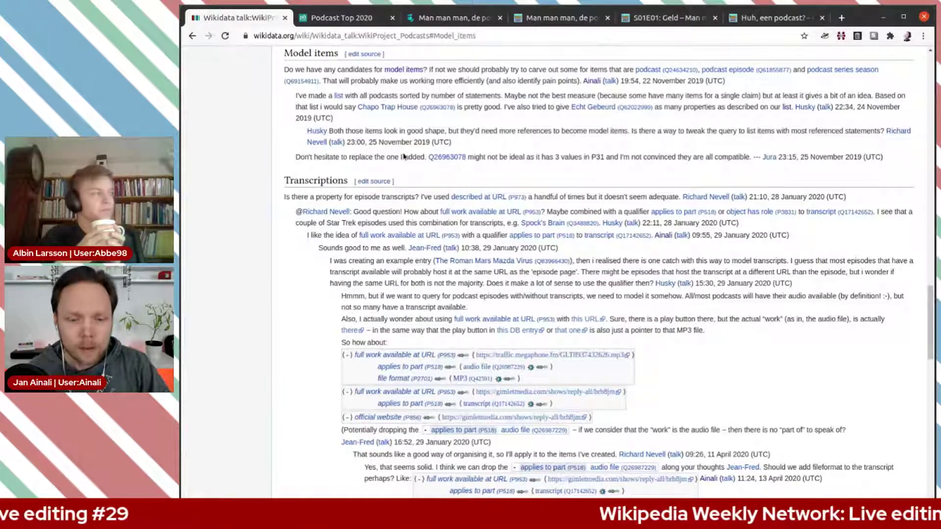
Enlarge the page text and open the Model items section for source editing
{"action": "key", "text": "ctrl+plus"}
{"action": "key", "text": "ctrl+plus"}
{"action": "key", "text": "ctrl+plus"}
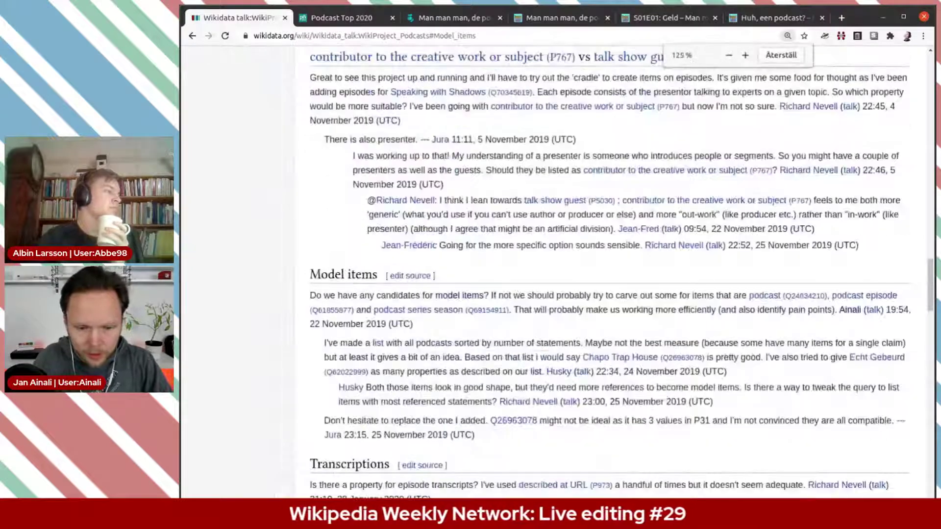
{"action": "scroll", "coordinate": [525, 299], "scroll_direction": "down", "scroll_amount": 2}
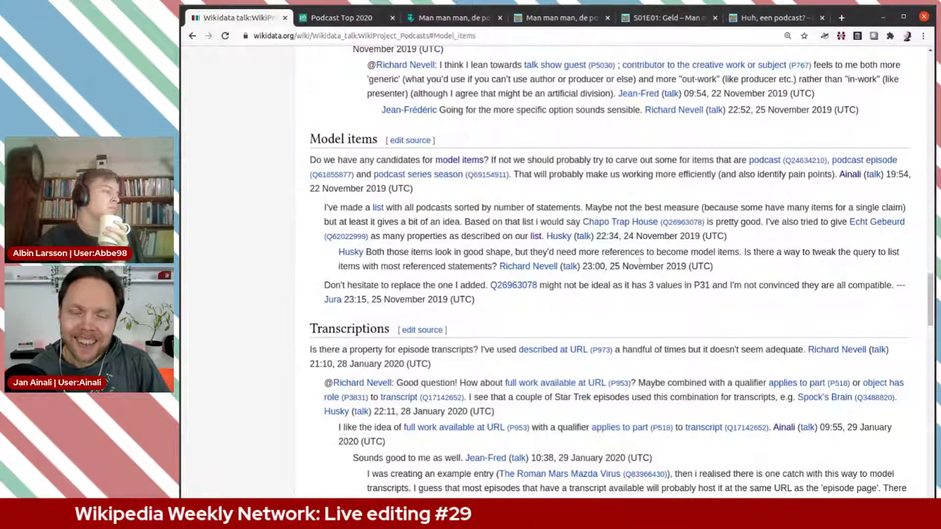
{"action": "left_click", "coordinate": [422, 141]}
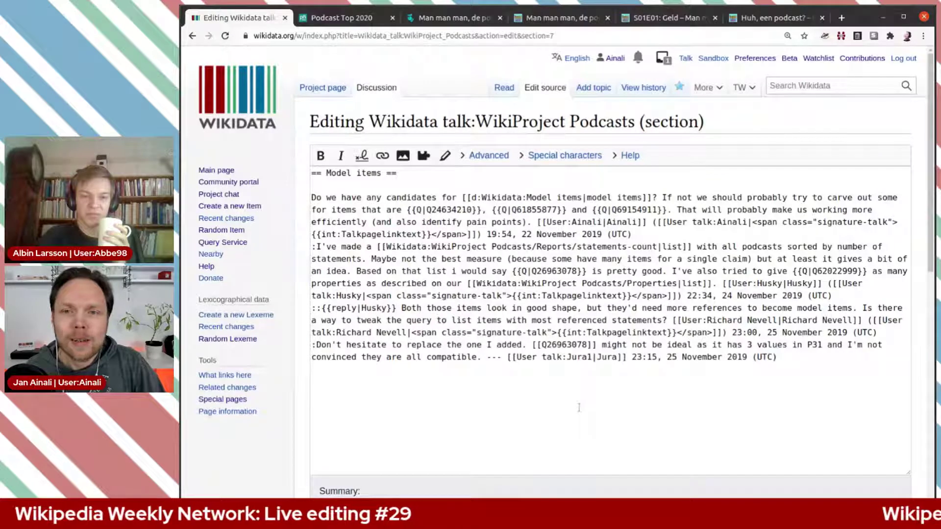
Start a new line below the 23:00, 25 November 2019 comment with a copy of its reply template, indented by three colons
{"action": "left_click", "coordinate": [540, 384]}
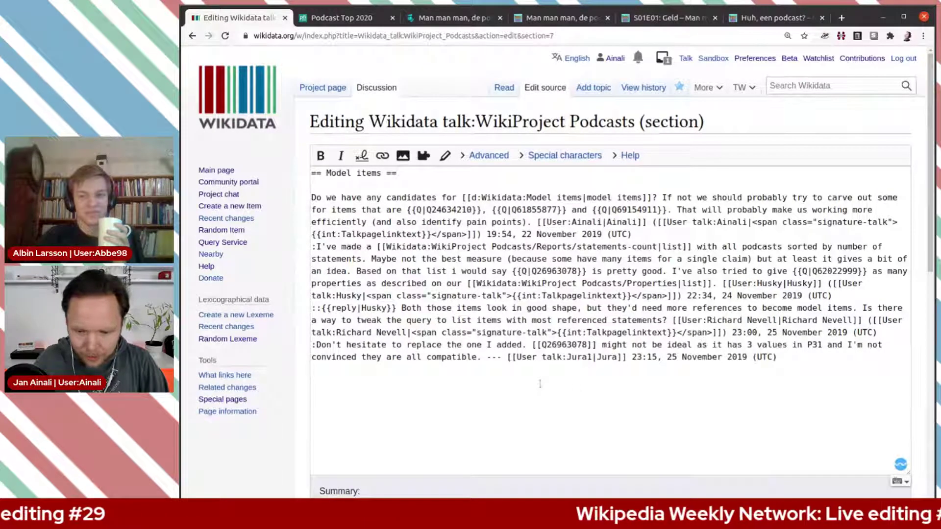
{"action": "left_click", "coordinate": [890, 333]}
{"action": "key", "text": "Return"}
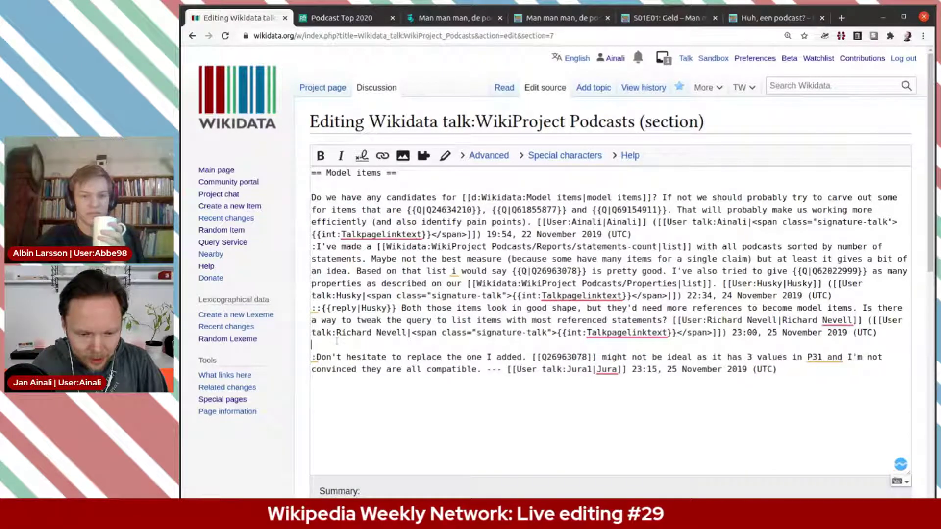
{"action": "left_click_drag", "start_coordinate": [401, 309], "coordinate": [312, 309]}
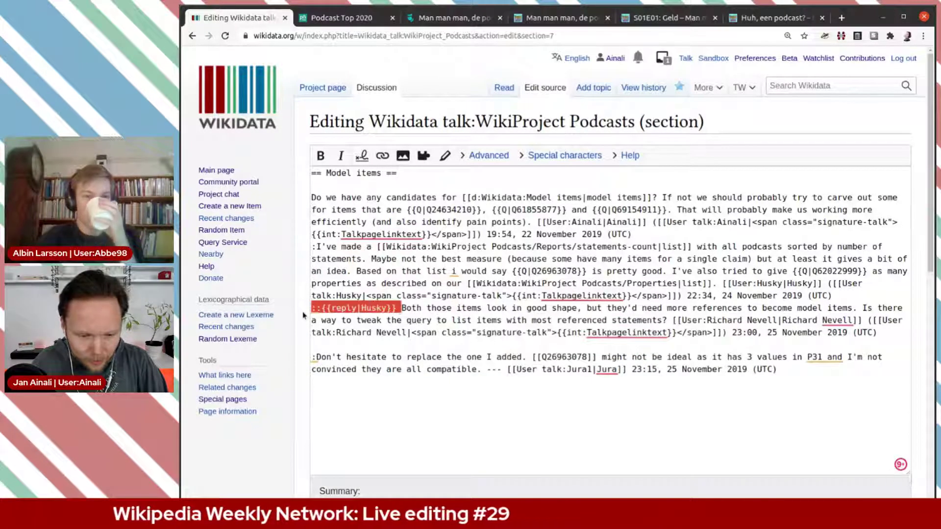
{"action": "key", "text": "ctrl+c"}
{"action": "left_click", "coordinate": [351, 344]}
{"action": "key", "text": "ctrl+v"}
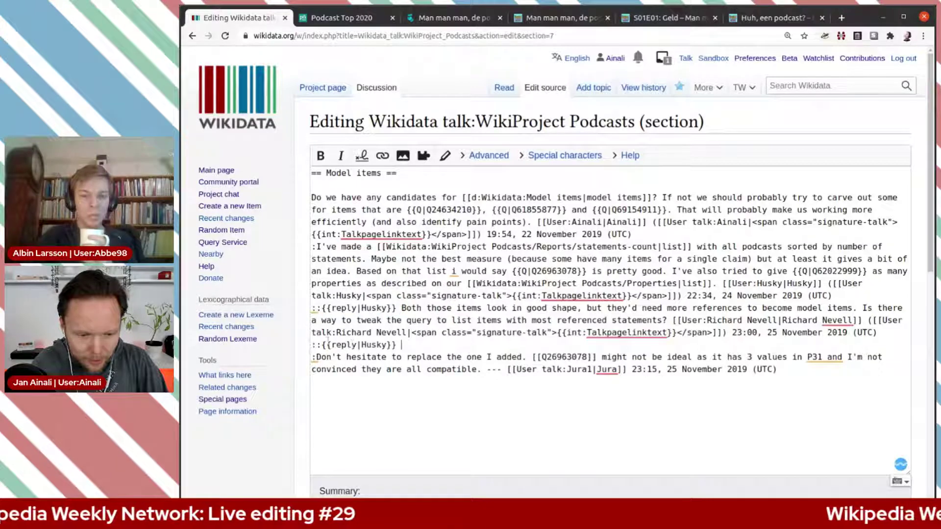
{"action": "type", "text": ":"}
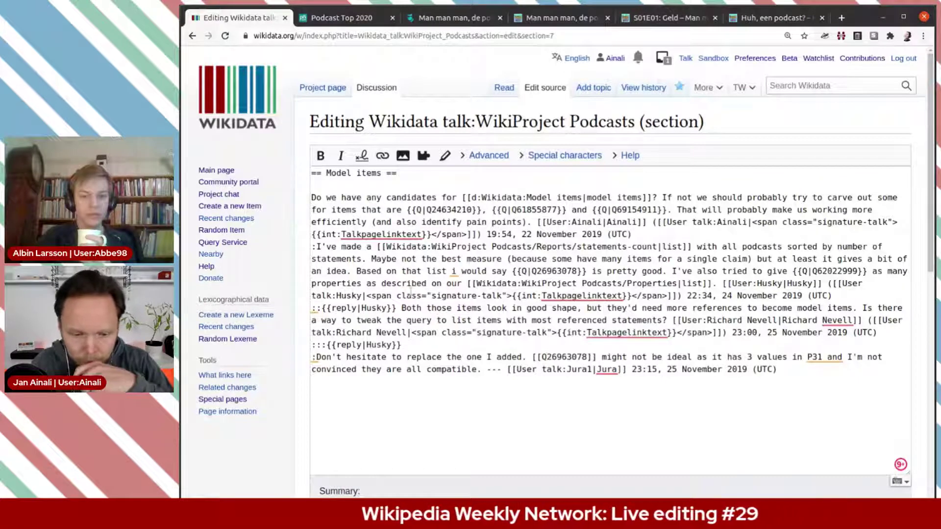
Write "I think you are referring to [[Wikidata:Showcase item|Showcase items]]" after the new line's reply template
{"action": "left_click_drag", "start_coordinate": [402, 308], "coordinate": [668, 320]}
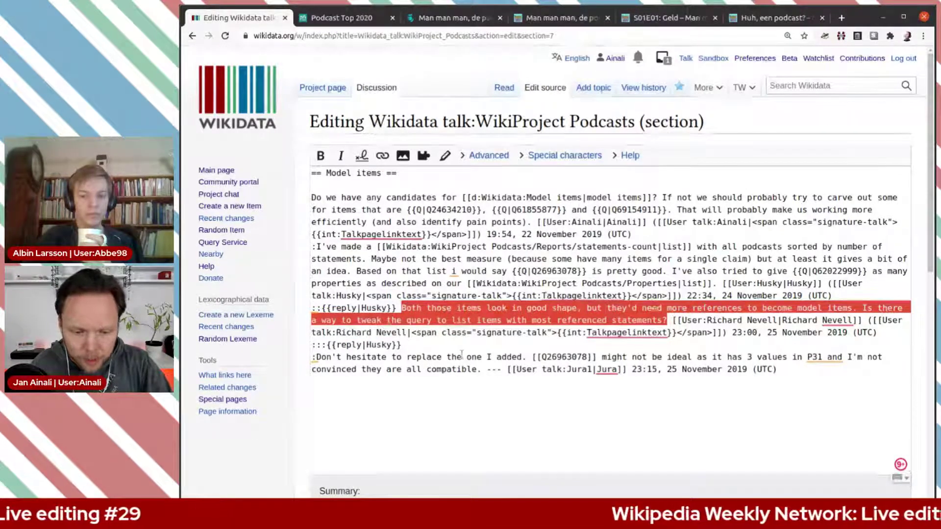
{"action": "left_click", "coordinate": [419, 345]}
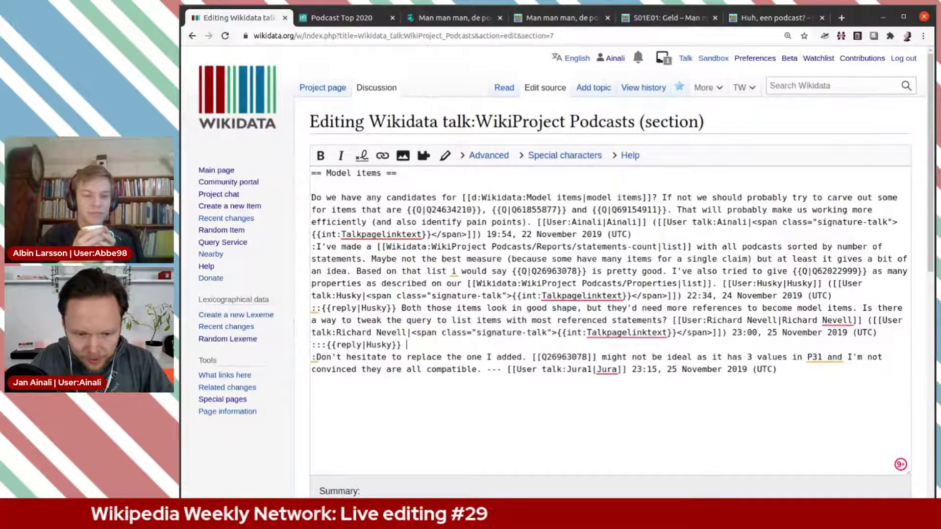
{"action": "type", "text": "I"}
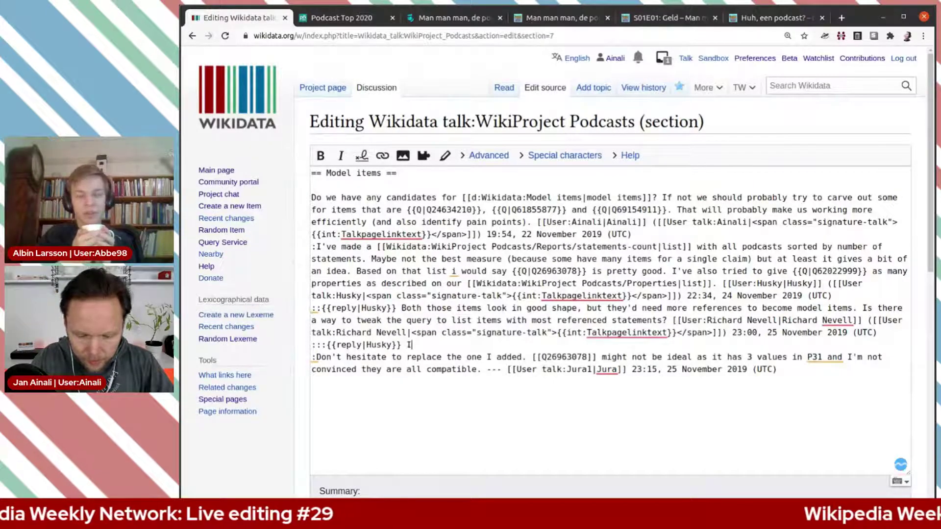
{"action": "type", "text": " think "}
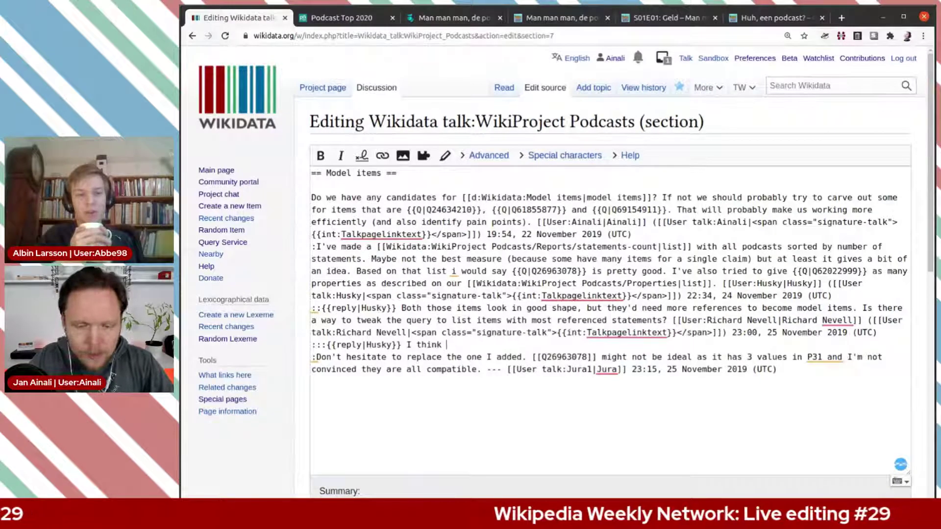
{"action": "type", "text": "you "}
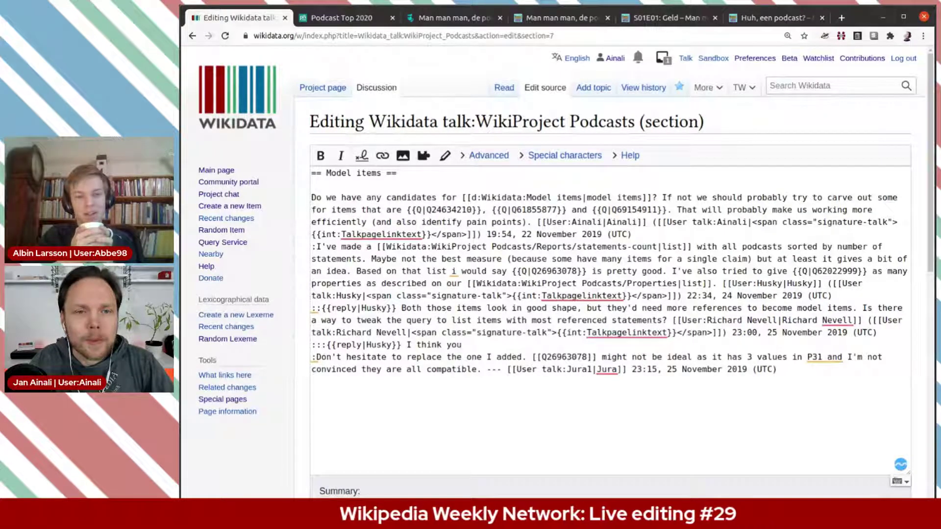
{"action": "type", "text": "are refer"}
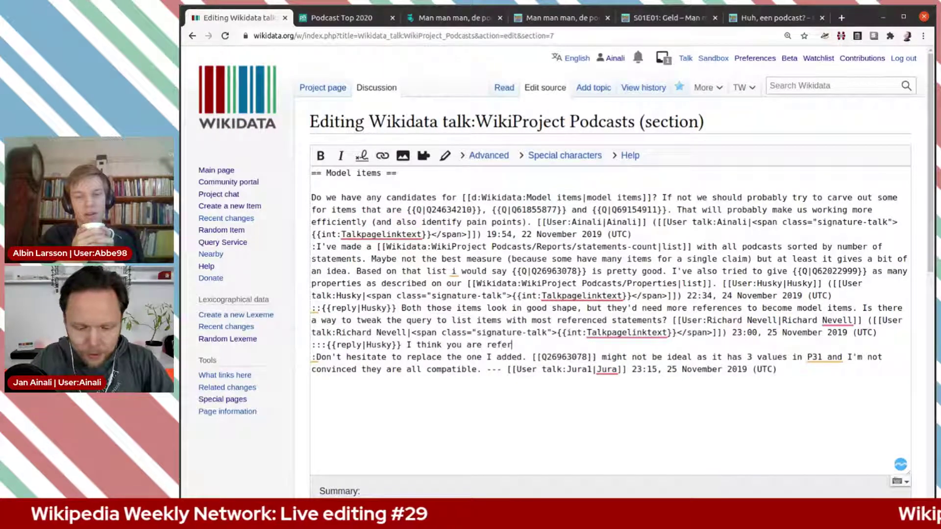
{"action": "type", "text": "ring to [[Wiki"}
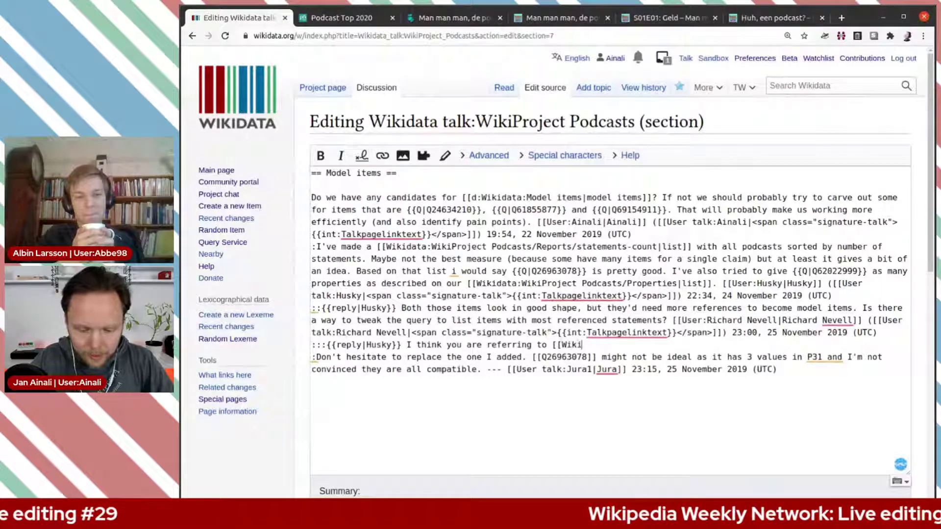
{"action": "type", "text": "data:Showcase i"}
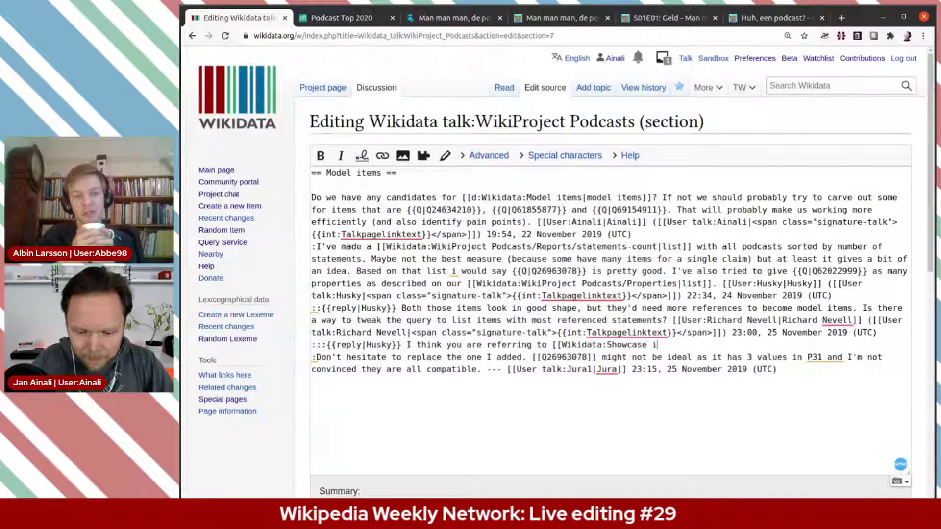
{"action": "type", "text": "tem|Showcase"}
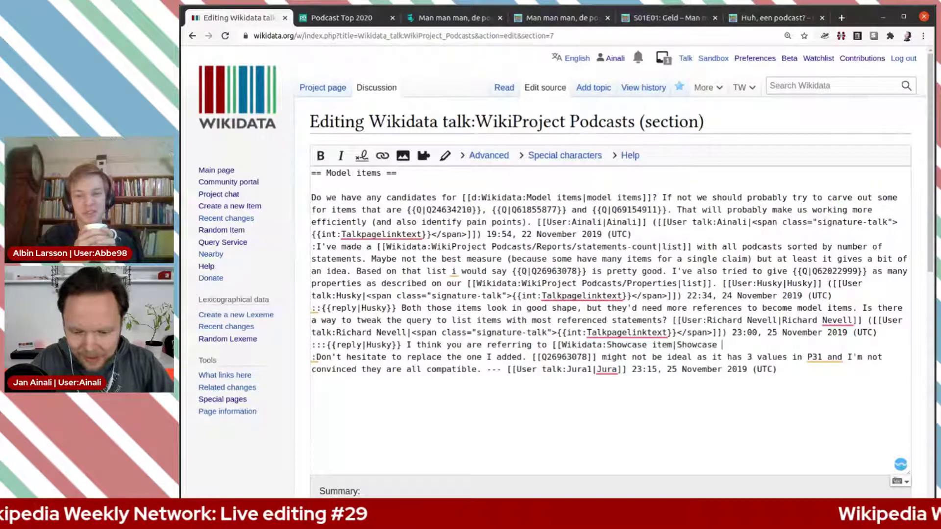
{"action": "type", "text": " item"}
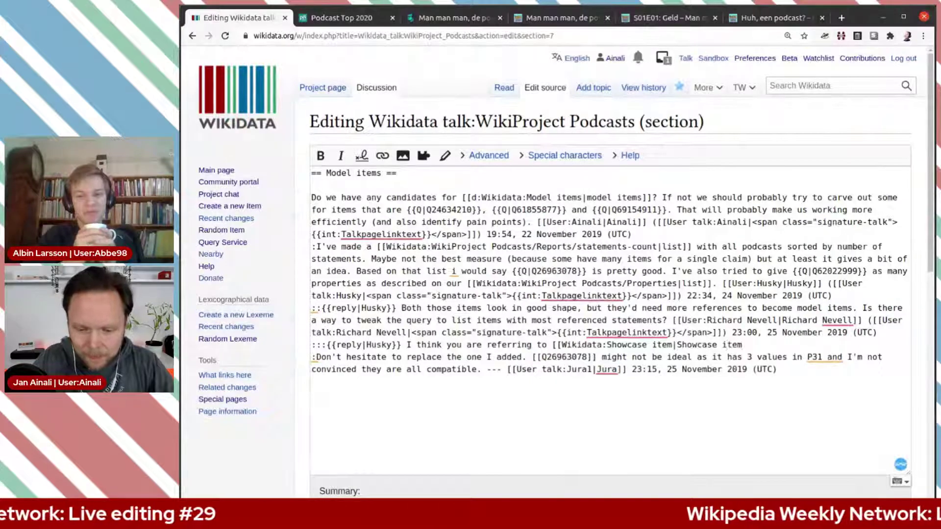
{"action": "type", "text": "|Showcase items]]"}
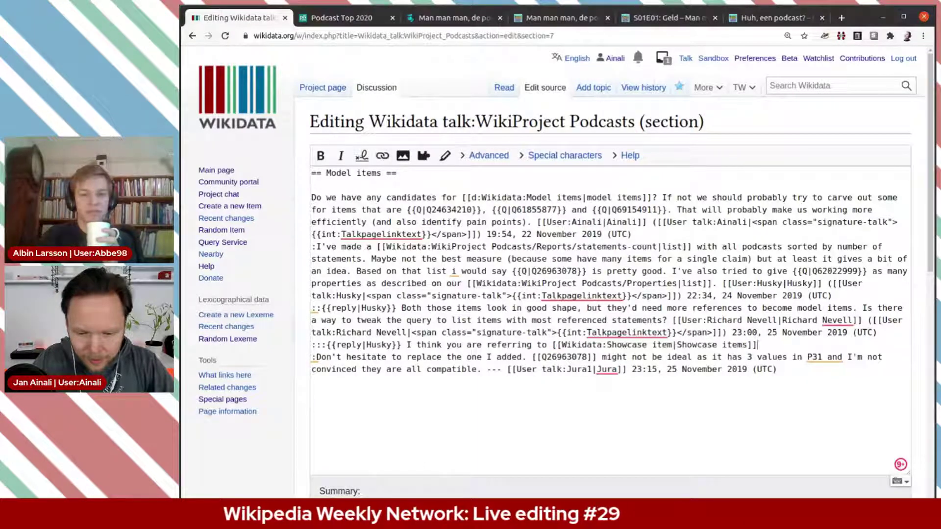
Finish the reply with ", model items don't need references." and sign it with four tildes
{"action": "type", "text": ","}
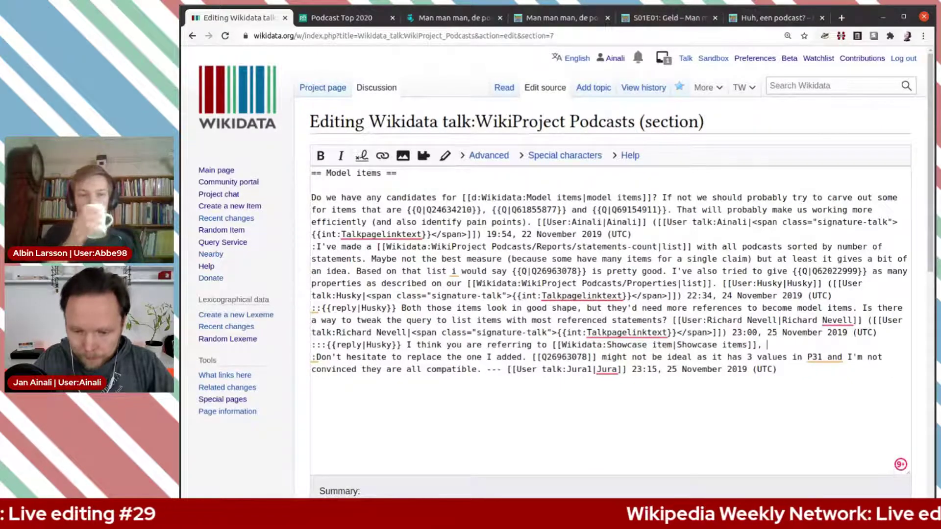
{"action": "type", "text": "M"}
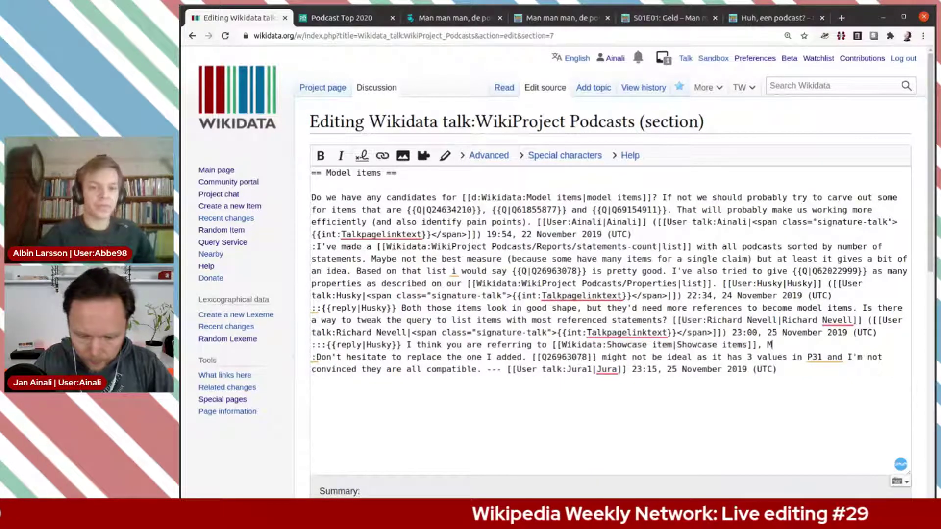
{"action": "type", "text": "model i"}
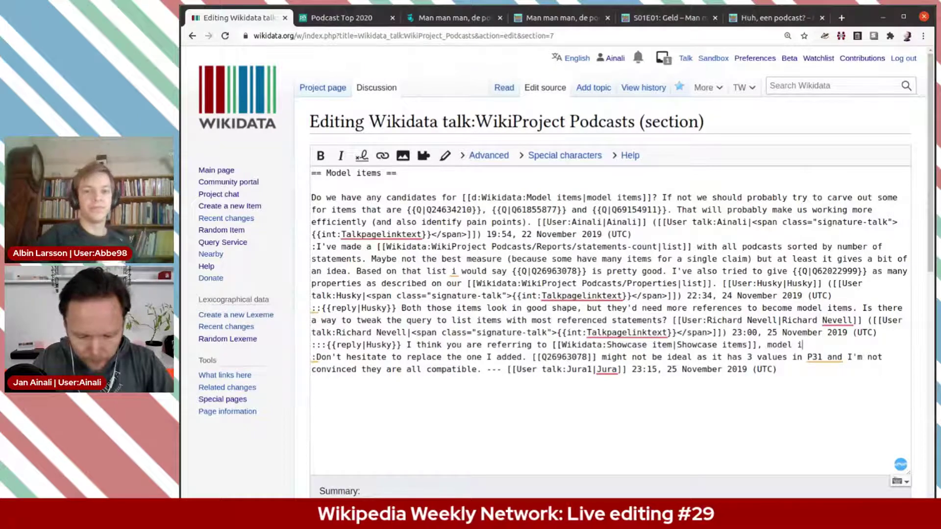
{"action": "type", "text": "tems don't"}
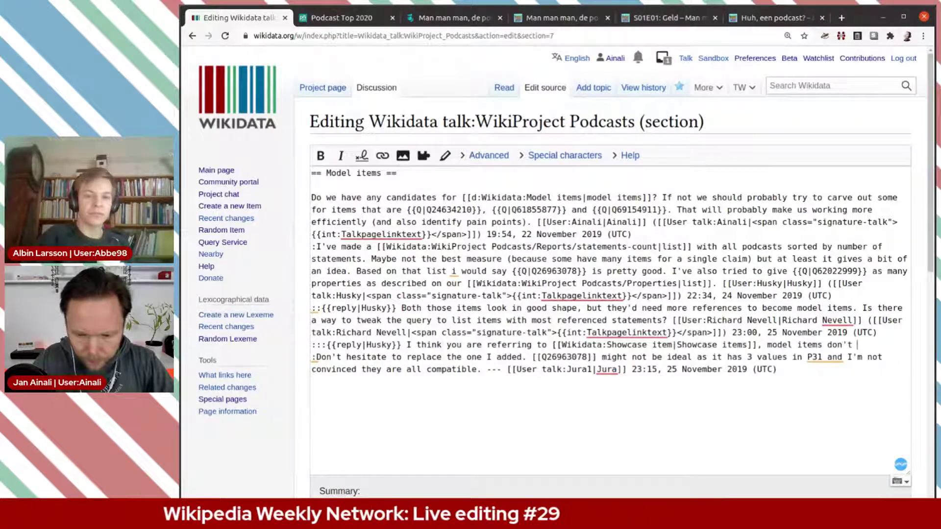
{"action": "type", "text": " need"}
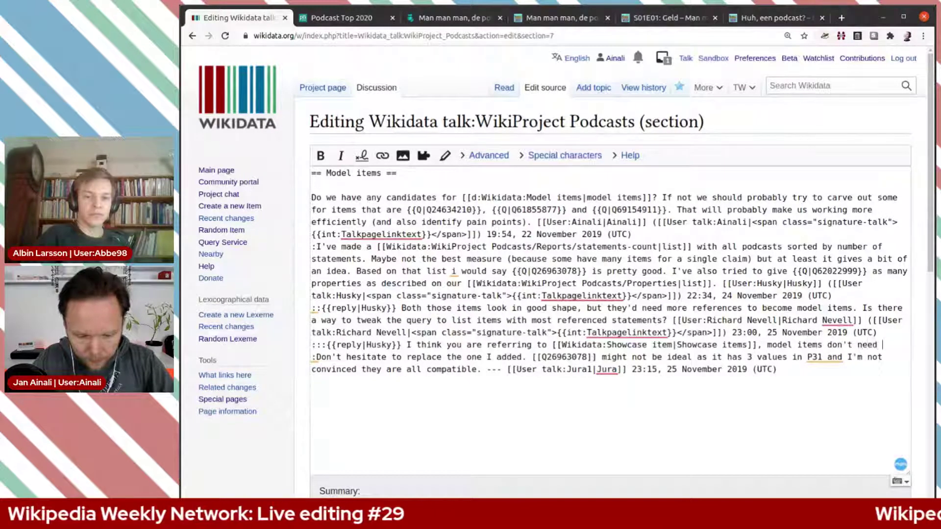
{"action": "type", "text": " referenc"}
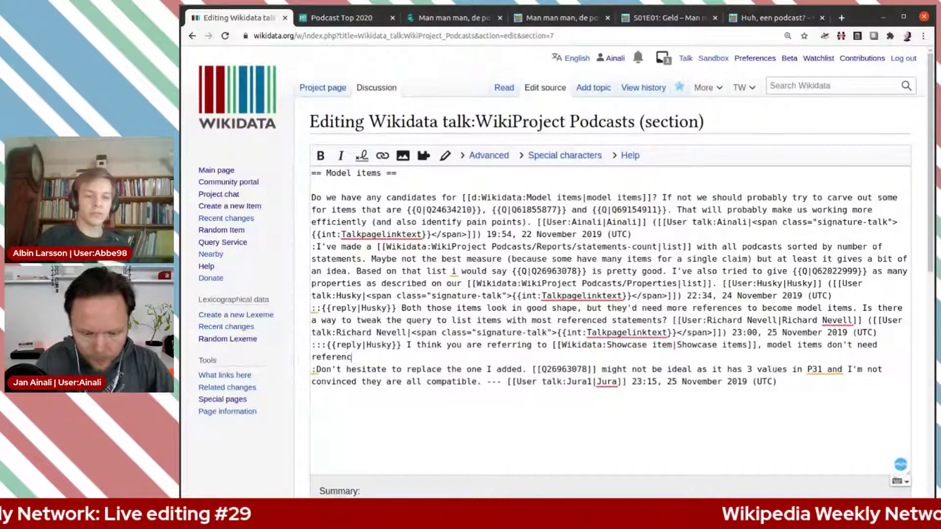
{"action": "type", "text": "es. ~~~~"}
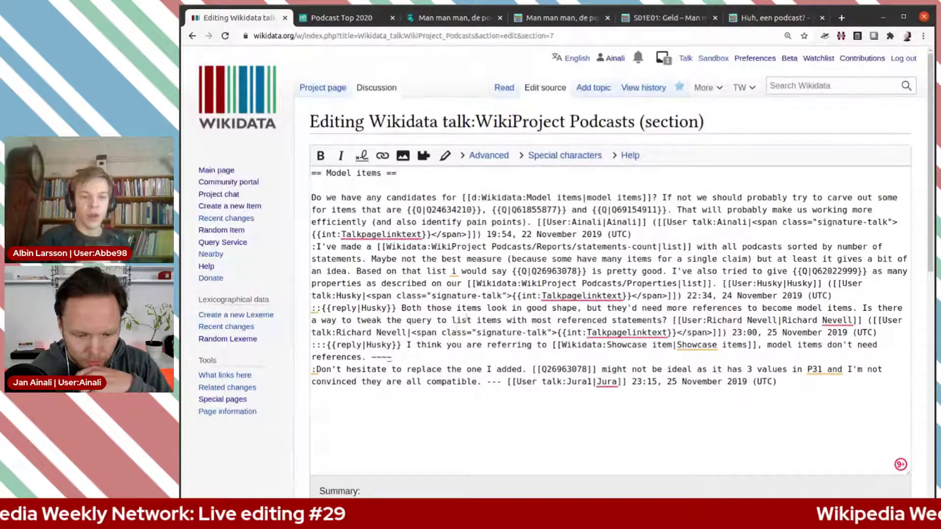
Add "reply" to the edit summary after the Model items section marker and preview the edit
{"action": "scroll", "coordinate": [364, 487], "scroll_direction": "down", "scroll_amount": 3}
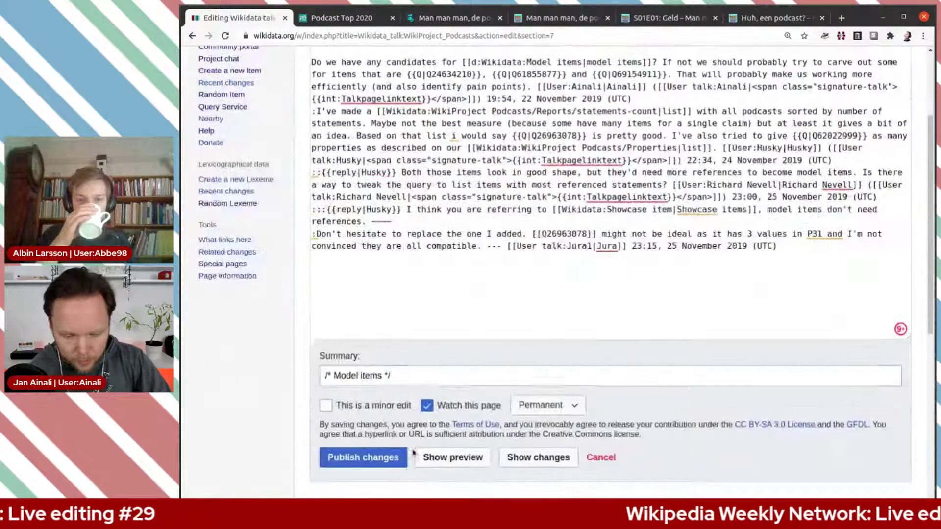
{"action": "left_click", "coordinate": [422, 376]}
{"action": "type", "text": "reply"}
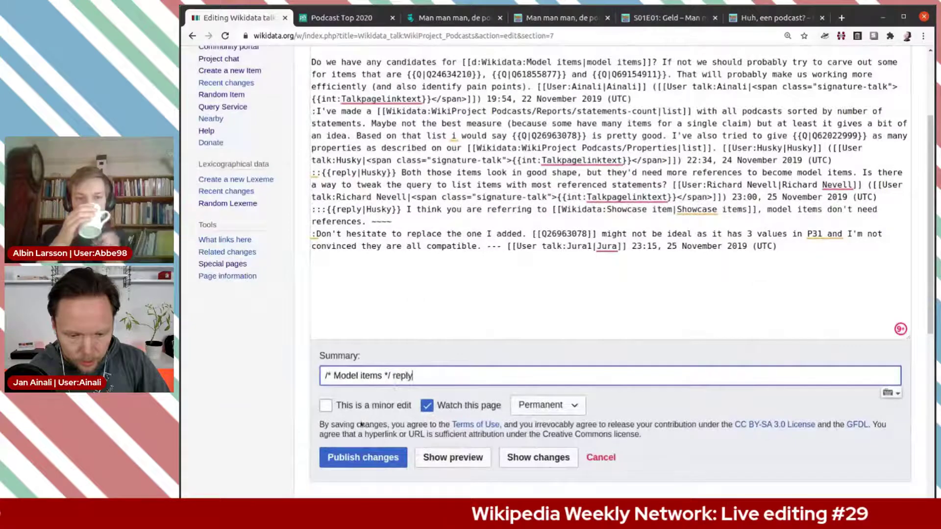
{"action": "left_click", "coordinate": [448, 458]}
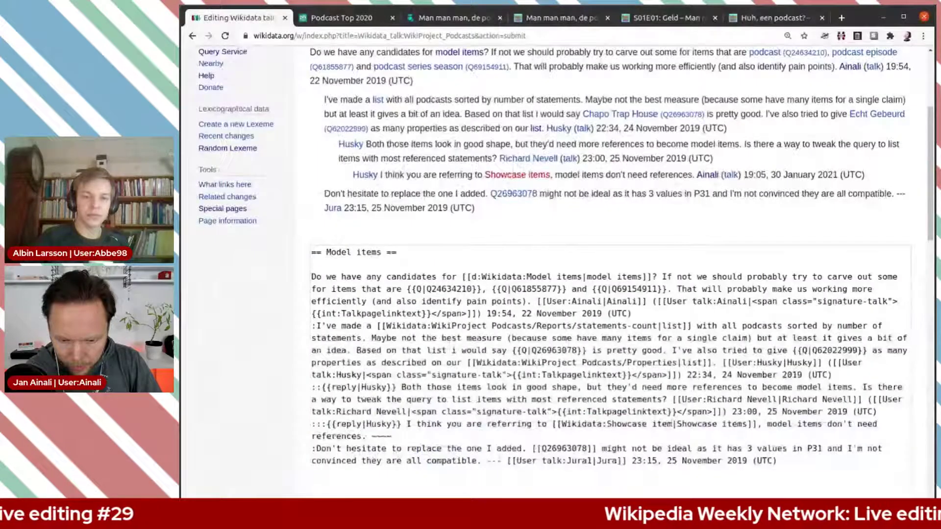
Correct the link target in the reply to "Wikidata:Showcase items"
{"action": "type", "text": "s"}
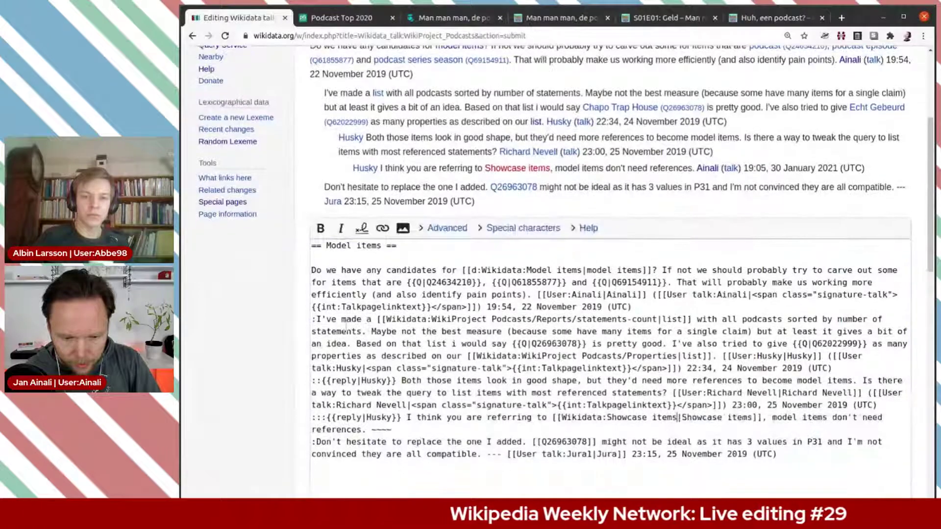
{"action": "scroll", "coordinate": [313, 316], "scroll_direction": "down", "scroll_amount": 2}
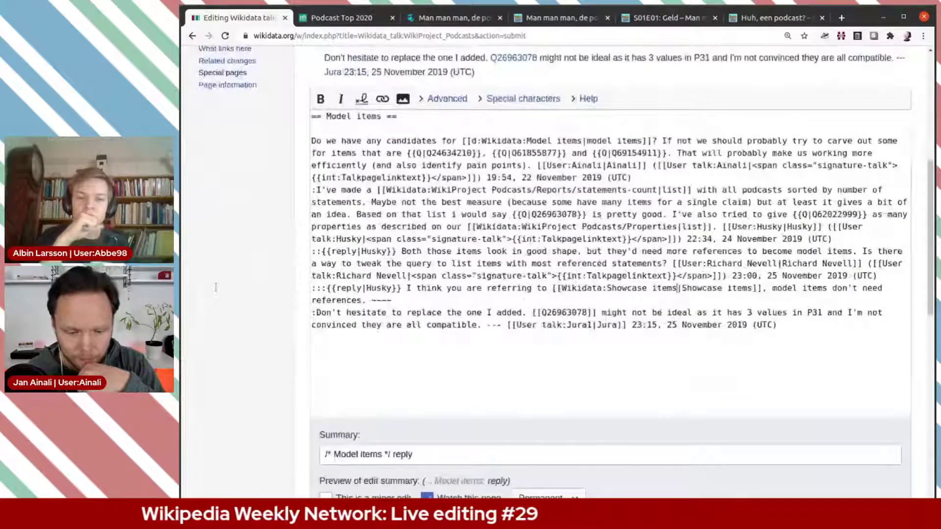
Preview the Model items section edit again to check the corrected showcase items link
{"action": "scroll", "coordinate": [216, 286], "scroll_direction": "down", "scroll_amount": 2}
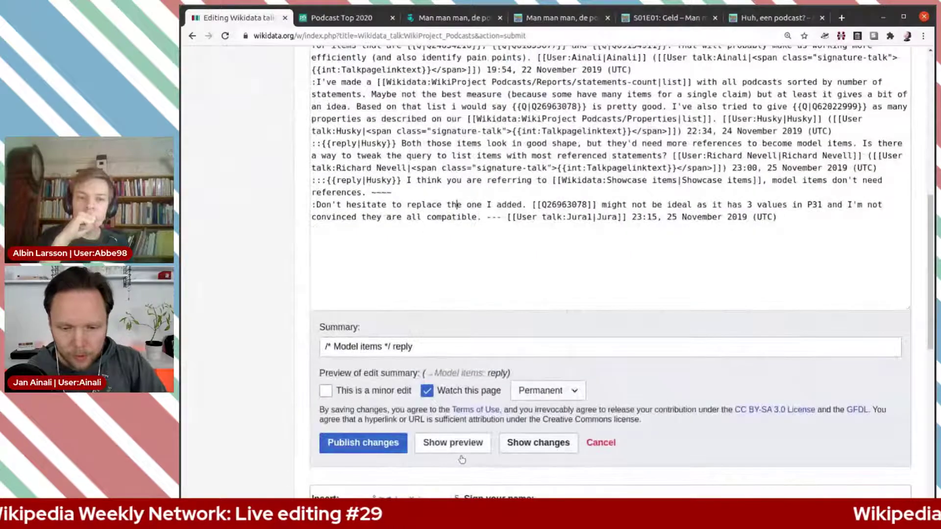
{"action": "left_click", "coordinate": [456, 444]}
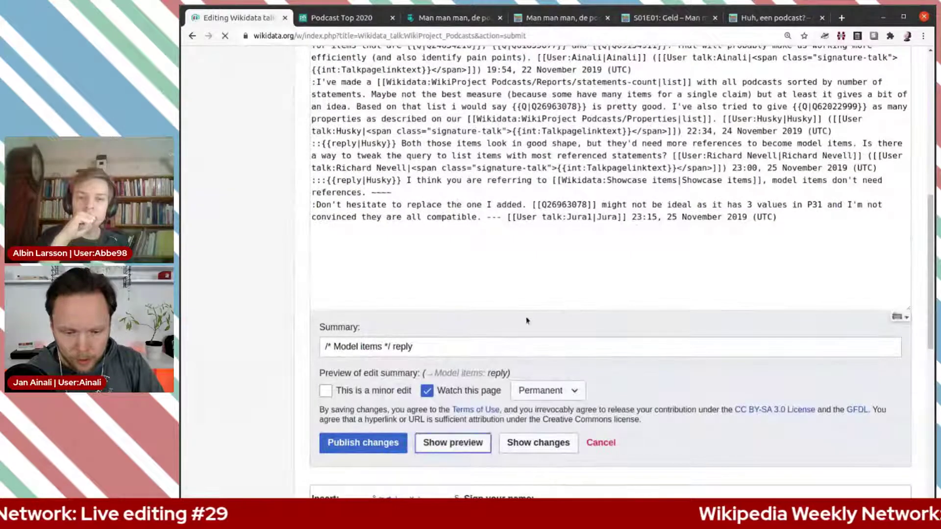
{"action": "scroll", "coordinate": [527, 320], "scroll_direction": "down", "scroll_amount": 5}
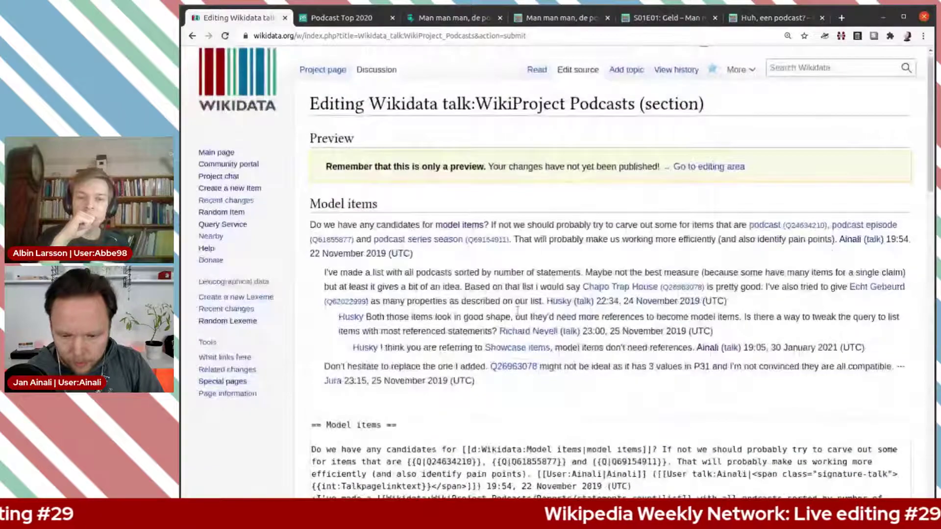
Copy the link target "Wikidata:Showcase items" from the reply and publish the Model items edit
{"action": "mouse_move", "coordinate": [677, 317]}
{"action": "left_mouse_down"}
{"action": "mouse_move", "coordinate": [563, 317]}
{"action": "mouse_move", "coordinate": [681, 317]}
{"action": "left_mouse_up"}
{"action": "key", "text": "ctrl+c"}
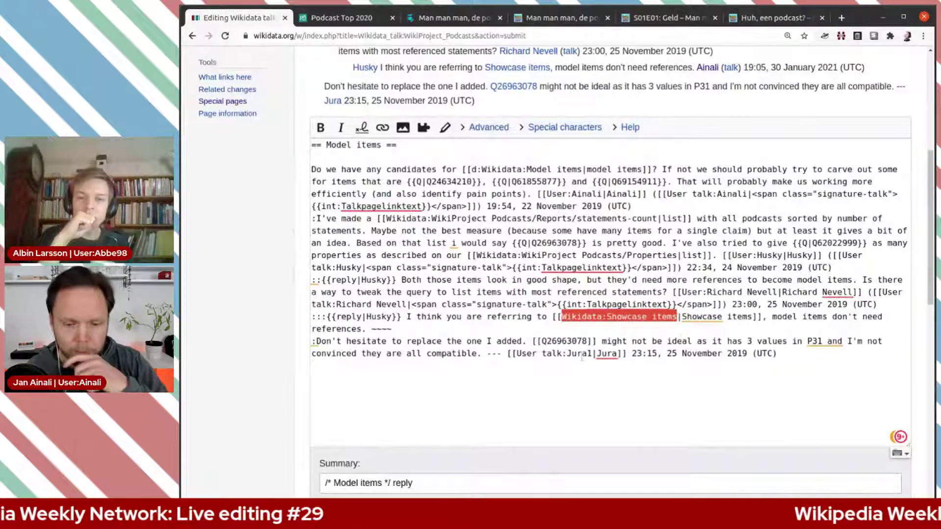
{"action": "scroll", "coordinate": [385, 335], "scroll_direction": "down", "scroll_amount": 3}
{"action": "left_click", "coordinate": [387, 471]}
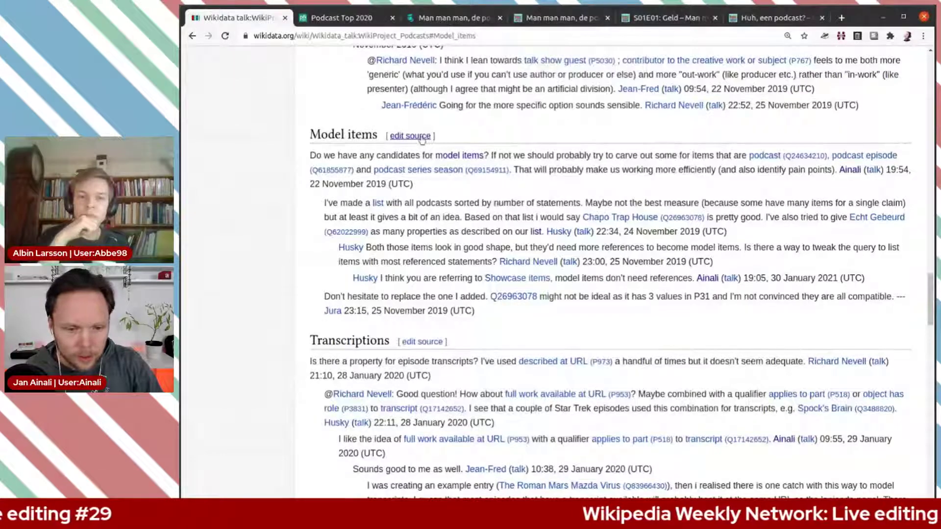
Go to the singular page address "Wikidata:Showcase_item" and start creating that page in source mode
{"action": "left_click_drag", "start_coordinate": [312, 36], "coordinate": [547, 61]}
{"action": "key", "text": "ctrl+v"}
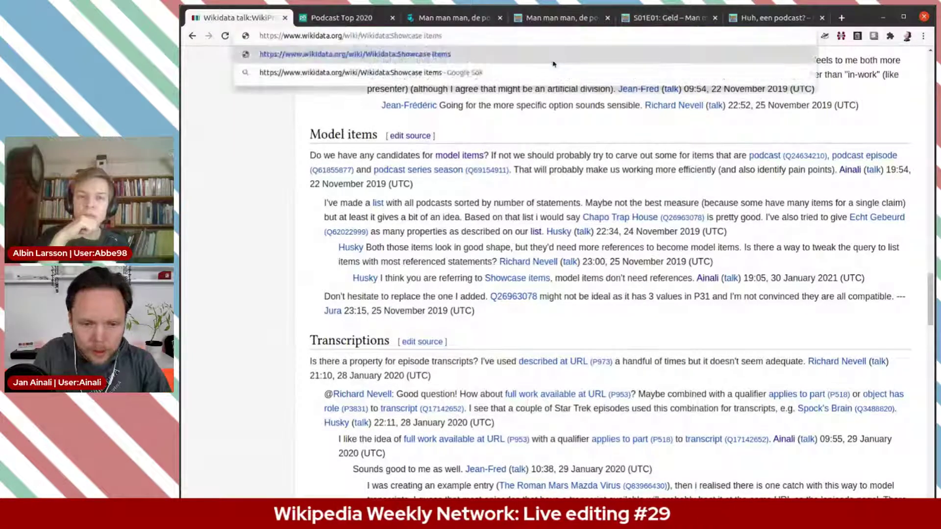
{"action": "key", "text": "Return"}
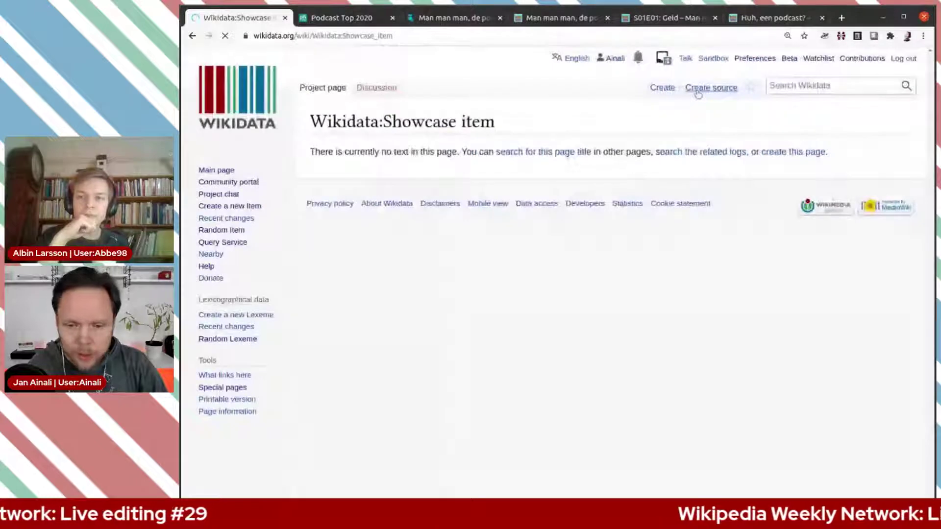
{"action": "left_click", "coordinate": [698, 92]}
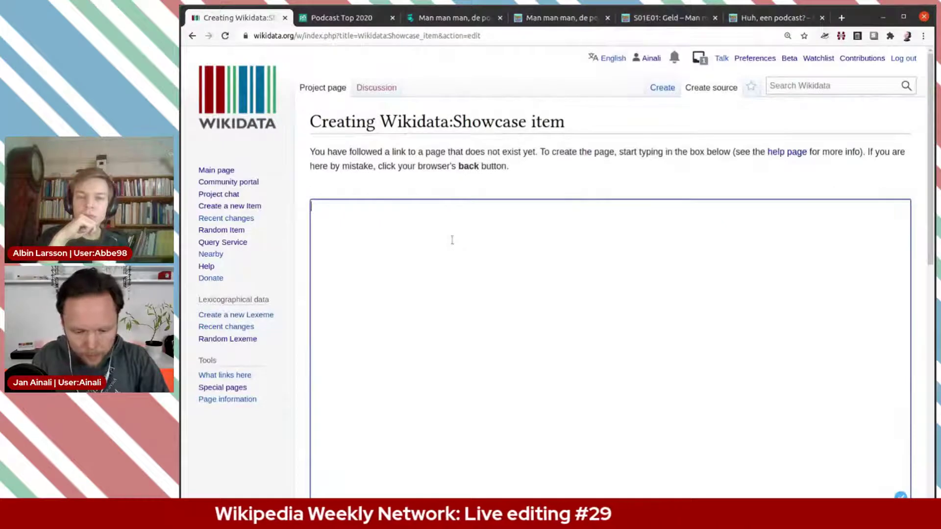
Write "#REDIRECT[[Wikidata:Showcase items]]" as the new page's source text, reusing the copied link target
{"action": "type", "text": "#REDIR"}
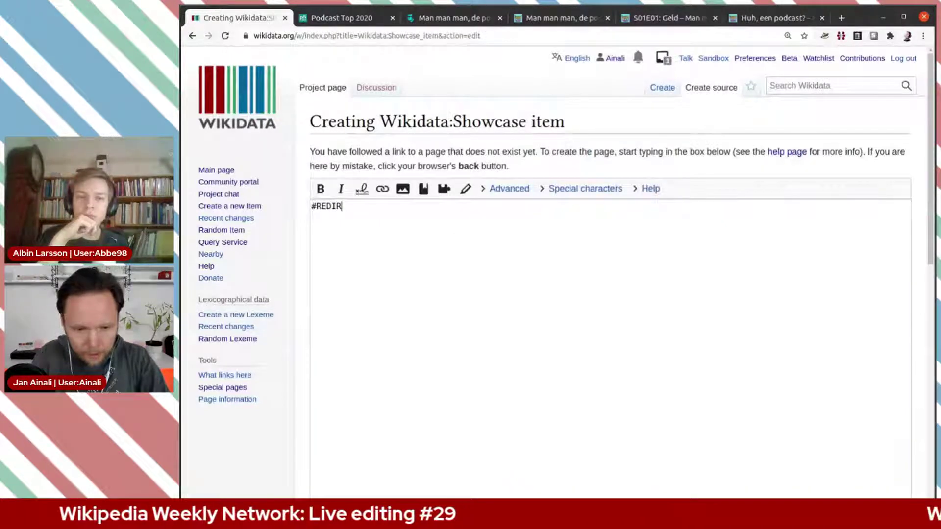
{"action": "type", "text": "ECT["}
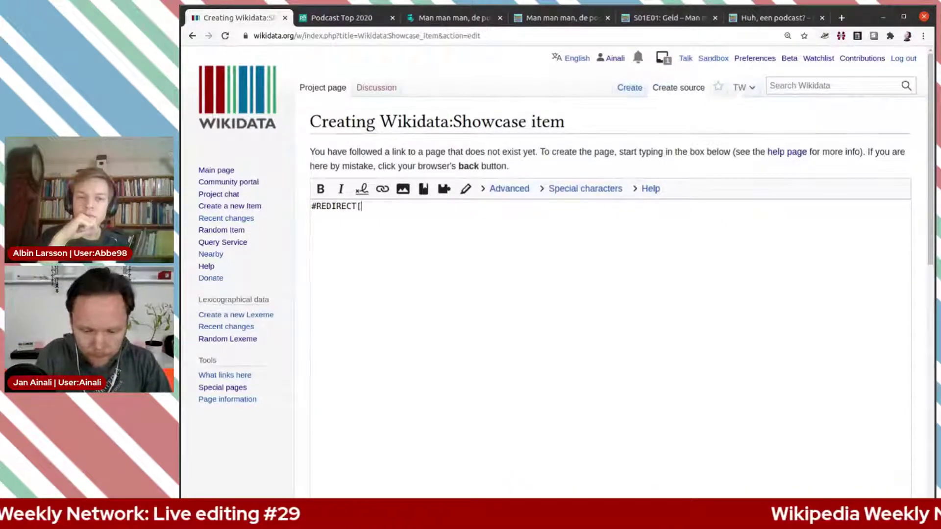
{"action": "type", "text": "["}
{"action": "key", "text": "ctrl+v"}
{"action": "type", "text": "]]"}
Preview the redirect and publish the new Wikidata:Showcase item page
{"action": "scroll", "coordinate": [452, 240], "scroll_direction": "down", "scroll_amount": 2}
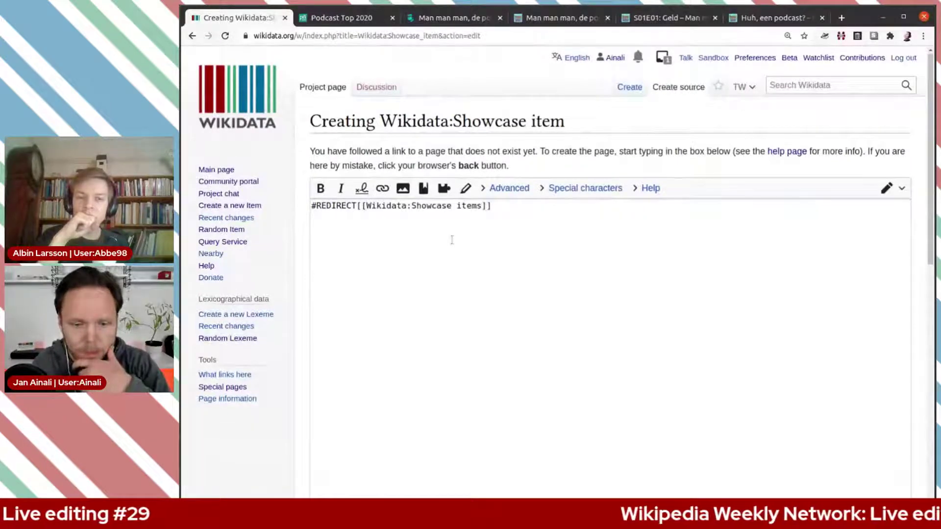
{"action": "scroll", "coordinate": [452, 240], "scroll_direction": "down", "scroll_amount": 4}
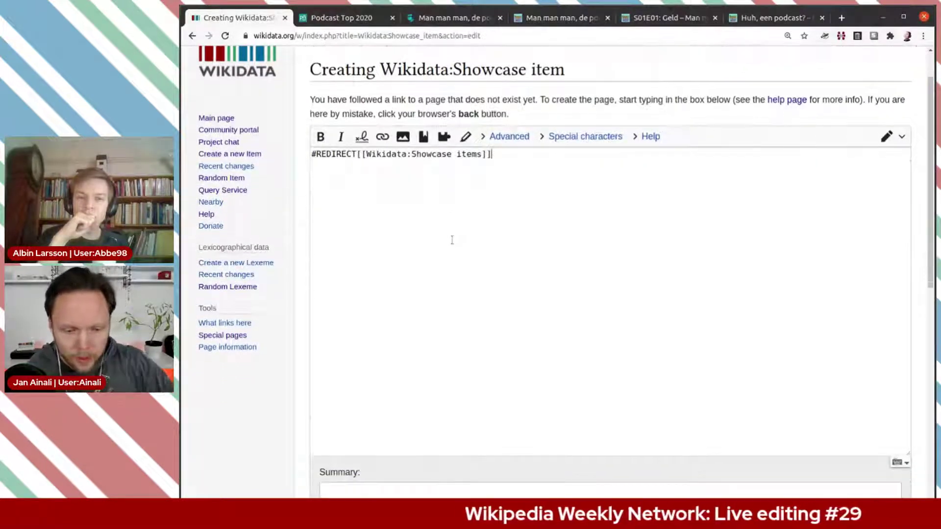
{"action": "left_click", "coordinate": [431, 410]}
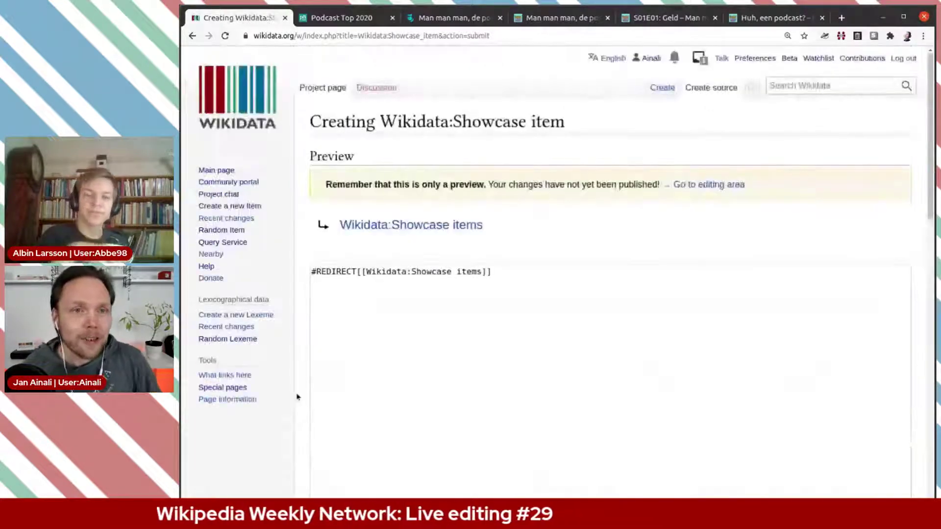
{"action": "scroll", "coordinate": [294, 377], "scroll_direction": "down", "scroll_amount": 5}
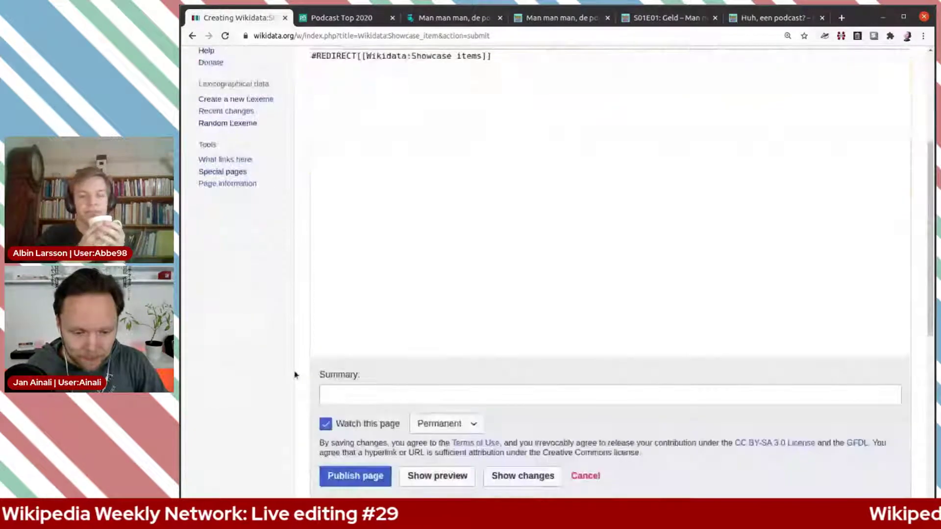
{"action": "scroll", "coordinate": [296, 375], "scroll_direction": "down", "scroll_amount": 1}
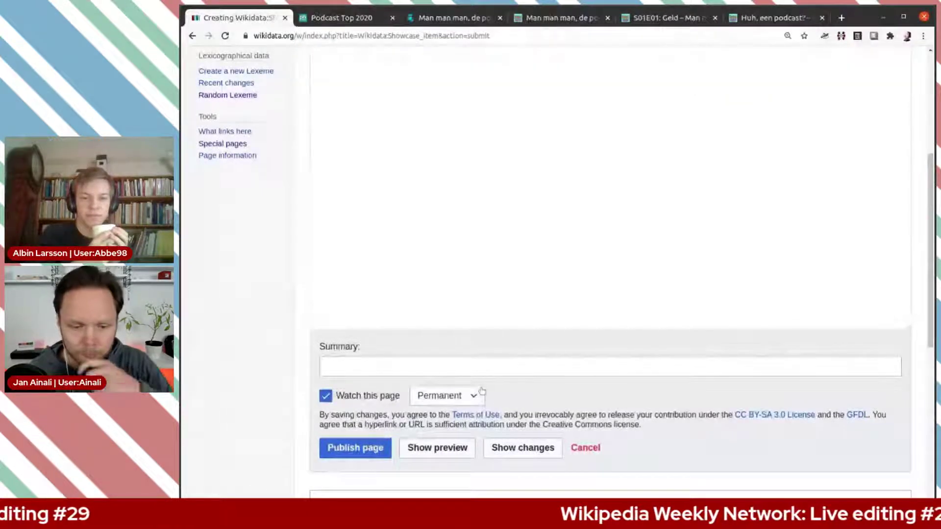
{"action": "left_click", "coordinate": [371, 448]}
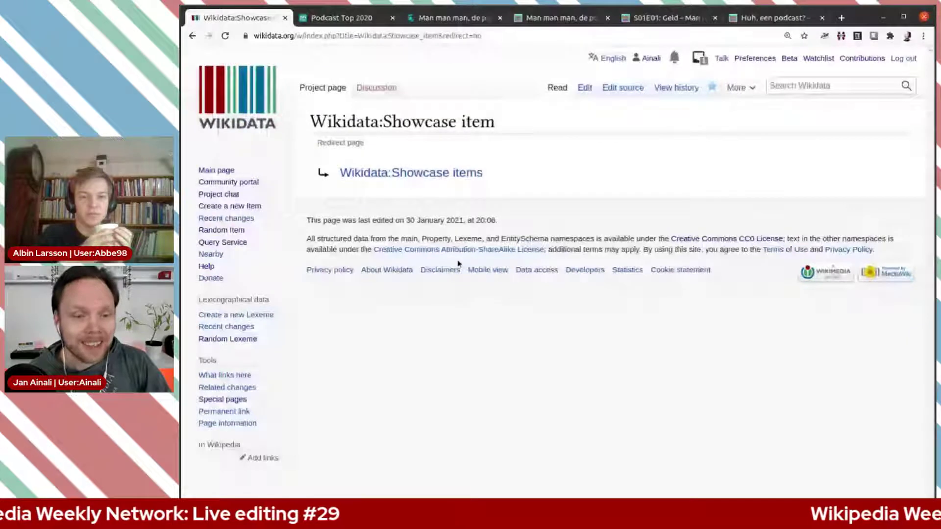
Return to the WikiProject Podcasts talk page and open the source of the Q12199212 section for editing
{"action": "left_click", "coordinate": [192, 36]}
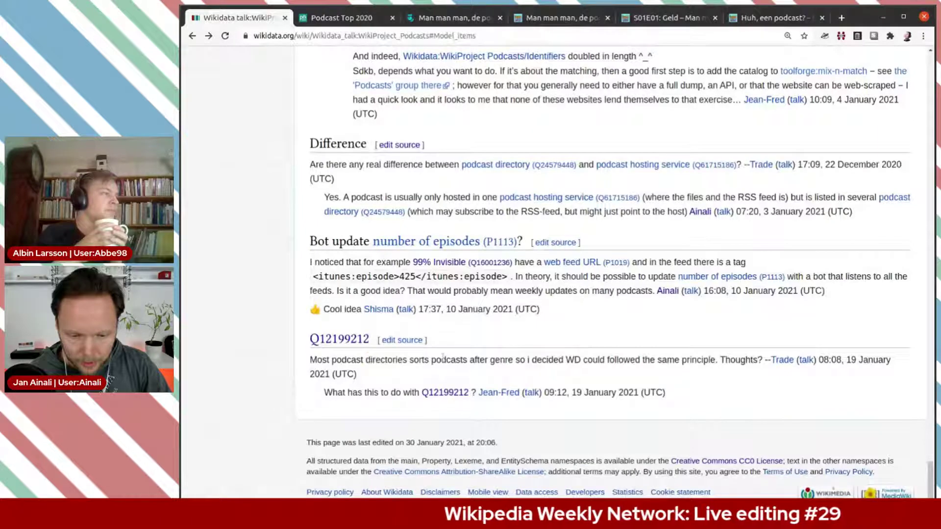
{"action": "double_click", "coordinate": [504, 359]}
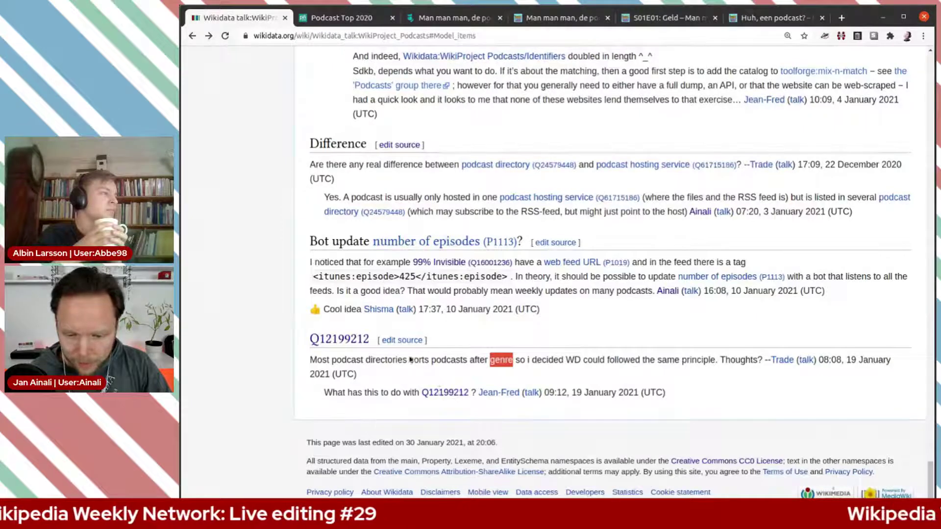
{"action": "left_click", "coordinate": [402, 340]}
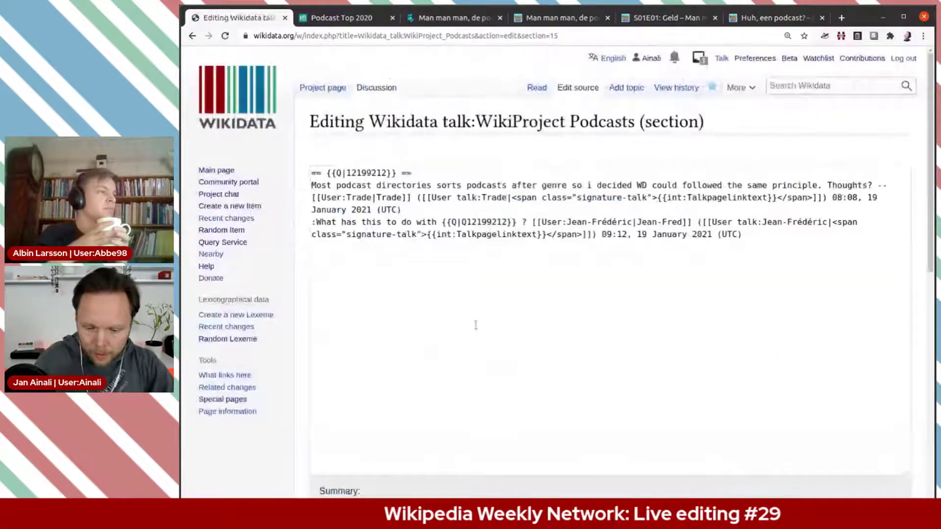
Start a reply indented with two colons below the last comment, with a reply template addressed to the section's original poster
{"action": "type", "text": "::"}
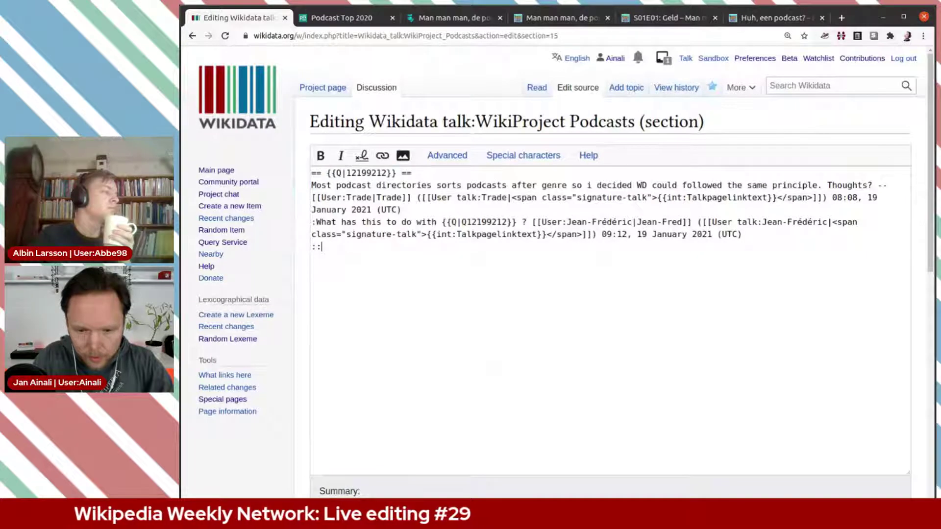
{"action": "type", "text": "{{reply|"}
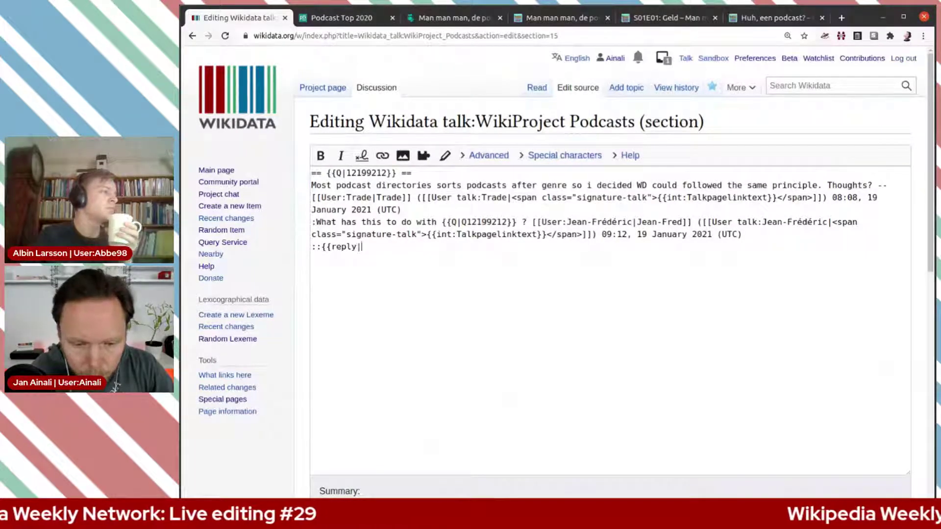
{"action": "left_click_drag", "start_coordinate": [481, 198], "coordinate": [507, 197]}
{"action": "middle_click", "coordinate": [459, 254]}
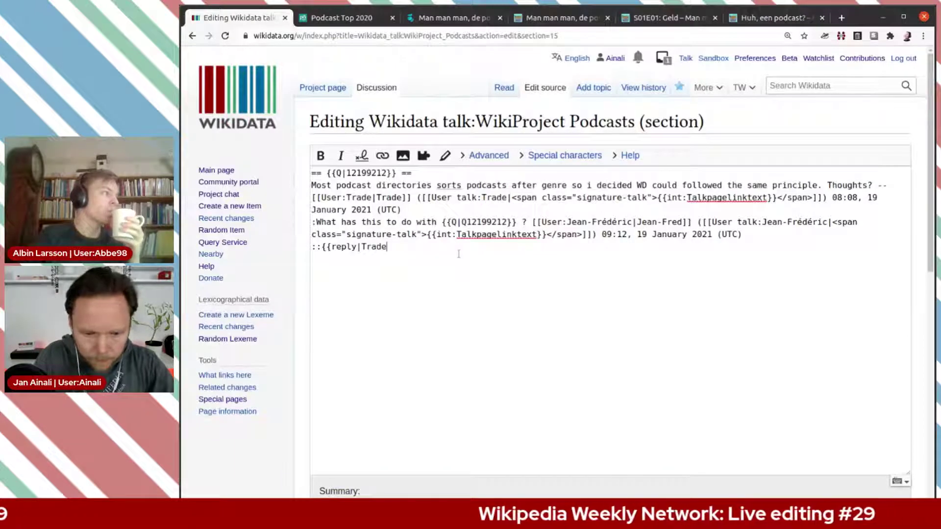
{"action": "type", "text": "]]"}
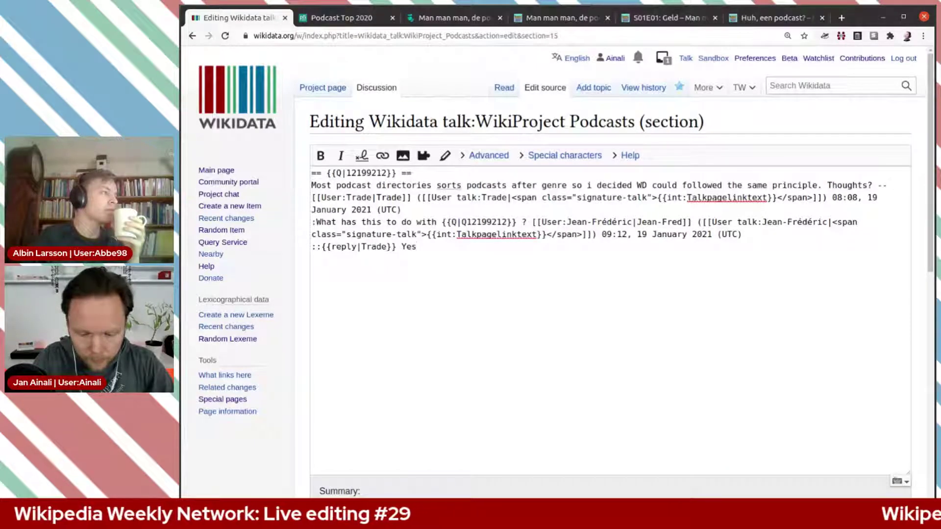
Write "Yes, it is already modelled on [[]]" after the reply template
{"action": "type", "text": "Yes, it"}
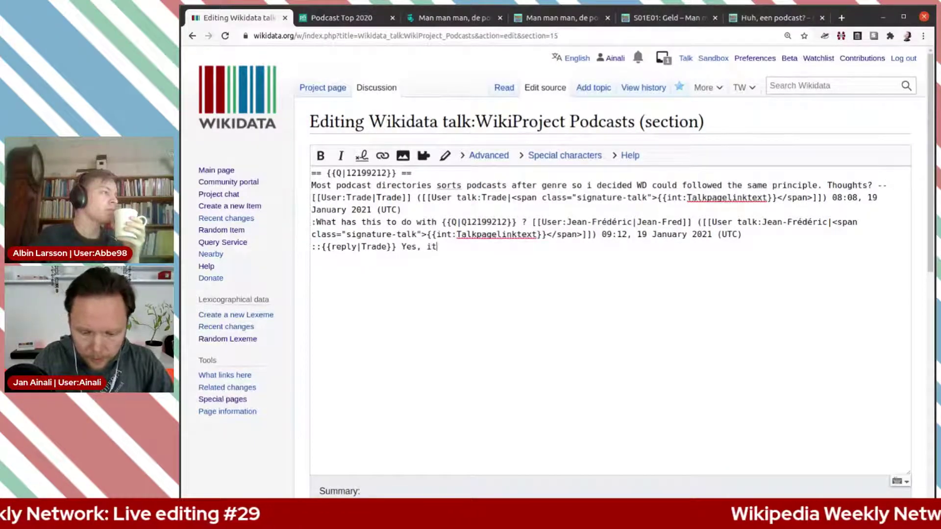
{"action": "type", "text": " is already me"}
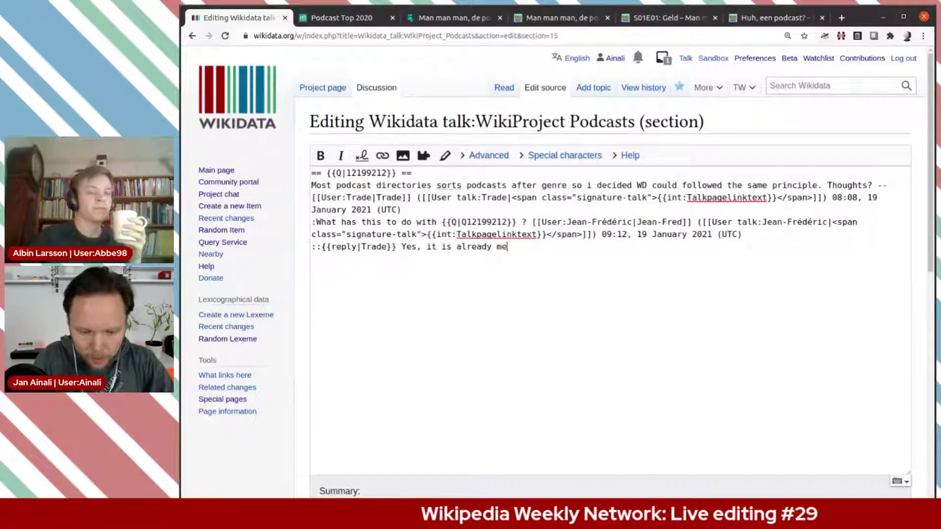
{"action": "key", "text": "BackSpace"}
{"action": "type", "text": "odelle"}
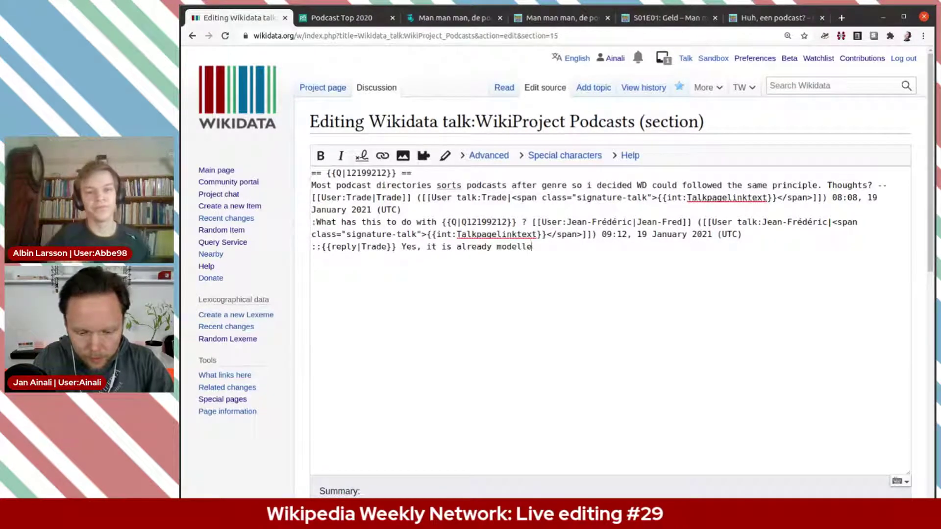
{"action": "type", "text": "d on [["}
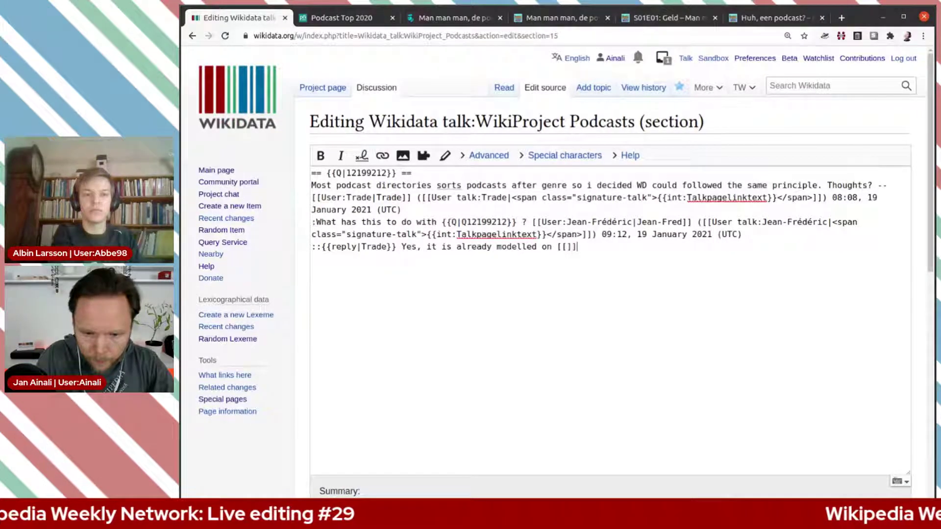
Open the WikiProject Podcasts project page in a new tab and go to its Properties subpage
{"action": "middle_click", "coordinate": [317, 92]}
{"action": "key", "text": "ctrl+Tab"}
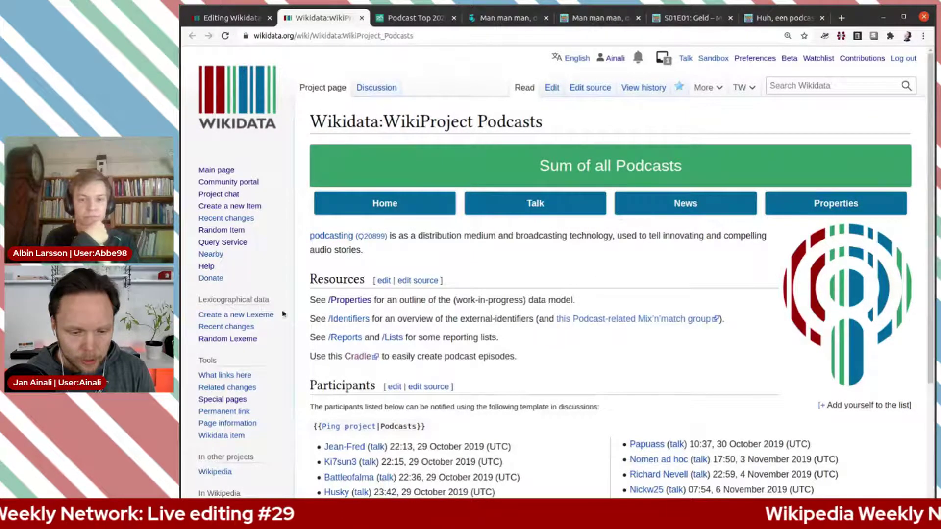
{"action": "left_click", "coordinate": [349, 301]}
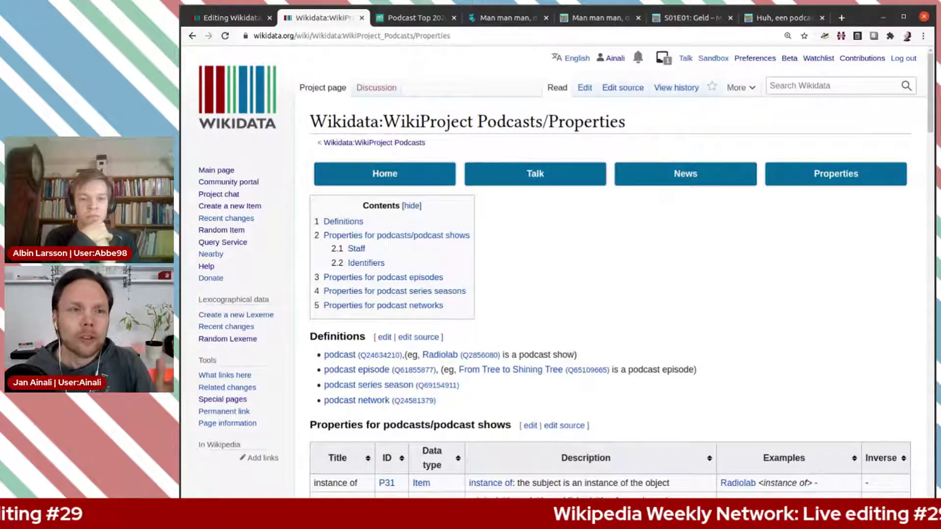
Find the genre property in the podcast shows table, select its ID P136, and return to the talk page edit
{"action": "scroll", "coordinate": [702, 319], "scroll_direction": "down", "scroll_amount": 1}
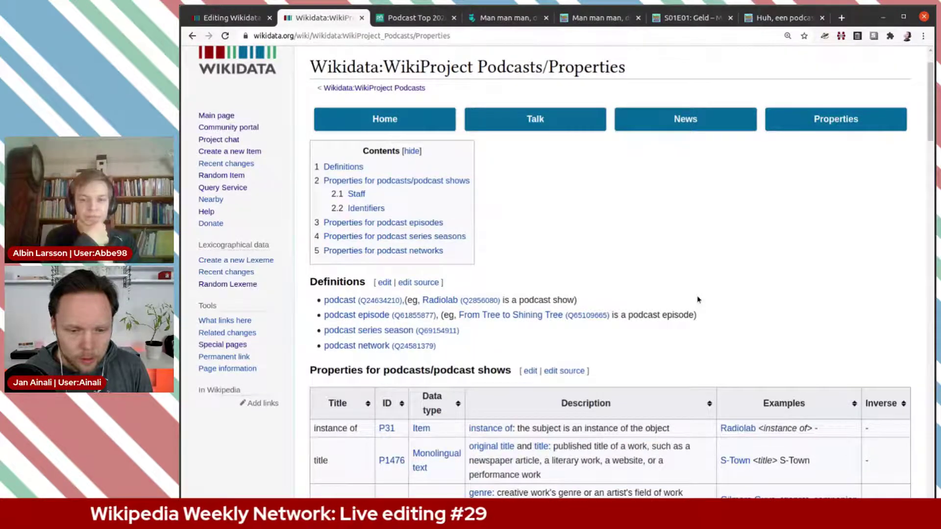
{"action": "scroll", "coordinate": [444, 110], "scroll_direction": "down", "scroll_amount": 3}
{"action": "scroll", "coordinate": [530, 217], "scroll_direction": "up", "scroll_amount": 2}
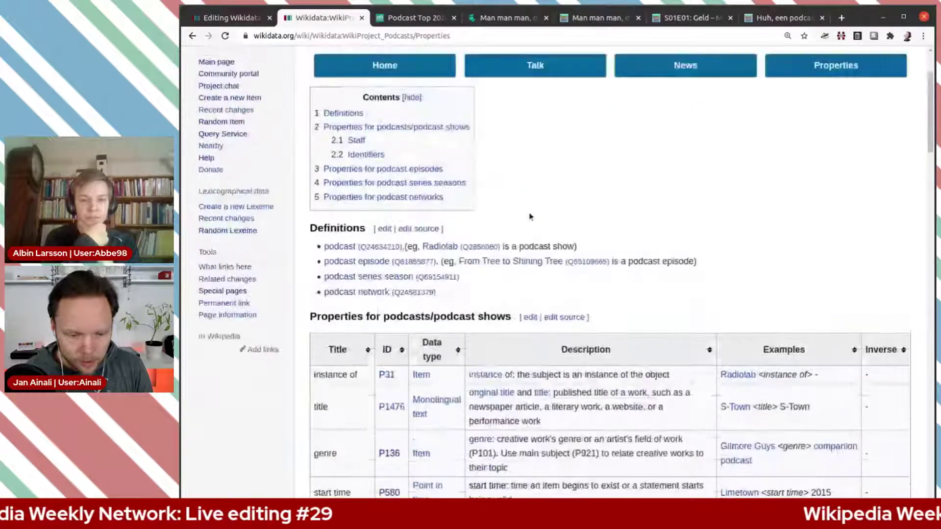
{"action": "scroll", "coordinate": [532, 226], "scroll_direction": "down", "scroll_amount": 3}
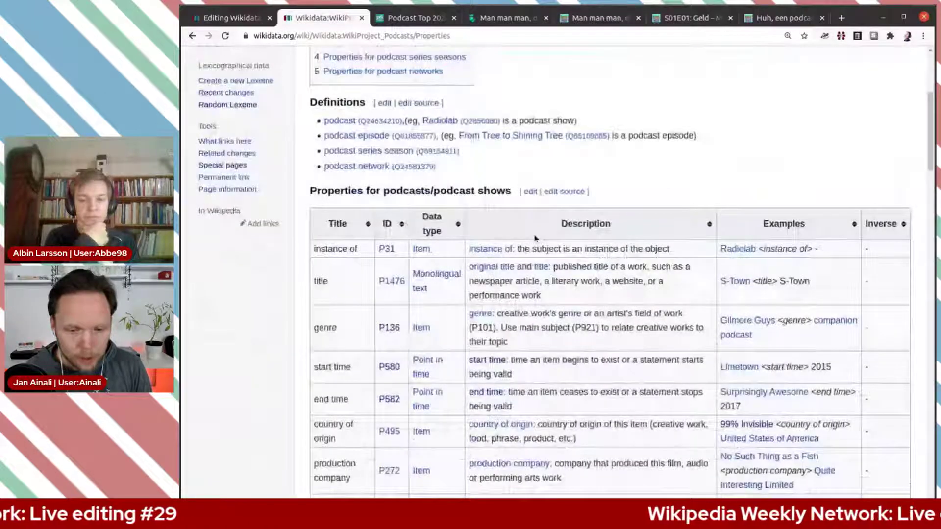
{"action": "scroll", "coordinate": [441, 259], "scroll_direction": "down", "scroll_amount": 2}
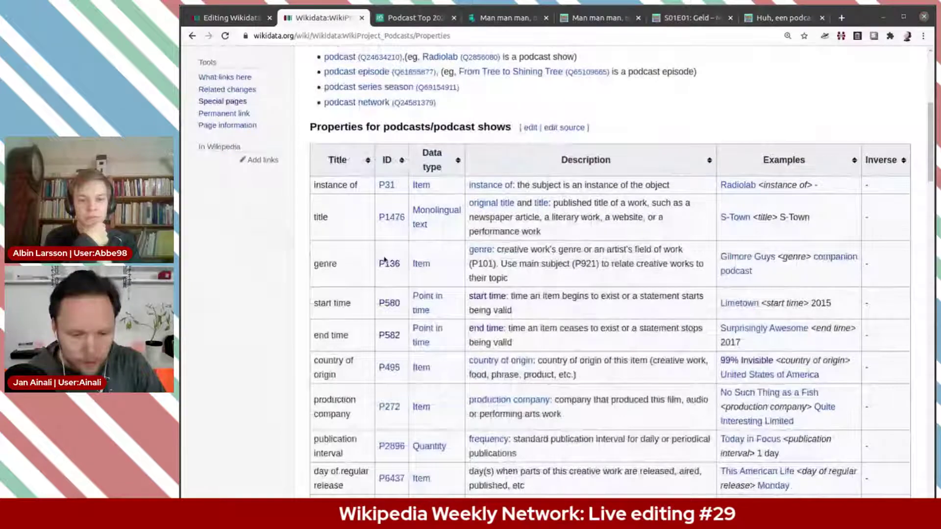
{"action": "double_click", "coordinate": [399, 267]}
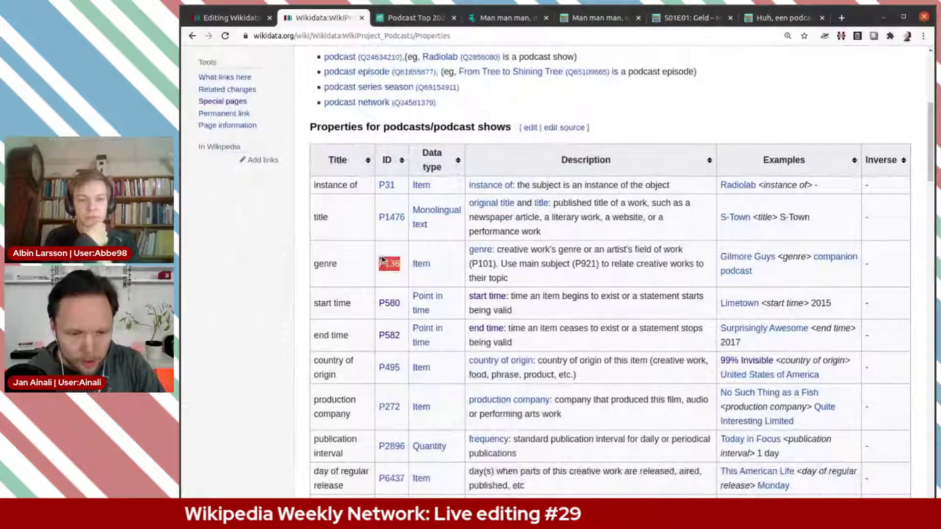
{"action": "left_click", "coordinate": [233, 18]}
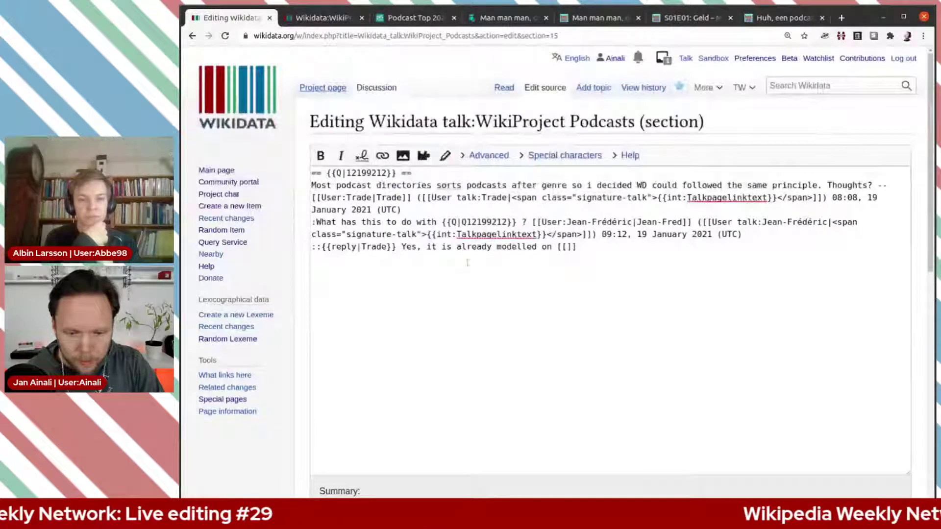
Change the reply's wording to "modelled with" and insert the property template {{P|136}} before the empty link brackets
{"action": "key", "text": "BackSpace"}
{"action": "key", "text": "BackSpace"}
{"action": "type", "text": "with "}
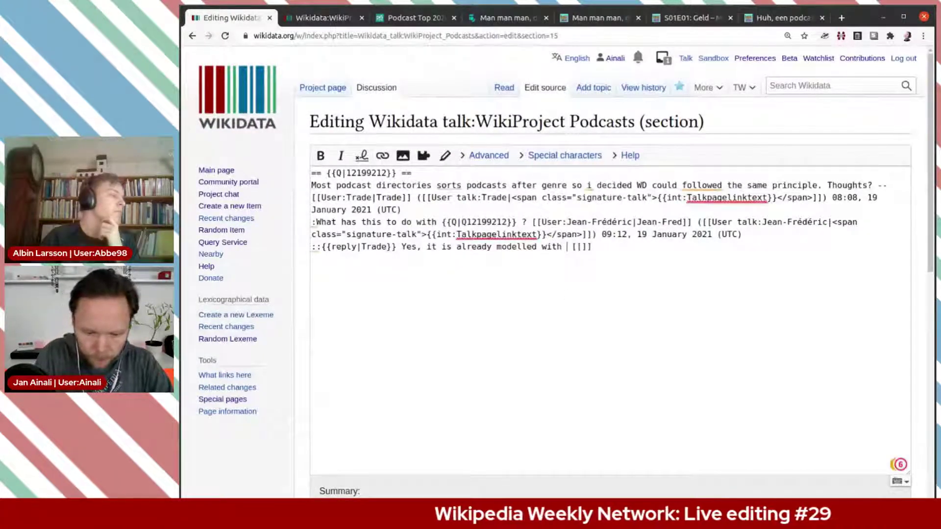
{"action": "type", "text": "{{"}
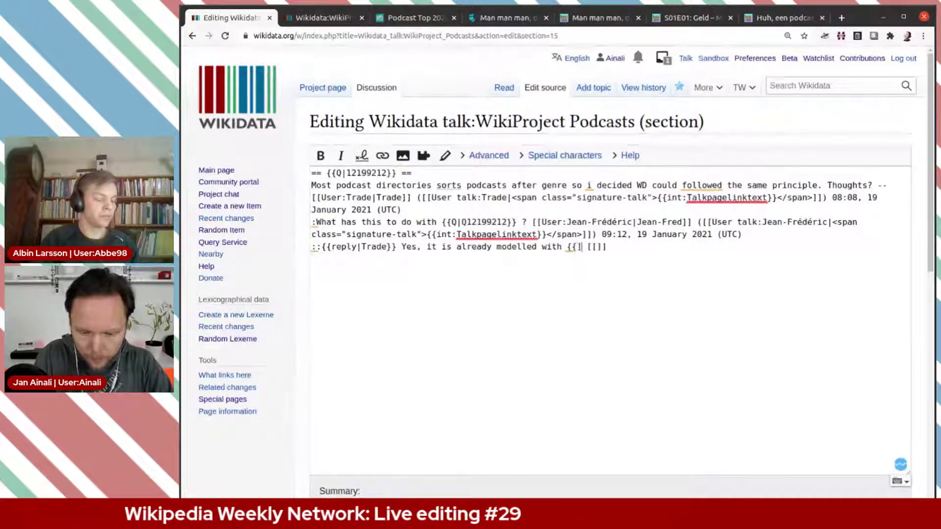
{"action": "type", "text": "}}"}
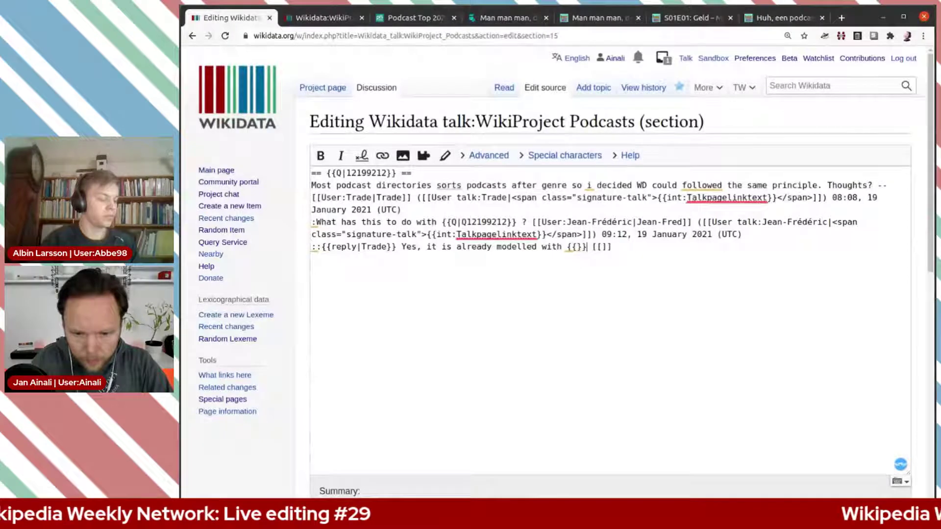
{"action": "type", "text": "P136"}
{"action": "key", "text": "Left"}
{"action": "key", "text": "Left"}
{"action": "key", "text": "Left"}
{"action": "type", "text": "|"}
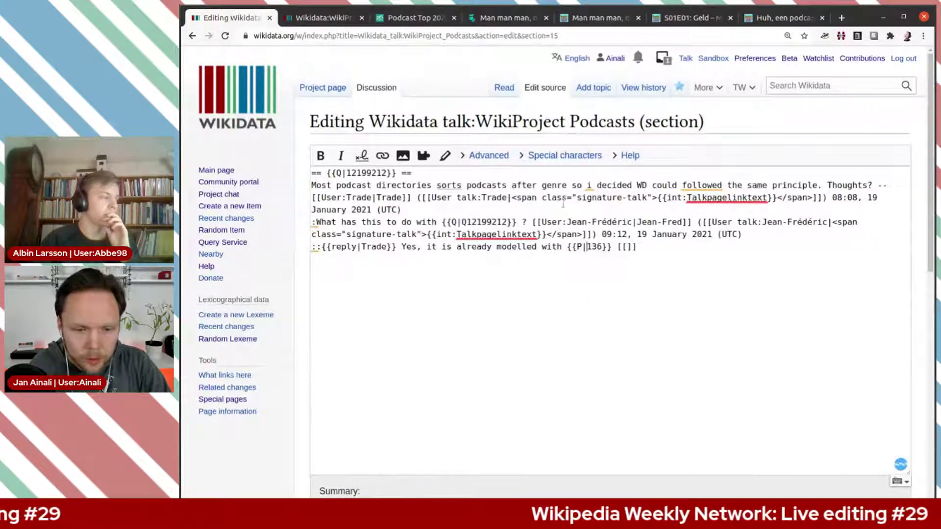
Copy the Properties page title with its podcast shows section anchor from the address and paste it inside the reply's link brackets
{"action": "key", "text": "ctrl+Tab"}
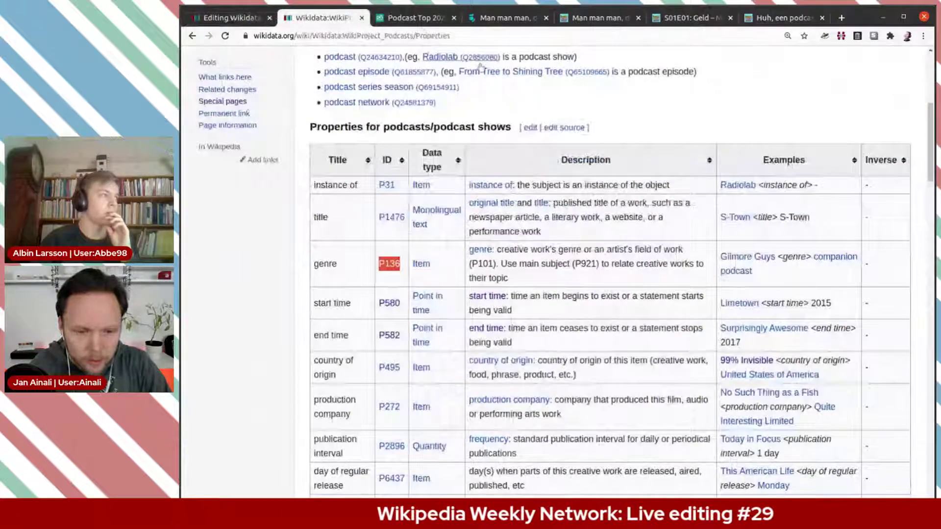
{"action": "scroll", "coordinate": [480, 66], "scroll_direction": "up", "scroll_amount": 4}
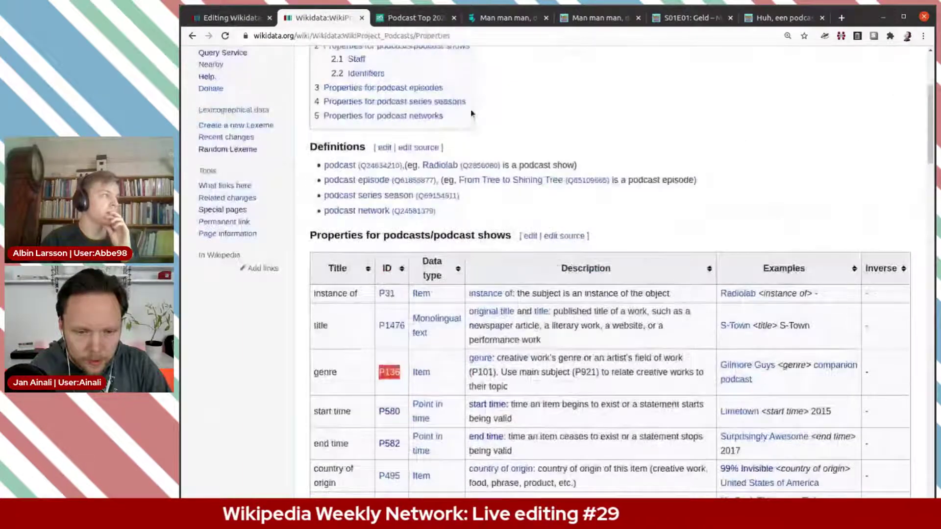
{"action": "left_click", "coordinate": [377, 126]}
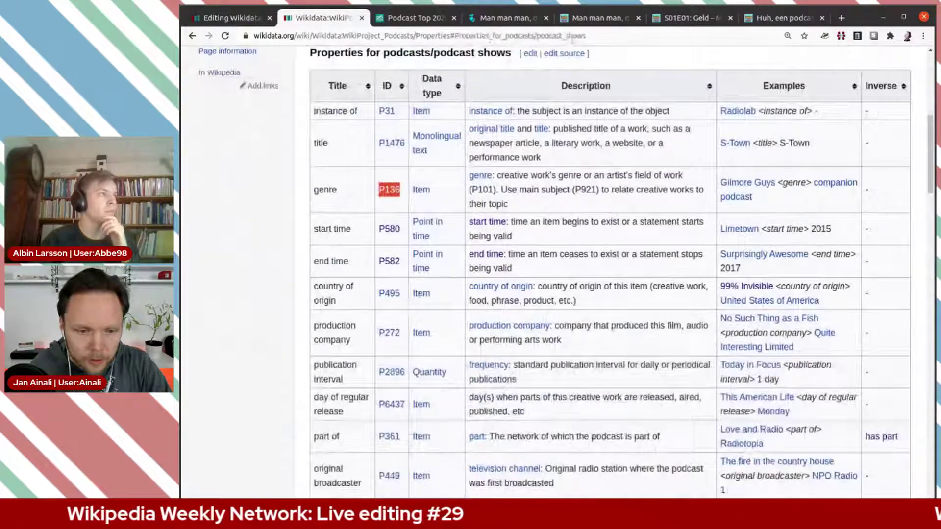
{"action": "left_click_drag", "start_coordinate": [578, 39], "coordinate": [355, 36]}
{"action": "key", "text": "ctrl+c"}
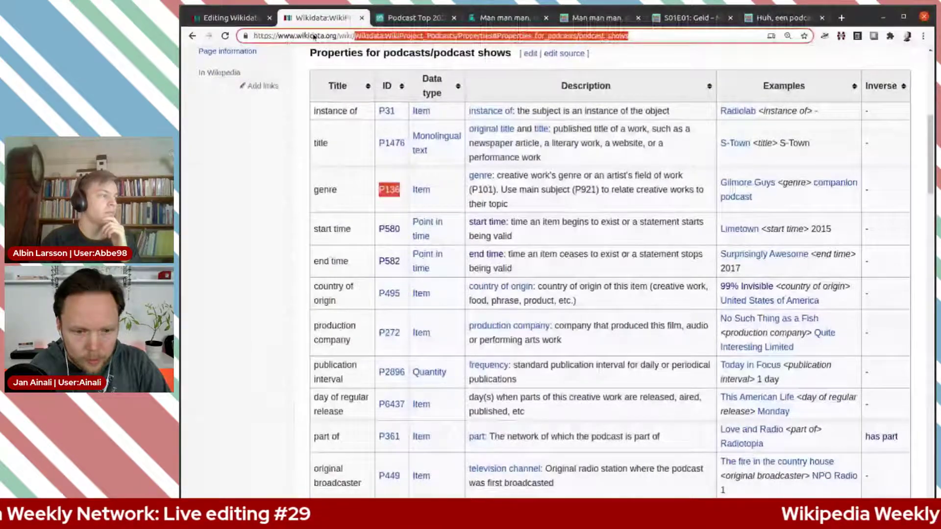
{"action": "key", "text": "ctrl+Page_Up"}
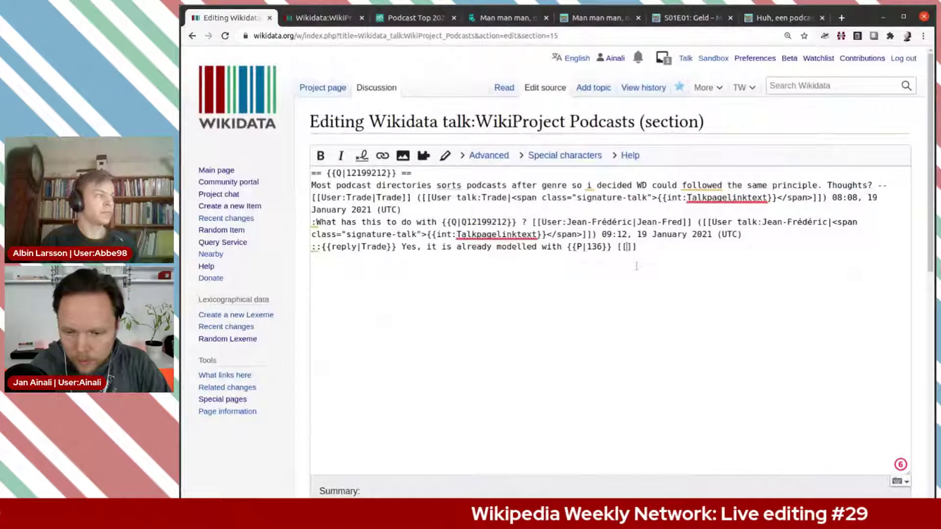
{"action": "key", "text": "ctrl+v"}
End the reply with a full stop after the link and add the ~~~~ signature
{"action": "key", "text": "End"}
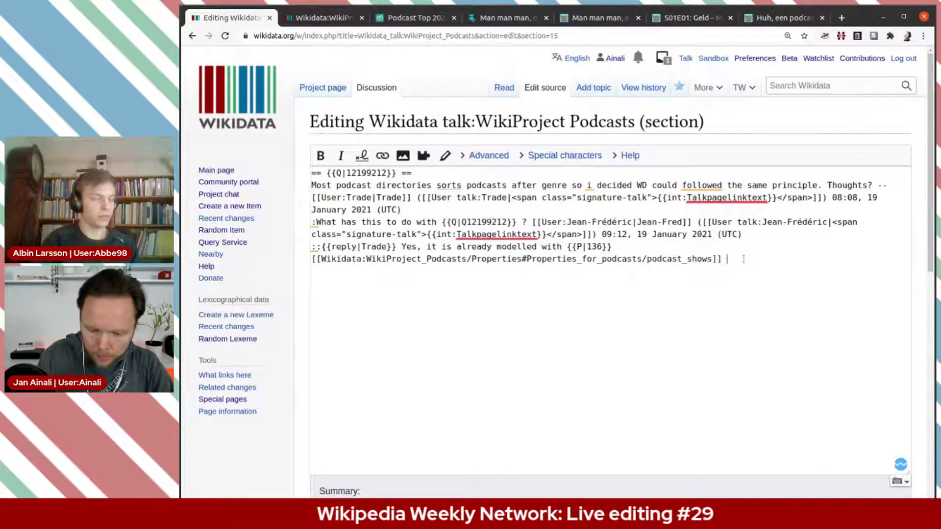
{"action": "key", "text": "BackSpace"}
{"action": "type", "text": ". ~"}
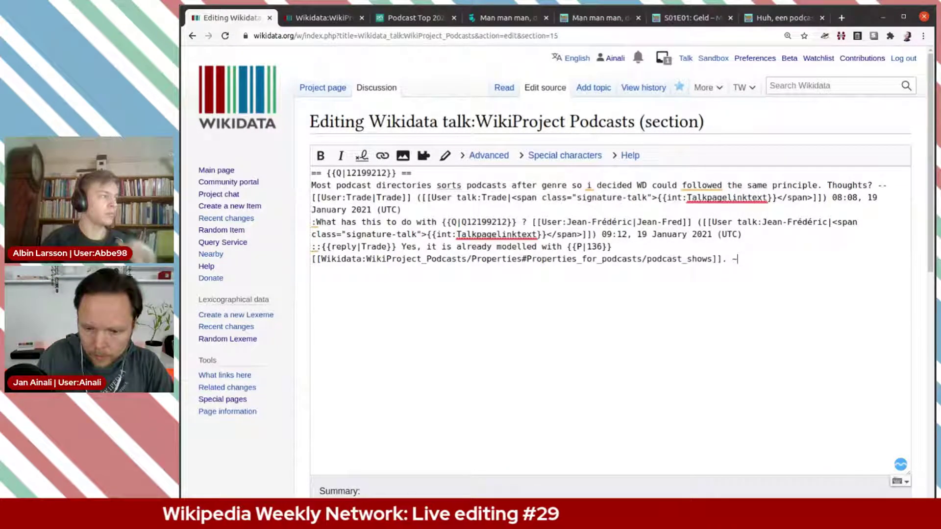
{"action": "type", "text": "~~~"}
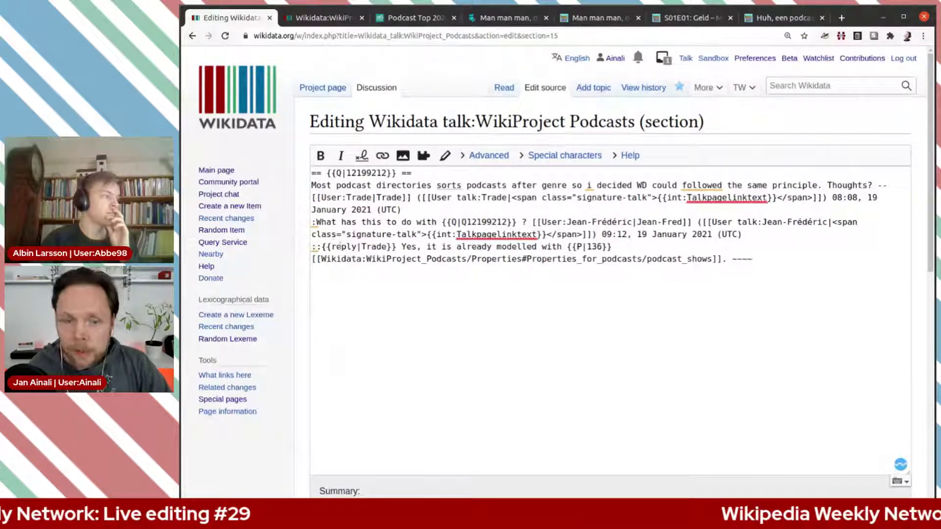
Add "reply" to the edit summary and preview the section edit
{"action": "scroll", "coordinate": [334, 244], "scroll_direction": "down", "scroll_amount": 3}
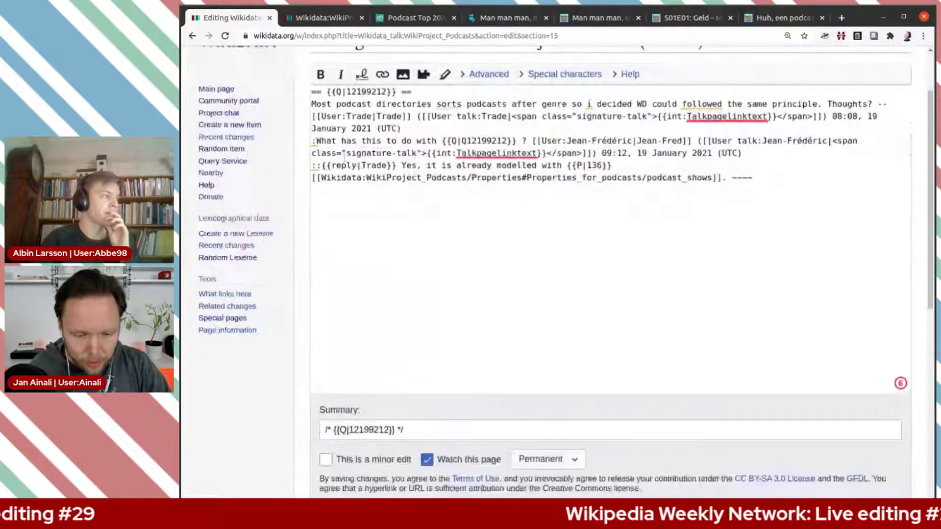
{"action": "scroll", "coordinate": [439, 374], "scroll_direction": "down", "scroll_amount": 2}
{"action": "left_click", "coordinate": [438, 374]}
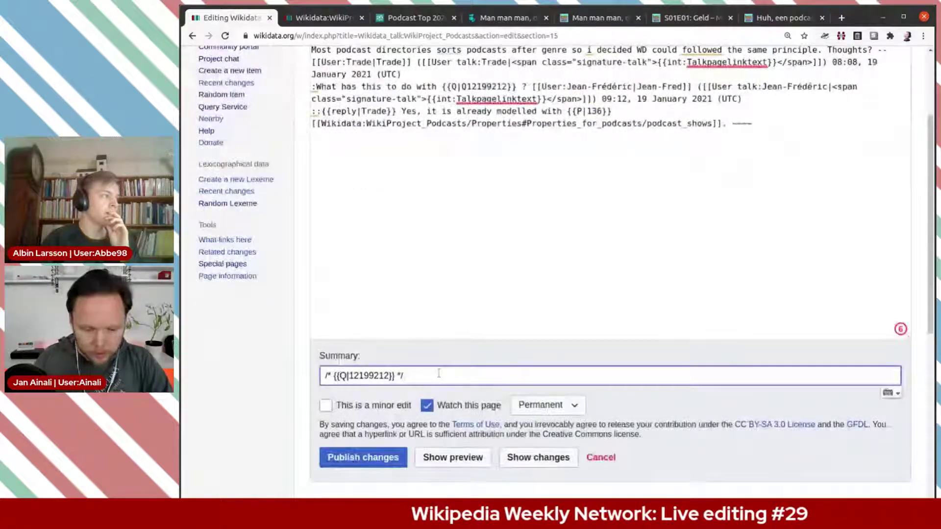
{"action": "type", "text": "repy"}
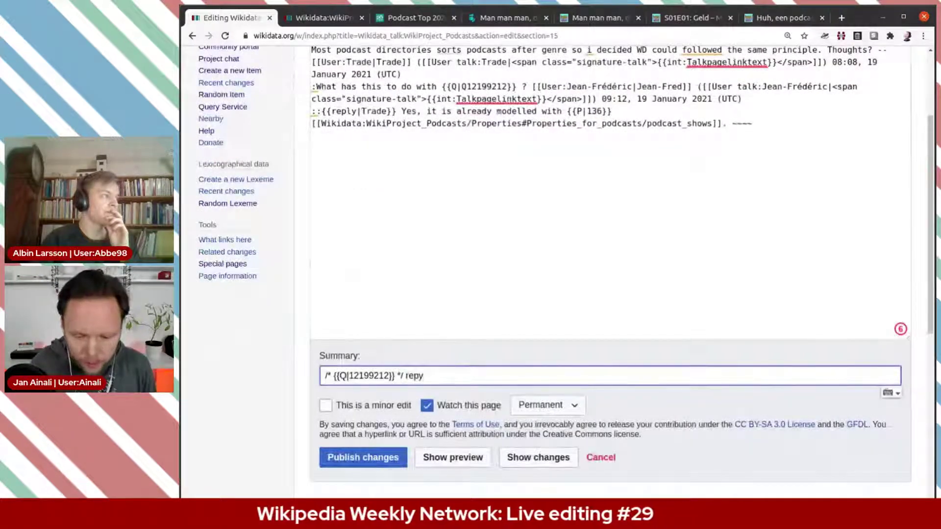
{"action": "key", "text": "BackSpace"}
{"action": "type", "text": "ly"}
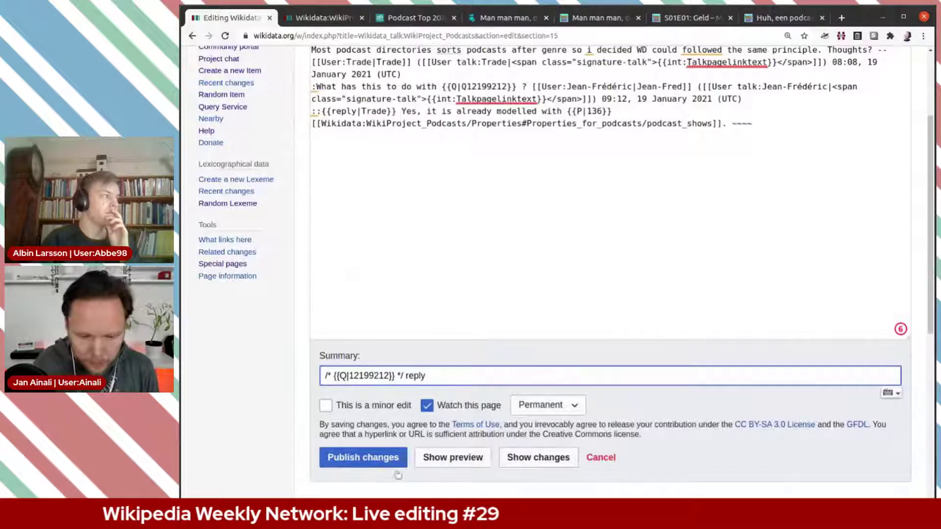
{"action": "left_click", "coordinate": [442, 467]}
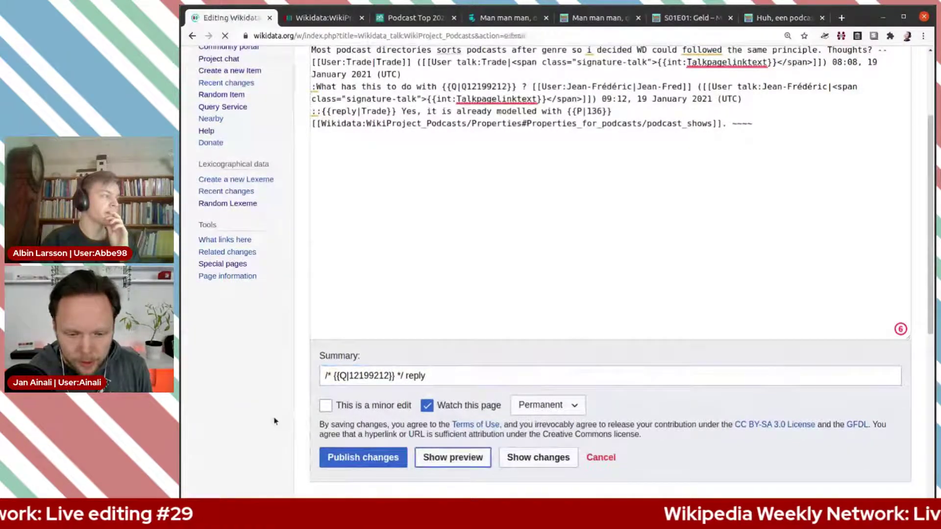
Check the rendered reply in the preview and publish the changes to the talk page
{"action": "scroll", "coordinate": [261, 401], "scroll_direction": "down", "scroll_amount": 3}
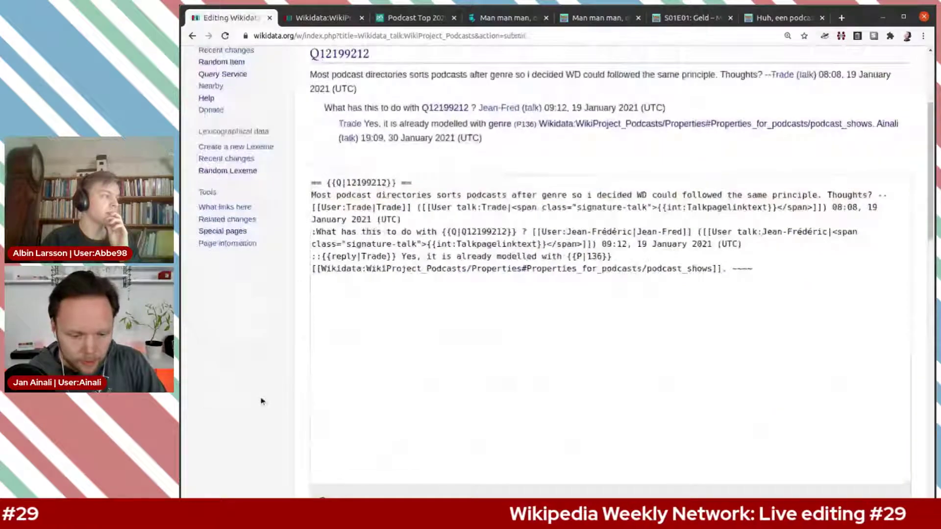
{"action": "scroll", "coordinate": [262, 402], "scroll_direction": "up", "scroll_amount": 3}
{"action": "scroll", "coordinate": [259, 431], "scroll_direction": "down", "scroll_amount": 6}
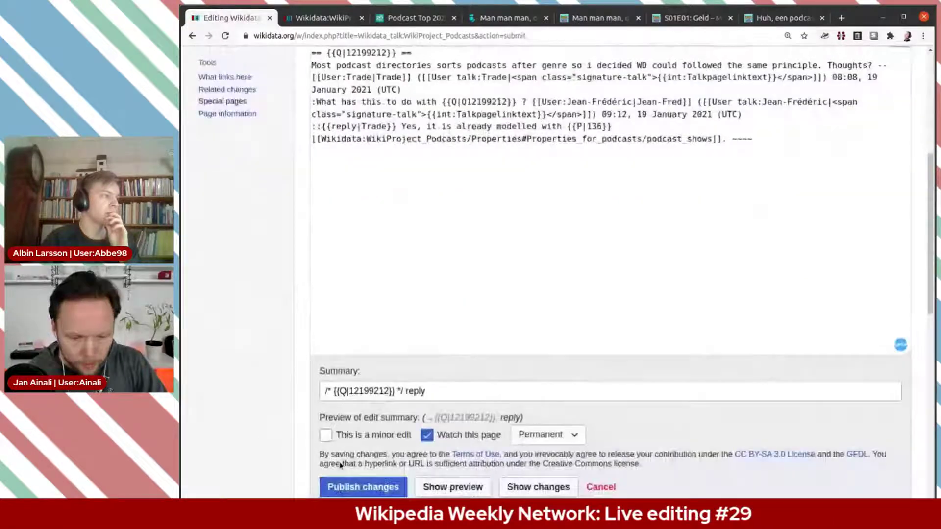
{"action": "left_click", "coordinate": [352, 486]}
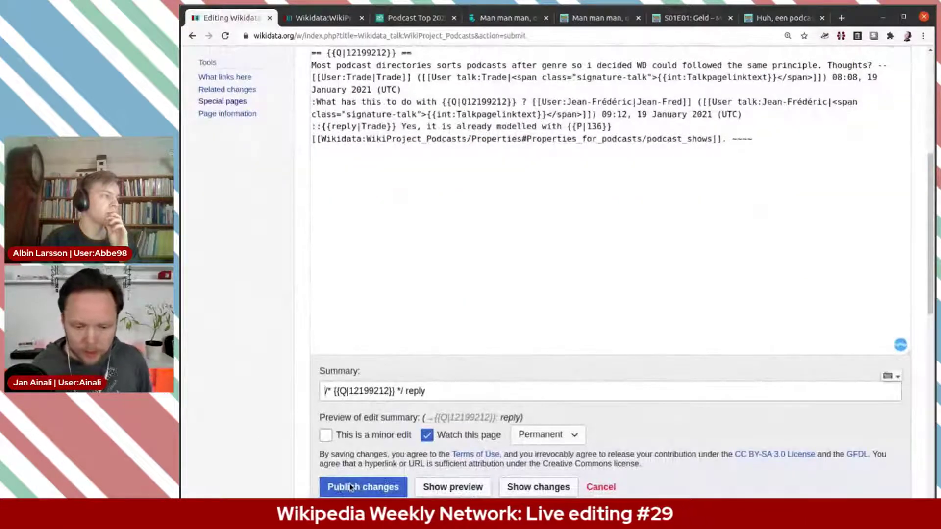
{"action": "left_click", "coordinate": [386, 488]}
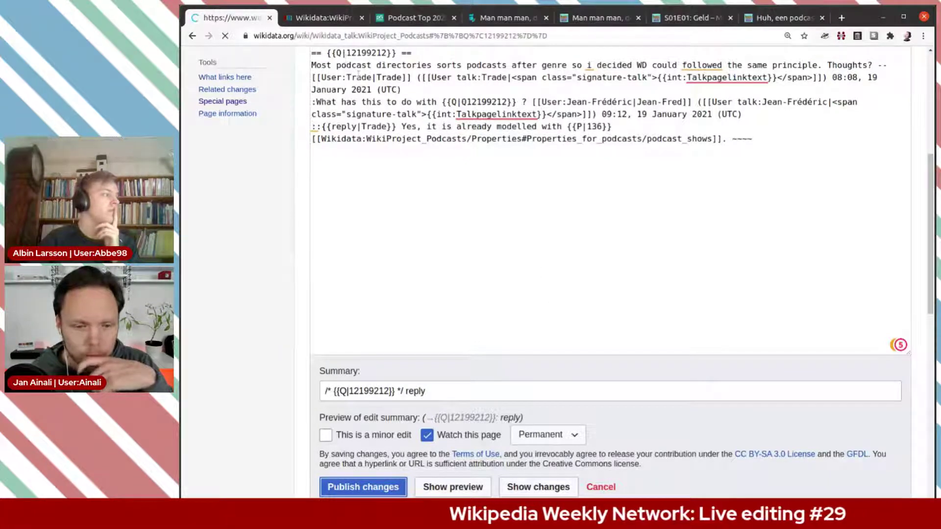
Return to the project's Properties page and examine the definitions and the table of properties for podcast shows
{"action": "left_click", "coordinate": [322, 18]}
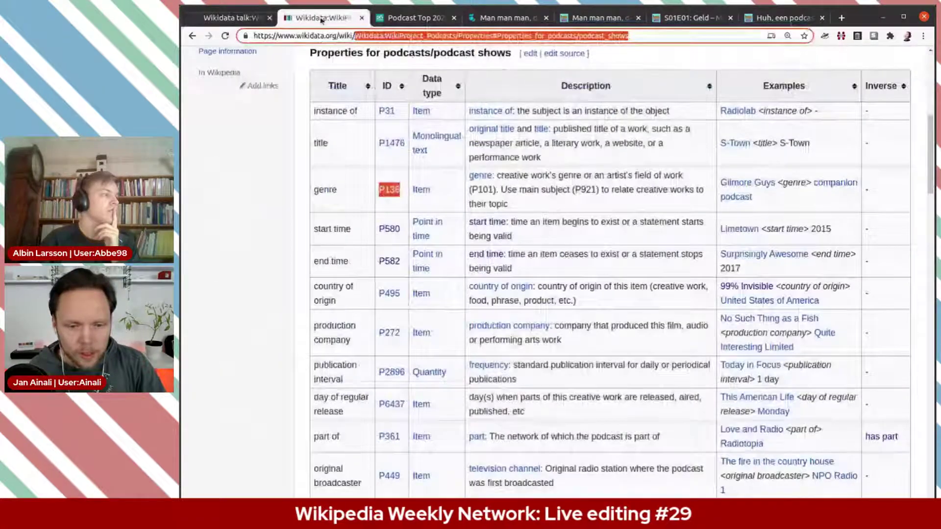
{"action": "left_click", "coordinate": [261, 221]}
{"action": "scroll", "coordinate": [262, 220], "scroll_direction": "up", "scroll_amount": 3}
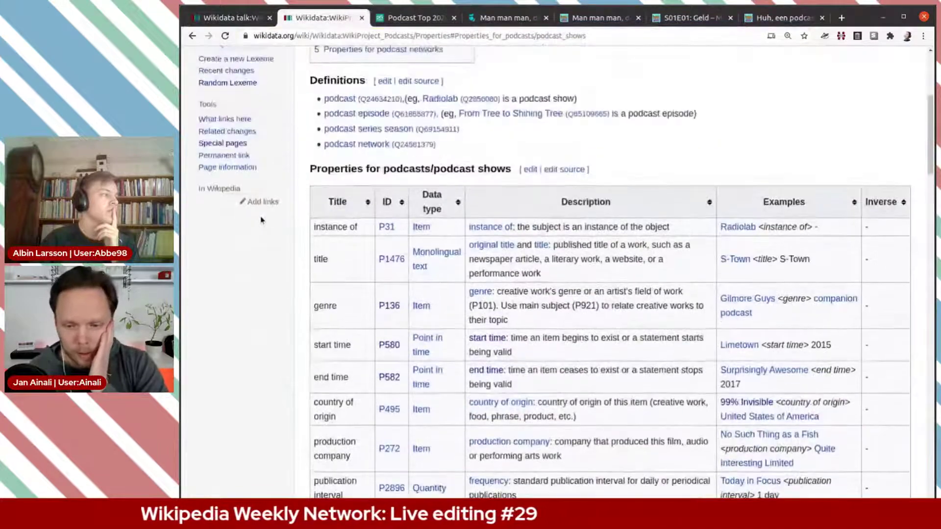
{"action": "scroll", "coordinate": [261, 221], "scroll_direction": "up", "scroll_amount": 6}
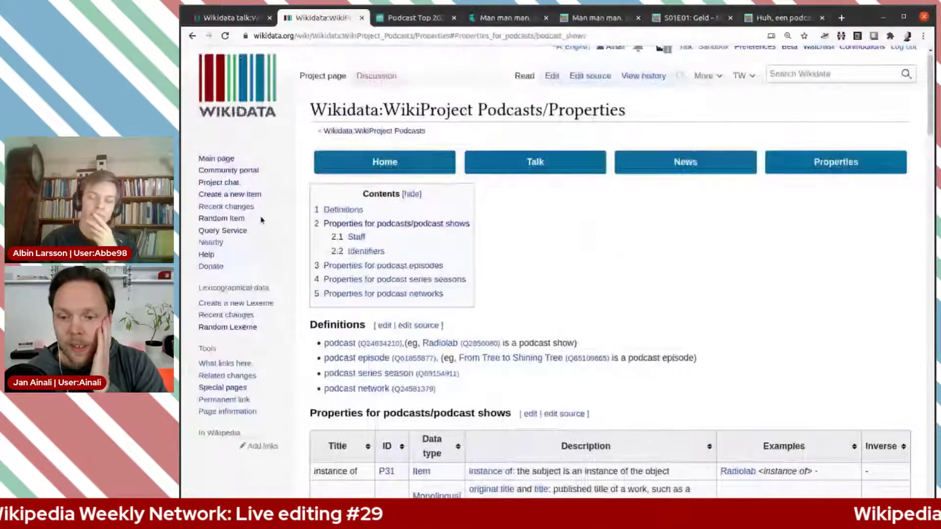
{"action": "scroll", "coordinate": [261, 220], "scroll_direction": "down", "scroll_amount": 2}
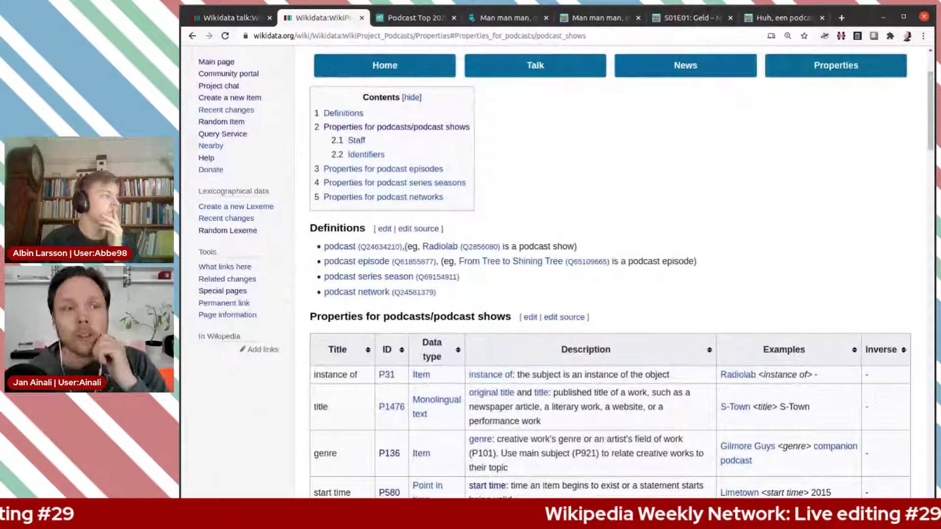
{"action": "scroll", "coordinate": [489, 308], "scroll_direction": "down", "scroll_amount": 2}
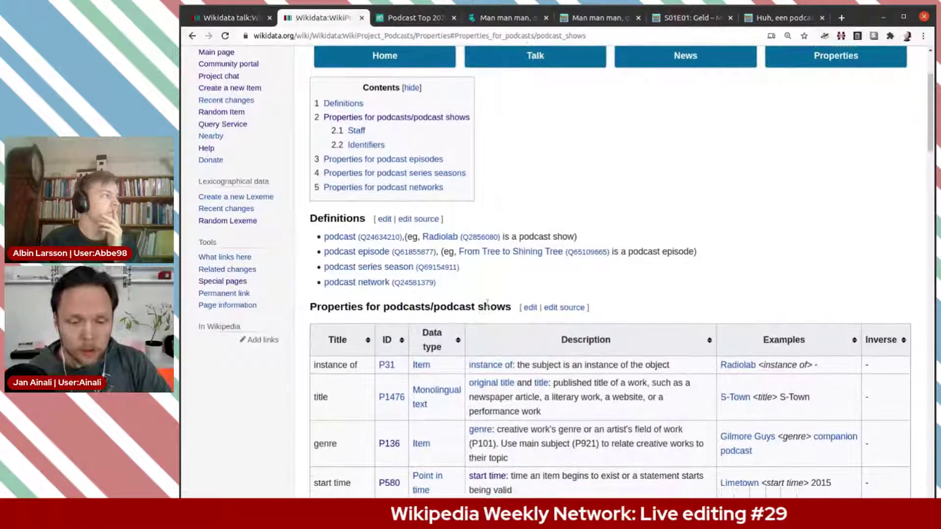
{"action": "scroll", "coordinate": [482, 304], "scroll_direction": "down", "scroll_amount": 3}
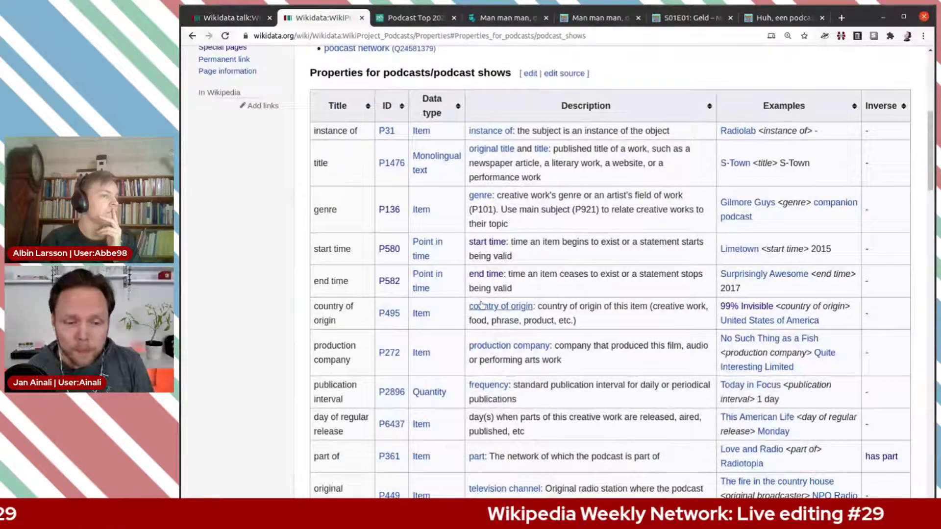
{"action": "scroll", "coordinate": [482, 305], "scroll_direction": "down", "scroll_amount": 1}
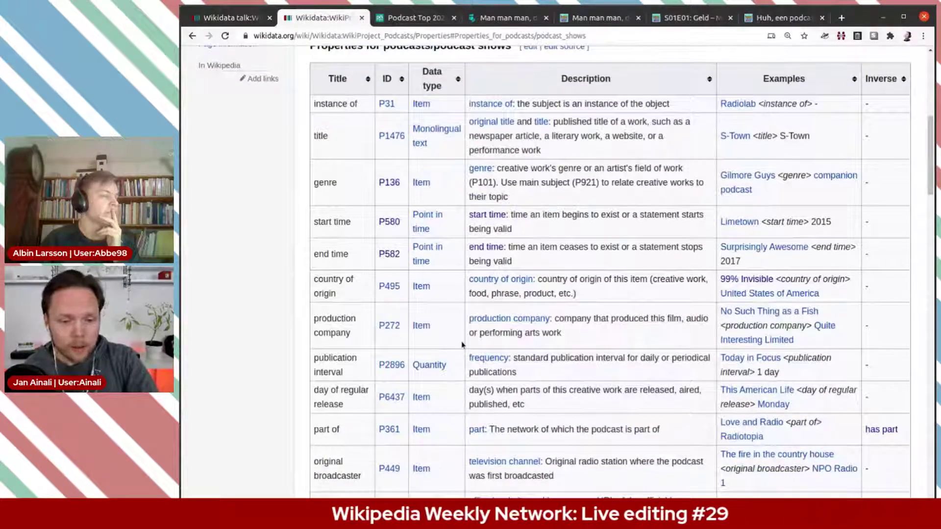
{"action": "scroll", "coordinate": [462, 344], "scroll_direction": "up", "scroll_amount": 2}
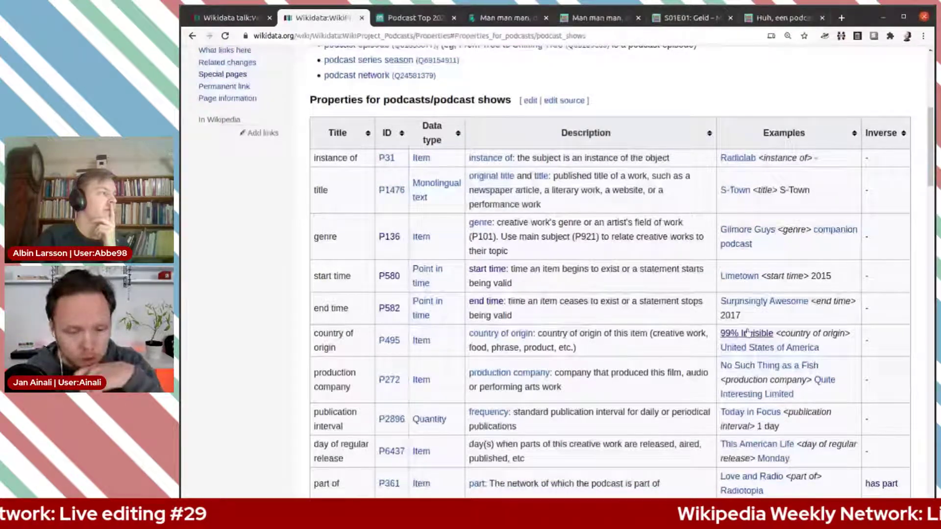
{"action": "scroll", "coordinate": [747, 332], "scroll_direction": "down", "scroll_amount": 2}
{"action": "scroll", "coordinate": [747, 210], "scroll_direction": "down", "scroll_amount": 3}
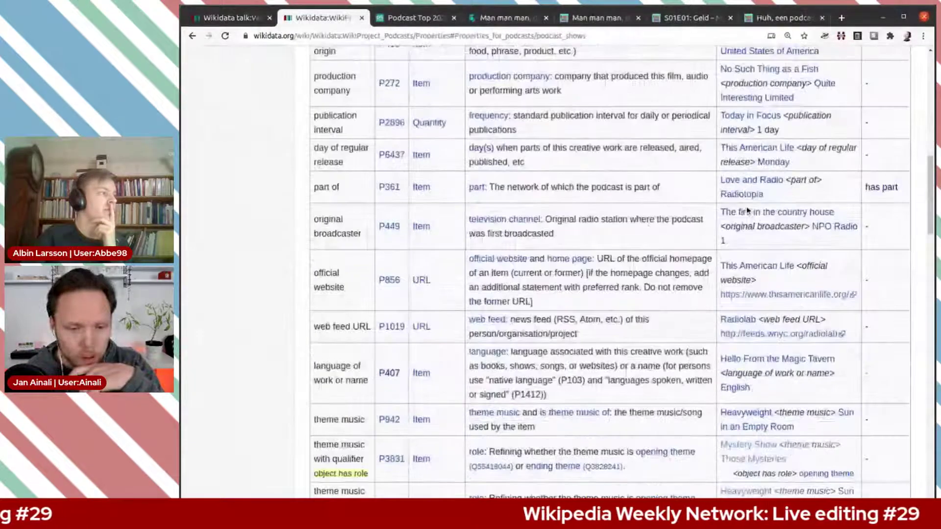
{"action": "scroll", "coordinate": [748, 211], "scroll_direction": "up", "scroll_amount": 1}
{"action": "scroll", "coordinate": [749, 209], "scroll_direction": "up", "scroll_amount": 1}
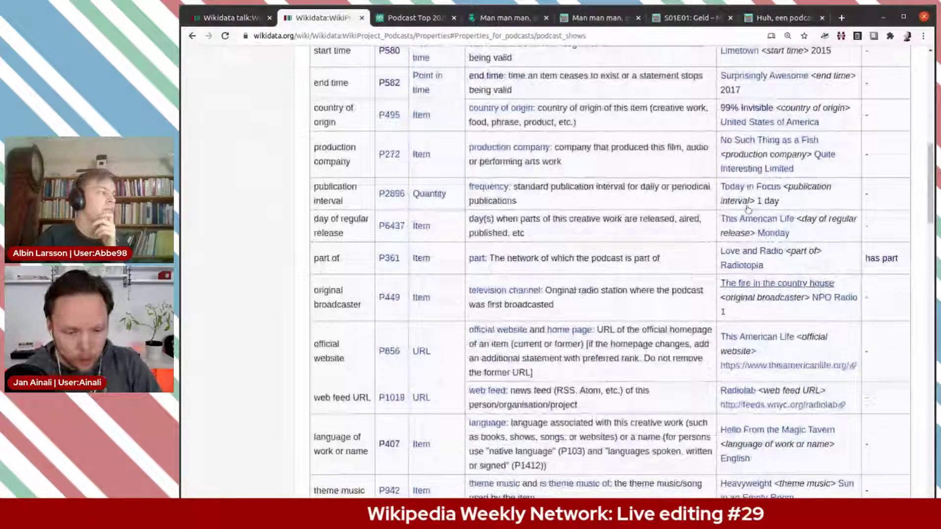
Examine the podcast identifiers and the table of properties for podcast episodes further down the page
{"action": "scroll", "coordinate": [748, 209], "scroll_direction": "down", "scroll_amount": 17}
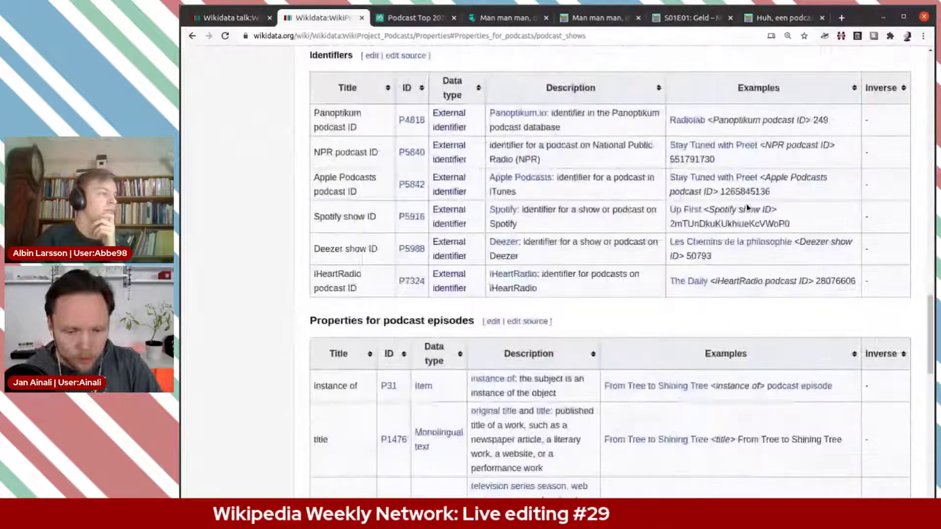
{"action": "scroll", "coordinate": [747, 208], "scroll_direction": "down", "scroll_amount": 3}
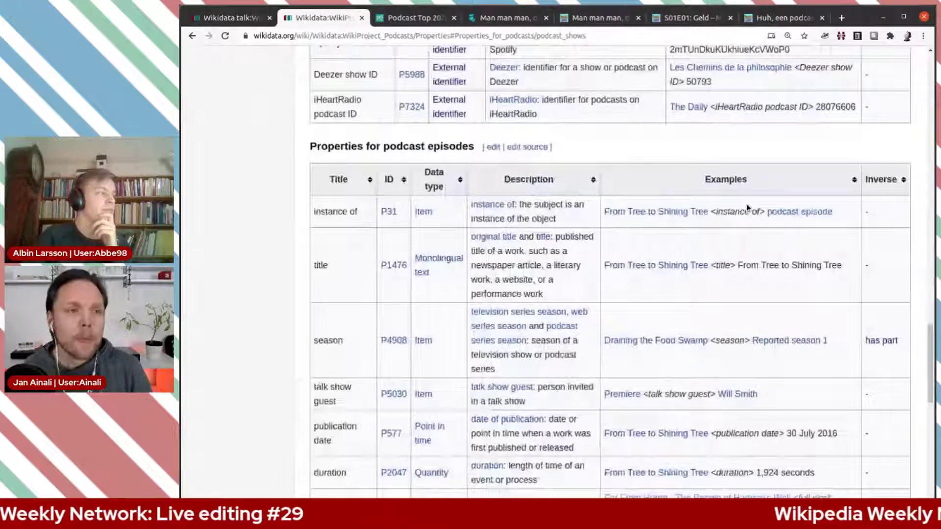
{"action": "scroll", "coordinate": [747, 206], "scroll_direction": "down", "scroll_amount": 1}
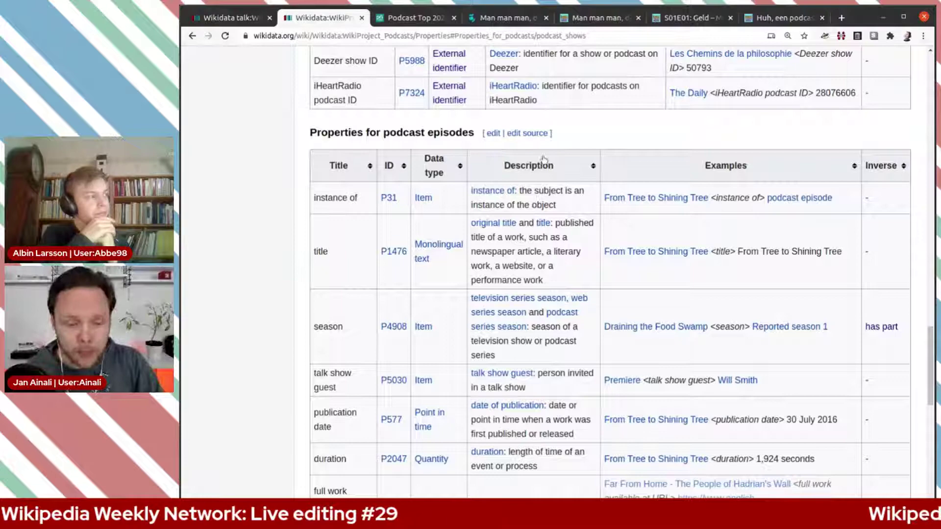
{"action": "scroll", "coordinate": [526, 215], "scroll_direction": "down", "scroll_amount": 3}
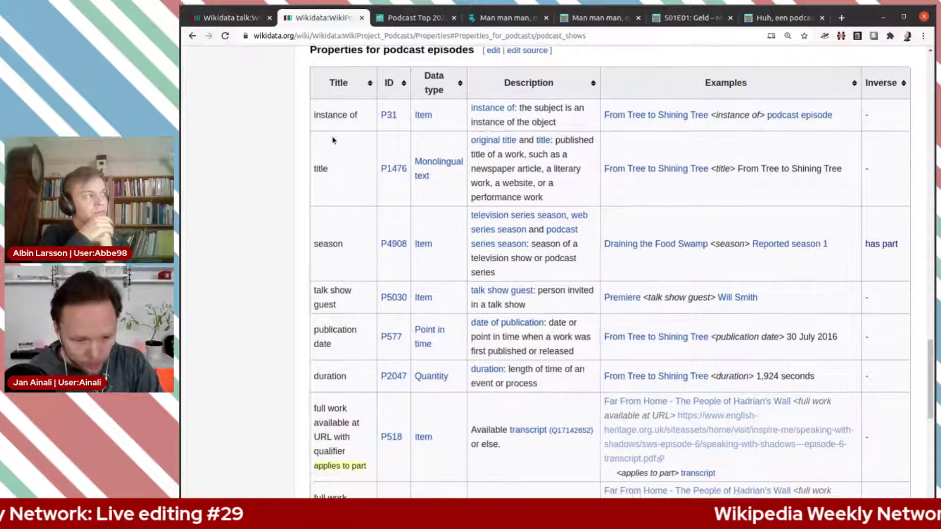
Look over the table of podcast episode properties and open its section for source editing
{"action": "scroll", "coordinate": [328, 130], "scroll_direction": "down", "scroll_amount": 2}
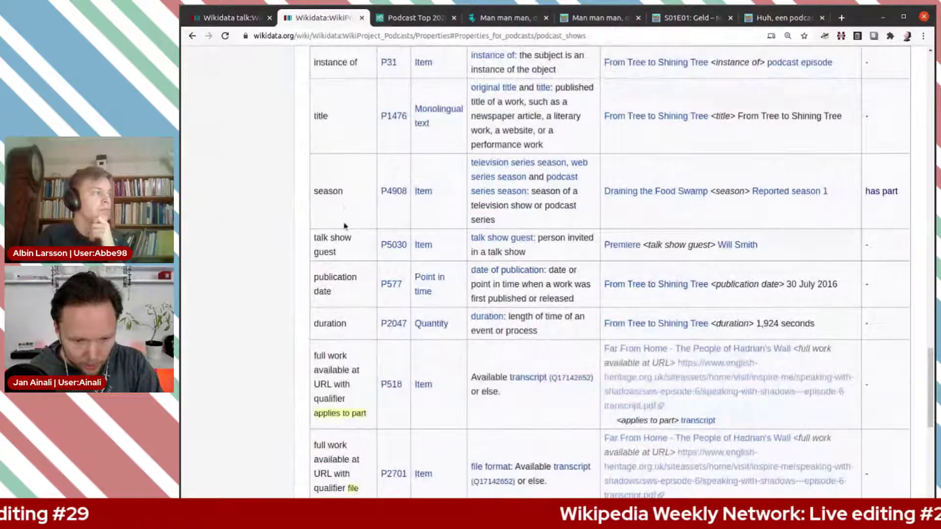
{"action": "scroll", "coordinate": [345, 226], "scroll_direction": "down", "scroll_amount": 3}
{"action": "scroll", "coordinate": [353, 265], "scroll_direction": "up", "scroll_amount": 5}
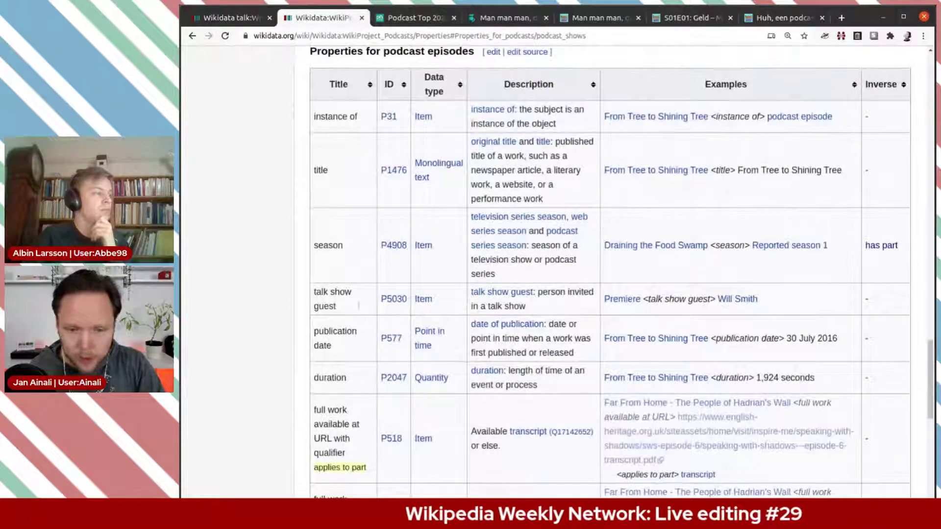
{"action": "scroll", "coordinate": [392, 233], "scroll_direction": "up", "scroll_amount": 2}
{"action": "left_click", "coordinate": [531, 107]}
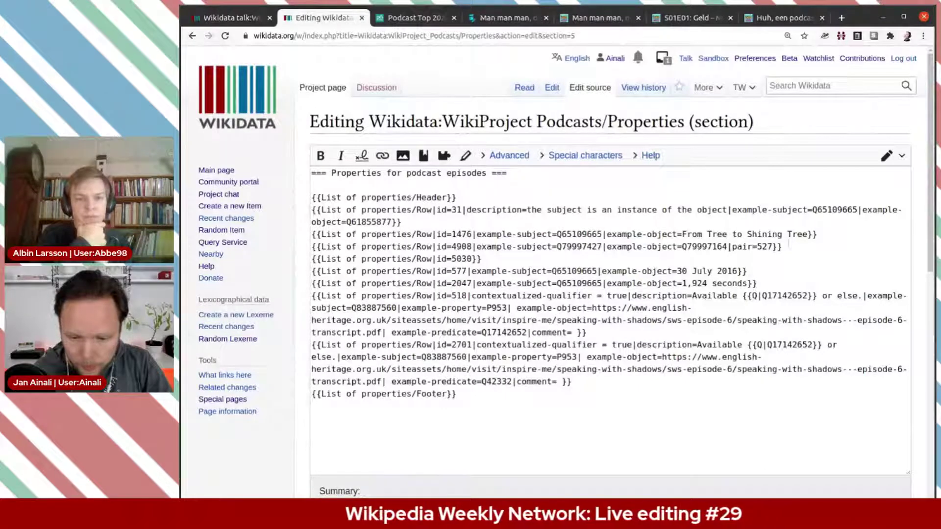
Add a copy of the 4908 property row just above the footer line and set its id to 921
{"action": "left_click", "coordinate": [790, 256]}
{"action": "type", "text": "{{List of properties/Row|id=4908|example-subject=Q79997427|example-object=Q79997164|pair=527}}"}
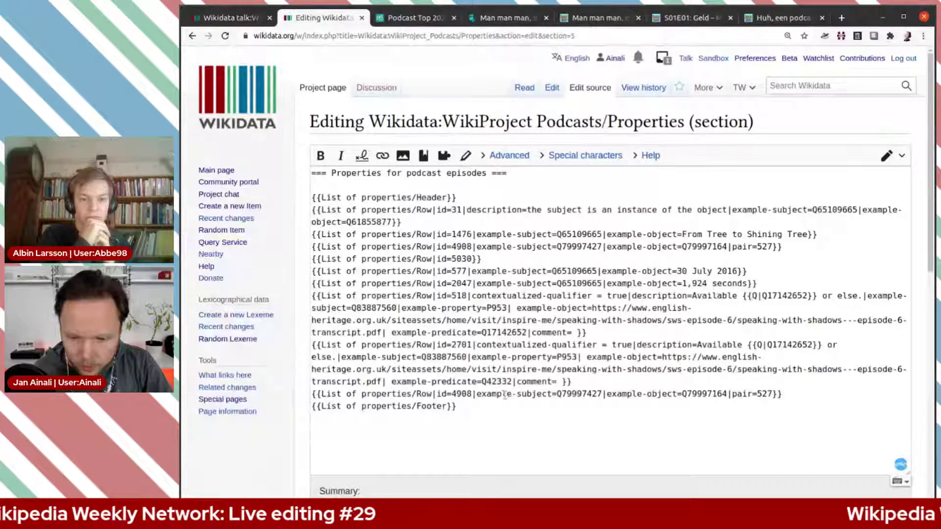
{"action": "key", "text": "BackSpace"}
{"action": "key", "text": "BackSpace"}
{"action": "key", "text": "BackSpace"}
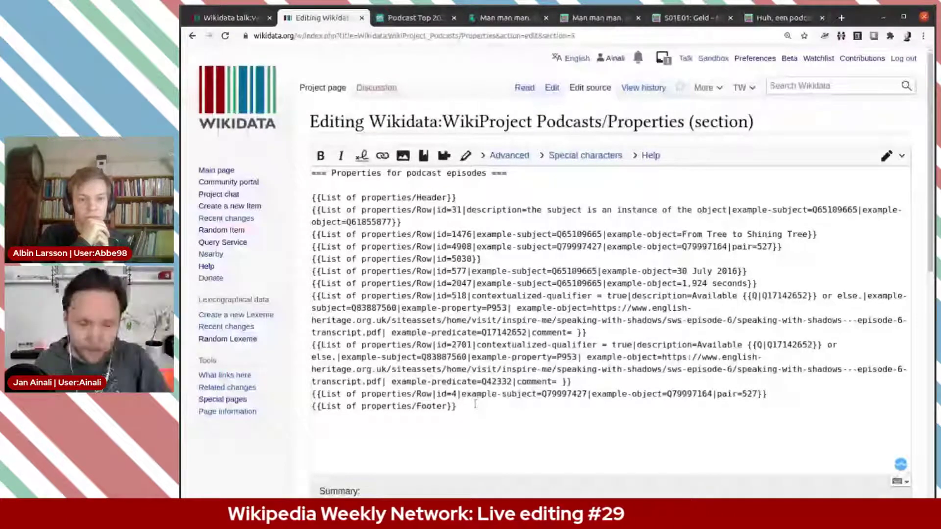
{"action": "key", "text": "BackSpace"}
{"action": "type", "text": "921"}
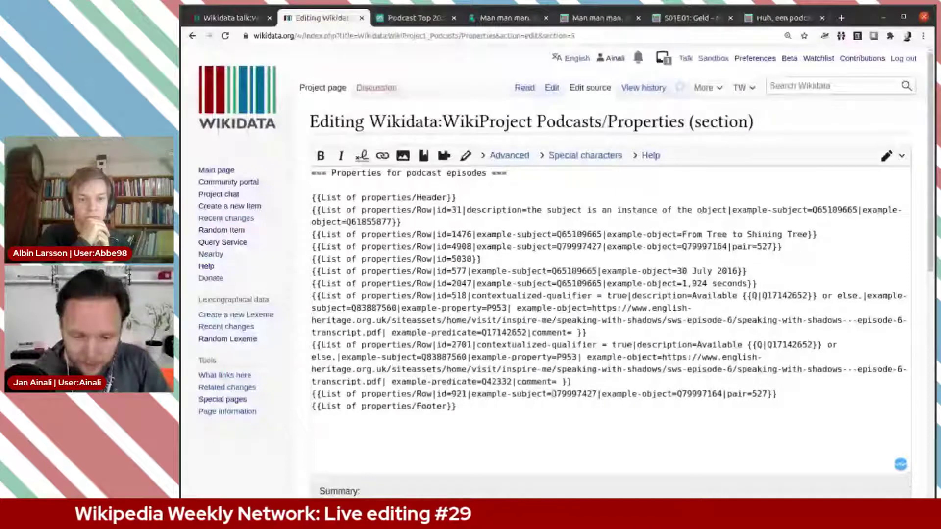
Preview the section edit and check the new main subject row in the rendered table
{"action": "double_click", "coordinate": [553, 394]}
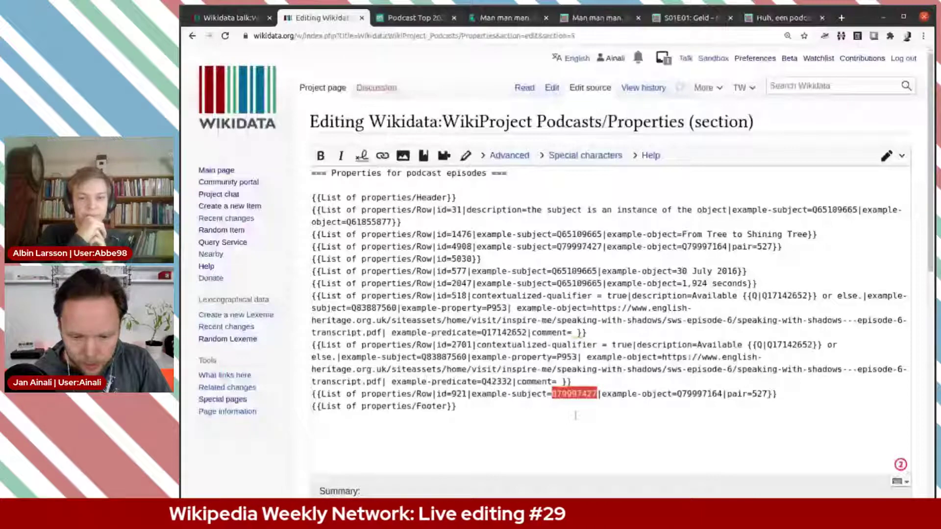
{"action": "scroll", "coordinate": [576, 416], "scroll_direction": "down", "scroll_amount": 4}
{"action": "left_click", "coordinate": [453, 406]}
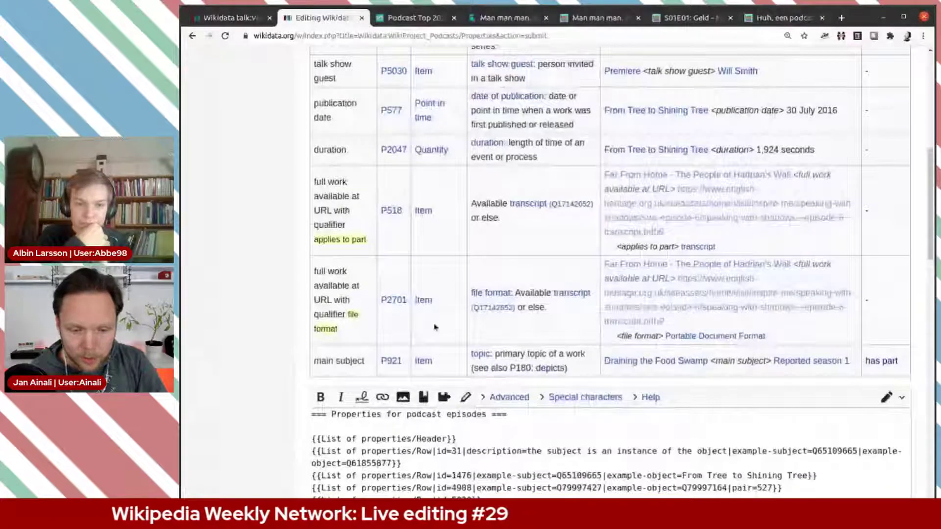
{"action": "scroll", "coordinate": [435, 327], "scroll_direction": "up", "scroll_amount": 6}
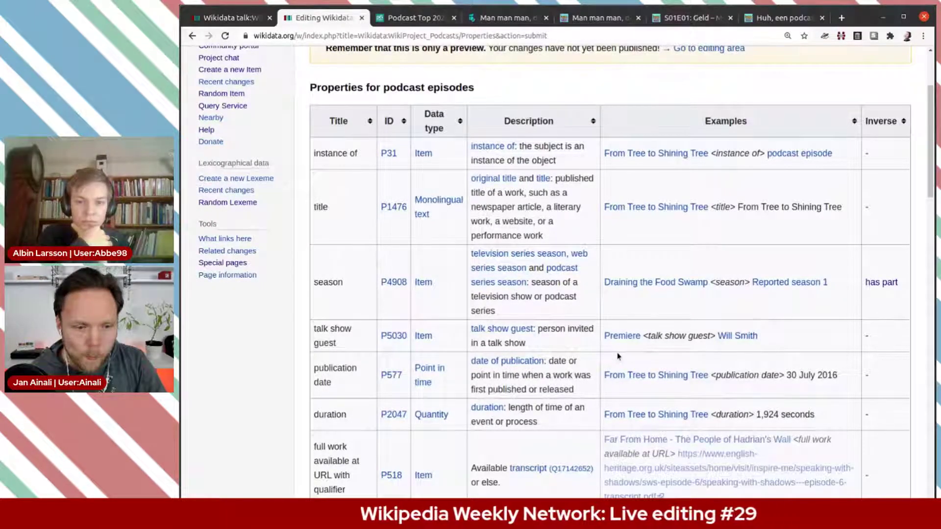
Search Wikidata for "Wikipedia i skolan" from the talk page and open the matching podcast episode item
{"action": "left_click", "coordinate": [228, 18]}
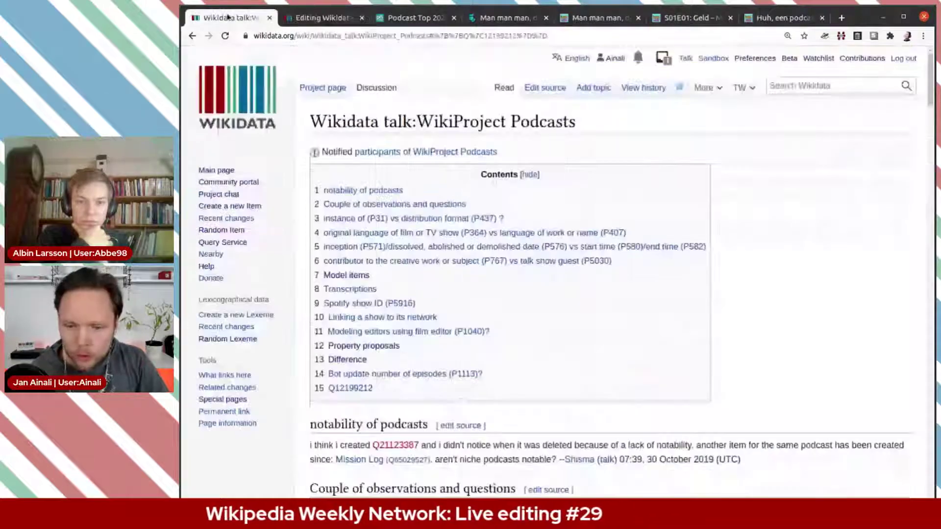
{"action": "key", "text": "alt+shift+f"}
{"action": "type", "text": "Wikip"}
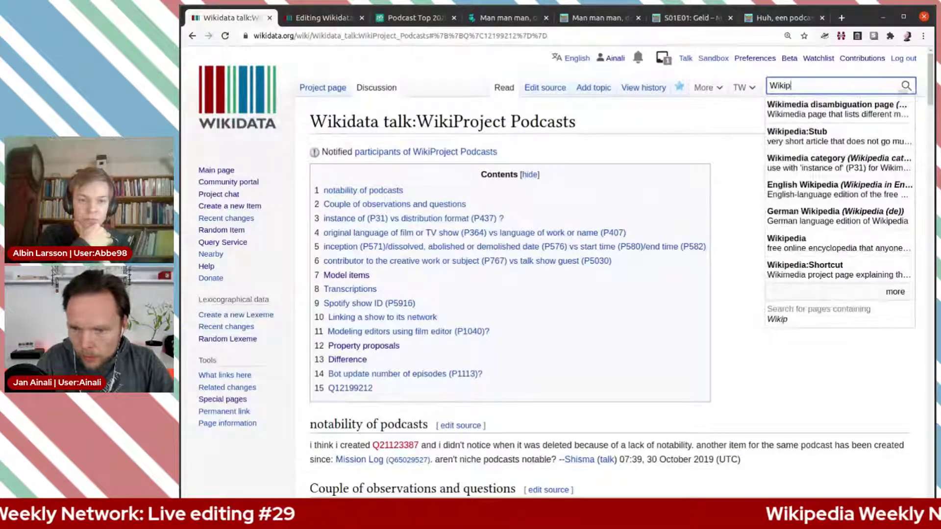
{"action": "key", "text": "BackSpace"}
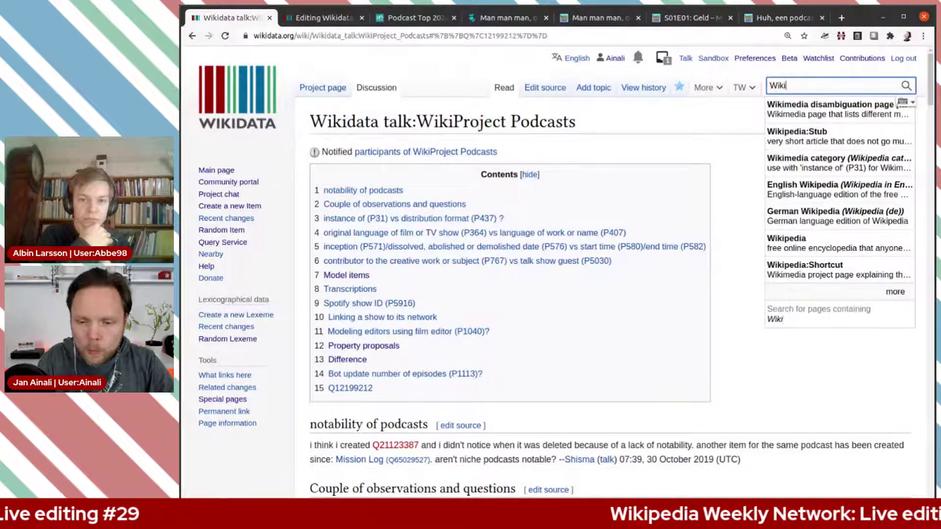
{"action": "type", "text": "media i "}
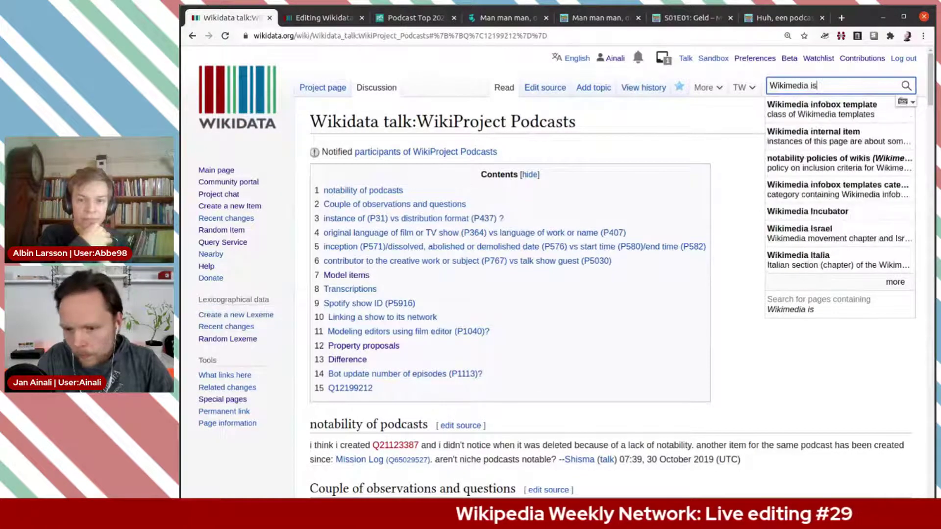
{"action": "type", "text": "s"}
{"action": "key", "text": "BackSpace"}
{"action": "key", "text": "BackSpace"}
{"action": "key", "text": "BackSpace"}
{"action": "key", "text": "BackSpace"}
{"action": "key", "text": "BackSpace"}
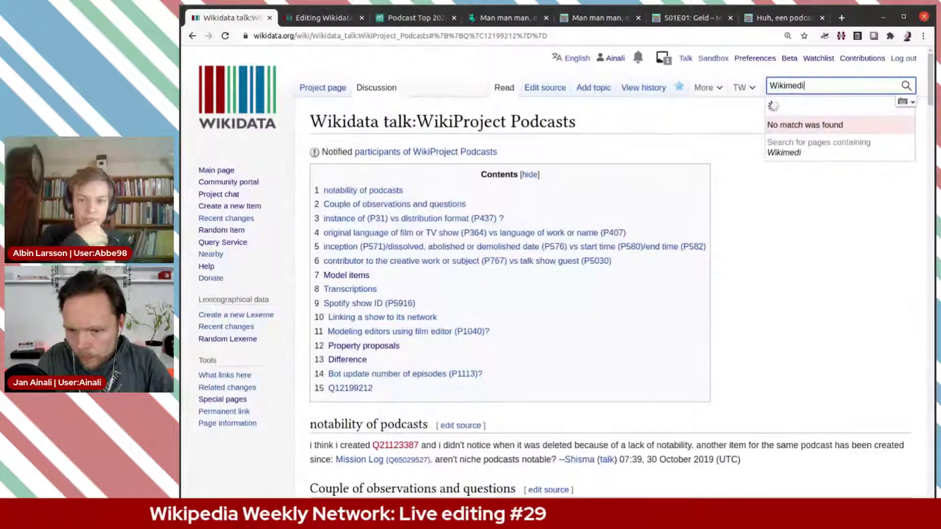
{"action": "key", "text": "BackSpace"}
{"action": "key", "text": "BackSpace"}
{"action": "key", "text": "BackSpace"}
{"action": "key", "text": "BackSpace"}
{"action": "type", "text": "pedia i s"}
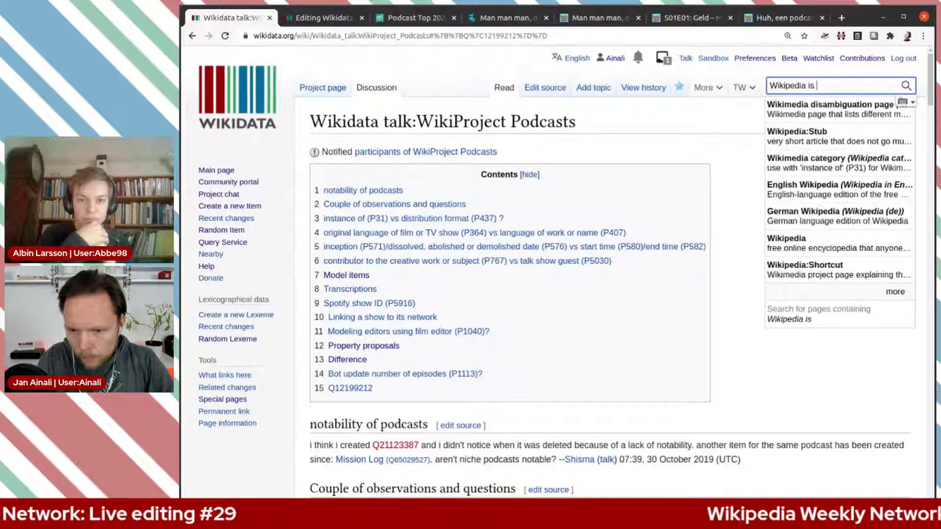
{"action": "type", "text": "kolan"}
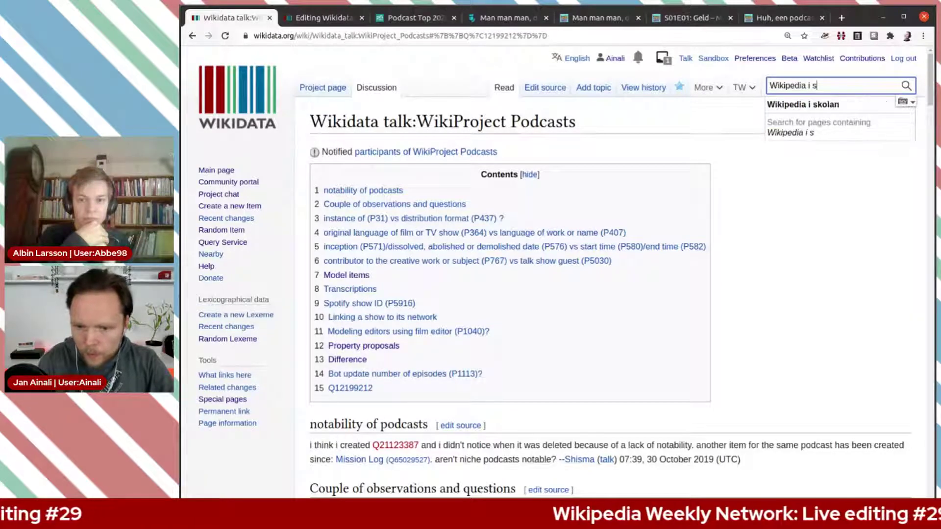
{"action": "key", "text": "Return"}
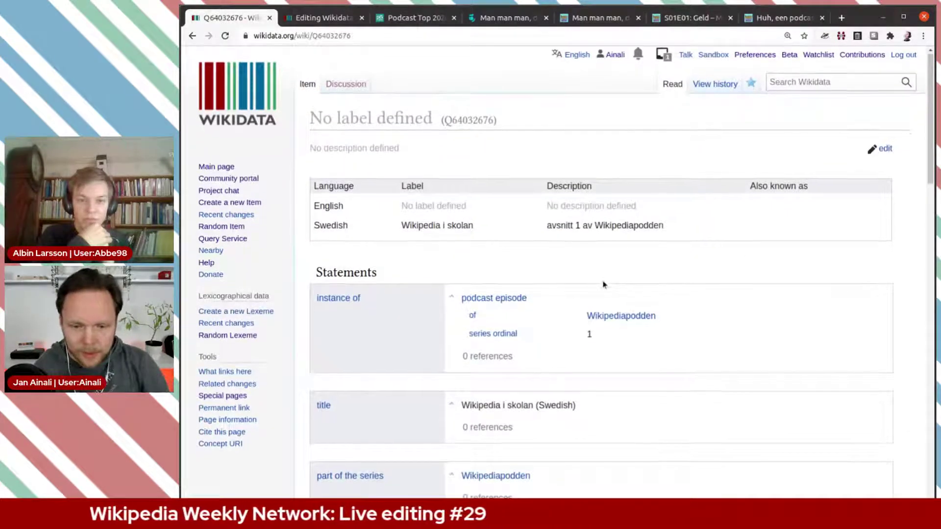
Review the episode's statements and open its main subject, Wikipedia Education Program, in a new tab
{"action": "scroll", "coordinate": [603, 284], "scroll_direction": "down", "scroll_amount": 2}
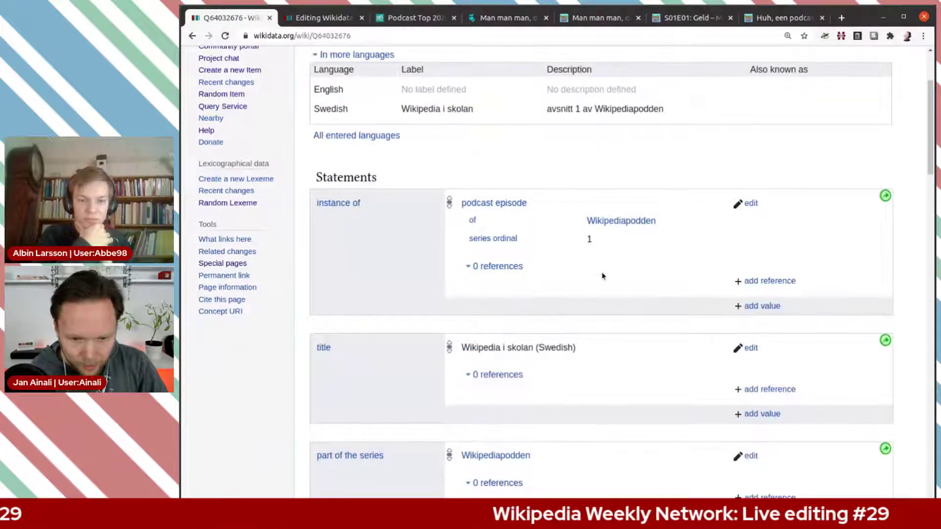
{"action": "scroll", "coordinate": [602, 276], "scroll_direction": "down", "scroll_amount": 1}
{"action": "scroll", "coordinate": [602, 276], "scroll_direction": "down", "scroll_amount": 1}
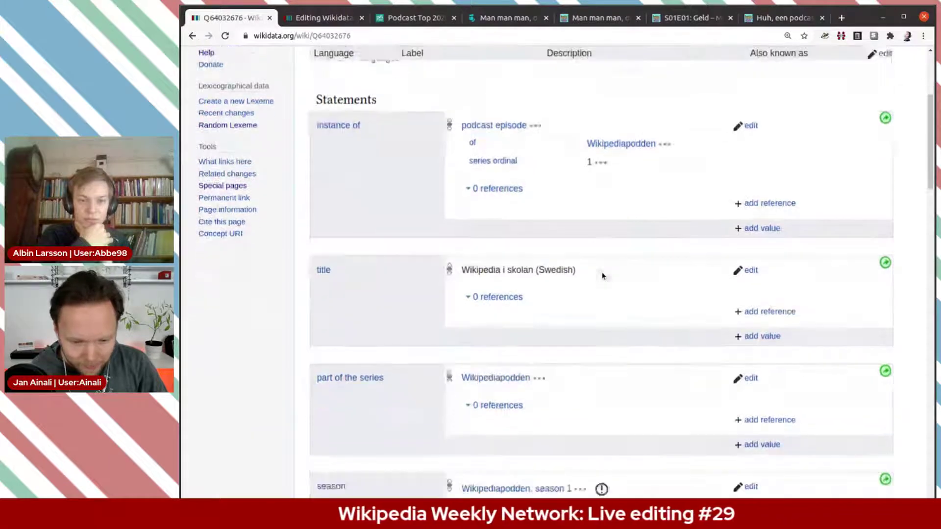
{"action": "scroll", "coordinate": [602, 277], "scroll_direction": "down", "scroll_amount": 2}
{"action": "scroll", "coordinate": [602, 279], "scroll_direction": "down", "scroll_amount": 3}
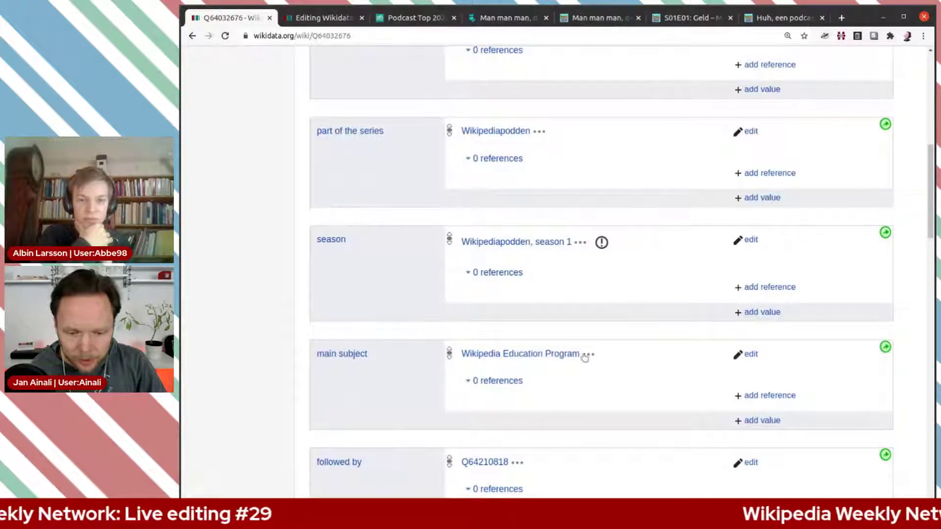
{"action": "middle_click", "coordinate": [558, 354]}
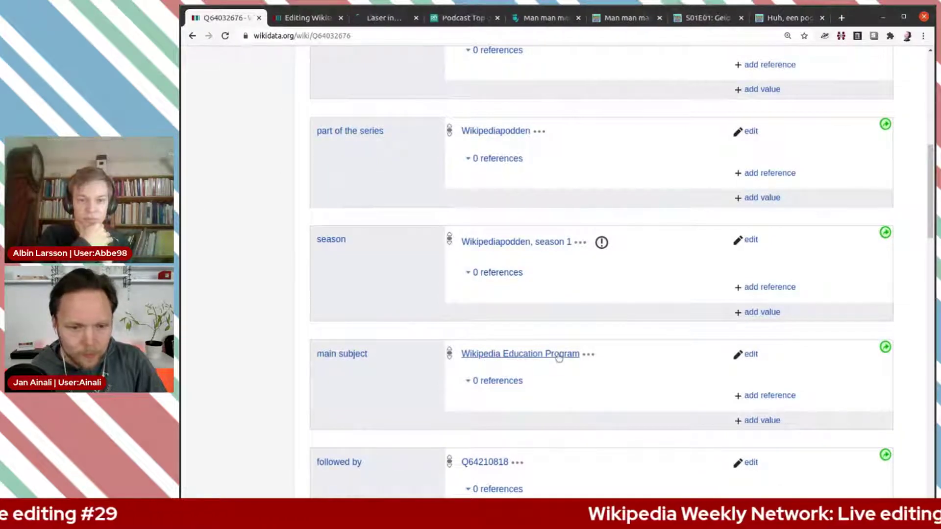
{"action": "key", "text": "ctrl+Tab"}
{"action": "key", "text": "ctrl+Tab"}
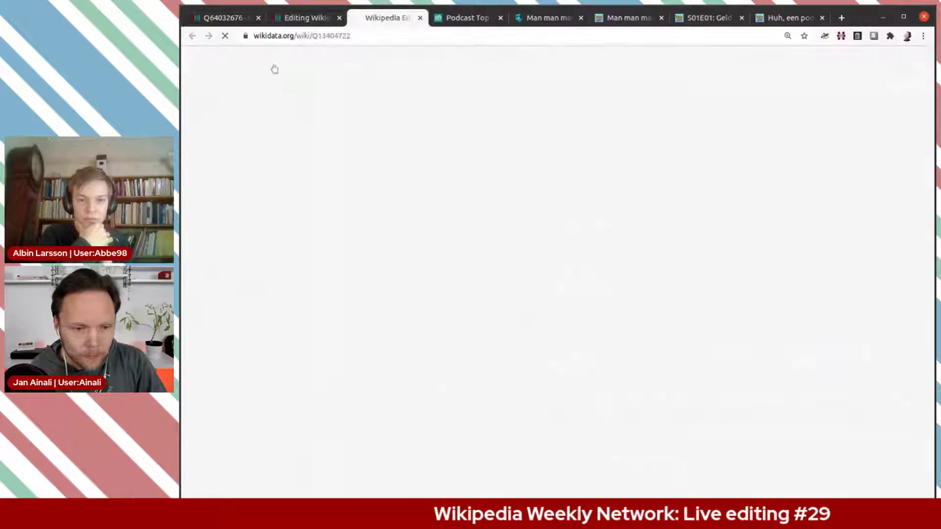
Copy the episode item's QID and use it to replace the example-subject in the 921 row, Q64032676
{"action": "left_click", "coordinate": [223, 18]}
{"action": "scroll", "coordinate": [438, 134], "scroll_direction": "up", "scroll_amount": 10}
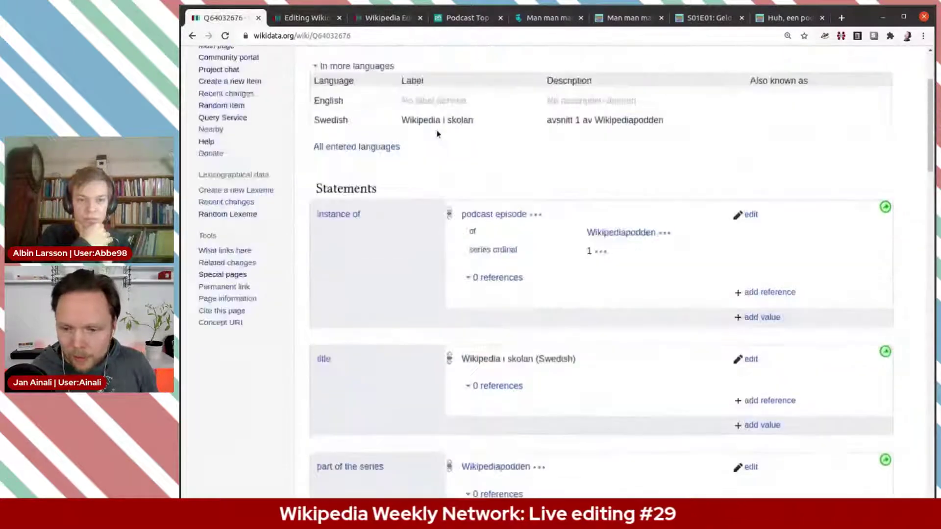
{"action": "left_click", "coordinate": [895, 122]}
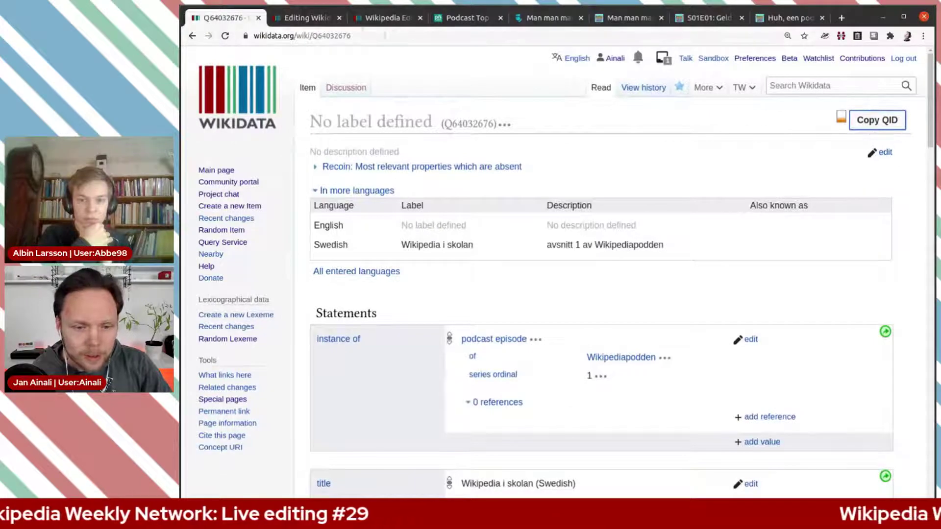
{"action": "left_click", "coordinate": [304, 20]}
{"action": "scroll", "coordinate": [269, 308], "scroll_direction": "down", "scroll_amount": 6}
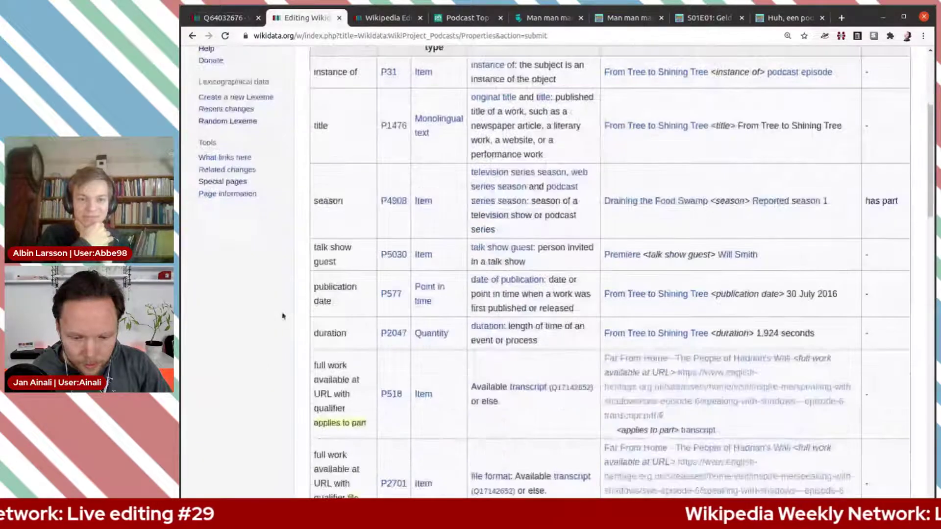
{"action": "scroll", "coordinate": [269, 308], "scroll_direction": "down", "scroll_amount": 7}
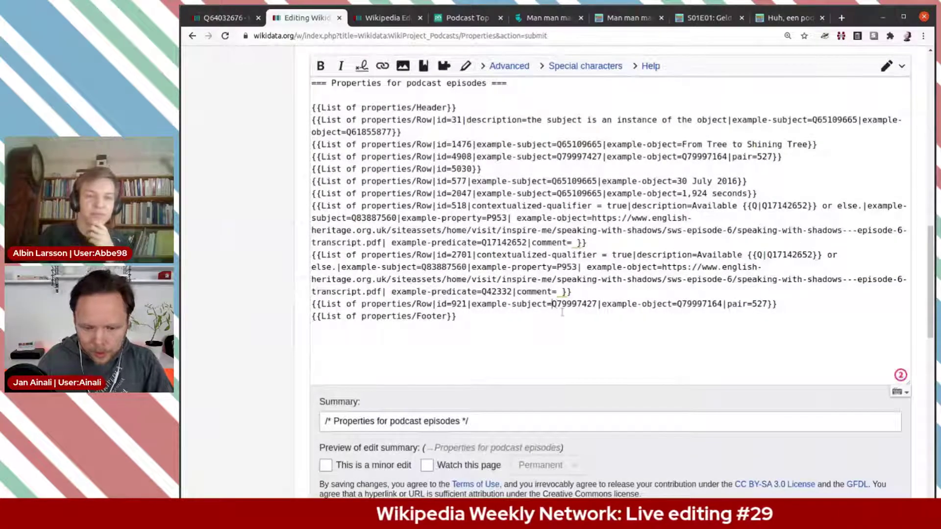
{"action": "double_click", "coordinate": [562, 308]}
{"action": "key", "text": "ctrl+v"}
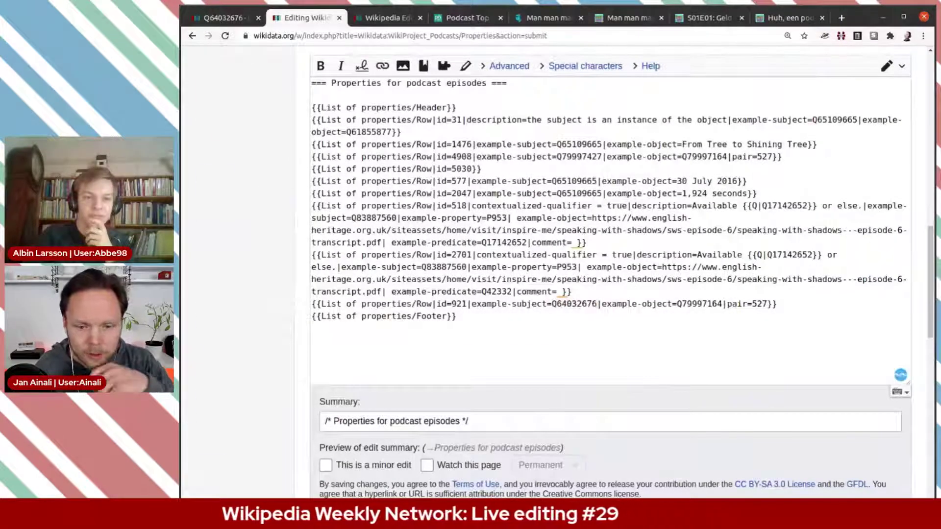
Replace the 921 row's example-object with the Wikipedia Education Program's QID, Q13404722, dropping the pair parameter, and preview the section
{"action": "key", "text": "ctrl+Tab"}
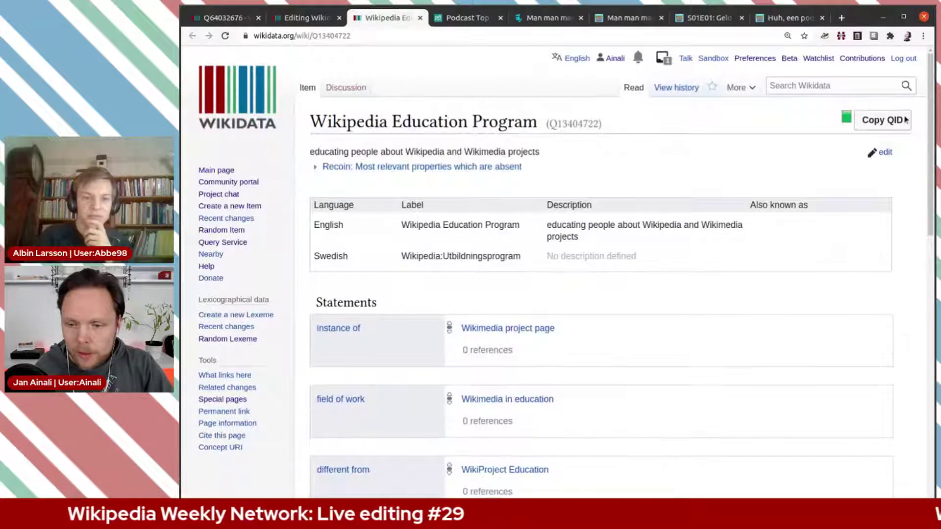
{"action": "left_click", "coordinate": [874, 126]}
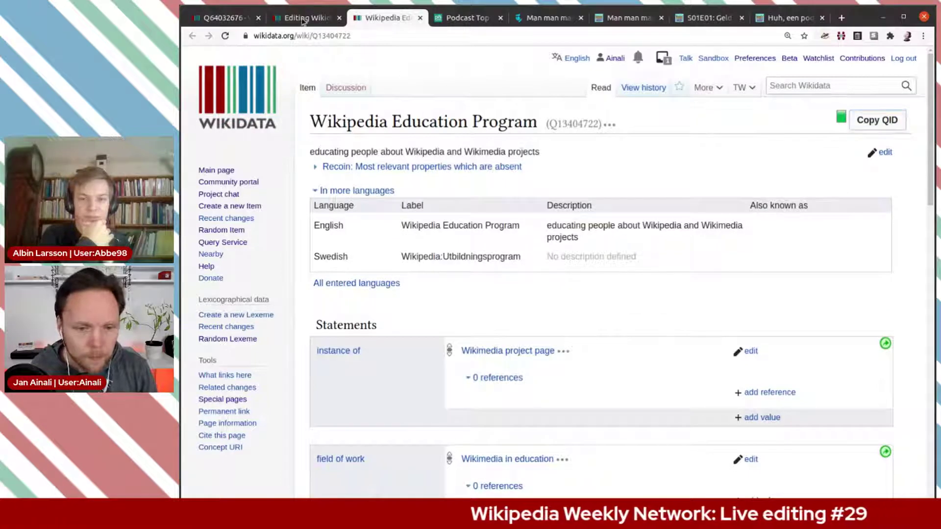
{"action": "key", "text": "ctrl+shift+Tab"}
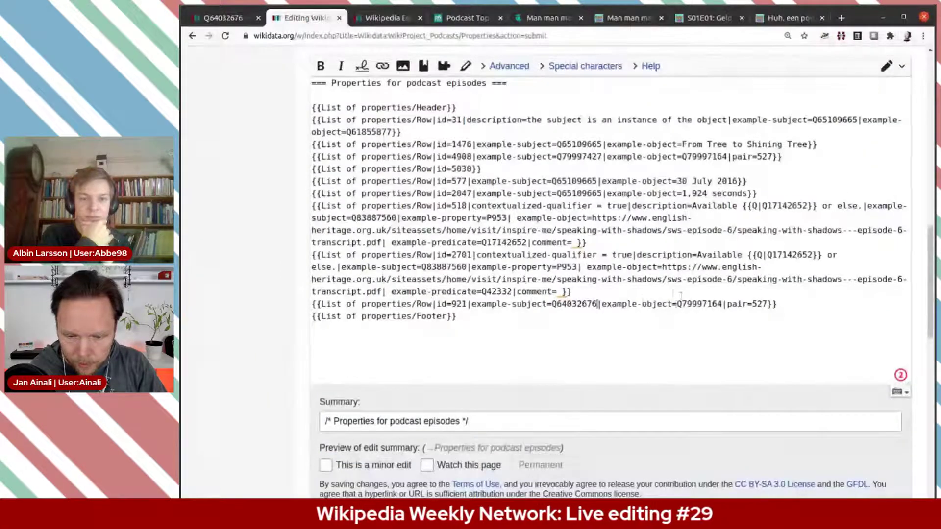
{"action": "key", "text": "ctrl+shift+Right"}
{"action": "key", "text": "Delete"}
{"action": "key", "text": "ctrl+shift+Right"}
{"action": "key", "text": "ctrl+shift+Right"}
{"action": "key", "text": "Delete"}
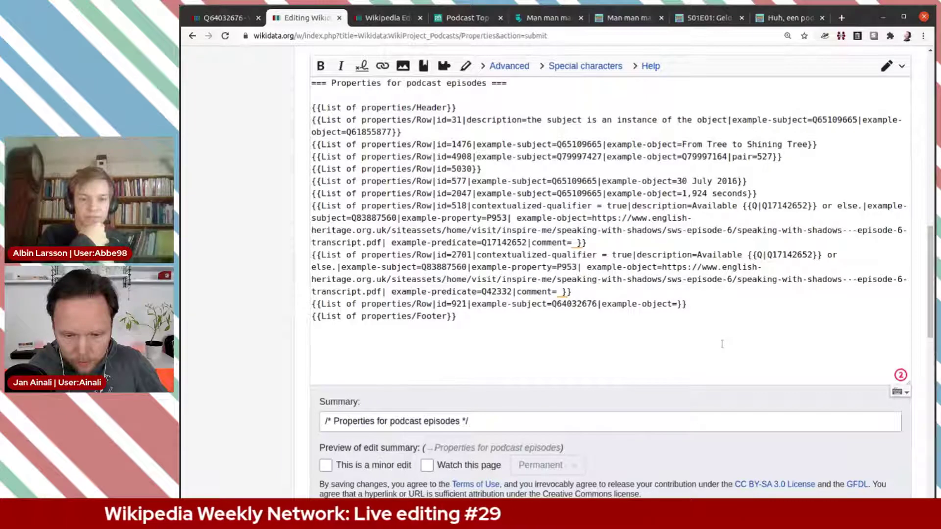
{"action": "key", "text": "ctrl+v"}
{"action": "scroll", "coordinate": [722, 344], "scroll_direction": "down", "scroll_amount": 3}
{"action": "left_click", "coordinate": [456, 432]}
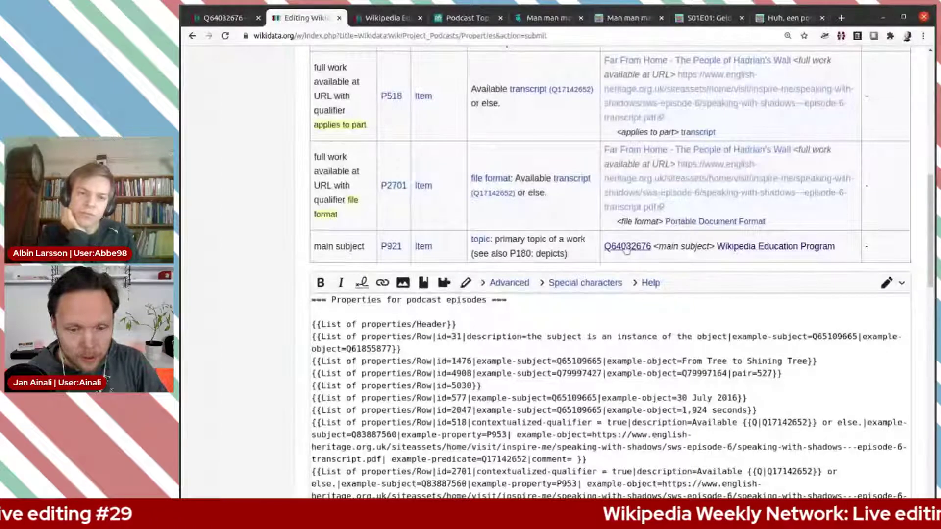
Open the example-subject item Q64032676 in a new tab and save English label "en" with description "Wikipedia i skolan"
{"action": "middle_click", "coordinate": [627, 248]}
{"action": "key", "text": "ctrl+Tab"}
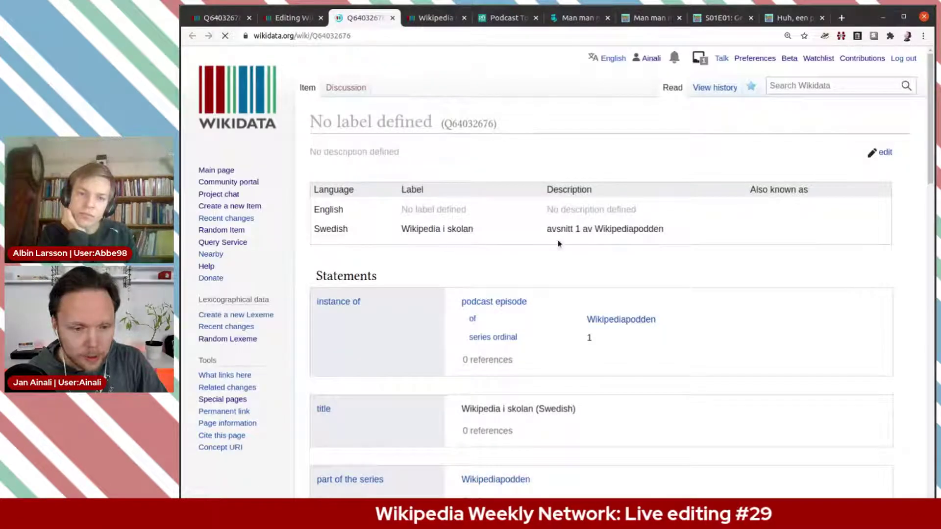
{"action": "left_click", "coordinate": [883, 153]}
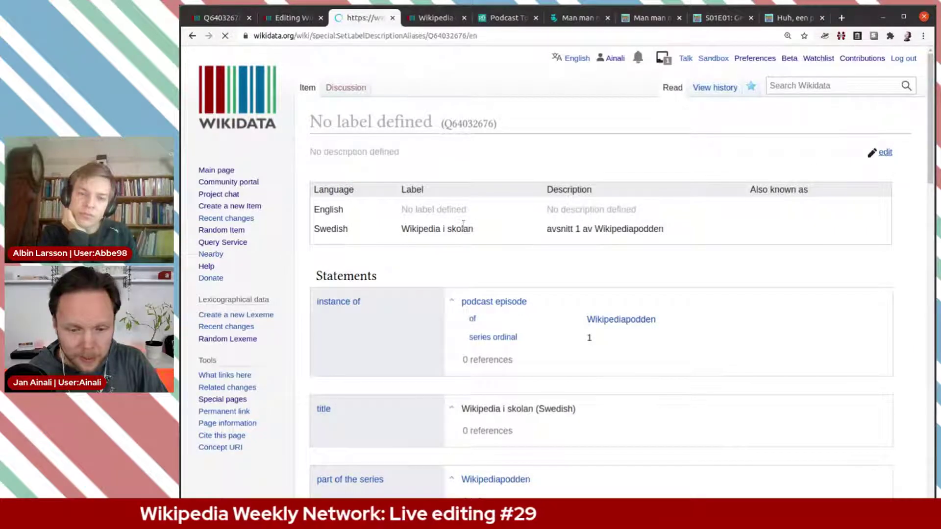
{"action": "left_click", "coordinate": [437, 285]}
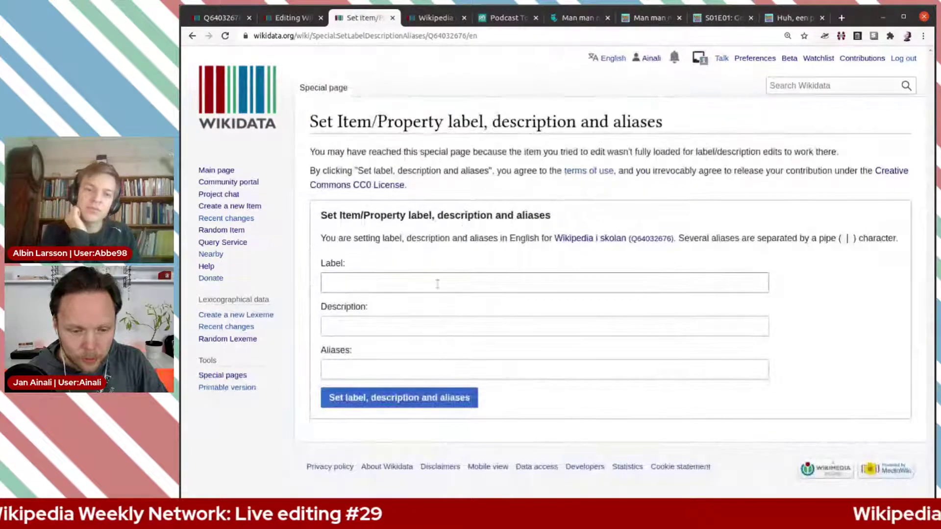
{"action": "type", "text": "en"}
{"action": "key", "text": "Tab"}
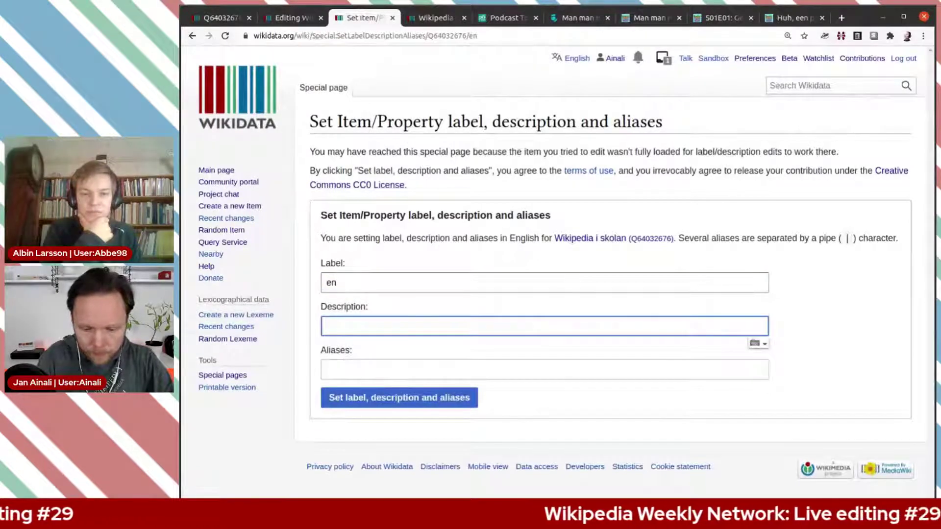
{"action": "type", "text": "Wikipedia i skolan"}
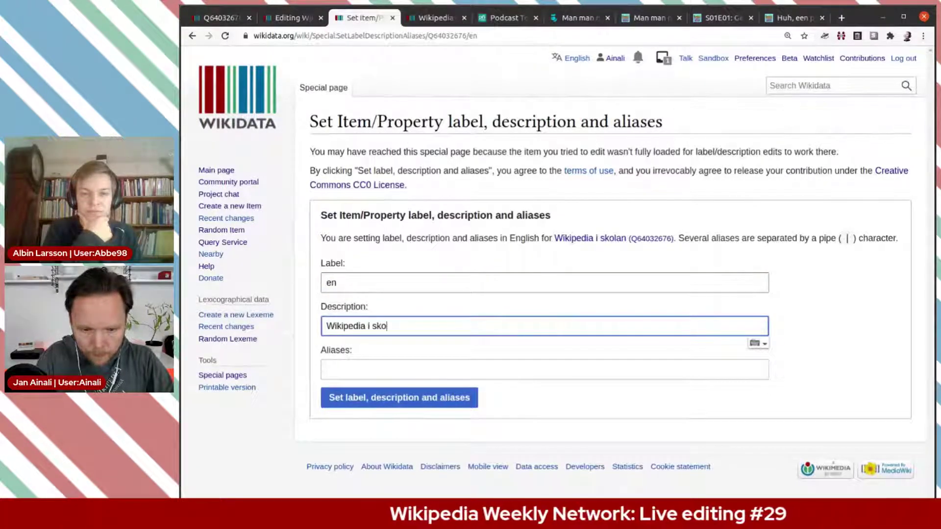
{"action": "left_click", "coordinate": [455, 399]}
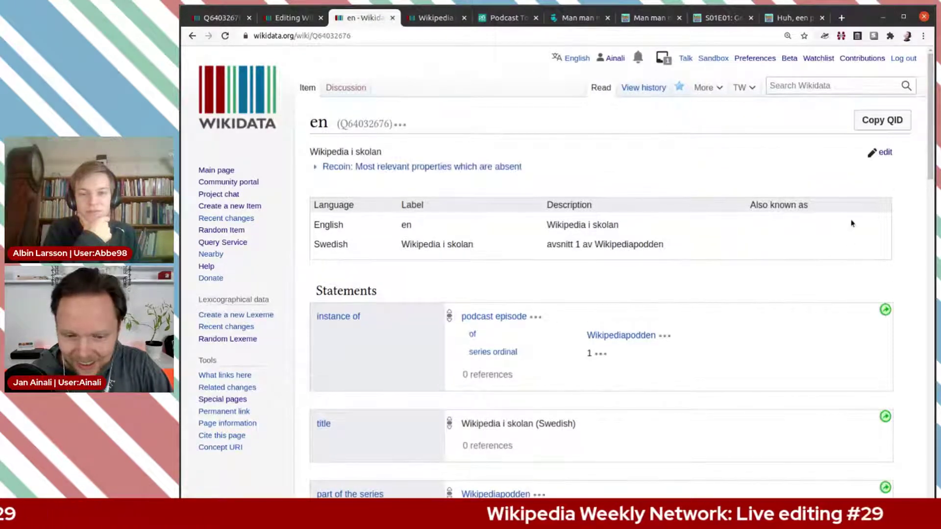
Start editing the item's terms, clear the English description and set the English label to "Wikipedia i skolan"
{"action": "left_click", "coordinate": [885, 153]}
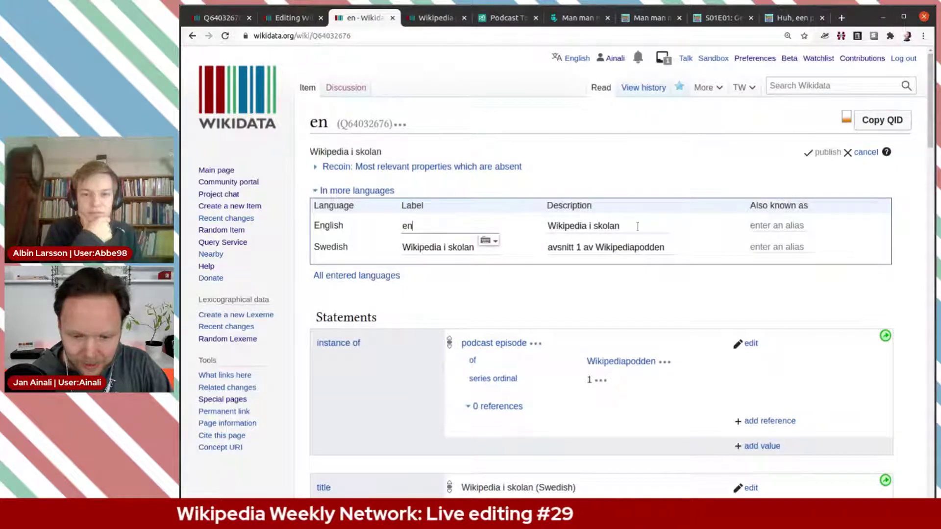
{"action": "key", "text": "Tab"}
{"action": "key", "text": "BackSpace"}
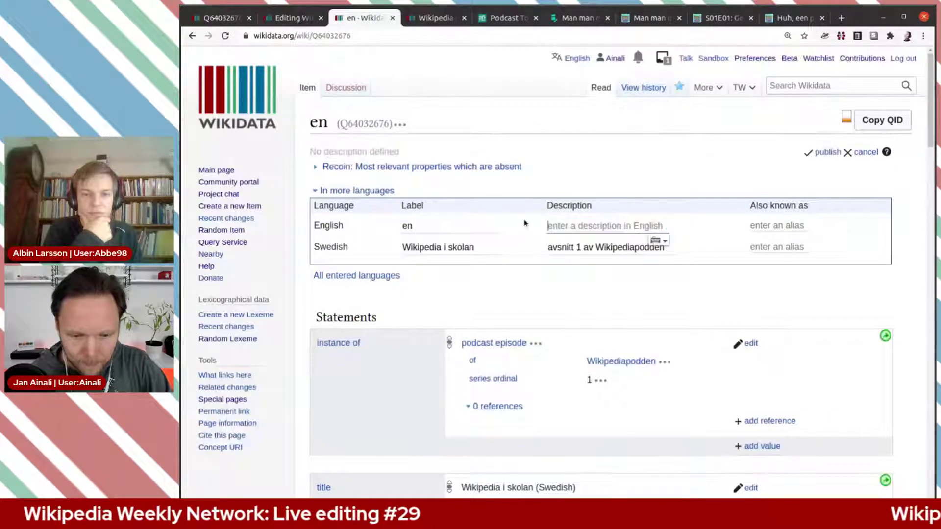
{"action": "double_click", "coordinate": [421, 227]}
{"action": "key", "text": "ctrl+v"}
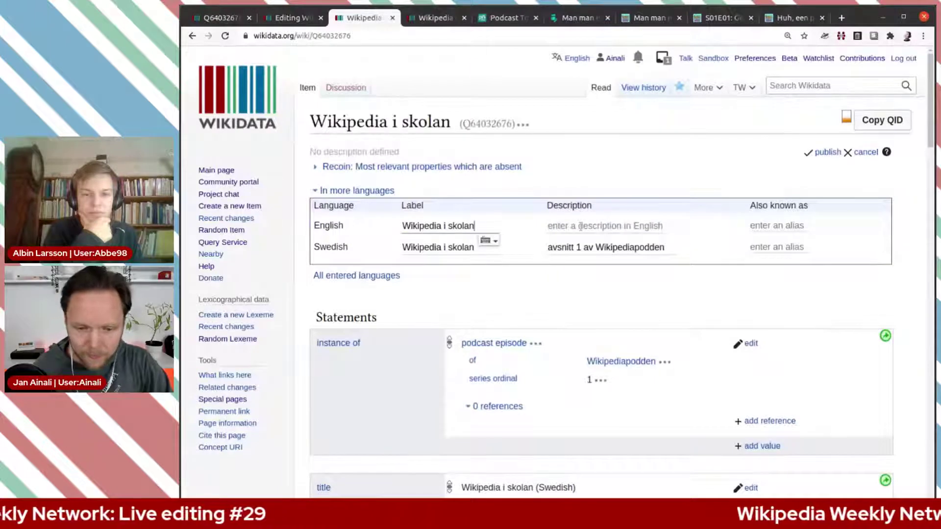
Enter the English description "episode one of Wikipediapodden" with single spacing and try to publish the terms
{"action": "left_click", "coordinate": [581, 226]}
{"action": "type", "text": "episode "}
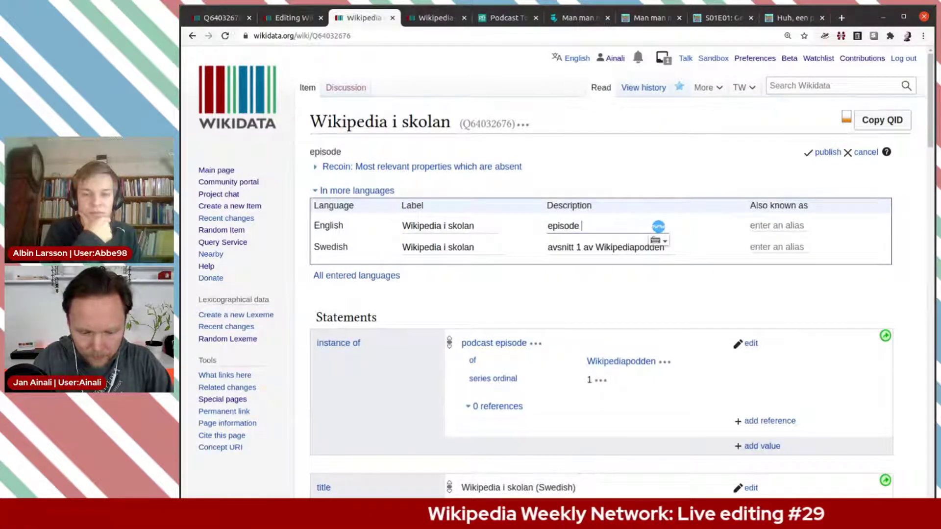
{"action": "type", "text": "one of Wik"}
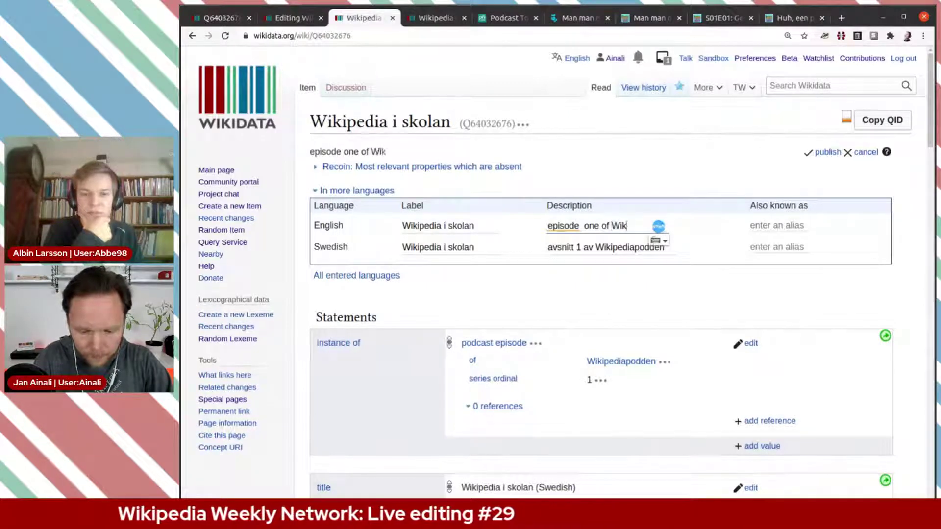
{"action": "type", "text": "ipediapoden"}
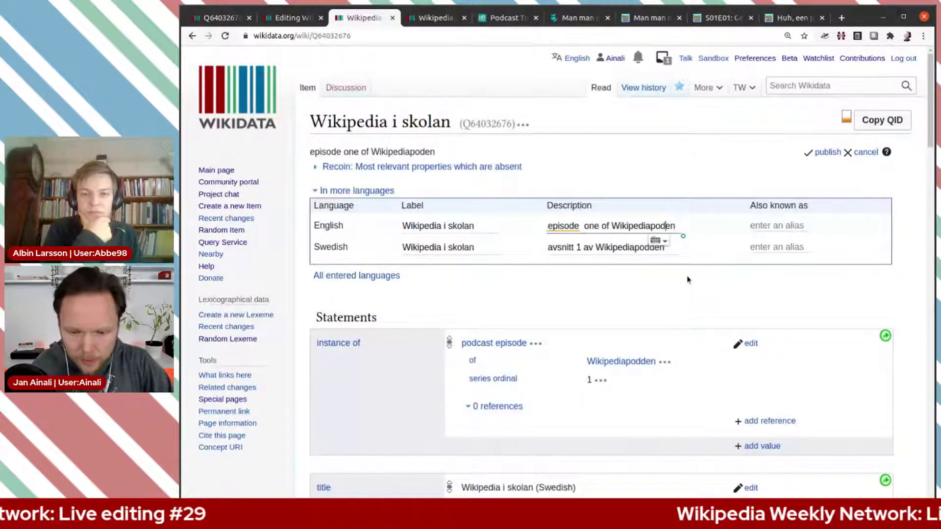
{"action": "type", "text": "d"}
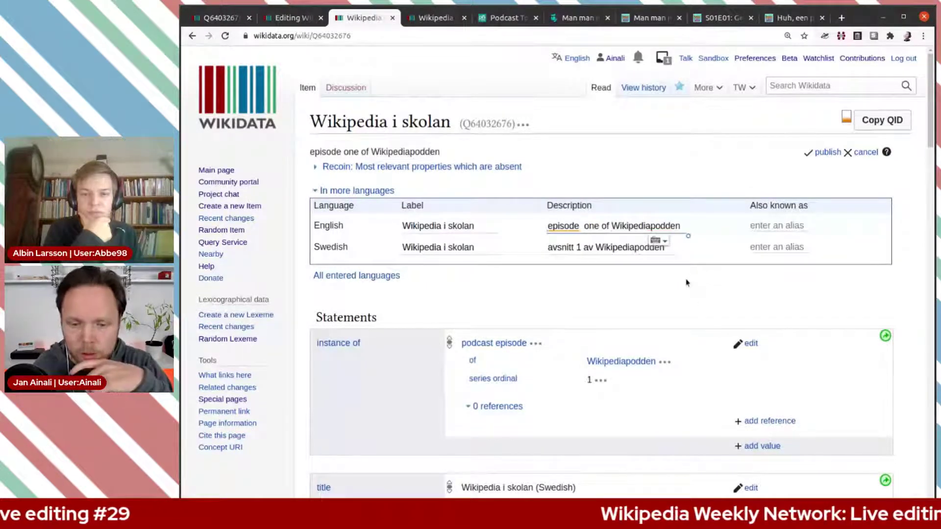
{"action": "left_click", "coordinate": [585, 225]}
{"action": "key", "text": "BackSpace"}
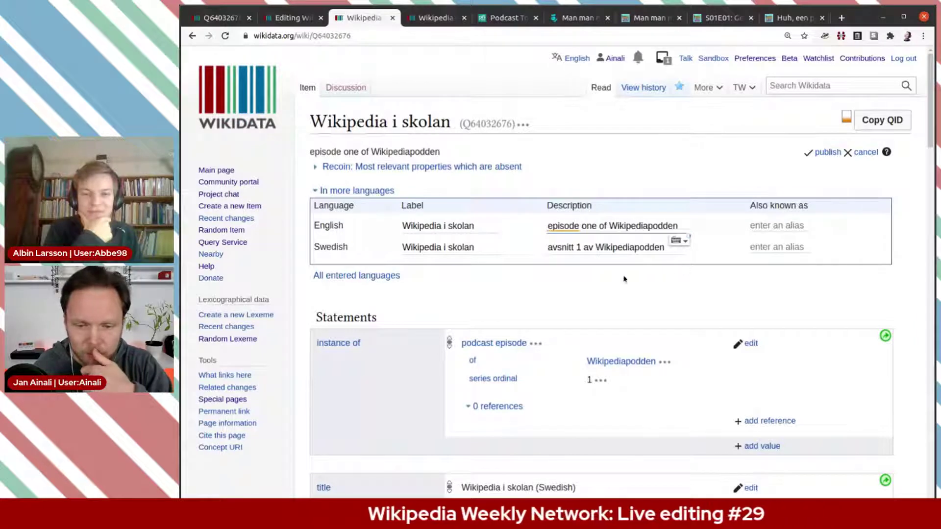
{"action": "left_click", "coordinate": [564, 225]}
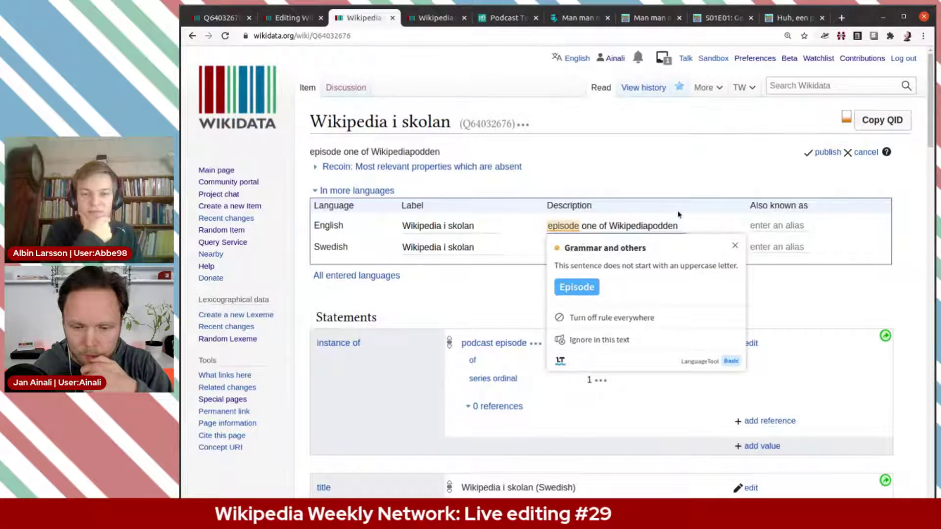
{"action": "left_click", "coordinate": [674, 226]}
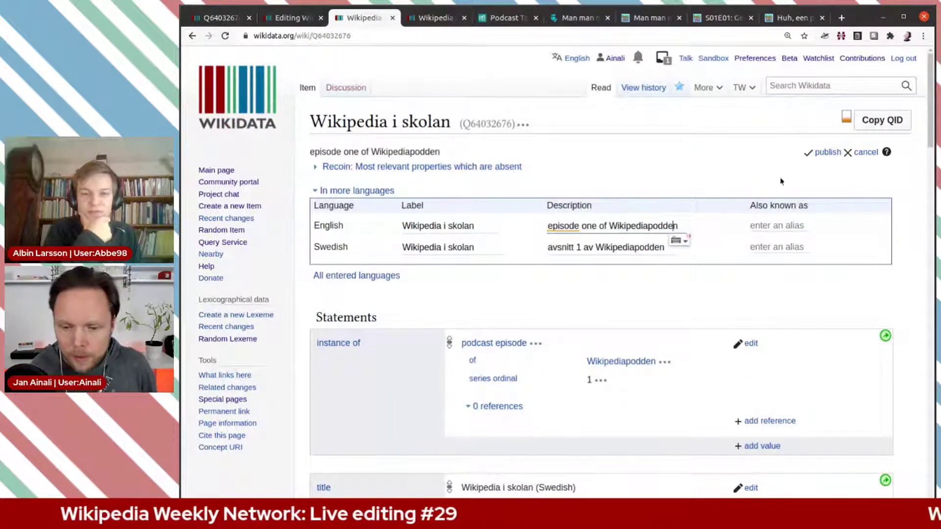
{"action": "left_click", "coordinate": [822, 154]}
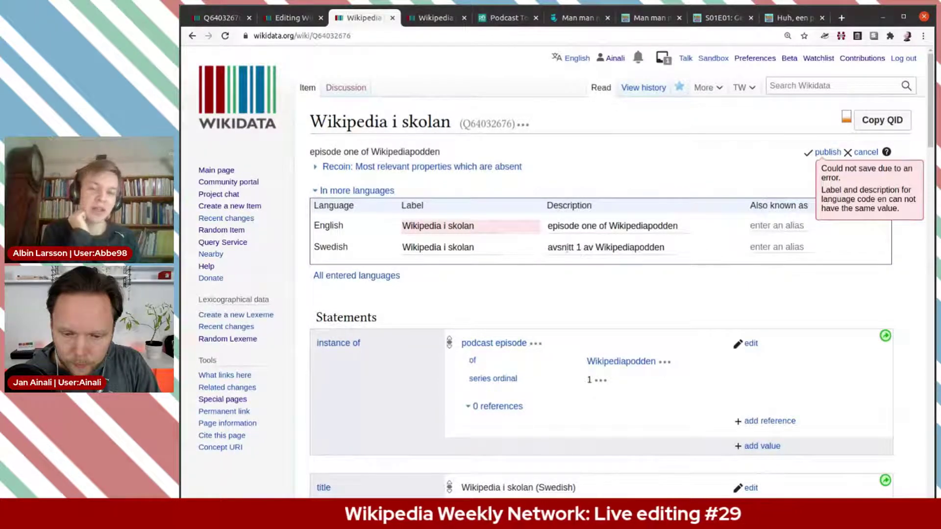
Check the English and Swedish term fields, and view the item's revision history in a new tab
{"action": "double_click", "coordinate": [567, 249]}
{"action": "left_click", "coordinate": [607, 248]}
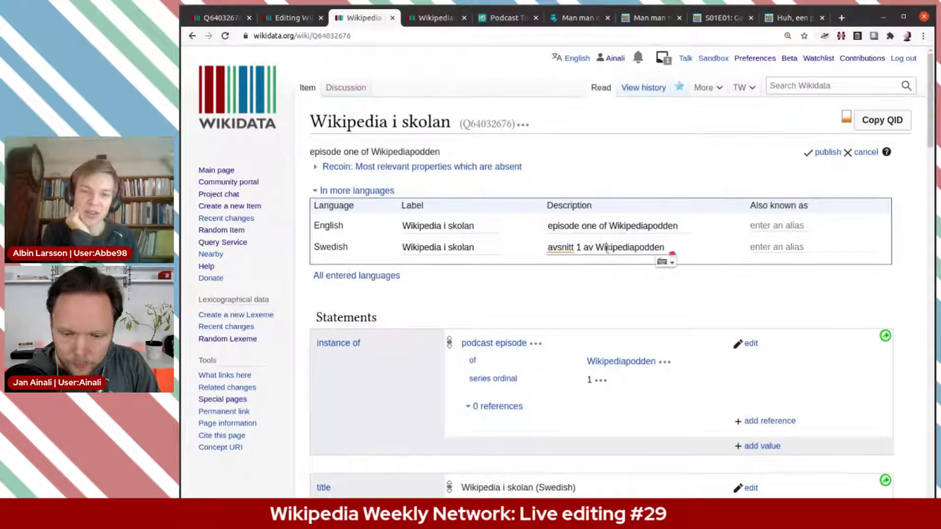
{"action": "left_click", "coordinate": [685, 224]}
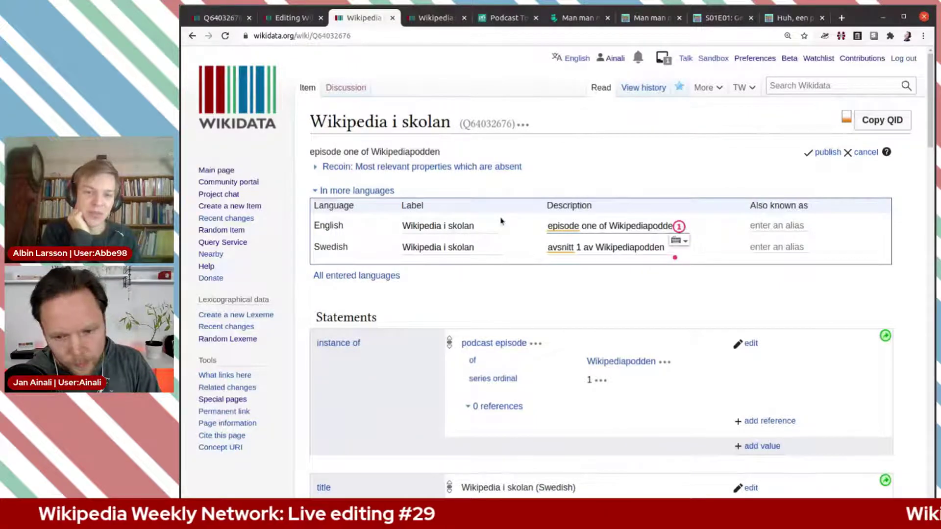
{"action": "left_click", "coordinate": [501, 225]}
{"action": "mouse_move", "coordinate": [690, 93]}
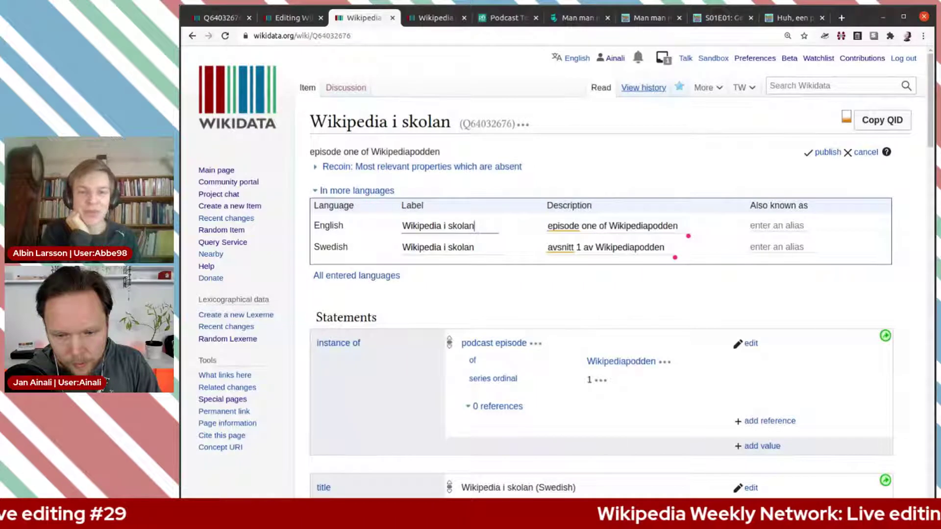
{"action": "middle_click", "coordinate": [656, 91]}
{"action": "key", "text": "ctrl+Tab"}
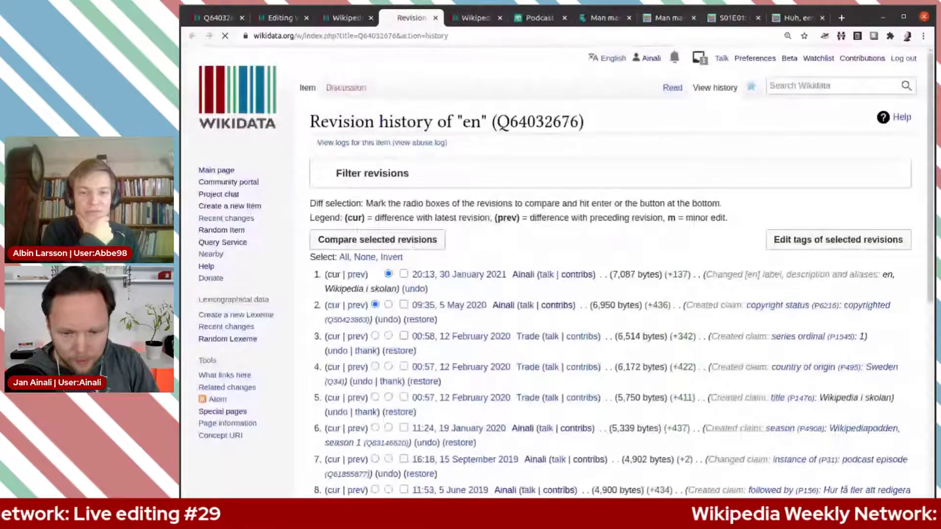
{"action": "key", "text": "ctrl+shift+Tab"}
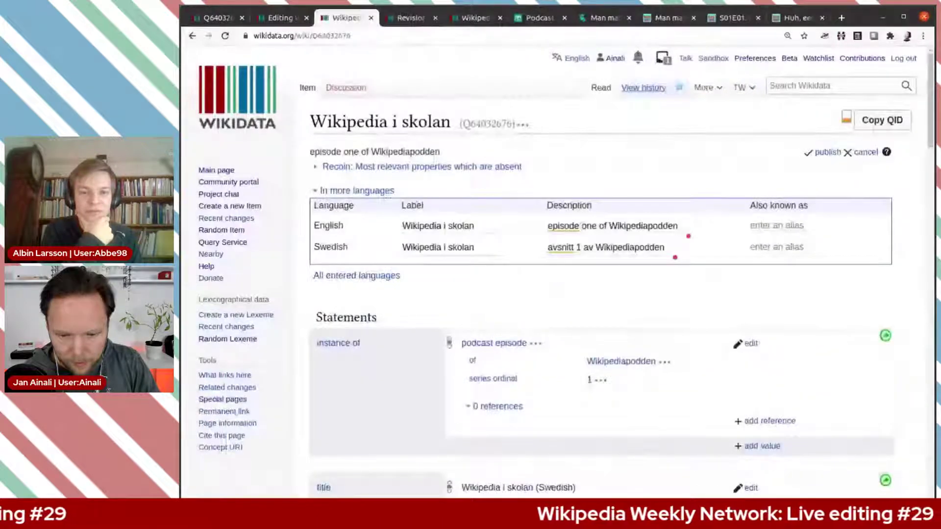
Change the English description to "episode 1 of Wikipediapodden" and try to publish the terms again
{"action": "double_click", "coordinate": [589, 226]}
{"action": "type", "text": "1"}
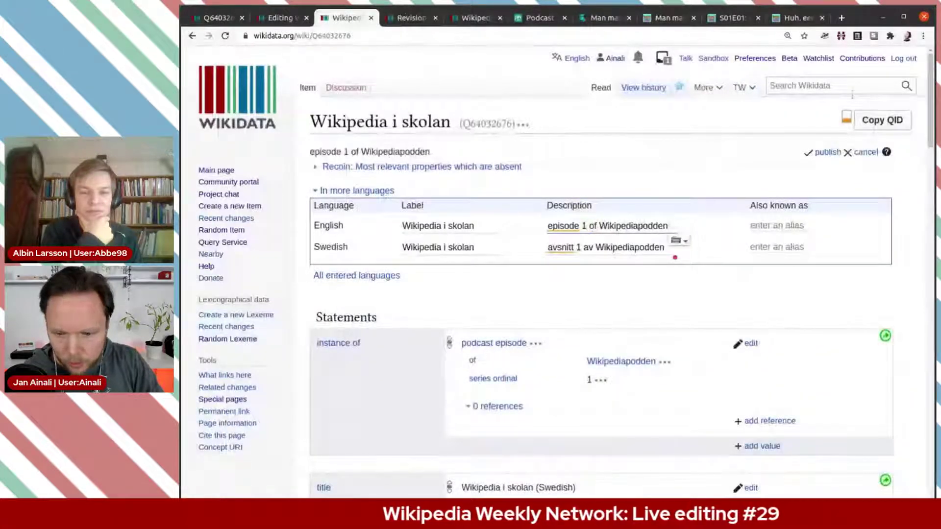
{"action": "left_click", "coordinate": [827, 152]}
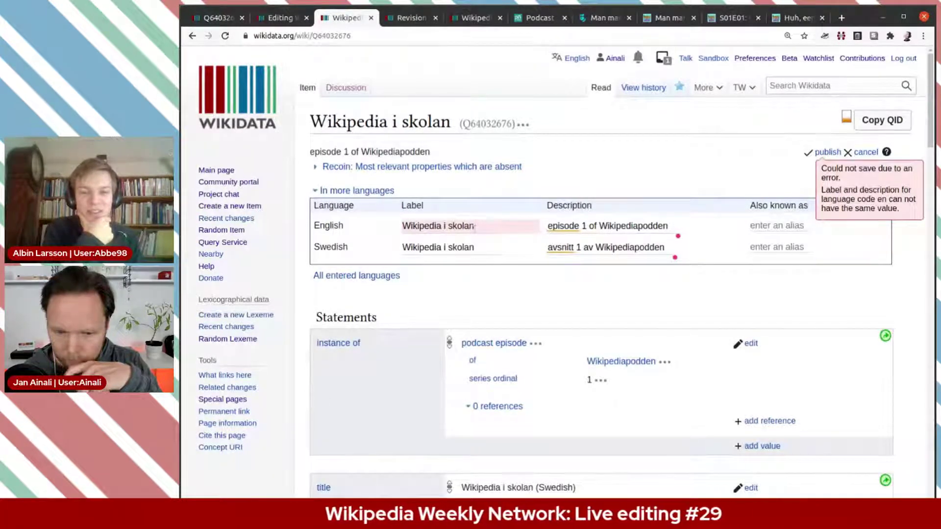
Copy the full English description text and reload the item page to discard the unsaved edits
{"action": "left_click", "coordinate": [470, 247]}
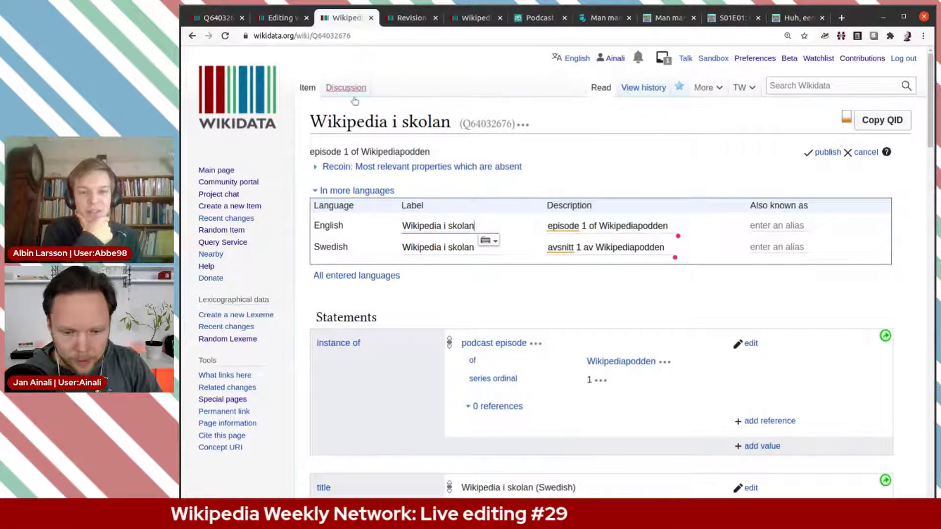
{"action": "left_click_drag", "start_coordinate": [480, 225], "coordinate": [378, 216]}
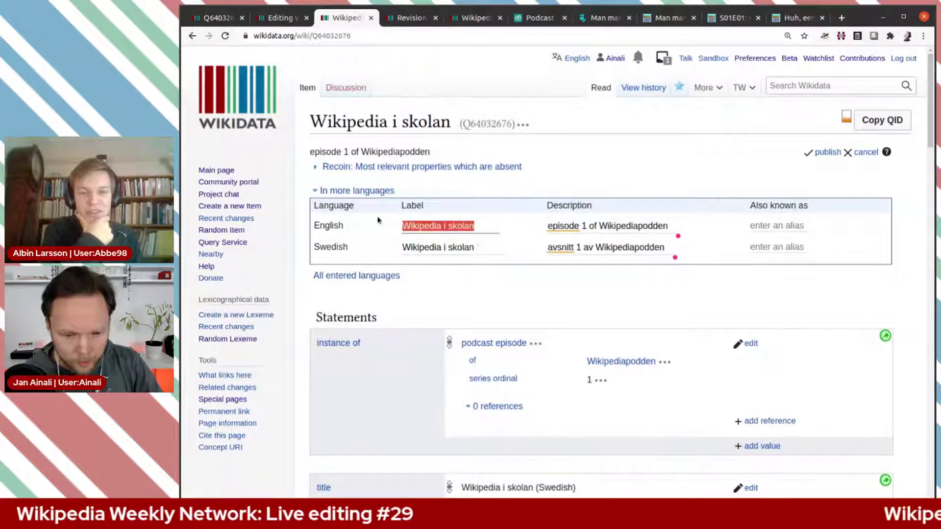
{"action": "left_click_drag", "start_coordinate": [673, 226], "coordinate": [546, 226]}
{"action": "key", "text": "ctrl+c"}
{"action": "left_click", "coordinate": [225, 36]}
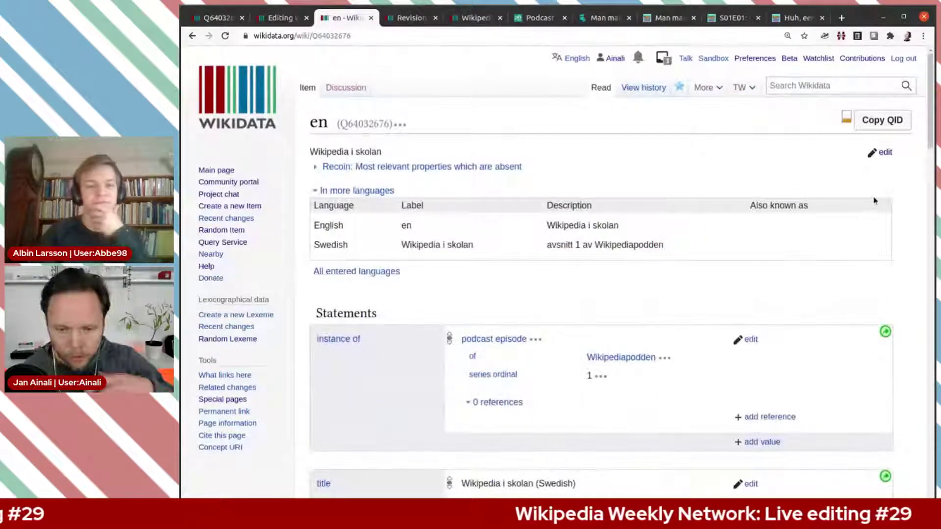
Reopen the item's terms for editing and replace the English description with the copied "episode 1 of Wikipediapodden"
{"action": "left_click", "coordinate": [888, 155]}
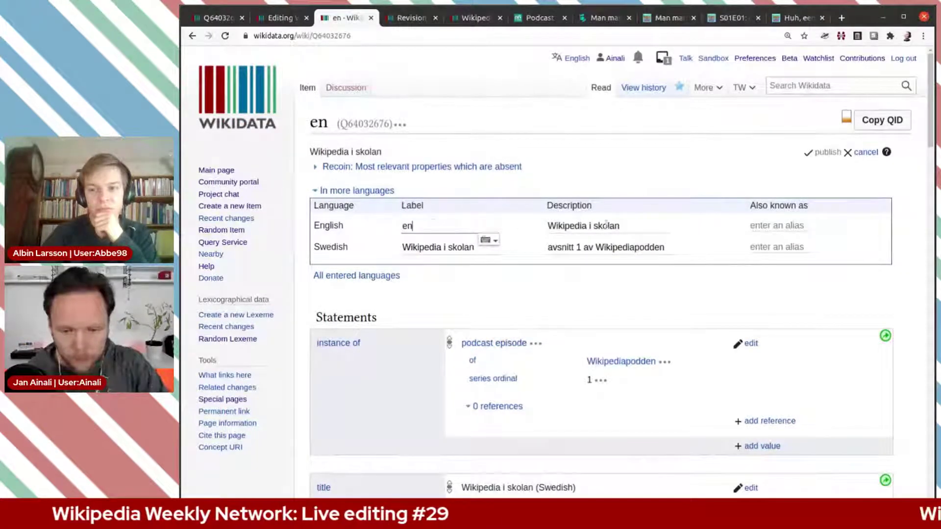
{"action": "left_click", "coordinate": [622, 223]}
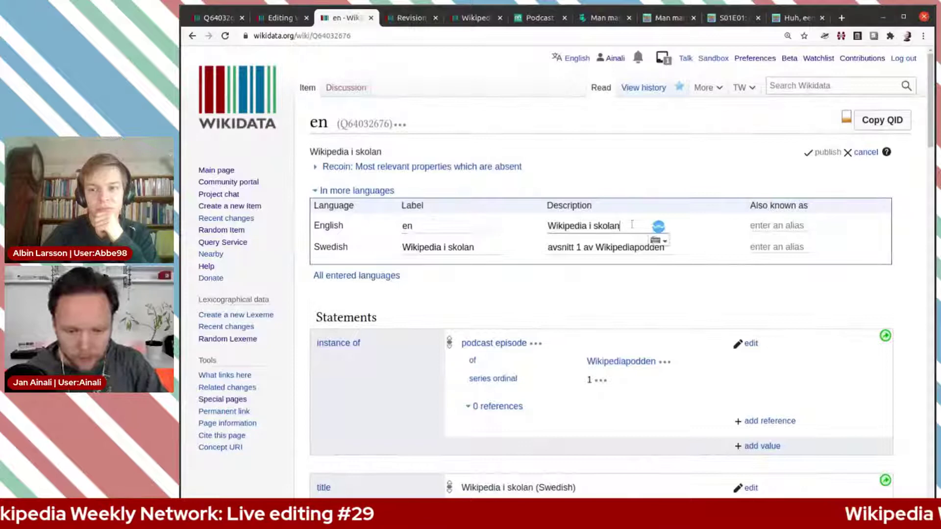
{"action": "left_click", "coordinate": [548, 225]}
{"action": "key", "text": "ctrl+v"}
{"action": "key", "text": "ctrl+shift+Right"}
{"action": "key", "text": "ctrl+shift+Right"}
{"action": "key", "text": "ctrl+shift+Right"}
{"action": "key", "text": "Delete"}
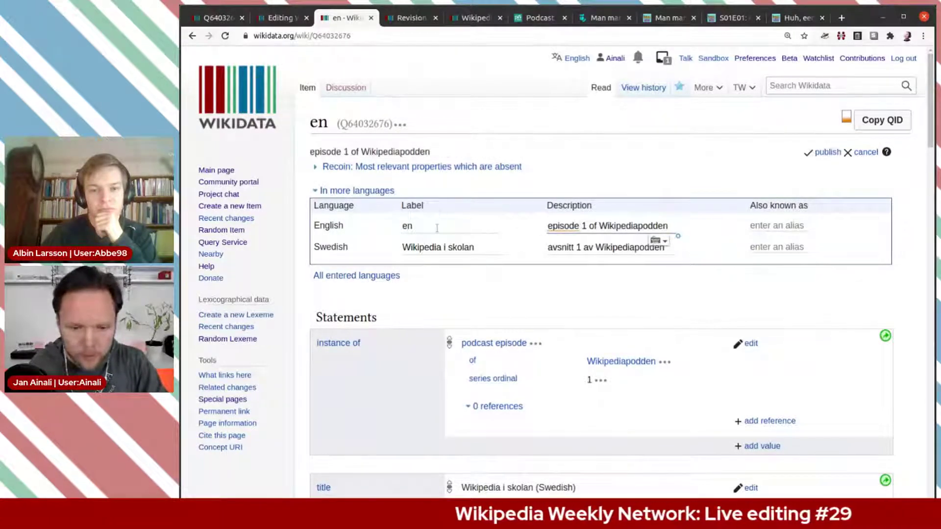
Replace the English label with "Wikipedia i skolan" and try to publish it together with the description
{"action": "left_click", "coordinate": [440, 226]}
{"action": "key", "text": "ctrl+a"}
{"action": "type", "text": "Wikipedia i skolan"}
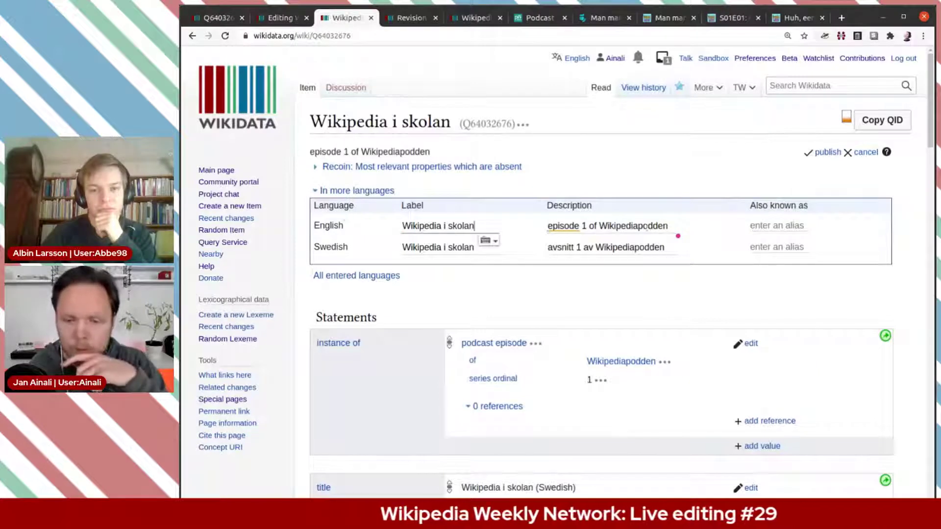
{"action": "left_click", "coordinate": [828, 153]}
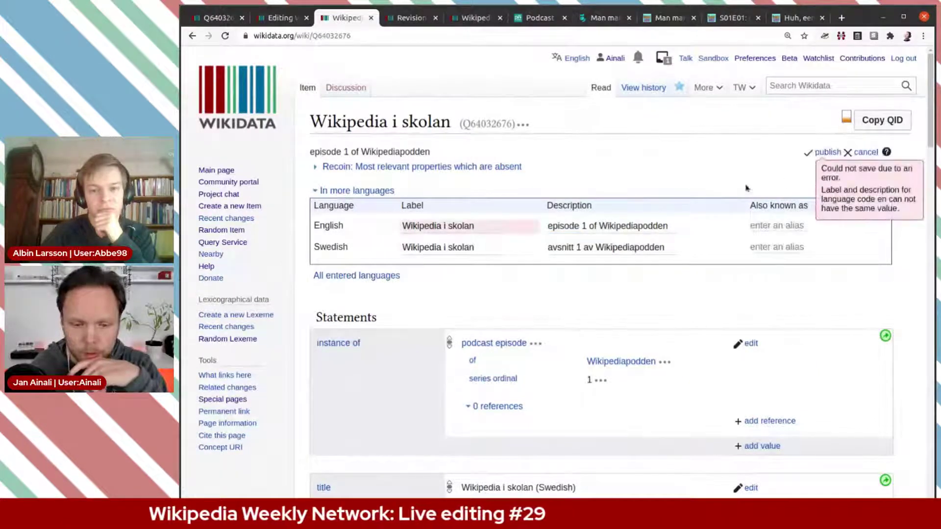
Change the item's English label to "Wikipedia in the school" and publish it with the description
{"action": "left_click", "coordinate": [483, 225]}
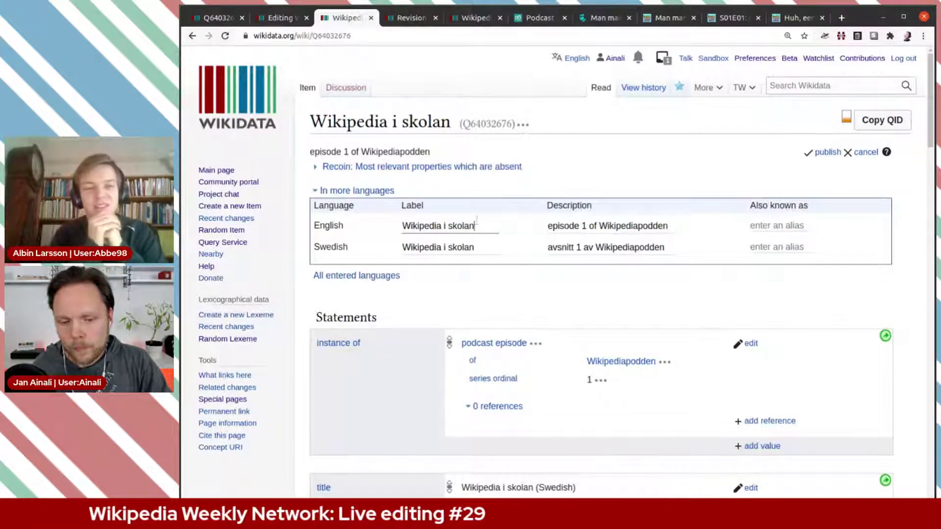
{"action": "left_click_drag", "start_coordinate": [476, 226], "coordinate": [447, 226]}
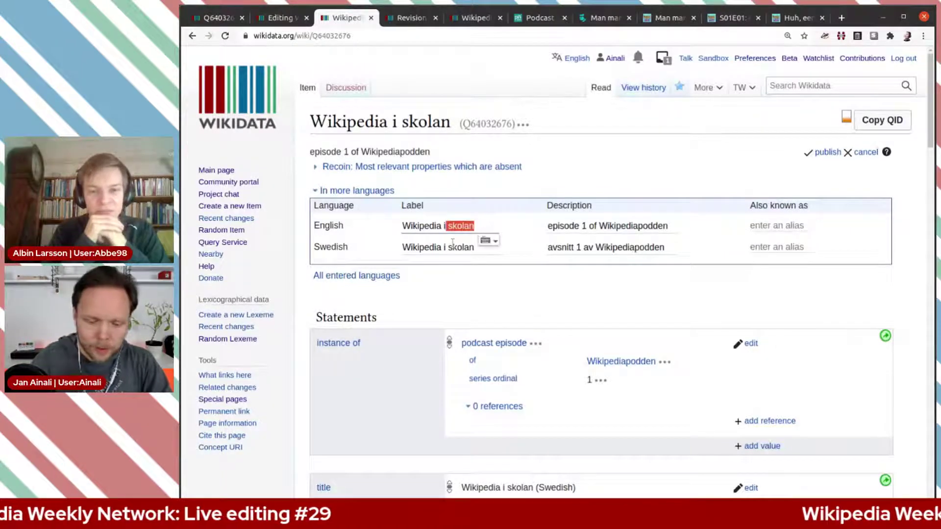
{"action": "type", "text": "n the chool"}
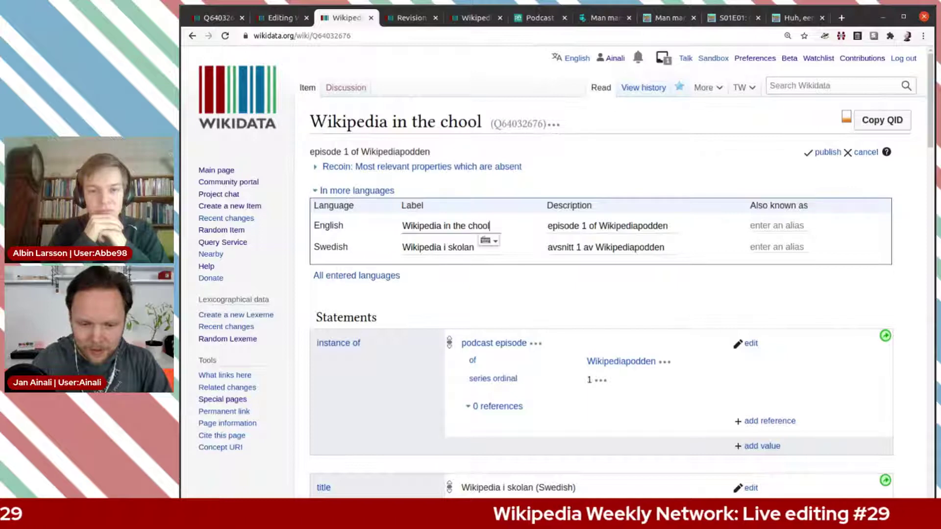
{"action": "type", "text": "s"}
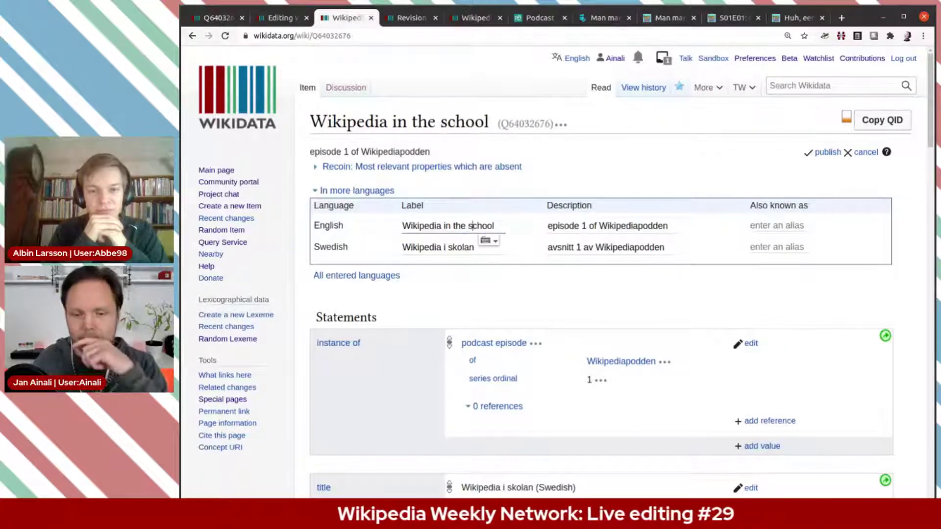
{"action": "left_click", "coordinate": [822, 153]}
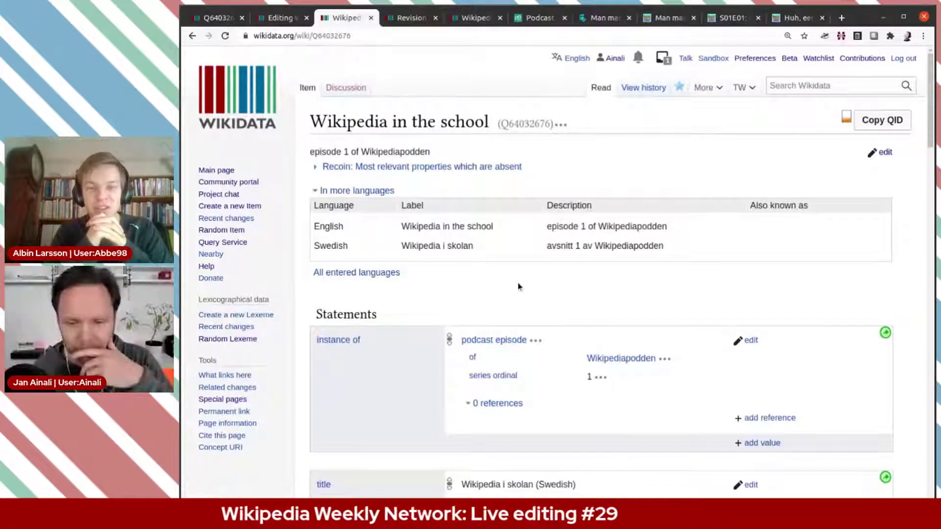
Try to publish "Wikipedia i skolan" as the item's English label, and discard the edit
{"action": "left_click", "coordinate": [884, 153]}
{"action": "type", "text": "Wikipedia i sk"}
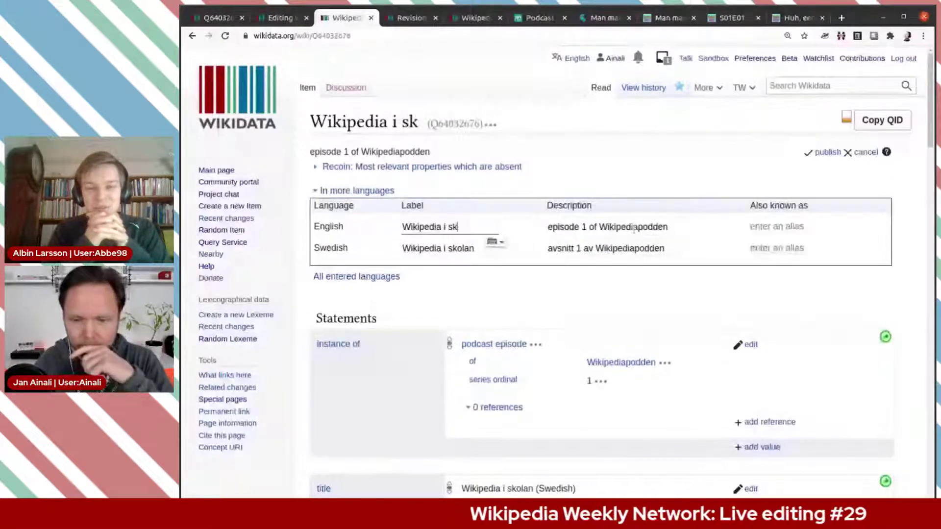
{"action": "type", "text": "olan"}
{"action": "left_click", "coordinate": [830, 152]}
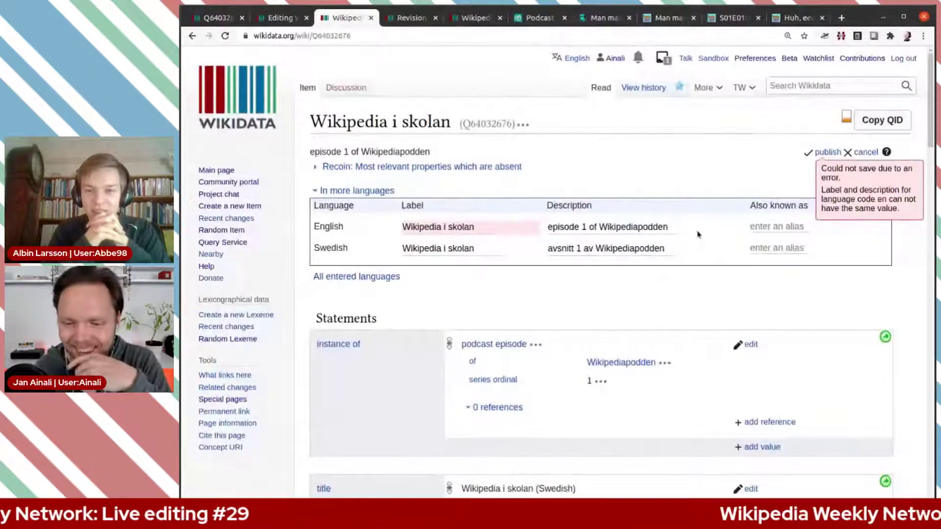
{"action": "key", "text": "Escape"}
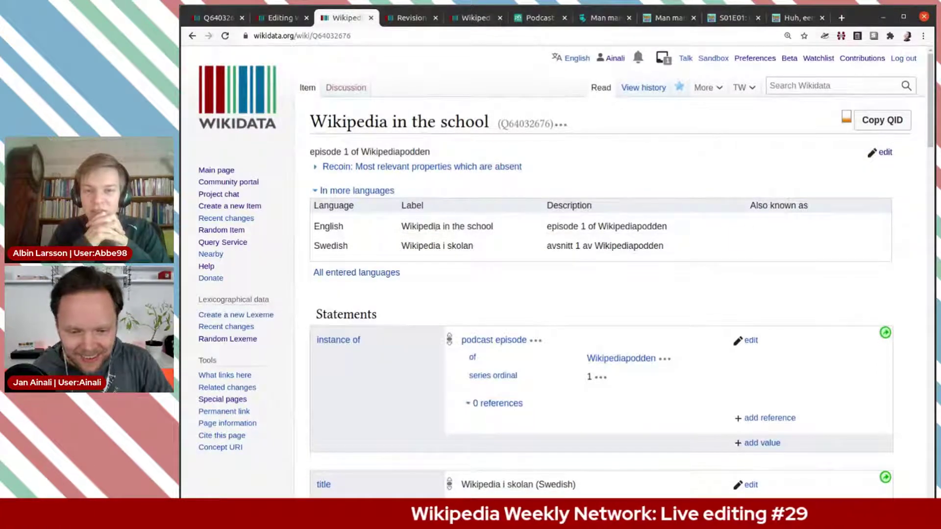
Copy the Swedish label "Wikipedia i skolan", add it as an English alias of the item and publish it
{"action": "left_click_drag", "start_coordinate": [472, 246], "coordinate": [403, 244]}
{"action": "key", "text": "ctrl+c"}
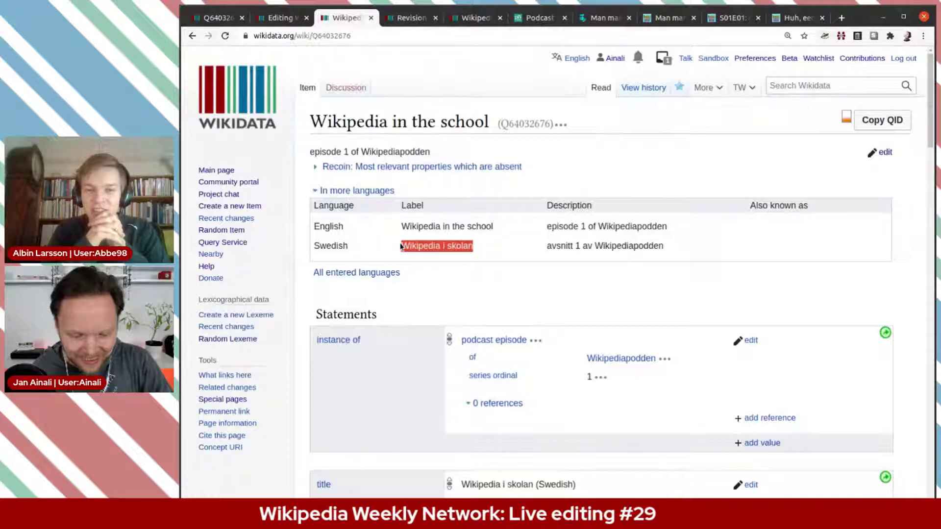
{"action": "left_click", "coordinate": [886, 153]}
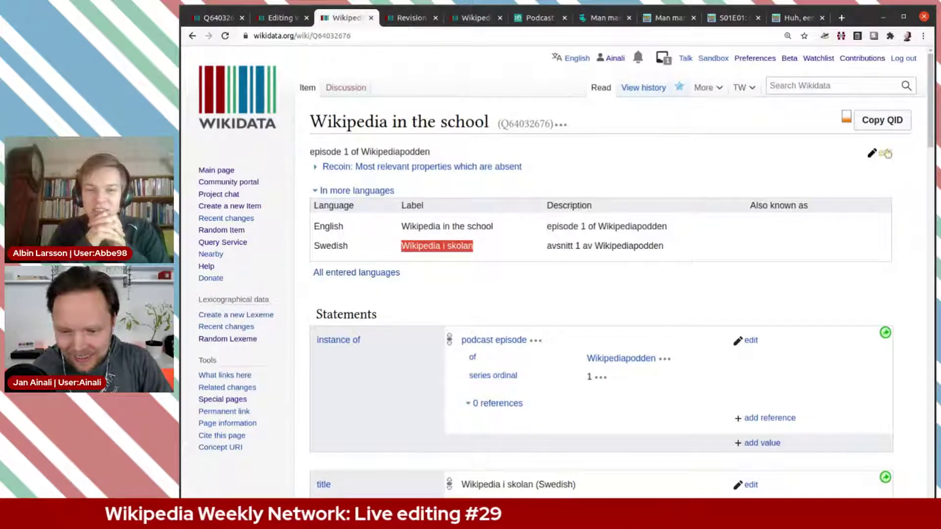
{"action": "left_click", "coordinate": [792, 231]}
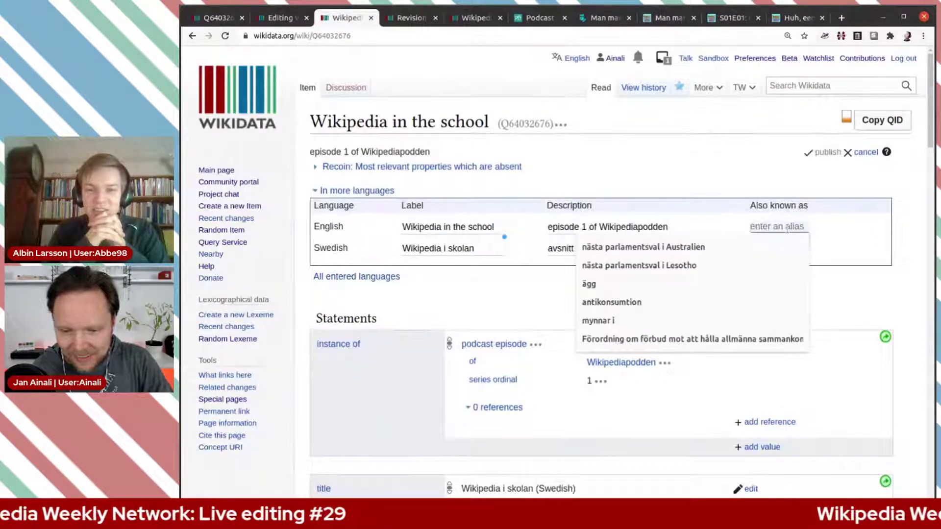
{"action": "key", "text": "ctrl+v"}
{"action": "left_click", "coordinate": [818, 153]}
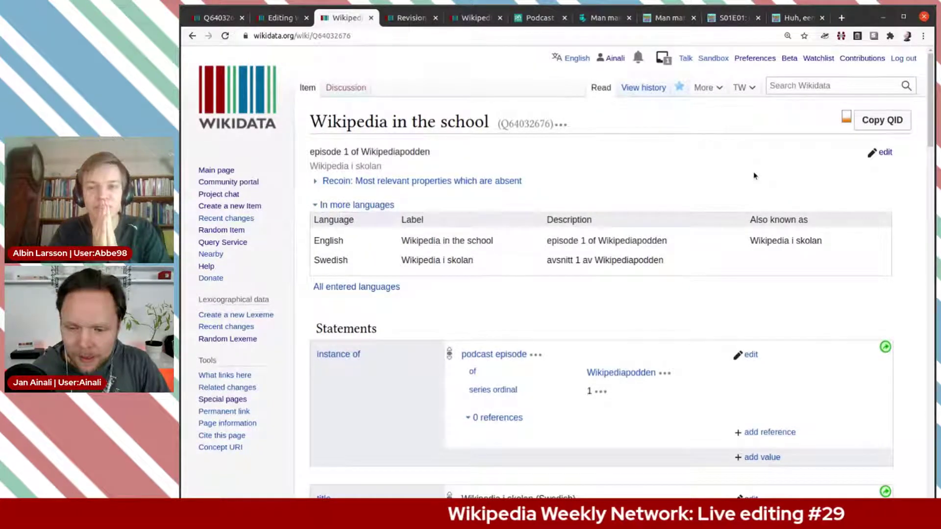
{"action": "scroll", "coordinate": [746, 171], "scroll_direction": "down", "scroll_amount": 1}
{"action": "scroll", "coordinate": [746, 170], "scroll_direction": "up", "scroll_amount": 1}
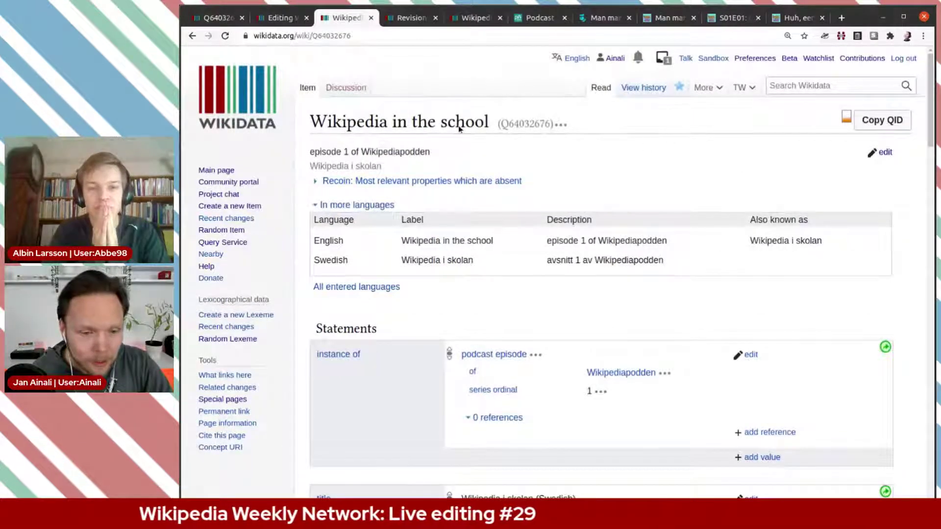
Return to the Properties page edit, complete the edit summary with "add main subject" and publish the changes
{"action": "left_click", "coordinate": [277, 18]}
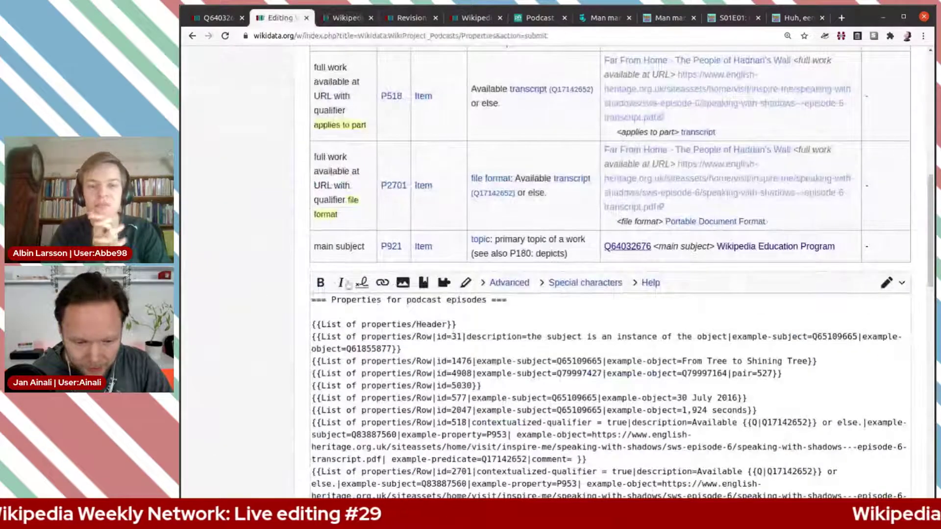
{"action": "scroll", "coordinate": [243, 282], "scroll_direction": "down", "scroll_amount": 4}
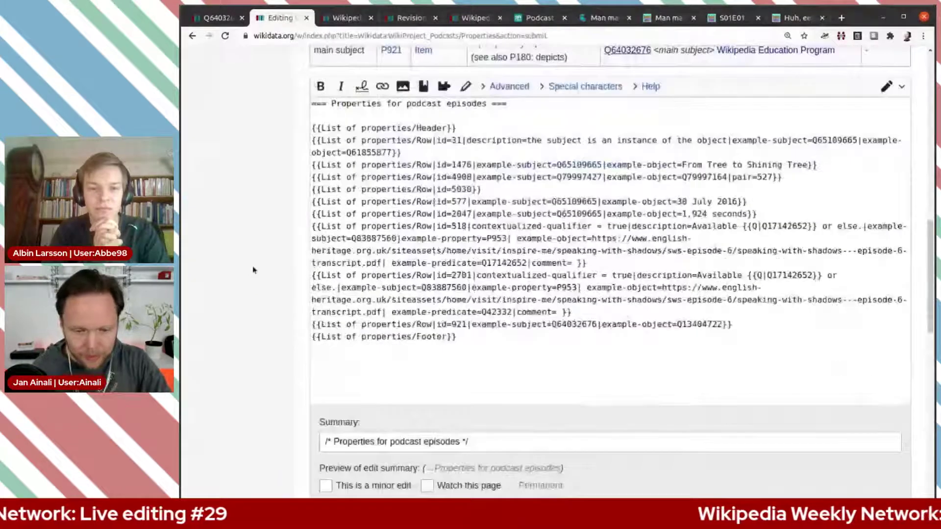
{"action": "scroll", "coordinate": [253, 270], "scroll_direction": "down", "scroll_amount": 3}
{"action": "left_click", "coordinate": [548, 312]}
{"action": "type", "text": "add main subject"}
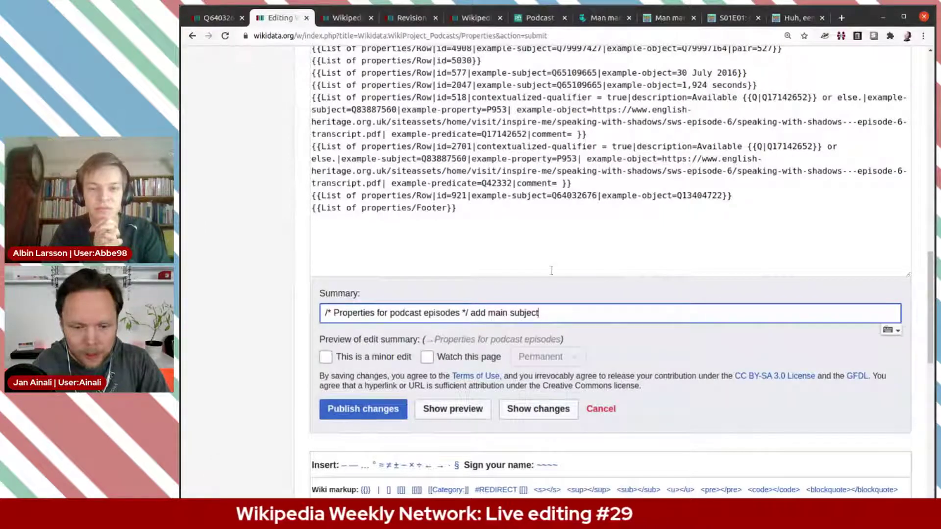
{"action": "scroll", "coordinate": [552, 271], "scroll_direction": "up", "scroll_amount": 7}
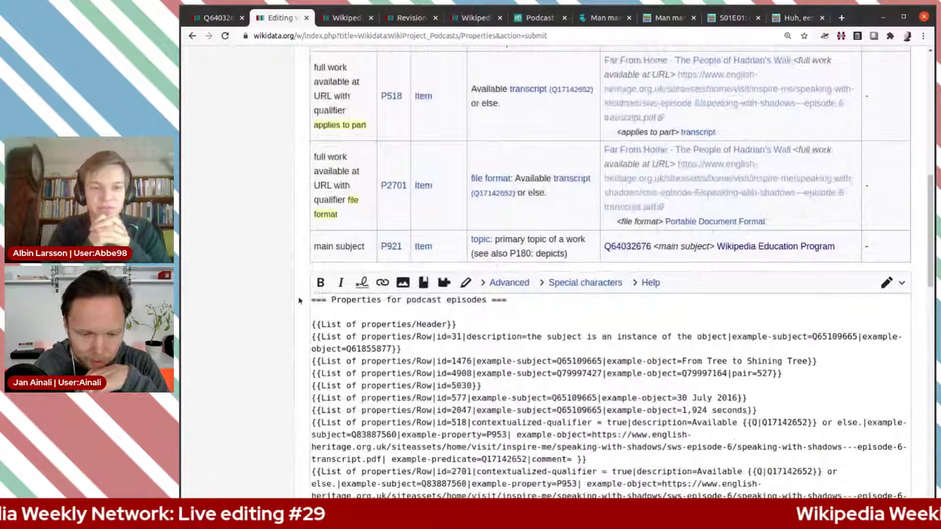
{"action": "scroll", "coordinate": [300, 301], "scroll_direction": "down", "scroll_amount": 5}
{"action": "key", "text": "Return"}
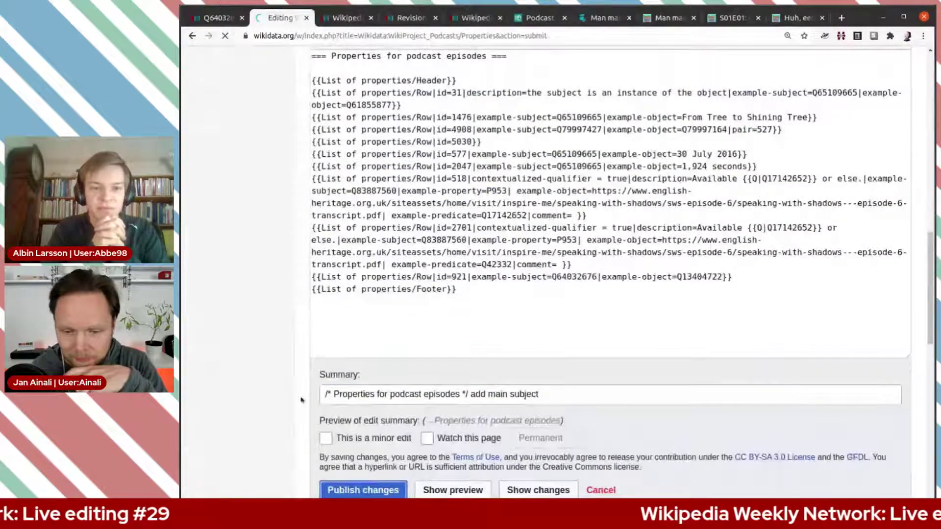
Review the published Properties page from the main subject row for episodes up to the podcast show properties
{"action": "scroll", "coordinate": [301, 400], "scroll_direction": "up", "scroll_amount": 5}
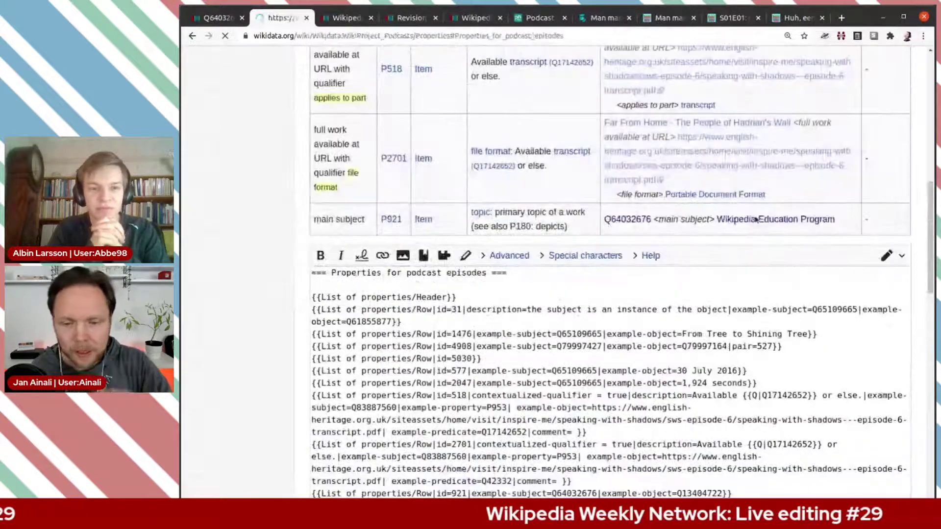
{"action": "scroll", "coordinate": [645, 251], "scroll_direction": "down", "scroll_amount": 5}
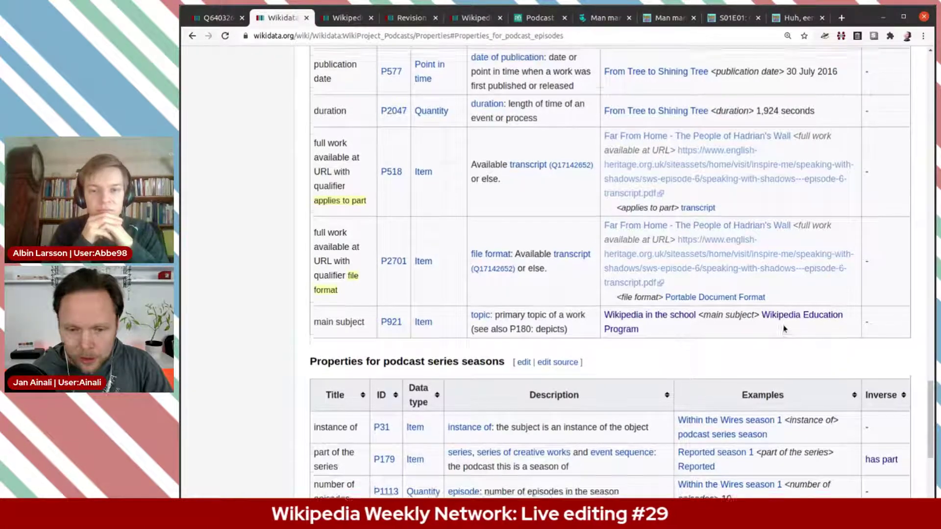
{"action": "scroll", "coordinate": [783, 328], "scroll_direction": "up", "scroll_amount": 4}
{"action": "scroll", "coordinate": [784, 327], "scroll_direction": "up", "scroll_amount": 5}
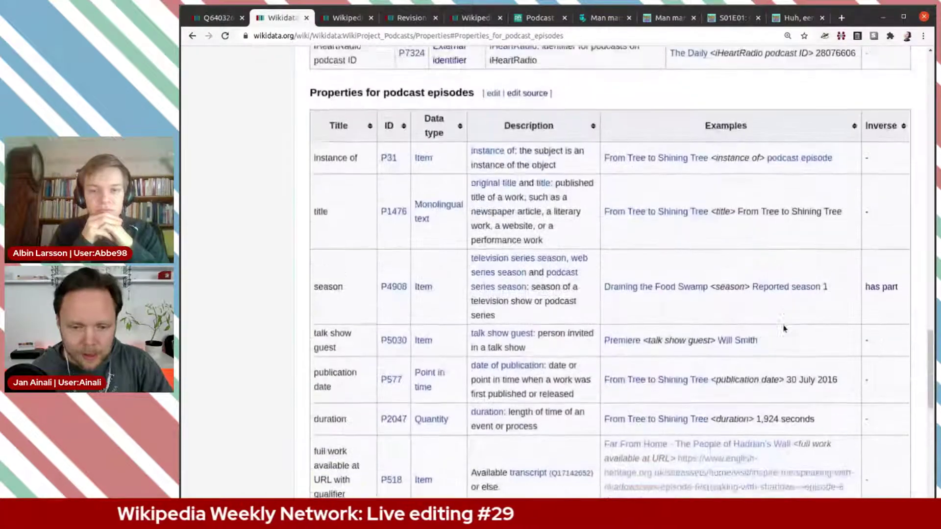
{"action": "scroll", "coordinate": [783, 326], "scroll_direction": "up", "scroll_amount": 3}
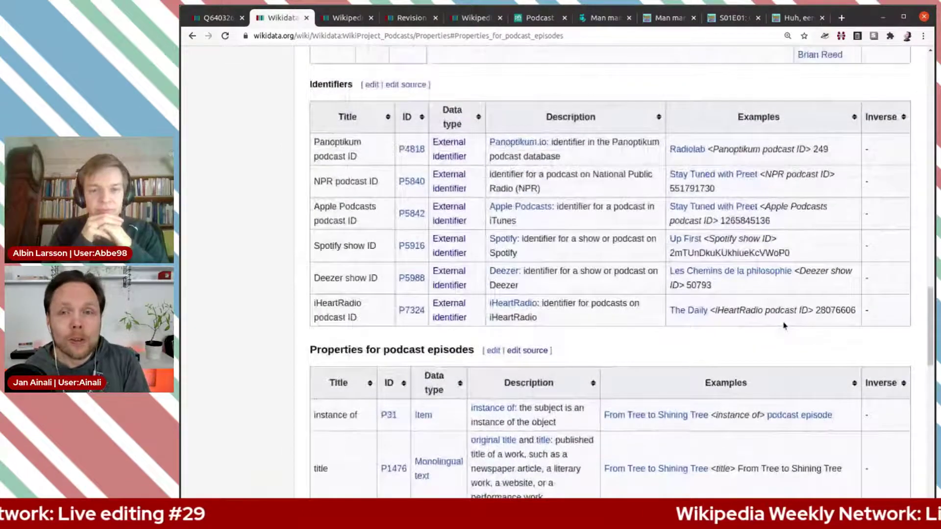
{"action": "scroll", "coordinate": [783, 326], "scroll_direction": "up", "scroll_amount": 1}
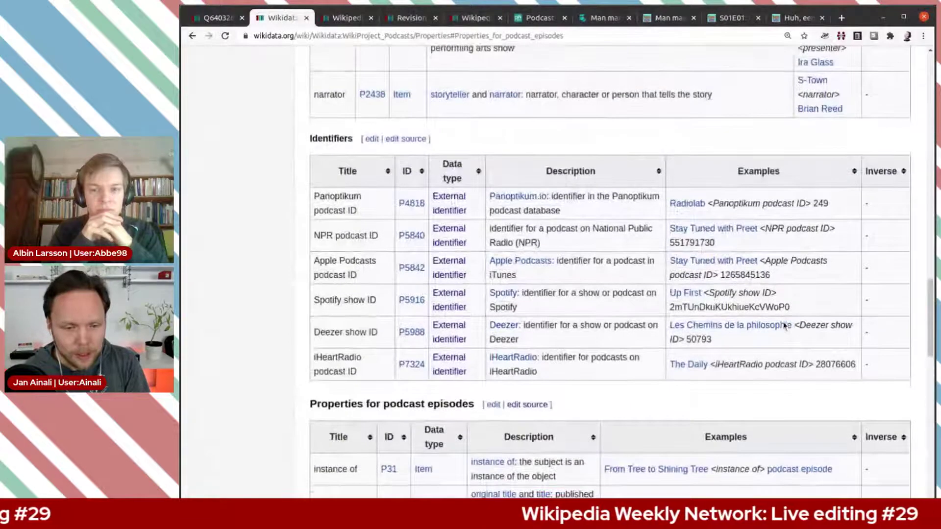
{"action": "scroll", "coordinate": [784, 325], "scroll_direction": "up", "scroll_amount": 1}
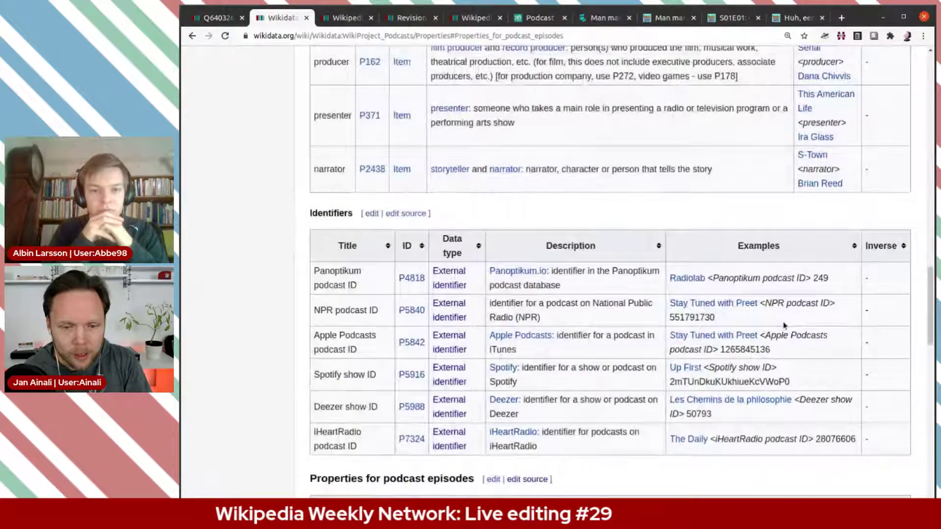
{"action": "scroll", "coordinate": [784, 326], "scroll_direction": "up", "scroll_amount": 10}
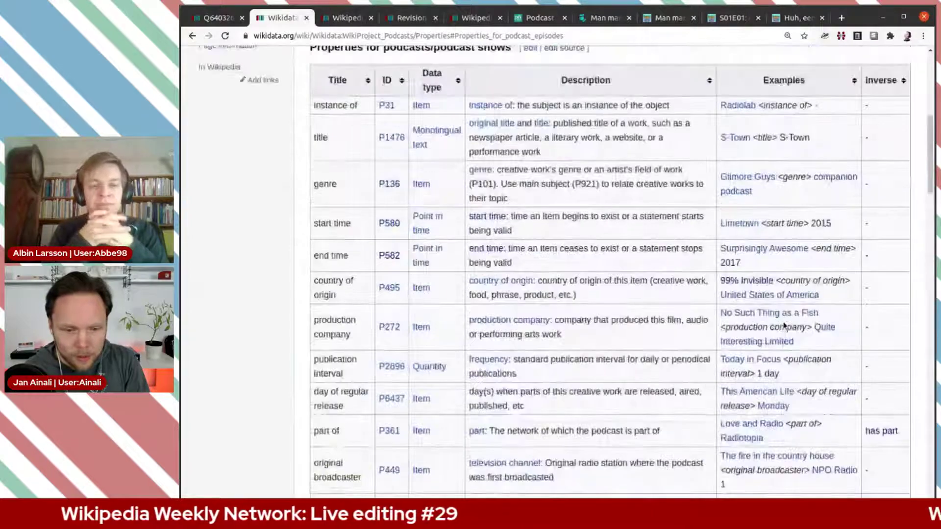
{"action": "scroll", "coordinate": [784, 326], "scroll_direction": "up", "scroll_amount": 3}
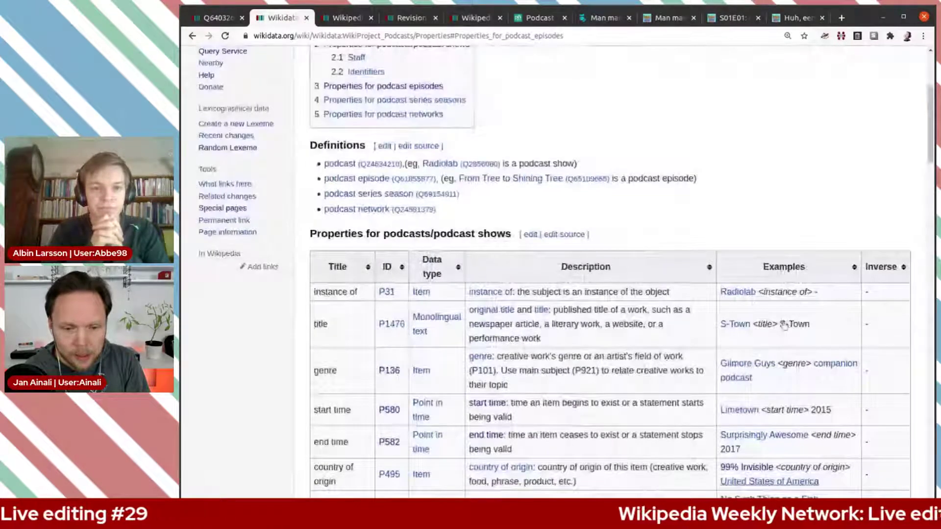
{"action": "scroll", "coordinate": [785, 326], "scroll_direction": "down", "scroll_amount": 2}
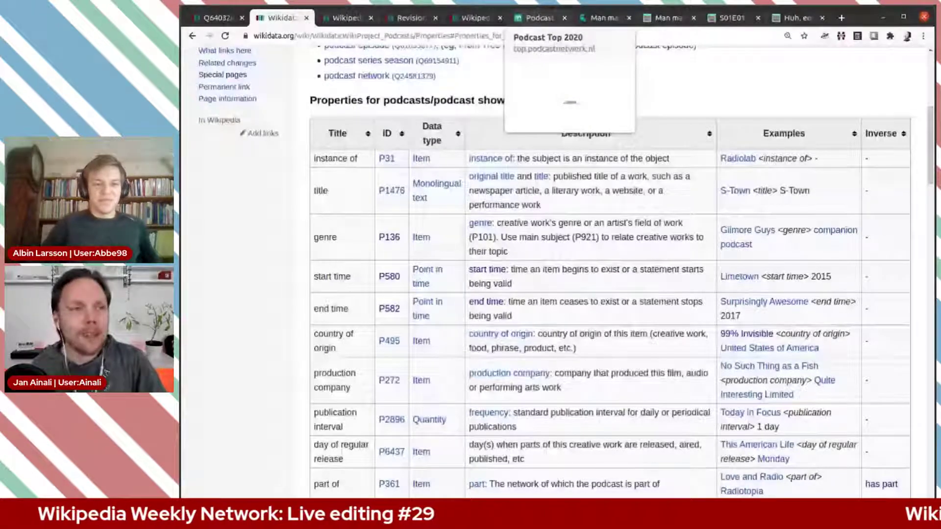
View the Man man man entry on the Podcast Top 2020 site and search Wikidata for "man man man"
{"action": "left_click", "coordinate": [539, 17]}
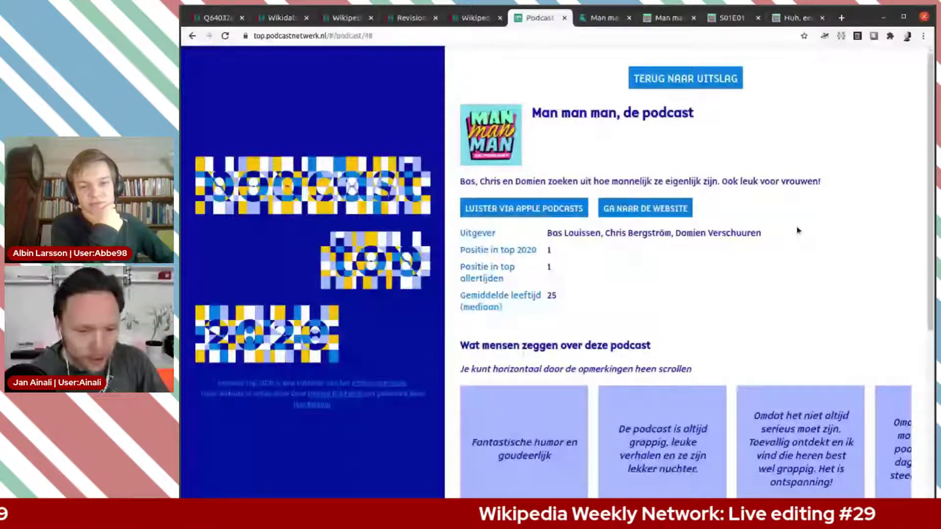
{"action": "key", "text": "ctrl+Page_Up"}
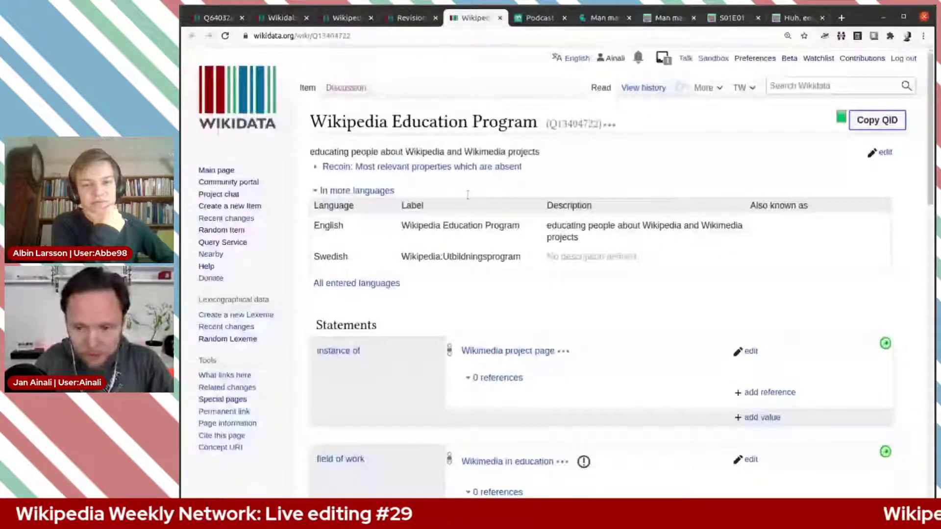
{"action": "key", "text": "alt+shift+f"}
{"action": "type", "text": "man "}
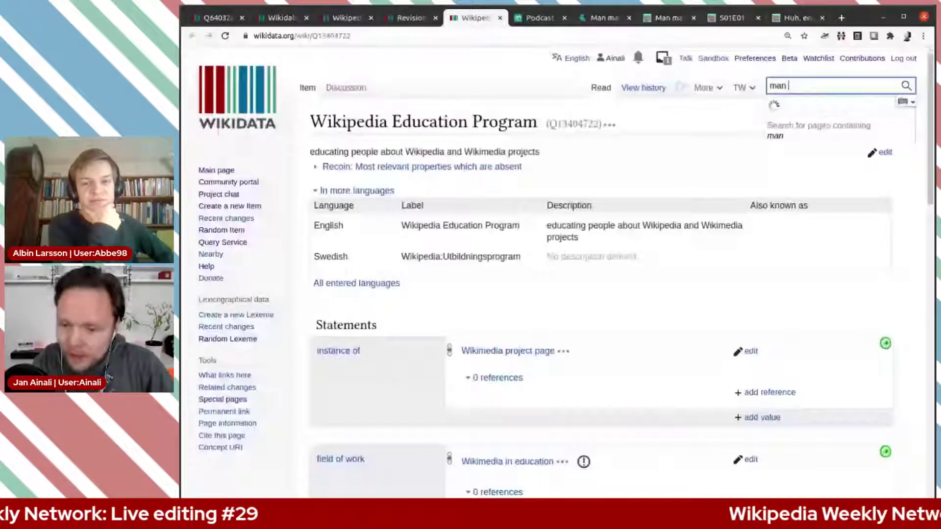
{"action": "type", "text": "man ma"}
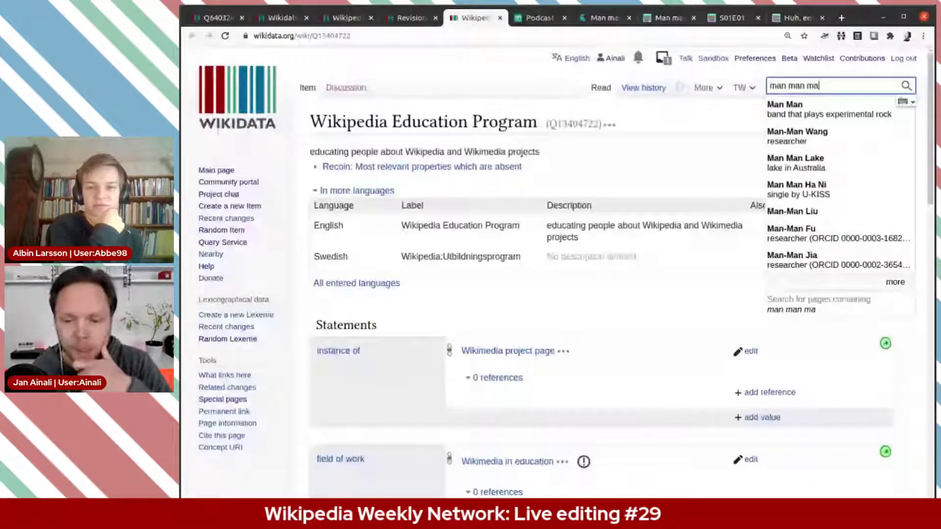
{"action": "type", "text": "n"}
{"action": "key", "text": "Return"}
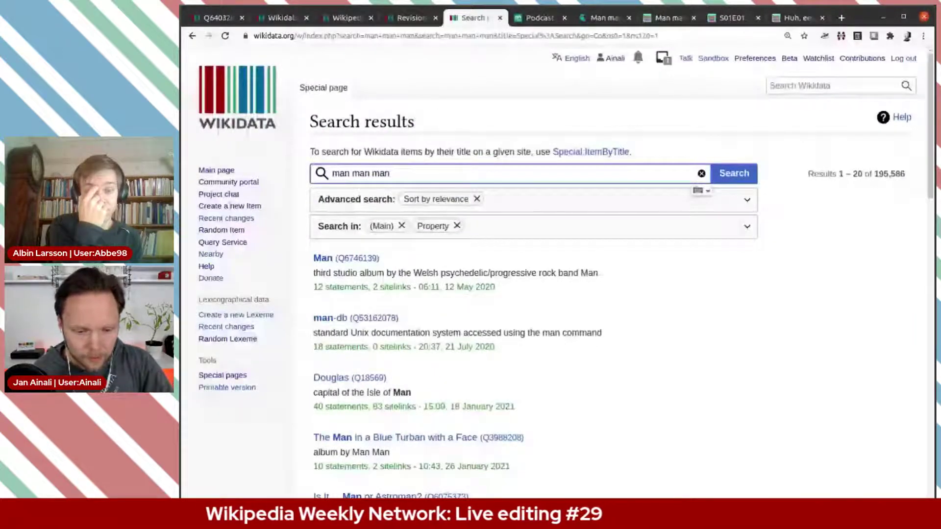
Start a new Wikidata item and label it "Man Man man man, de podcast" in English, using the title copied from the podcast's ART19 page
{"action": "left_click", "coordinate": [230, 206]}
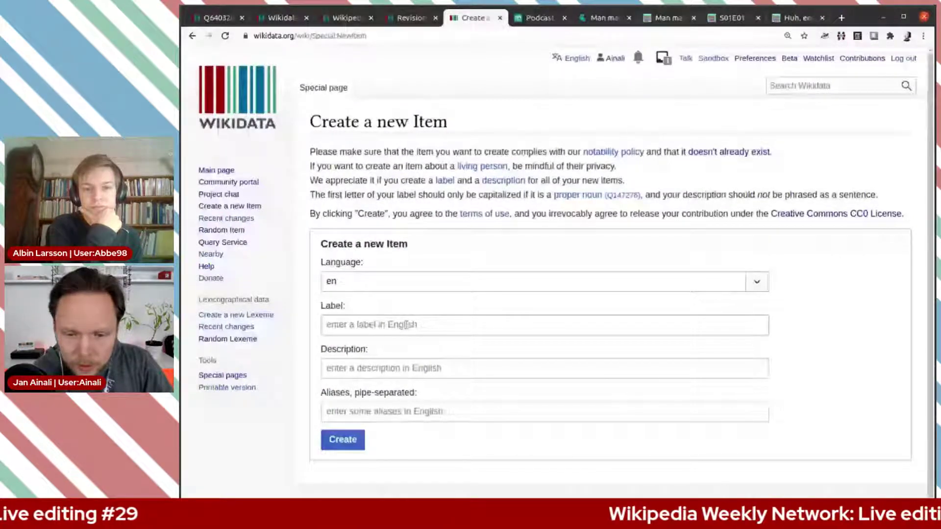
{"action": "key", "text": "ctrl+Tab"}
{"action": "key", "text": "ctrl+Tab"}
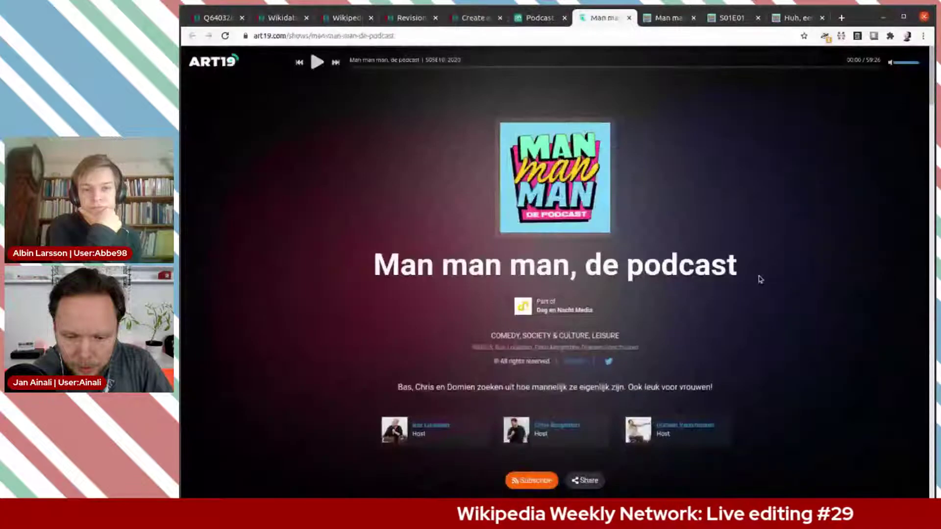
{"action": "left_click_drag", "start_coordinate": [737, 264], "coordinate": [374, 268]}
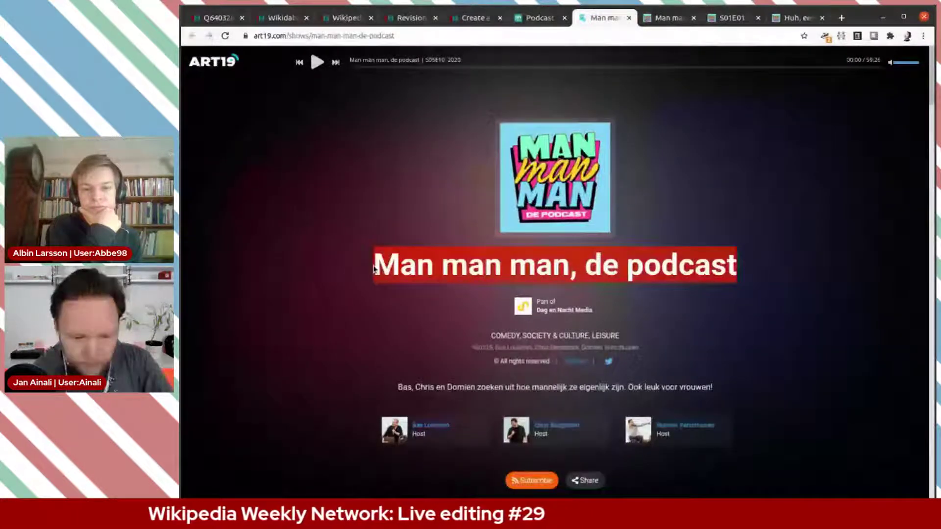
{"action": "key", "text": "ctrl+Page_Up"}
{"action": "key", "text": "ctrl+Page_Up"}
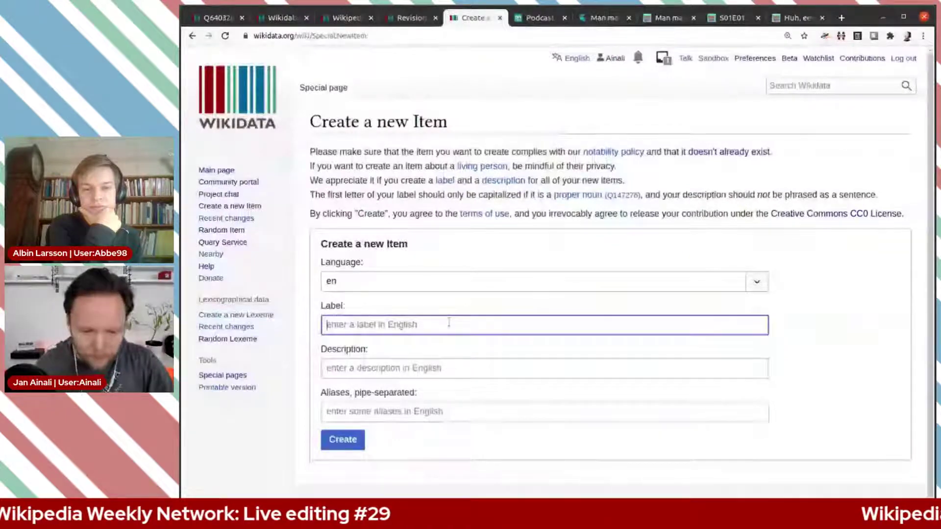
{"action": "type", "text": "Man Man man man, de podcast"}
{"action": "key", "text": "Tab"}
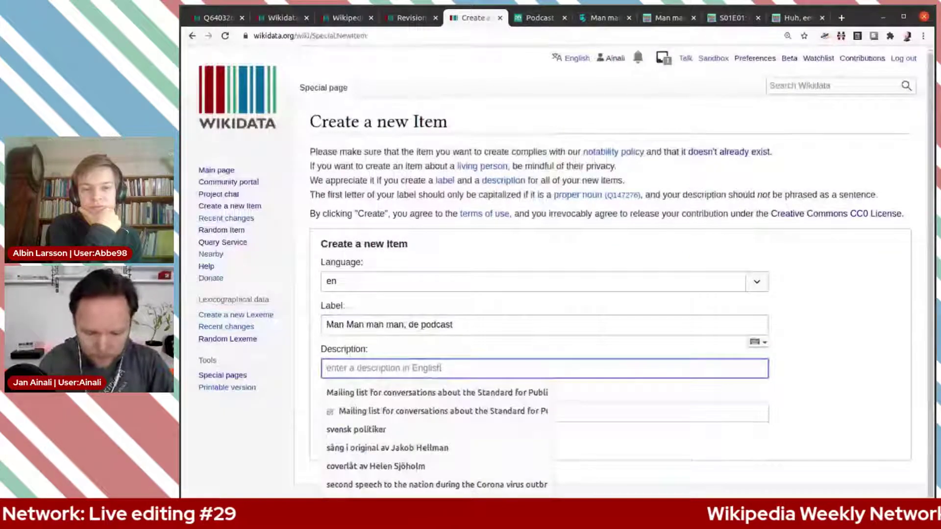
Describe the item in English as "Dutch podcast" and create it
{"action": "type", "text": "D"}
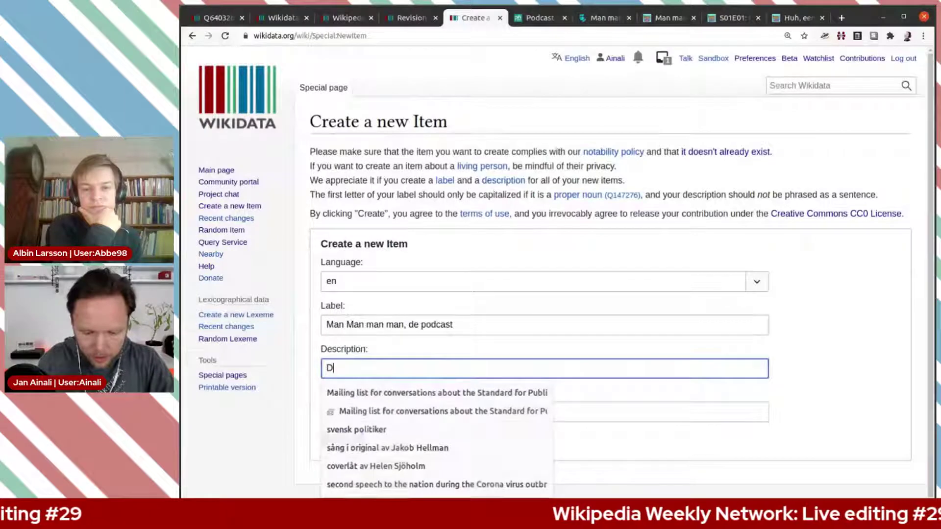
{"action": "type", "text": "utch podacs"}
{"action": "key", "text": "BackSpace"}
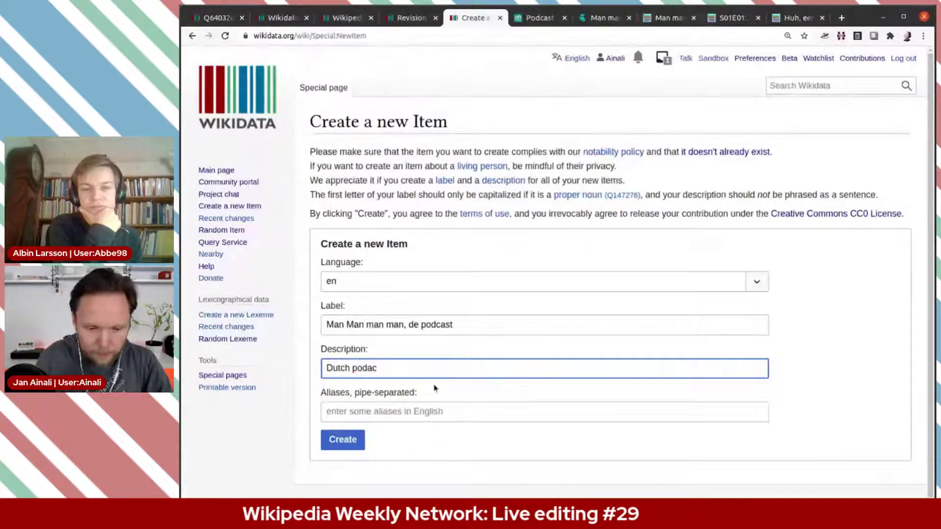
{"action": "type", "text": "cast"}
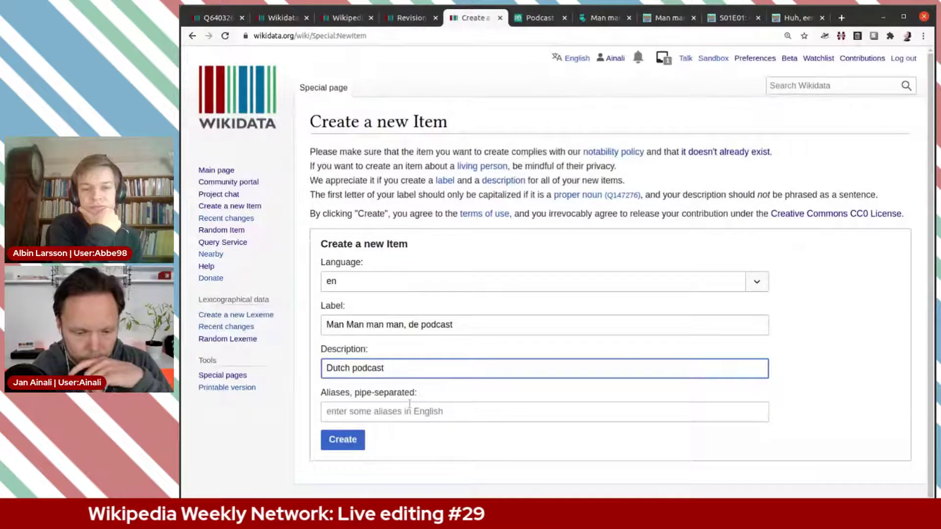
{"action": "left_click", "coordinate": [354, 439]}
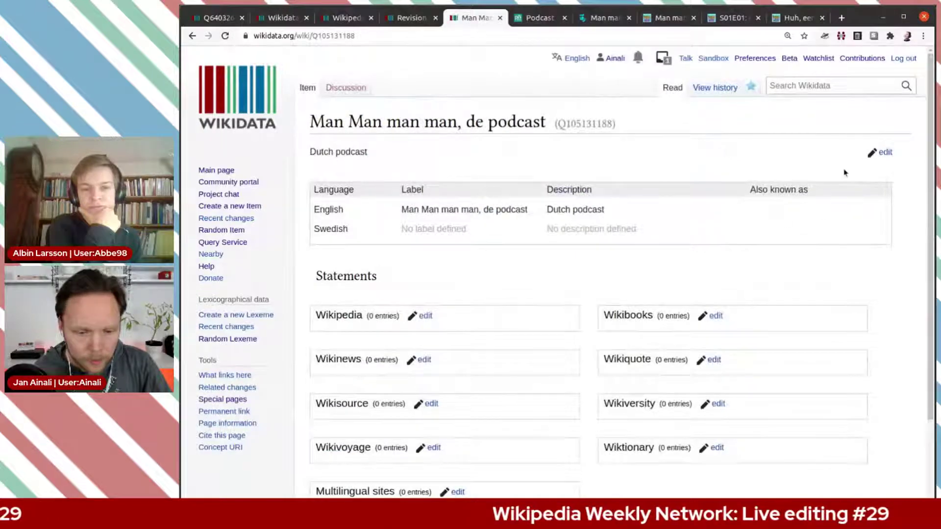
Place the WikiProject Podcasts Properties page beside the new item and copy the podcast identifier Q24634210 from its definitions
{"action": "scroll", "coordinate": [435, 268], "scroll_direction": "down", "scroll_amount": 2}
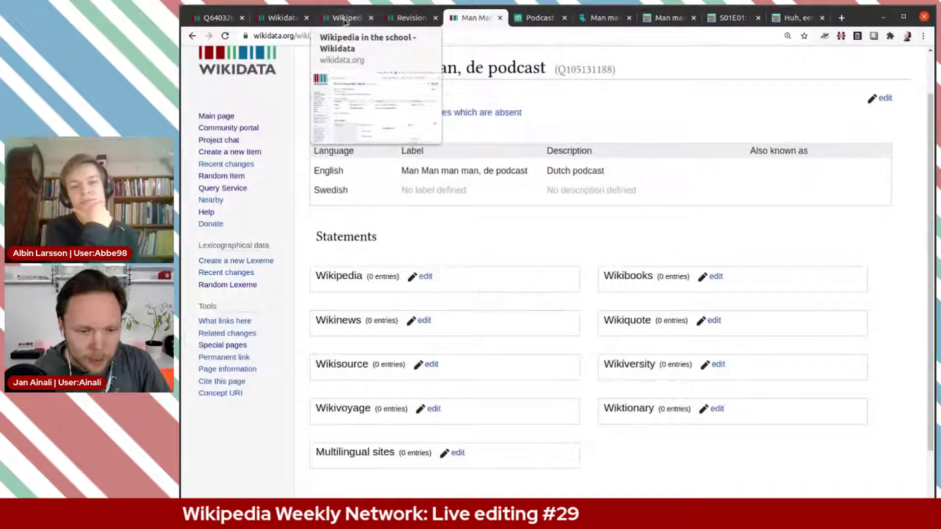
{"action": "left_click", "coordinate": [267, 19]}
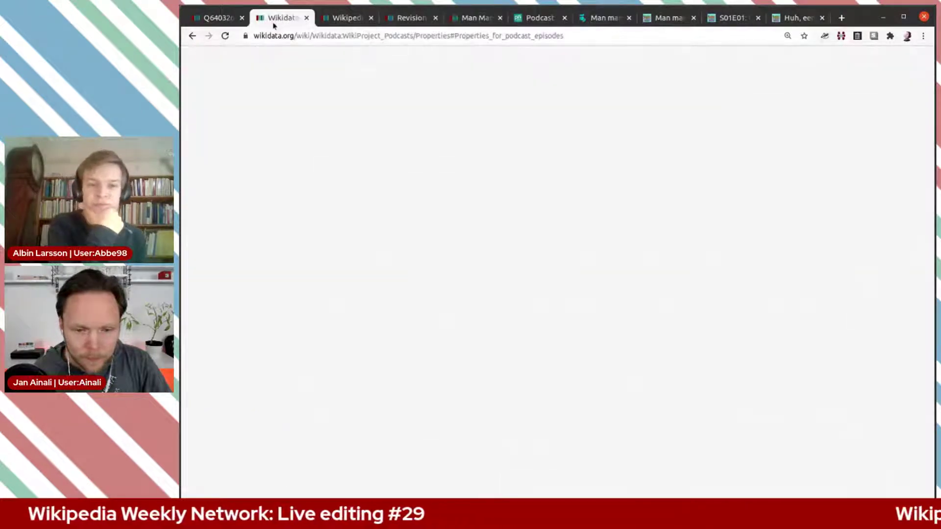
{"action": "left_click_drag", "start_coordinate": [275, 25], "coordinate": [399, 23]}
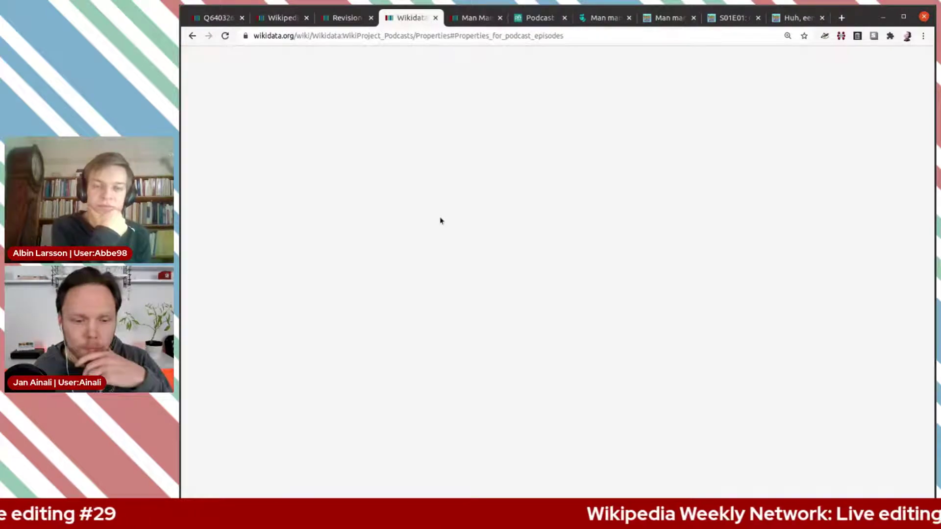
{"action": "scroll", "coordinate": [490, 272], "scroll_direction": "up", "scroll_amount": 3}
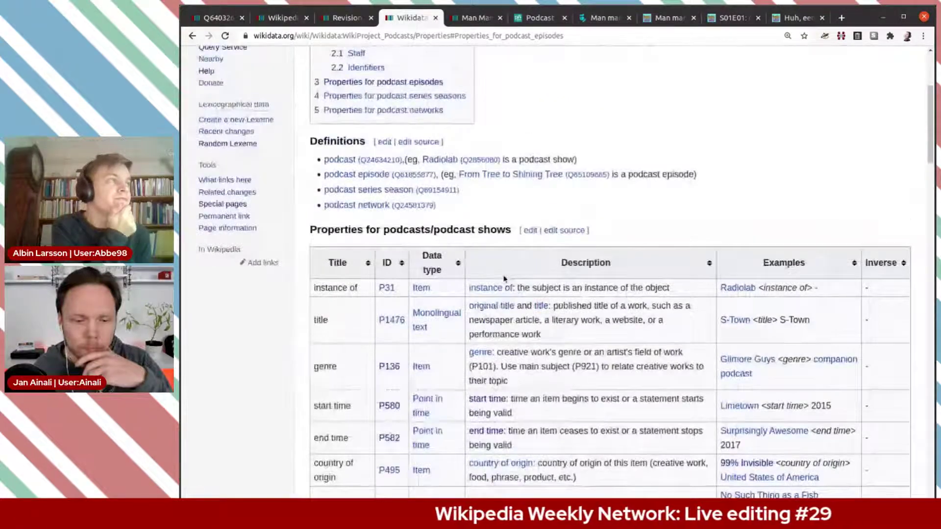
{"action": "scroll", "coordinate": [504, 279], "scroll_direction": "down", "scroll_amount": 1}
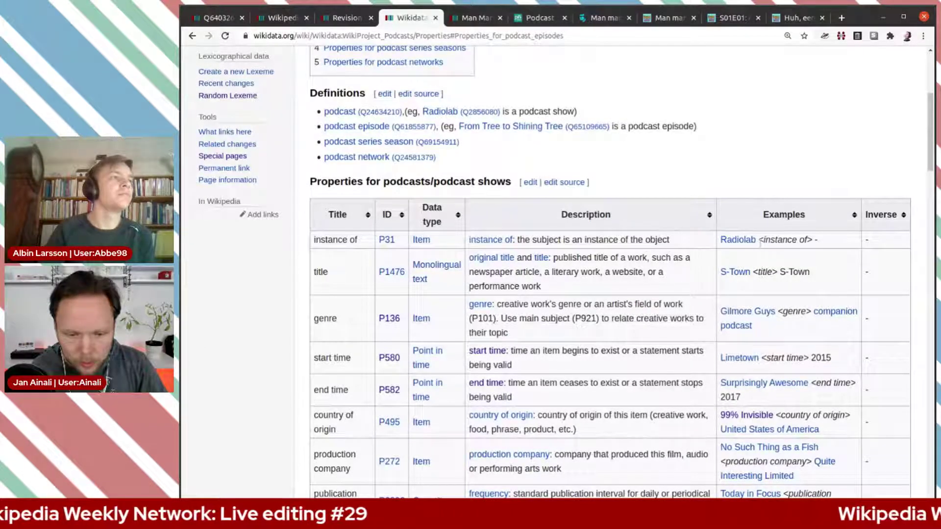
{"action": "scroll", "coordinate": [828, 266], "scroll_direction": "down", "scroll_amount": 1}
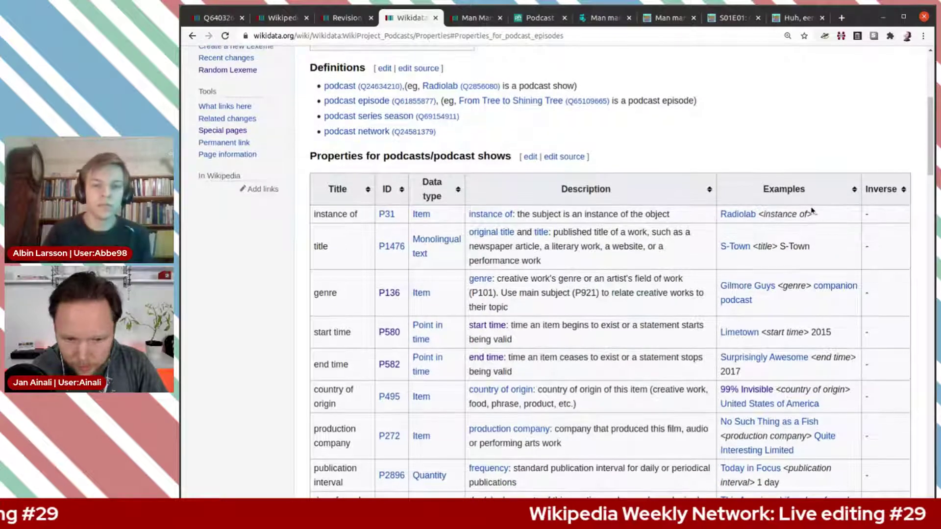
{"action": "scroll", "coordinate": [810, 208], "scroll_direction": "up", "scroll_amount": 4}
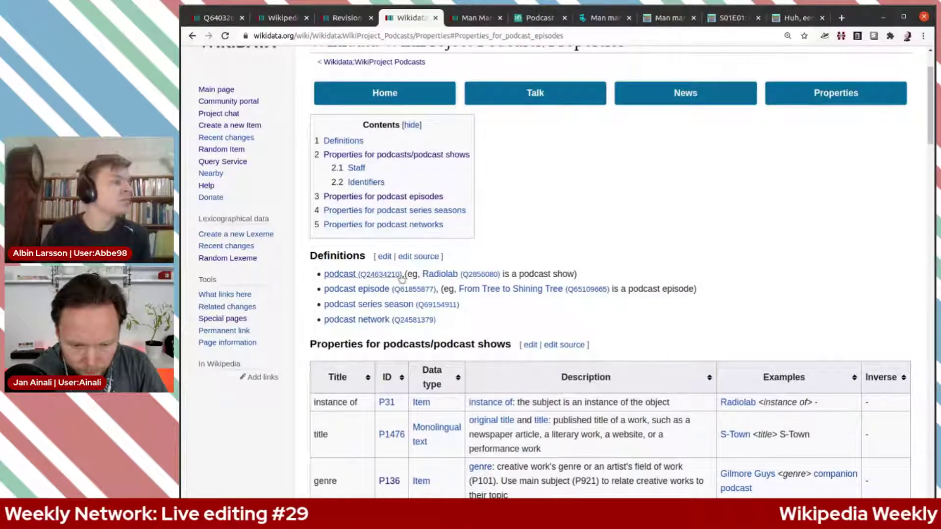
{"action": "left_click_drag", "start_coordinate": [405, 274], "coordinate": [362, 276]}
{"action": "key", "text": "ctrl+c"}
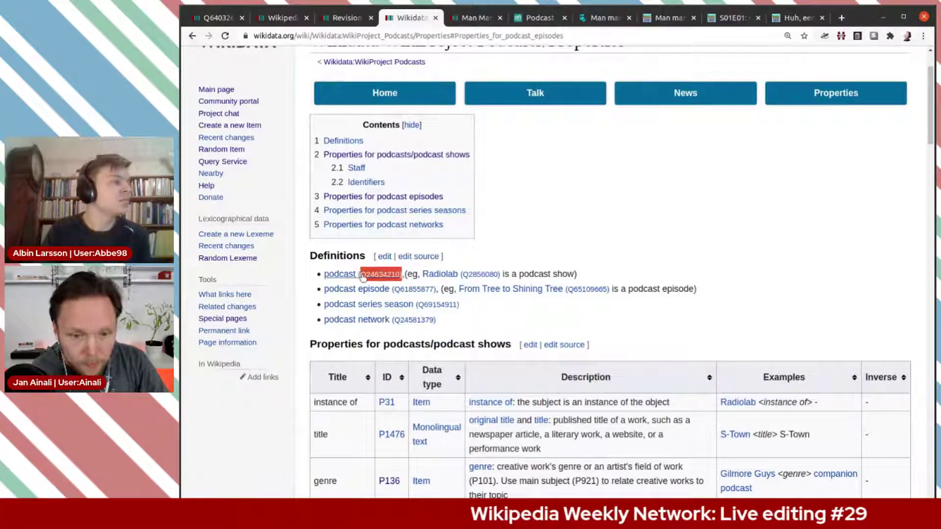
Add an "instance of" statement with the value podcast (Q24634210) to the new item and publish it
{"action": "key", "text": "ctrl+Tab"}
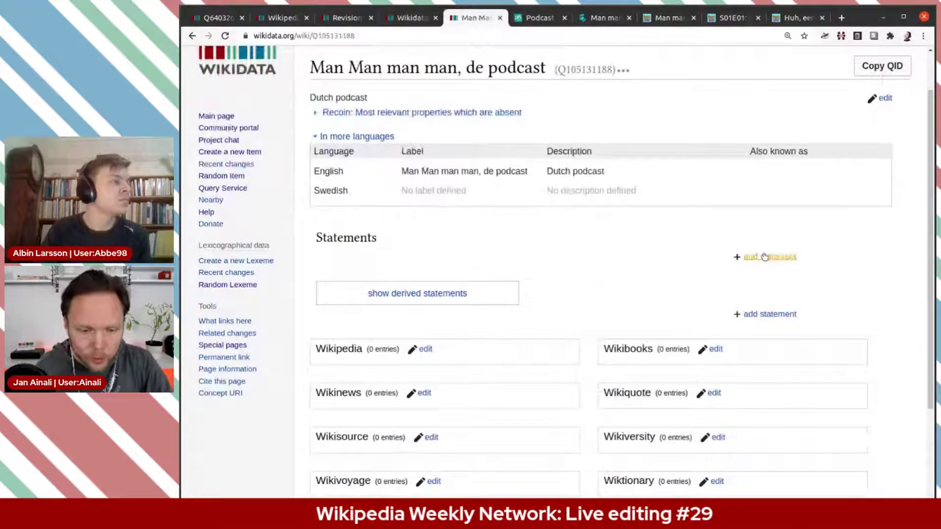
{"action": "left_click", "coordinate": [764, 257]}
{"action": "left_click", "coordinate": [657, 279]}
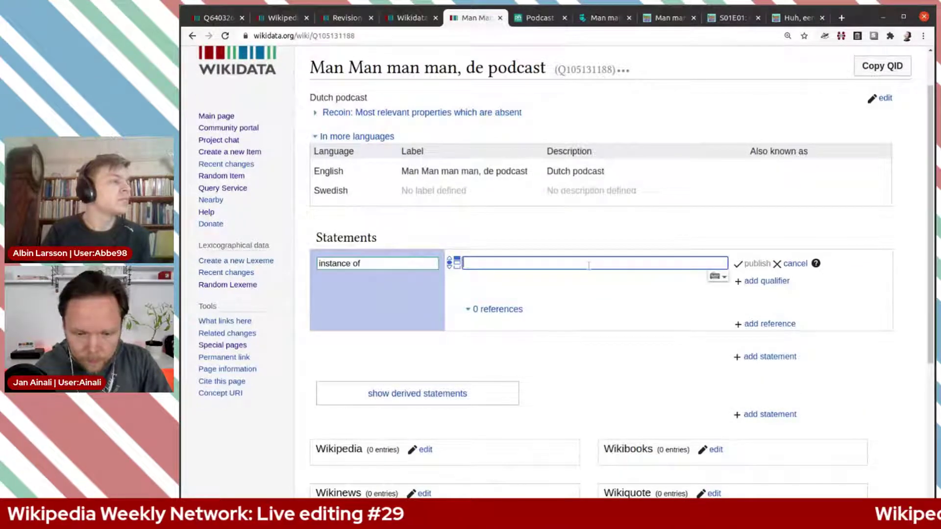
{"action": "key", "text": "ctrl+v"}
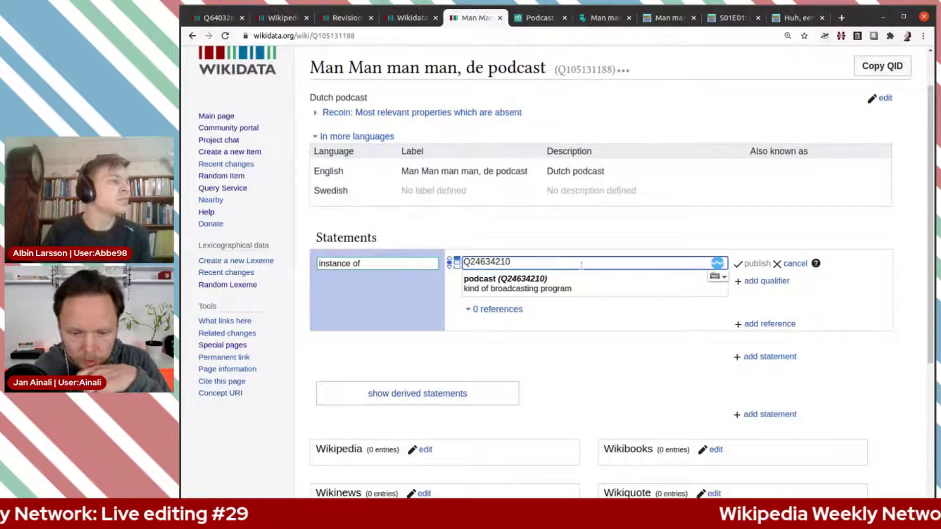
{"action": "left_click", "coordinate": [505, 281]}
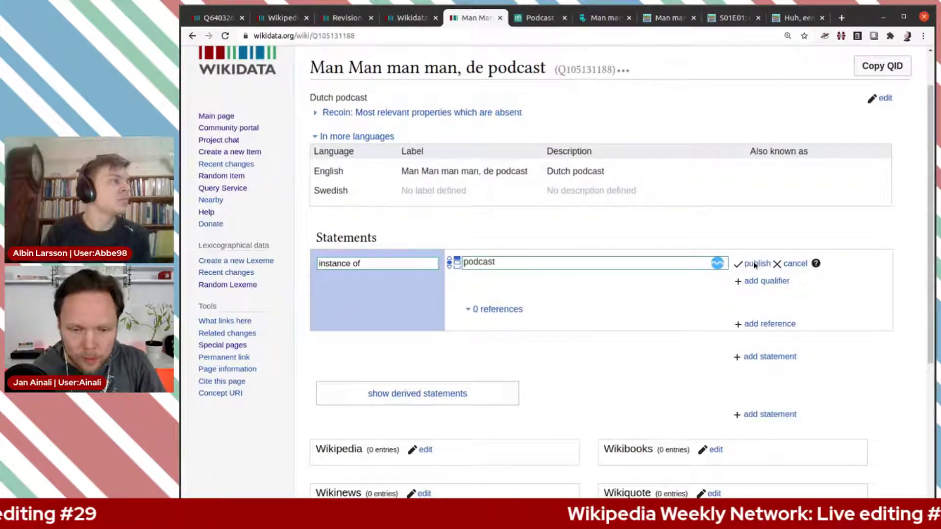
{"action": "left_click", "coordinate": [755, 265]}
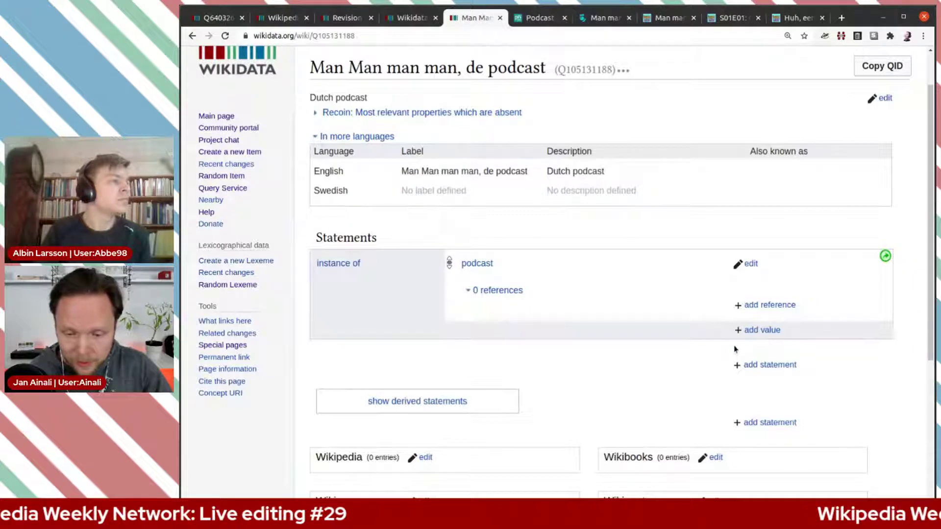
Add a "language of work or name" statement with the language Dutch as its value and publish it
{"action": "left_click", "coordinate": [752, 366]}
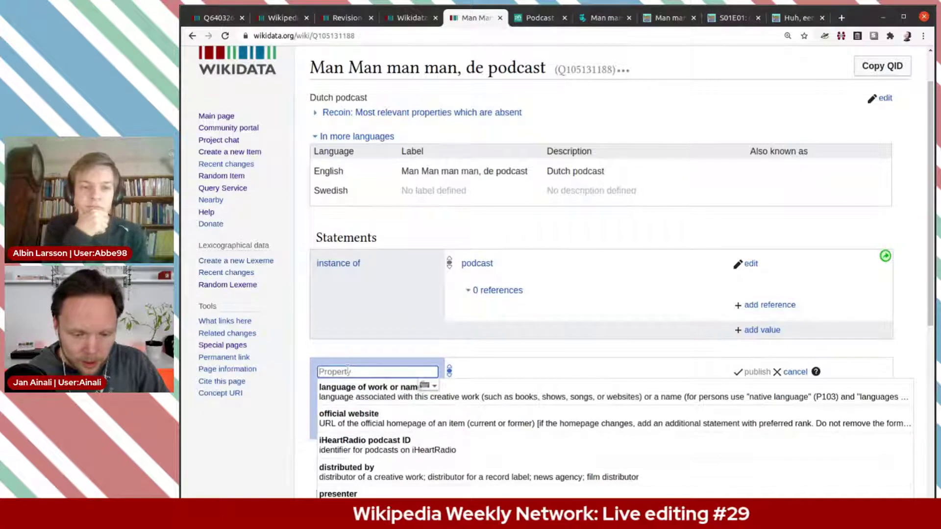
{"action": "left_click", "coordinate": [356, 394]}
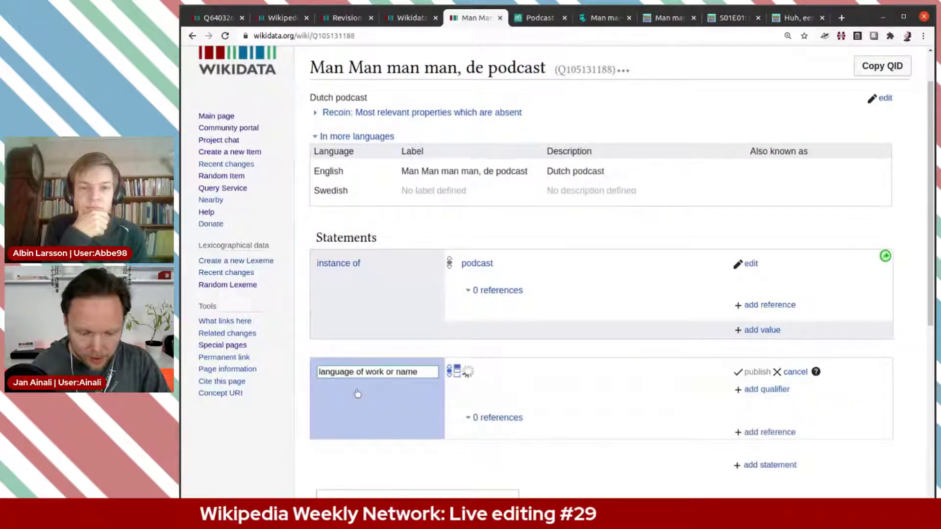
{"action": "type", "text": "Dutch"}
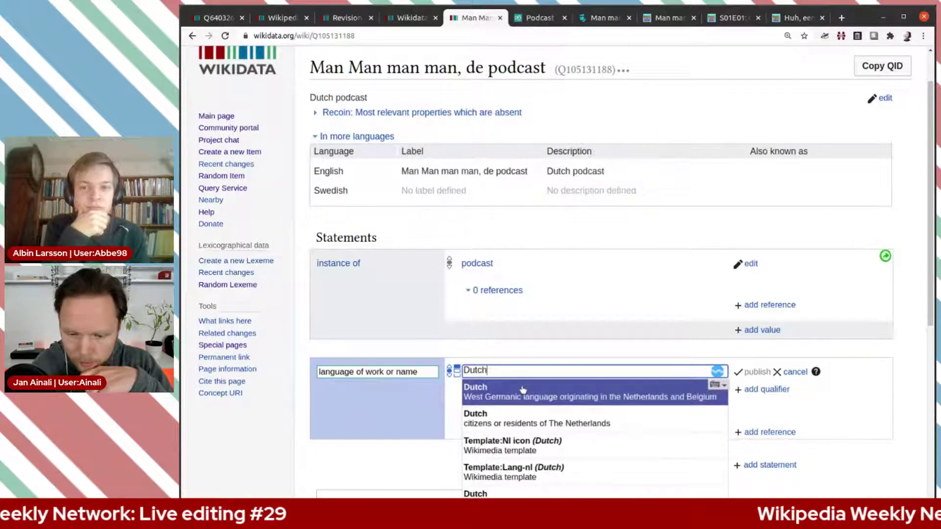
{"action": "left_click", "coordinate": [531, 395]}
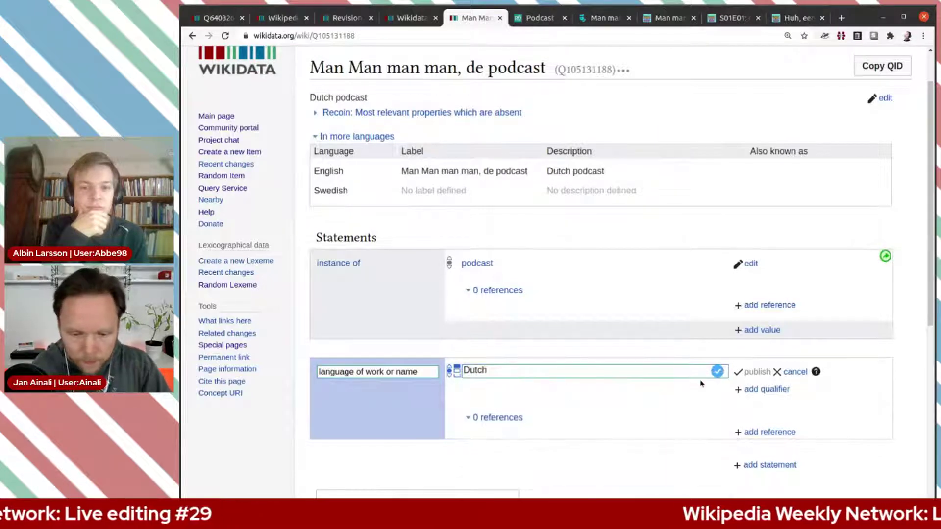
{"action": "left_click", "coordinate": [749, 373]}
Start a title statement with its value left empty and copy the item's English label
{"action": "scroll", "coordinate": [764, 367], "scroll_direction": "down", "scroll_amount": 2}
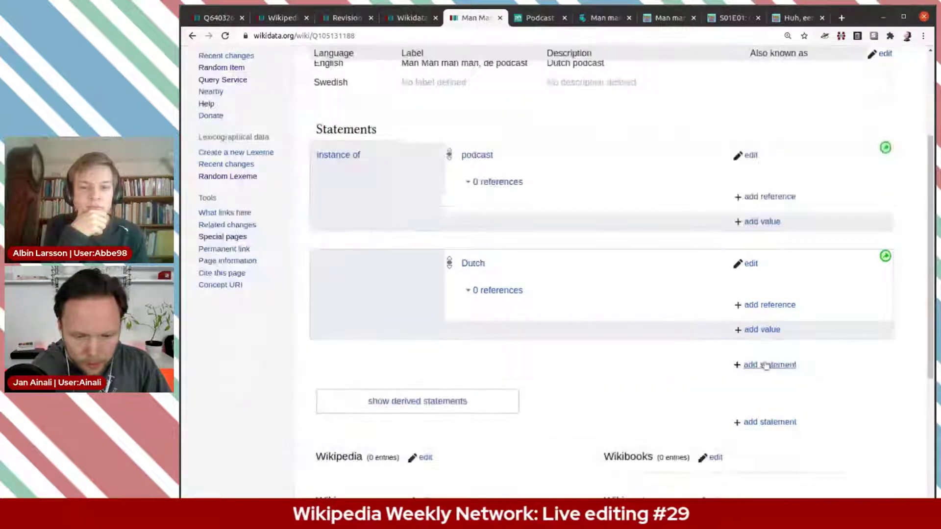
{"action": "left_click", "coordinate": [766, 366]}
{"action": "left_click", "coordinate": [574, 387]}
{"action": "key", "text": "ctrl+v"}
{"action": "key", "text": "ctrl+a"}
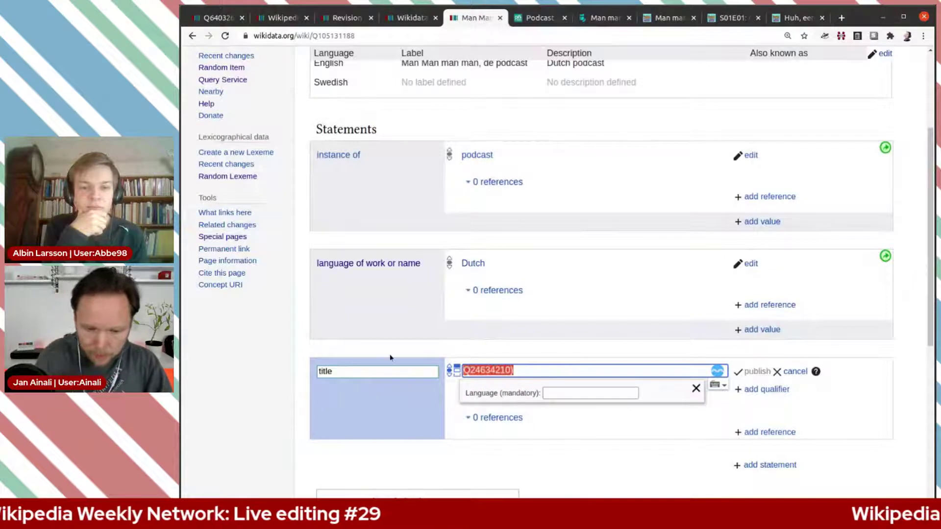
{"action": "key", "text": "BackSpace"}
{"action": "scroll", "coordinate": [505, 161], "scroll_direction": "up", "scroll_amount": 3}
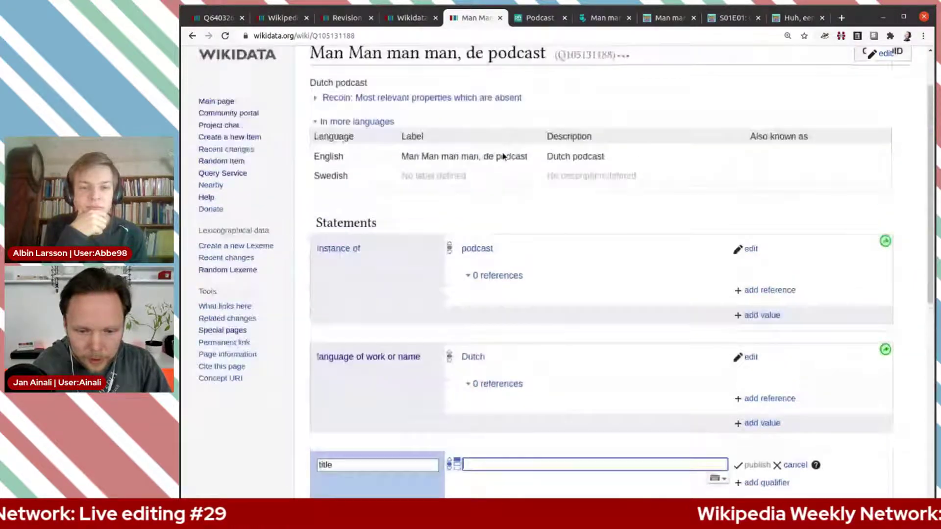
{"action": "left_click_drag", "start_coordinate": [529, 173], "coordinate": [401, 176]}
{"action": "key", "text": "ctrl+c"}
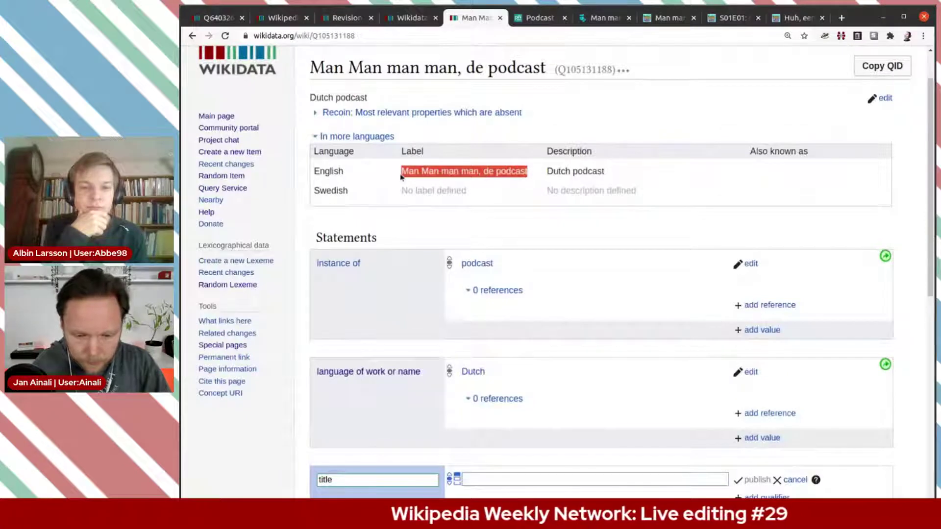
Enter "Man Man man man, de podcast" as the title value, choose Dutch as its language and try to publish the statement
{"action": "scroll", "coordinate": [457, 319], "scroll_direction": "down", "scroll_amount": 2}
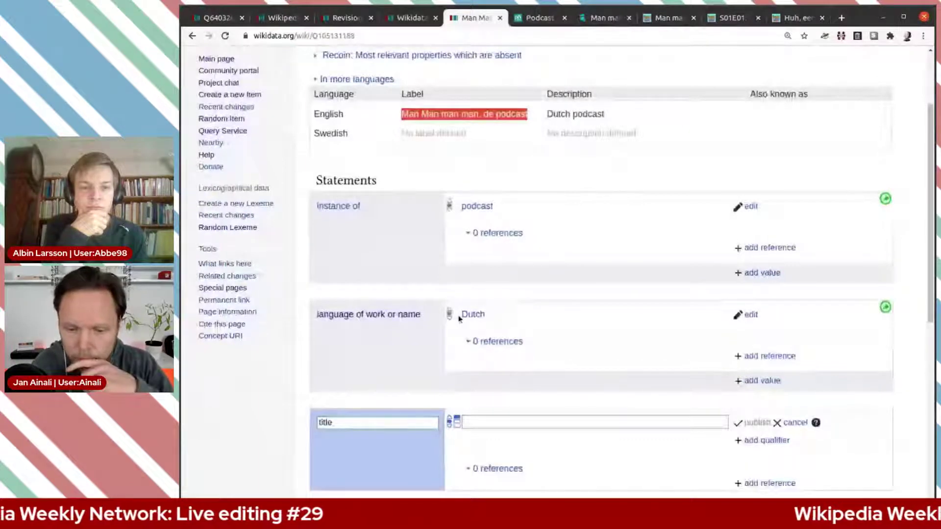
{"action": "scroll", "coordinate": [458, 320], "scroll_direction": "down", "scroll_amount": 5}
{"action": "left_click", "coordinate": [540, 290]}
{"action": "key", "text": "ctrl+v"}
{"action": "left_click", "coordinate": [586, 312]}
{"action": "type", "text": "Dutch"}
{"action": "left_click", "coordinate": [574, 324]}
{"action": "left_click", "coordinate": [755, 290]}
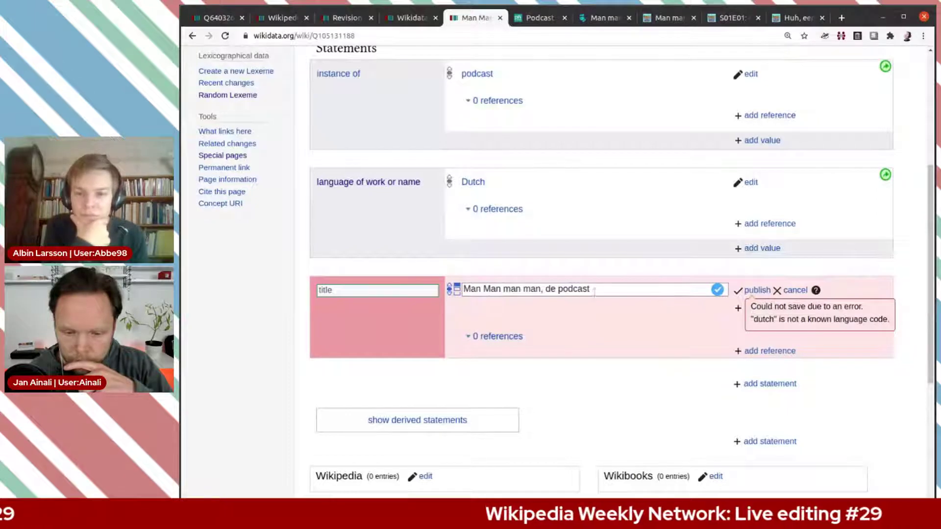
Try to reselect Dutch (nl) as the language of the title statement and publish it again
{"action": "left_click", "coordinate": [661, 292]}
{"action": "left_click", "coordinate": [620, 314]}
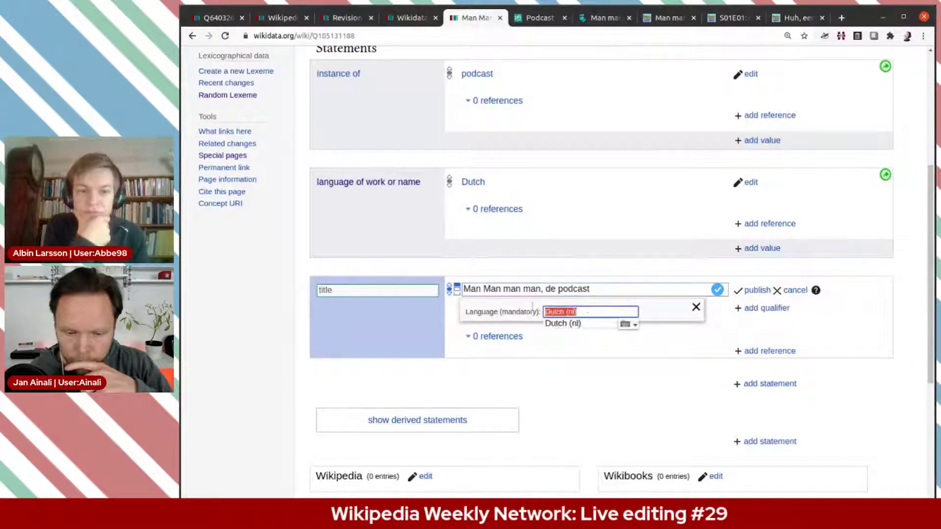
{"action": "left_click", "coordinate": [451, 298]}
{"action": "scroll", "coordinate": [453, 301], "scroll_direction": "up", "scroll_amount": 5}
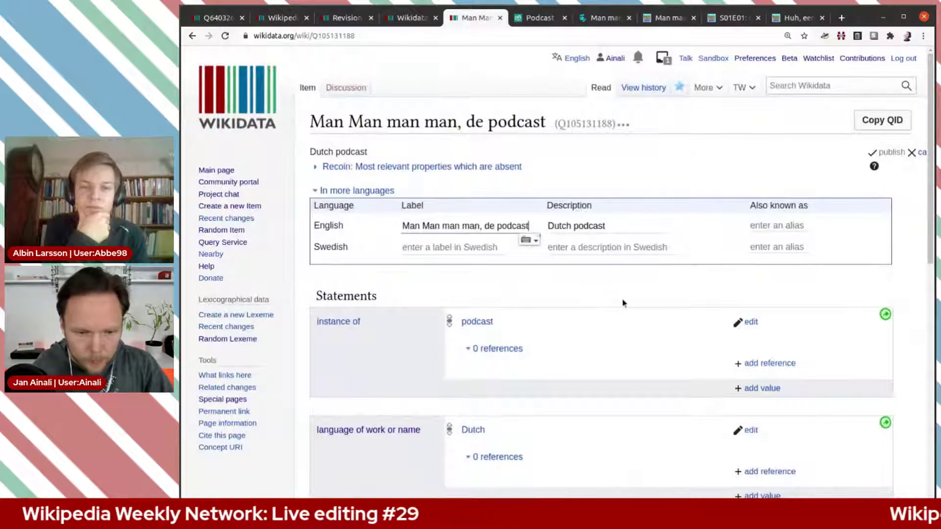
{"action": "scroll", "coordinate": [622, 302], "scroll_direction": "down", "scroll_amount": 3}
{"action": "scroll", "coordinate": [624, 303], "scroll_direction": "down", "scroll_amount": 2}
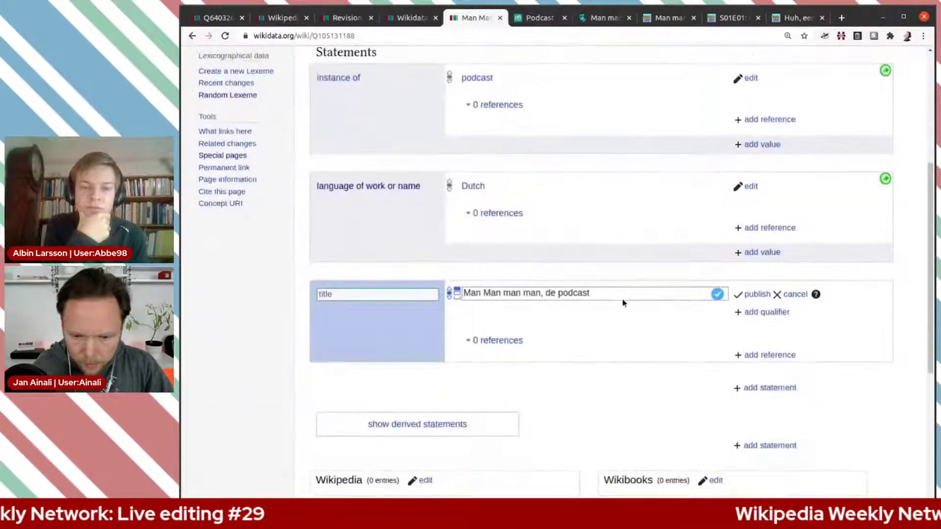
{"action": "left_click", "coordinate": [615, 293]}
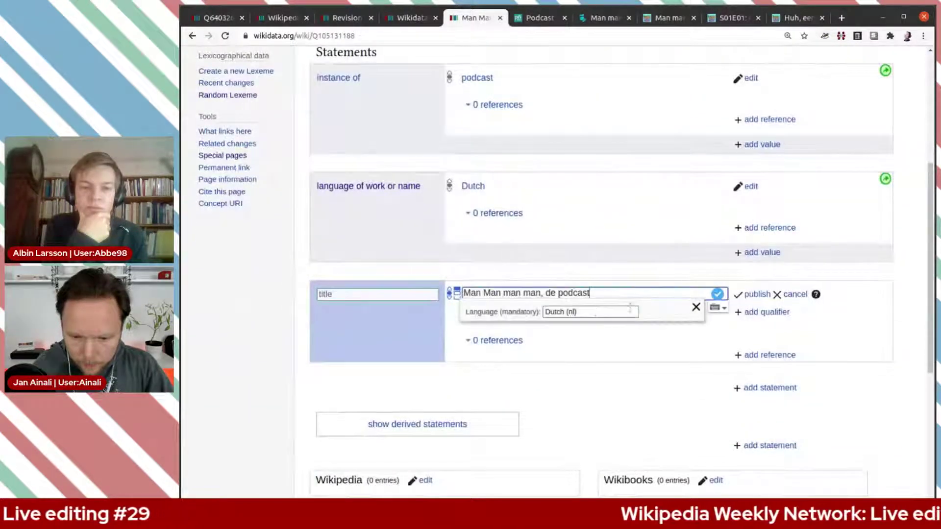
{"action": "left_click", "coordinate": [588, 312]}
{"action": "left_click", "coordinate": [563, 324]}
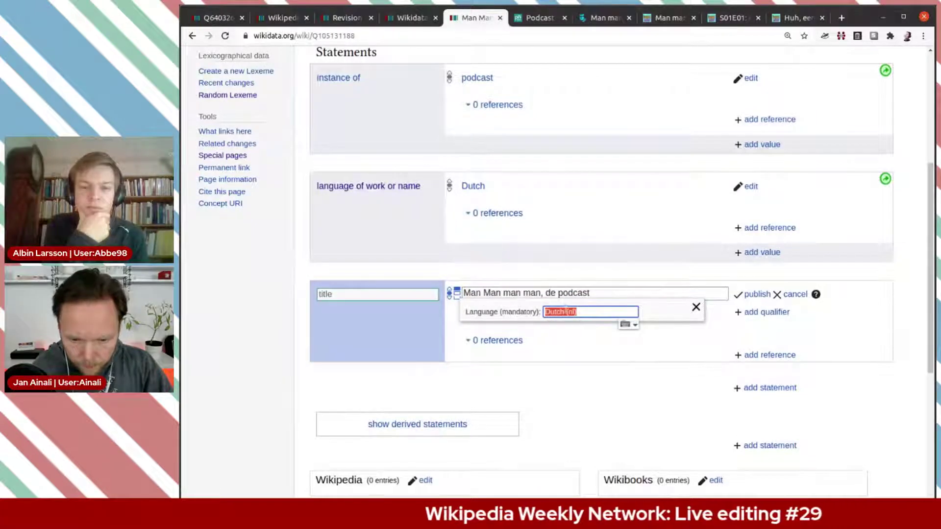
{"action": "left_click", "coordinate": [566, 311]}
{"action": "left_click", "coordinate": [758, 295]}
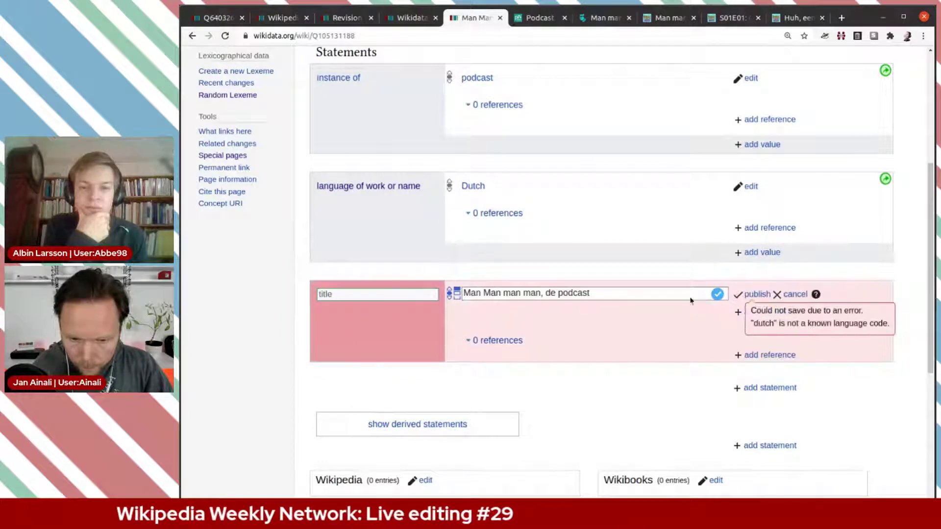
Replace the title's language by entering the code nl, choose Dutch (nl), and publish the title statement
{"action": "left_click", "coordinate": [640, 314]}
{"action": "left_click", "coordinate": [717, 307]}
{"action": "left_click", "coordinate": [563, 311]}
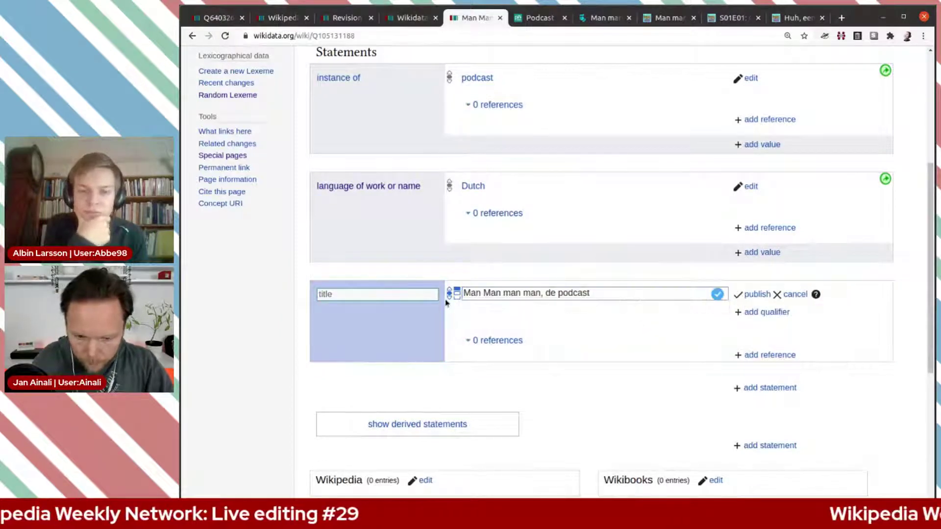
{"action": "left_click", "coordinate": [640, 295]}
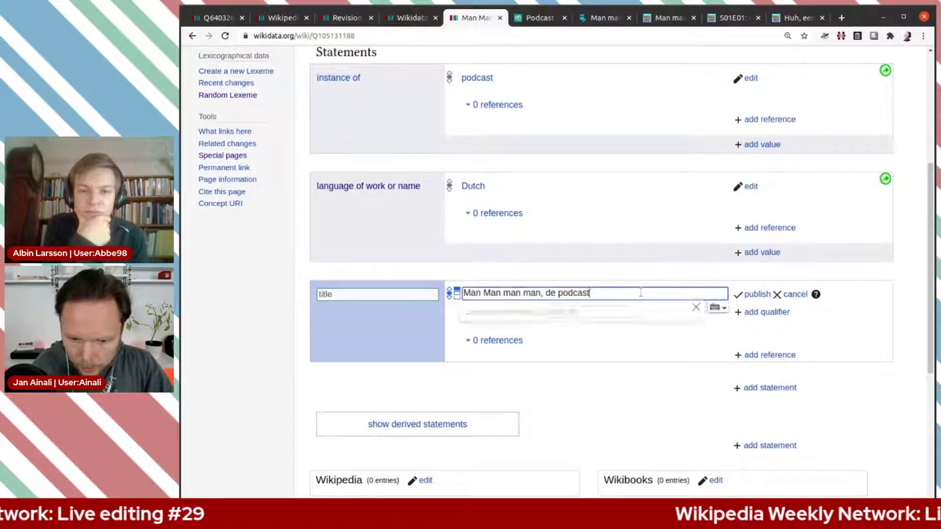
{"action": "left_click", "coordinate": [602, 311]}
{"action": "key", "text": "ctrl+shift+Left"}
{"action": "key", "text": "ctrl+shift+Left"}
{"action": "key", "text": "ctrl+shift+Left"}
{"action": "type", "text": "nl"}
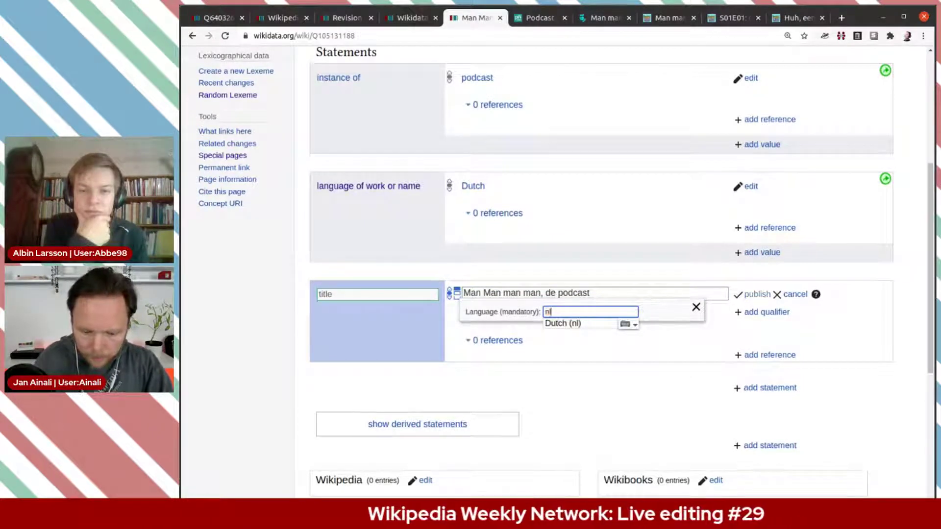
{"action": "left_click", "coordinate": [588, 323]}
{"action": "left_click", "coordinate": [745, 294]}
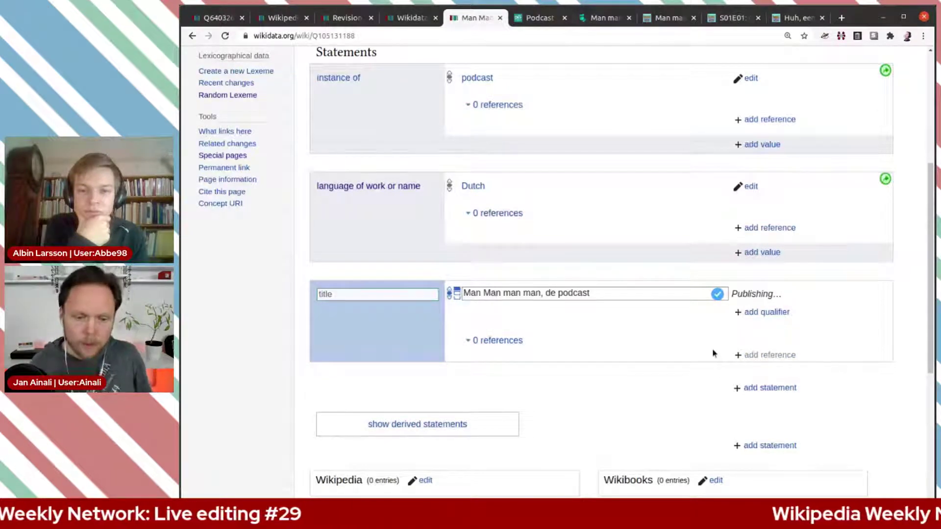
Start another statement on the item and consult the WikiProject Podcasts list of properties for podcast shows
{"action": "scroll", "coordinate": [720, 350], "scroll_direction": "down", "scroll_amount": 1}
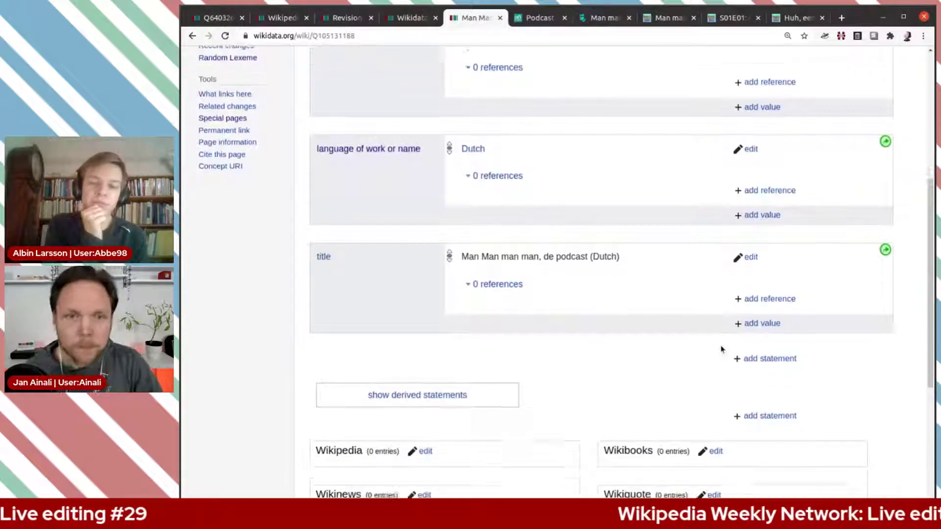
{"action": "scroll", "coordinate": [721, 350], "scroll_direction": "down", "scroll_amount": 2}
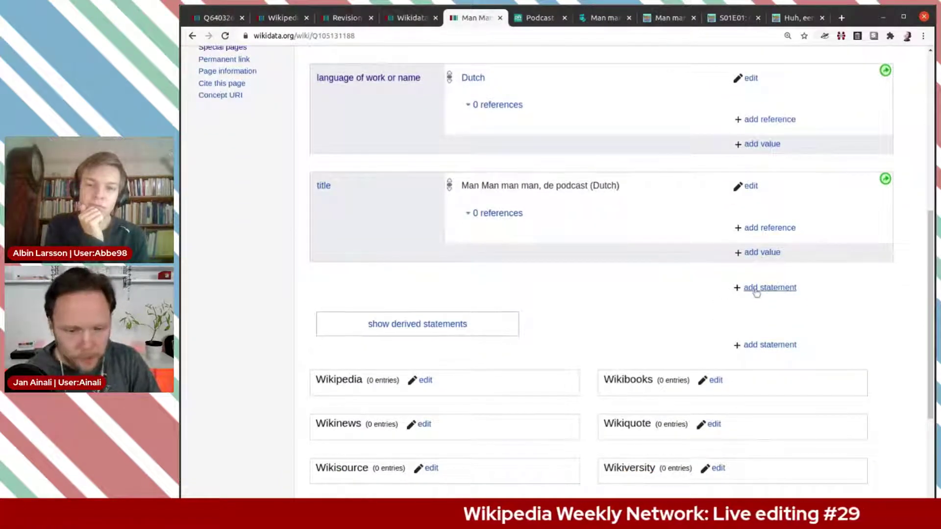
{"action": "left_click", "coordinate": [756, 290]}
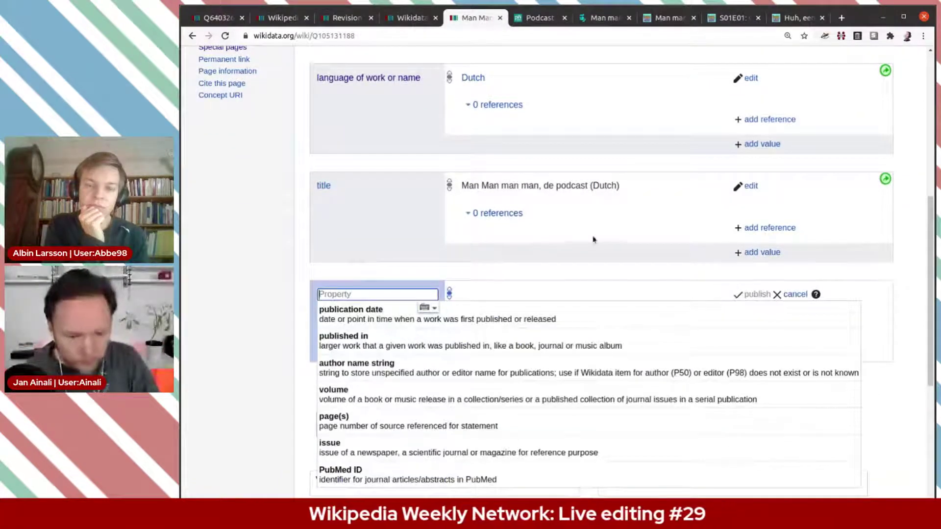
{"action": "key", "text": "ctrl+Page_Up"}
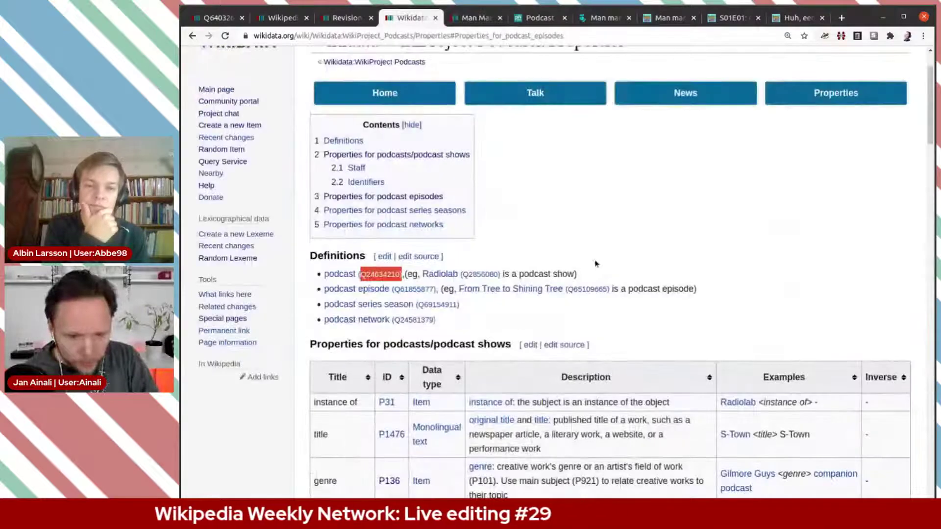
{"action": "scroll", "coordinate": [595, 263], "scroll_direction": "down", "scroll_amount": 5}
{"action": "scroll", "coordinate": [393, 285], "scroll_direction": "down", "scroll_amount": 1}
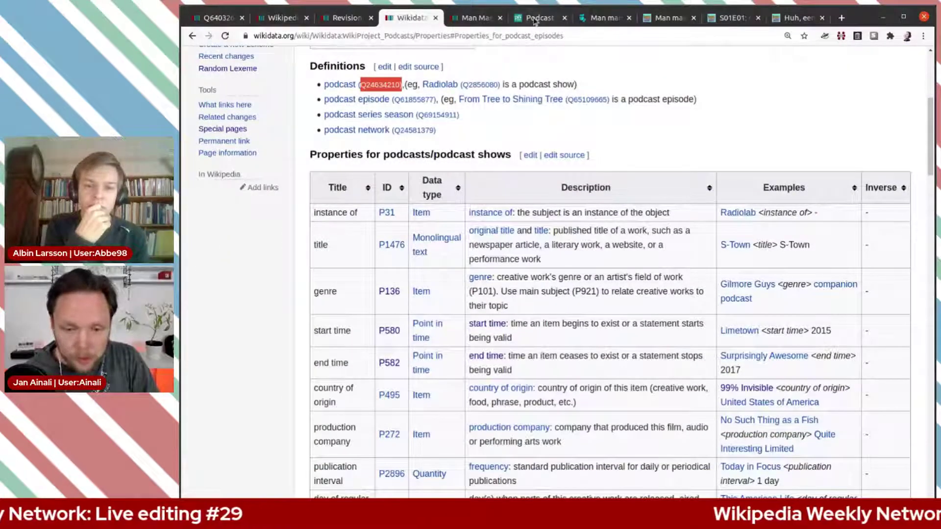
Examine the page of "Man man man, de podcast" on the Podcast Top 2020 site and its Apple Podcasts listing for the genre
{"action": "key", "text": "ctrl+Page_Down"}
{"action": "key", "text": "ctrl+Page_Down"}
{"action": "scroll", "coordinate": [692, 254], "scroll_direction": "down", "scroll_amount": 9}
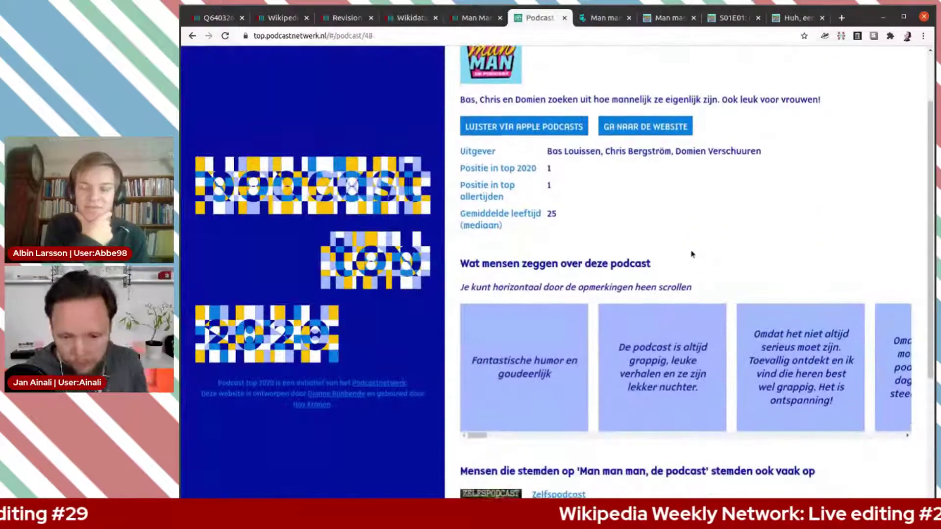
{"action": "scroll", "coordinate": [693, 252], "scroll_direction": "up", "scroll_amount": 9}
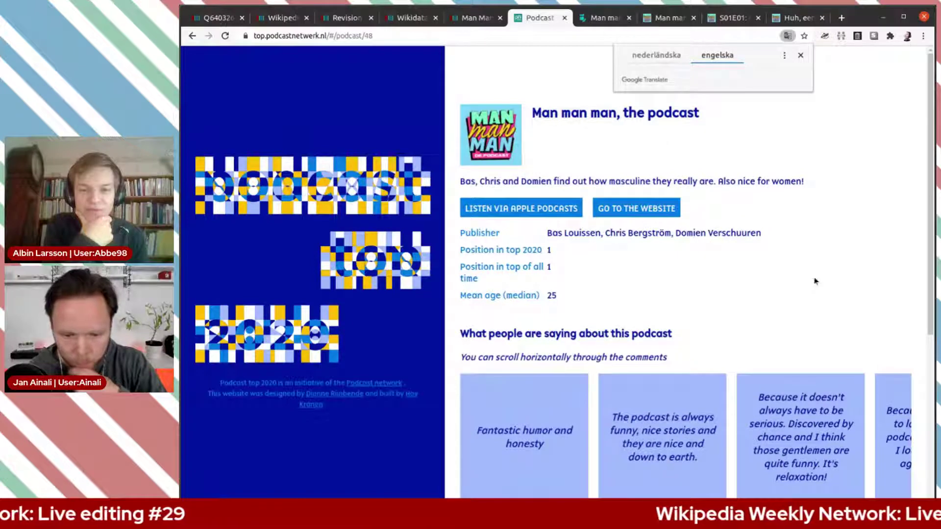
{"action": "left_click", "coordinate": [815, 229]}
{"action": "key", "text": "alt+Left"}
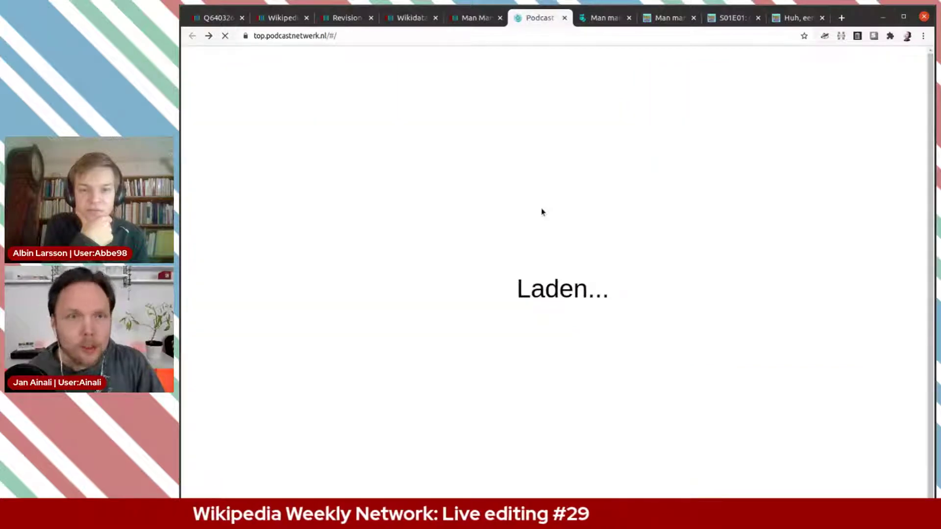
{"action": "scroll", "coordinate": [559, 233], "scroll_direction": "down", "scroll_amount": 9}
{"action": "scroll", "coordinate": [576, 247], "scroll_direction": "up", "scroll_amount": 9}
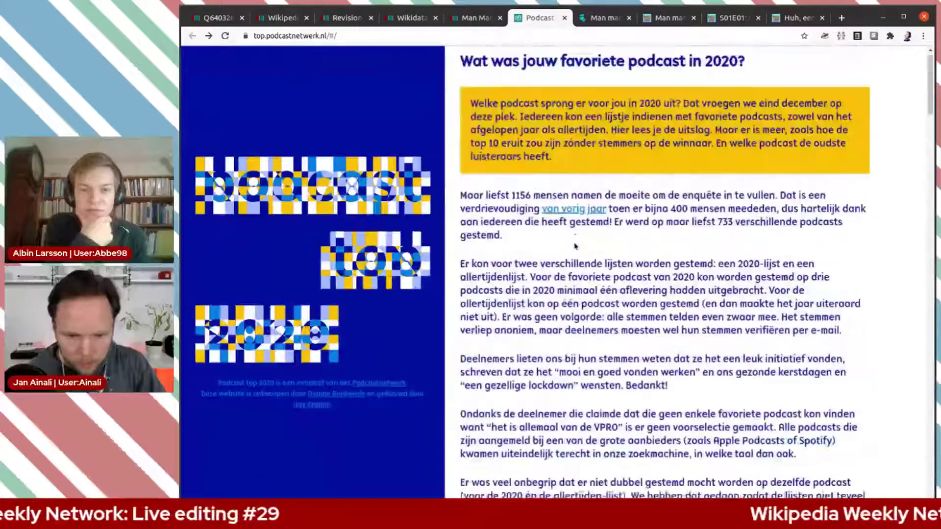
{"action": "scroll", "coordinate": [576, 246], "scroll_direction": "down", "scroll_amount": 10}
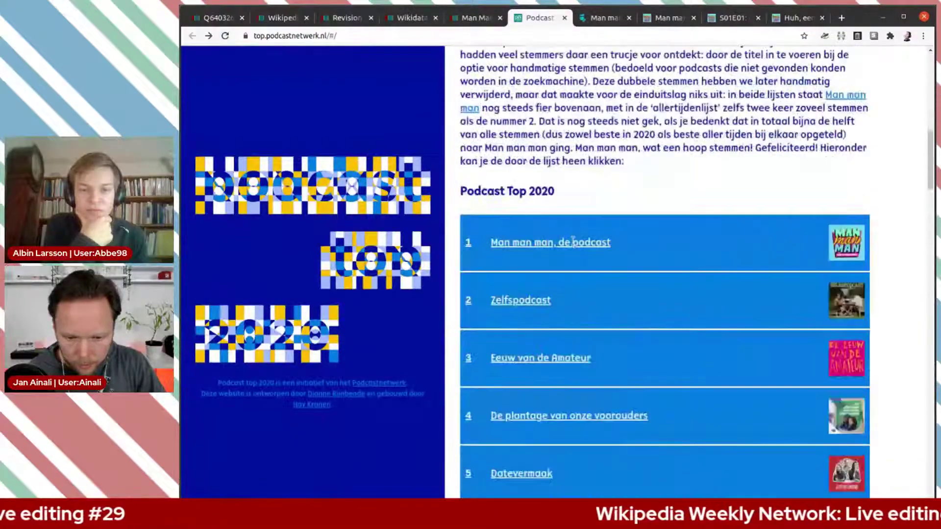
{"action": "left_click", "coordinate": [573, 241]}
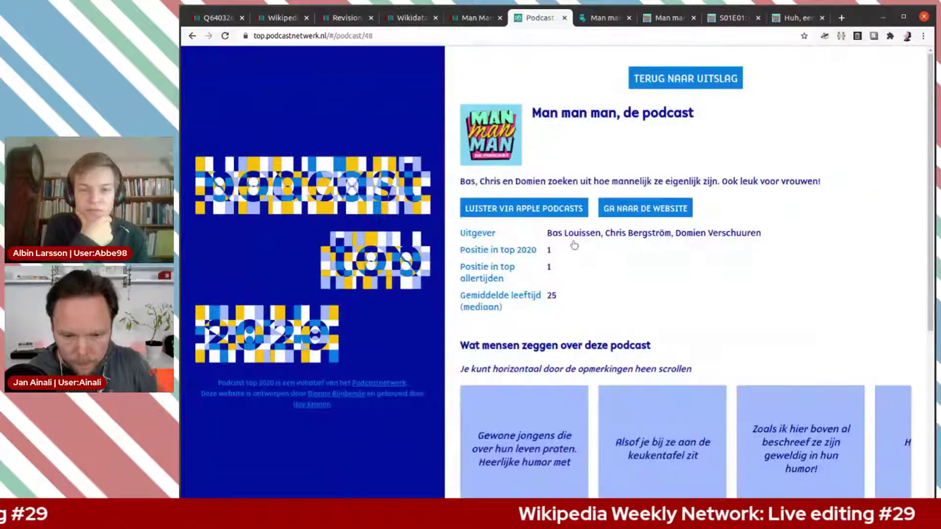
{"action": "left_click", "coordinate": [567, 211]}
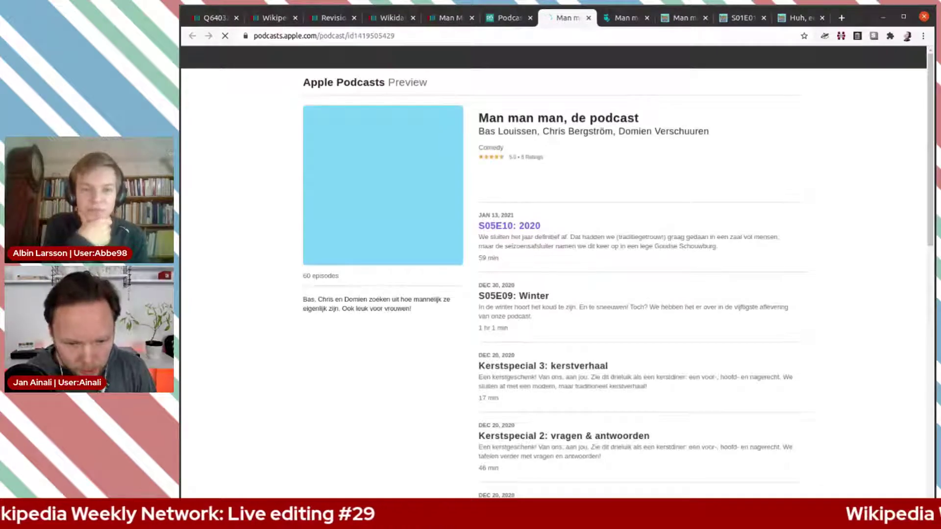
Add a genre statement to the Wikidata item with comedy, the genre of humorous dramatic works, as its value and publish it
{"action": "left_click", "coordinate": [447, 20]}
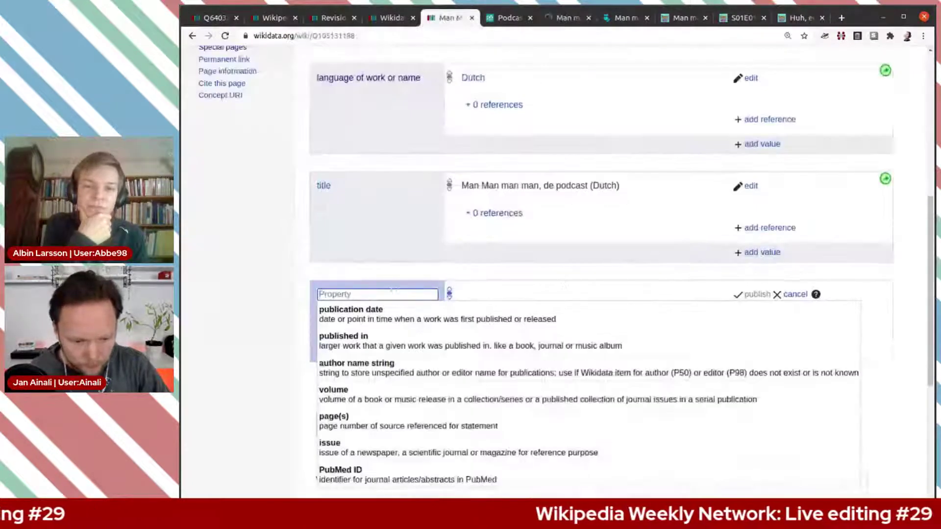
{"action": "type", "text": "genre"}
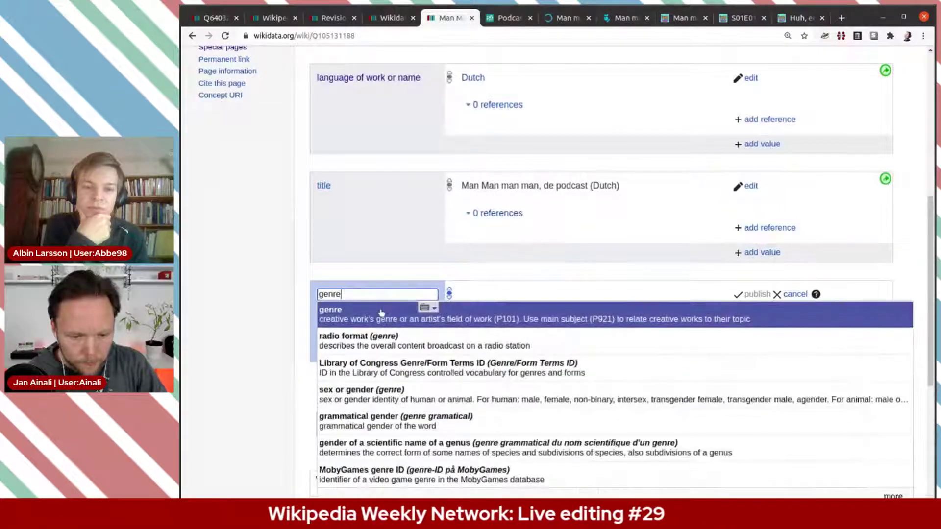
{"action": "key", "text": "Return"}
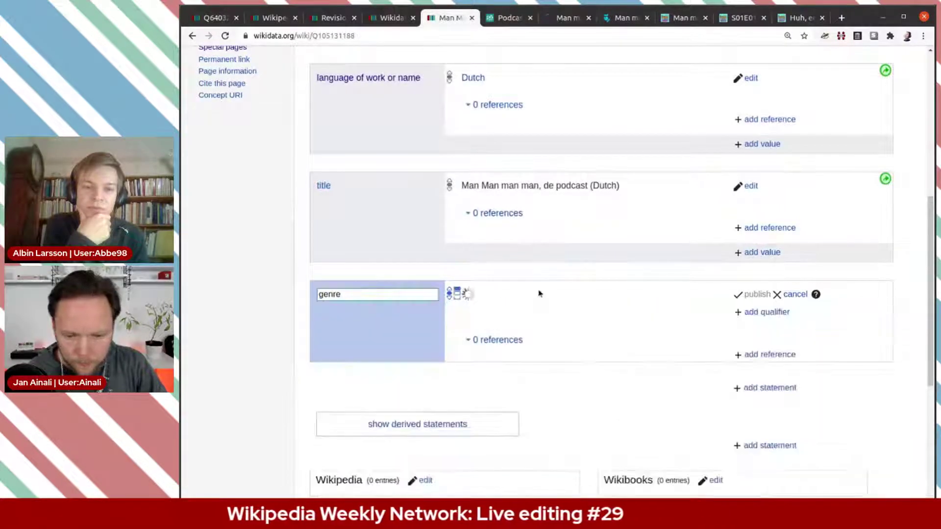
{"action": "type", "text": "com"}
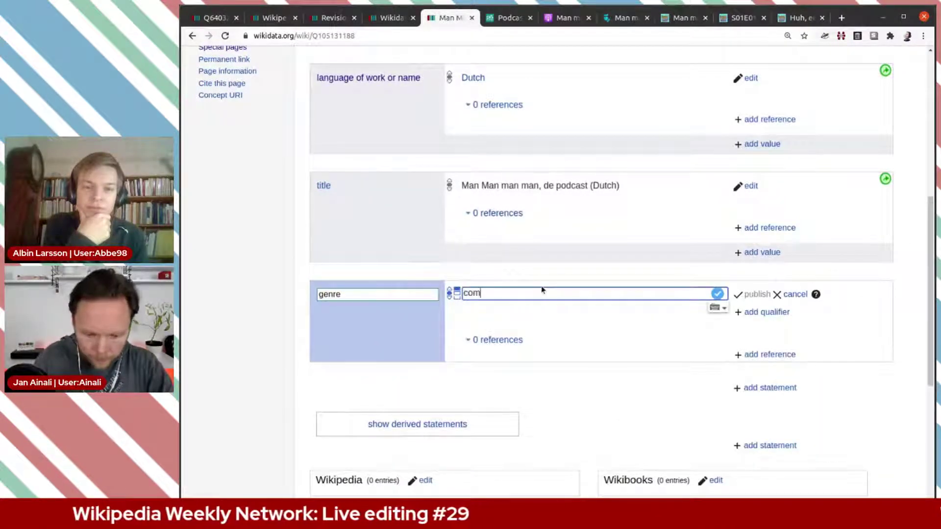
{"action": "type", "text": "edy"}
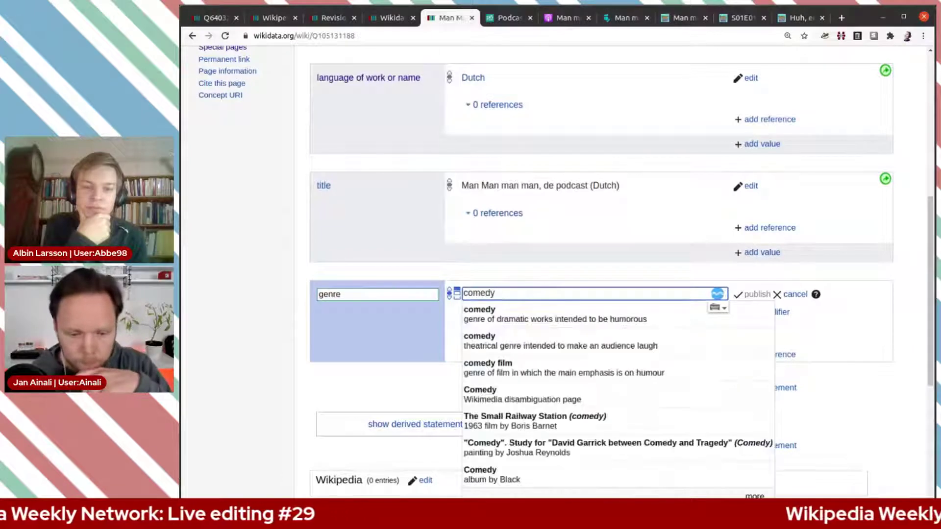
{"action": "left_click", "coordinate": [558, 305]}
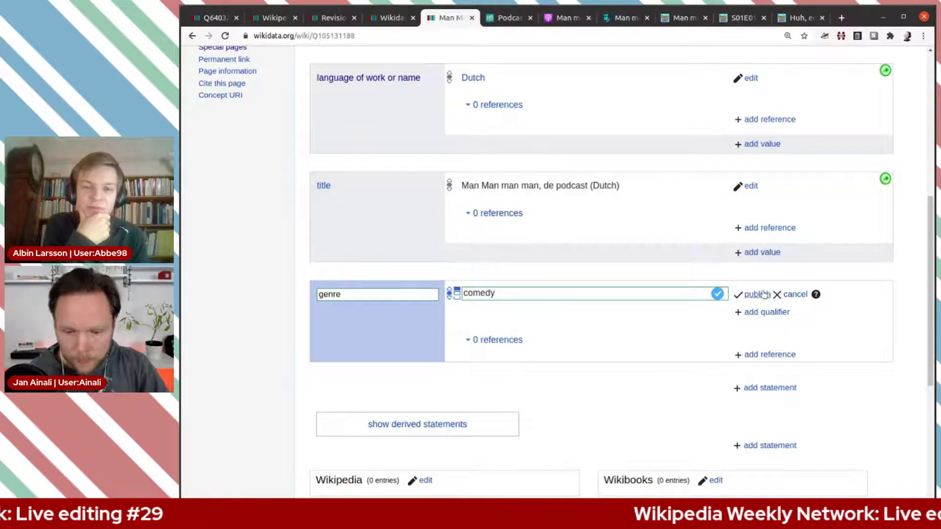
{"action": "left_click", "coordinate": [758, 294]}
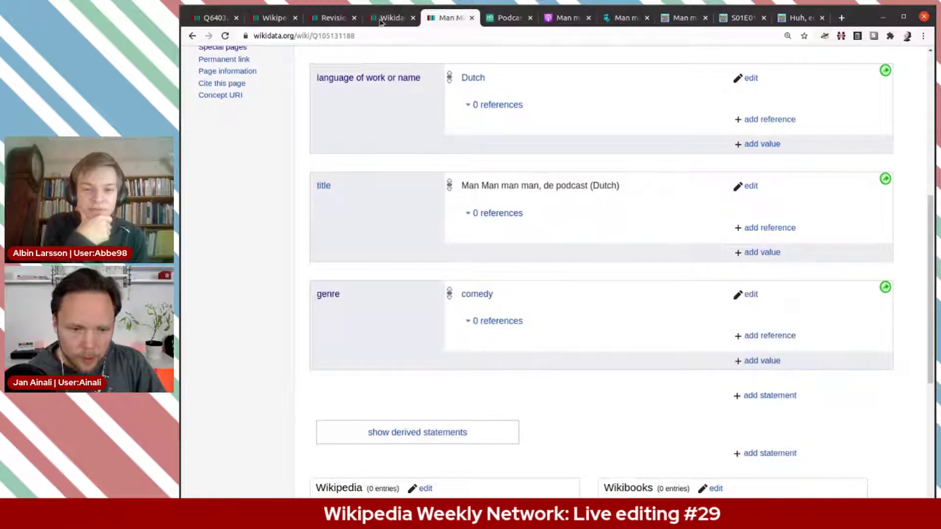
Check the WikiProject Podcasts property list and start a start time statement on the item with the date 2018-08-01
{"action": "left_click", "coordinate": [380, 20]}
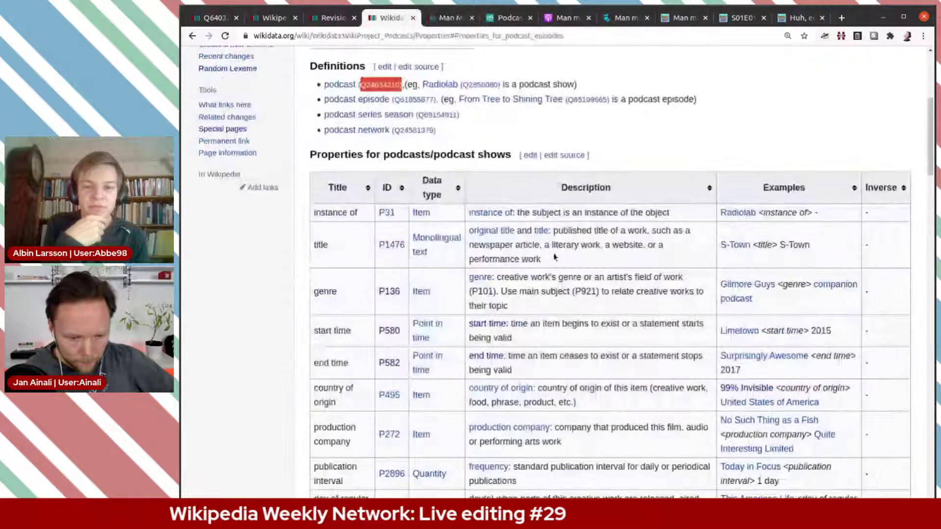
{"action": "scroll", "coordinate": [555, 256], "scroll_direction": "down", "scroll_amount": 1}
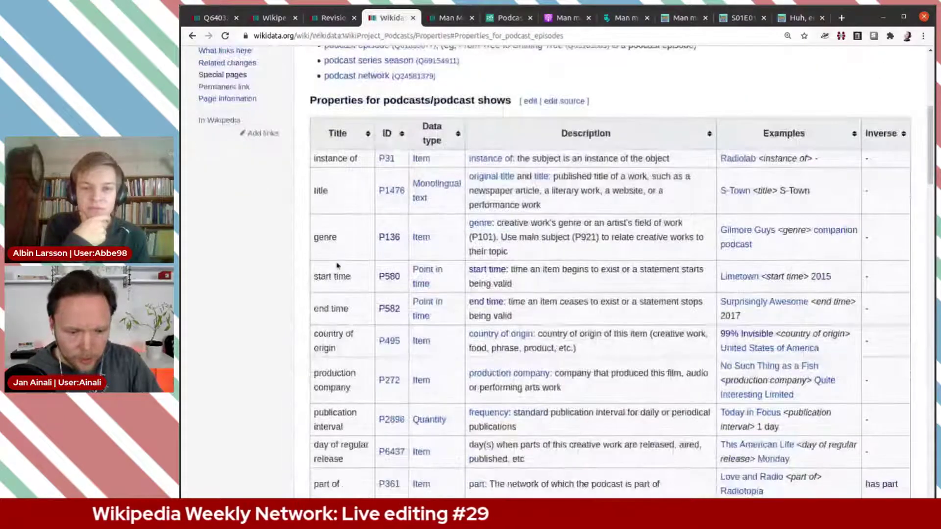
{"action": "left_click", "coordinate": [445, 20]}
{"action": "left_click", "coordinate": [773, 395]}
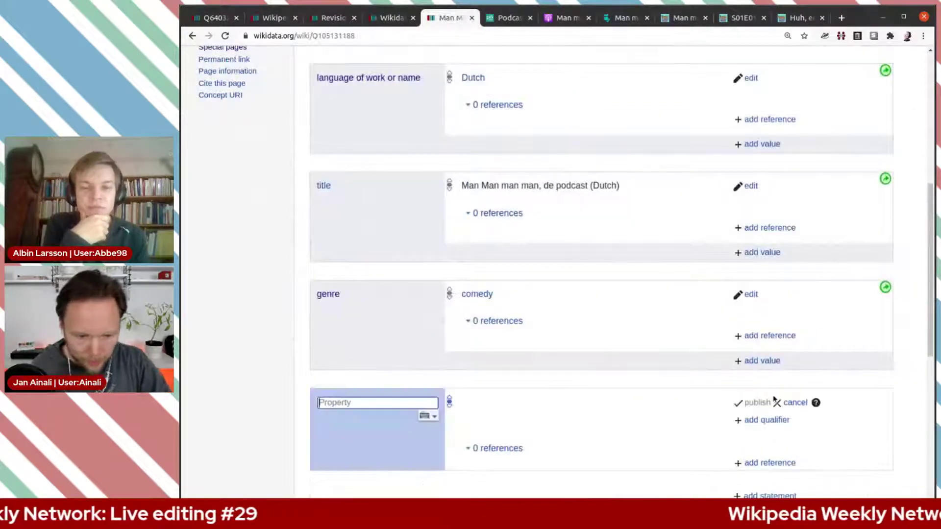
{"action": "type", "text": "start"}
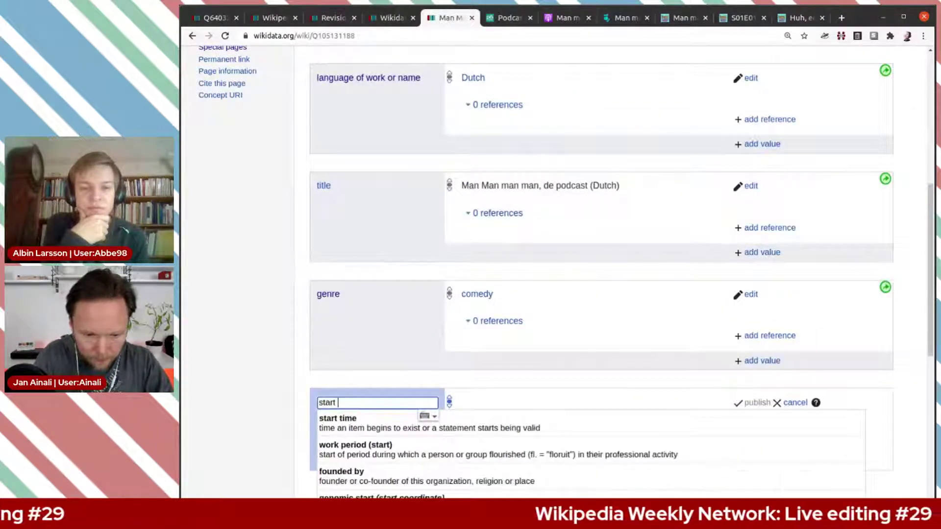
{"action": "left_click", "coordinate": [667, 430]}
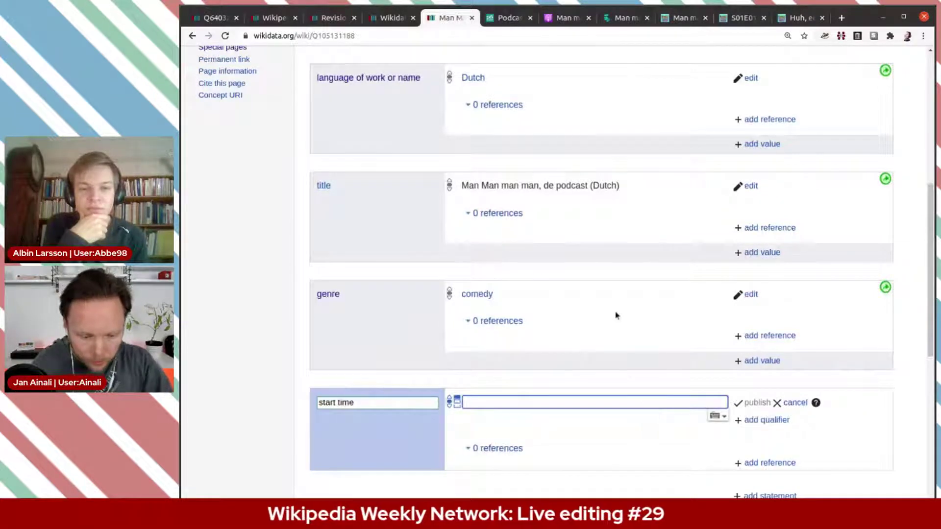
{"action": "type", "text": "2018"}
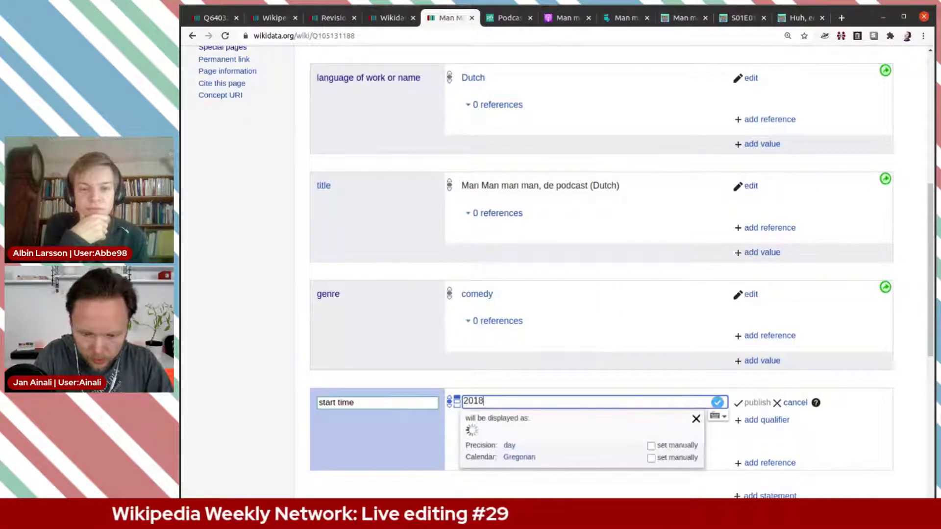
{"action": "type", "text": "-08-01"}
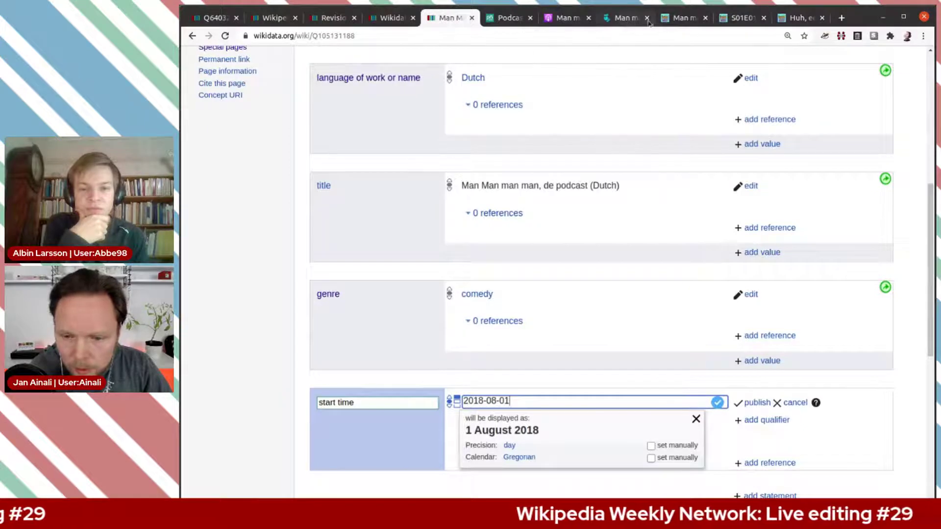
Check the "S01E01: Geld" episode page for its release date and copy the page's web address
{"action": "left_click", "coordinate": [728, 20]}
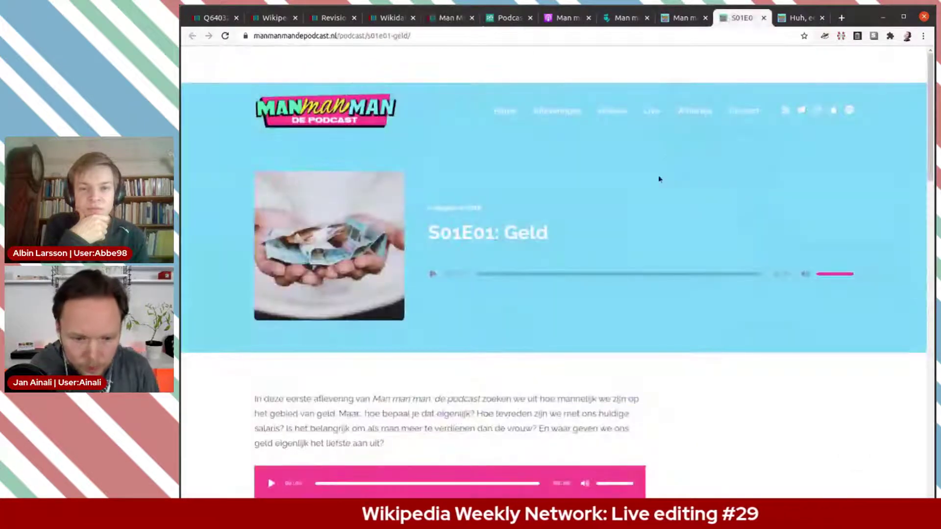
{"action": "scroll", "coordinate": [659, 185], "scroll_direction": "down", "scroll_amount": 1}
{"action": "scroll", "coordinate": [616, 280], "scroll_direction": "down", "scroll_amount": 2}
{"action": "scroll", "coordinate": [580, 223], "scroll_direction": "up", "scroll_amount": 2}
{"action": "left_click", "coordinate": [434, 36]}
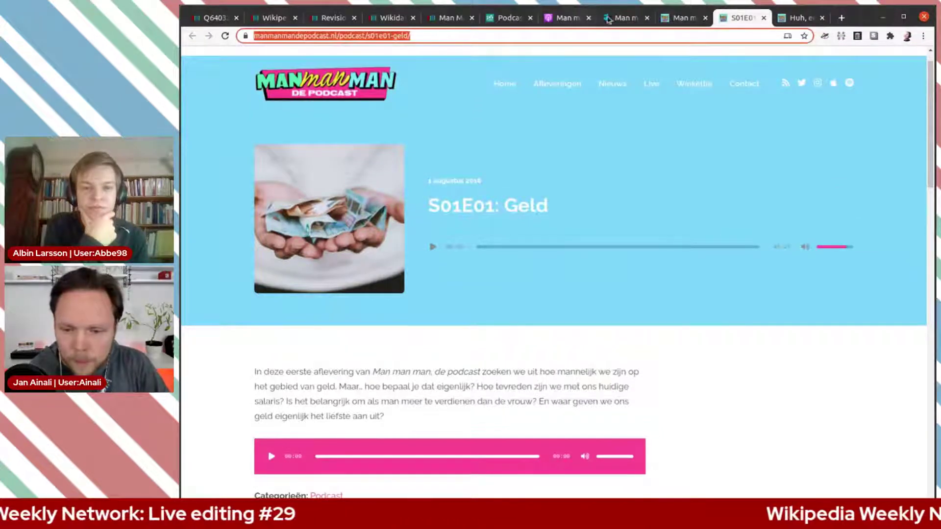
Check the publication date of the "Huh, een podcast?" article on the podcast's website
{"action": "left_click", "coordinate": [803, 18]}
{"action": "scroll", "coordinate": [715, 283], "scroll_direction": "down", "scroll_amount": 2}
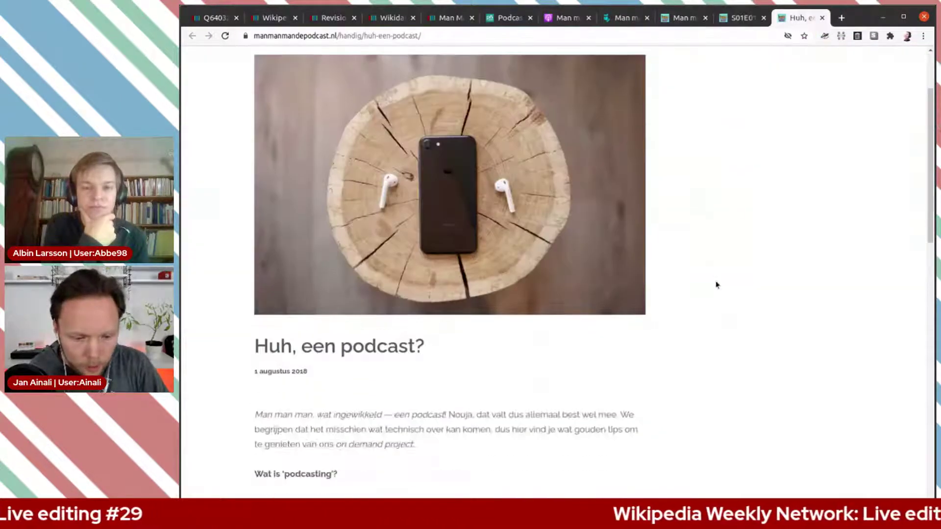
{"action": "scroll", "coordinate": [715, 281], "scroll_direction": "down", "scroll_amount": 2}
{"action": "scroll", "coordinate": [700, 283], "scroll_direction": "down", "scroll_amount": 1}
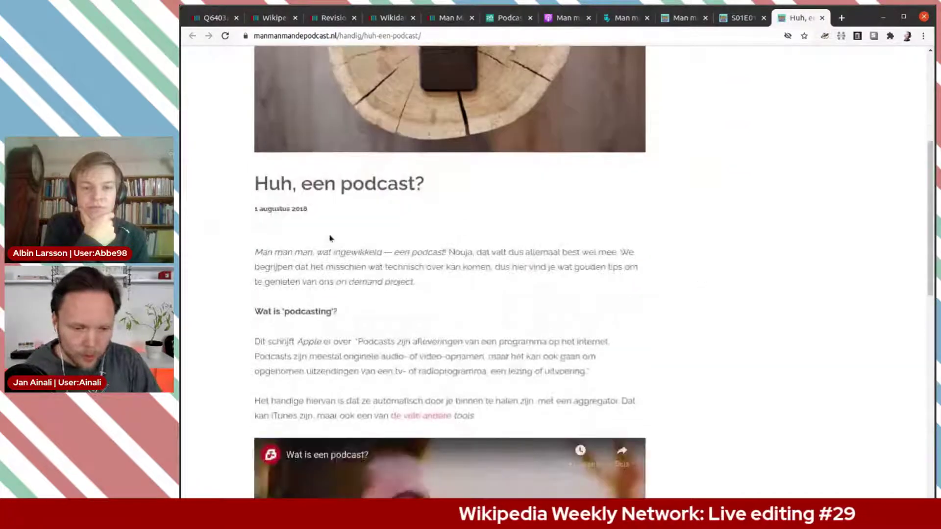
{"action": "scroll", "coordinate": [300, 211], "scroll_direction": "down", "scroll_amount": 1}
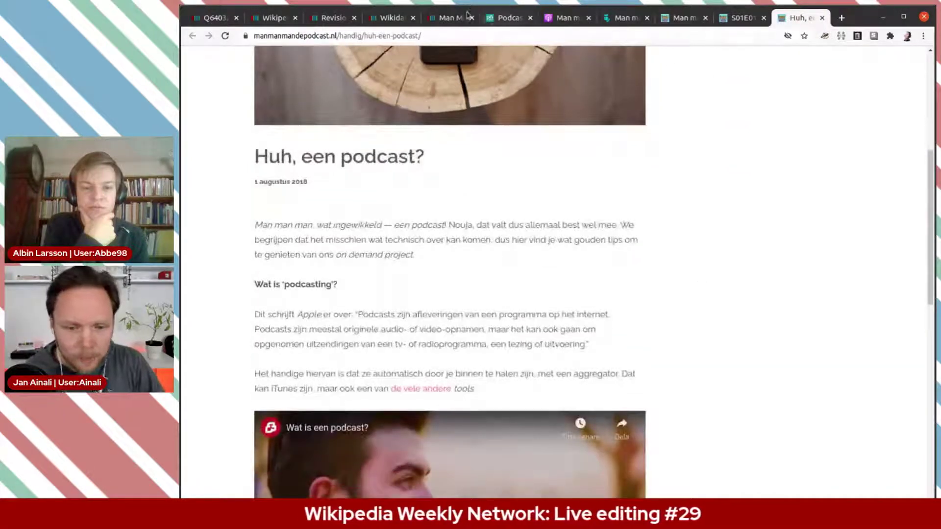
{"action": "left_click", "coordinate": [434, 19]}
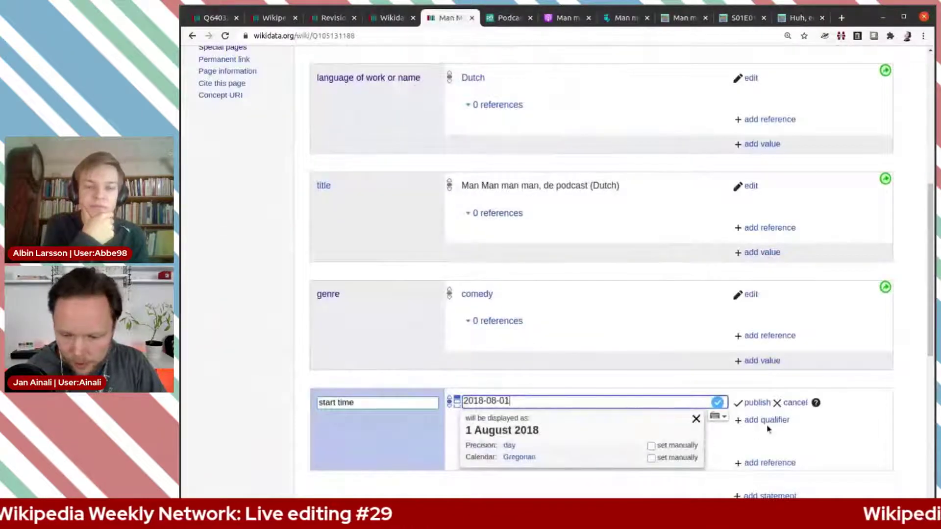
{"action": "left_click", "coordinate": [771, 465]}
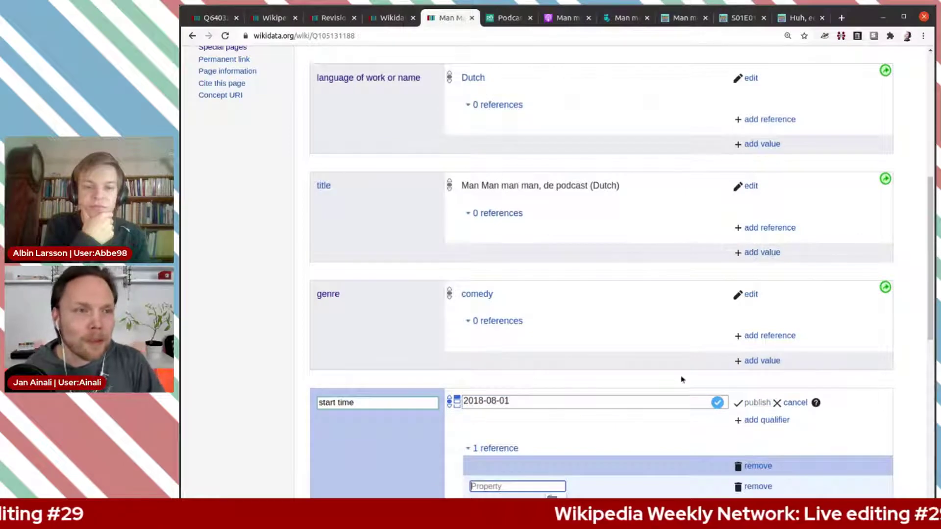
{"action": "scroll", "coordinate": [536, 347], "scroll_direction": "down", "scroll_amount": 2}
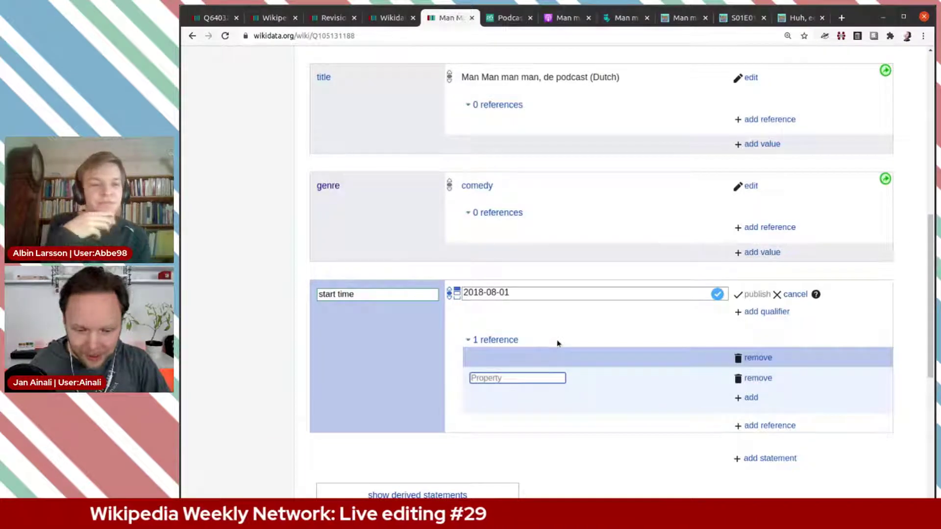
{"action": "type", "text": "refer"}
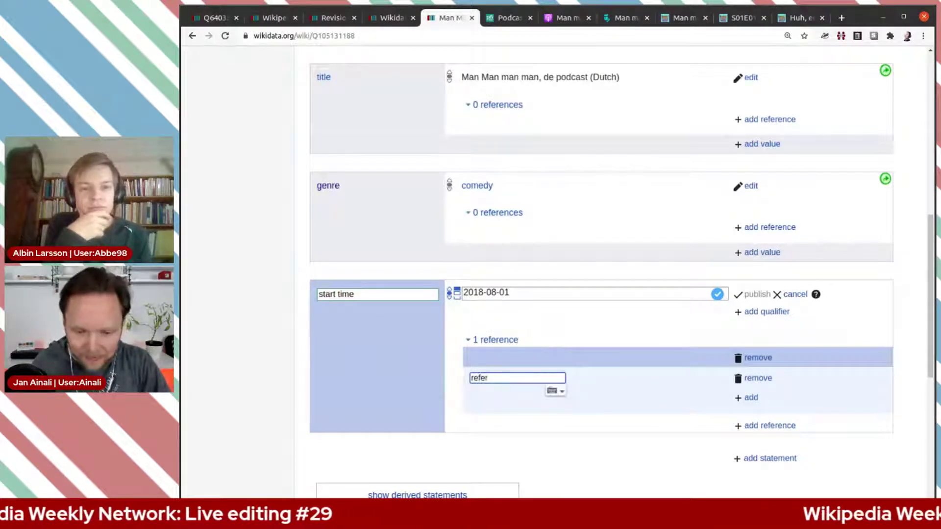
{"action": "left_click", "coordinate": [514, 391]}
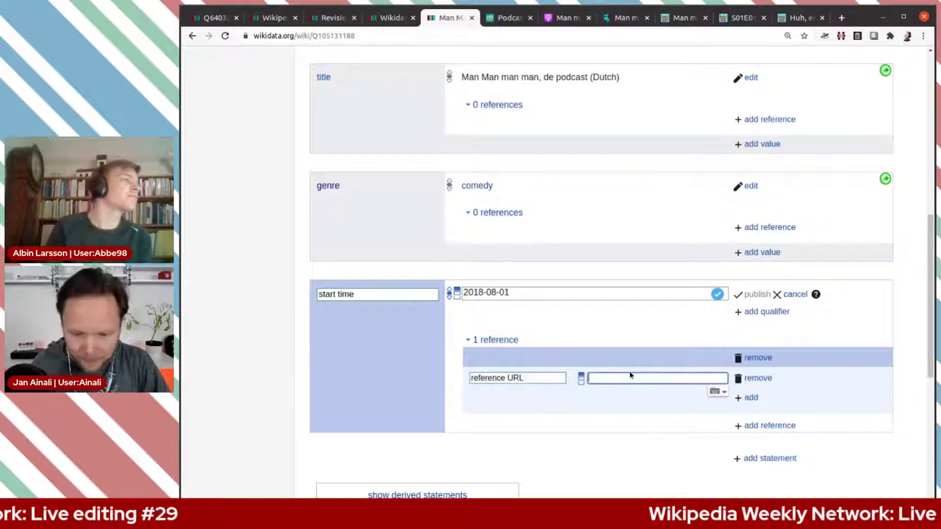
{"action": "type", "text": "https://www.manmanmandepodcast.nl/podcast/s01e01-geld/"}
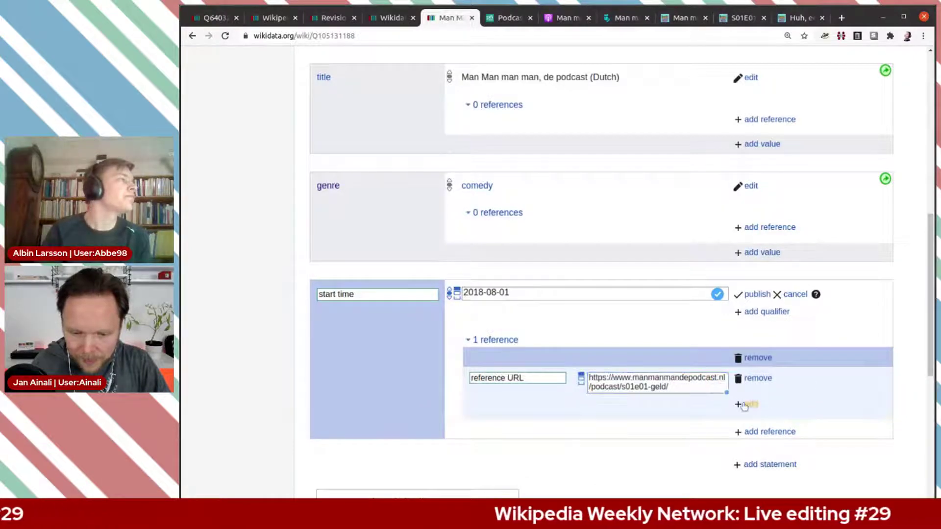
Add the retrieved date 2021-01-30 to the start time reference and publish the statement
{"action": "left_click", "coordinate": [744, 405]}
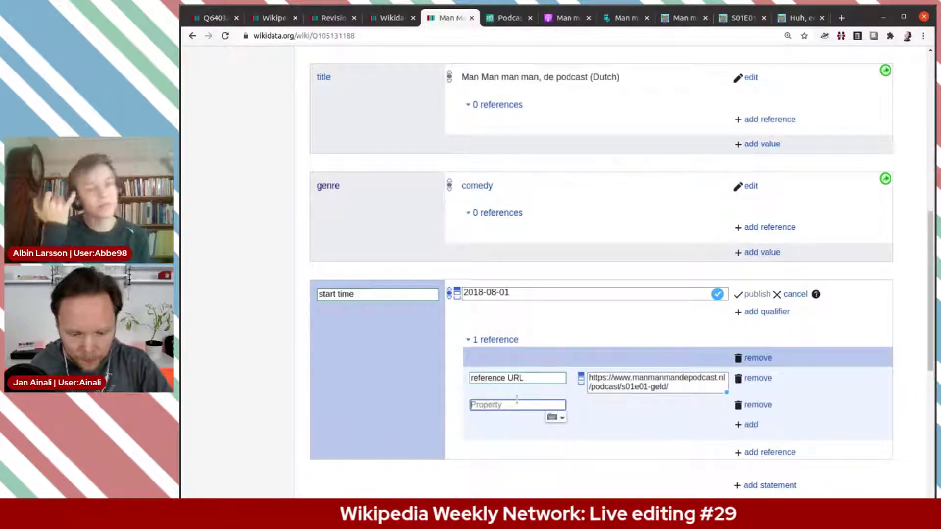
{"action": "type", "text": "retrieved"}
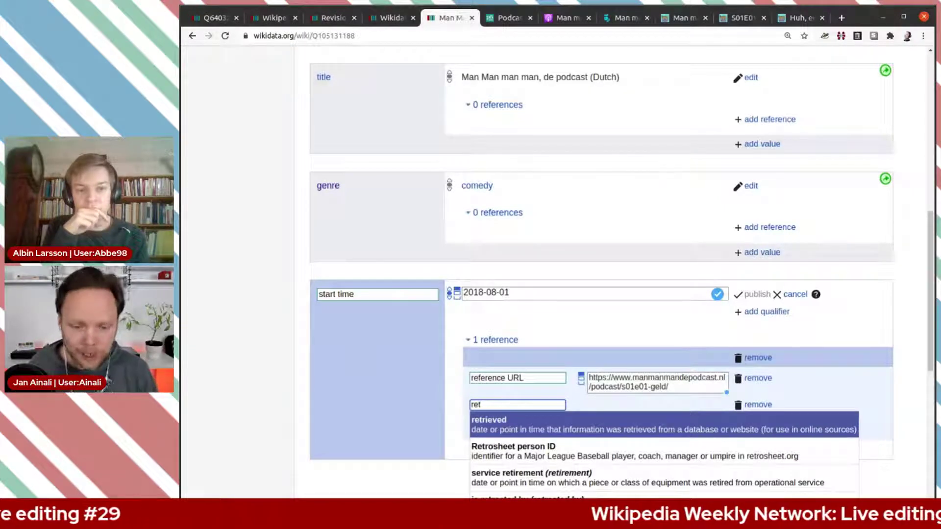
{"action": "left_click", "coordinate": [485, 427]}
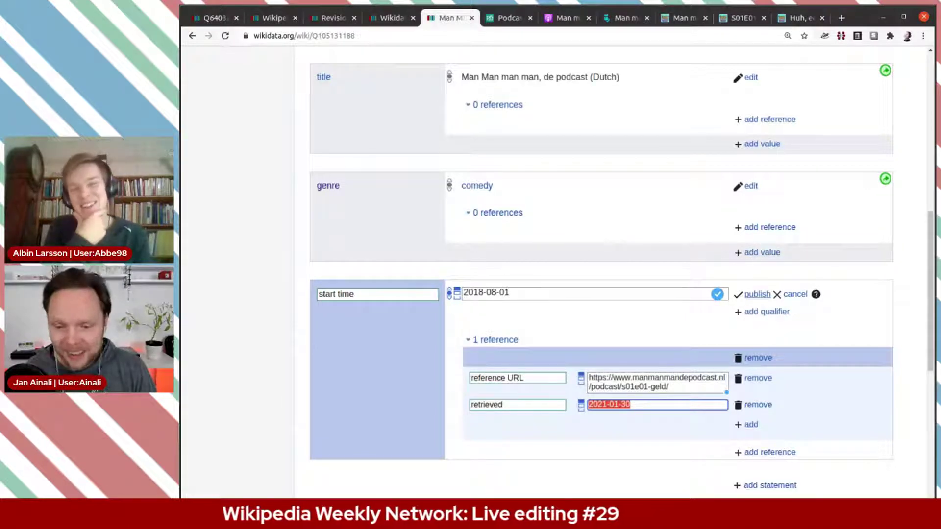
{"action": "left_click", "coordinate": [758, 296]}
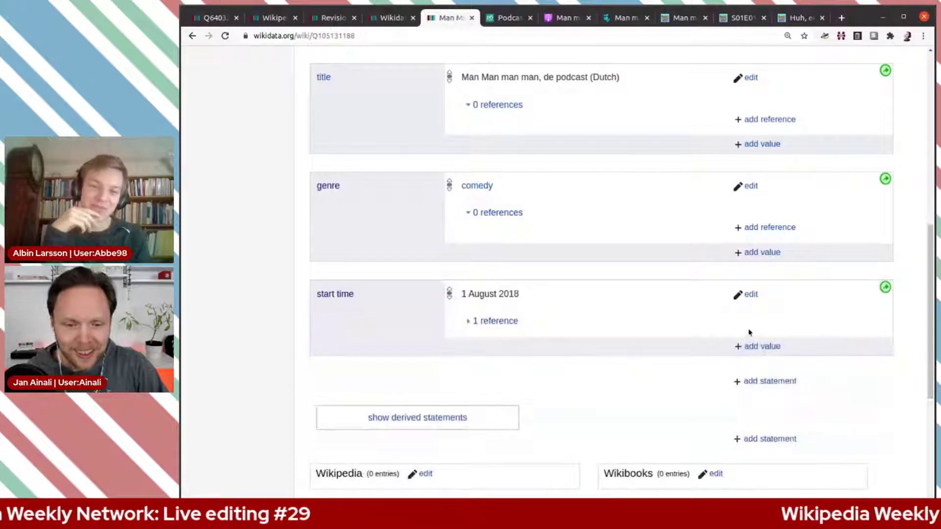
Open the Wikidata gadget preferences and examine the Wikidata-centric gadgets for the one that fills in the retrieved date
{"action": "left_click", "coordinate": [323, 19]}
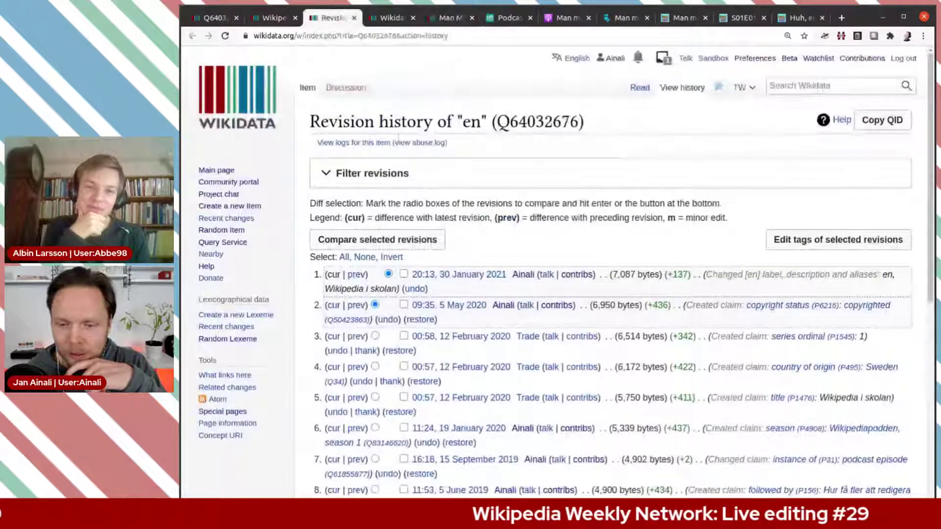
{"action": "left_click", "coordinate": [755, 58]}
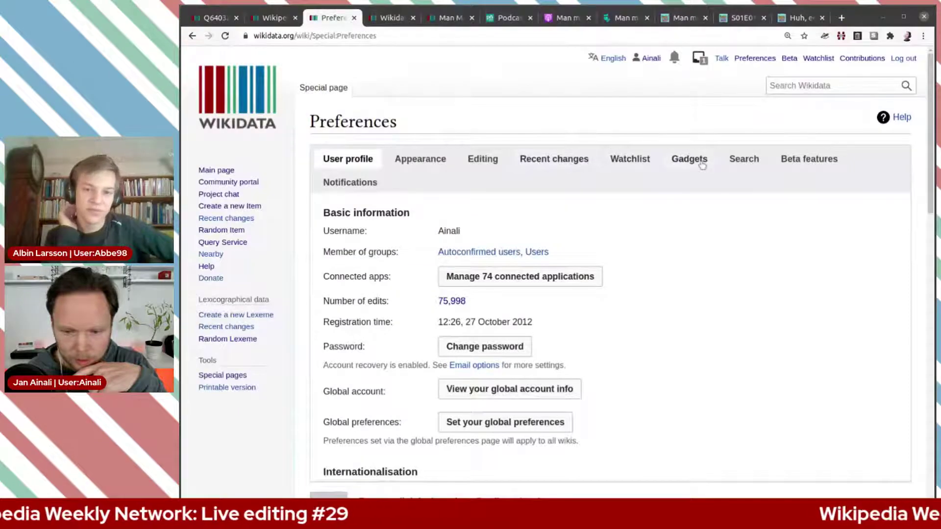
{"action": "left_click", "coordinate": [674, 168]}
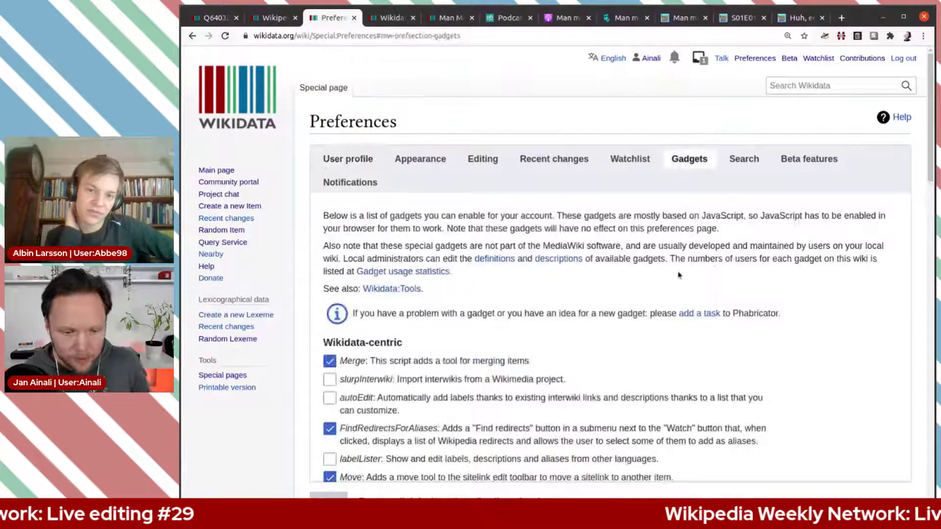
{"action": "scroll", "coordinate": [679, 275], "scroll_direction": "down", "scroll_amount": 1}
{"action": "scroll", "coordinate": [679, 275], "scroll_direction": "down", "scroll_amount": 2}
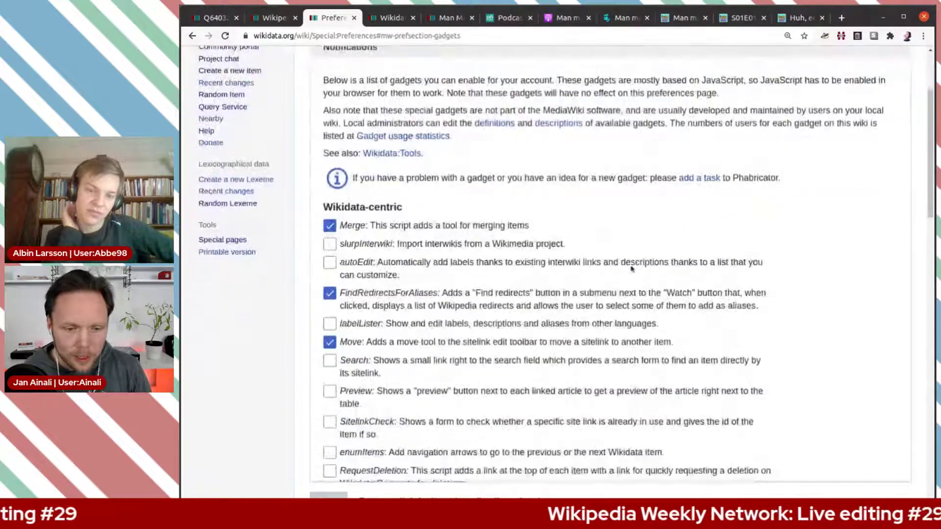
{"action": "triple_click", "coordinate": [335, 207]}
{"action": "scroll", "coordinate": [458, 230], "scroll_direction": "down", "scroll_amount": 1}
{"action": "scroll", "coordinate": [459, 231], "scroll_direction": "down", "scroll_amount": 5}
{"action": "scroll", "coordinate": [601, 207], "scroll_direction": "down", "scroll_amount": 6}
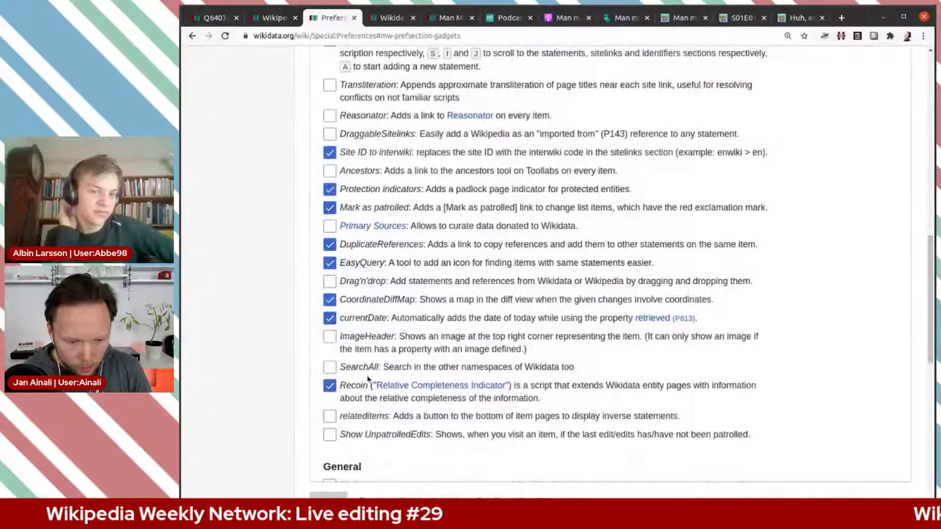
Highlight the currentDate and DuplicateReferences gadget names, and untick the DuplicateReferences and Recoin gadgets
{"action": "left_click_drag", "start_coordinate": [390, 319], "coordinate": [339, 320]}
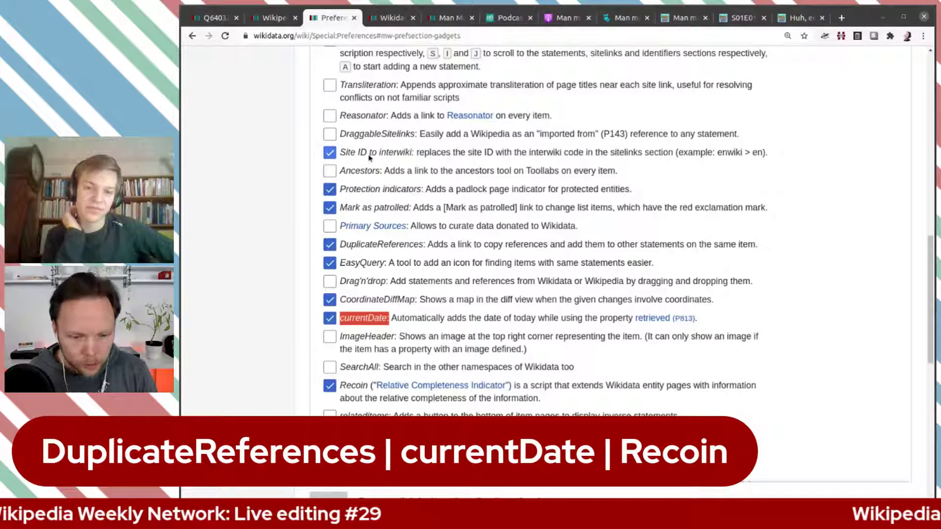
{"action": "double_click", "coordinate": [376, 245]}
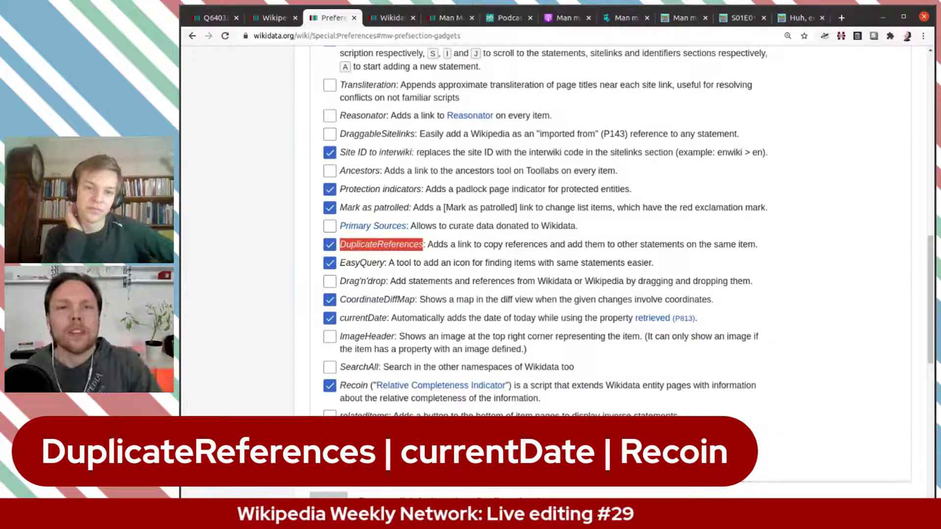
{"action": "left_click", "coordinate": [451, 249]}
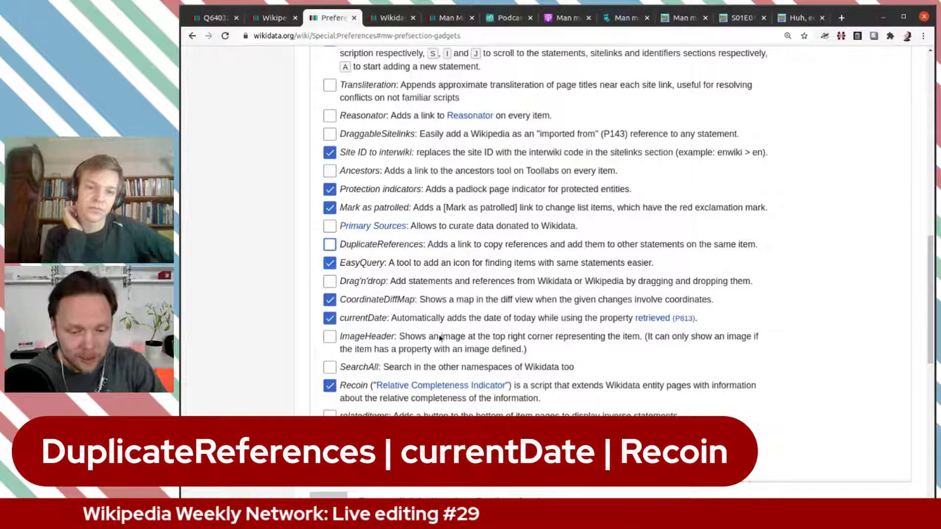
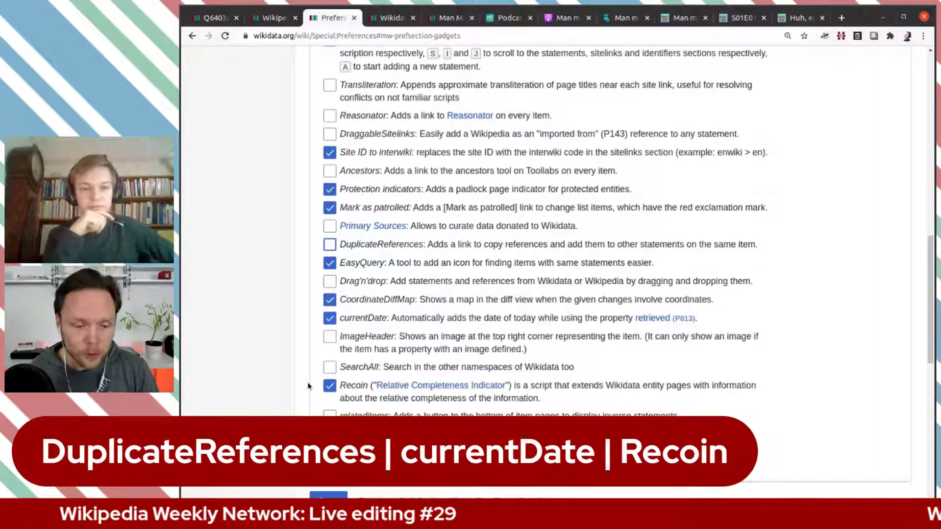
{"action": "left_click", "coordinate": [329, 387]}
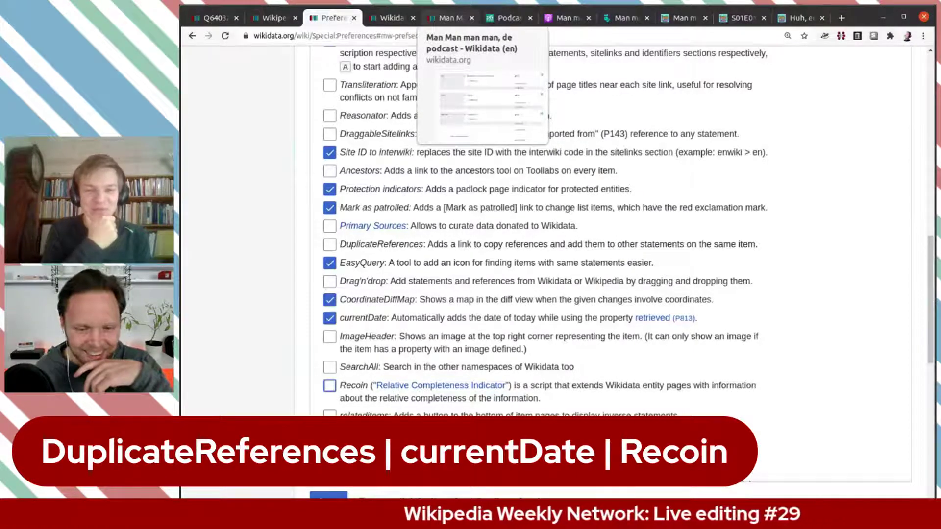
Return to the Wikidata item for "Man Man man man, de podcast" and look over its labels and statements
{"action": "left_click", "coordinate": [444, 18]}
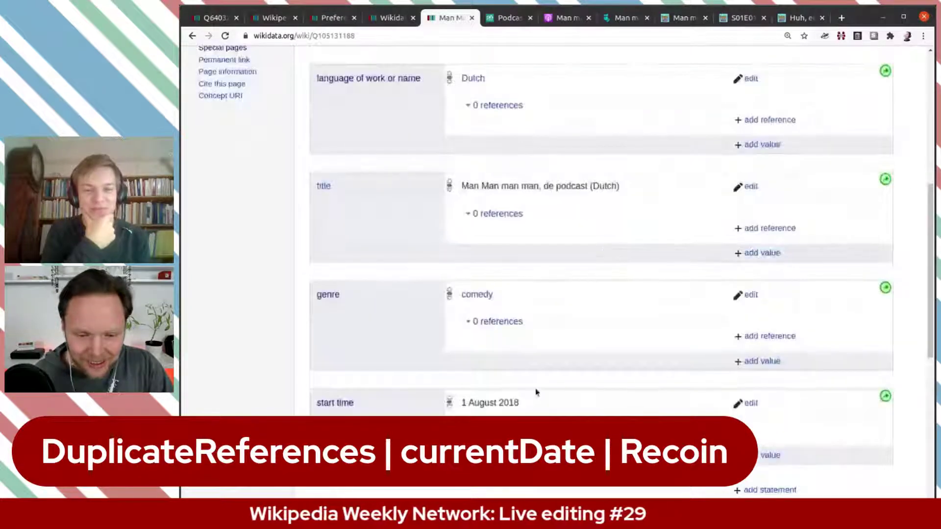
{"action": "scroll", "coordinate": [537, 402], "scroll_direction": "up", "scroll_amount": 5}
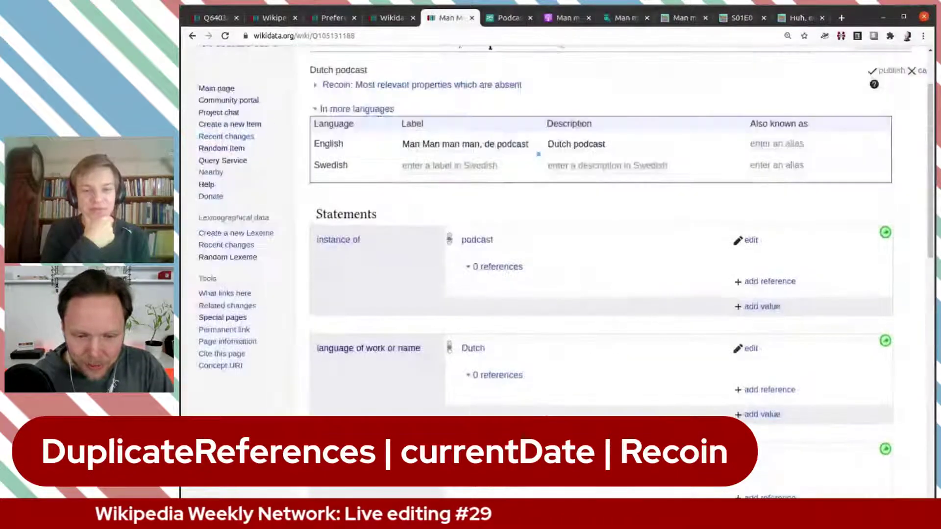
{"action": "scroll", "coordinate": [564, 255], "scroll_direction": "down", "scroll_amount": 6}
{"action": "scroll", "coordinate": [564, 255], "scroll_direction": "up", "scroll_amount": 4}
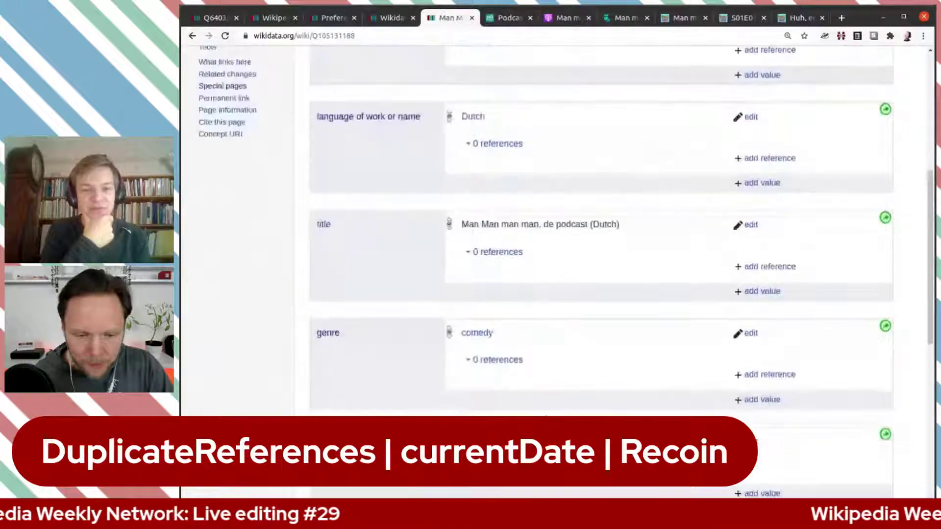
Look over the podcast item's statements, labels and descriptions, going back to the Recoin section in the item's heading
{"action": "scroll", "coordinate": [564, 255], "scroll_direction": "up", "scroll_amount": 1}
{"action": "scroll", "coordinate": [564, 255], "scroll_direction": "down", "scroll_amount": 3}
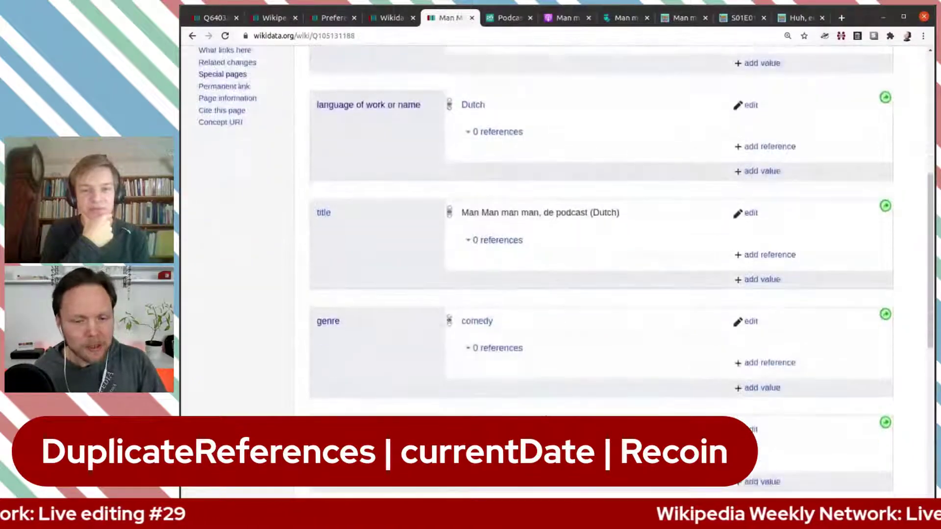
{"action": "scroll", "coordinate": [563, 255], "scroll_direction": "down", "scroll_amount": 1}
{"action": "scroll", "coordinate": [564, 255], "scroll_direction": "up", "scroll_amount": 2}
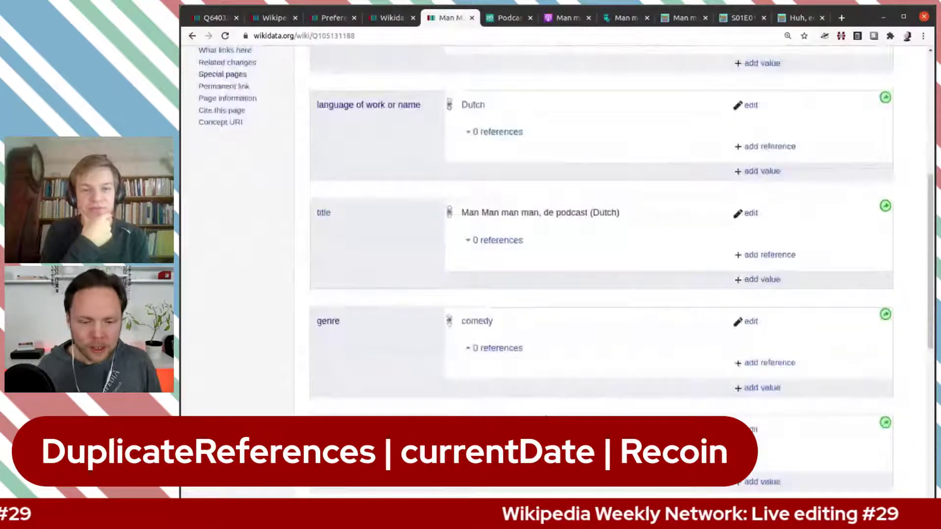
{"action": "scroll", "coordinate": [564, 255], "scroll_direction": "up", "scroll_amount": 1}
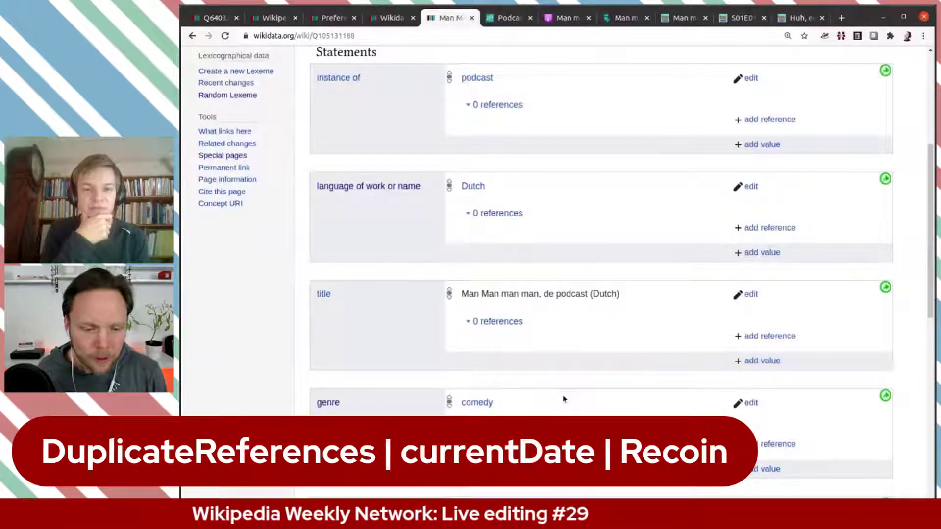
{"action": "scroll", "coordinate": [583, 231], "scroll_direction": "up", "scroll_amount": 2}
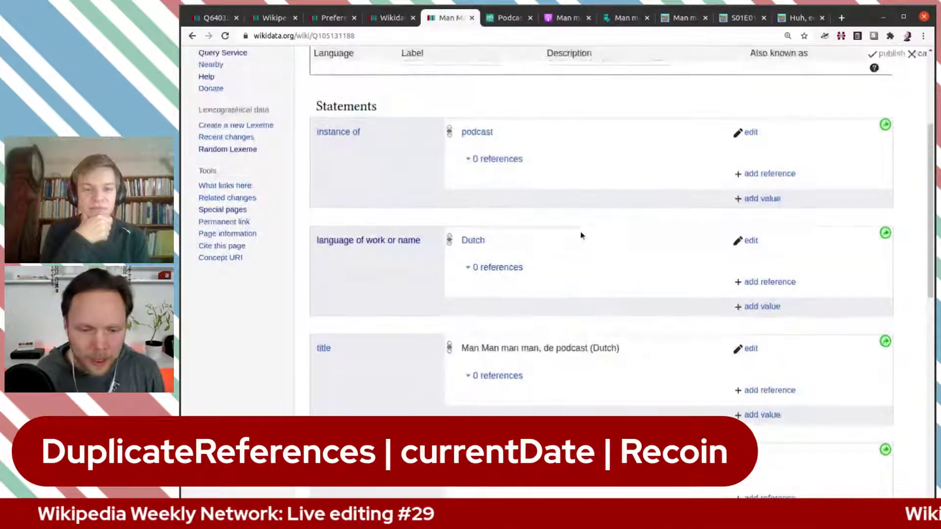
{"action": "scroll", "coordinate": [580, 235], "scroll_direction": "up", "scroll_amount": 2}
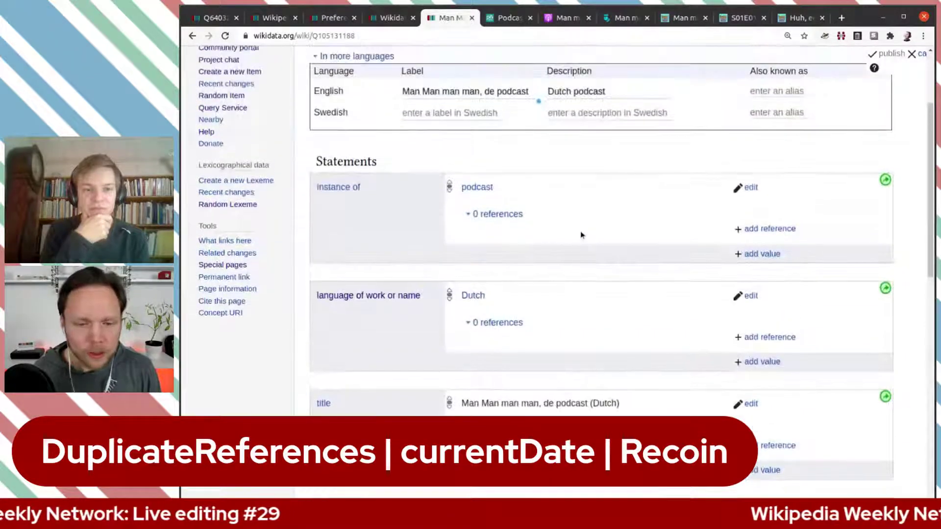
{"action": "scroll", "coordinate": [581, 235], "scroll_direction": "up", "scroll_amount": 1}
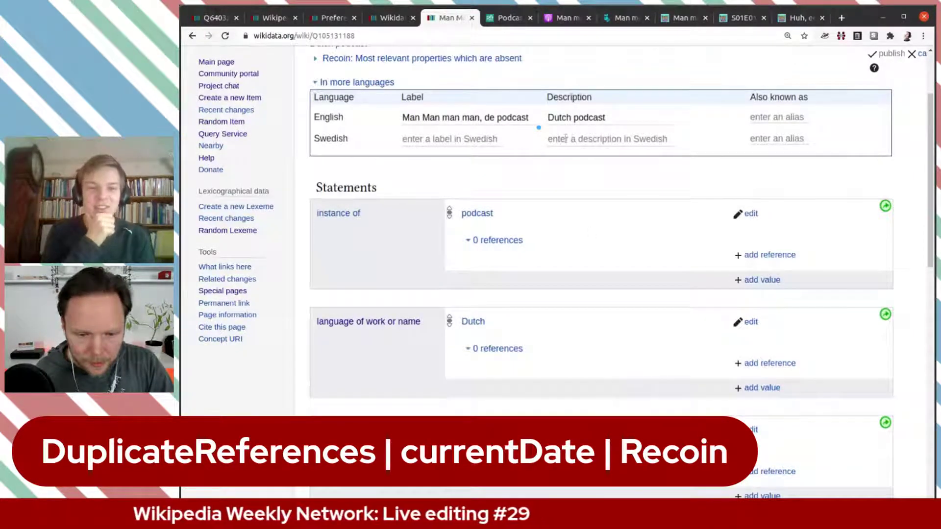
{"action": "scroll", "coordinate": [565, 139], "scroll_direction": "up", "scroll_amount": 3}
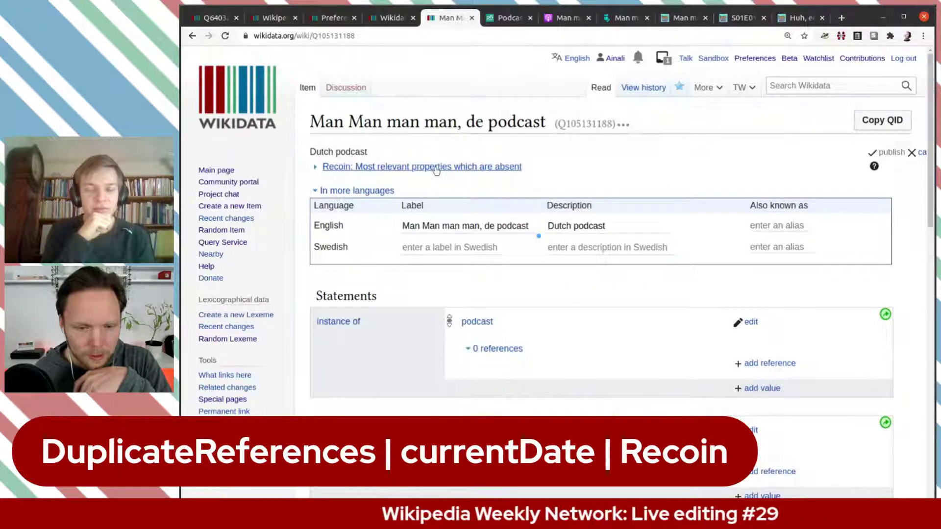
Tick the Recoin gadget in the Wikidata preferences again and return to the podcast's item
{"action": "left_click", "coordinate": [327, 16]}
{"action": "left_click", "coordinate": [345, 388]}
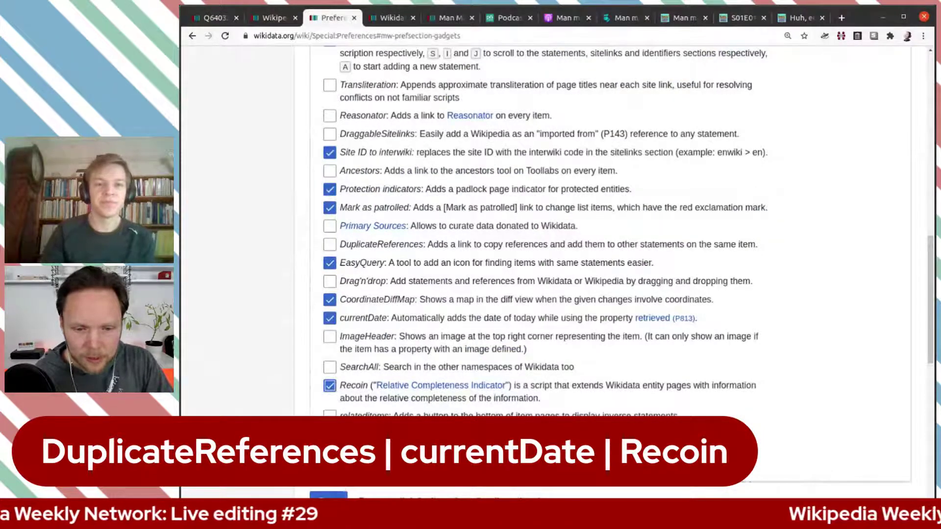
{"action": "left_click", "coordinate": [443, 17]}
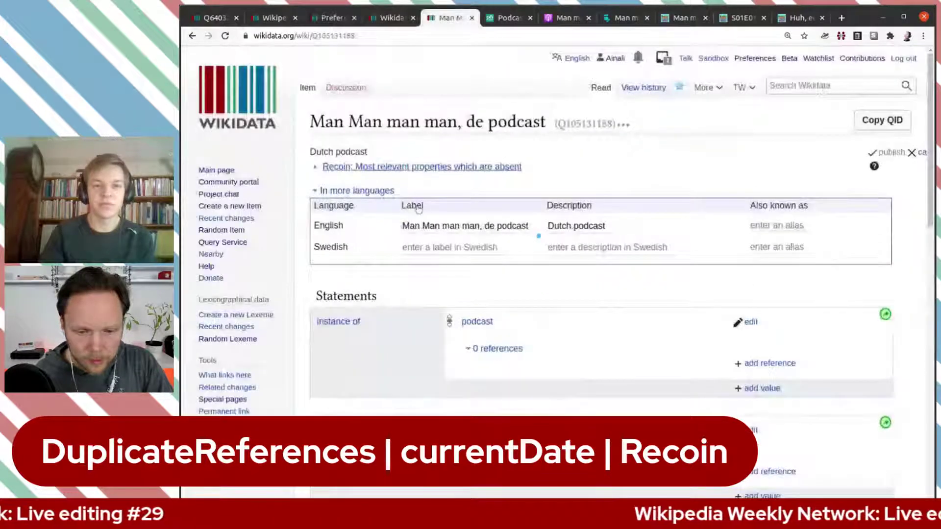
Cancel the open editing of the item's labels and descriptions and reload the item page
{"action": "scroll", "coordinate": [441, 173], "scroll_direction": "down", "scroll_amount": 3}
{"action": "scroll", "coordinate": [495, 183], "scroll_direction": "up", "scroll_amount": 3}
{"action": "scroll", "coordinate": [710, 196], "scroll_direction": "down", "scroll_amount": 3}
{"action": "scroll", "coordinate": [711, 189], "scroll_direction": "up", "scroll_amount": 3}
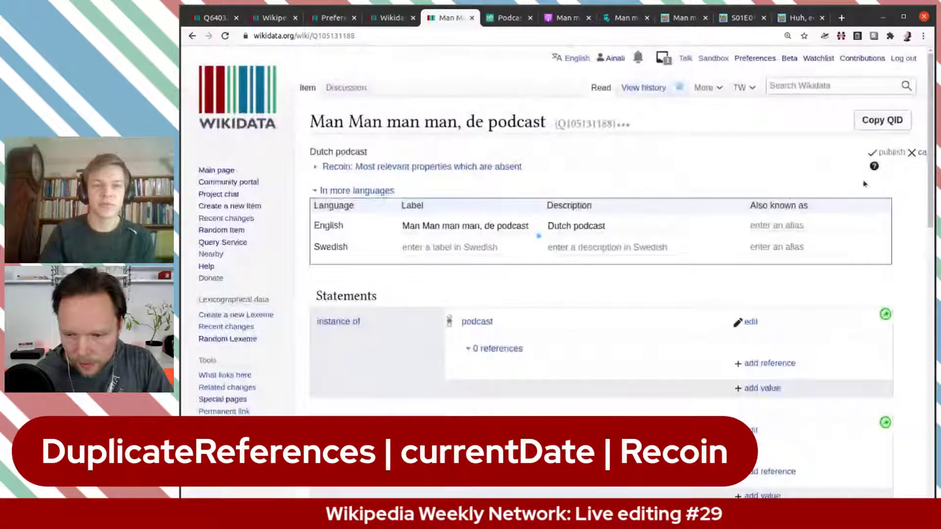
{"action": "left_click", "coordinate": [922, 154]}
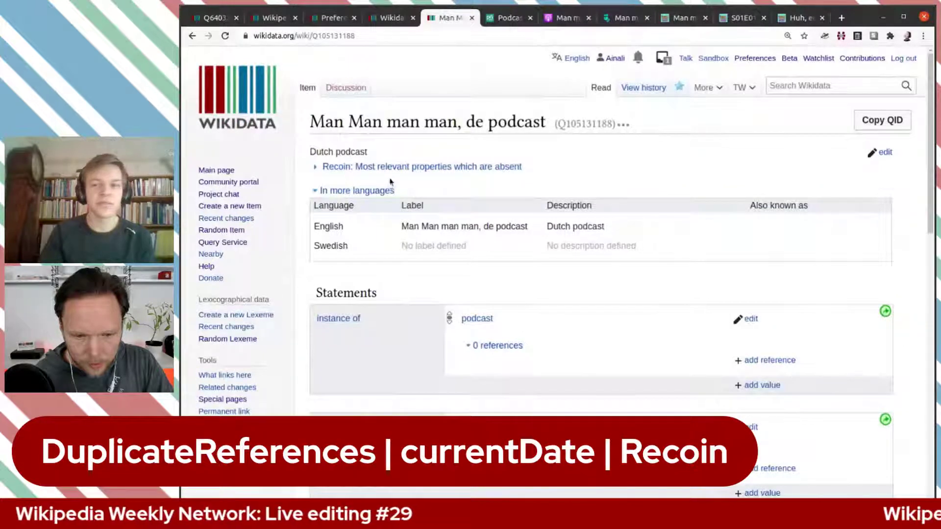
{"action": "left_click", "coordinate": [226, 36]}
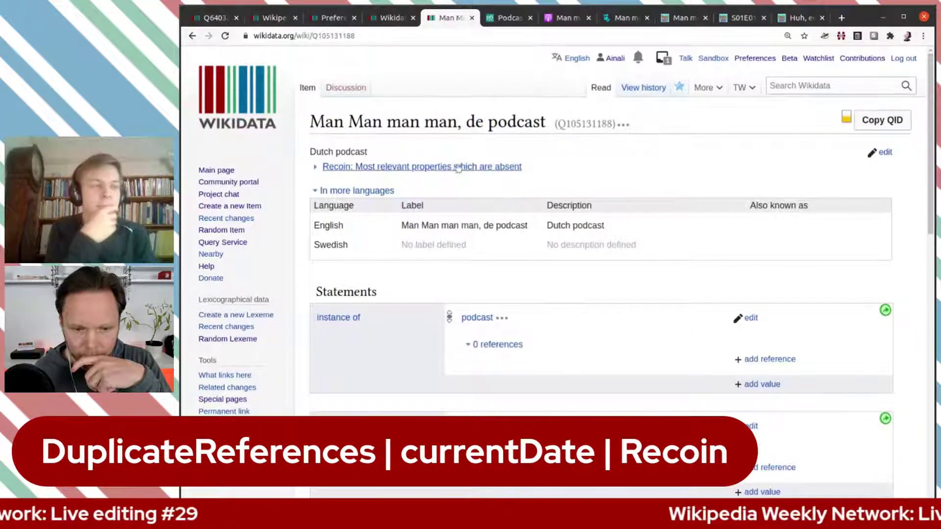
Expand Recoin's list of most relevant absent properties, examine all its entries, and collapse the list
{"action": "left_click", "coordinate": [468, 168]}
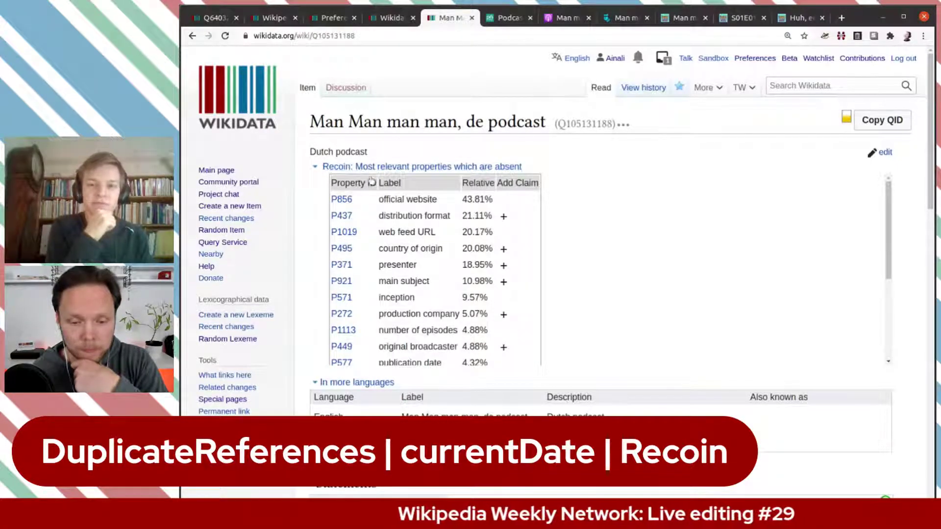
{"action": "scroll", "coordinate": [435, 246], "scroll_direction": "down", "scroll_amount": 3}
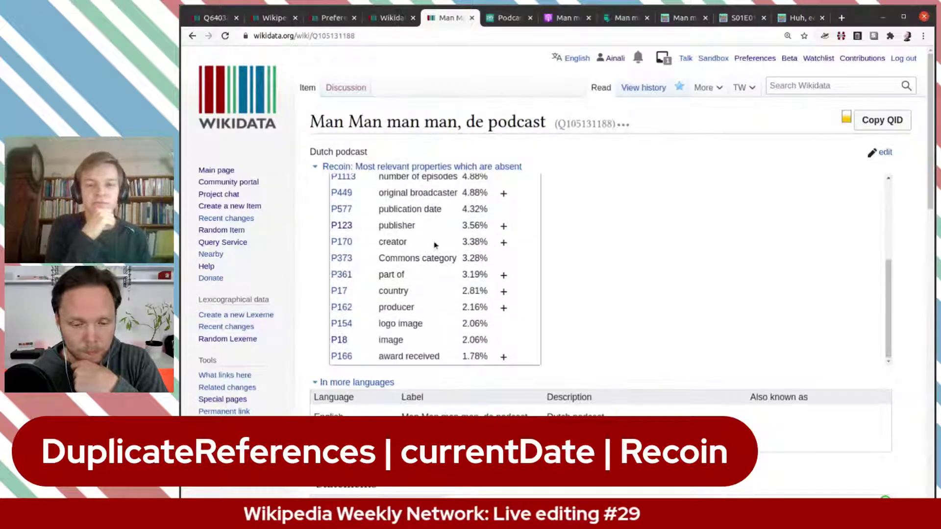
{"action": "scroll", "coordinate": [436, 245], "scroll_direction": "up", "scroll_amount": 3}
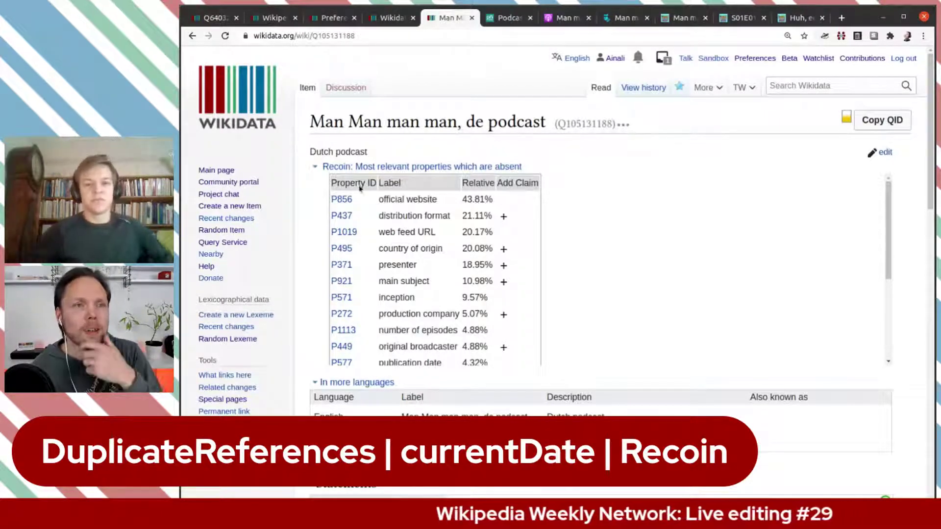
{"action": "left_click", "coordinate": [395, 168]}
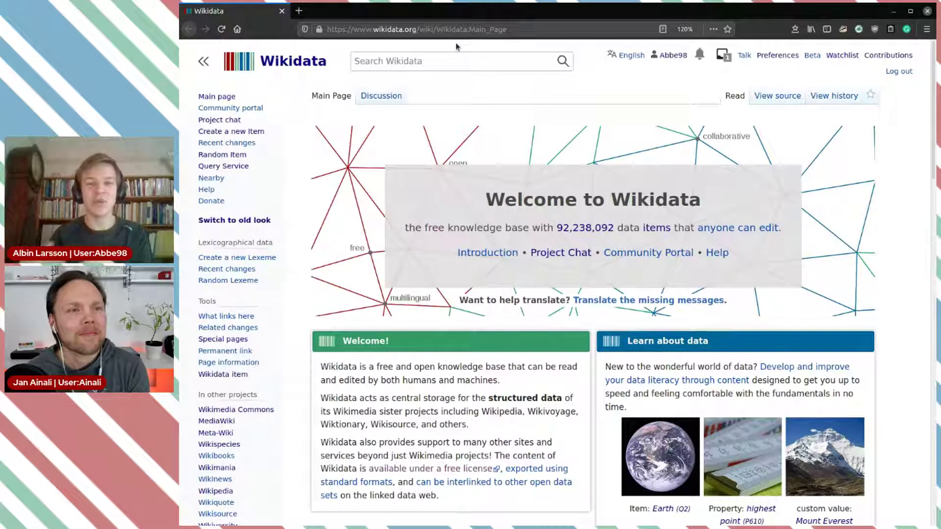
Open the Wikidata Query Service at query.wikidata.org and enlarge the page to 150%
{"action": "left_click", "coordinate": [463, 31]}
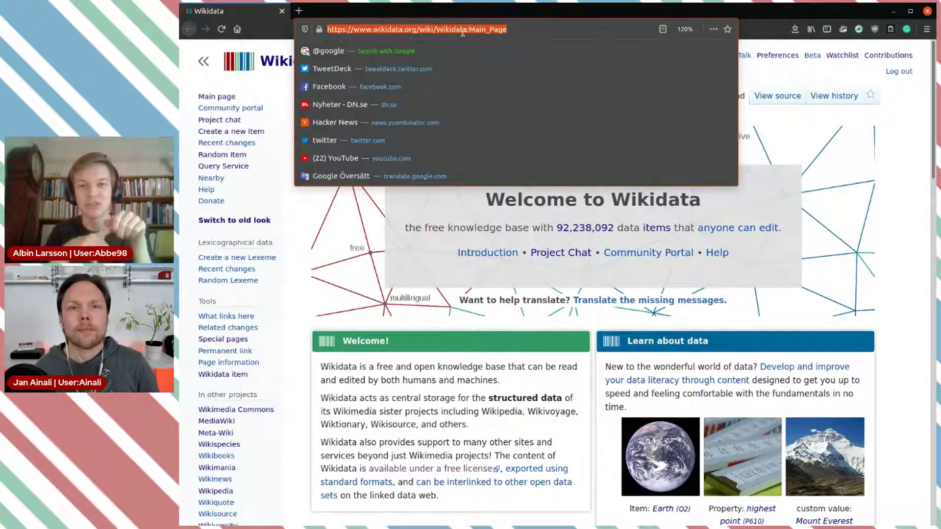
{"action": "type", "text": "query.wikidata.org/"}
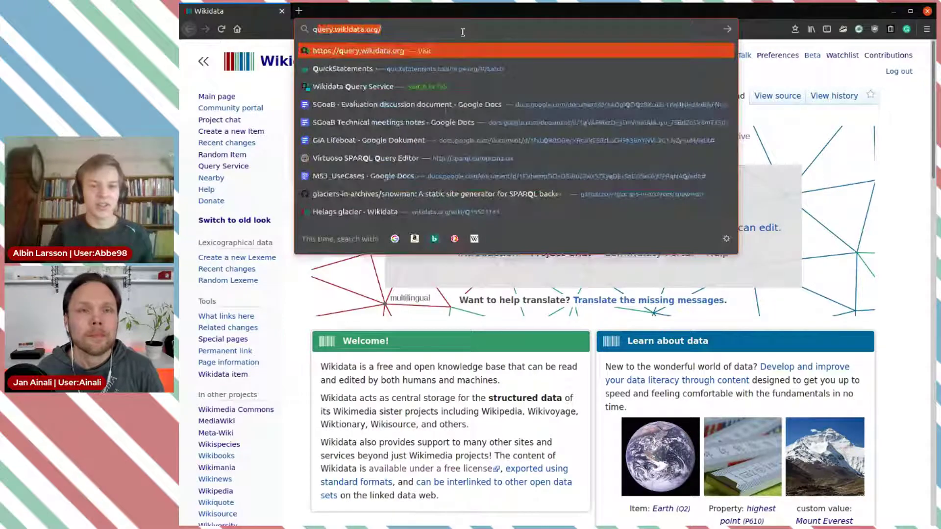
{"action": "key", "text": "Return"}
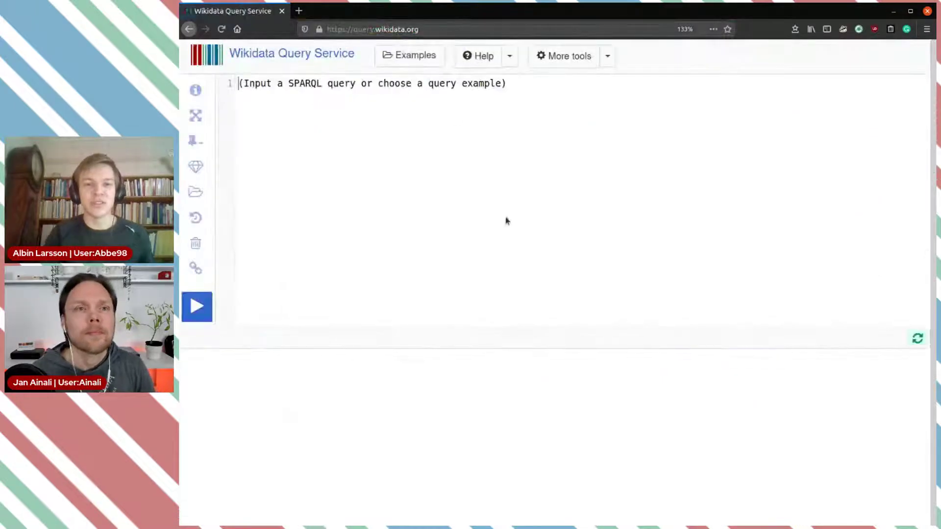
{"action": "key", "text": "ctrl+plus"}
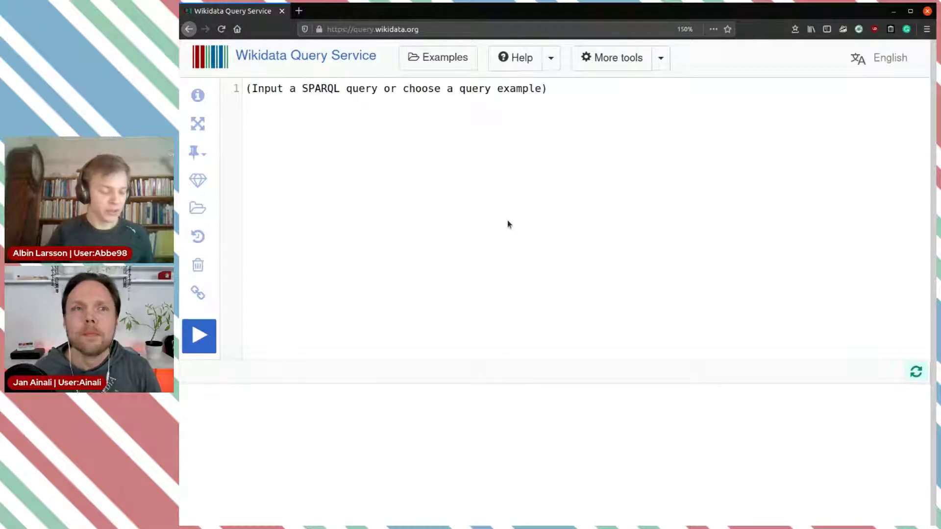
Start a query with SELECT * and insert the suggested SELECT * WHERE { } template
{"action": "type", "text": "SELE"}
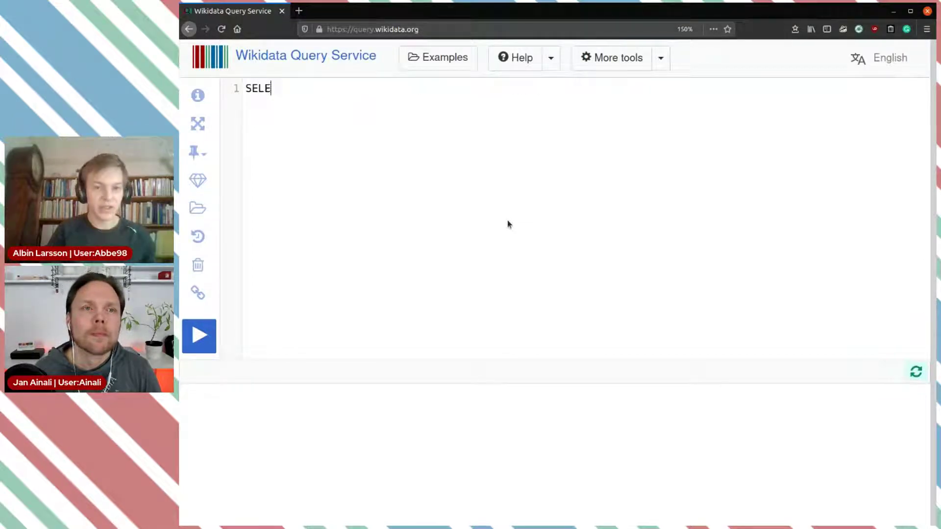
{"action": "type", "text": "CT *"}
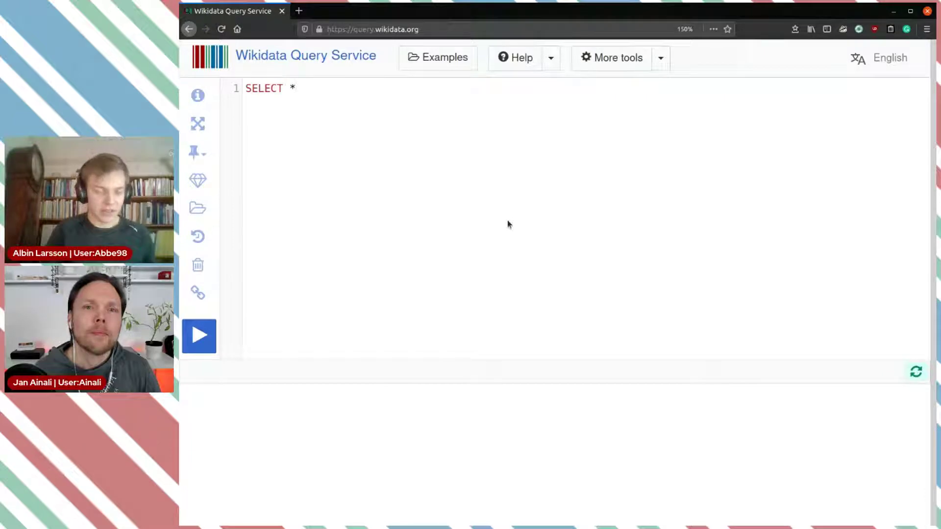
{"action": "key", "text": "ctrl+space"}
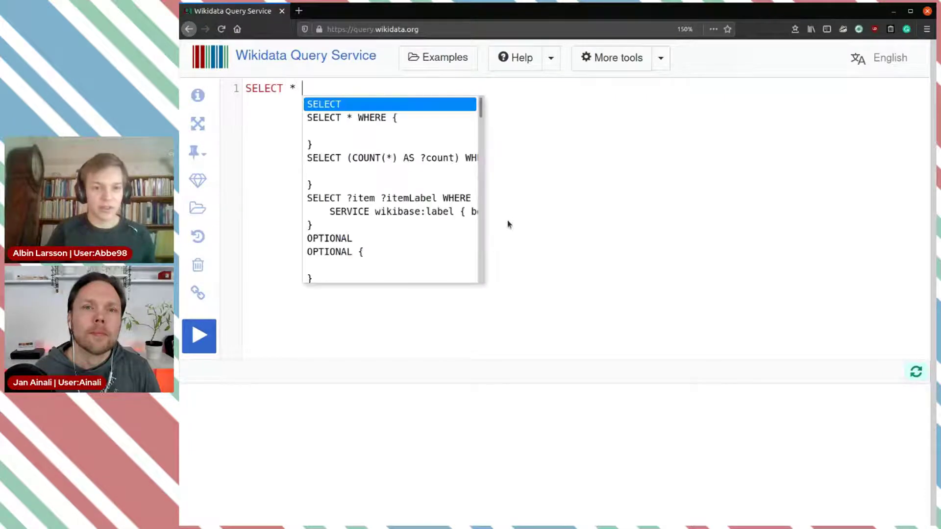
{"action": "key", "text": "Return"}
Delete the duplicate SELECT * in front of the template and indent the empty line inside the WHERE braces
{"action": "key", "text": "Up"}
{"action": "key", "text": "Up"}
{"action": "key", "text": "Home"}
{"action": "key", "text": "ctrl+shift+Right"}
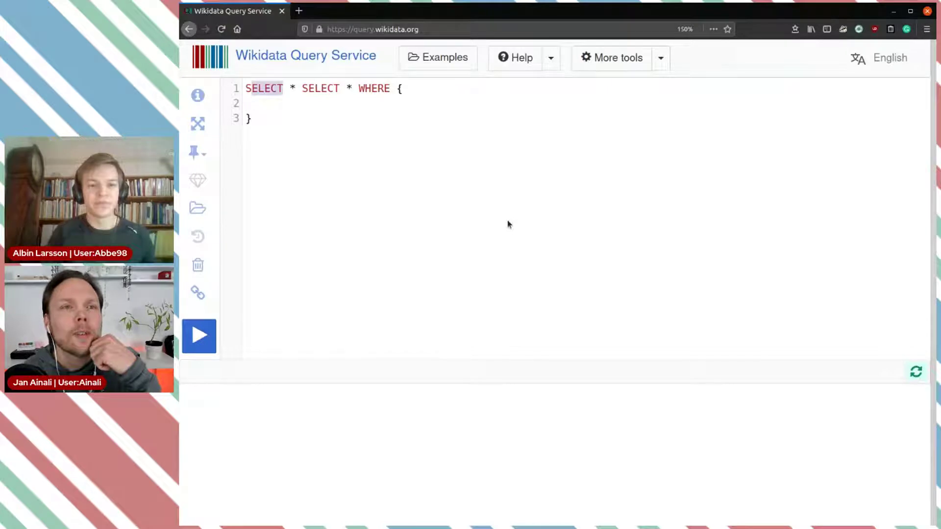
{"action": "key", "text": "BackSpace"}
{"action": "key", "text": "ctrl+shift+Right"}
{"action": "key", "text": "ctrl+shift+Right"}
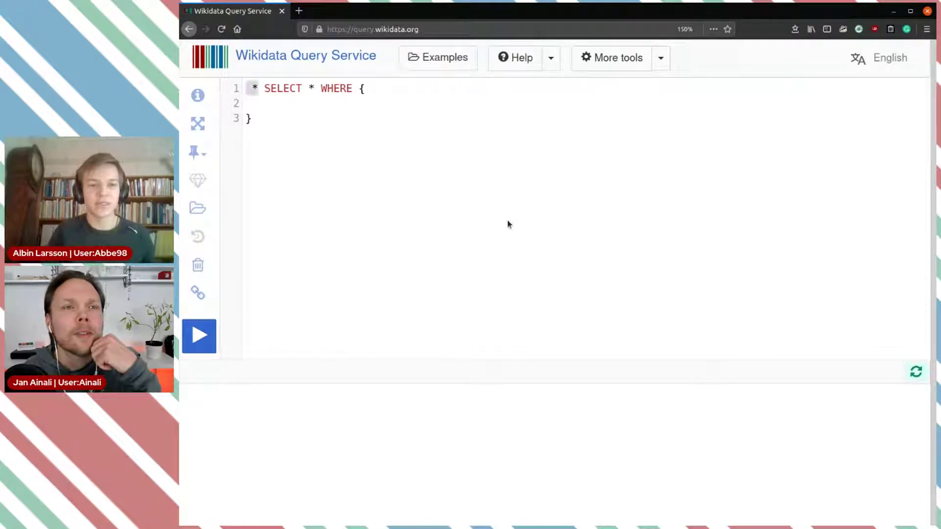
{"action": "key", "text": "Left"}
{"action": "key", "text": "Delete"}
{"action": "key", "text": "Delete"}
{"action": "key", "text": "Delete"}
{"action": "key", "text": "Down"}
{"action": "key", "text": "Tab"}
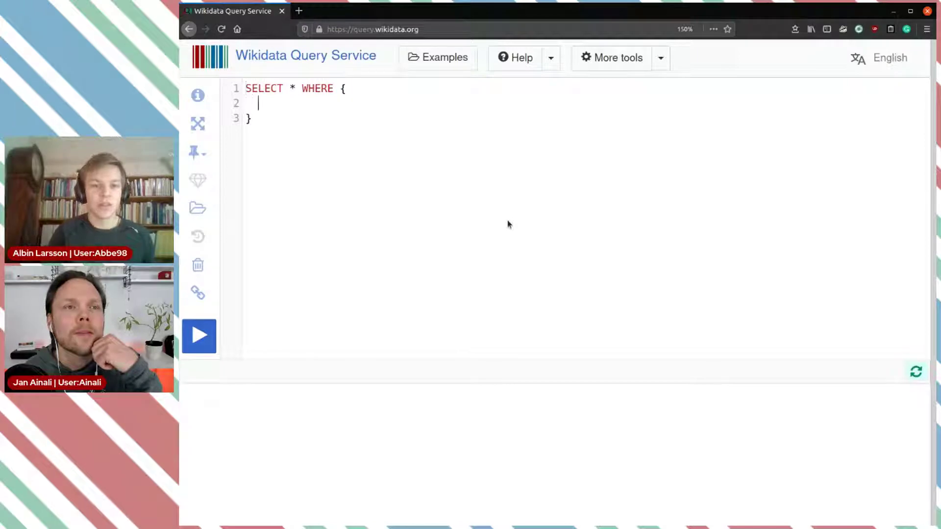
{"action": "type", "text": "wd"}
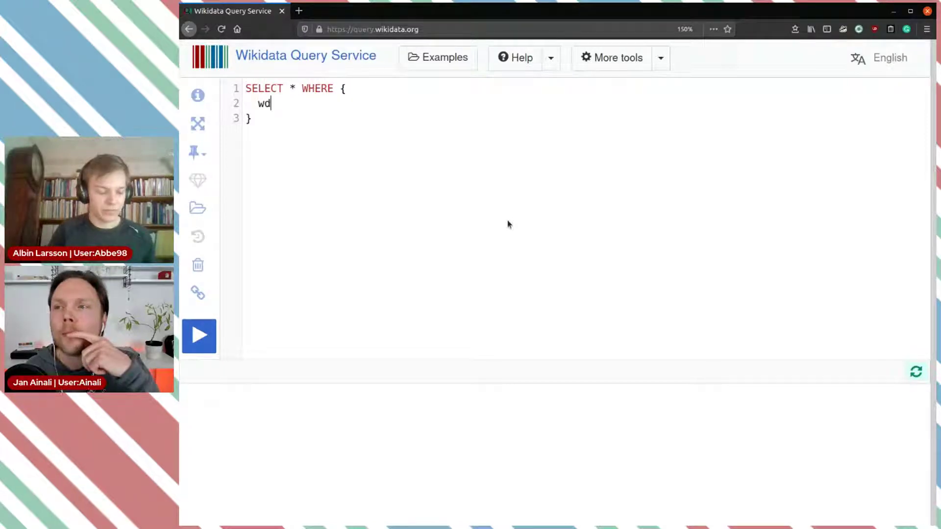
{"action": "key", "text": "BackSpace"}
{"action": "key", "text": "BackSpace"}
Start a triple inside the WHERE braces with the variable ?item and the instance of property as wdt:P31
{"action": "type", "text": "?"}
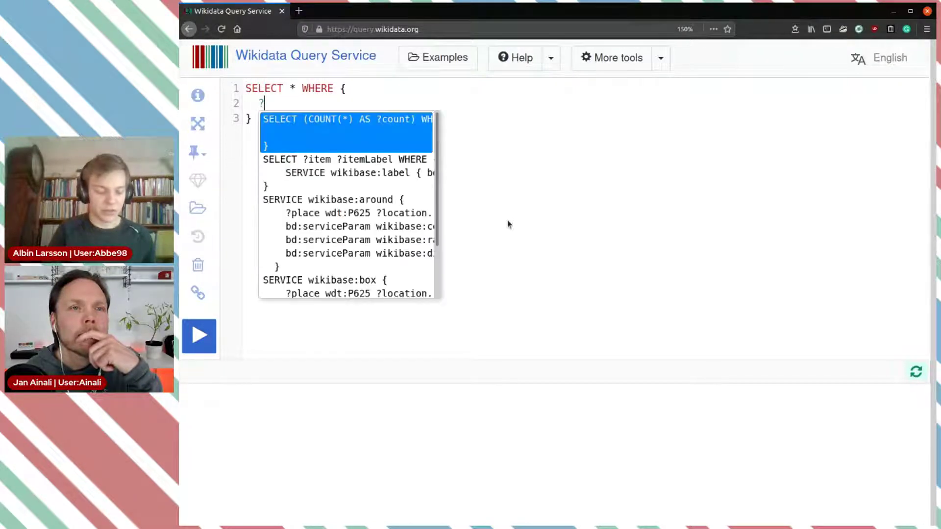
{"action": "type", "text": "item "}
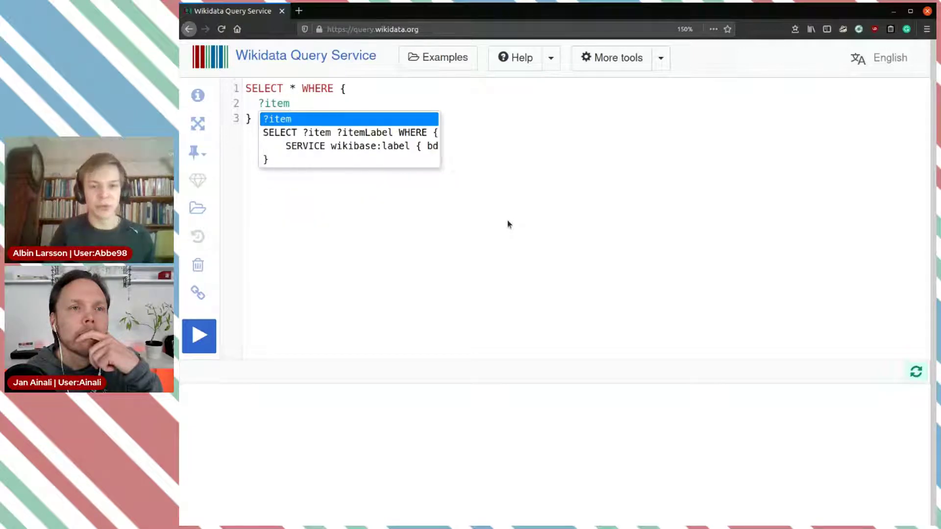
{"action": "type", "text": "wd"}
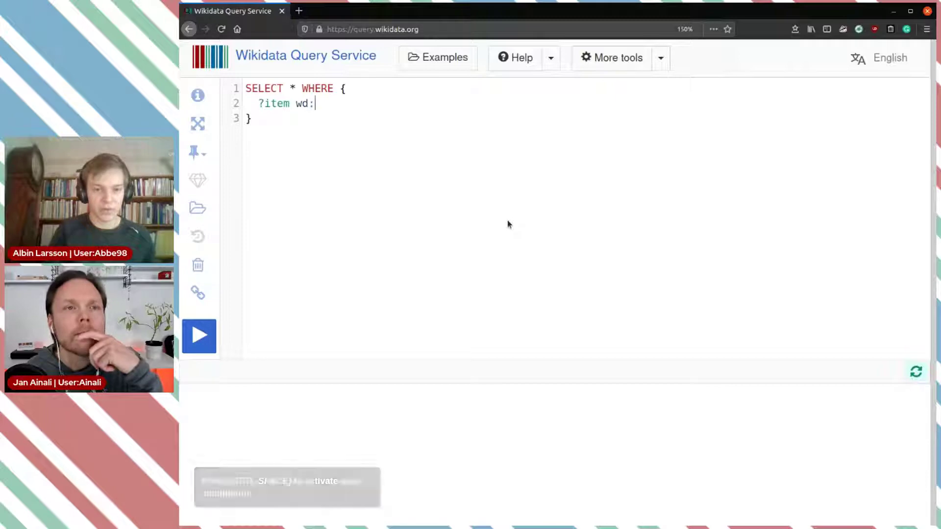
{"action": "type", "text": "t:"}
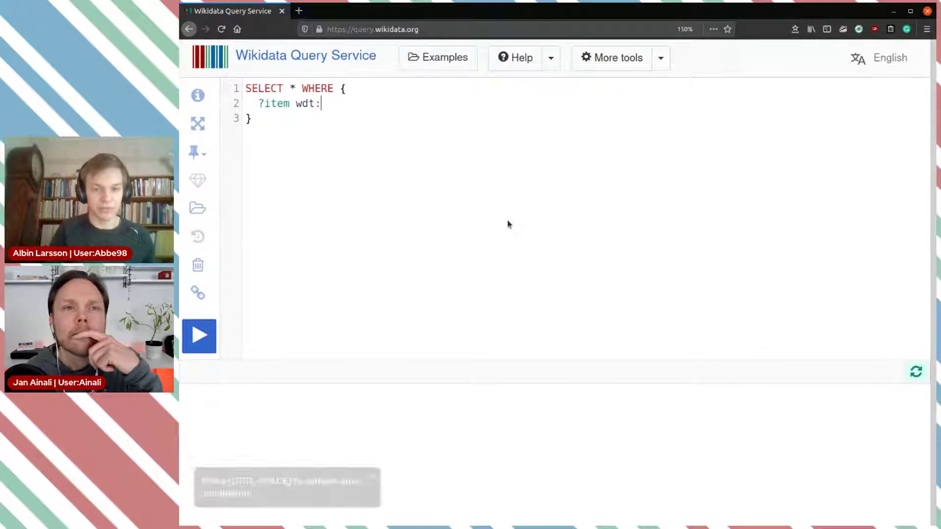
{"action": "type", "text": "insta"}
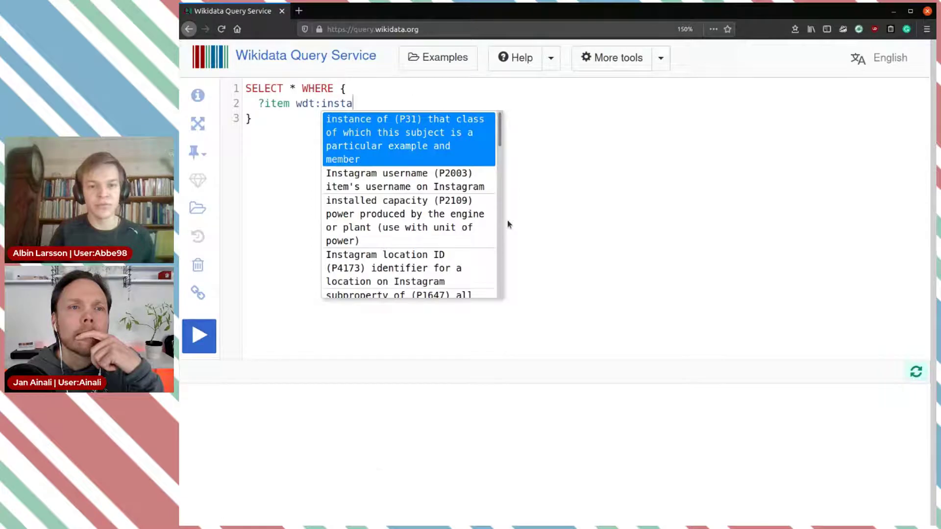
{"action": "key", "text": "Return"}
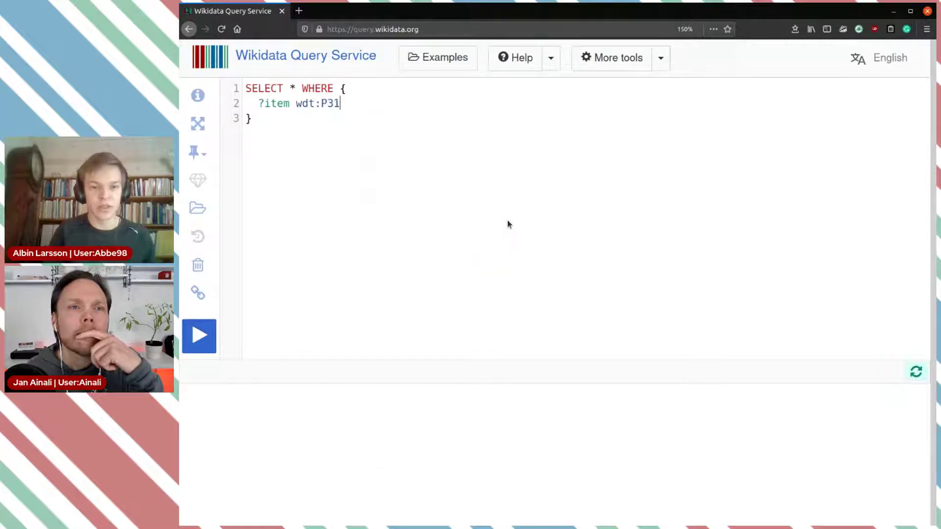
Extend the property path with /wdt:P279* to include any depth of the subclass of property
{"action": "type", "text": "/"}
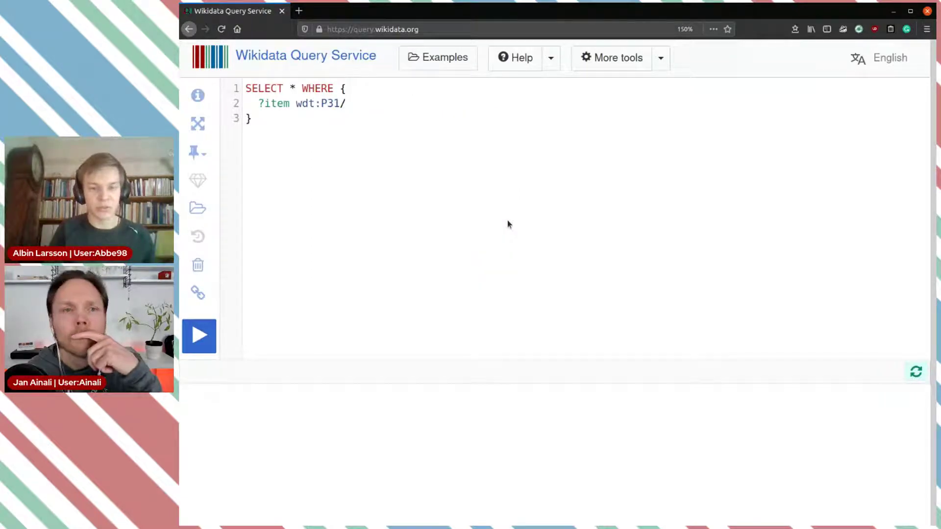
{"action": "key", "text": "ctrl+space"}
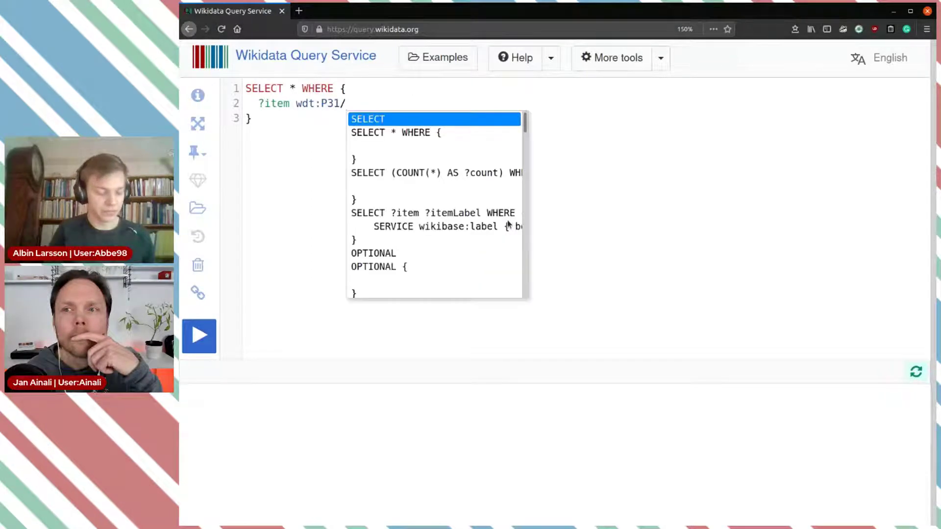
{"action": "type", "text": "wdt:"}
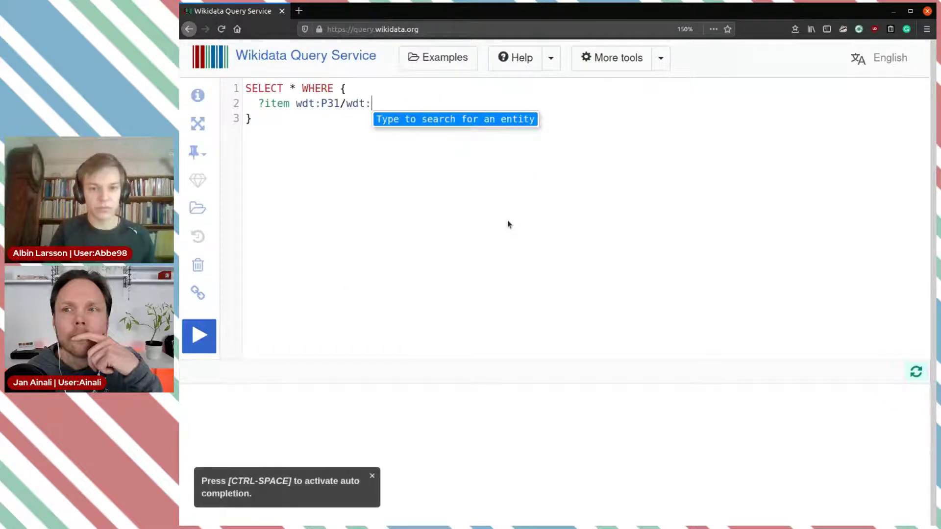
{"action": "type", "text": "sub"}
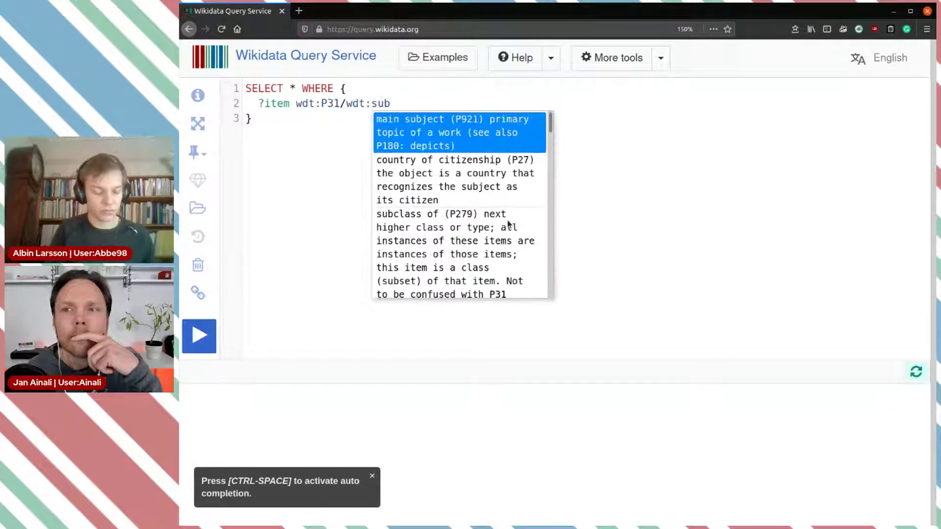
{"action": "type", "text": "clas"}
{"action": "key", "text": "Return"}
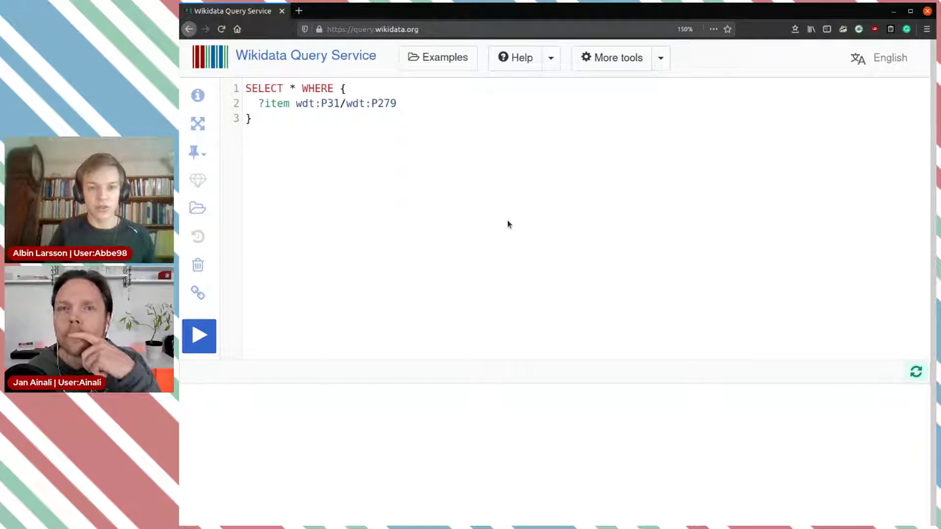
{"action": "type", "text": "* "}
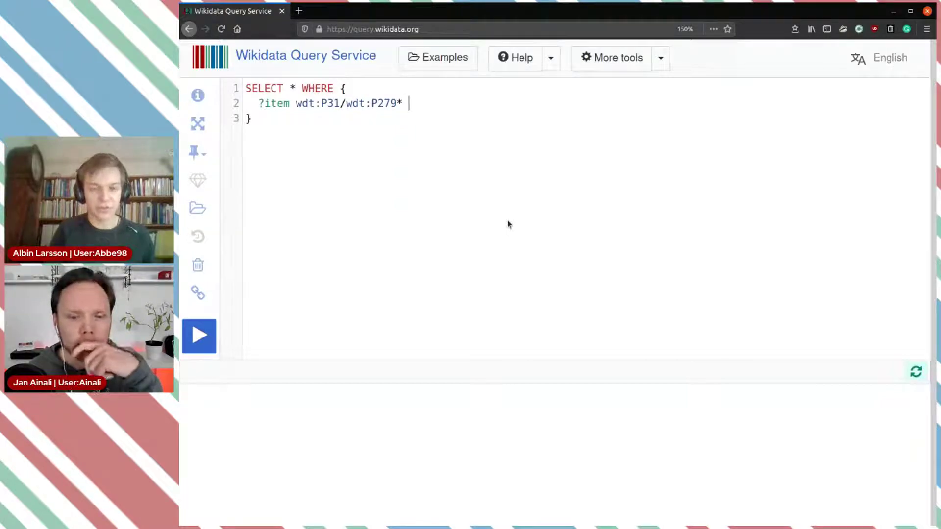
Complete the triple with the glacier item wd:Q35666 and a period, add two new lines, and run the query
{"action": "type", "text": "wd:"}
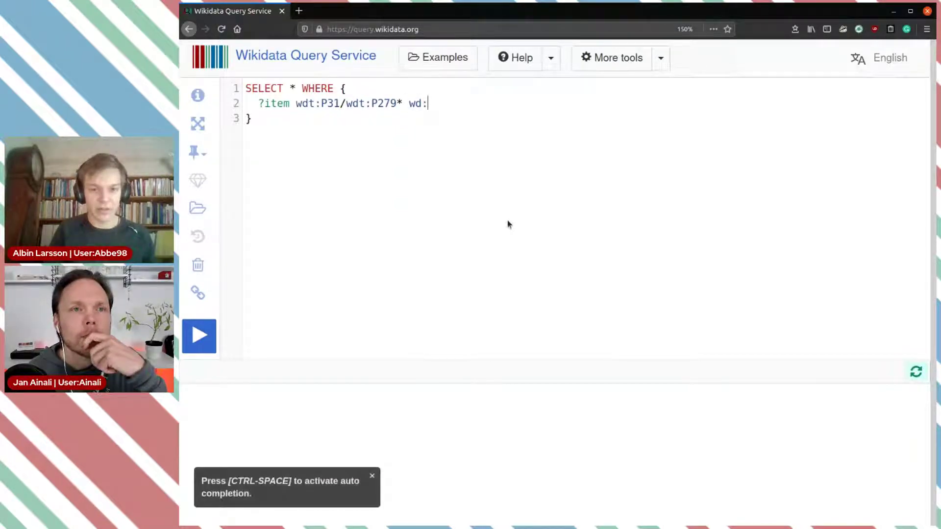
{"action": "type", "text": "gl"}
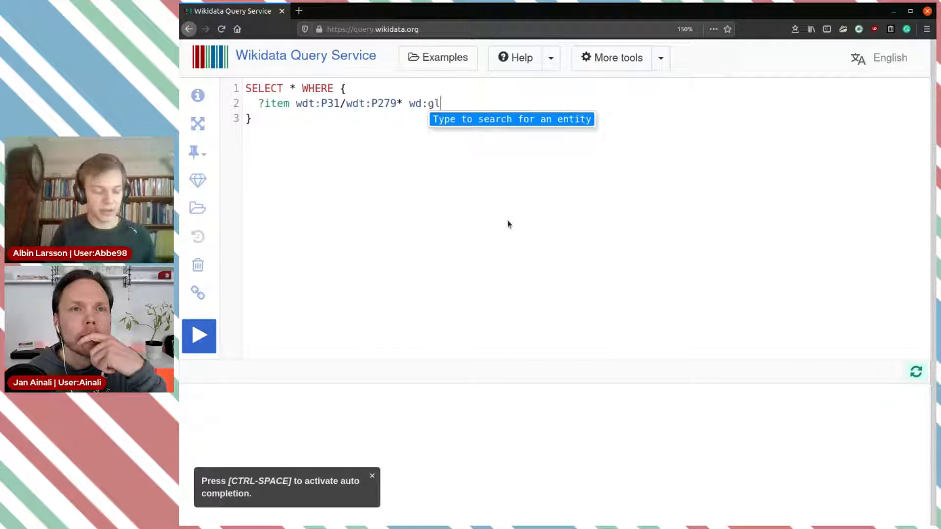
{"action": "type", "text": "a"}
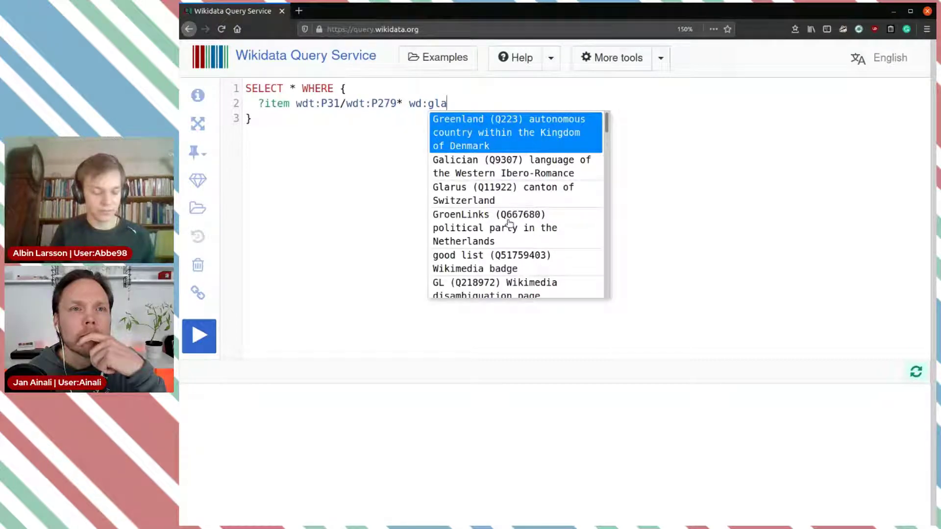
{"action": "type", "text": "ciers"}
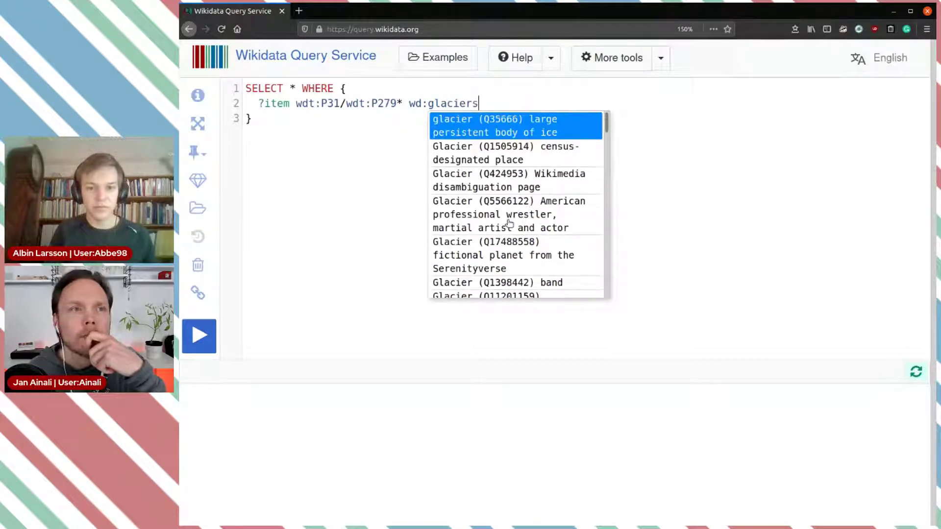
{"action": "key", "text": "BackSpace"}
{"action": "key", "text": "Return"}
{"action": "type", "text": "."}
{"action": "key", "text": "Return"}
{"action": "key", "text": "Return"}
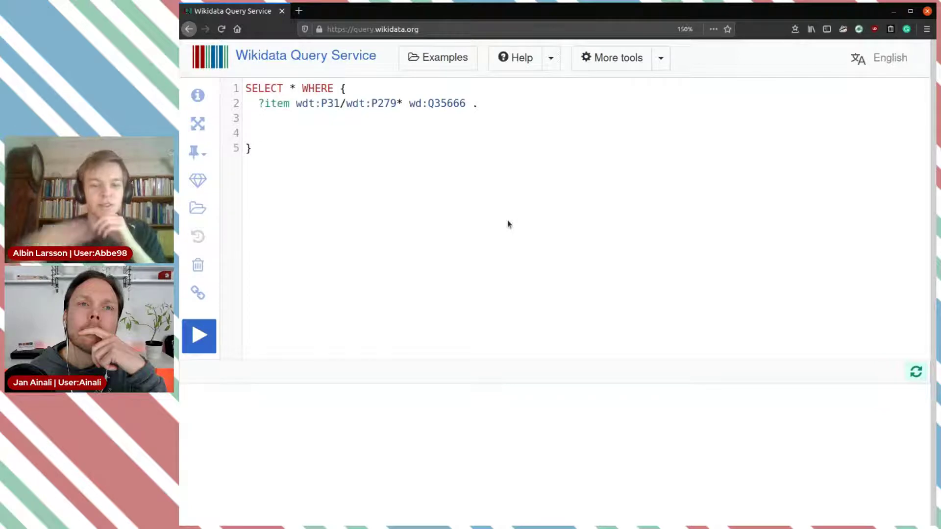
{"action": "left_click", "coordinate": [203, 339]}
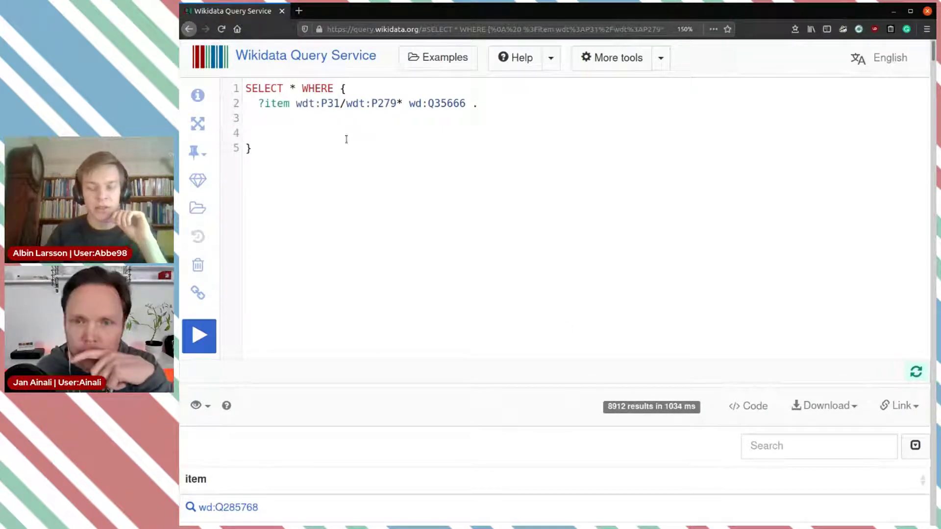
Start a second triple on line 4 with ?property wikibase:claim
{"action": "type", "text": "?"}
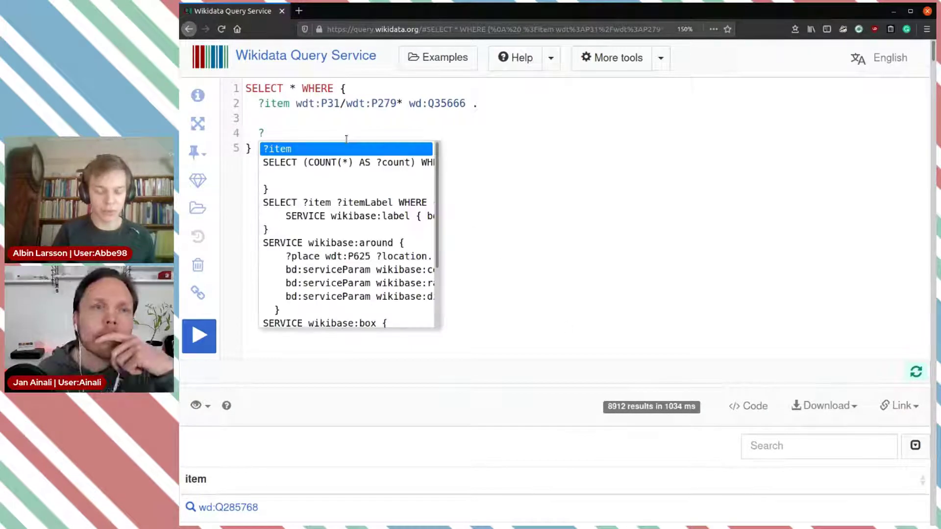
{"action": "type", "text": "prop"}
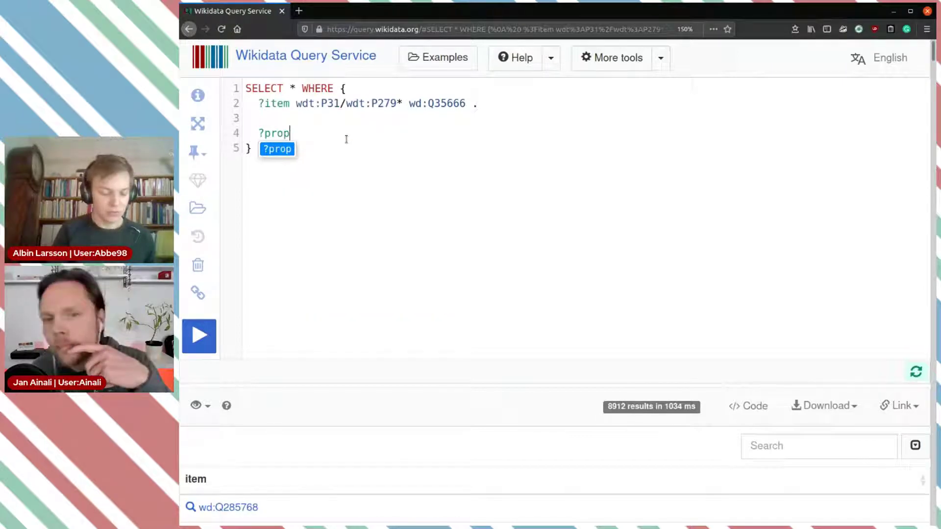
{"action": "type", "text": "er"}
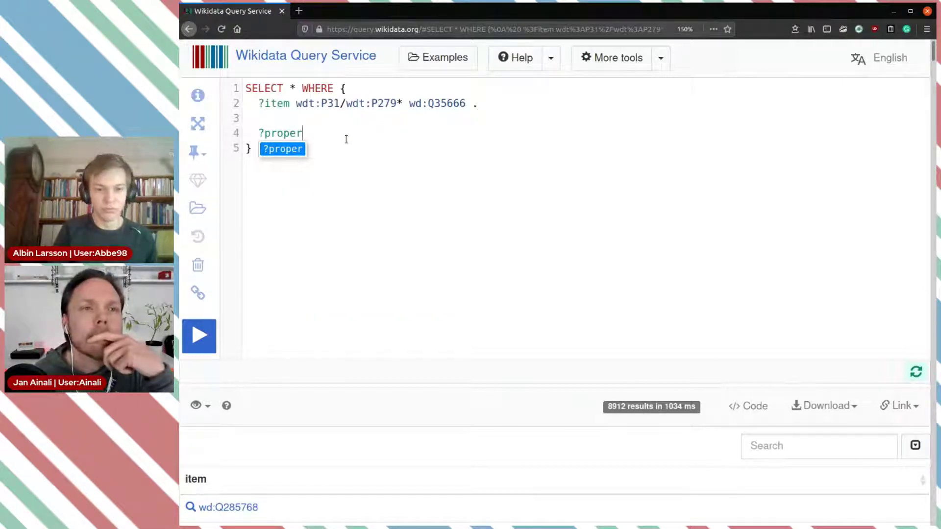
{"action": "type", "text": "ty "}
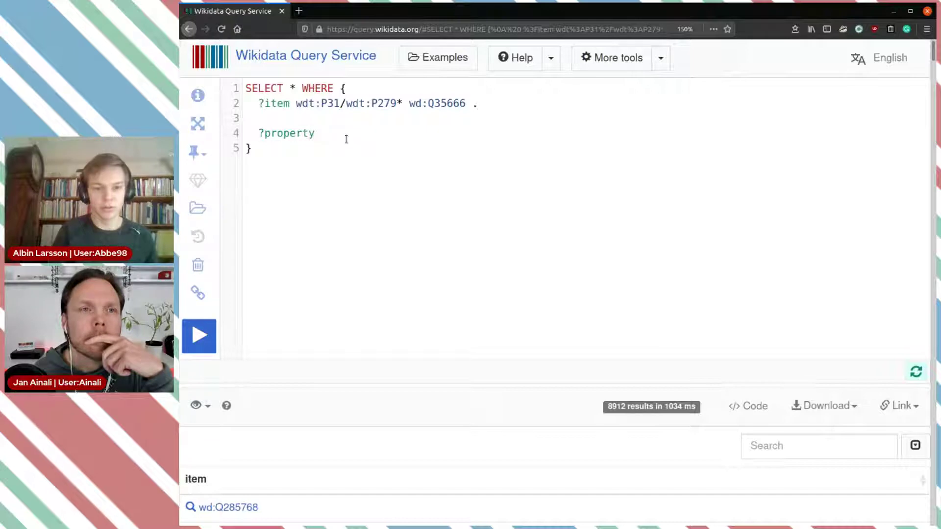
{"action": "type", "text": "w"}
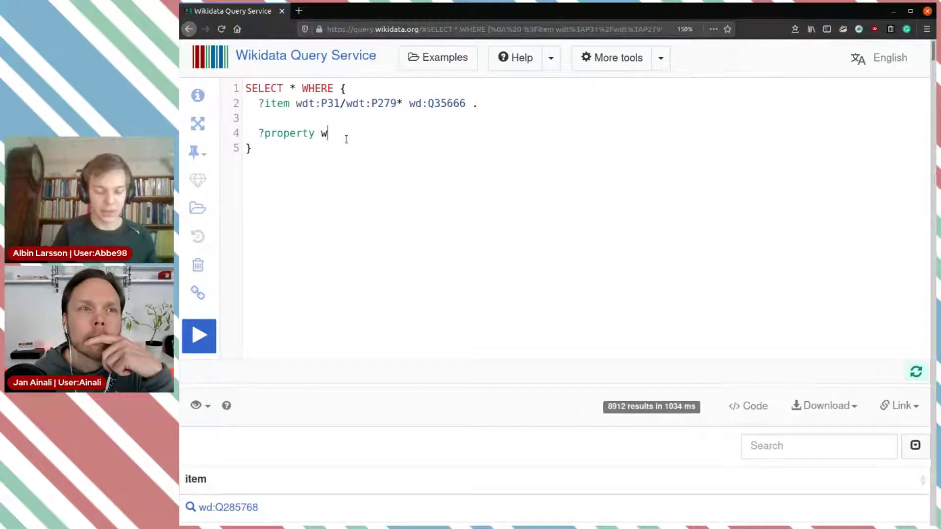
{"action": "type", "text": "i"}
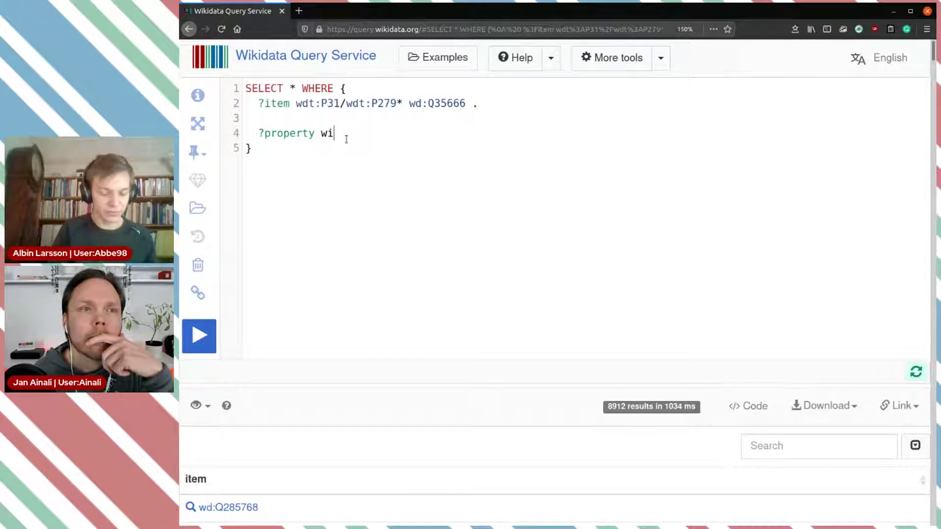
{"action": "type", "text": "kibase:claim"}
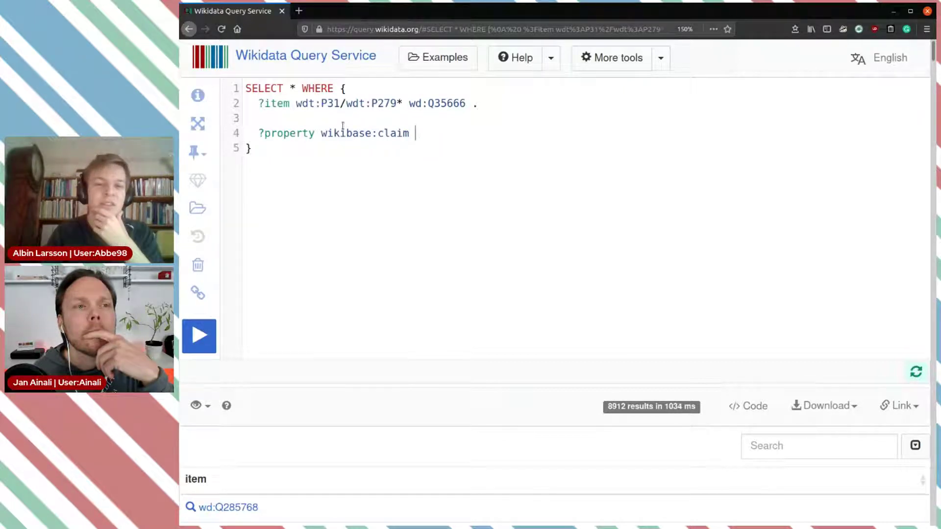
{"action": "double_click", "coordinate": [343, 135]}
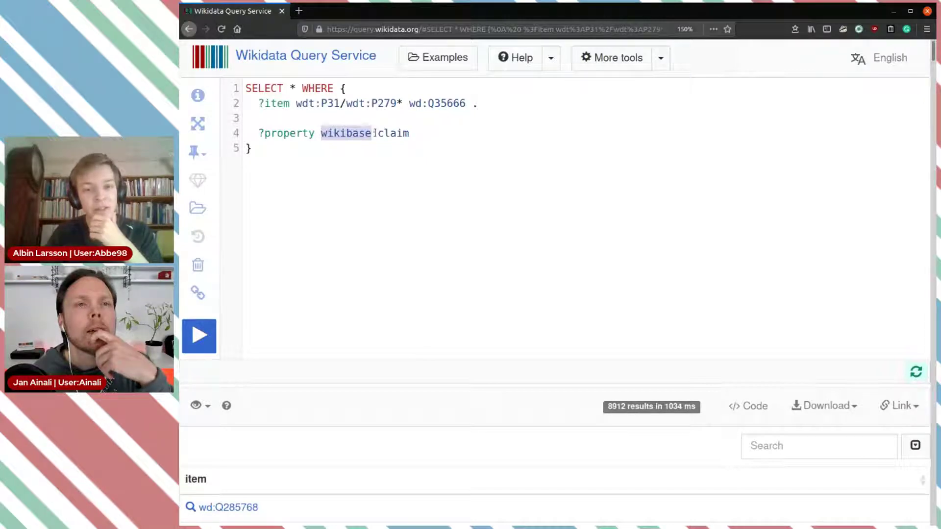
{"action": "left_click", "coordinate": [355, 133]}
{"action": "left_click_drag", "start_coordinate": [358, 134], "coordinate": [325, 133]}
{"action": "left_click", "coordinate": [319, 133]}
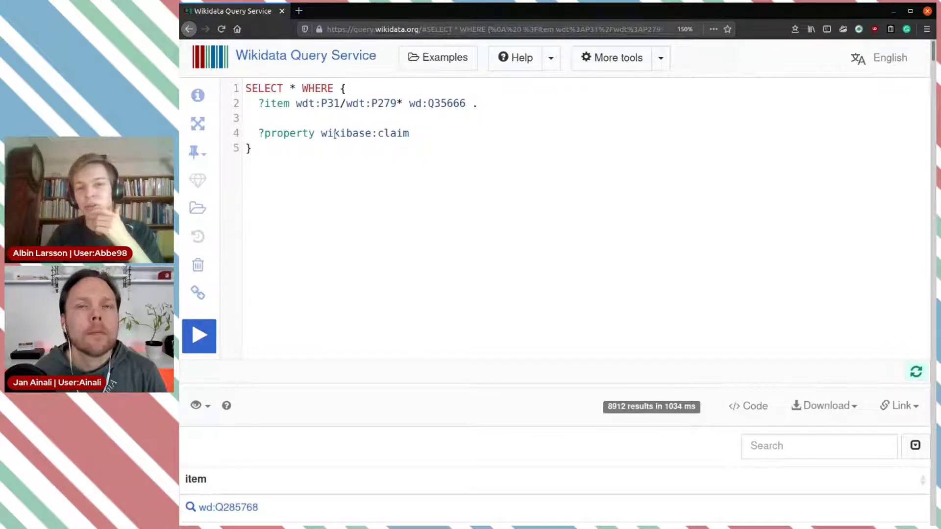
Complete the wikibase:claim triple with the variable ?propertyClaim and a period, and add a new line below it
{"action": "left_click", "coordinate": [425, 136]}
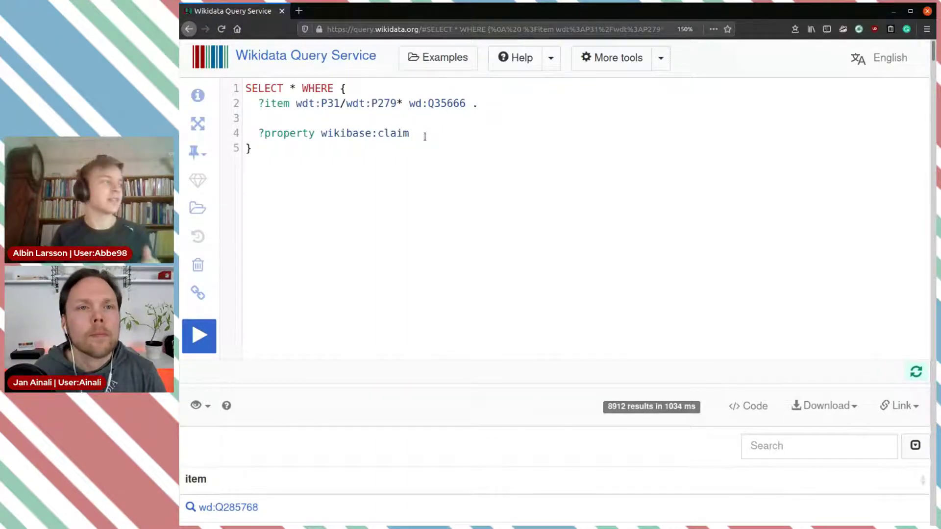
{"action": "type", "text": "?"}
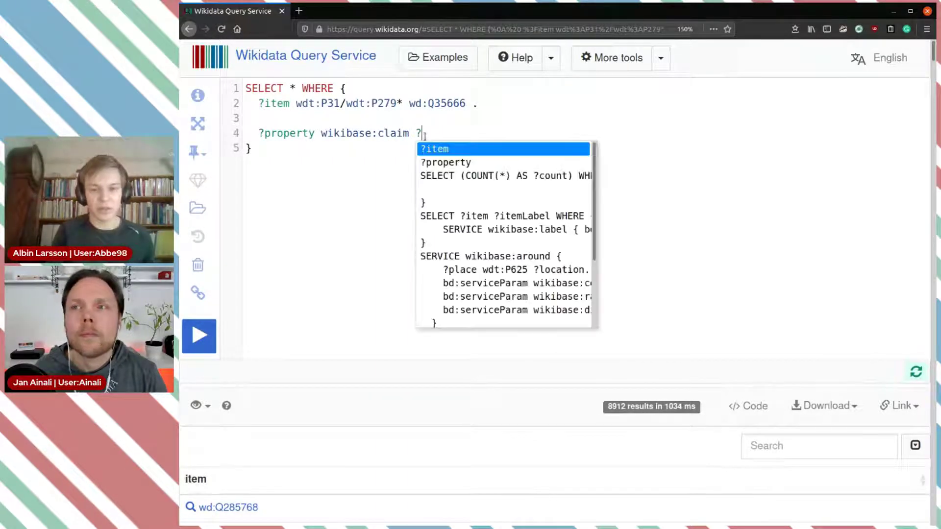
{"action": "key", "text": "Down"}
{"action": "key", "text": "Return"}
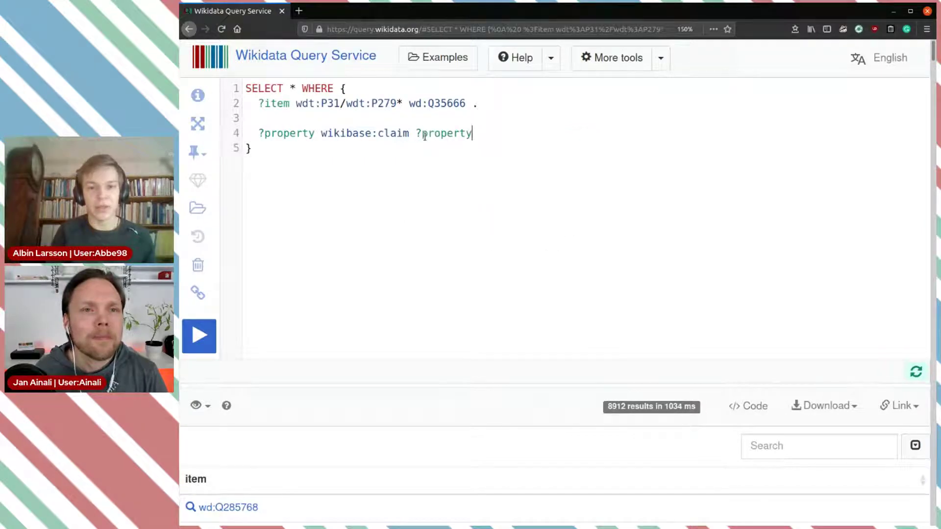
{"action": "type", "text": "Claim"}
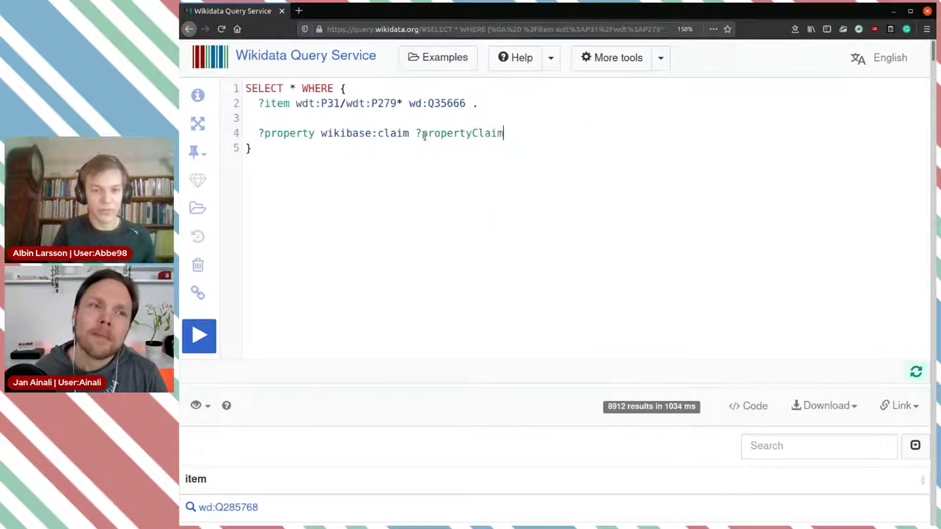
{"action": "type", "text": " ."}
{"action": "key", "text": "Return"}
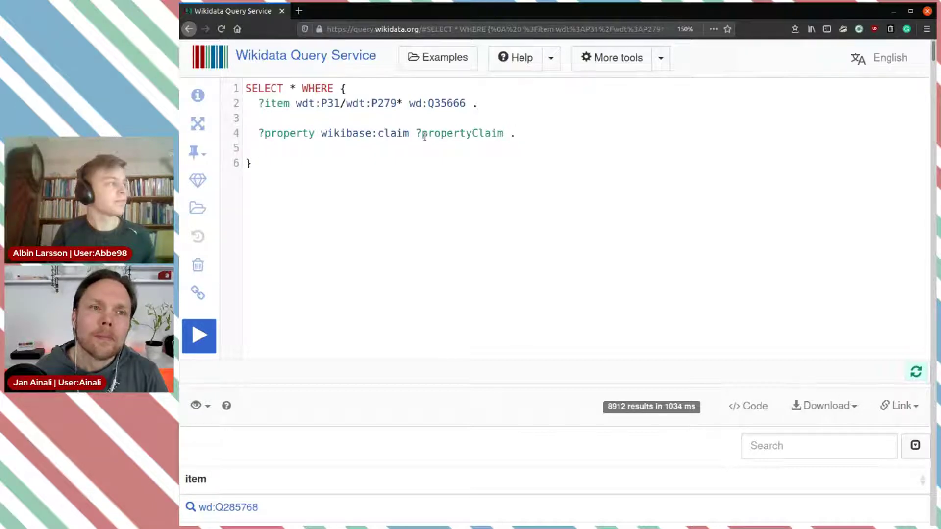
Add the triple ?item ?propertyClaim [] . on line 5 and start a new line below it
{"action": "type", "text": "?"}
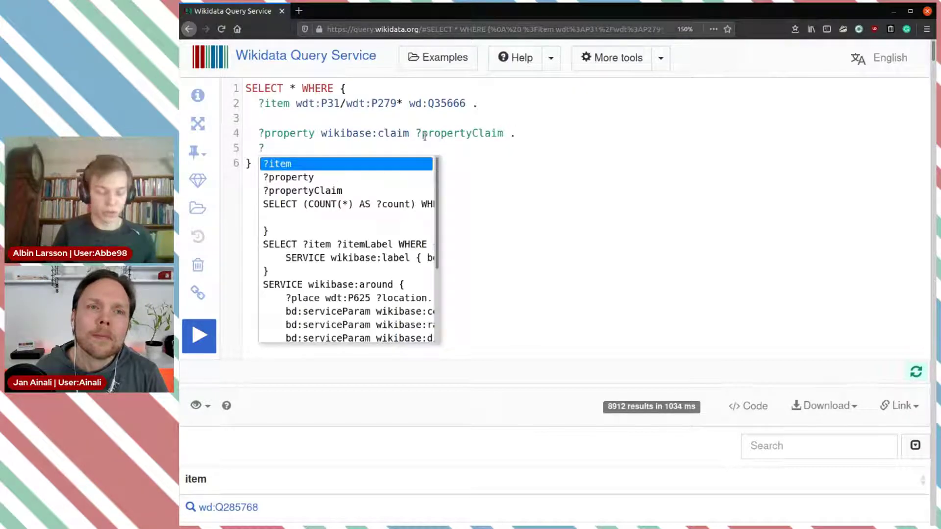
{"action": "type", "text": "item"}
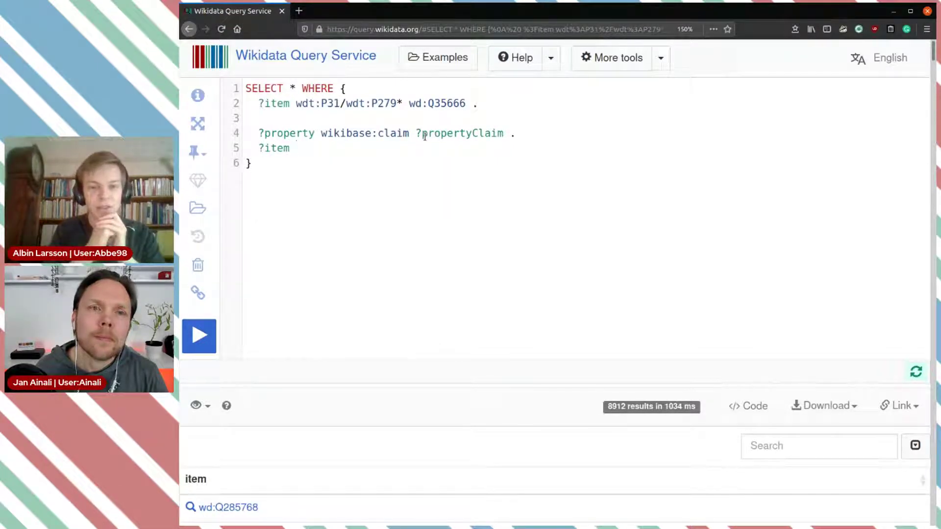
{"action": "type", "text": "?"}
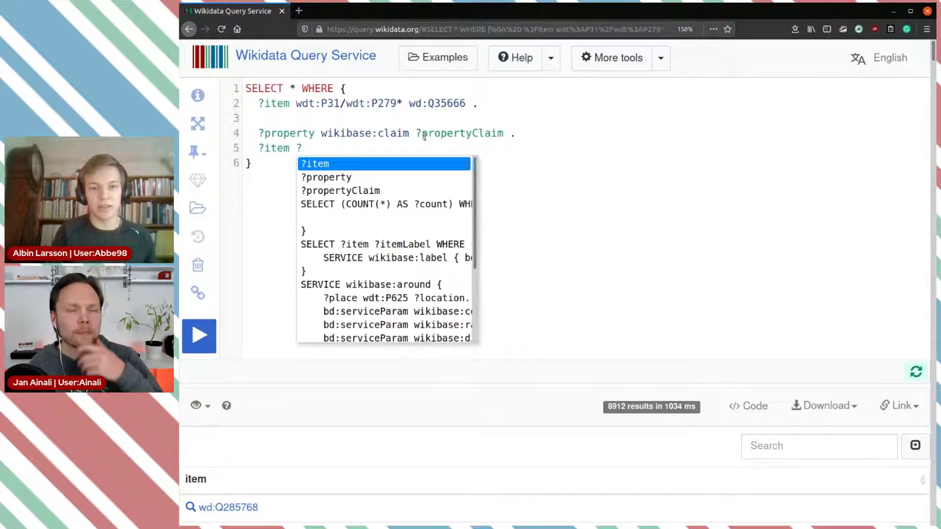
{"action": "key", "text": "Down"}
{"action": "key", "text": "Down"}
{"action": "key", "text": "Return"}
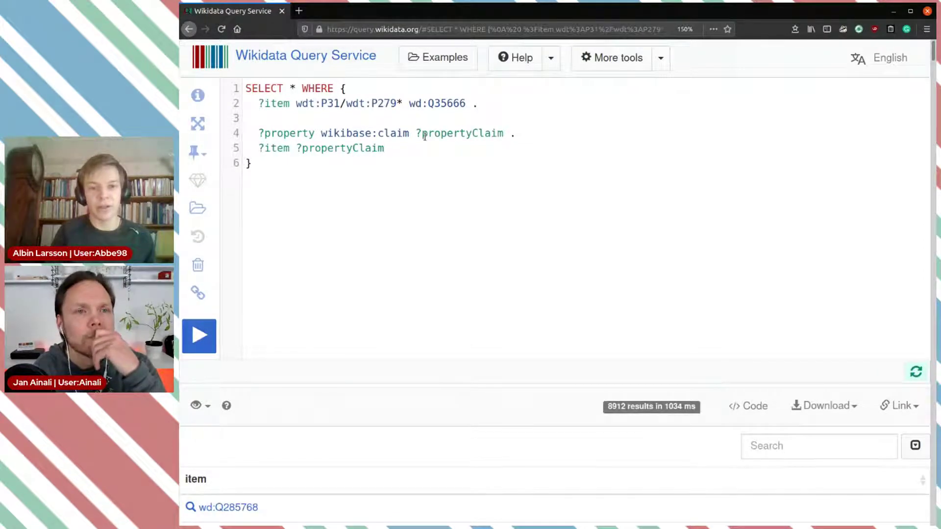
{"action": "type", "text": "[] ."}
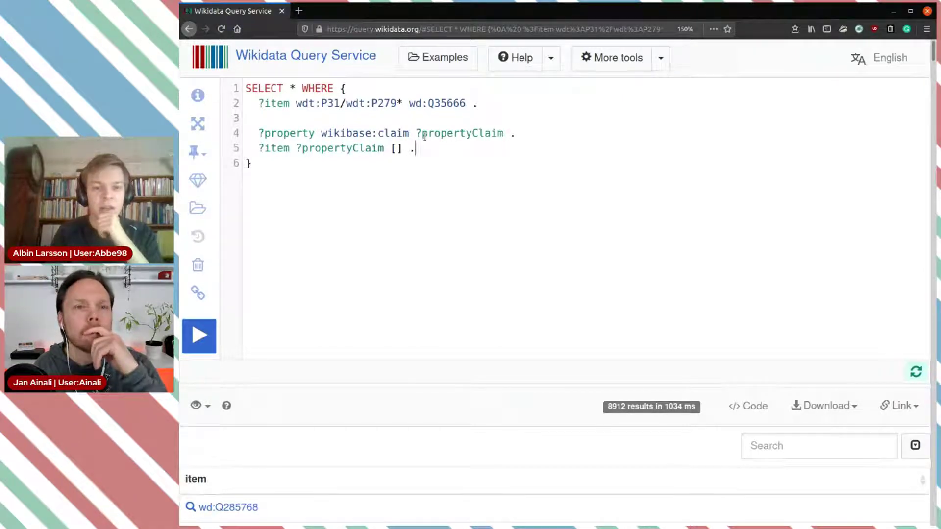
{"action": "key", "text": "Return"}
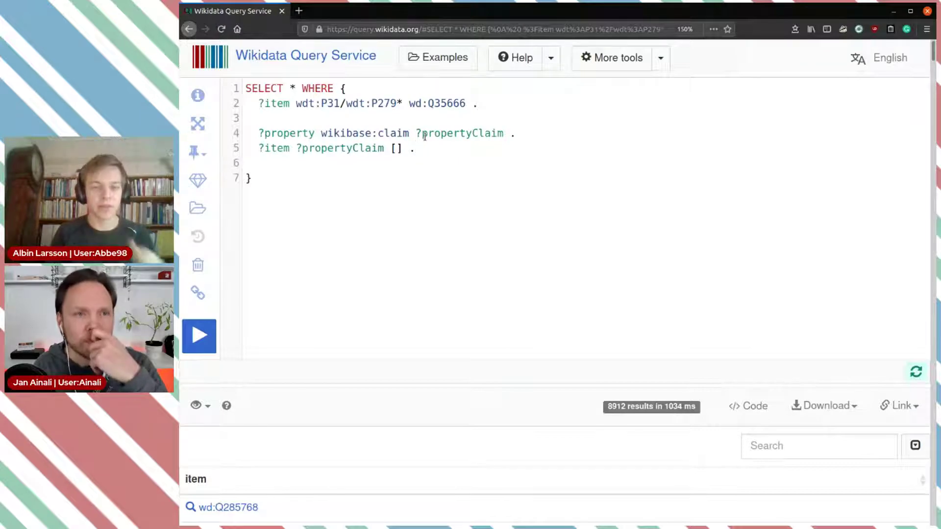
Insert the SERVICE wikibase:label snippet with language "[AUTO_LANGUAGE],en" on line 6 of the query
{"action": "type", "text": "?"}
{"action": "key", "text": "BackSpace"}
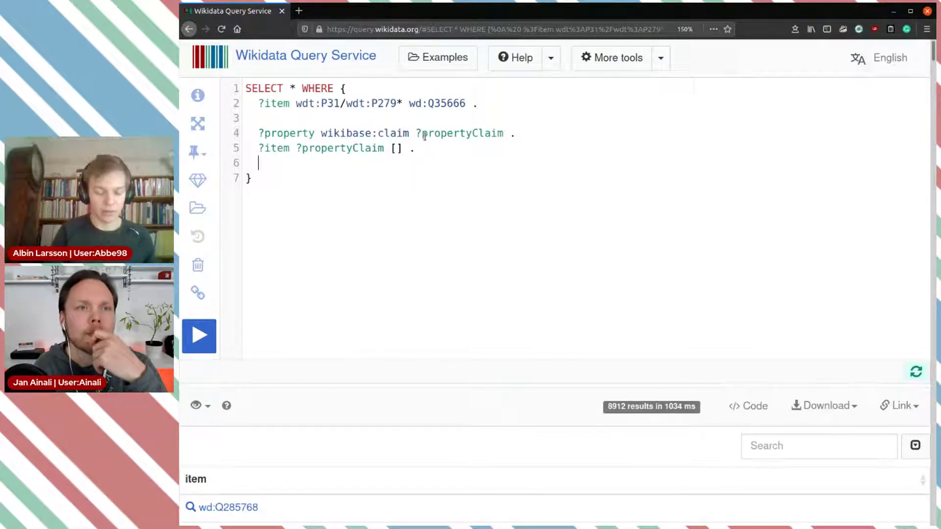
{"action": "type", "text": "SER"}
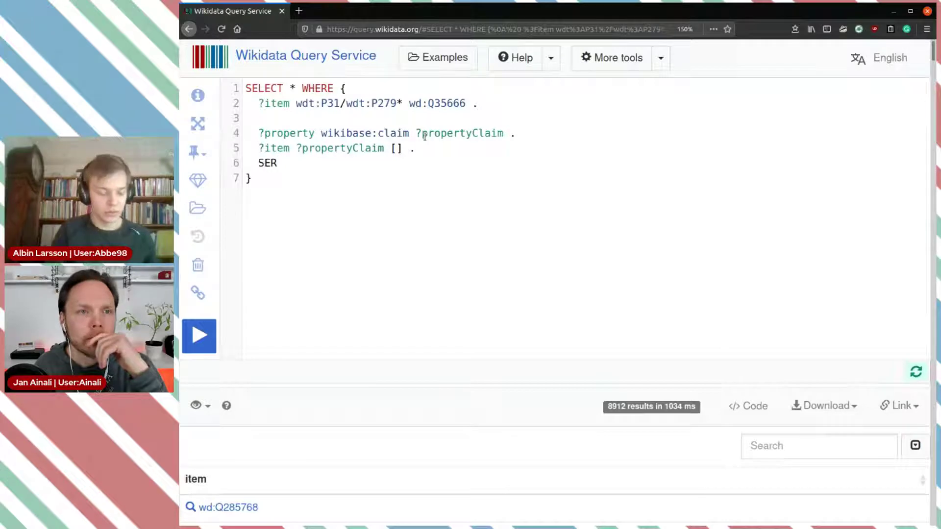
{"action": "key", "text": "ctrl+space"}
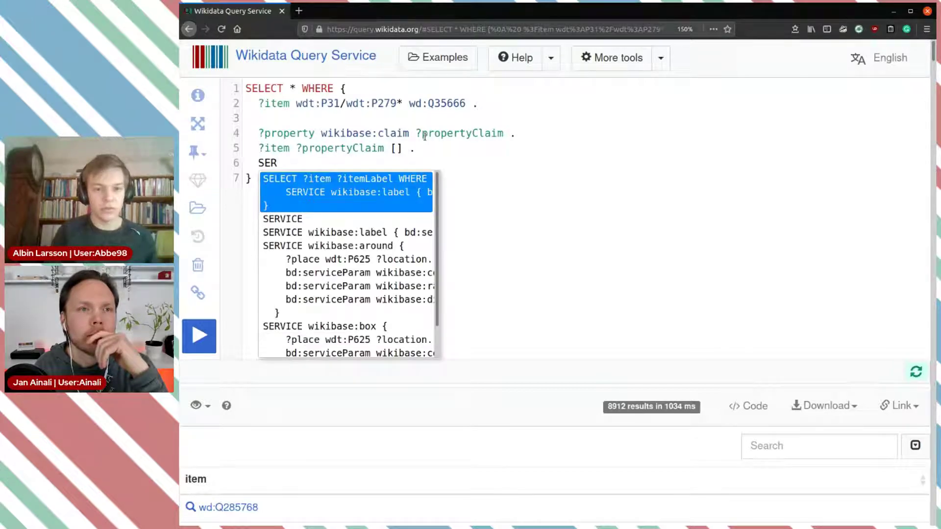
{"action": "key", "text": "Down"}
{"action": "key", "text": "Down"}
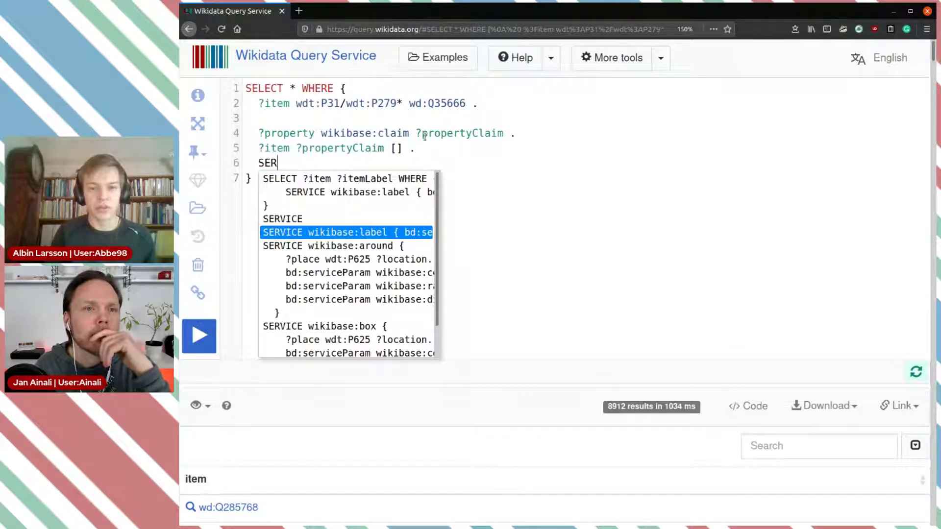
{"action": "key", "text": "Return"}
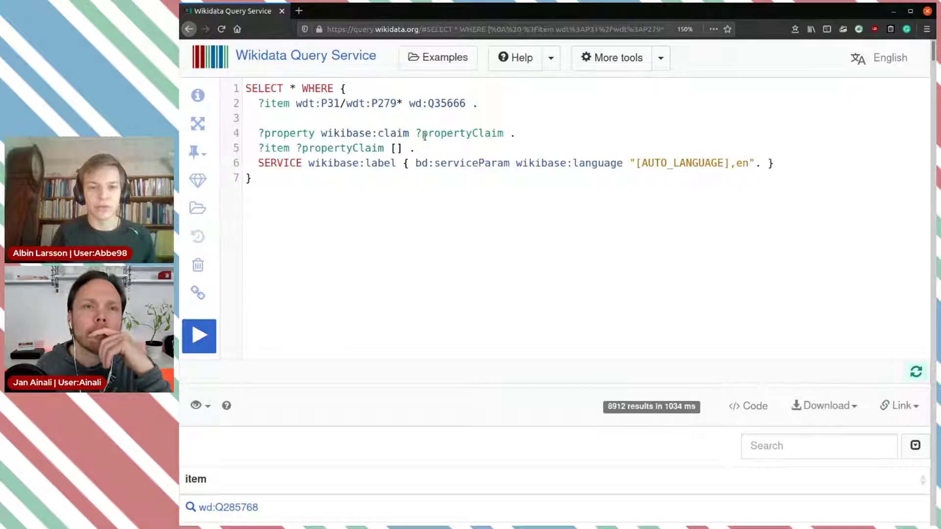
Remove the asterisk from the SELECT clause on line 1
{"action": "key", "text": "Up"}
{"action": "key", "text": "Up"}
{"action": "key", "text": "Up"}
{"action": "key", "text": "Up"}
{"action": "key", "text": "Up"}
{"action": "key", "text": "Up"}
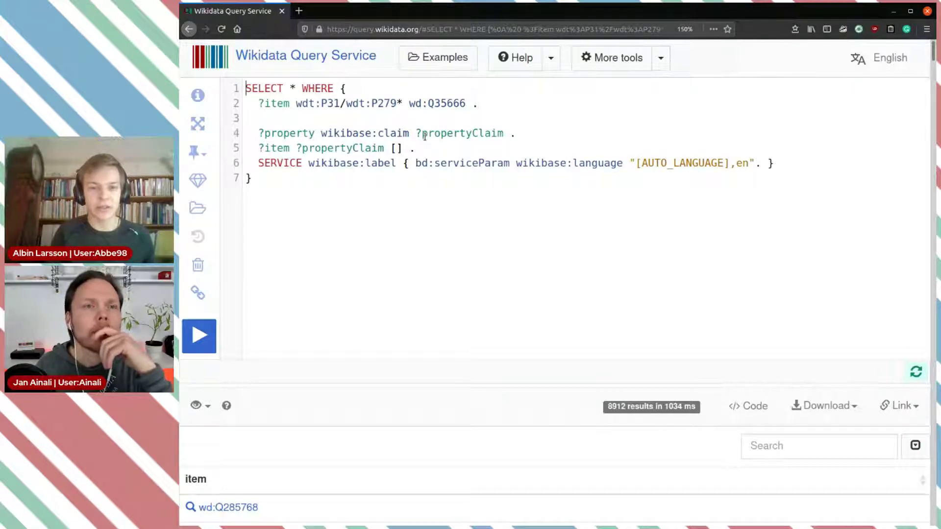
{"action": "key", "text": "Right"}
{"action": "key", "text": "Right"}
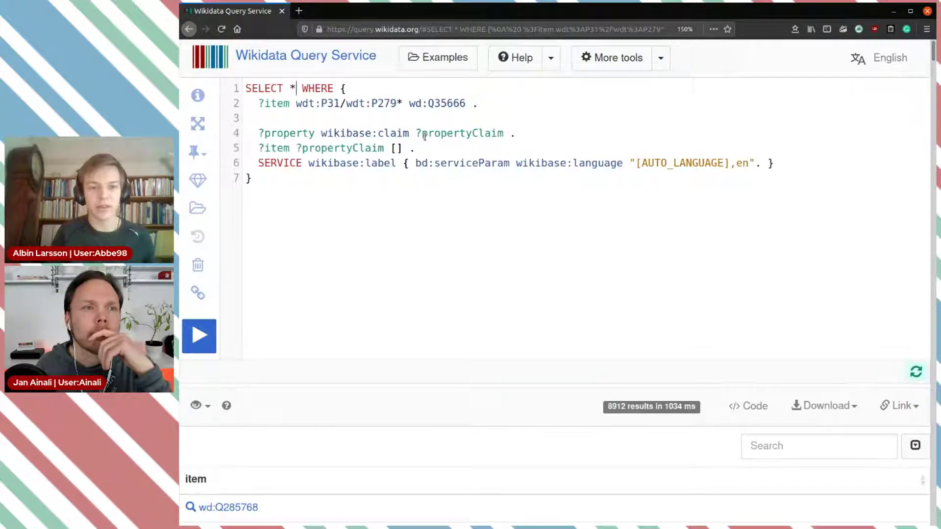
{"action": "key", "text": "BackSpace"}
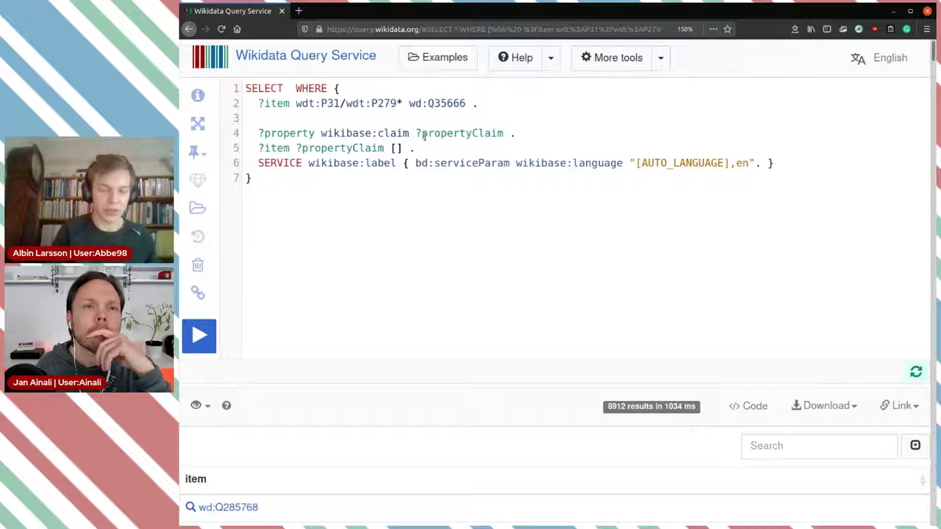
Replace WHERE on line 1 with the partial variable ?proper followed by an opening brace
{"action": "type", "text": "?"}
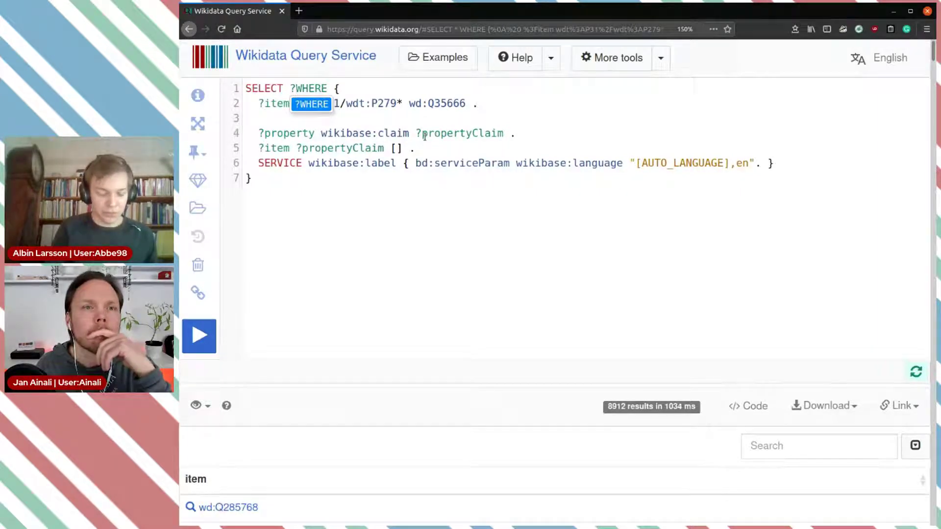
{"action": "key", "text": "Escape"}
{"action": "type", "text": "prop"}
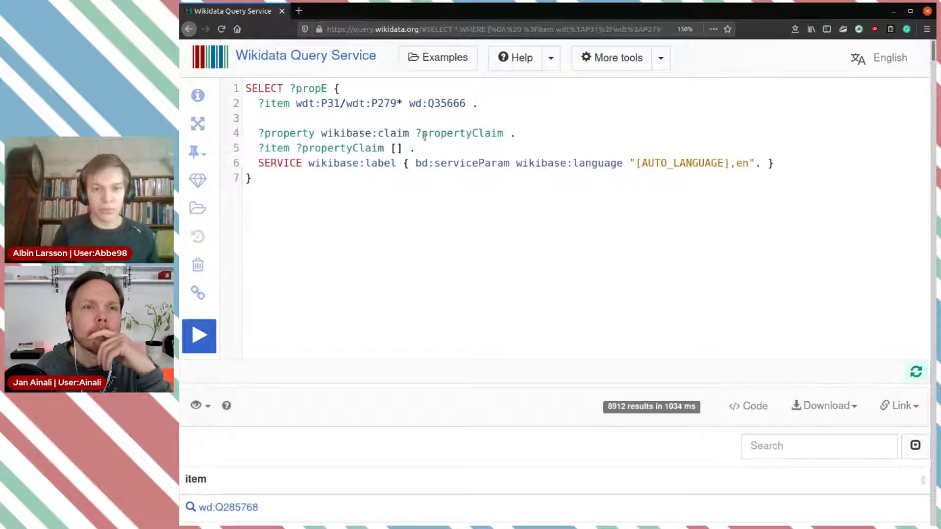
{"action": "key", "text": "Delete"}
{"action": "key", "text": "Delete"}
{"action": "key", "text": "Delete"}
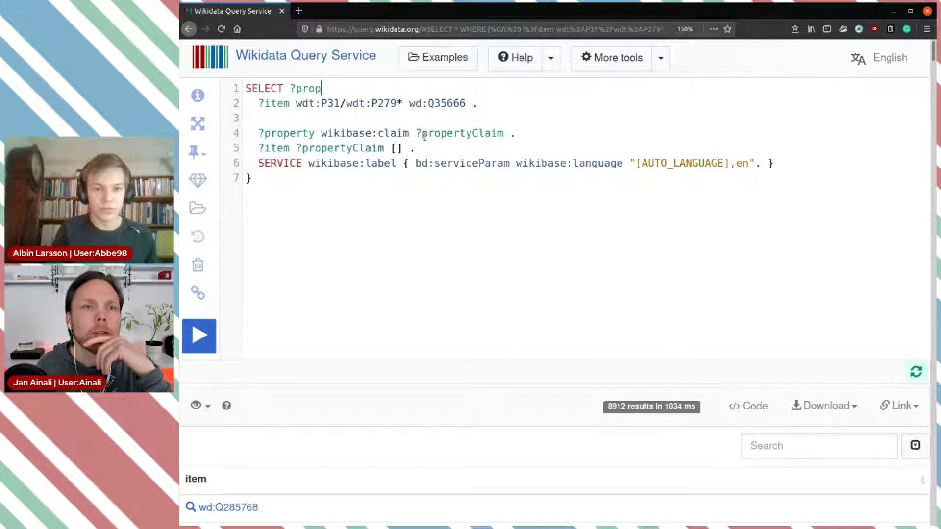
{"action": "type", "text": "{"}
{"action": "type", "text": "ert"}
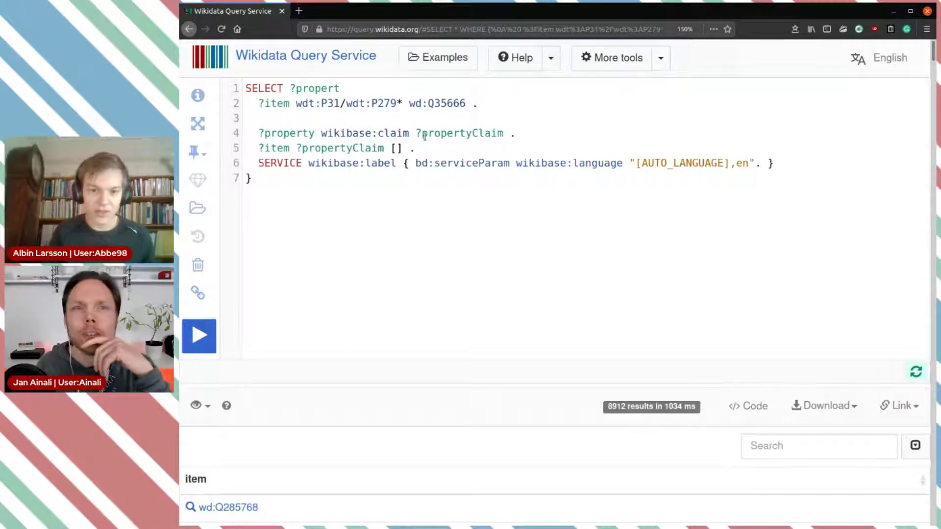
{"action": "key", "text": "BackSpace"}
{"action": "type", "text": "{"}
{"action": "key", "text": "Left"}
{"action": "key", "text": "Left"}
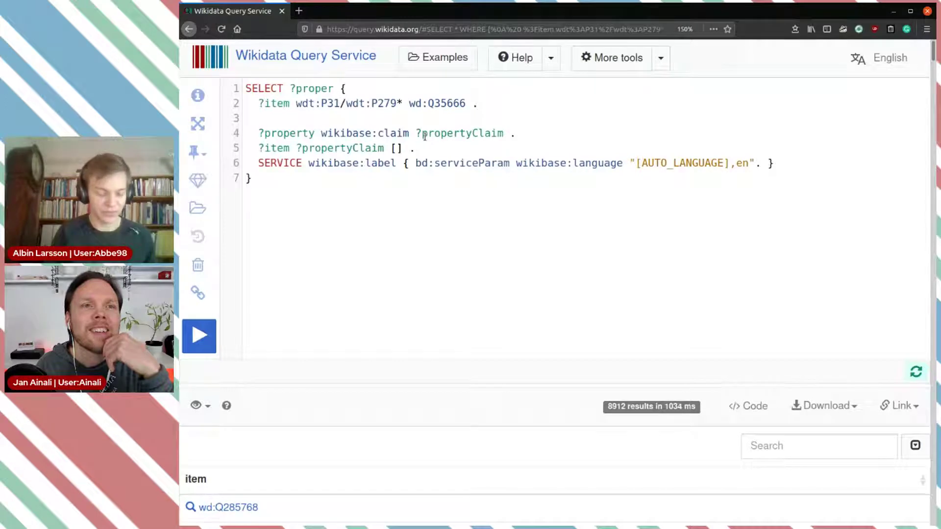
Replace the partial variable in the SELECT clause with ?propertyLabel
{"action": "key", "text": "BackSpace"}
{"action": "key", "text": "BackSpace"}
{"action": "key", "text": "BackSpace"}
{"action": "key", "text": "BackSpace"}
{"action": "key", "text": "BackSpace"}
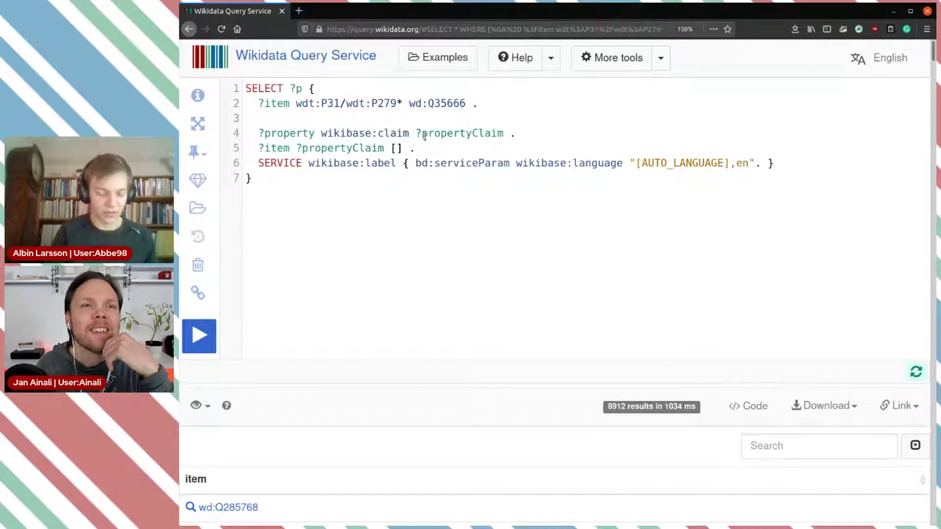
{"action": "key", "text": "ctrl+space"}
{"action": "key", "text": "Down"}
{"action": "key", "text": "Return"}
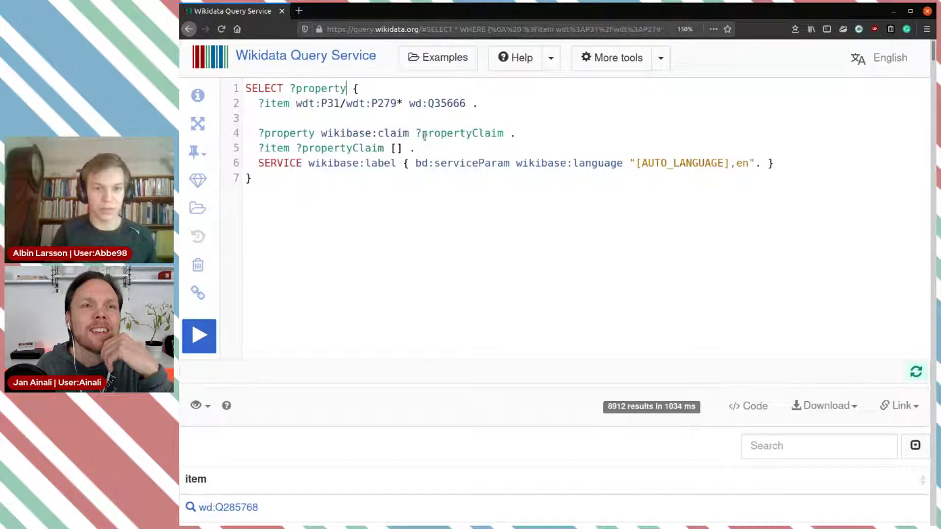
{"action": "type", "text": "Label"}
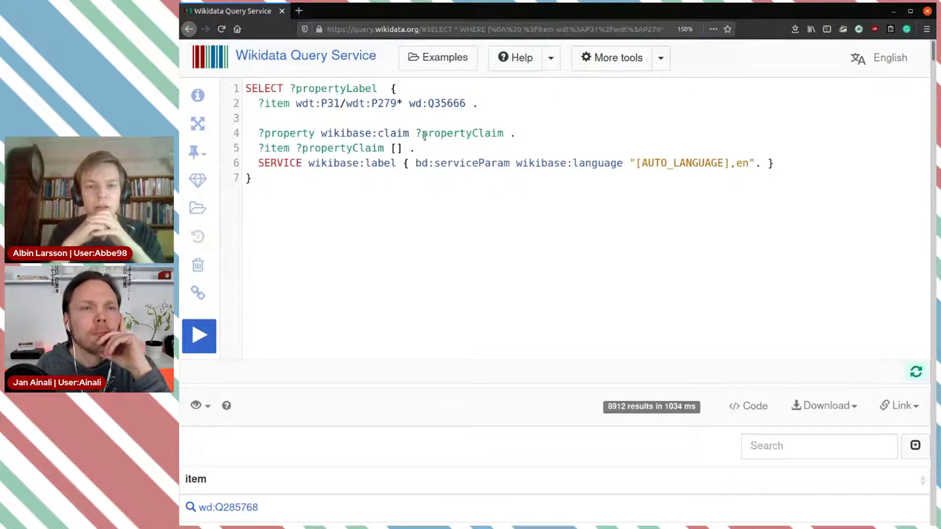
Add the parenthesised aggregate (COUNT(?property)) after ?propertyLabel in the SELECT clause
{"action": "type", "text": "()"}
{"action": "key", "text": "Left"}
{"action": "type", "text": "COUNT"}
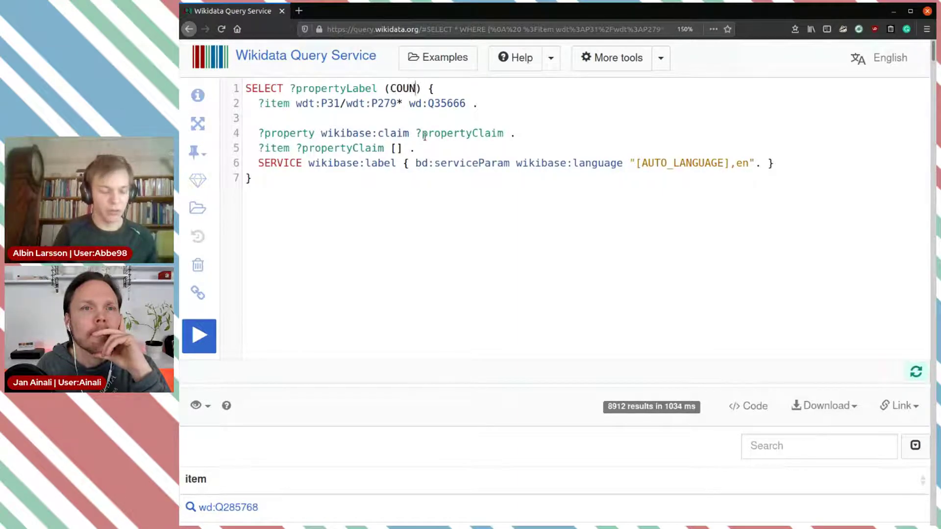
{"action": "type", "text": "()"}
{"action": "key", "text": "Left"}
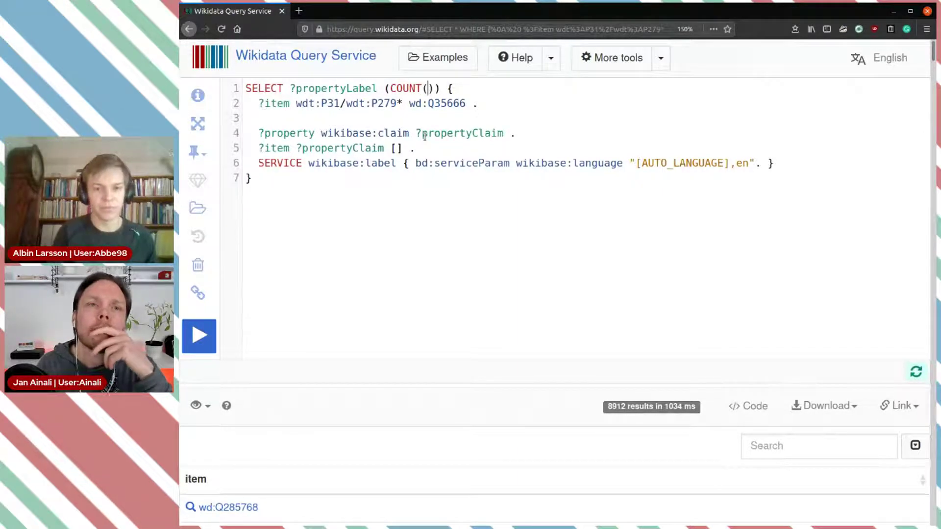
{"action": "type", "text": "?"}
{"action": "key", "text": "ctrl+space"}
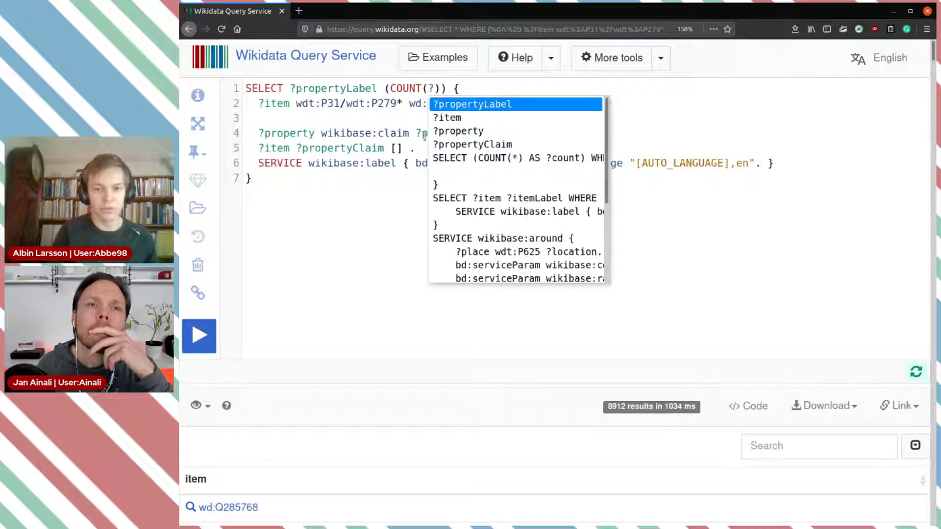
{"action": "type", "text": "p"}
{"action": "key", "text": "Down"}
{"action": "key", "text": "Down"}
{"action": "key", "text": "Return"}
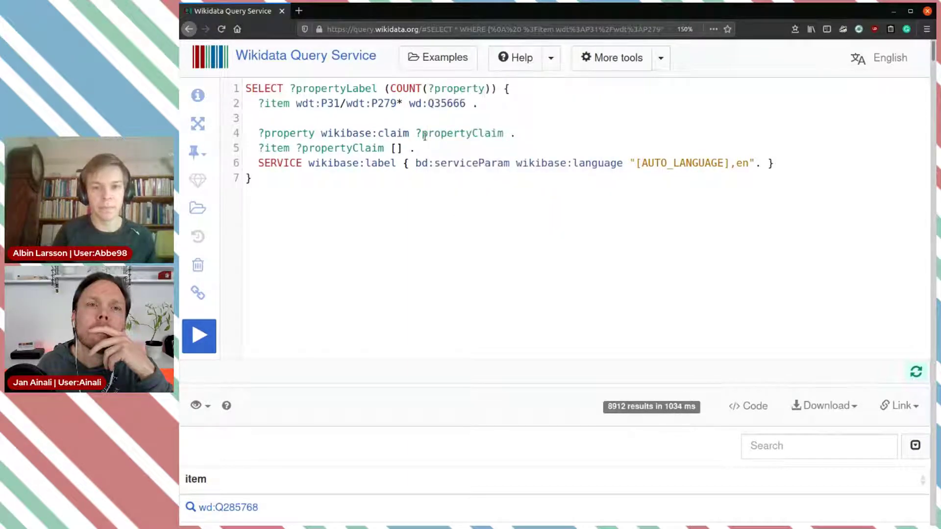
Name the COUNT aggregate with the alias AS ?count inside its outer parentheses
{"action": "type", "text": "AS "}
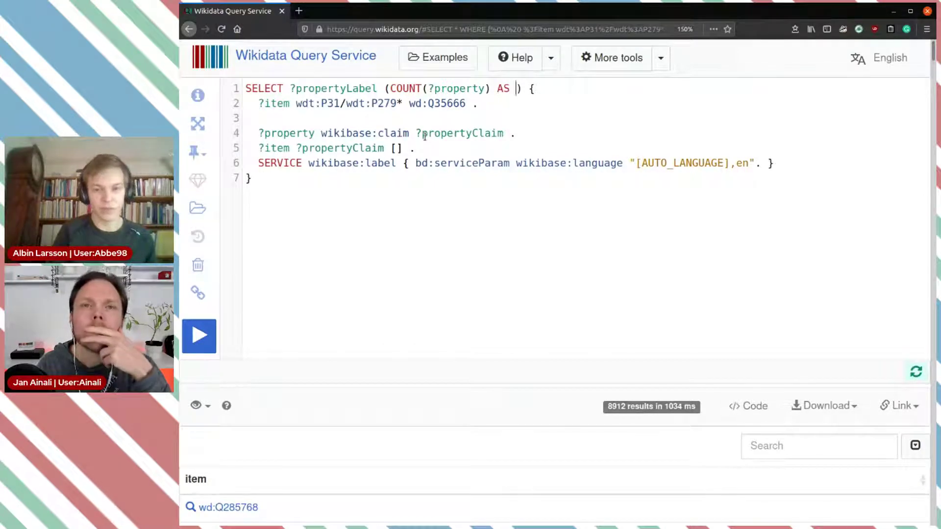
{"action": "type", "text": "?count"}
{"action": "key", "text": "Right"}
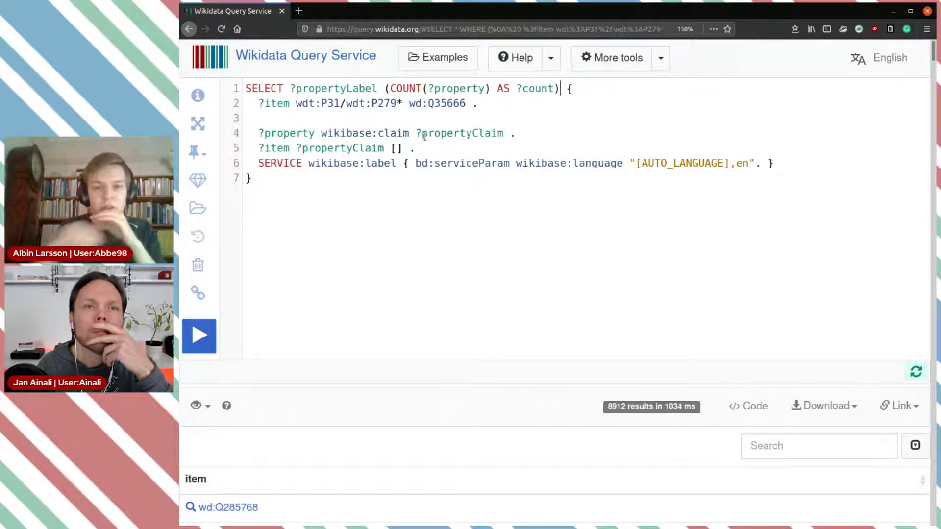
Append GROUP BY ?propertyLabel after the query's closing brace on line 7
{"action": "left_click", "coordinate": [356, 176]}
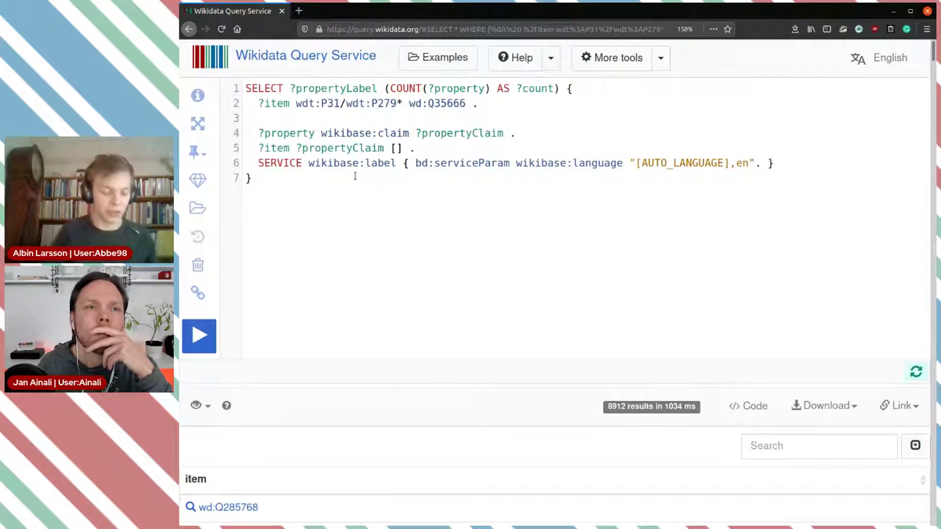
{"action": "type", "text": "GROUP "}
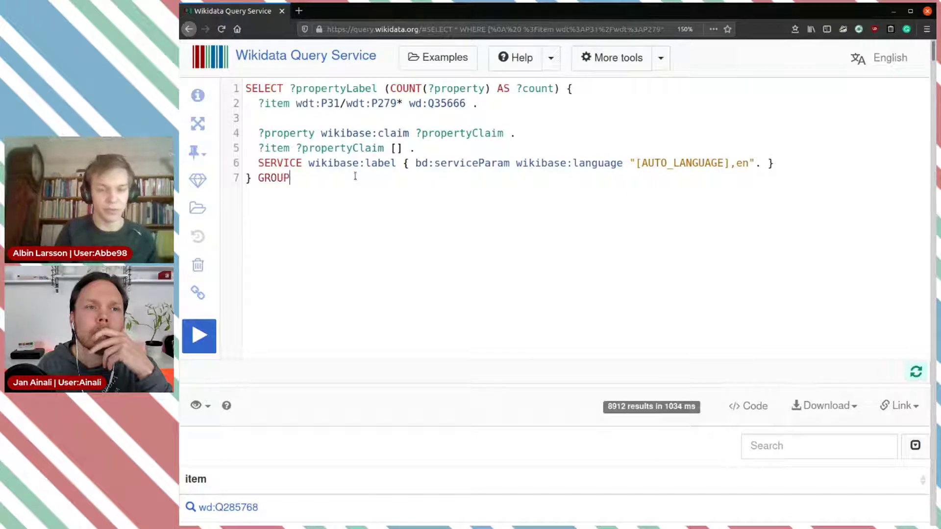
{"action": "type", "text": "BY"}
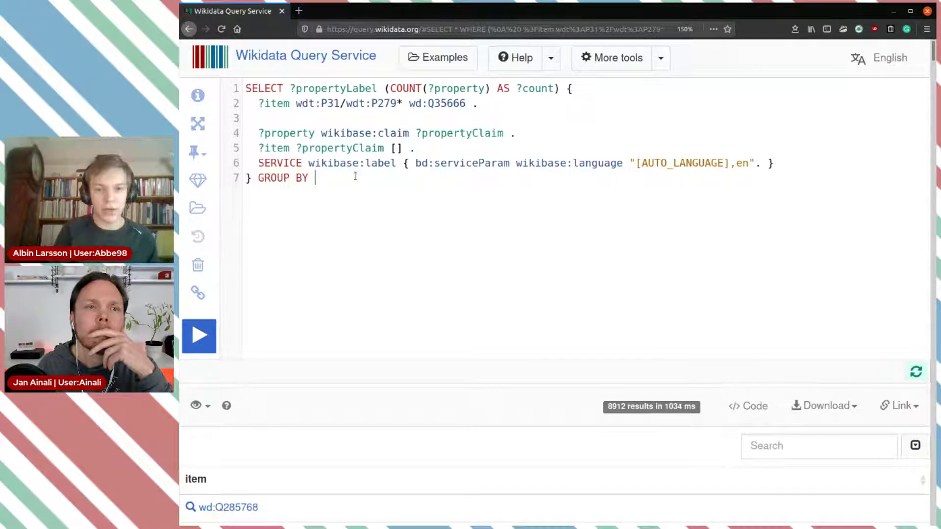
{"action": "type", "text": " ?p"}
{"action": "key", "text": "BackSpace"}
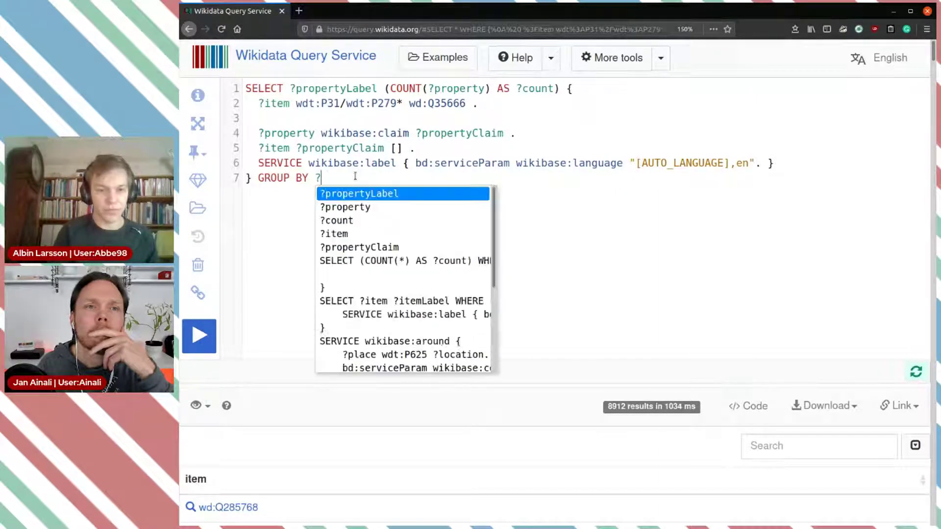
{"action": "key", "text": "Return"}
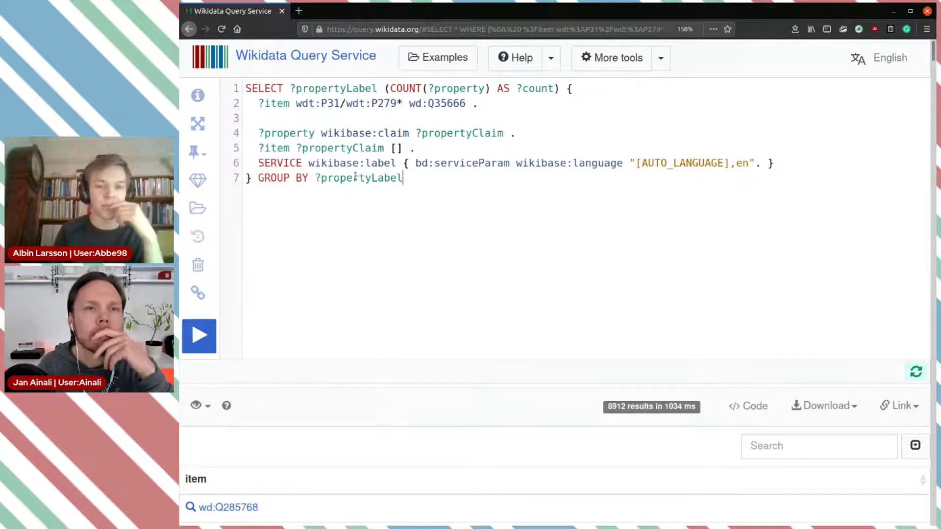
Add LIMIT 100 on a new line at the end of the query
{"action": "key", "text": "Return"}
{"action": "type", "text": "LIM"}
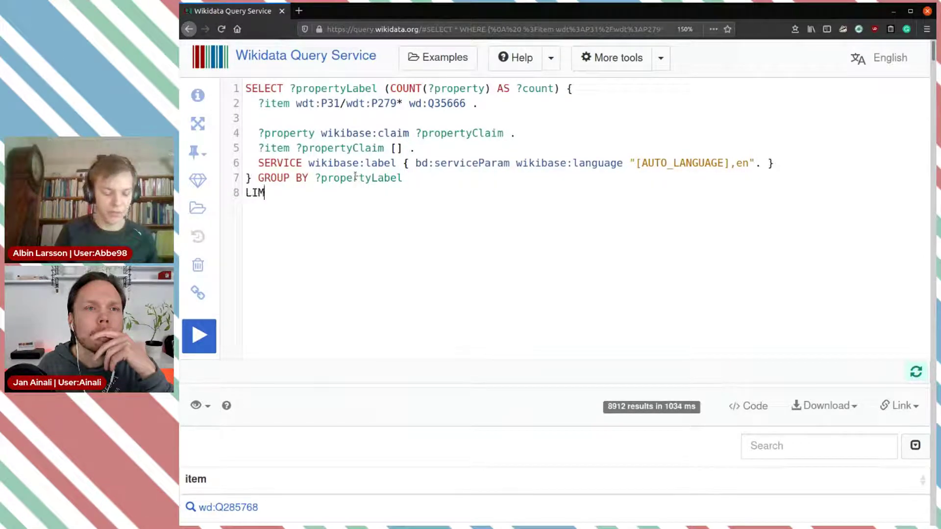
{"action": "type", "text": "IT 100"}
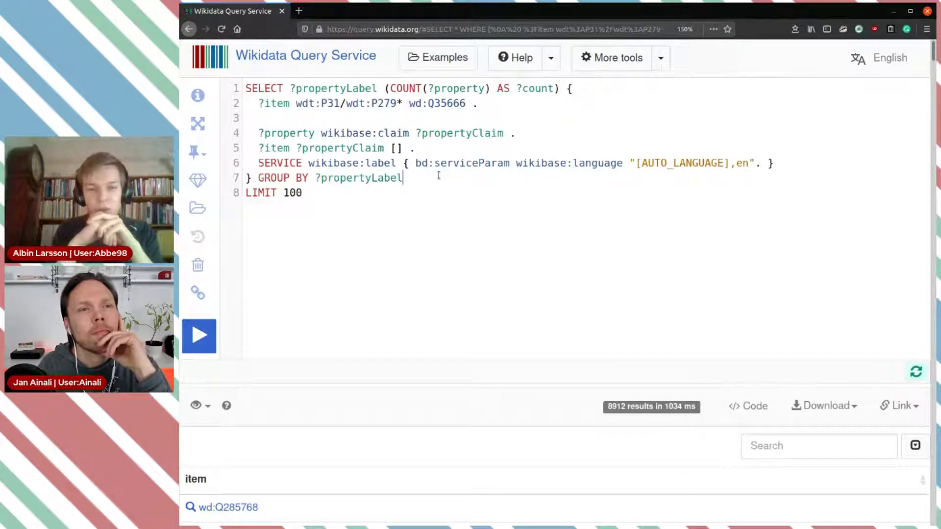
Add ORDER BY ASC ?count after GROUP BY ?propertyLabel on line 7
{"action": "type", "text": "ORDE"}
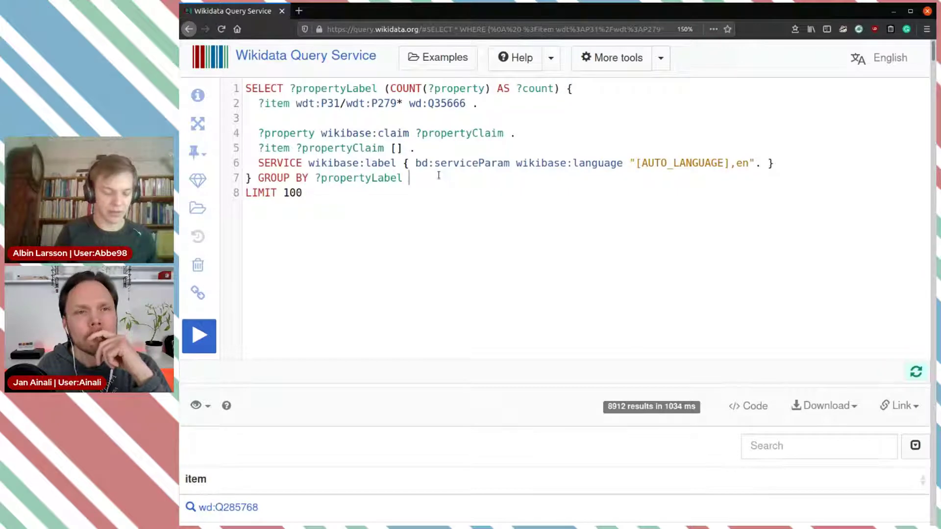
{"action": "type", "text": "R BY"}
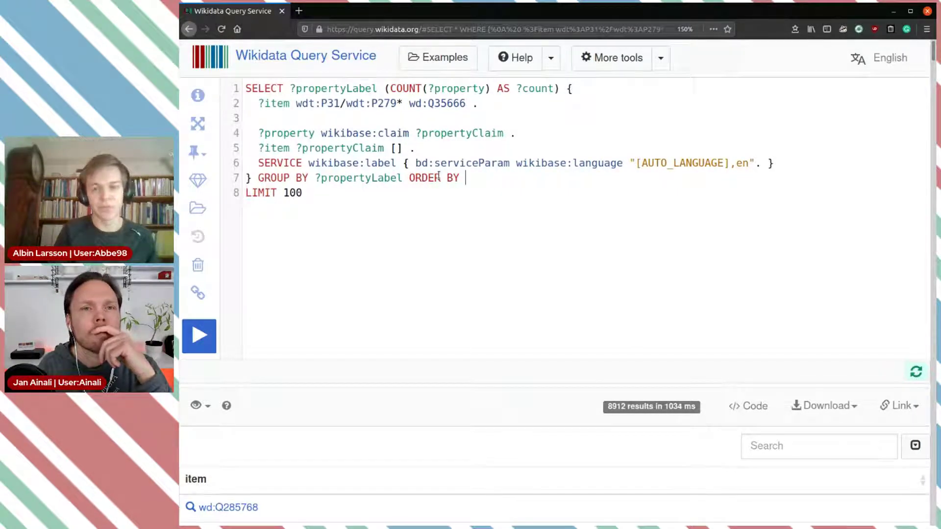
{"action": "type", "text": " ASC"}
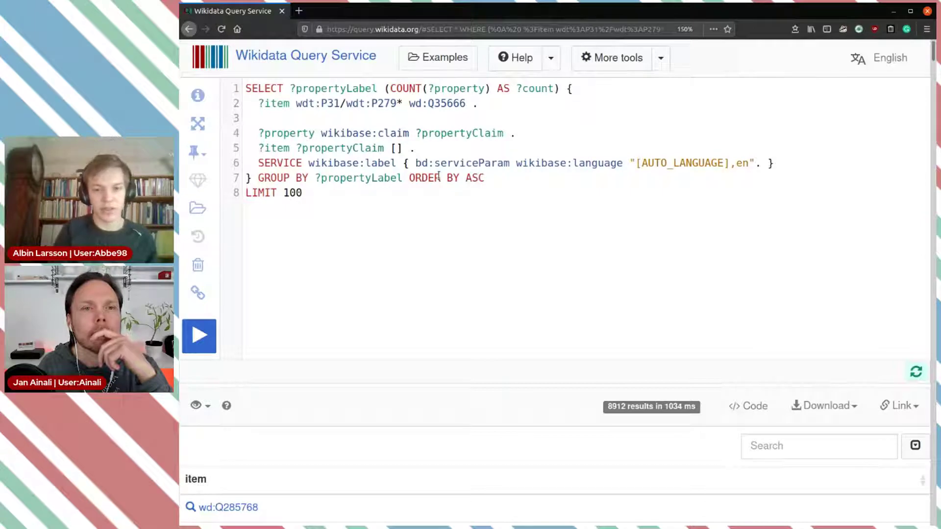
{"action": "type", "text": " ?count"}
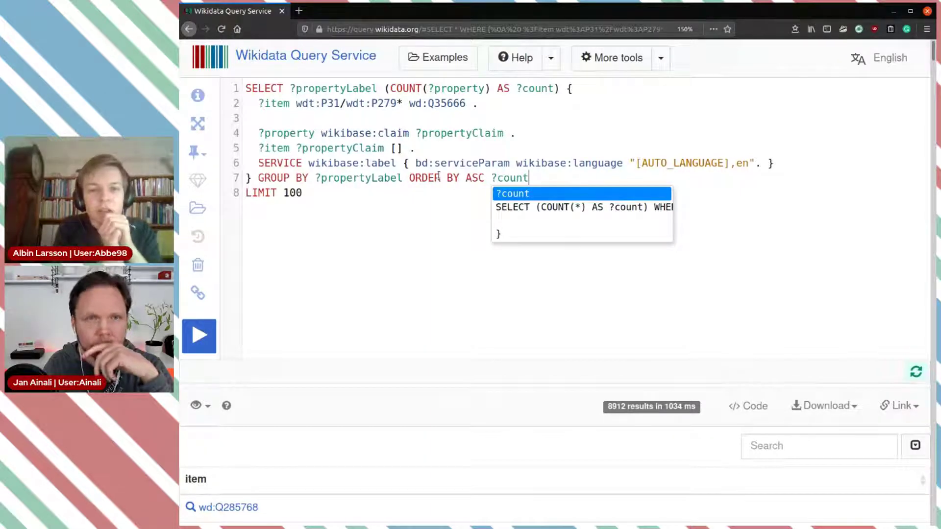
Correct the ordering clause to ASC(?count) and run the query
{"action": "left_click", "coordinate": [317, 196]}
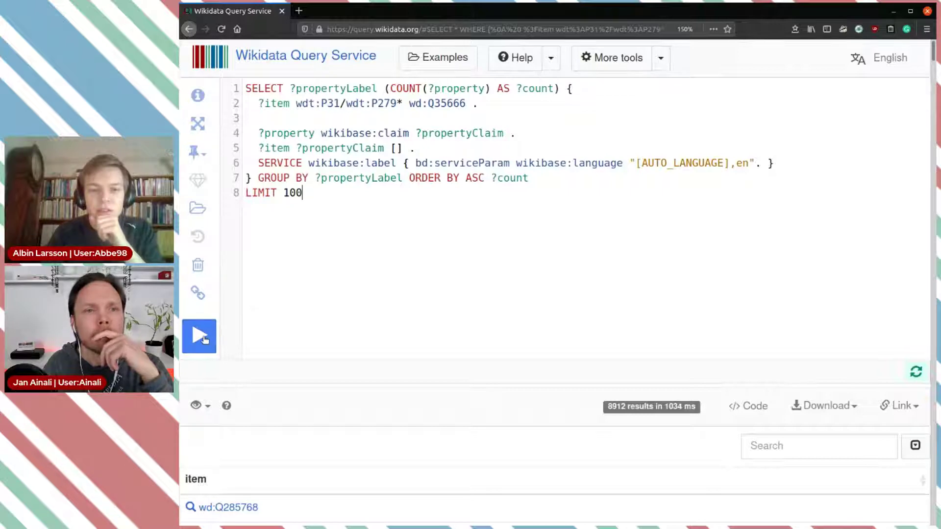
{"action": "left_click", "coordinate": [205, 338]}
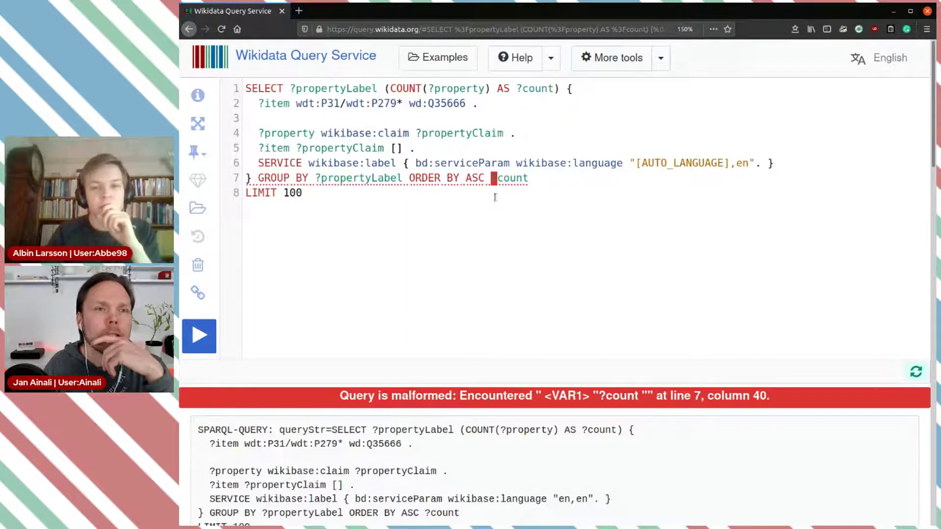
{"action": "type", "text": "("}
{"action": "key", "text": "Left"}
{"action": "key", "text": "BackSpace"}
{"action": "key", "text": "Right"}
{"action": "key", "text": "Right"}
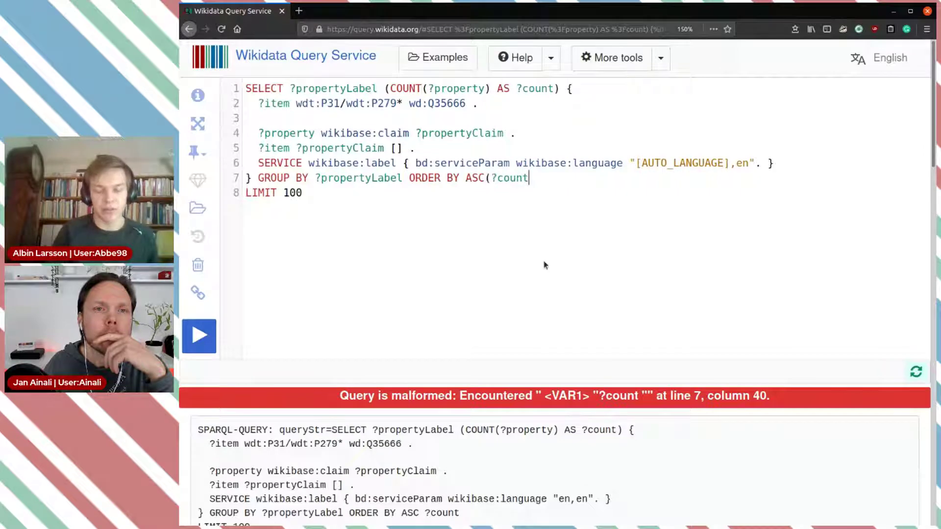
{"action": "type", "text": ")"}
{"action": "key", "text": "ctrl+Return"}
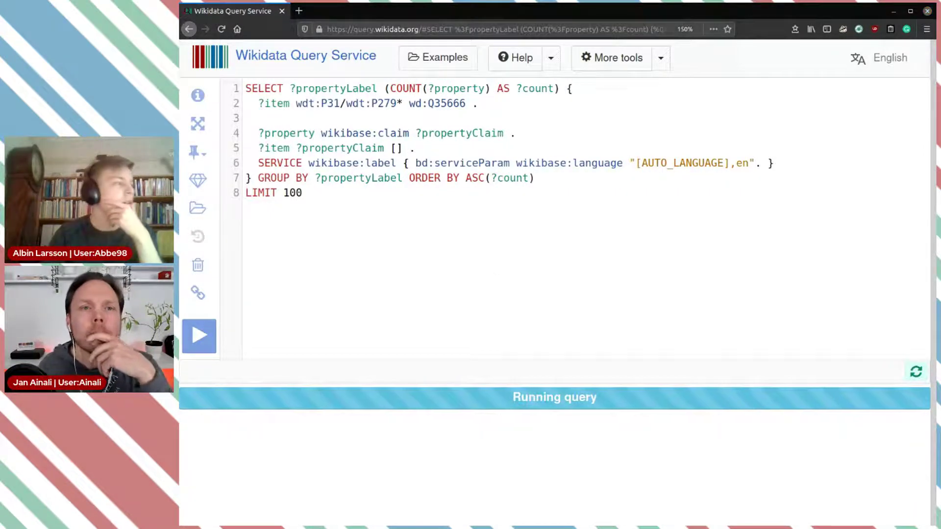
{"action": "left_click", "coordinate": [533, 247]}
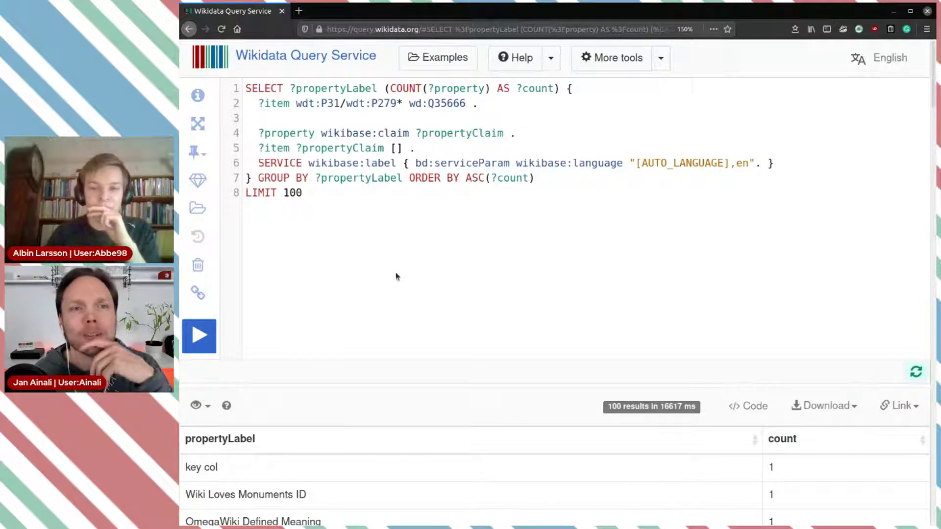
Add the ?propertyDescription variable to the SELECT clause, between ?propertyLabel and the count expression
{"action": "scroll", "coordinate": [469, 263], "scroll_direction": "down", "scroll_amount": 6}
{"action": "scroll", "coordinate": [469, 263], "scroll_direction": "down", "scroll_amount": 20}
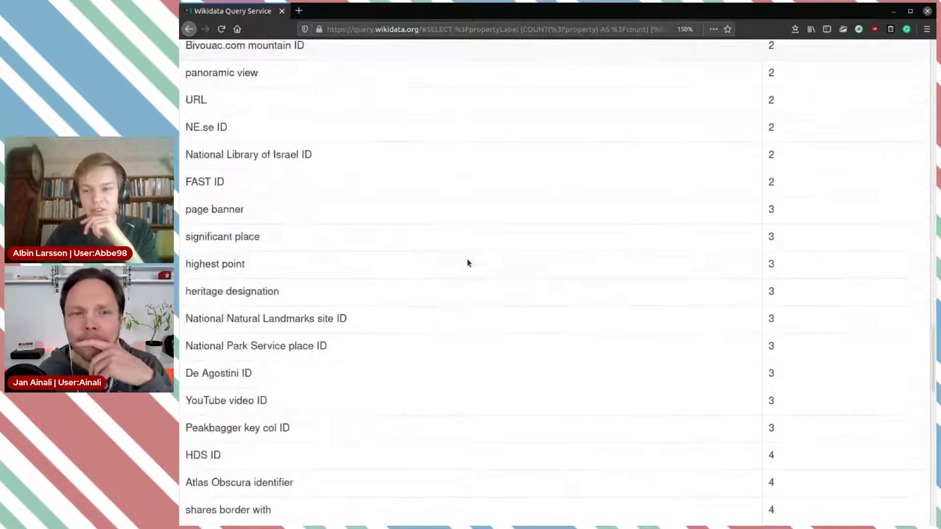
{"action": "scroll", "coordinate": [468, 263], "scroll_direction": "down", "scroll_amount": 5}
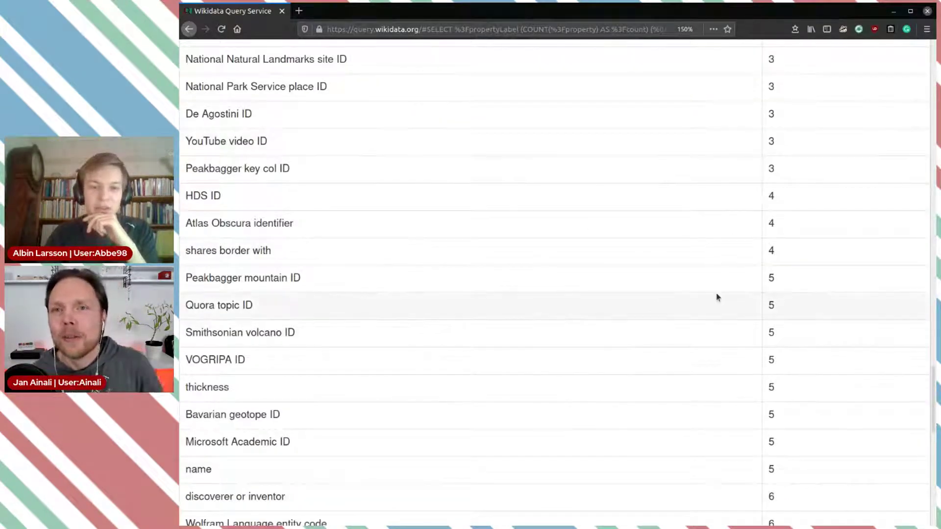
{"action": "scroll", "coordinate": [768, 330], "scroll_direction": "up", "scroll_amount": 10}
{"action": "scroll", "coordinate": [769, 329], "scroll_direction": "up", "scroll_amount": 20}
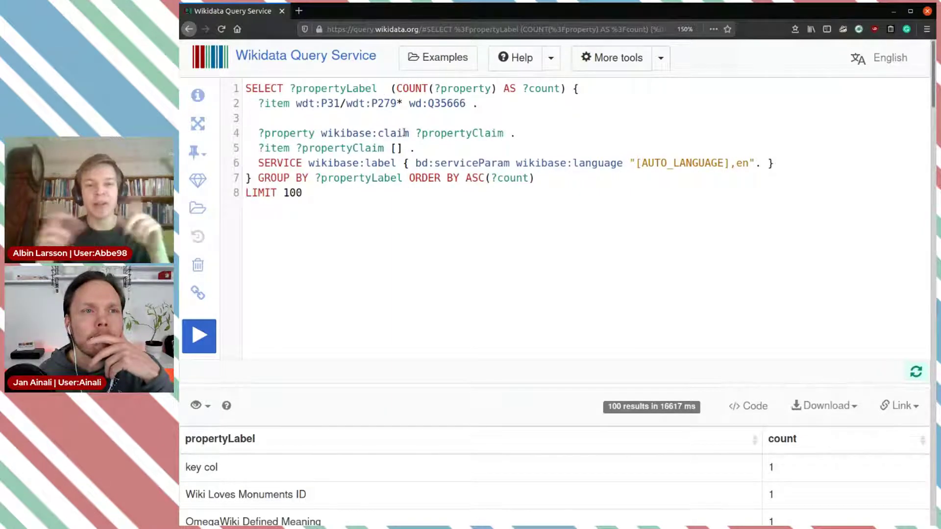
{"action": "type", "text": "?"}
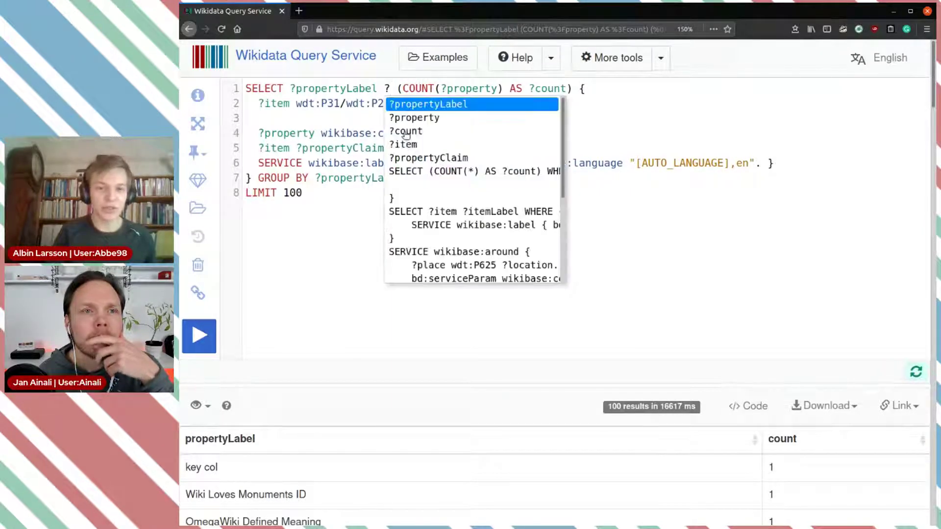
{"action": "key", "text": "Return"}
{"action": "key", "text": "BackSpace"}
{"action": "key", "text": "BackSpace"}
{"action": "key", "text": "BackSpace"}
{"action": "key", "text": "BackSpace"}
{"action": "key", "text": "BackSpace"}
{"action": "type", "text": "Descrip"}
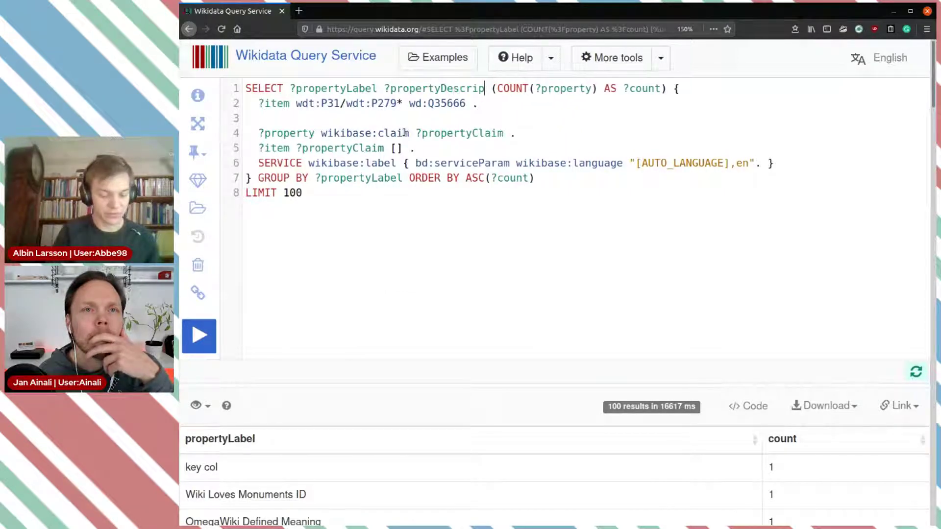
{"action": "type", "text": "tion"}
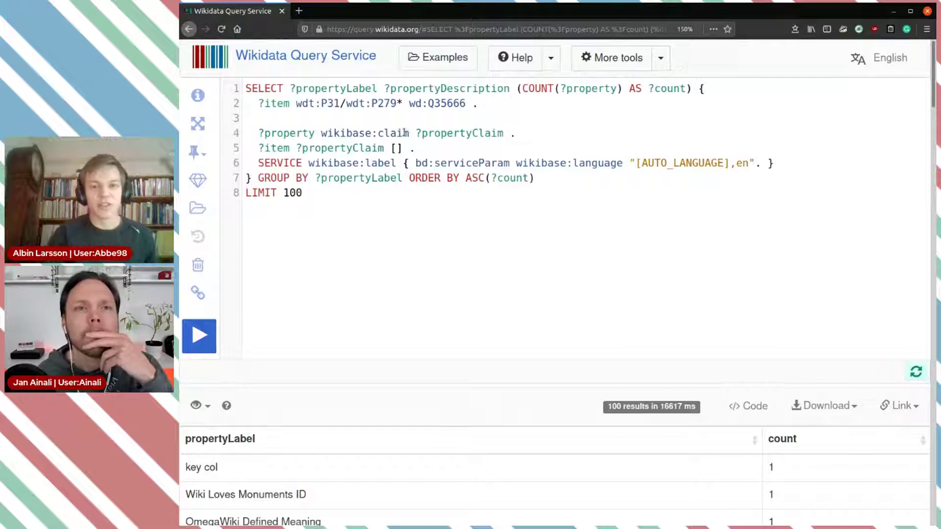
Add ?propertyDescription to the GROUP BY clause after ?propertyLabel and run the query
{"action": "double_click", "coordinate": [457, 91]}
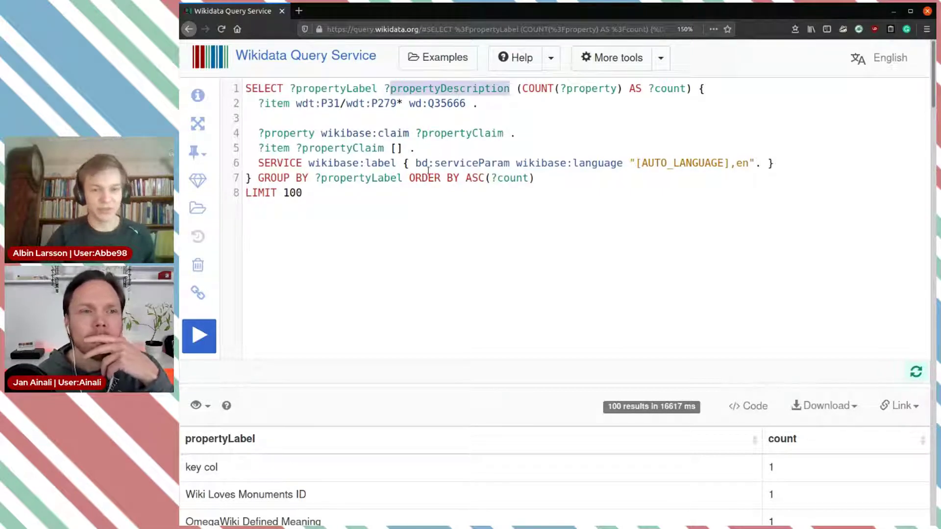
{"action": "left_click", "coordinate": [403, 178]}
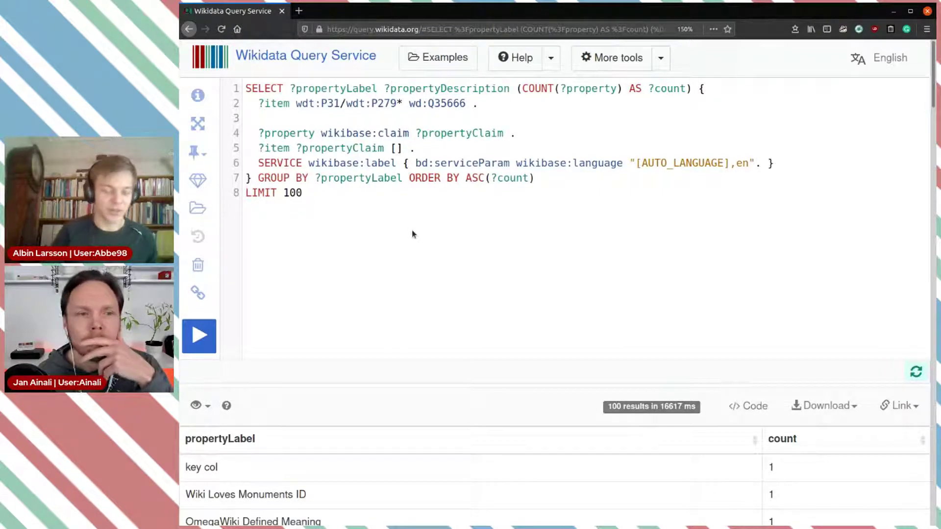
{"action": "type", "text": "?"}
{"action": "key", "text": "ctrl+space"}
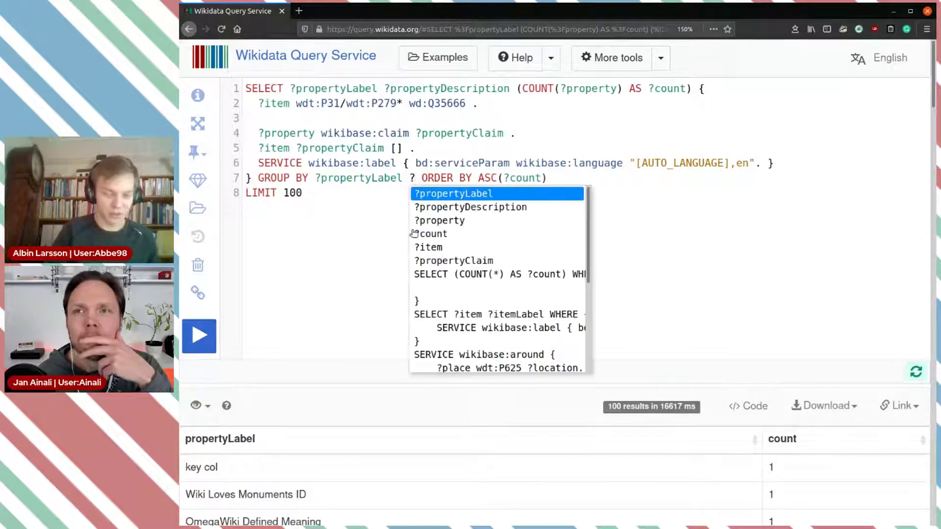
{"action": "key", "text": "Down"}
{"action": "key", "text": "Return"}
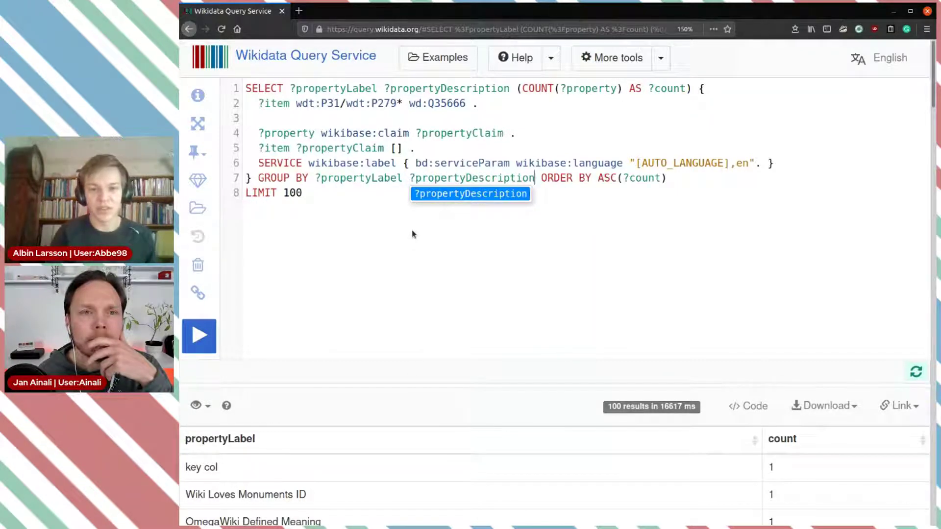
{"action": "key", "text": "ctrl+Return"}
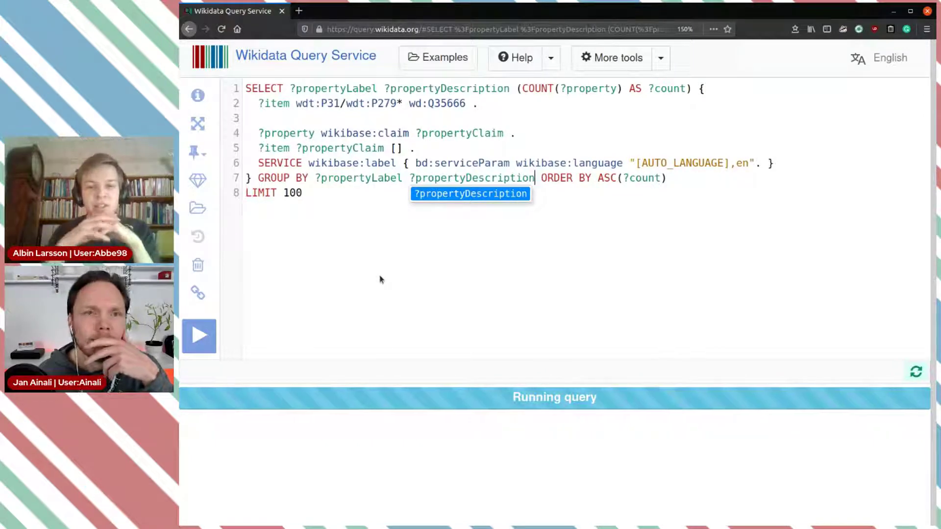
{"action": "left_click_drag", "start_coordinate": [270, 163], "coordinate": [593, 164]}
{"action": "left_click", "coordinate": [659, 177]}
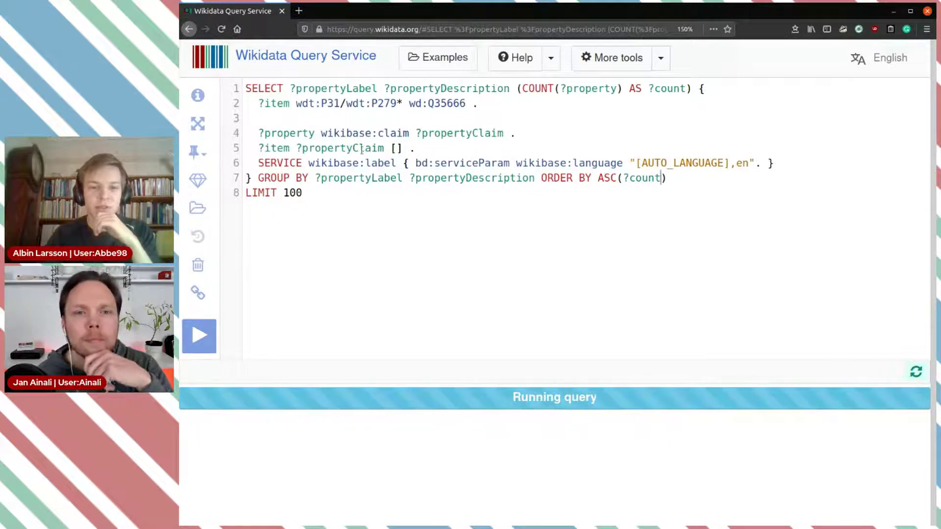
{"action": "double_click", "coordinate": [372, 163]}
{"action": "double_click", "coordinate": [473, 178]}
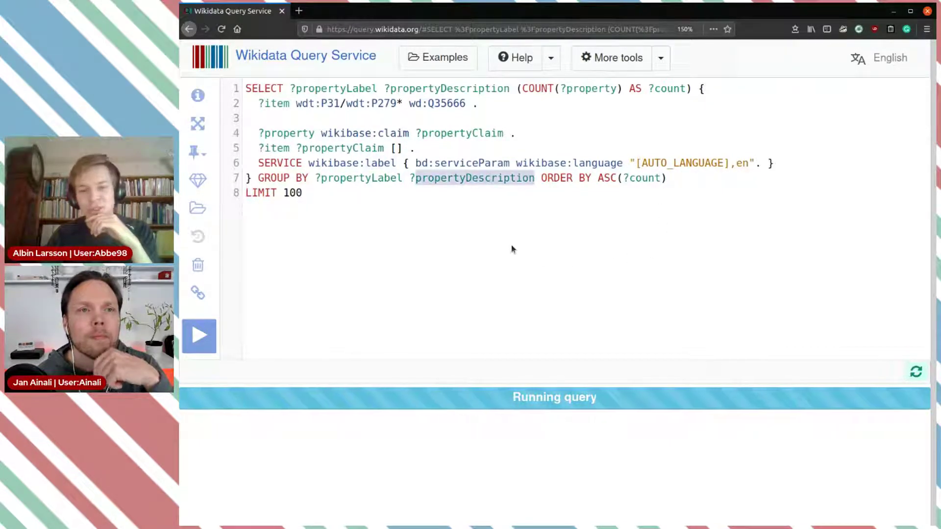
{"action": "left_click", "coordinate": [512, 250]}
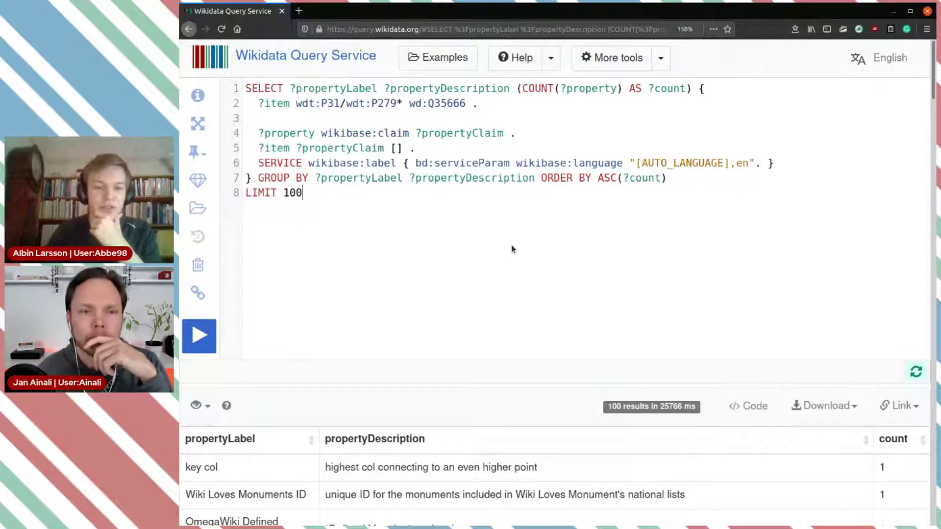
Sort the query results by propertyDescription in descending order
{"action": "scroll", "coordinate": [512, 249], "scroll_direction": "down", "scroll_amount": 5}
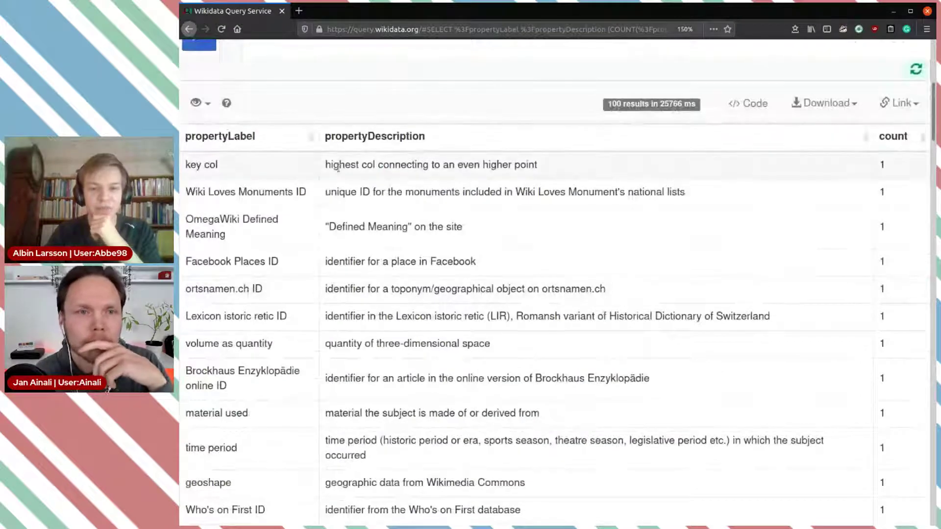
{"action": "left_click_drag", "start_coordinate": [336, 165], "coordinate": [392, 139]}
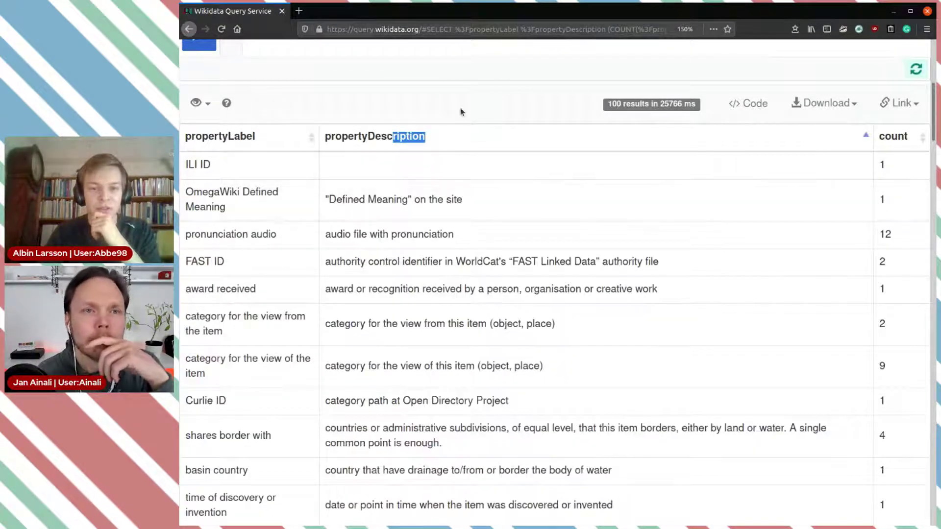
{"action": "left_click", "coordinate": [464, 142]}
{"action": "left_click", "coordinate": [464, 142]}
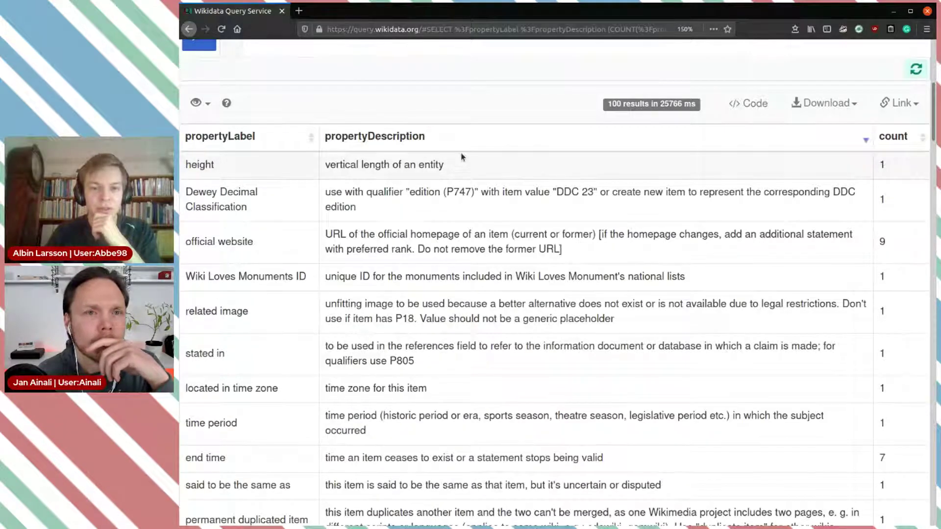
Sort the query results by count, toggling the sort direction
{"action": "scroll", "coordinate": [460, 162], "scroll_direction": "up", "scroll_amount": 3}
{"action": "scroll", "coordinate": [447, 280], "scroll_direction": "down", "scroll_amount": 3}
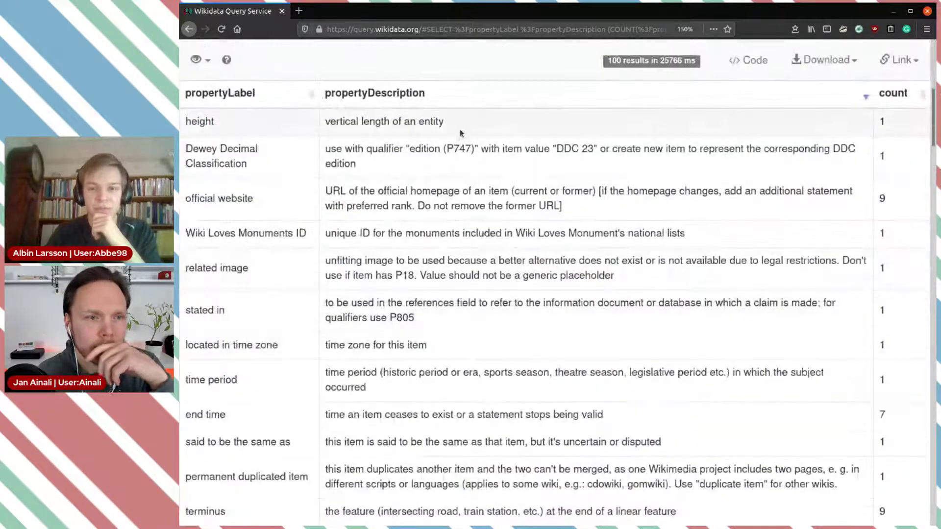
{"action": "left_click", "coordinate": [894, 96]}
{"action": "left_click", "coordinate": [894, 98]}
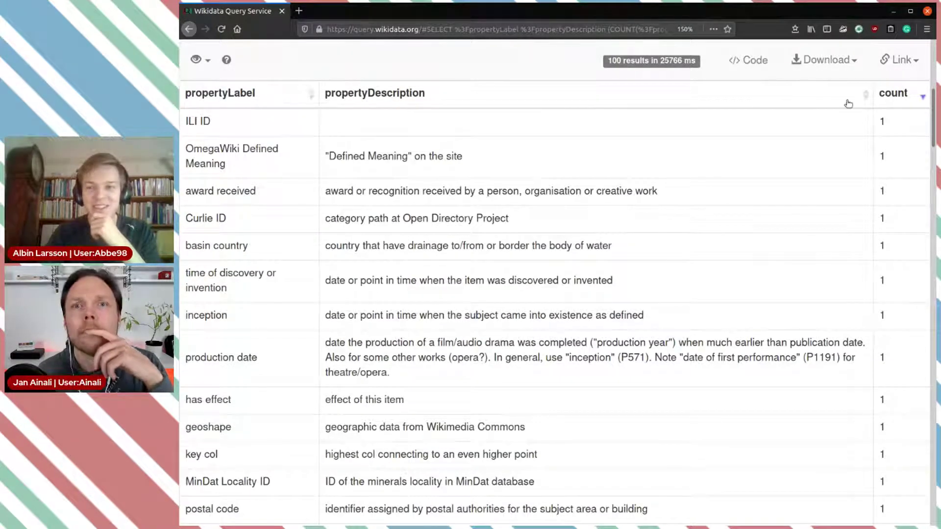
{"action": "left_click", "coordinate": [906, 100]}
{"action": "left_click", "coordinate": [906, 99]}
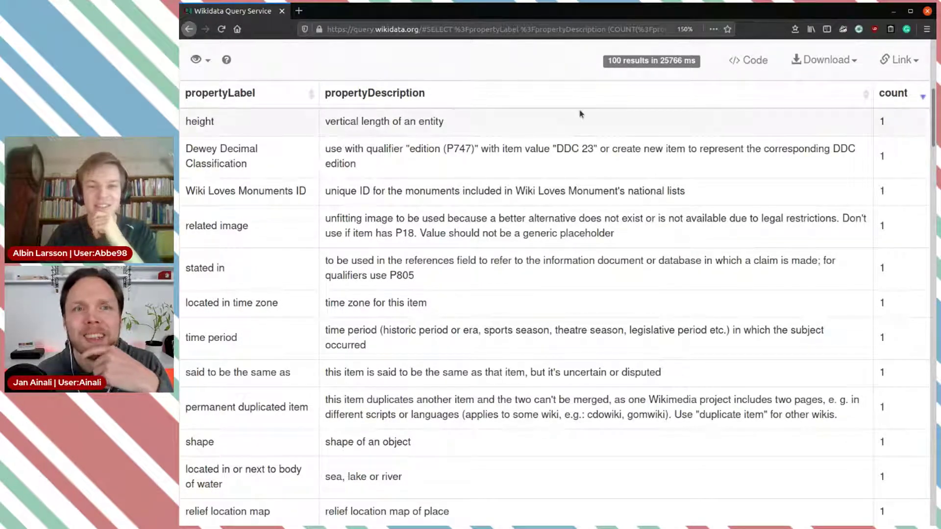
Examine the rarely used properties and their descriptions in the results, highlighting the "stated in" property
{"action": "scroll", "coordinate": [466, 131], "scroll_direction": "up", "scroll_amount": 3}
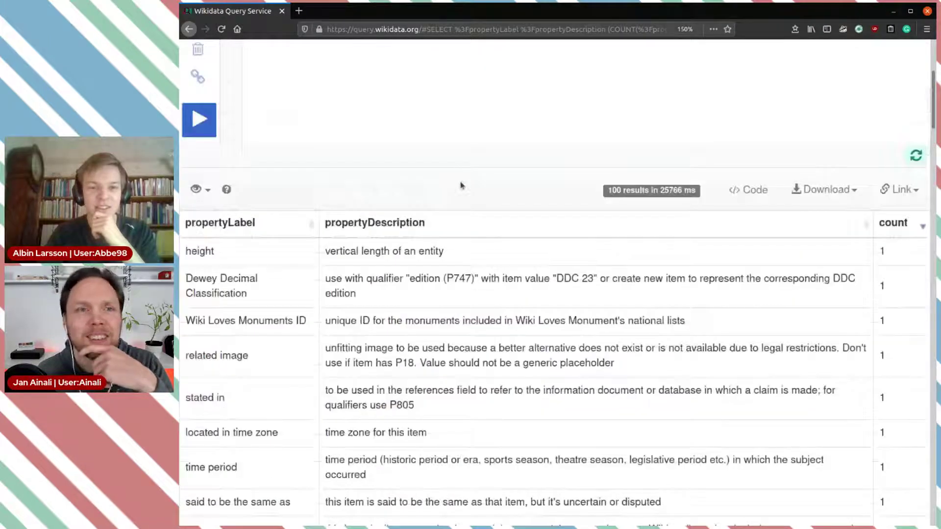
{"action": "scroll", "coordinate": [461, 186], "scroll_direction": "down", "scroll_amount": 3}
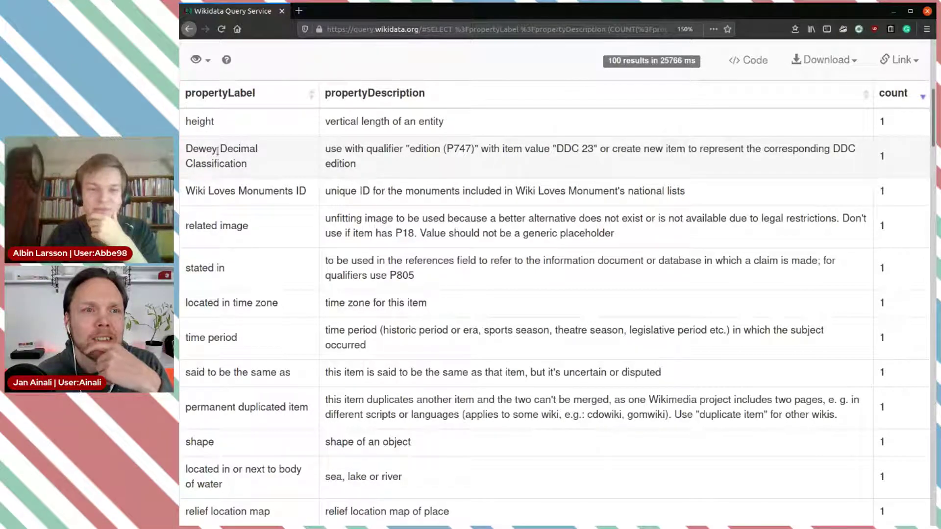
{"action": "scroll", "coordinate": [463, 166], "scroll_direction": "down", "scroll_amount": 3}
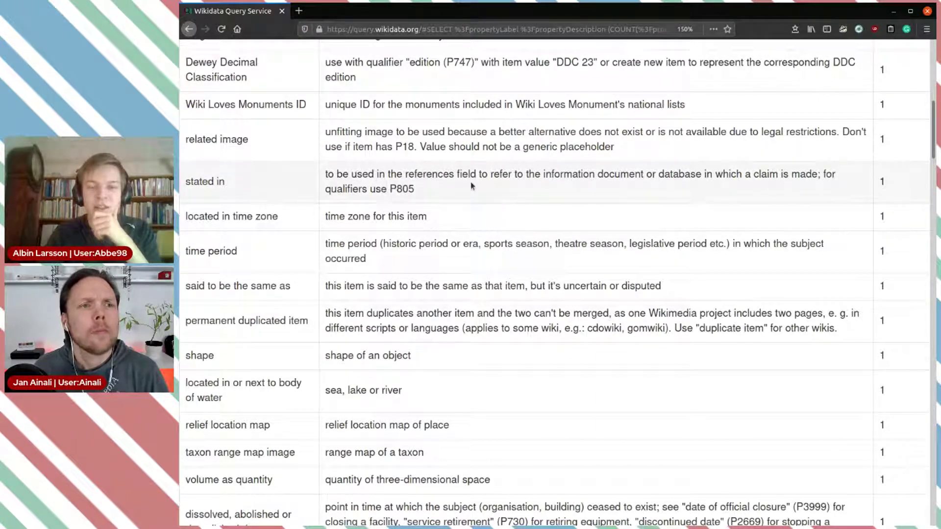
{"action": "scroll", "coordinate": [473, 186], "scroll_direction": "up", "scroll_amount": 2}
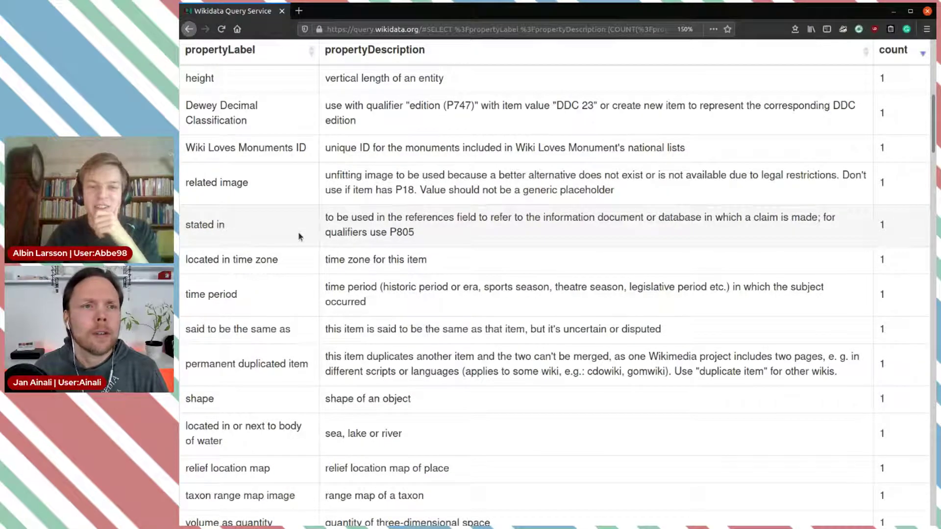
{"action": "scroll", "coordinate": [301, 241], "scroll_direction": "up", "scroll_amount": 2}
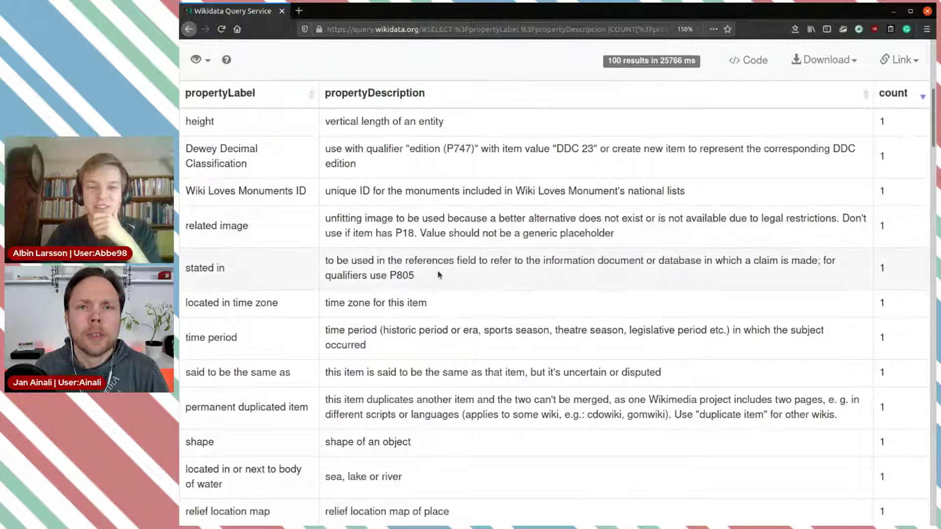
{"action": "scroll", "coordinate": [495, 273], "scroll_direction": "up", "scroll_amount": 5}
{"action": "scroll", "coordinate": [496, 274], "scroll_direction": "down", "scroll_amount": 6}
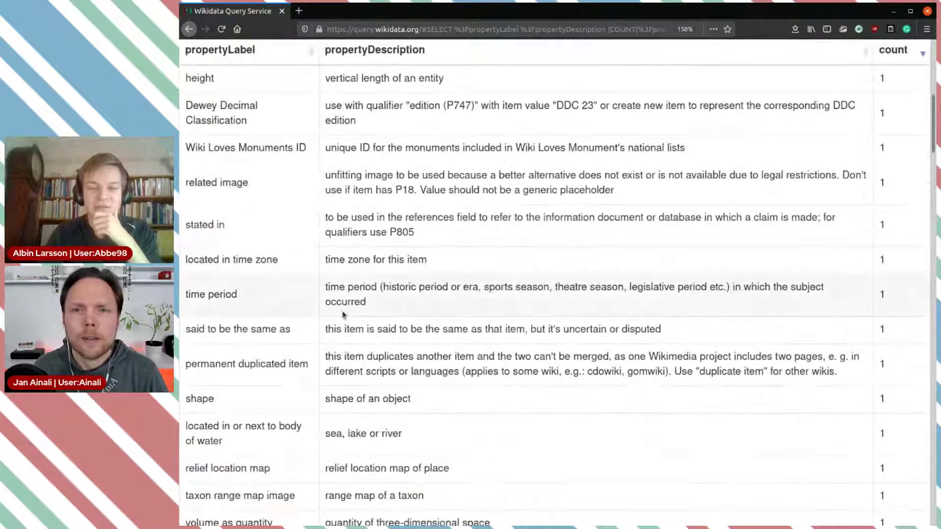
{"action": "left_click_drag", "start_coordinate": [230, 227], "coordinate": [189, 225]}
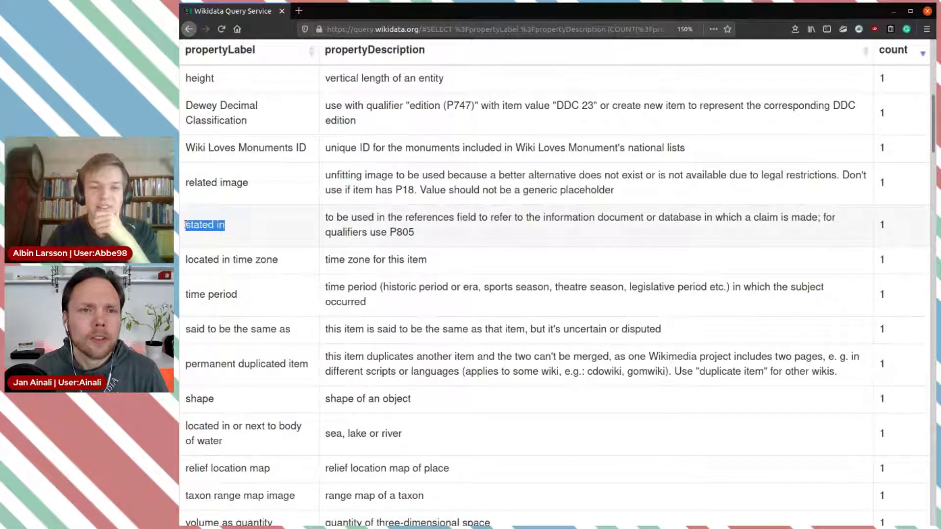
Copy the entire query text and open a new browser tab
{"action": "scroll", "coordinate": [492, 217], "scroll_direction": "up", "scroll_amount": 6}
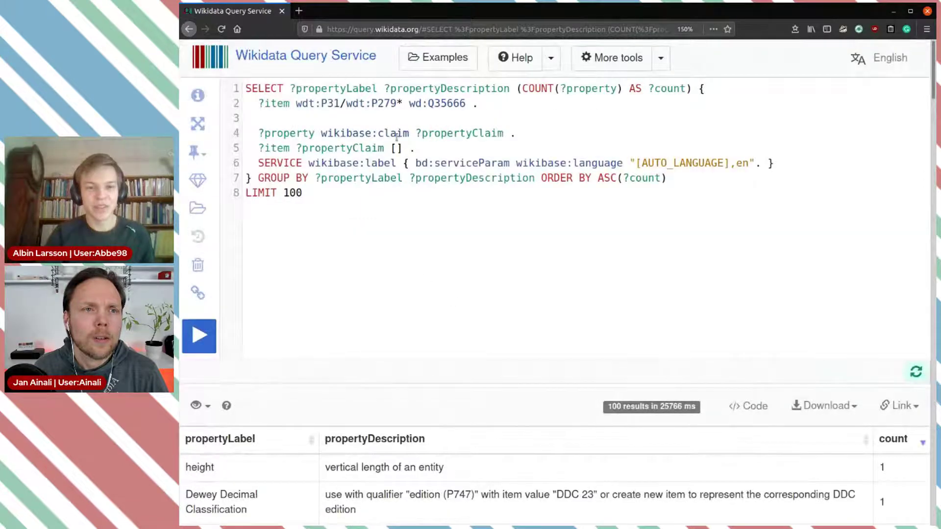
{"action": "left_click_drag", "start_coordinate": [343, 194], "coordinate": [235, 79]}
{"action": "key", "text": "ctrl+c"}
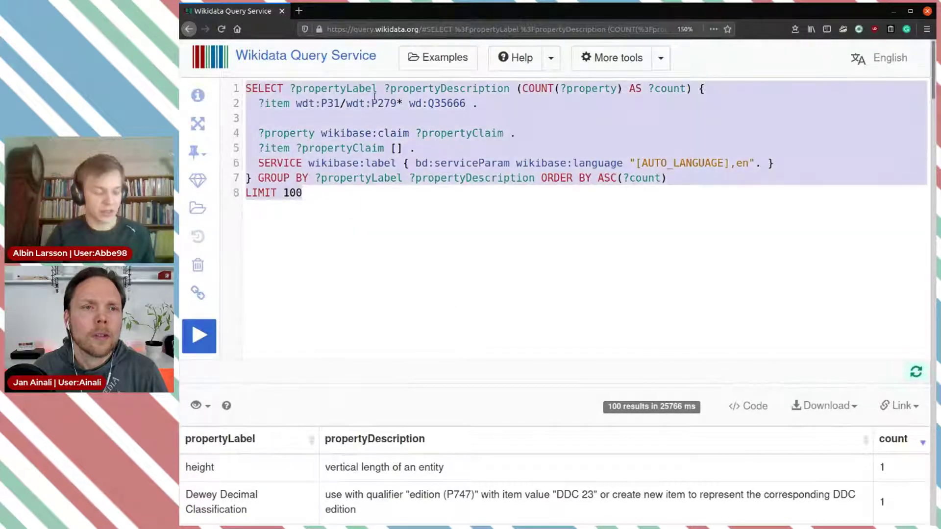
{"action": "left_click", "coordinate": [299, 10]}
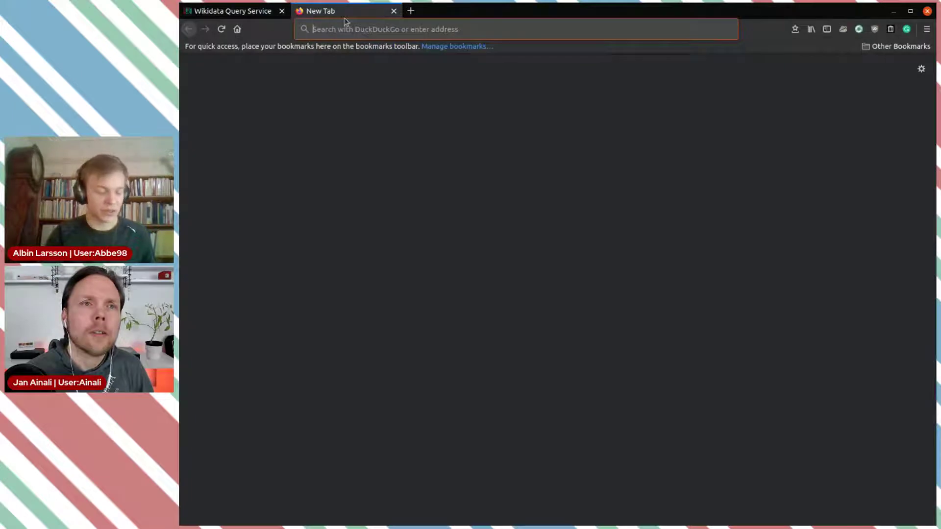
Load query.wikidata.org in the new tab and paste the copied query into the editor
{"action": "type", "text": "query.wikidata.org"}
{"action": "key", "text": "Return"}
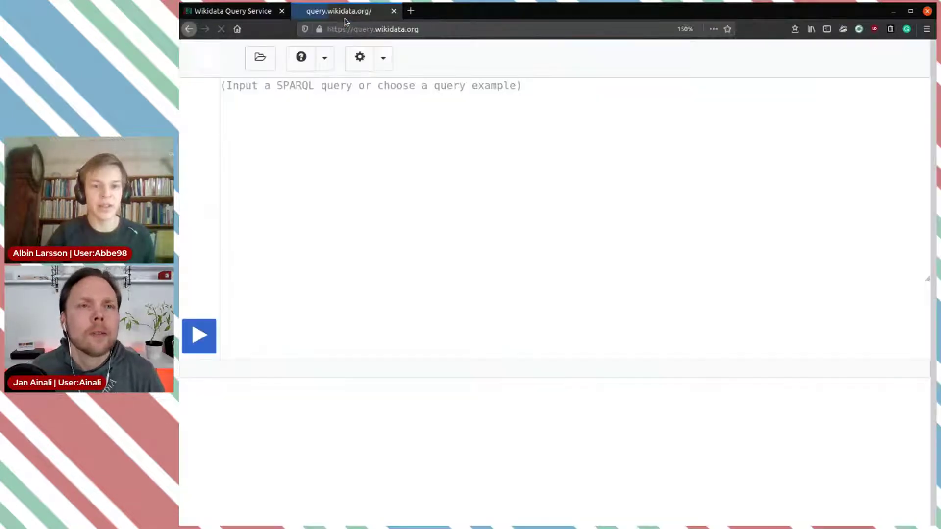
{"action": "key", "text": "ctrl+v"}
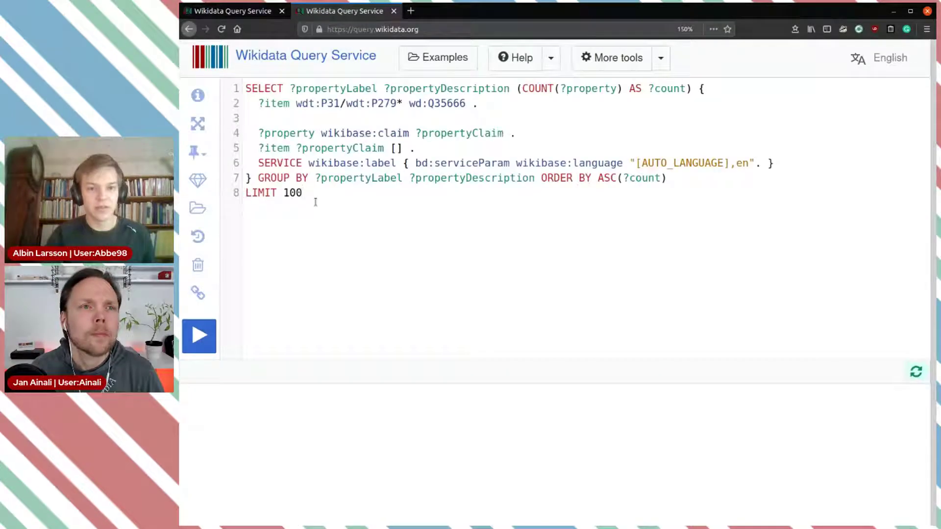
Remove the LIMIT 100 line and the GROUP BY and ORDER BY clauses from the end of the query
{"action": "left_click_drag", "start_coordinate": [693, 178], "coordinate": [252, 178]}
{"action": "left_click_drag", "start_coordinate": [327, 198], "coordinate": [239, 195]}
{"action": "key", "text": "BackSpace"}
{"action": "left_click_drag", "start_coordinate": [668, 182], "coordinate": [235, 184]}
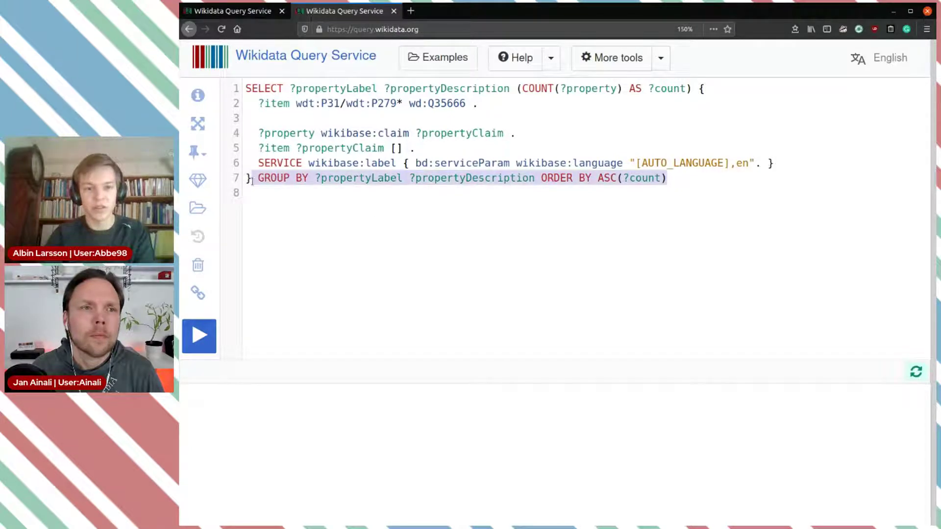
{"action": "key", "text": "BackSpace"}
Replace the variables and count expression in the SELECT line with ?item ?itemLabel
{"action": "left_click_drag", "start_coordinate": [290, 88], "coordinate": [692, 90]}
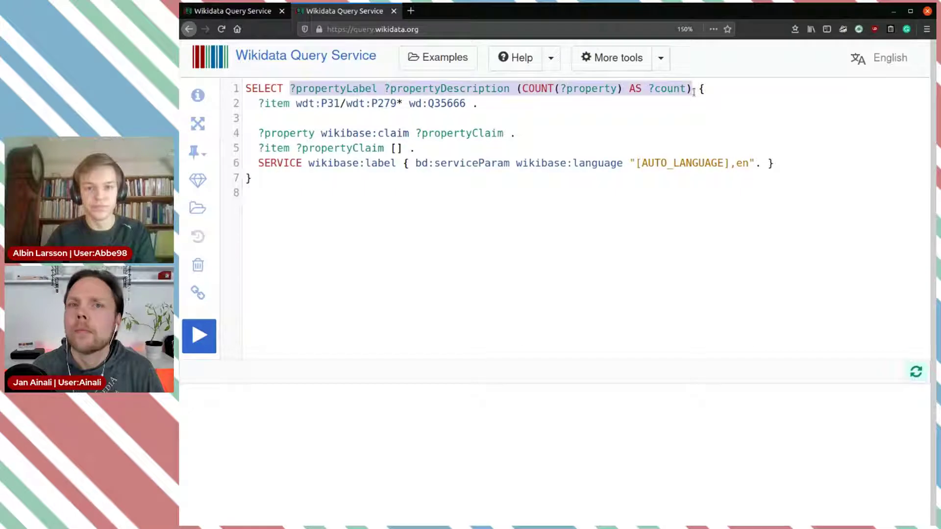
{"action": "key", "text": "BackSpace"}
{"action": "type", "text": "?item"}
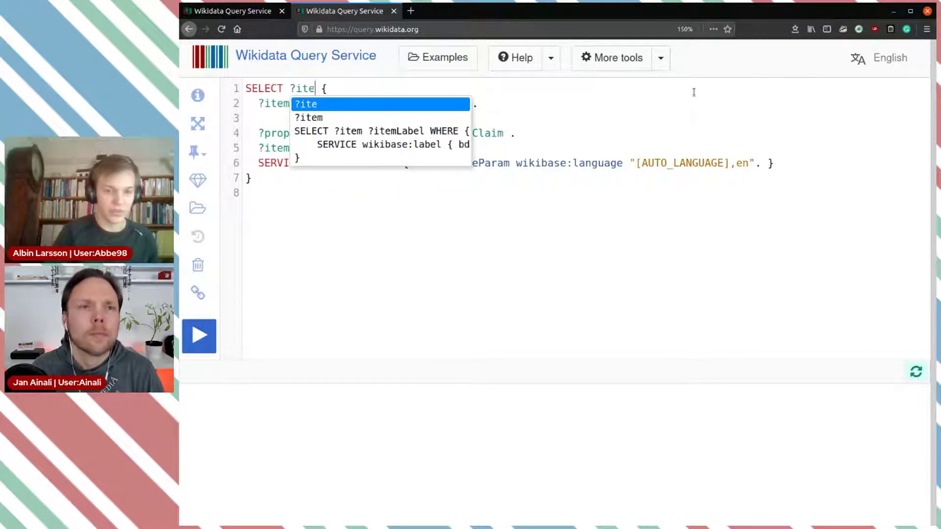
{"action": "type", "text": " ?"}
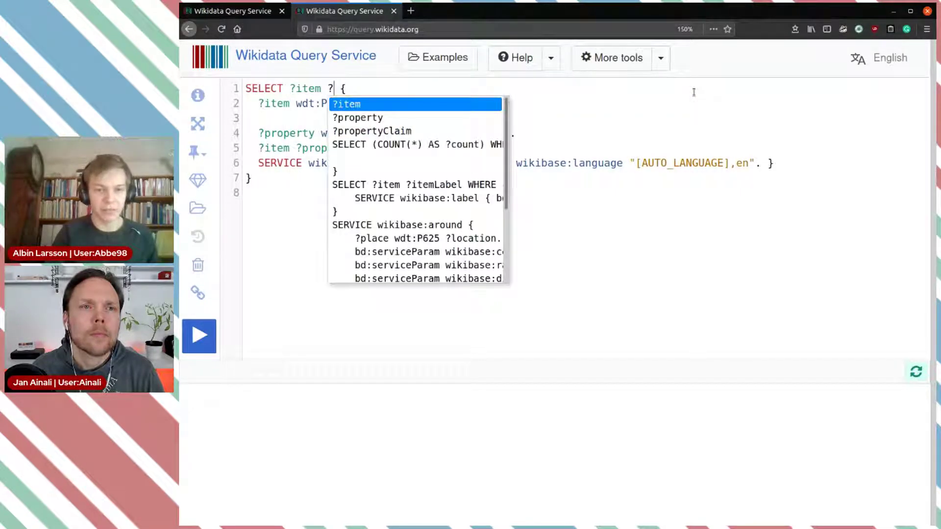
{"action": "type", "text": "item"}
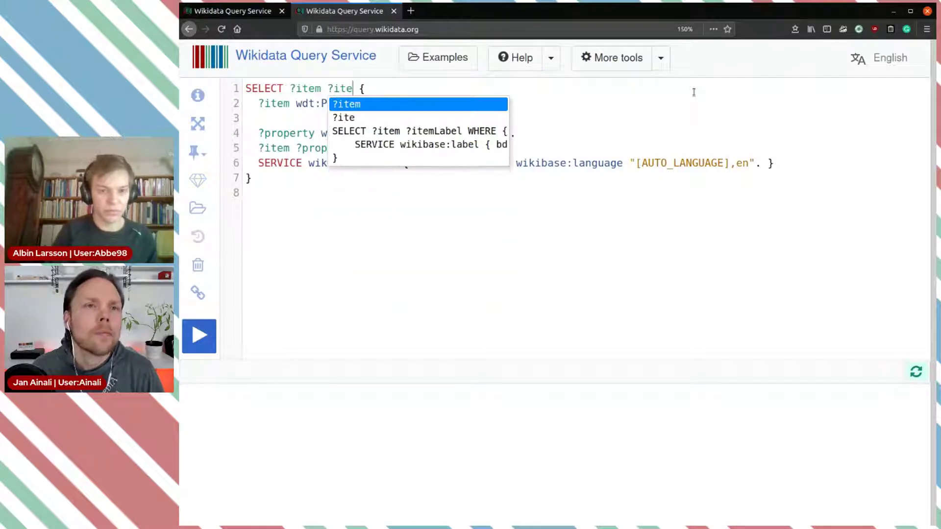
{"action": "type", "text": "Label"}
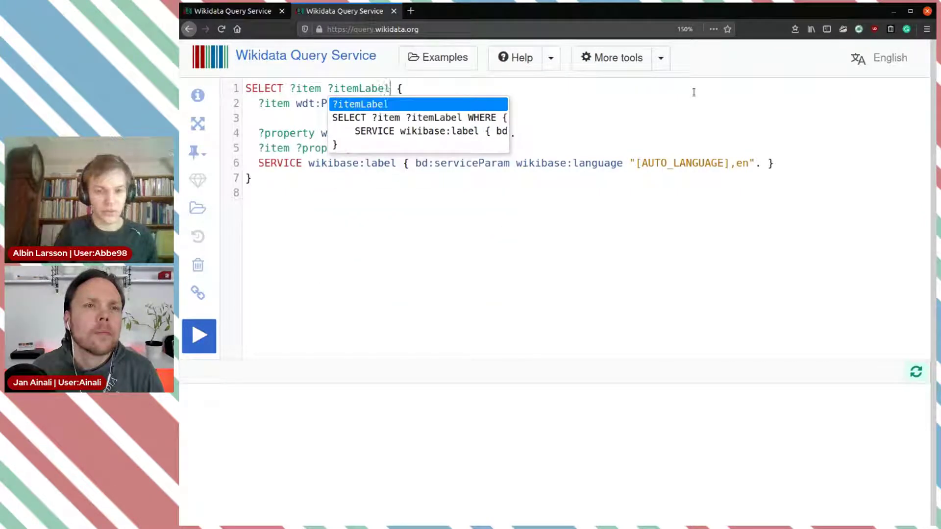
{"action": "left_click", "coordinate": [501, 141]}
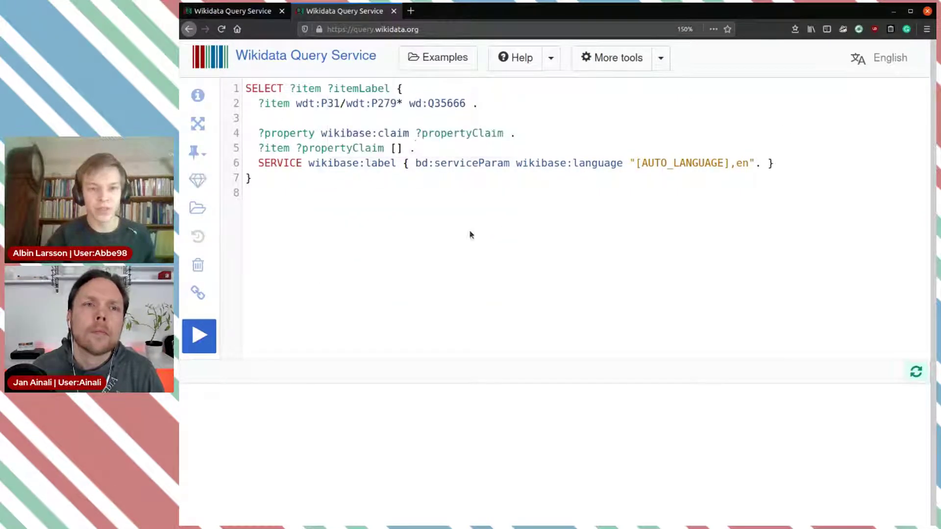
Replace the two propertyClaim triples with ?item wdt:P248 [] to match items using "stated in", and run the query
{"action": "left_click_drag", "start_coordinate": [409, 147], "coordinate": [259, 127]}
{"action": "key", "text": "BackSpace"}
{"action": "type", "text": "?."}
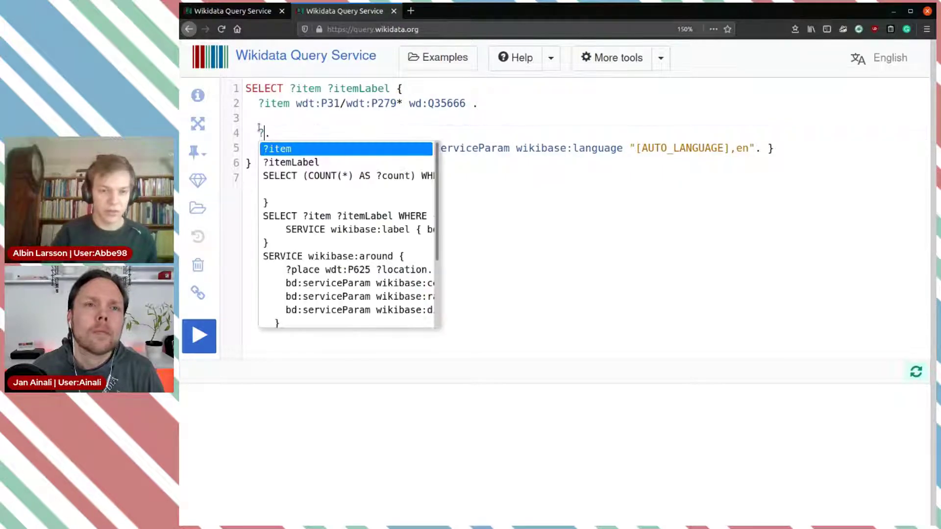
{"action": "key", "text": "Return"}
{"action": "type", "text": "wdt:stat"}
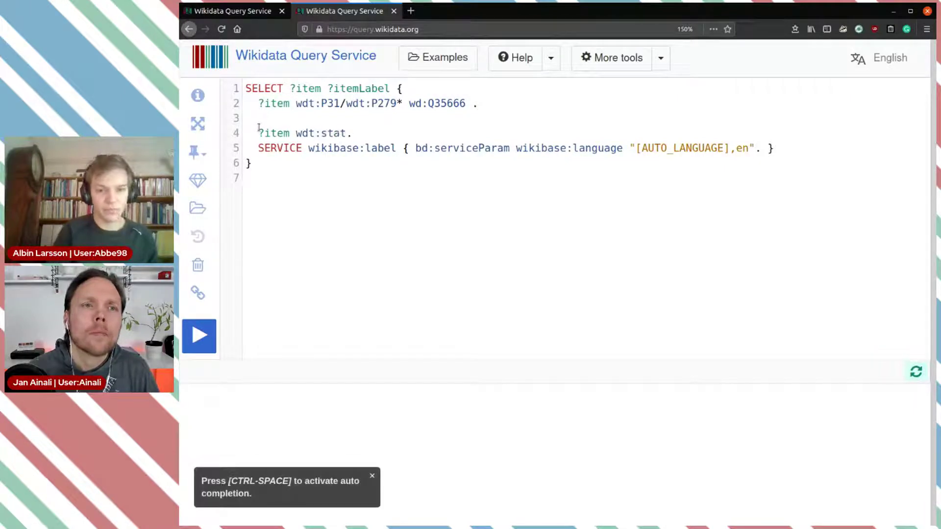
{"action": "key", "text": "ctrl+space"}
{"action": "key", "text": "Return"}
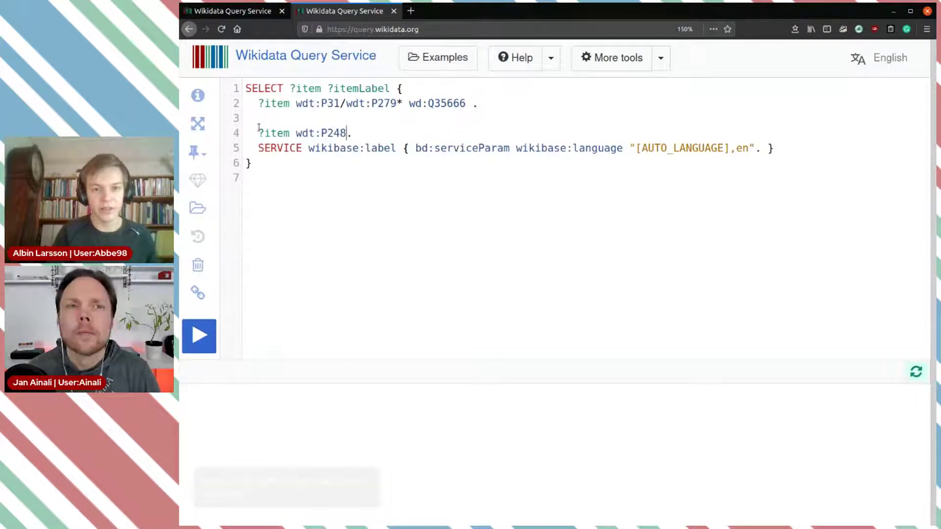
{"action": "type", "text": "[]"}
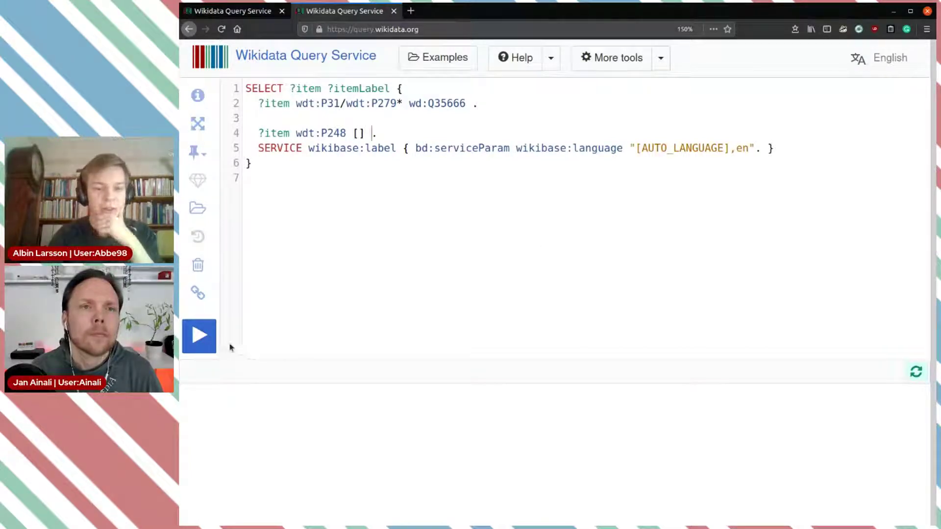
{"action": "left_click", "coordinate": [210, 336]}
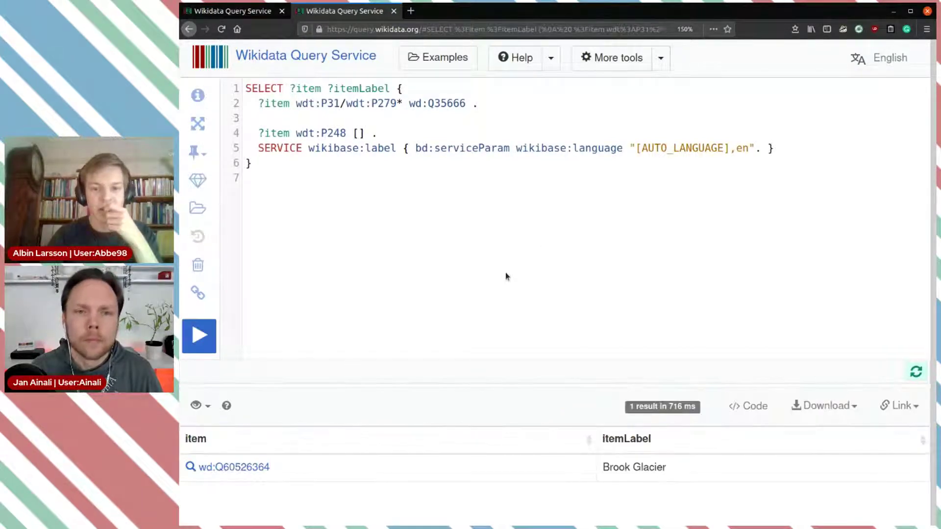
Open the resulting Brook Glacier item in its own tab and examine its "stated in" statement and qualifiers
{"action": "middle_click", "coordinate": [248, 467]}
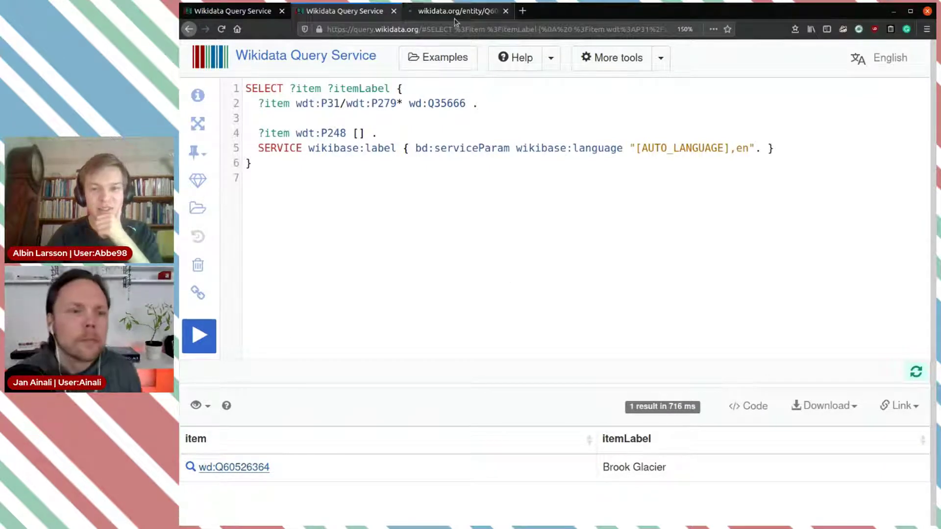
{"action": "left_click", "coordinate": [455, 13]}
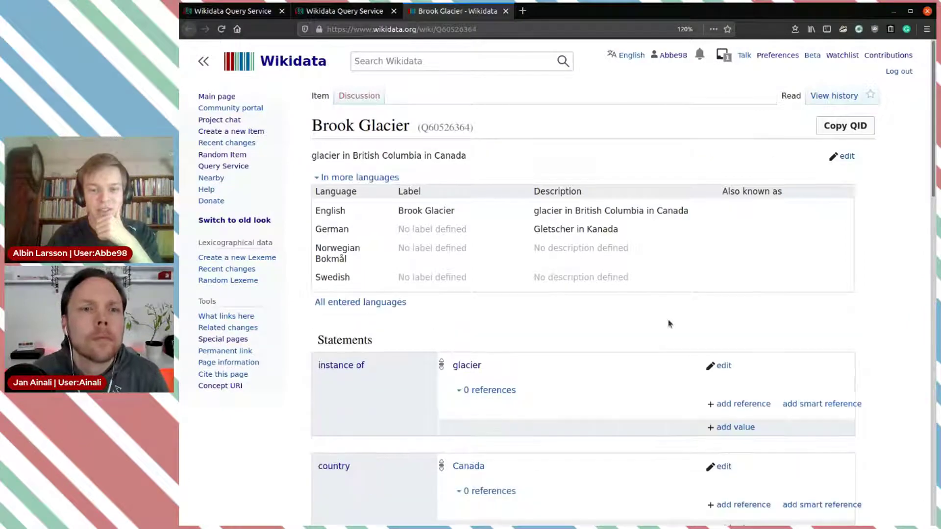
{"action": "scroll", "coordinate": [669, 324], "scroll_direction": "down", "scroll_amount": 8}
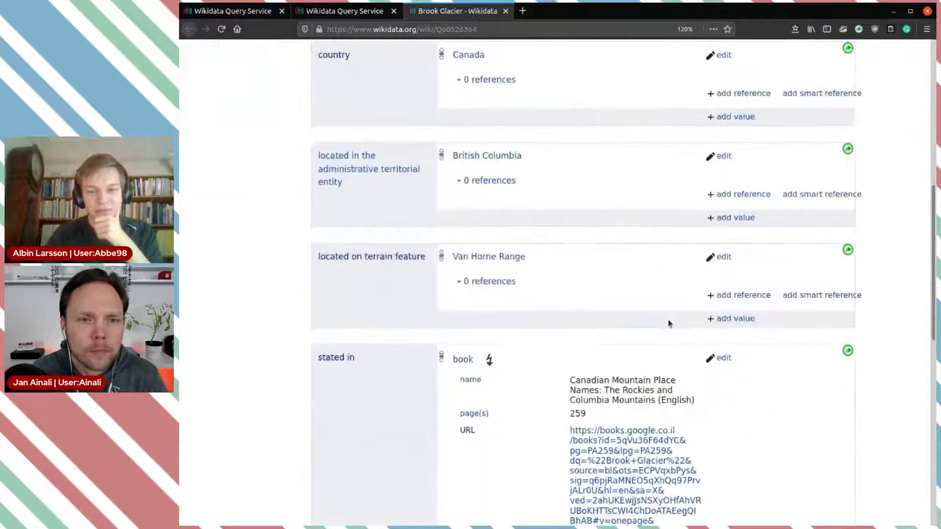
{"action": "scroll", "coordinate": [668, 323], "scroll_direction": "down", "scroll_amount": 3}
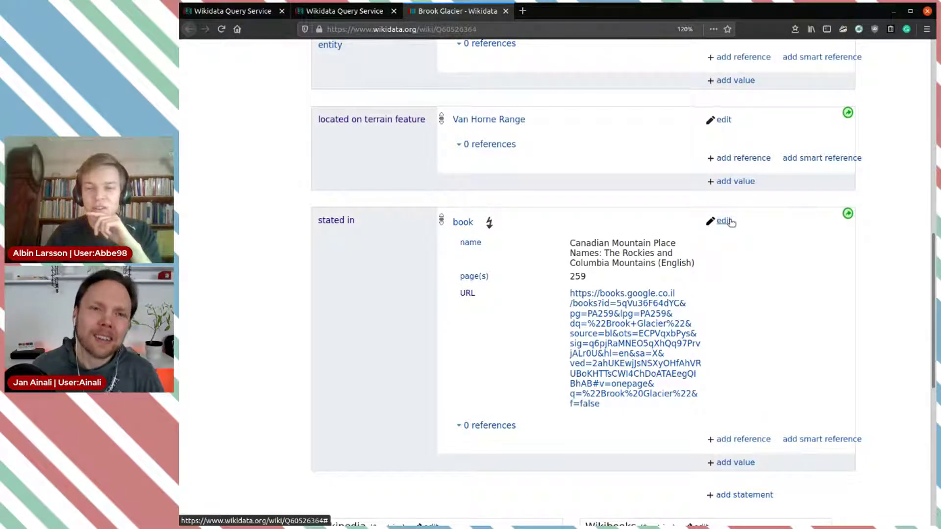
{"action": "scroll", "coordinate": [731, 220], "scroll_direction": "down", "scroll_amount": 5}
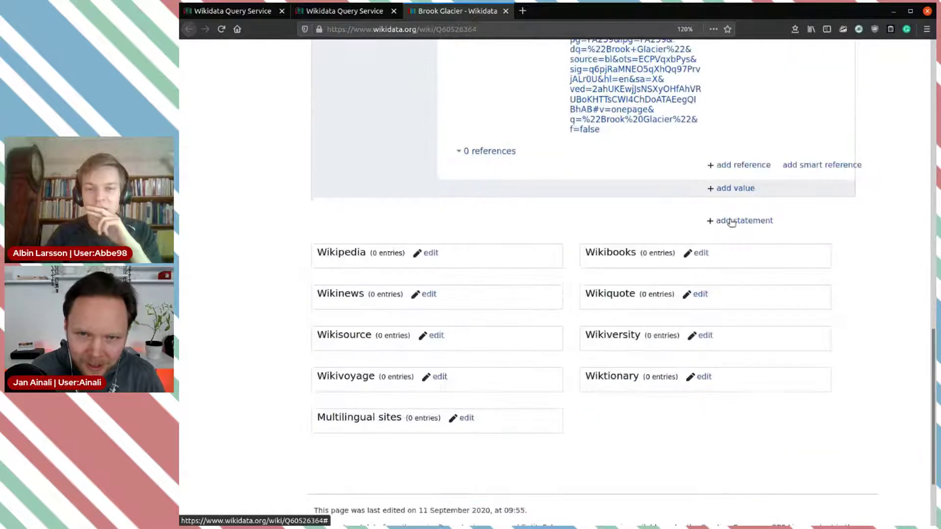
{"action": "scroll", "coordinate": [733, 221], "scroll_direction": "up", "scroll_amount": 4}
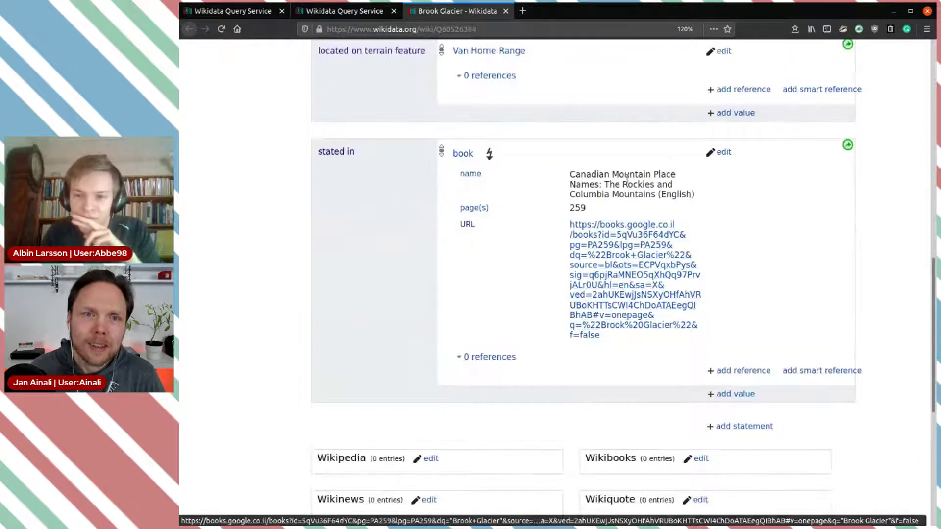
{"action": "left_click_drag", "start_coordinate": [591, 174], "coordinate": [673, 196]}
{"action": "left_click", "coordinate": [674, 196]}
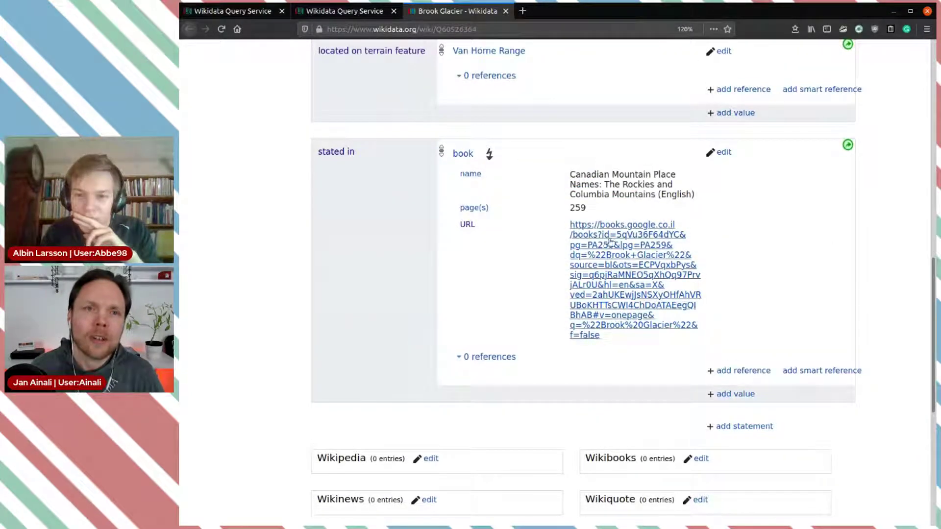
{"action": "scroll", "coordinate": [628, 255], "scroll_direction": "up", "scroll_amount": 2}
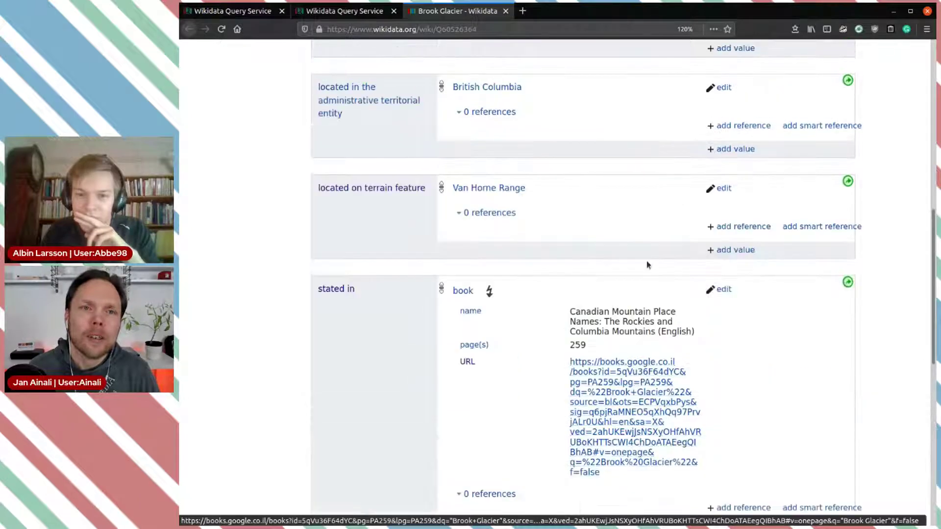
{"action": "left_click", "coordinate": [720, 289]}
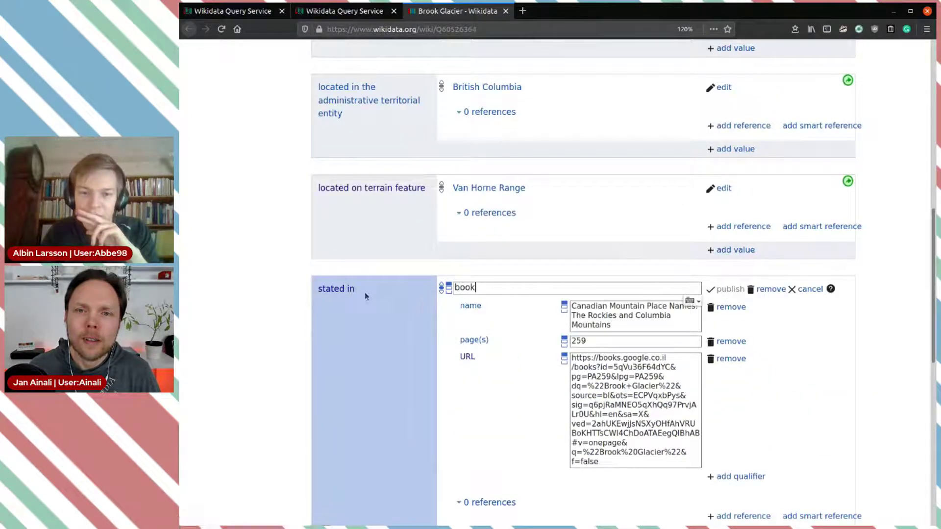
{"action": "scroll", "coordinate": [642, 522], "scroll_direction": "down", "scroll_amount": 2}
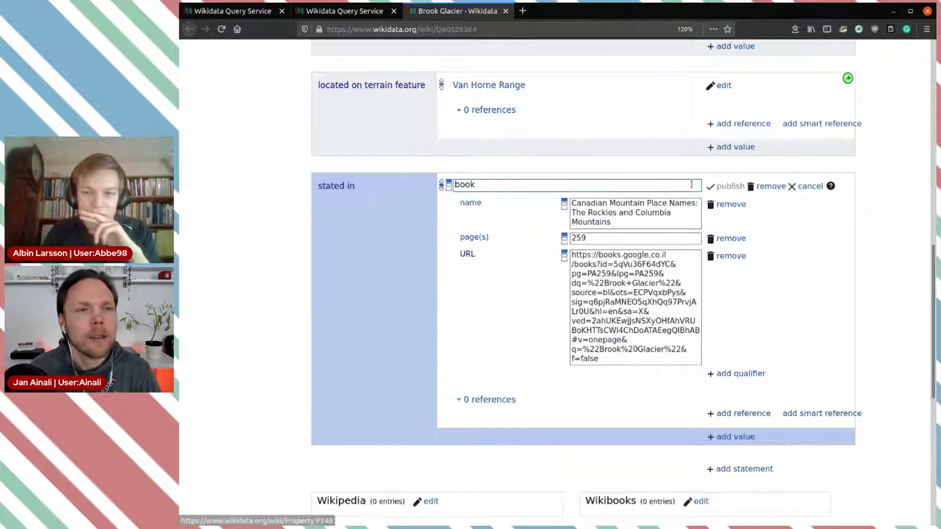
{"action": "left_click", "coordinate": [805, 192]}
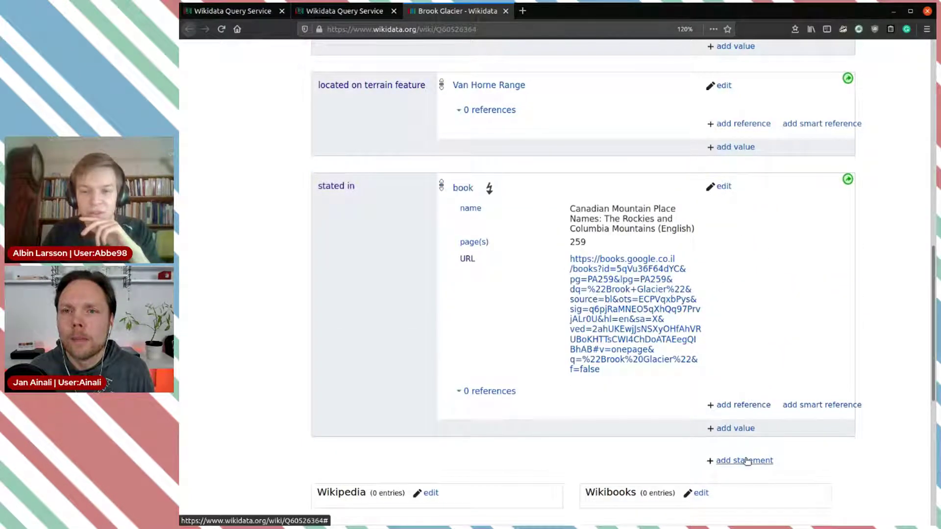
Start moving the "stated in" claim to another property of the same entity
{"action": "left_click", "coordinate": [847, 180]}
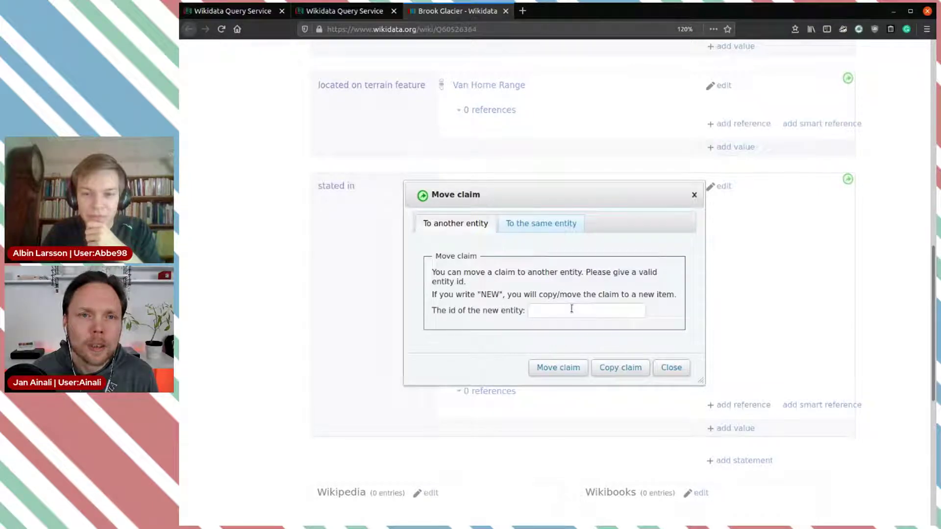
{"action": "left_click", "coordinate": [534, 229]}
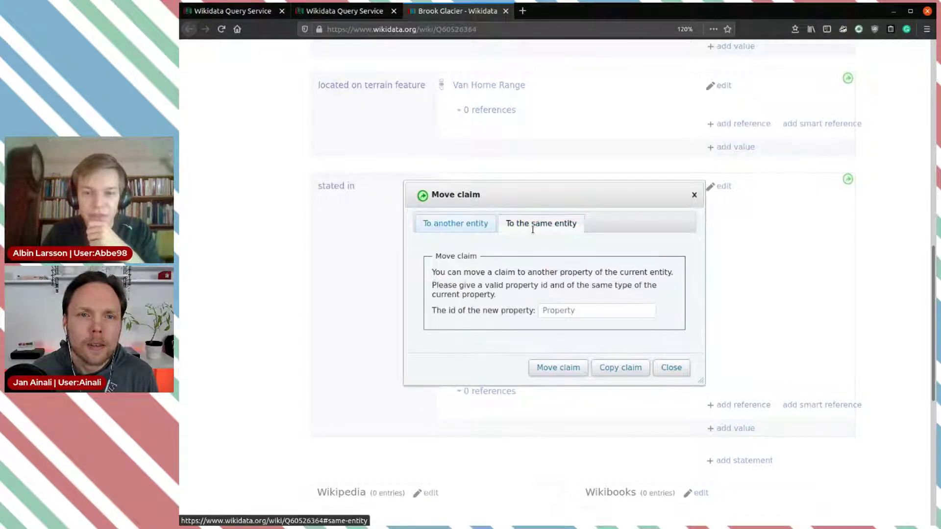
{"action": "left_click", "coordinate": [578, 312]}
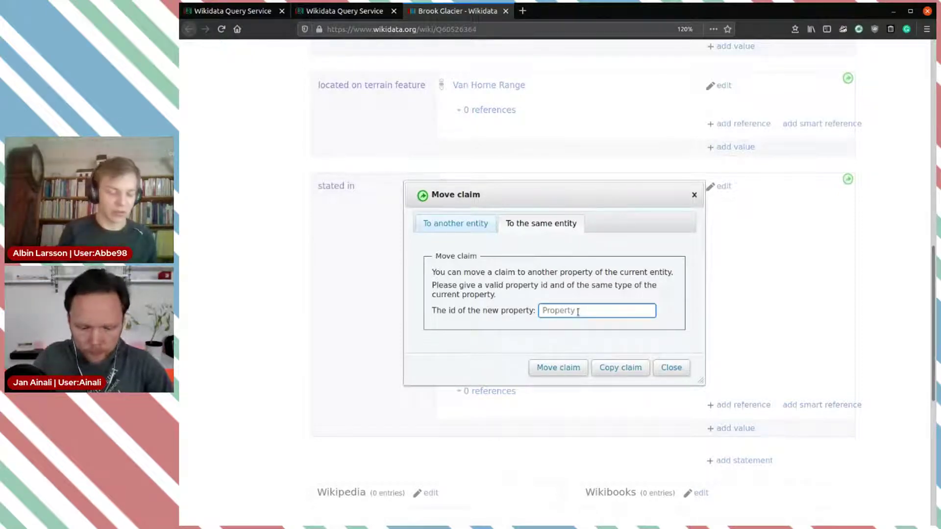
{"action": "type", "text": "de"}
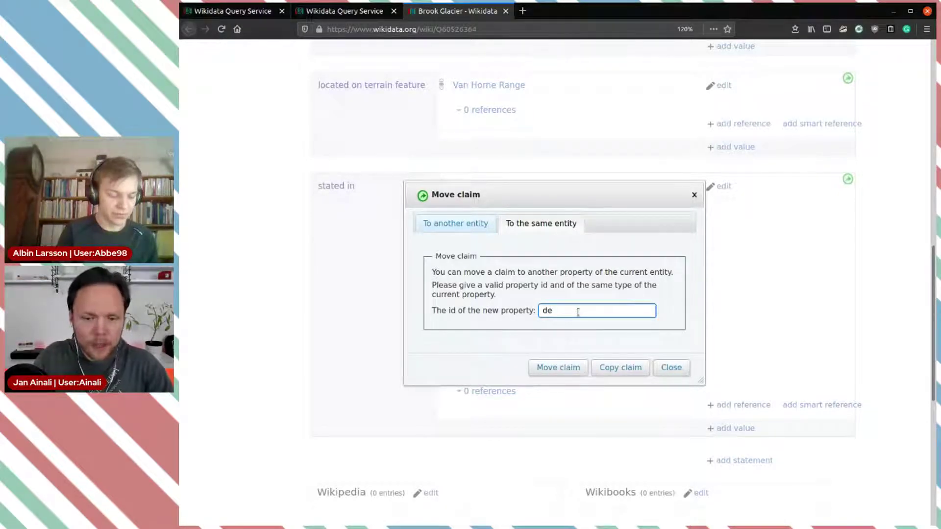
{"action": "key", "text": "BackSpace"}
{"action": "key", "text": "BackSpace"}
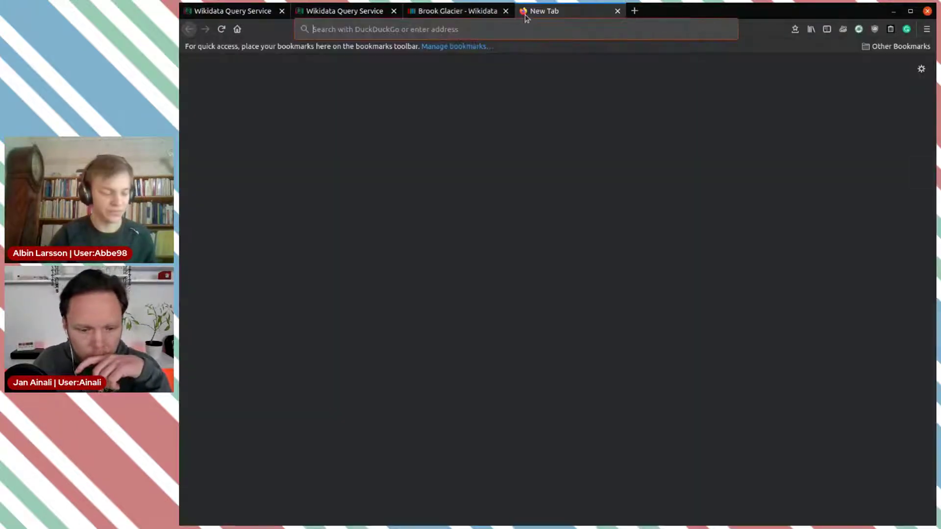
Look up the ID of the "described by source" property in a new browser tab using "wd described"
{"action": "left_click", "coordinate": [523, 13]}
{"action": "type", "text": "wd de"}
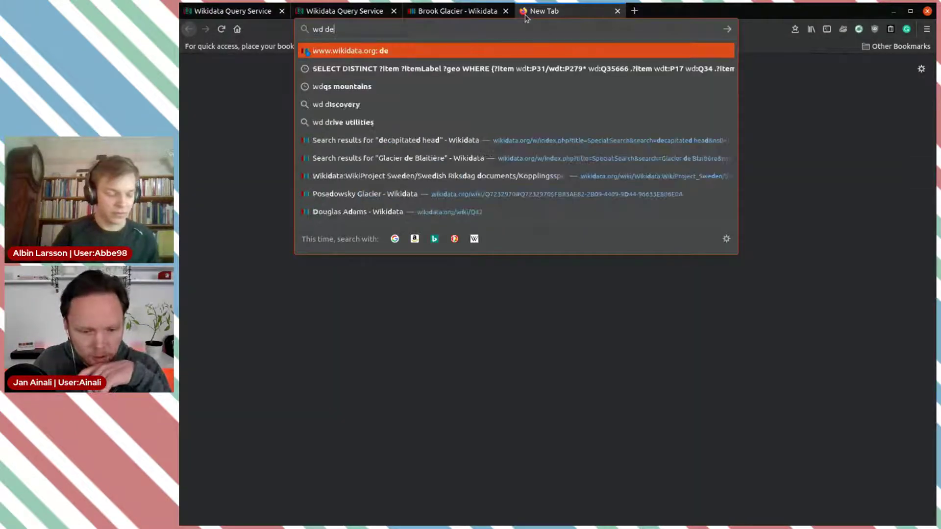
{"action": "type", "text": "scribed"}
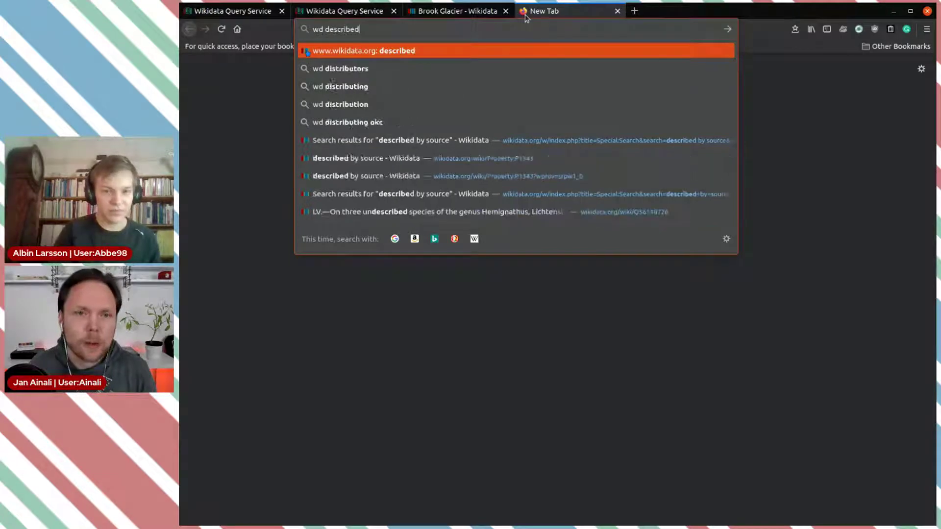
Return to the Brook Glacier item and move the "stated in" claim to property P1343
{"action": "left_click", "coordinate": [471, 19]}
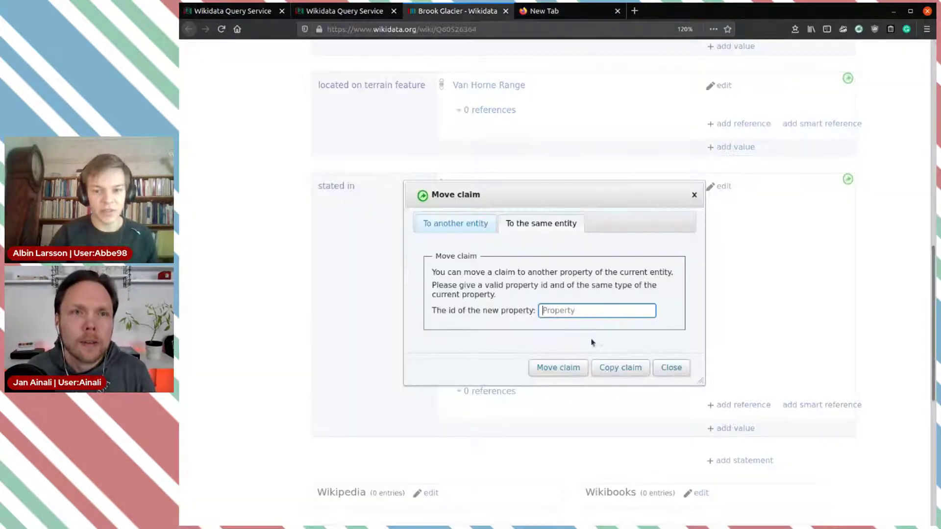
{"action": "type", "text": "P1343"}
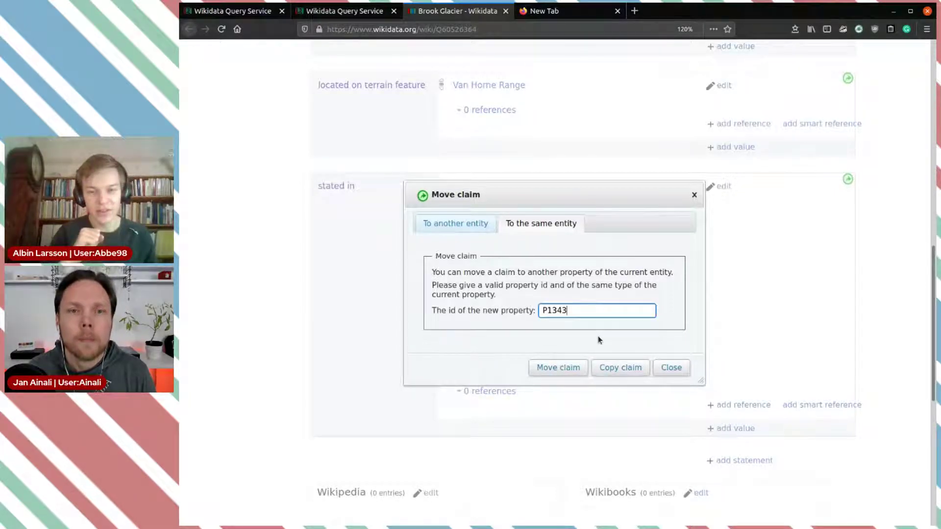
{"action": "left_click", "coordinate": [558, 369]}
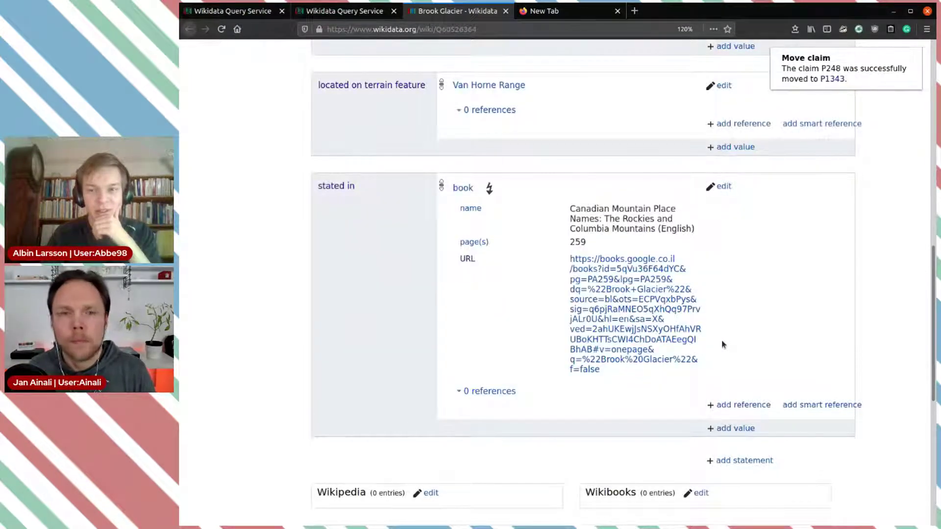
Reload the Brook Glacier item and examine the potential issues flagged on its "described by source" value
{"action": "left_click", "coordinate": [221, 29]}
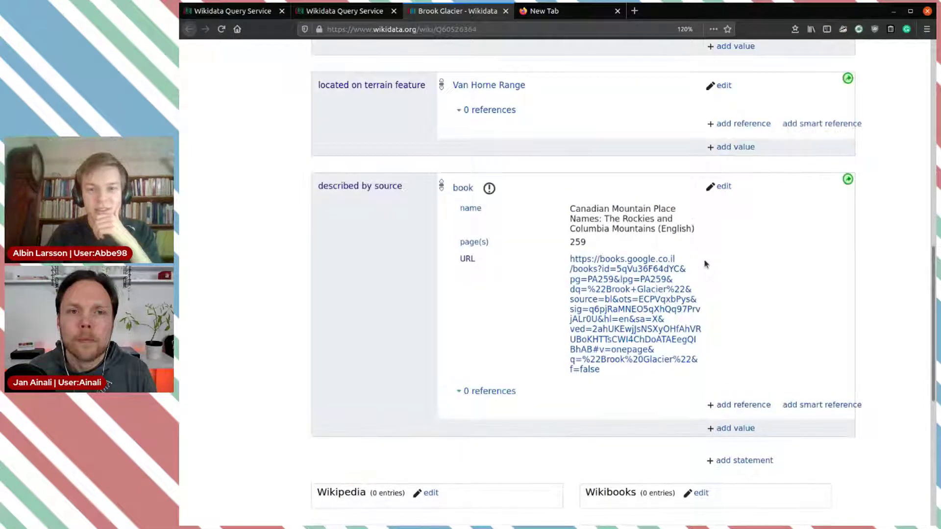
{"action": "left_click", "coordinate": [490, 189]}
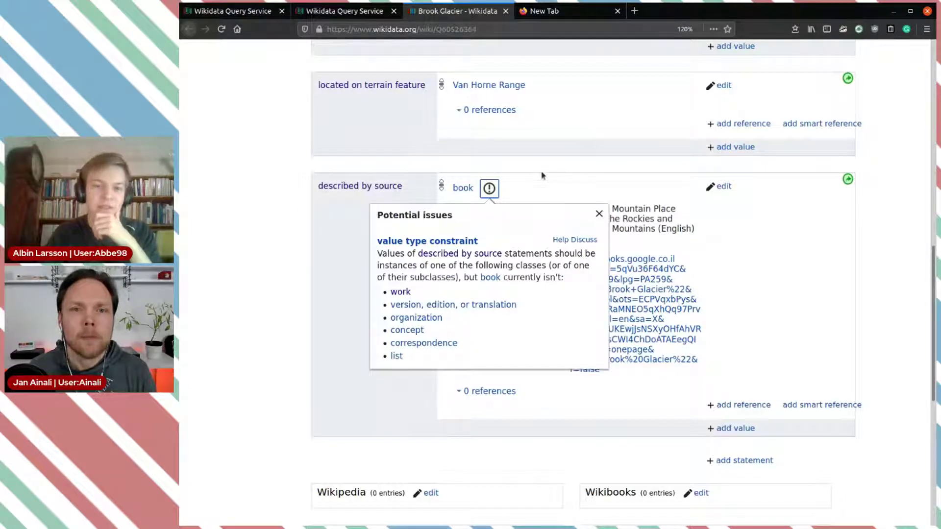
{"action": "left_click", "coordinate": [558, 174]}
{"action": "left_click", "coordinate": [492, 190]}
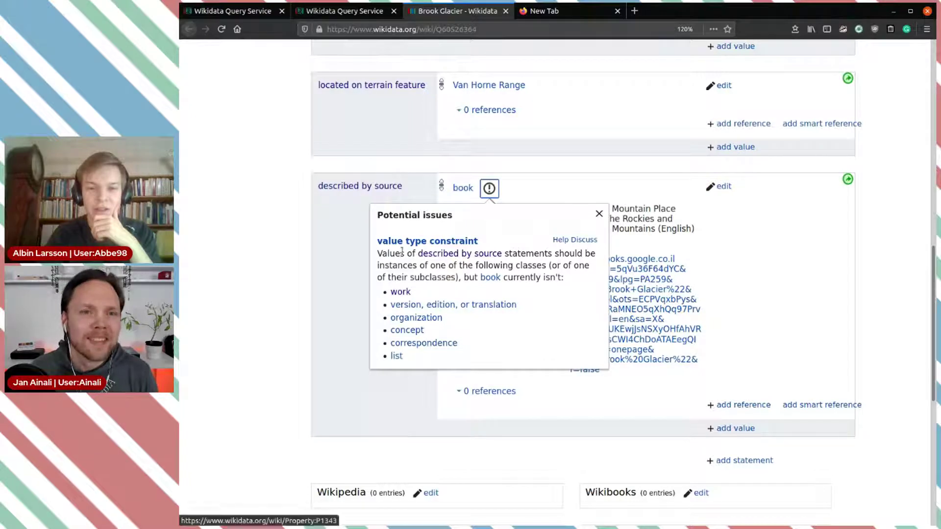
{"action": "left_click_drag", "start_coordinate": [387, 254], "coordinate": [570, 266]}
{"action": "left_click", "coordinate": [569, 266]}
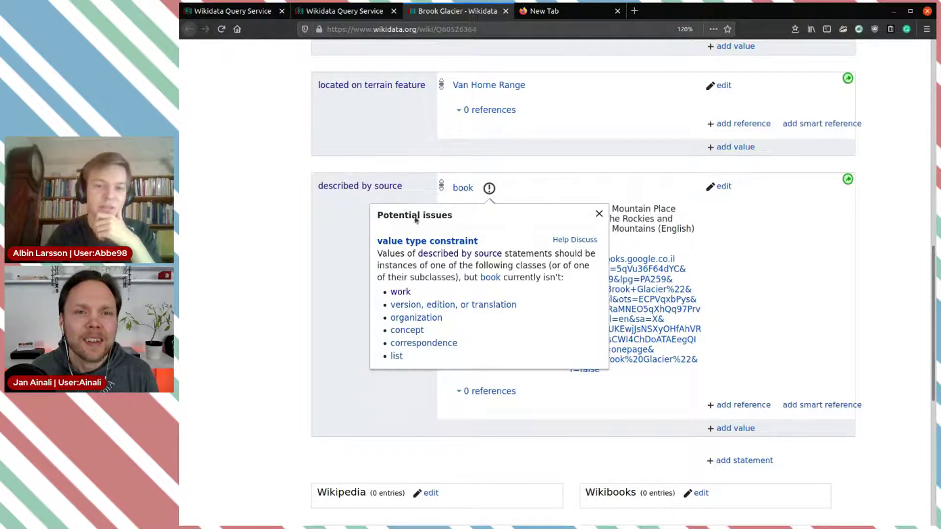
{"action": "left_click", "coordinate": [558, 174]}
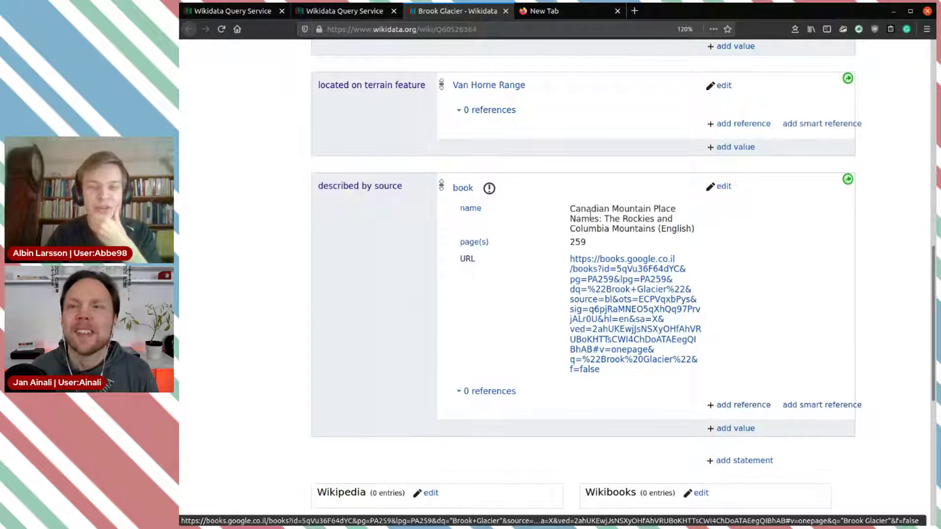
Review the Brook Glacier item's remaining statements and close its tab
{"action": "scroll", "coordinate": [652, 265], "scroll_direction": "up", "scroll_amount": 3}
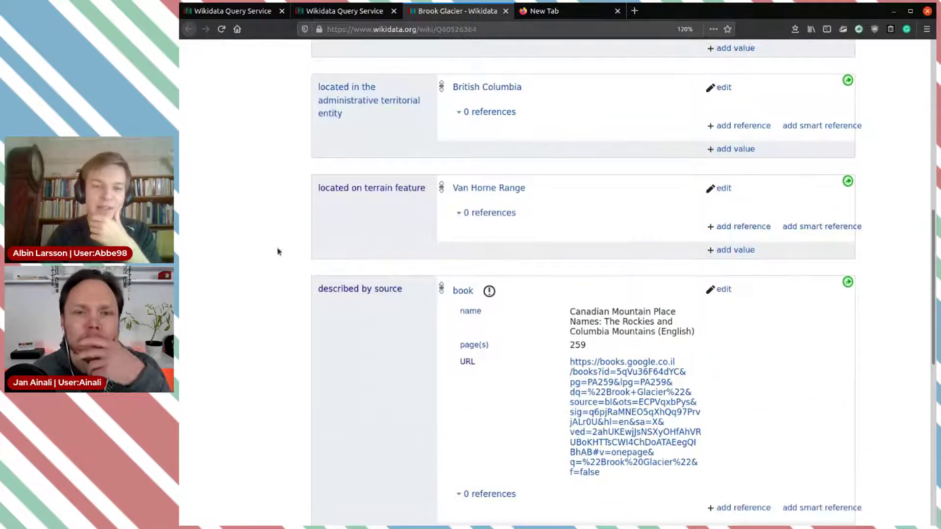
{"action": "scroll", "coordinate": [583, 301], "scroll_direction": "up", "scroll_amount": 5}
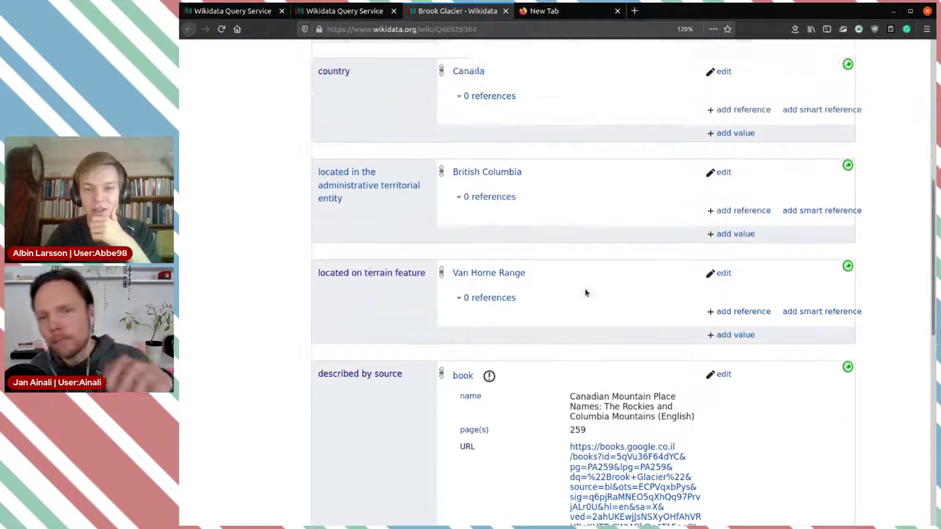
{"action": "scroll", "coordinate": [586, 313], "scroll_direction": "down", "scroll_amount": 4}
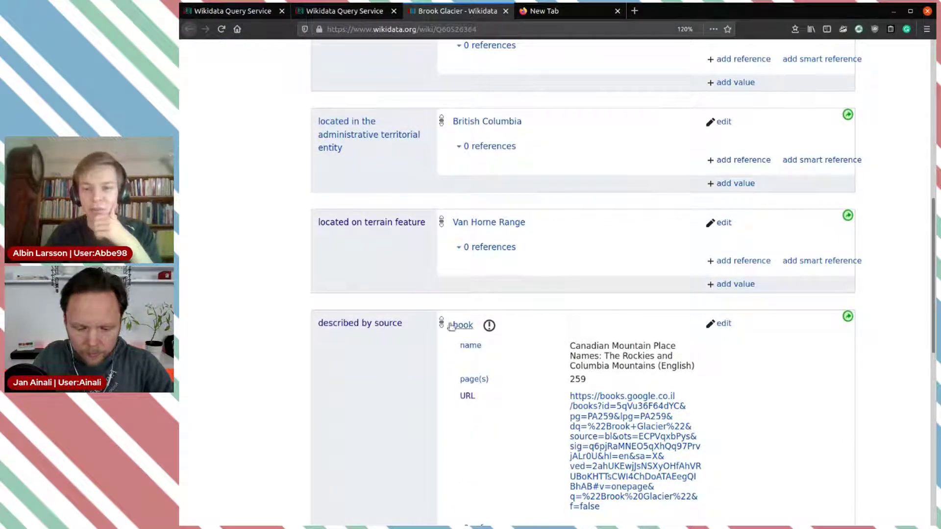
{"action": "scroll", "coordinate": [594, 322], "scroll_direction": "down", "scroll_amount": 5}
{"action": "scroll", "coordinate": [594, 320], "scroll_direction": "up", "scroll_amount": 12}
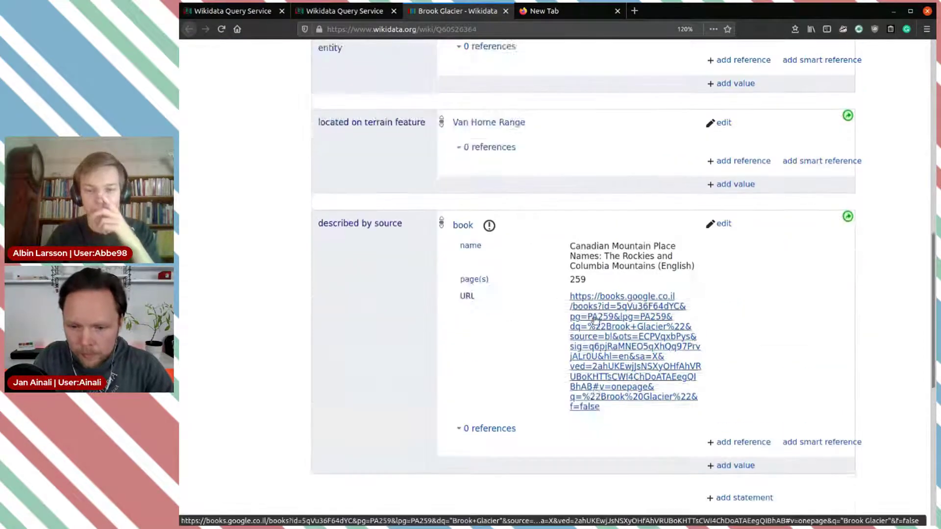
{"action": "left_click", "coordinate": [506, 11]}
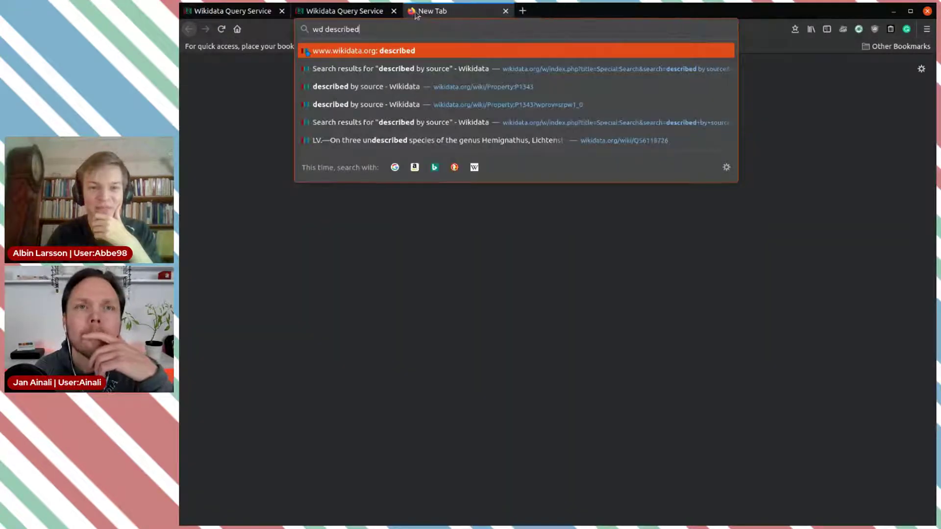
Return to the glacier property-count results, review the rarely used properties and select the label "located in time zone"
{"action": "left_click", "coordinate": [326, 11]}
{"action": "left_click", "coordinate": [196, 12]}
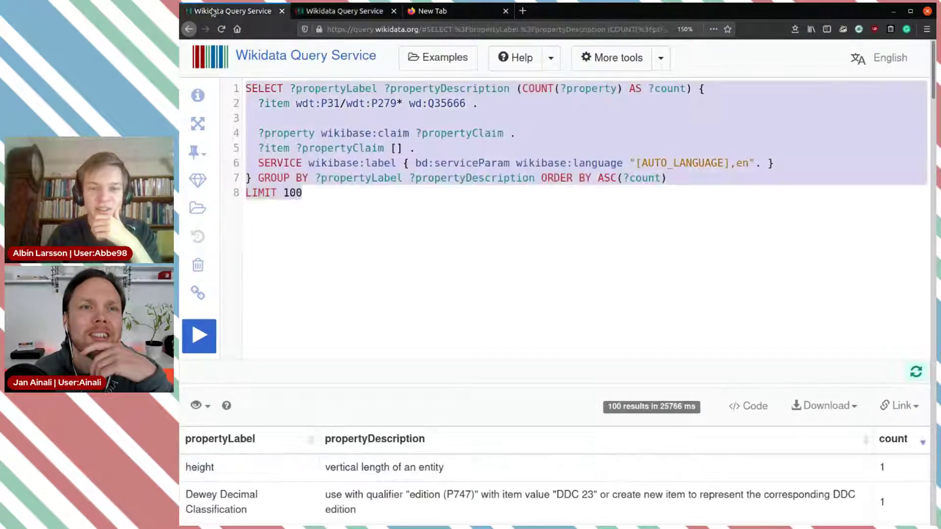
{"action": "left_click", "coordinate": [420, 237]}
{"action": "scroll", "coordinate": [419, 237], "scroll_direction": "down", "scroll_amount": 5}
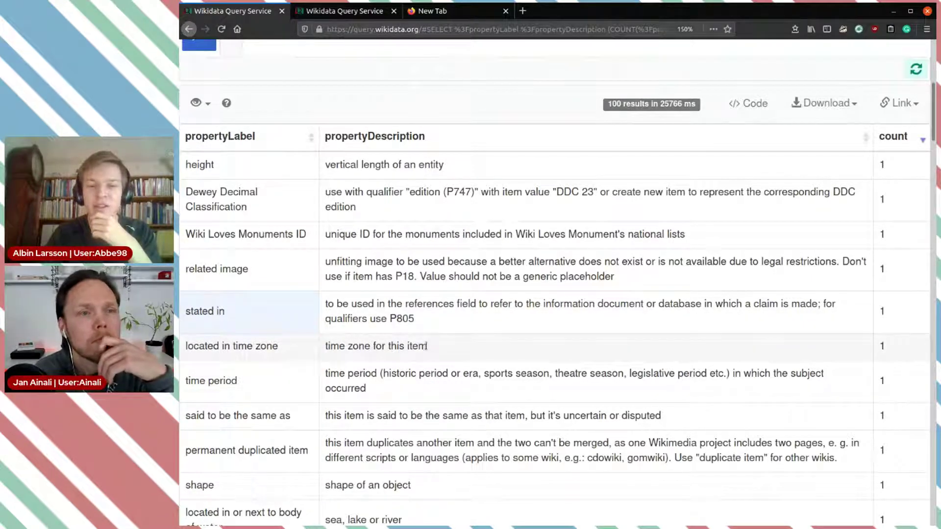
{"action": "scroll", "coordinate": [437, 349], "scroll_direction": "down", "scroll_amount": 3}
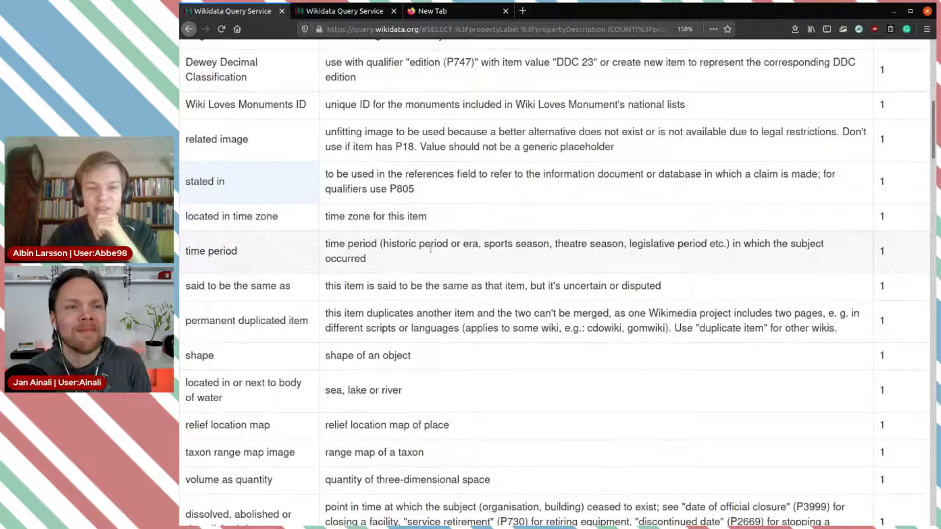
{"action": "left_click_drag", "start_coordinate": [327, 245], "coordinate": [385, 244]}
{"action": "left_click", "coordinate": [394, 244]}
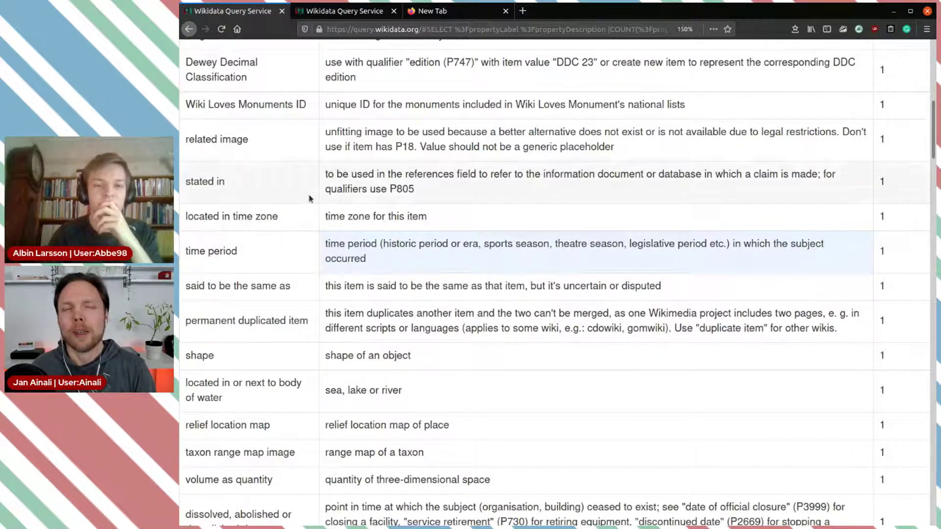
{"action": "left_click_drag", "start_coordinate": [292, 217], "coordinate": [186, 217]}
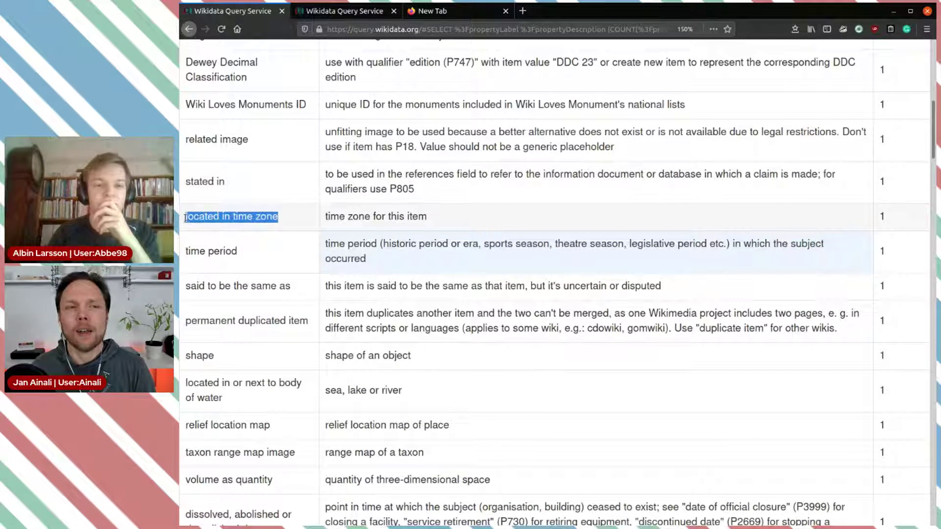
Replace P248 in the glacier item query with "located in time zone" (P421) and run it
{"action": "left_click", "coordinate": [343, 11]}
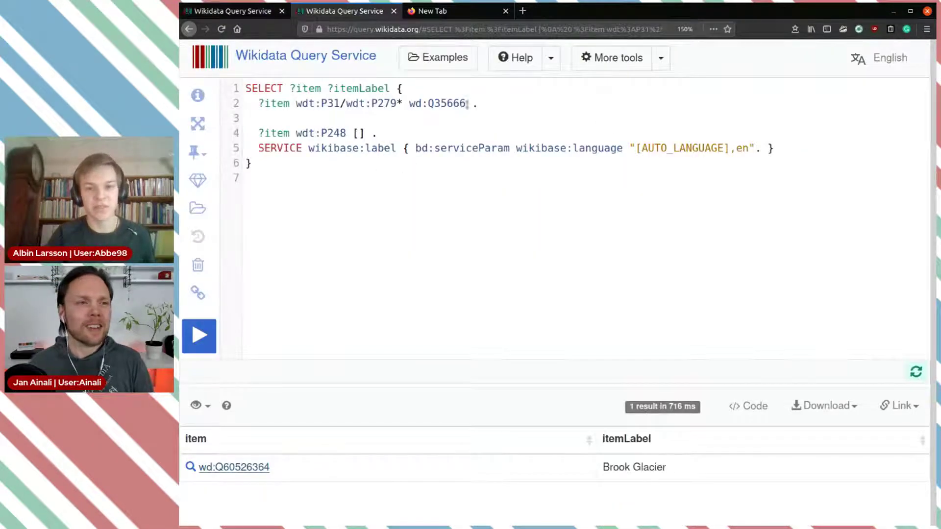
{"action": "mouse_move", "coordinate": [345, 132]}
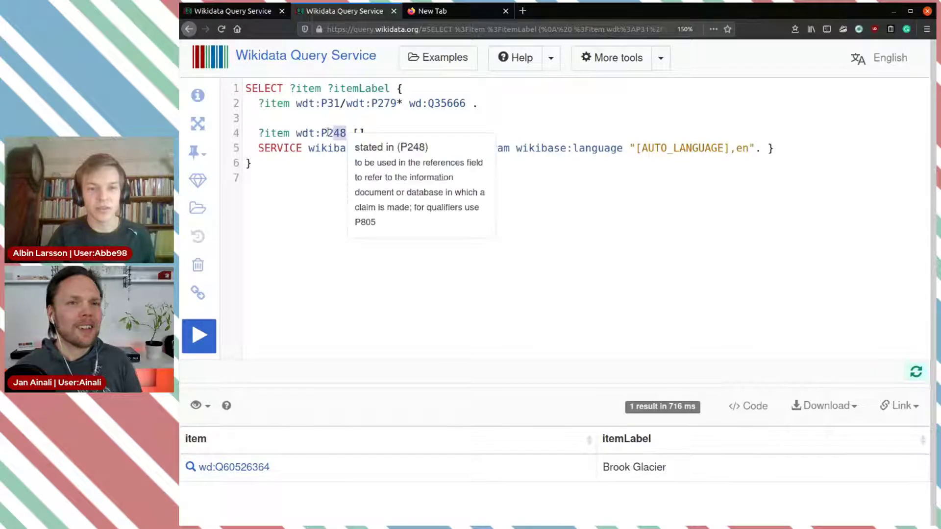
{"action": "key", "text": "BackSpace"}
{"action": "key", "text": "ctrl+space"}
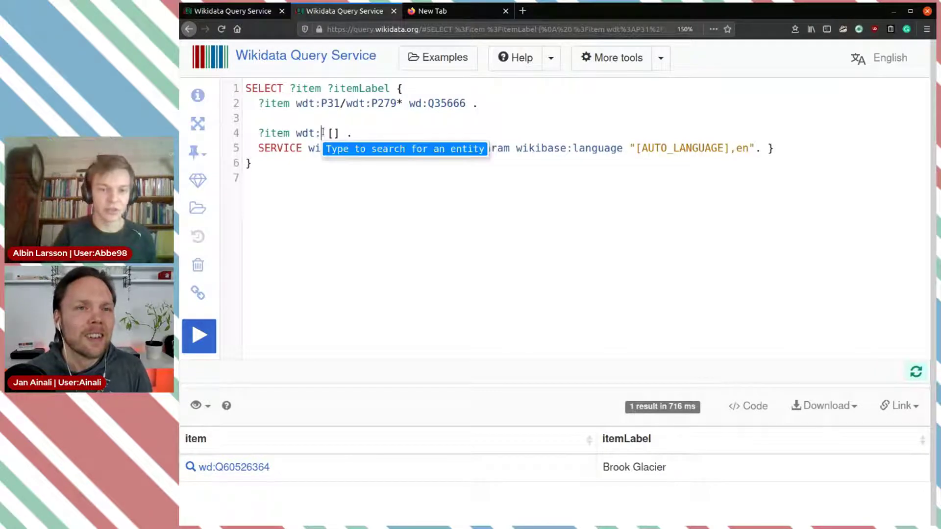
{"action": "type", "text": "located in time zone"}
{"action": "key", "text": "Return"}
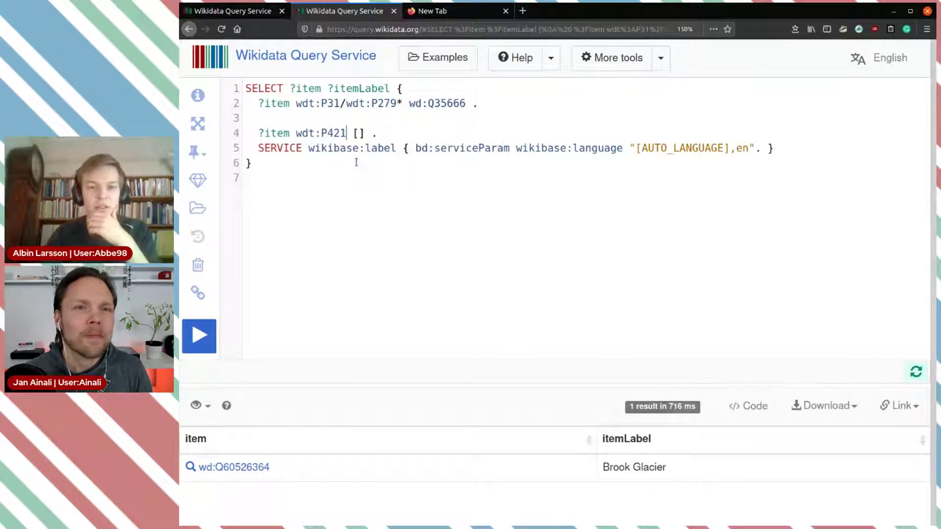
{"action": "left_click", "coordinate": [200, 337]}
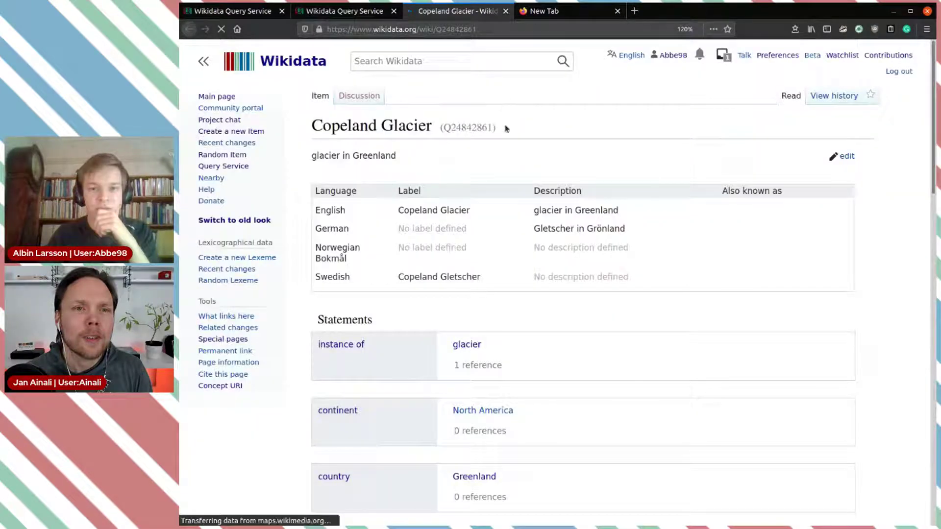
Open the resulting Copeland Glacier item, examine its "located in time zone" statement and close the item
{"action": "scroll", "coordinate": [649, 326], "scroll_direction": "down", "scroll_amount": 5}
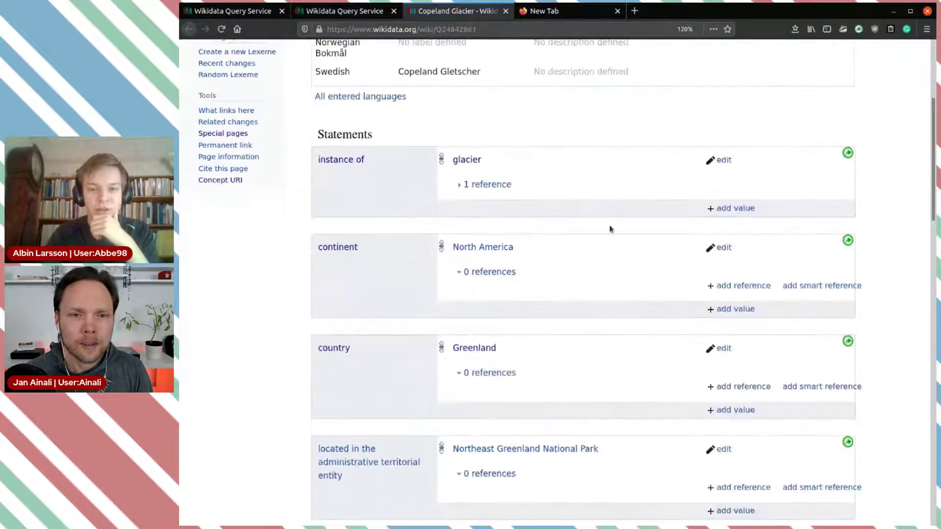
{"action": "scroll", "coordinate": [588, 419], "scroll_direction": "down", "scroll_amount": 7}
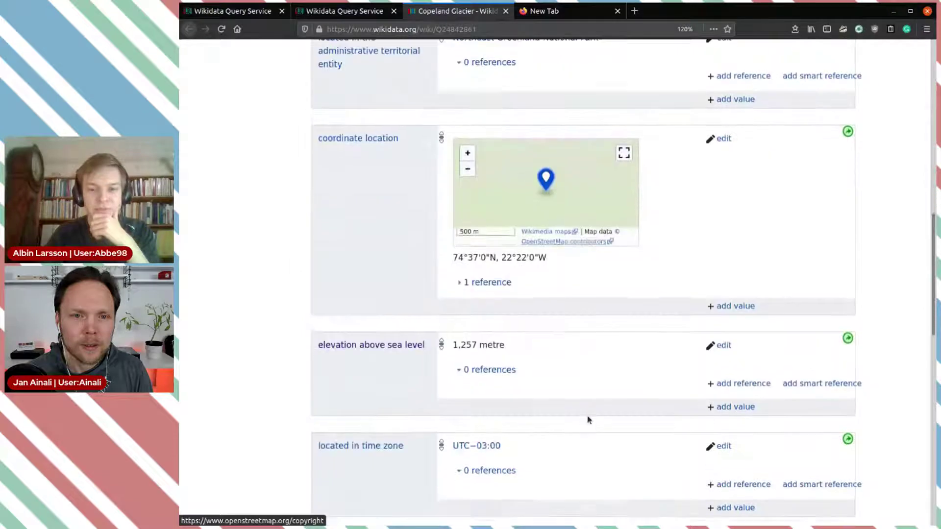
{"action": "scroll", "coordinate": [588, 420], "scroll_direction": "down", "scroll_amount": 3}
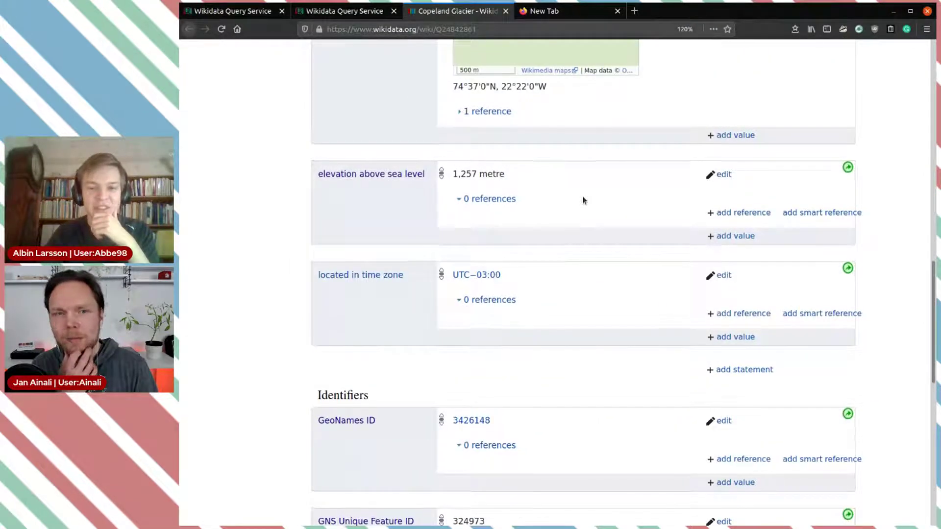
{"action": "scroll", "coordinate": [554, 138], "scroll_direction": "up", "scroll_amount": 3}
{"action": "left_click", "coordinate": [506, 11]}
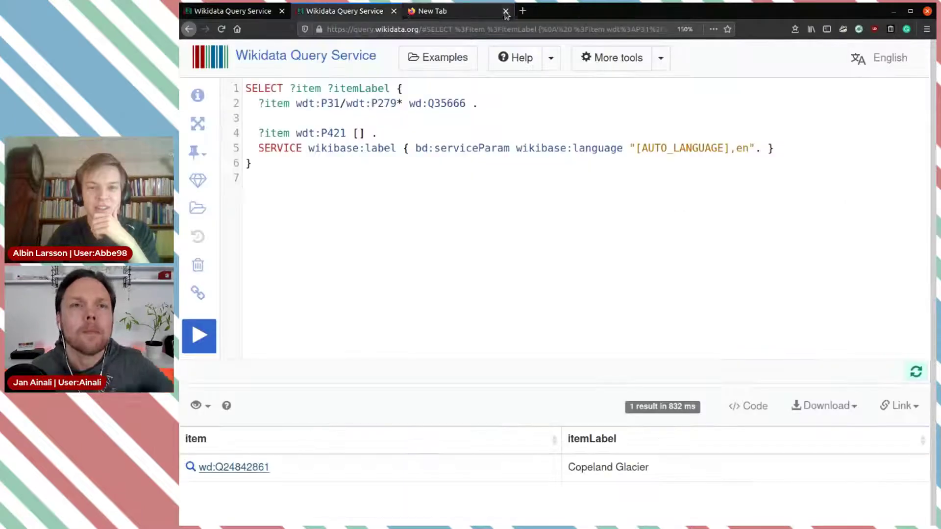
Return to the property-count results and copy the property label "said to be the same as"
{"action": "left_click", "coordinate": [243, 15]}
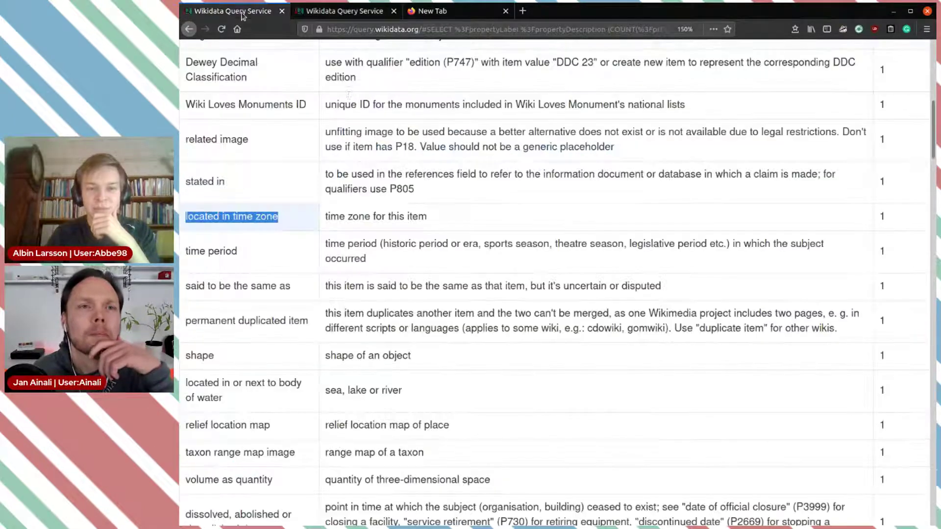
{"action": "left_click", "coordinate": [425, 259]}
{"action": "left_click_drag", "start_coordinate": [237, 258], "coordinate": [205, 252]}
{"action": "left_click", "coordinate": [254, 257]}
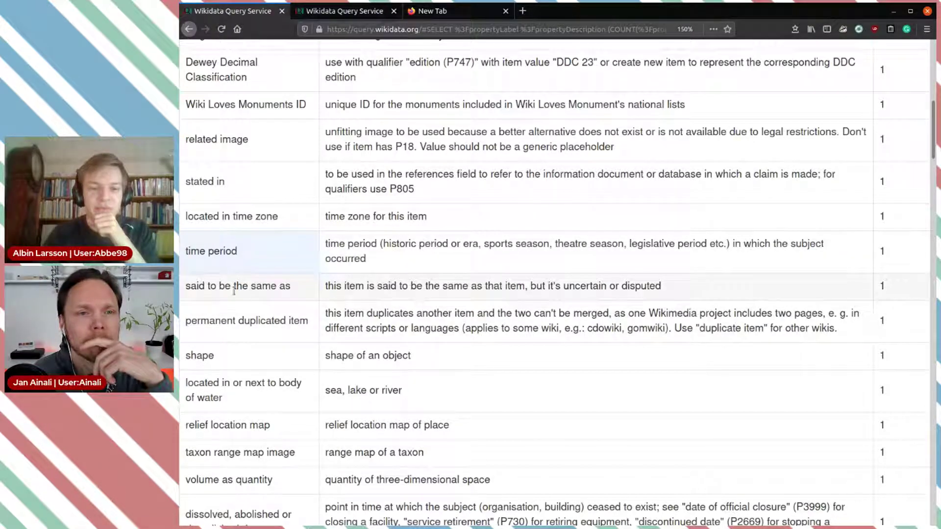
{"action": "left_click_drag", "start_coordinate": [186, 285], "coordinate": [294, 287]}
{"action": "key", "text": "ctrl+c"}
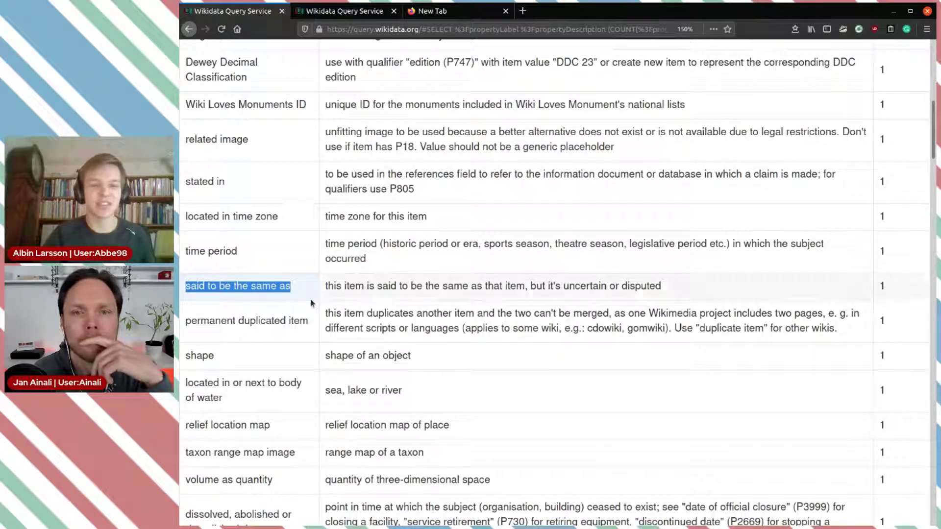
Replace P421 in the glacier item query with "said to be the same as" (P460) and run it
{"action": "left_click", "coordinate": [363, 14]}
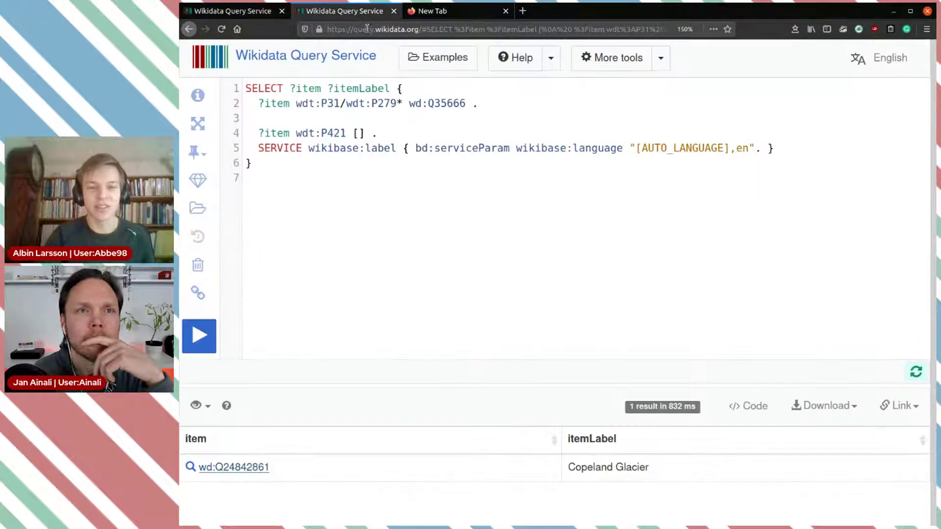
{"action": "left_click_drag", "start_coordinate": [349, 133], "coordinate": [323, 132]}
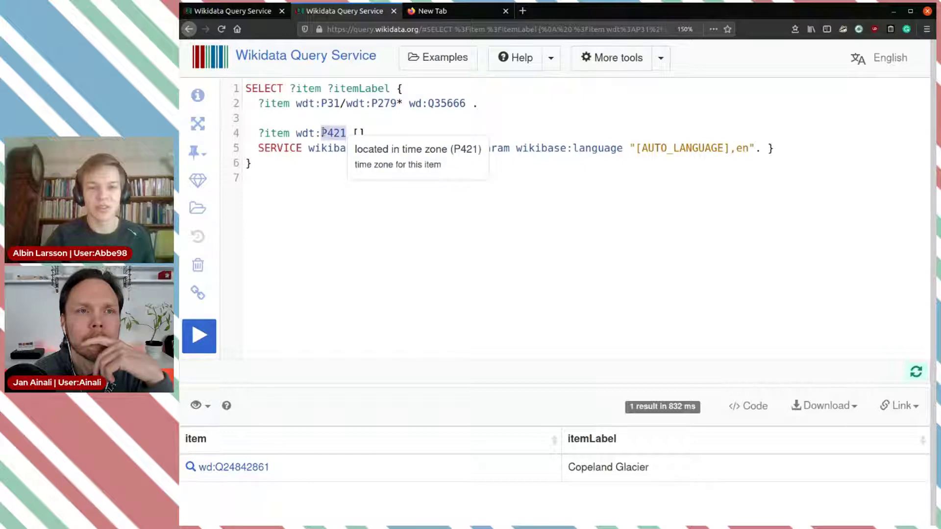
{"action": "key", "text": "BackSpace"}
{"action": "key", "text": "ctrl+space"}
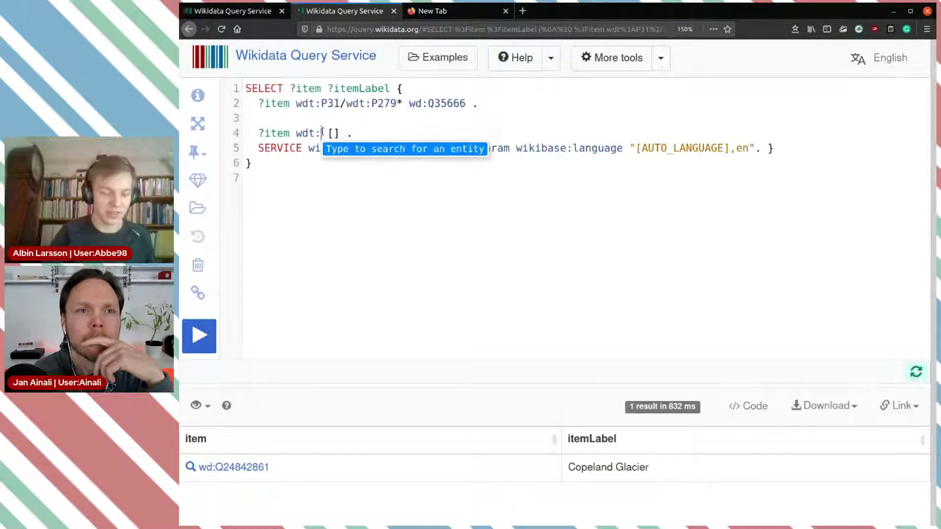
{"action": "key", "text": "ctrl+v"}
{"action": "left_click", "coordinate": [384, 150]}
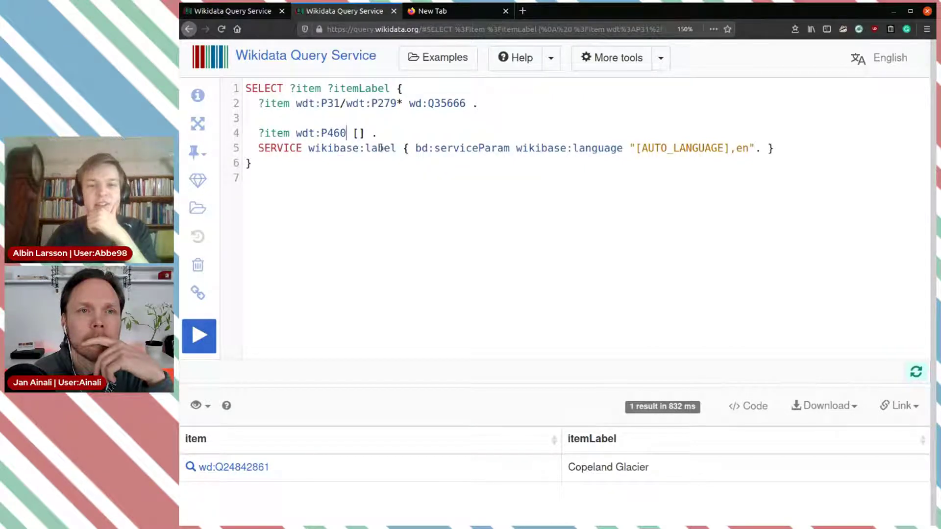
{"action": "left_click", "coordinate": [199, 336]}
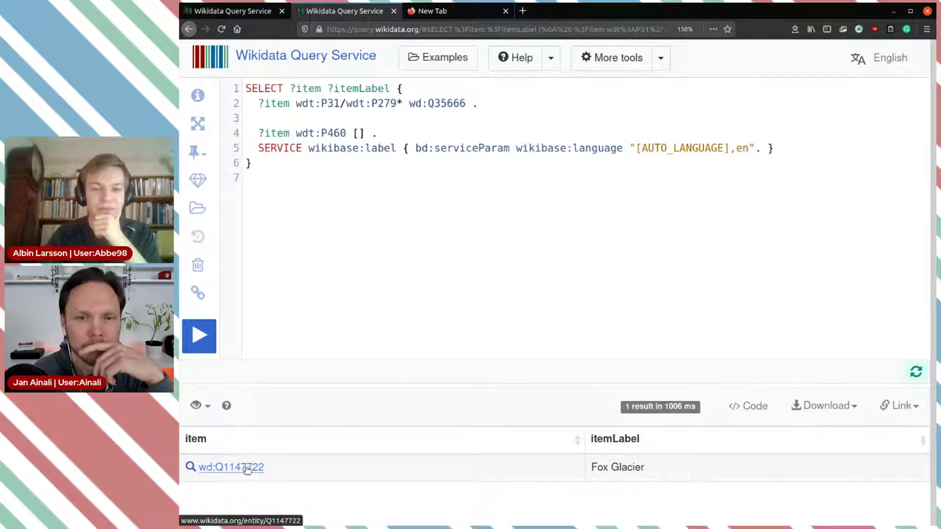
Open the resulting Fox Glacier item in its own tab and switch to it
{"action": "middle_click", "coordinate": [244, 468]}
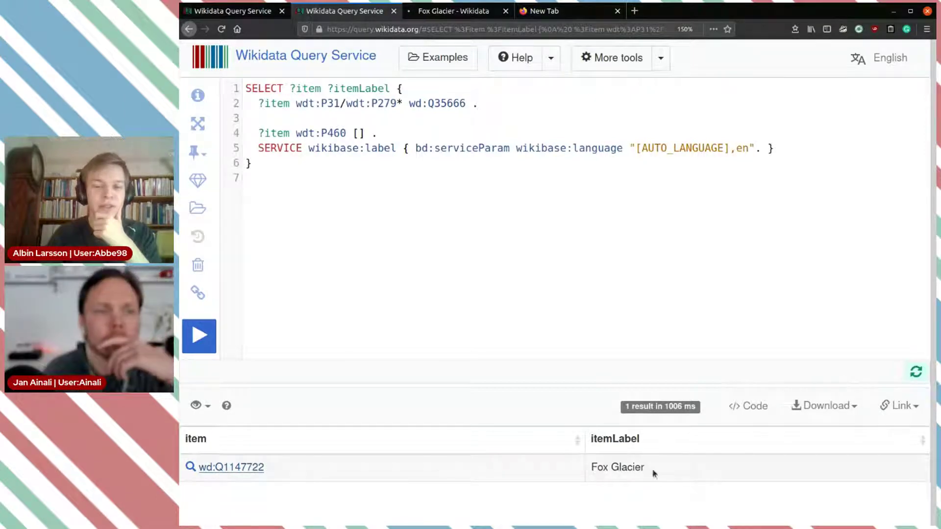
{"action": "left_click_drag", "start_coordinate": [654, 475], "coordinate": [593, 468]}
{"action": "left_click", "coordinate": [687, 479]}
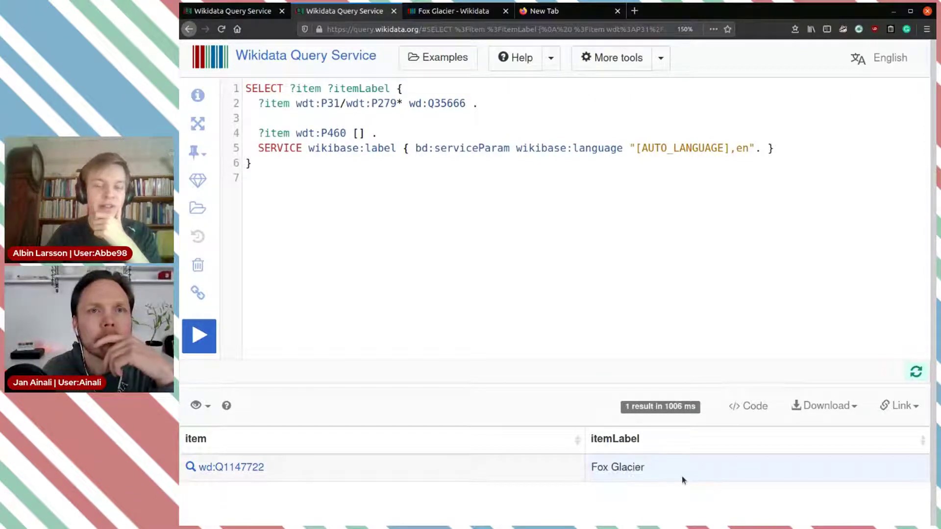
{"action": "left_click", "coordinate": [439, 14]}
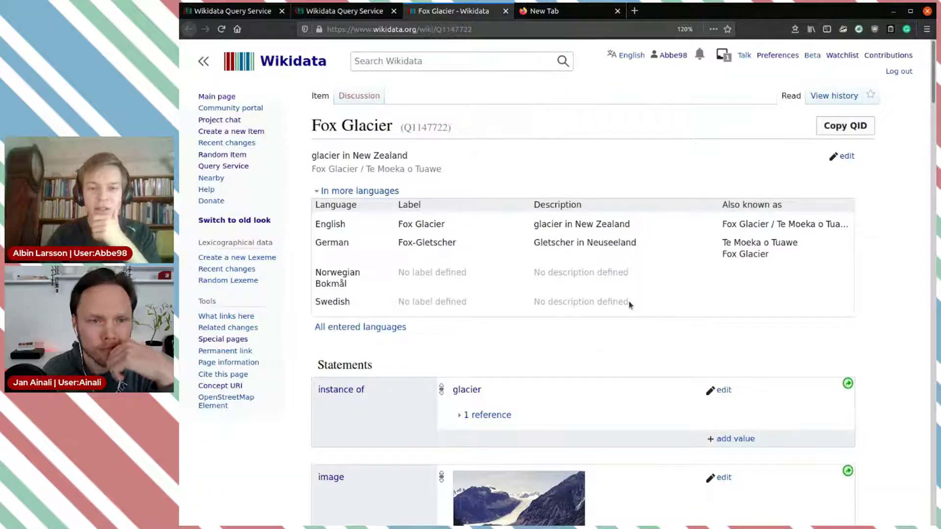
Find the "said to be the same as" statement on the Fox Glacier item and open its linked item in a new tab
{"action": "scroll", "coordinate": [633, 309], "scroll_direction": "down", "scroll_amount": 10}
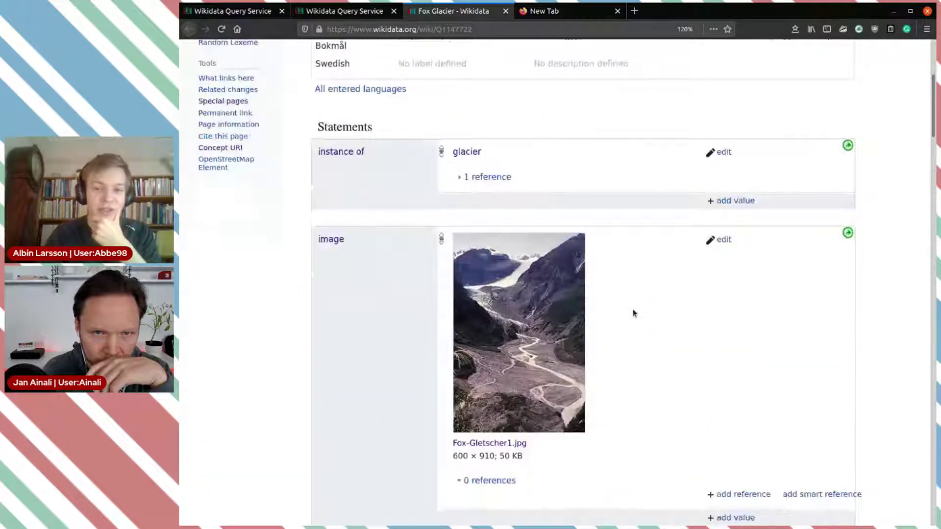
{"action": "scroll", "coordinate": [634, 310], "scroll_direction": "down", "scroll_amount": 9}
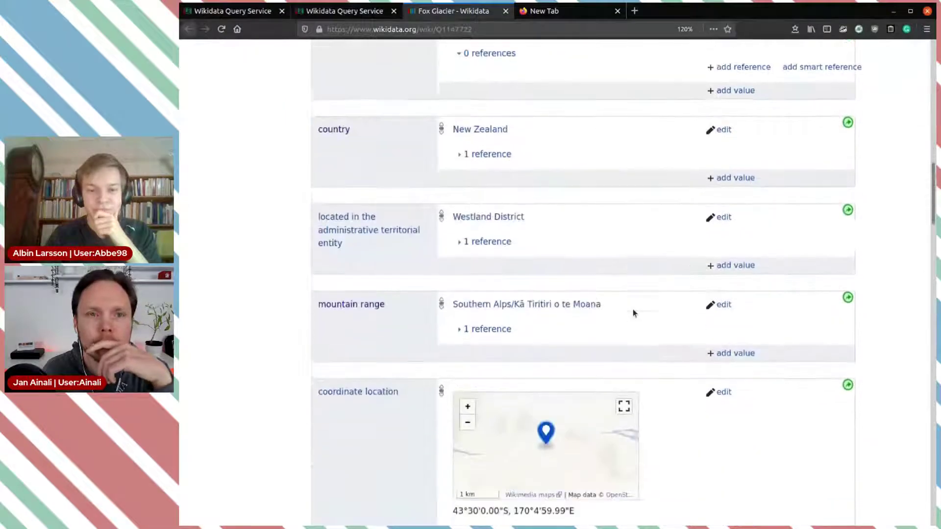
{"action": "scroll", "coordinate": [633, 309], "scroll_direction": "down", "scroll_amount": 13}
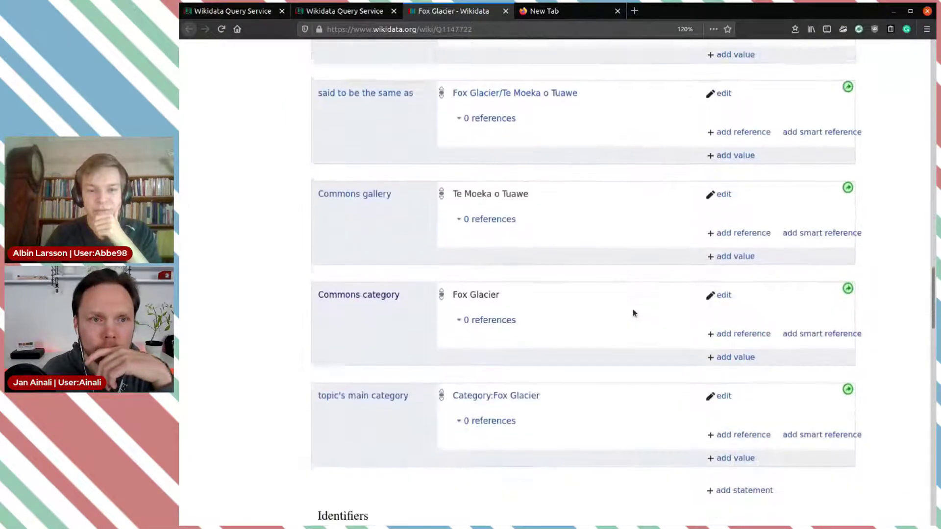
{"action": "scroll", "coordinate": [634, 309], "scroll_direction": "up", "scroll_amount": 7}
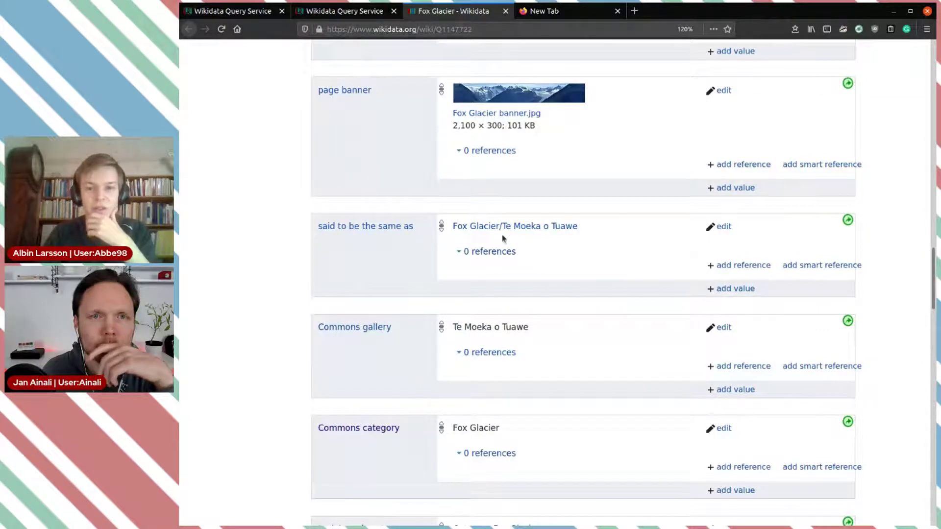
{"action": "middle_click", "coordinate": [540, 236]}
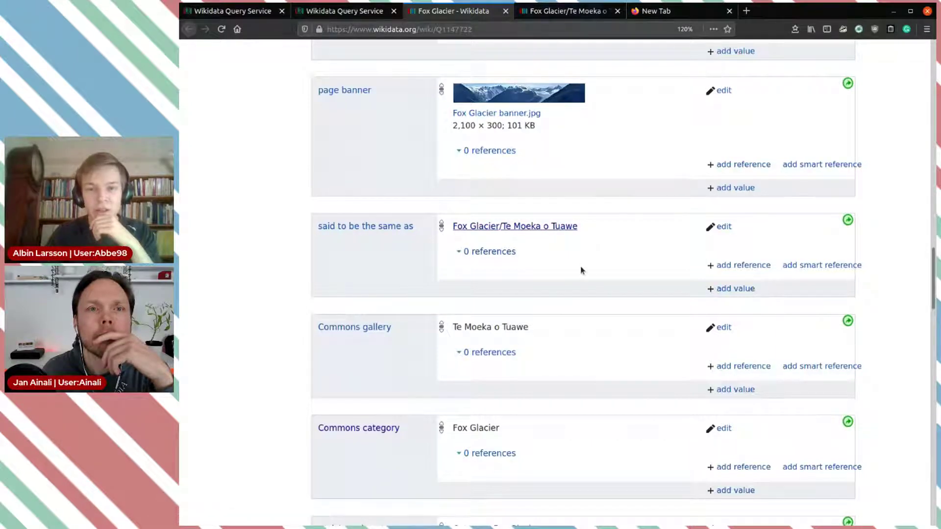
Review the remaining statements and identifiers of Fox Glacier and switch to the Fox Glacier/Te Moeka o Tuawe item
{"action": "scroll", "coordinate": [581, 268], "scroll_direction": "down", "scroll_amount": 3}
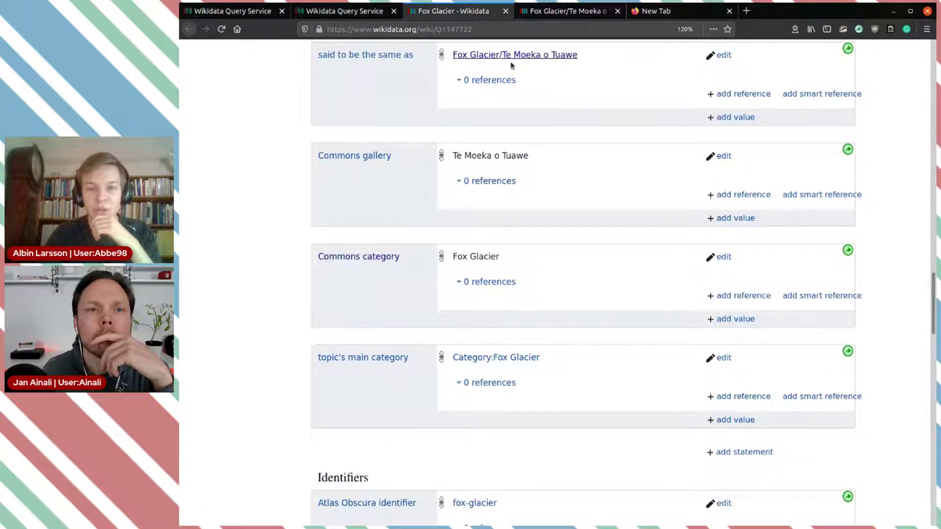
{"action": "scroll", "coordinate": [588, 179], "scroll_direction": "down", "scroll_amount": 12}
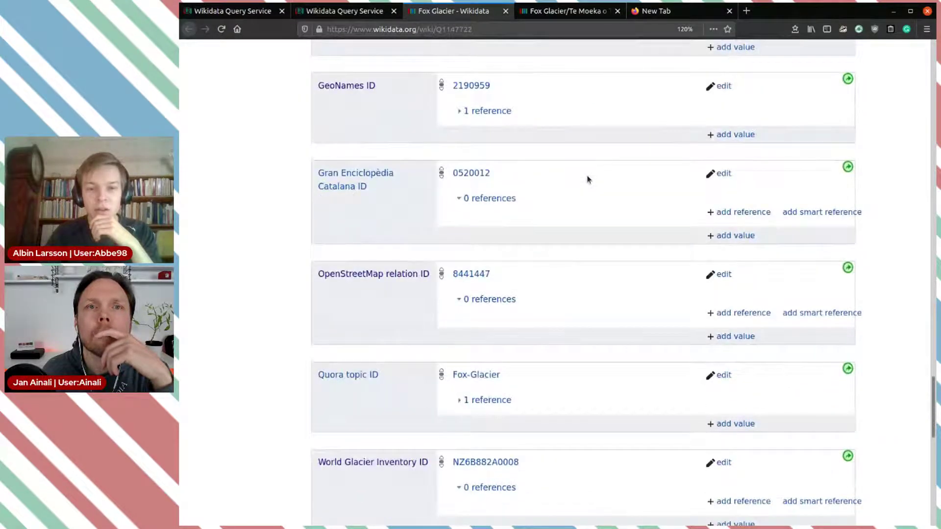
{"action": "scroll", "coordinate": [589, 179], "scroll_direction": "down", "scroll_amount": 4}
{"action": "key", "text": "ctrl+Tab"}
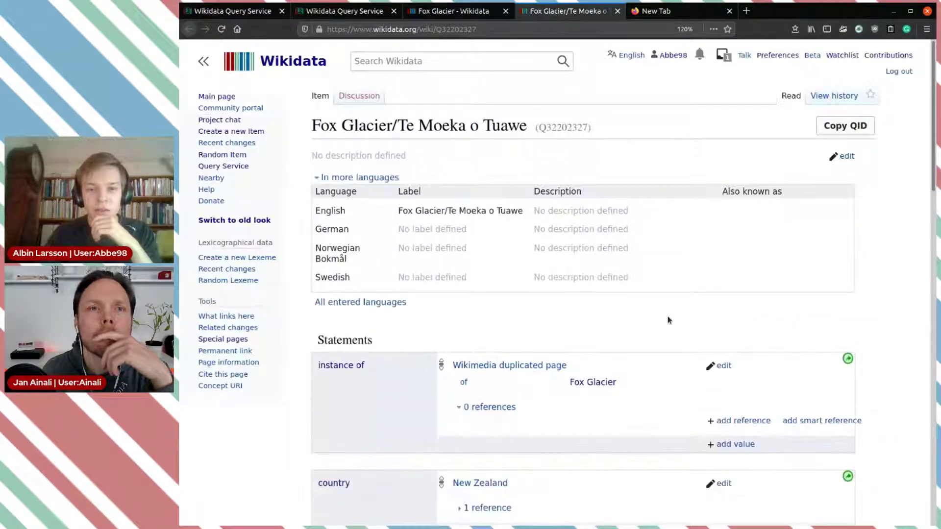
Examine the statements, GeonNames identifier and Wikipedia sitelinks of the Fox Glacier/Te Moeka o Tuawe item
{"action": "scroll", "coordinate": [668, 319], "scroll_direction": "down", "scroll_amount": 6}
{"action": "scroll", "coordinate": [516, 254], "scroll_direction": "up", "scroll_amount": 3}
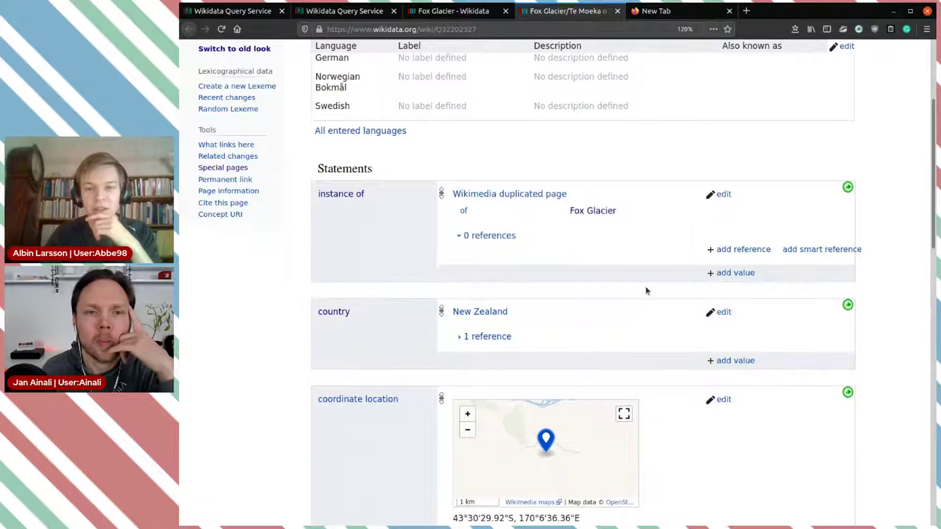
{"action": "scroll", "coordinate": [647, 291], "scroll_direction": "down", "scroll_amount": 10}
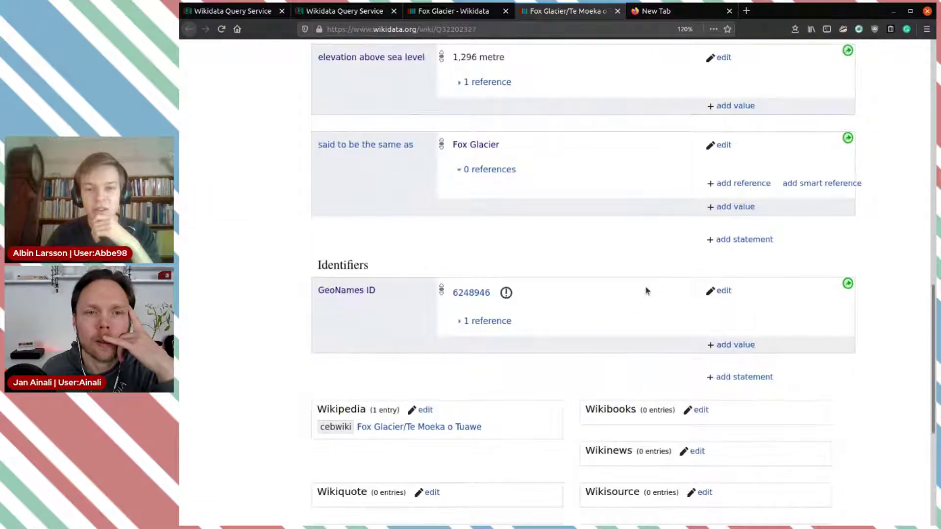
{"action": "left_click_drag", "start_coordinate": [308, 436], "coordinate": [501, 431]}
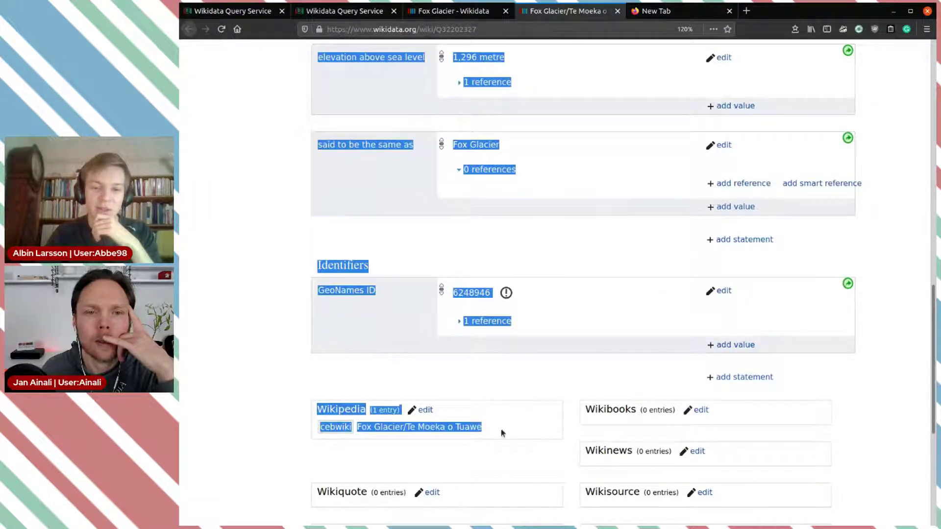
{"action": "left_click", "coordinate": [514, 430]}
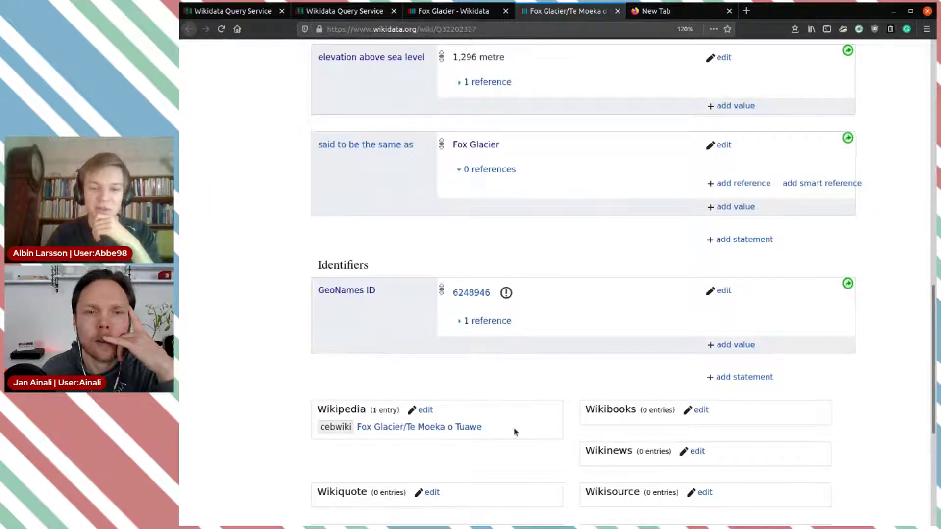
Compare against the identifiers and Wikipedia sitelinks of the Fox Glacier item and close the Fox Glacier/Te Moeka o Tuawe item
{"action": "left_click", "coordinate": [455, 14]}
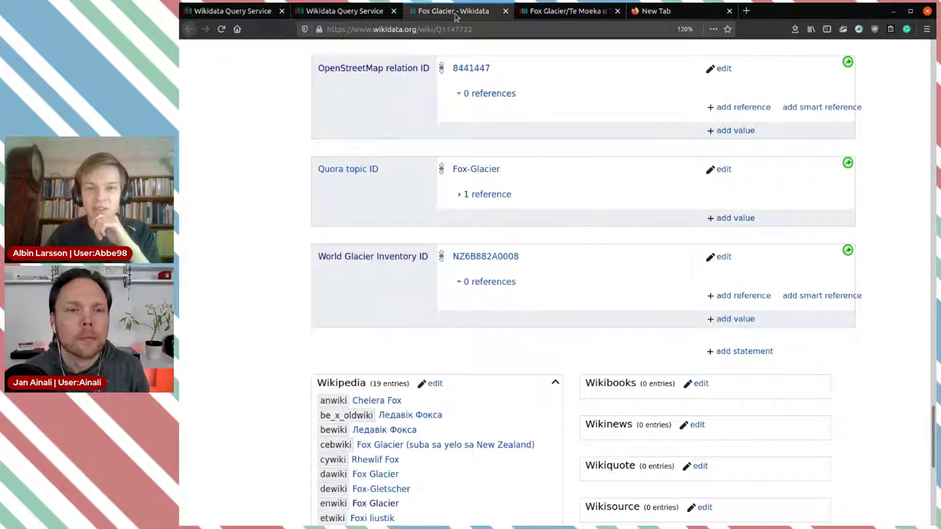
{"action": "scroll", "coordinate": [604, 207], "scroll_direction": "up", "scroll_amount": 10}
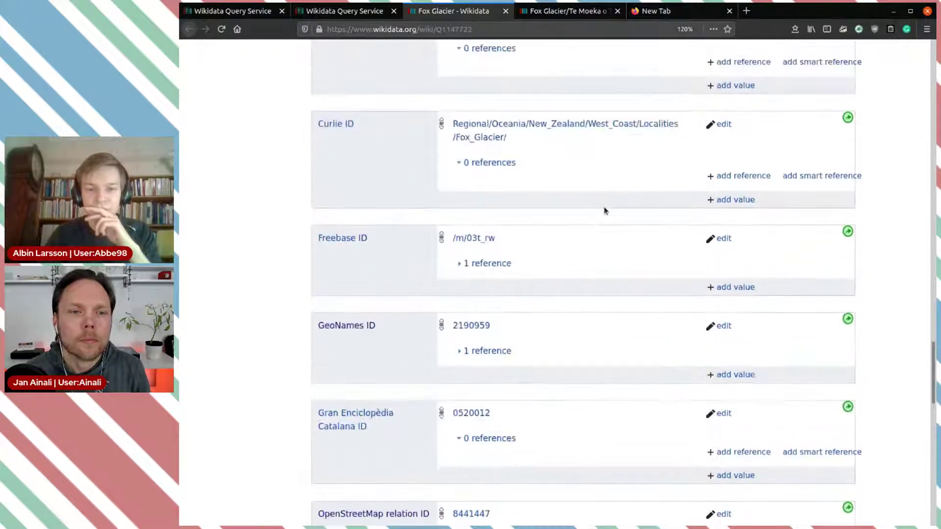
{"action": "scroll", "coordinate": [604, 207], "scroll_direction": "down", "scroll_amount": 15}
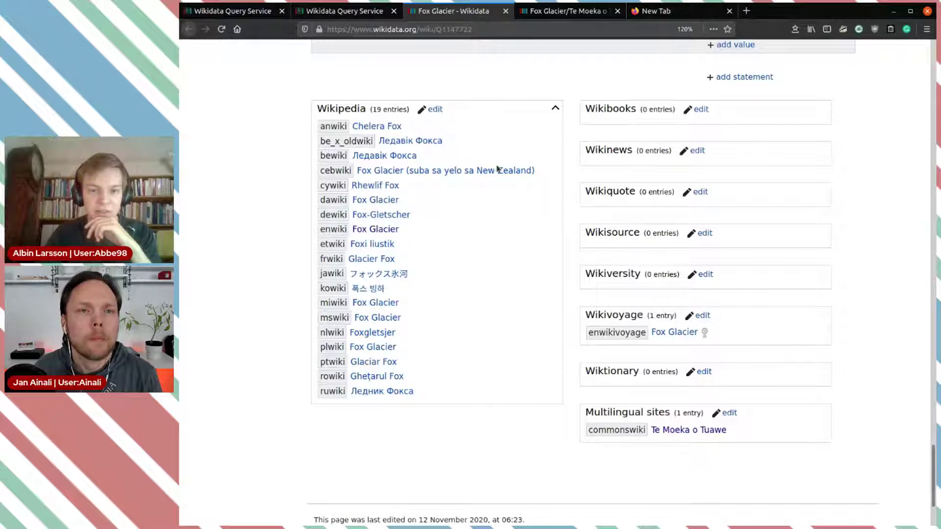
{"action": "left_click", "coordinate": [540, 6]}
{"action": "left_click", "coordinate": [618, 11]}
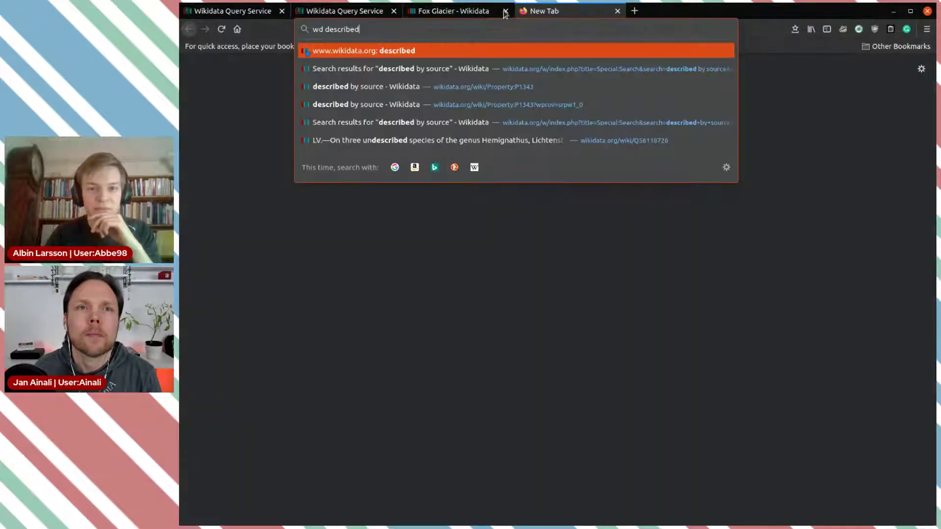
Return to the property-count results, review "permanent duplicated item" and pick out the property "shape"
{"action": "left_click", "coordinate": [400, 11]}
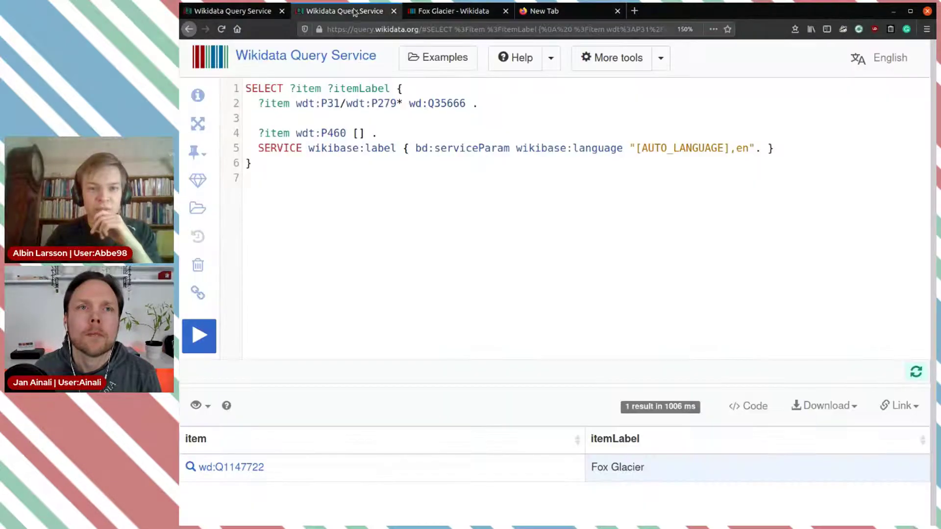
{"action": "left_click", "coordinate": [247, 11]}
{"action": "left_click_drag", "start_coordinate": [309, 323], "coordinate": [207, 322]}
{"action": "left_click", "coordinate": [209, 323]}
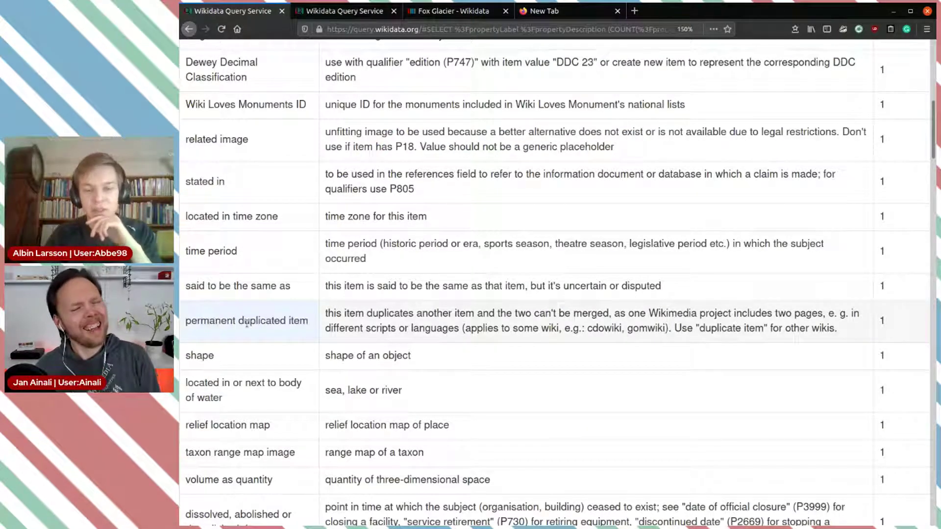
{"action": "scroll", "coordinate": [357, 317], "scroll_direction": "down", "scroll_amount": 3}
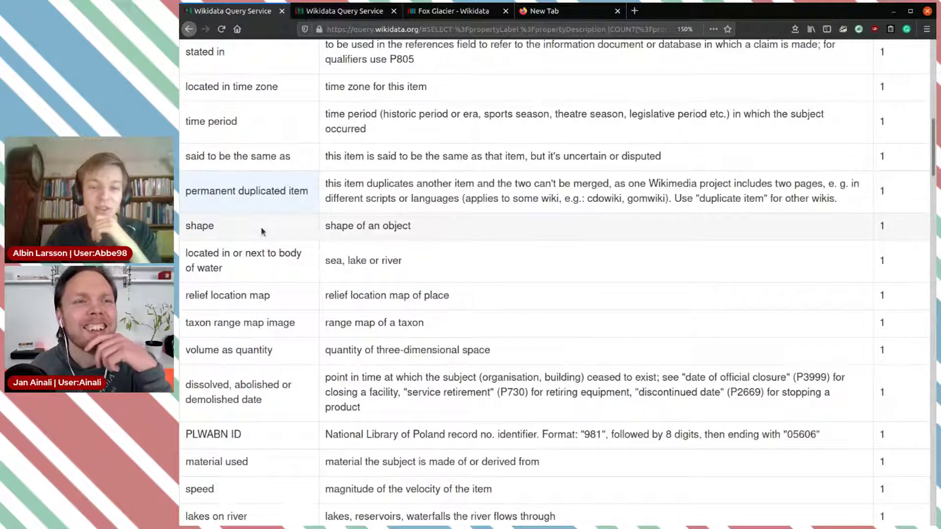
{"action": "double_click", "coordinate": [220, 229]}
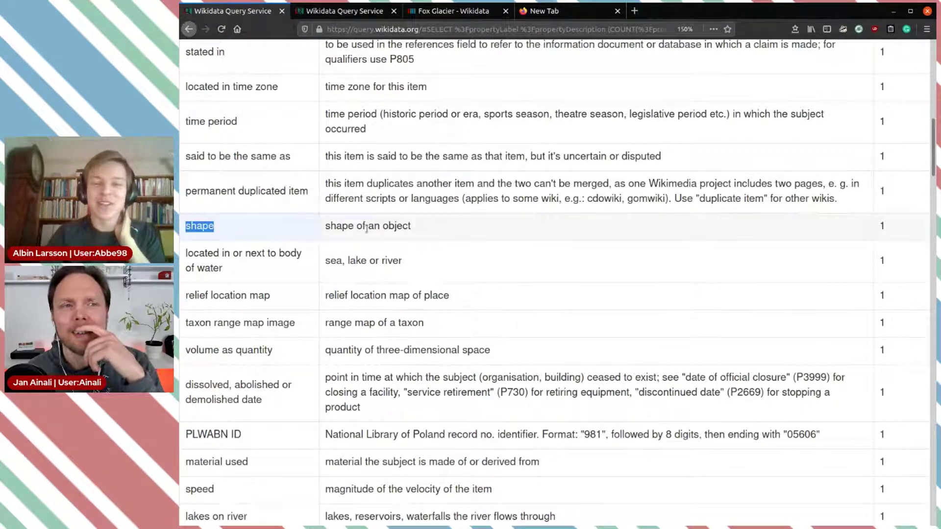
Replace P460 in the glacier item query with "shape" (P1419) and run it
{"action": "left_click", "coordinate": [367, 13]}
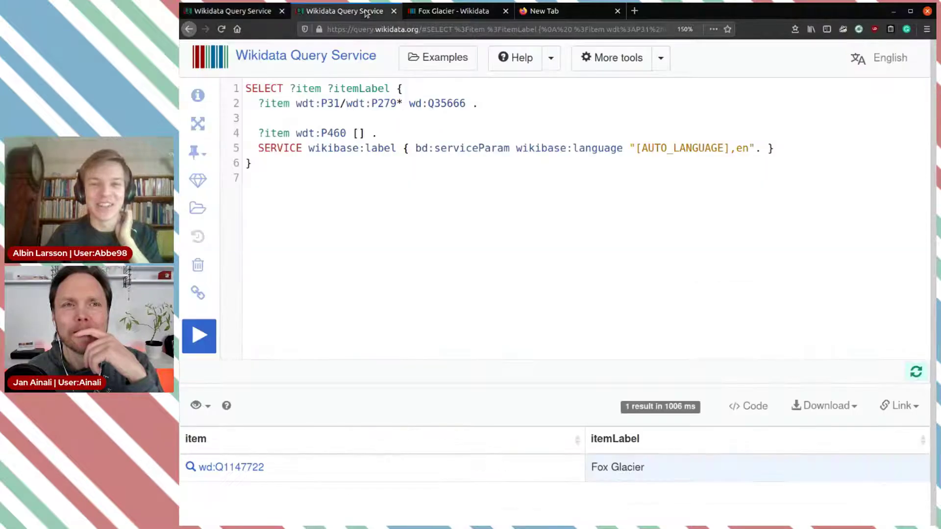
{"action": "left_click", "coordinate": [468, 10]}
{"action": "scroll", "coordinate": [453, 54], "scroll_direction": "up", "scroll_amount": 15}
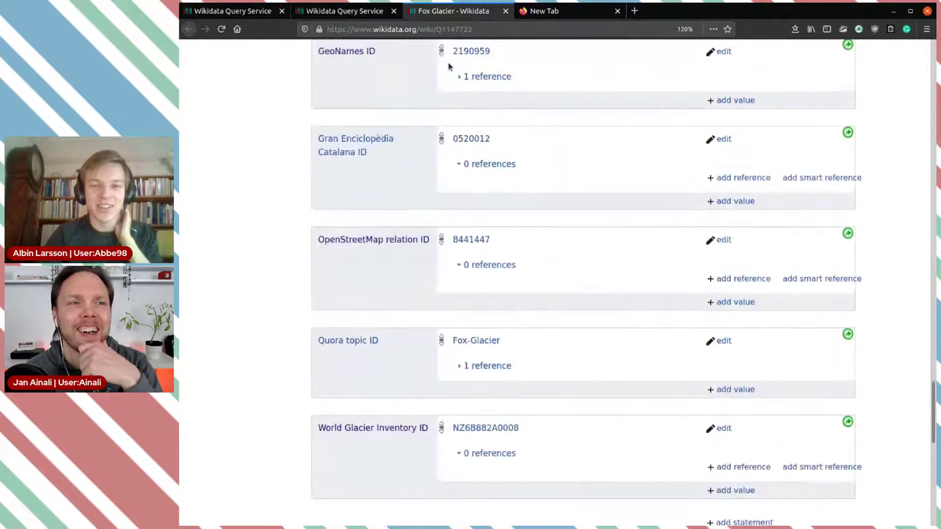
{"action": "left_click", "coordinate": [347, 14]}
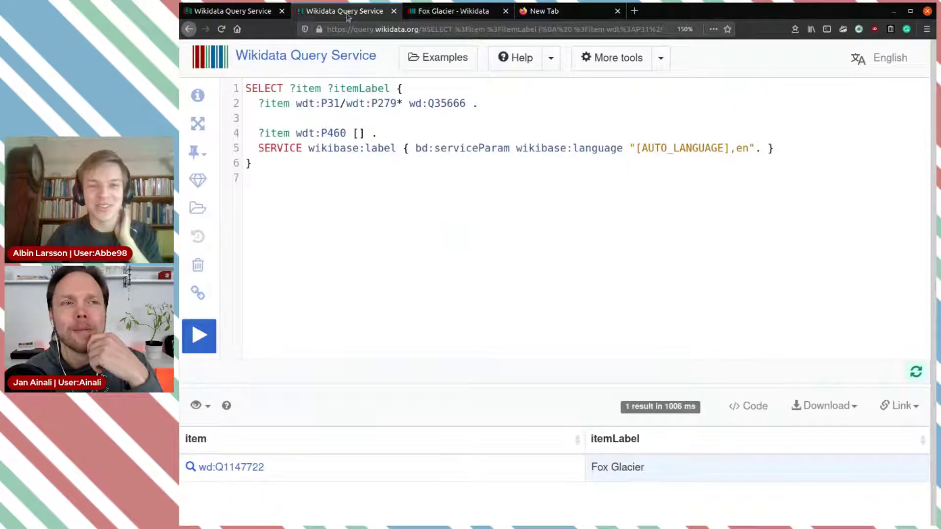
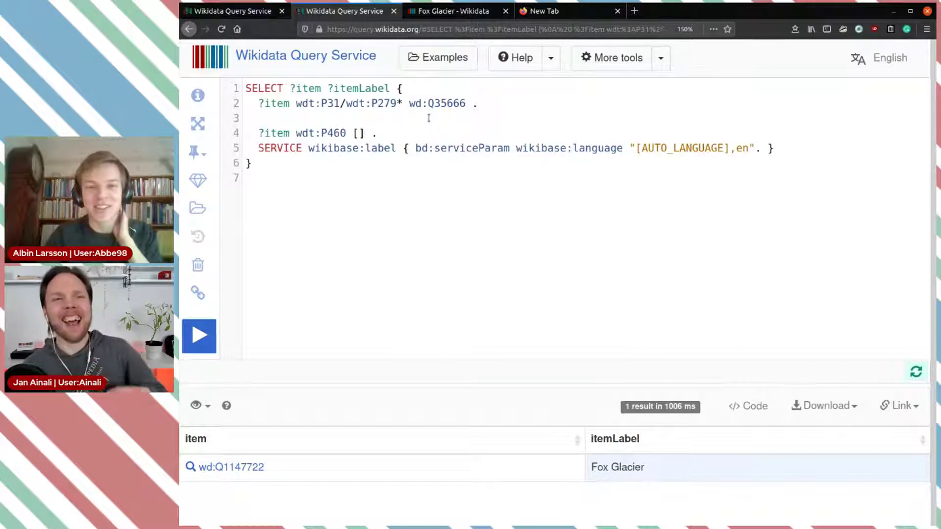
{"action": "double_click", "coordinate": [332, 133]}
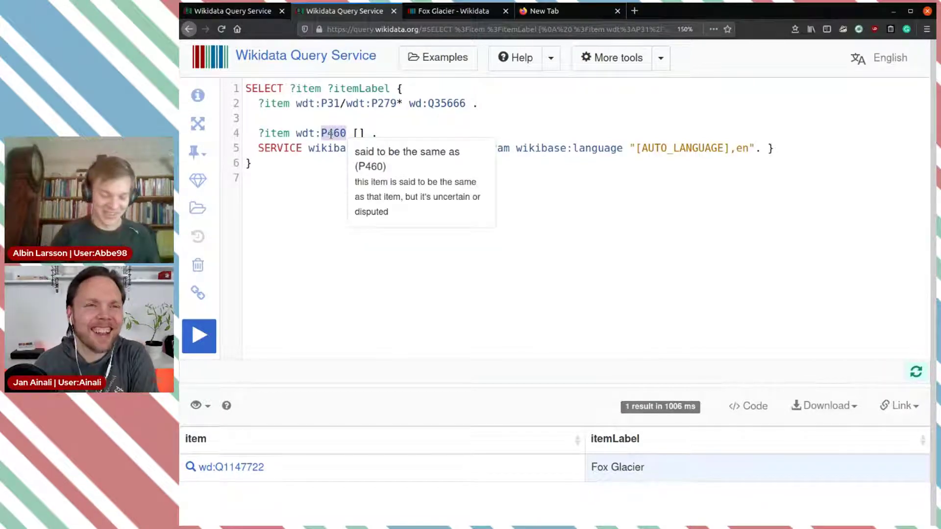
{"action": "key", "text": "BackSpace"}
{"action": "key", "text": "ctrl+space"}
{"action": "type", "text": "shape"}
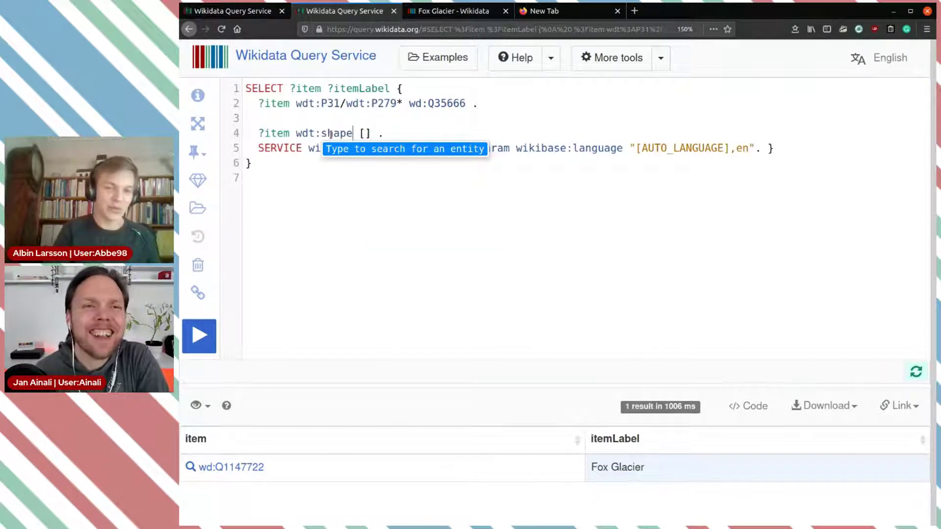
{"action": "left_click", "coordinate": [399, 162]}
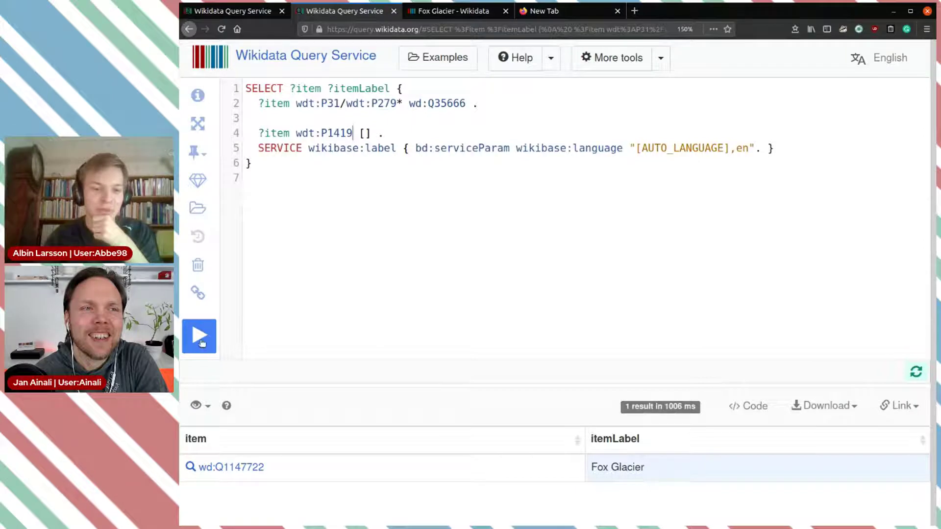
{"action": "left_click", "coordinate": [208, 335]}
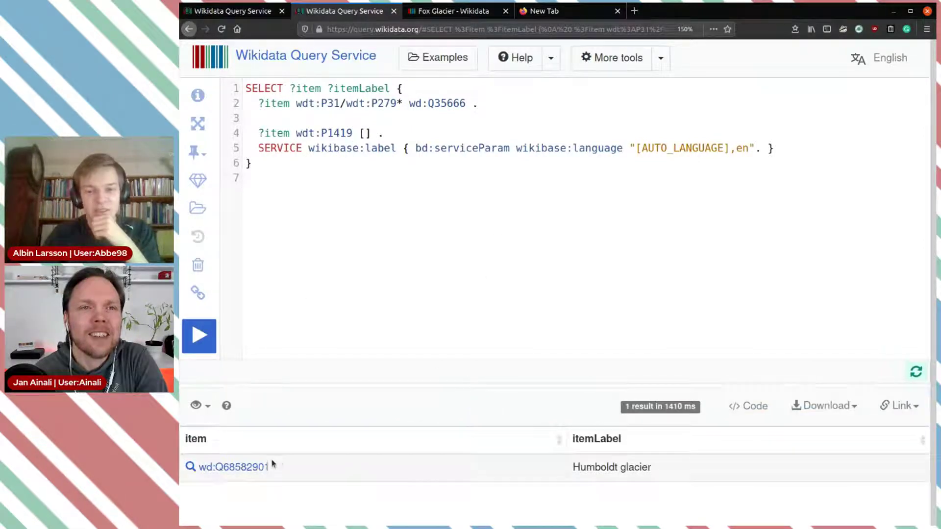
Open the resulting Humboldt glacier item in its own tab and examine its statements down to "shape"
{"action": "left_click", "coordinate": [249, 467]}
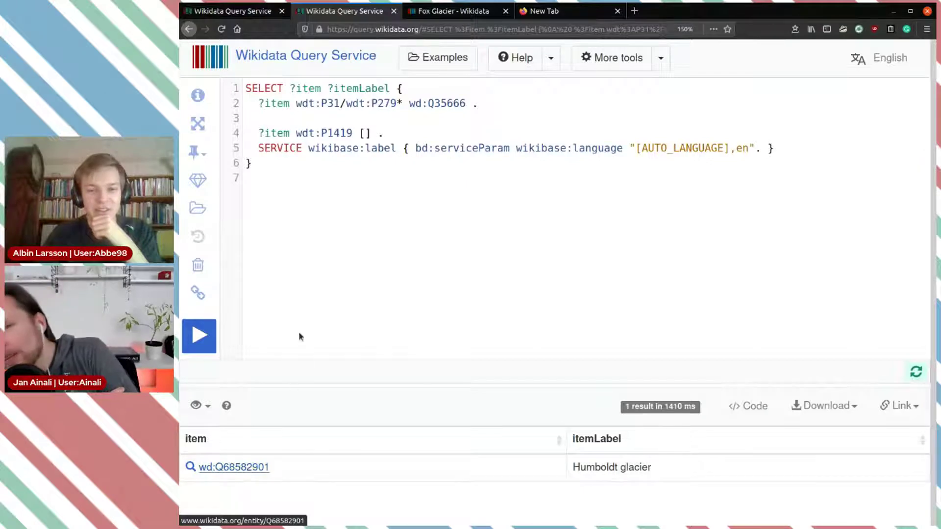
{"action": "left_click", "coordinate": [450, 15]}
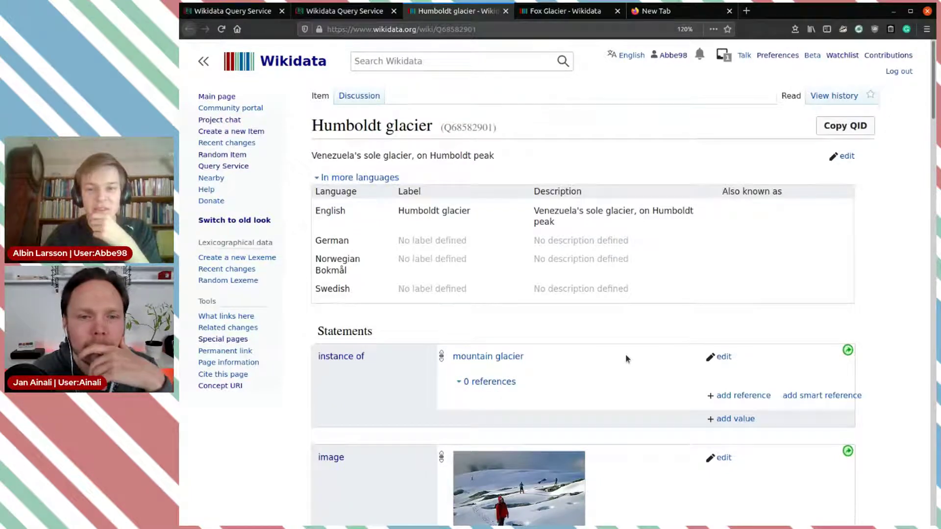
{"action": "scroll", "coordinate": [626, 358], "scroll_direction": "down", "scroll_amount": 6}
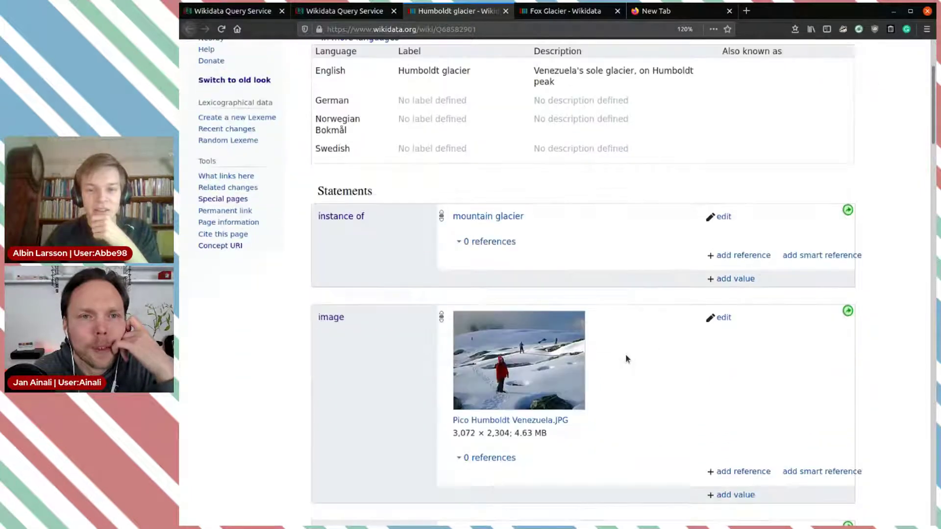
{"action": "scroll", "coordinate": [626, 358], "scroll_direction": "down", "scroll_amount": 6}
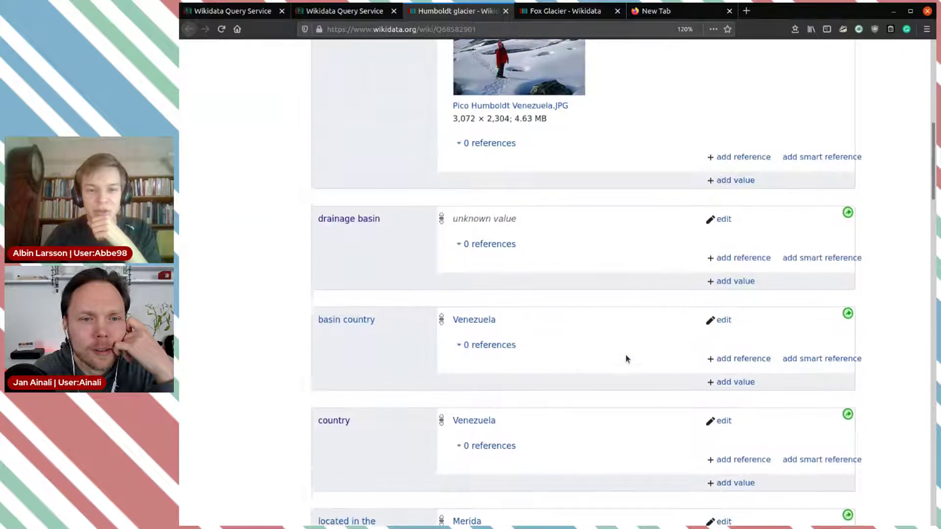
{"action": "scroll", "coordinate": [626, 358], "scroll_direction": "down", "scroll_amount": 5}
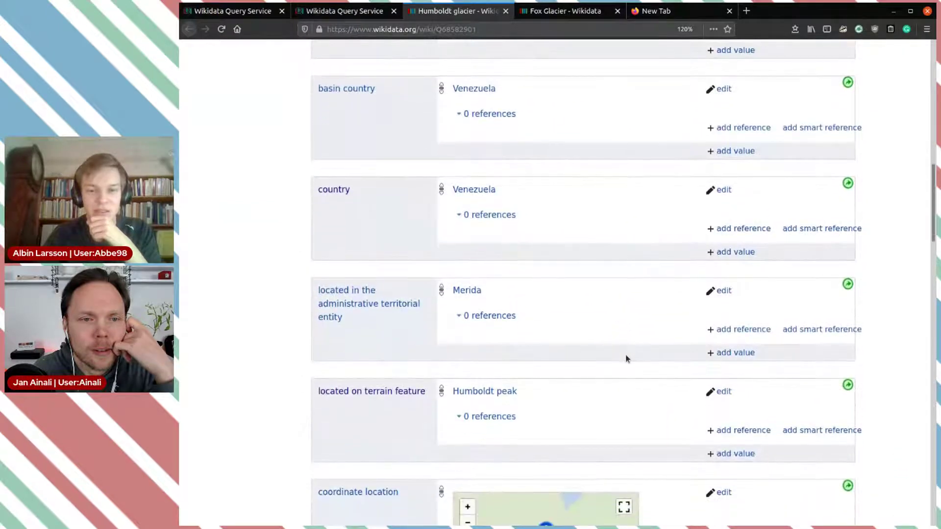
{"action": "scroll", "coordinate": [626, 355], "scroll_direction": "down", "scroll_amount": 8}
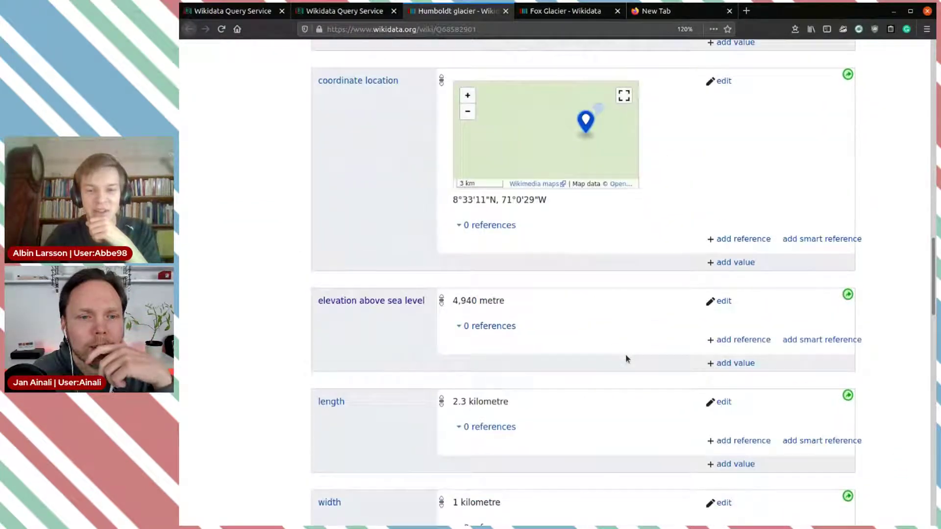
{"action": "scroll", "coordinate": [626, 357], "scroll_direction": "down", "scroll_amount": 5}
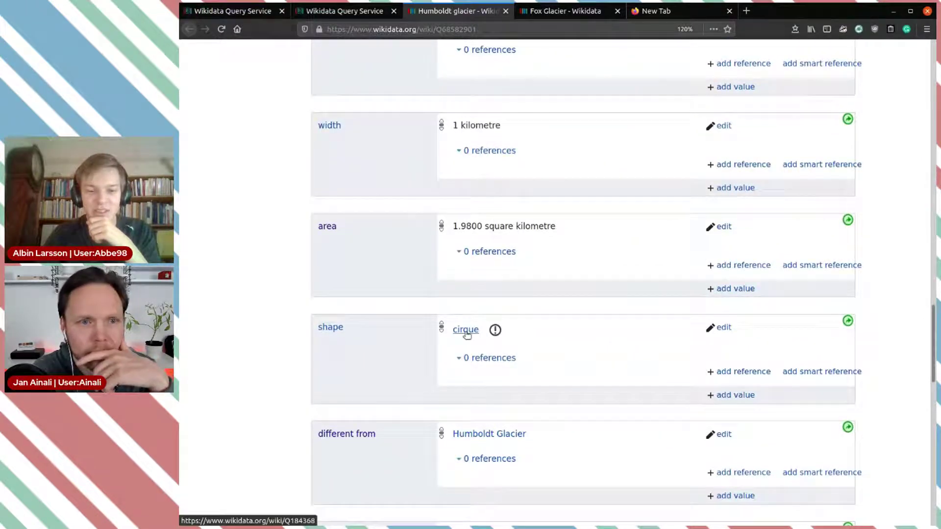
Open the cirque item in its own tab and read the potential issue flagged on the Humboldt glacier's shape value
{"action": "middle_click", "coordinate": [479, 338]}
{"action": "left_click", "coordinate": [495, 330]}
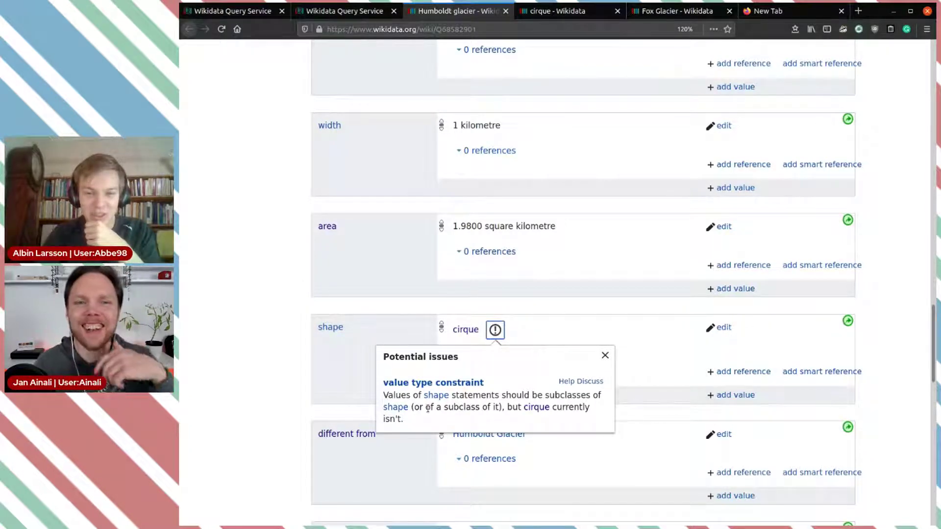
{"action": "left_click_drag", "start_coordinate": [422, 408], "coordinate": [510, 407]}
{"action": "left_click", "coordinate": [523, 408]}
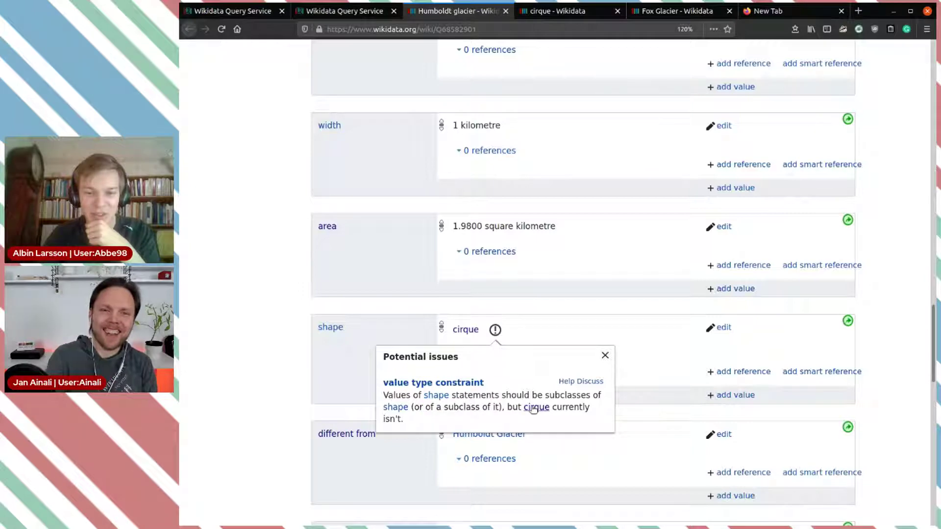
{"action": "left_click", "coordinate": [645, 373]}
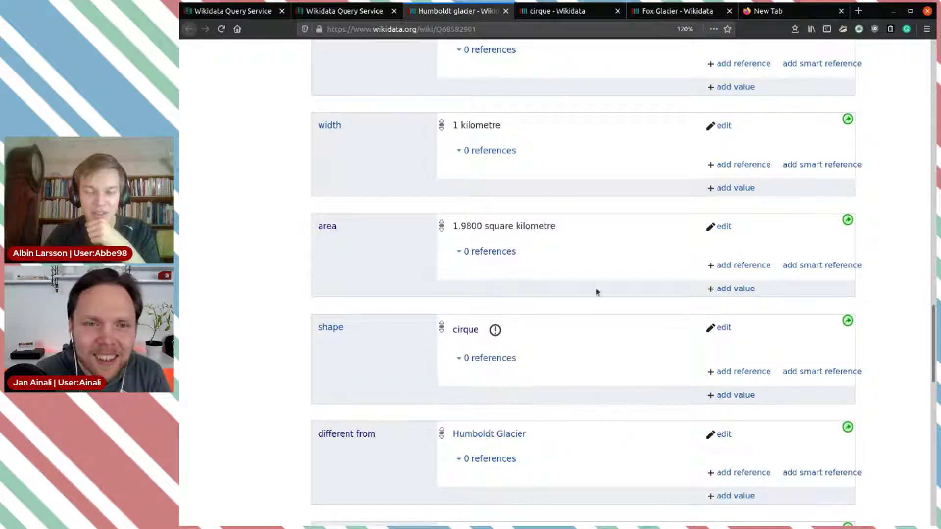
Examine the cirque item's statements down to "different from", and close both the cirque and Humboldt glacier items
{"action": "left_click", "coordinate": [559, 12]}
{"action": "scroll", "coordinate": [566, 312], "scroll_direction": "down", "scroll_amount": 4}
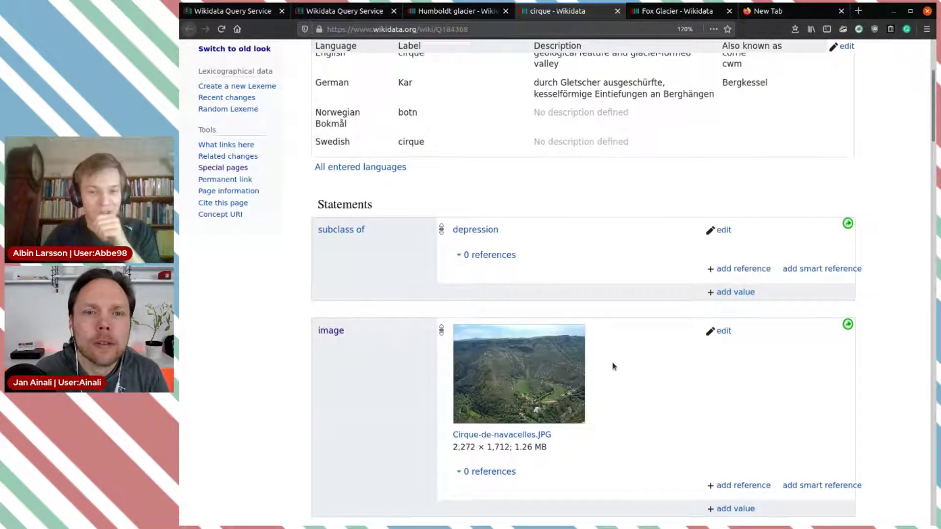
{"action": "scroll", "coordinate": [613, 367], "scroll_direction": "down", "scroll_amount": 2}
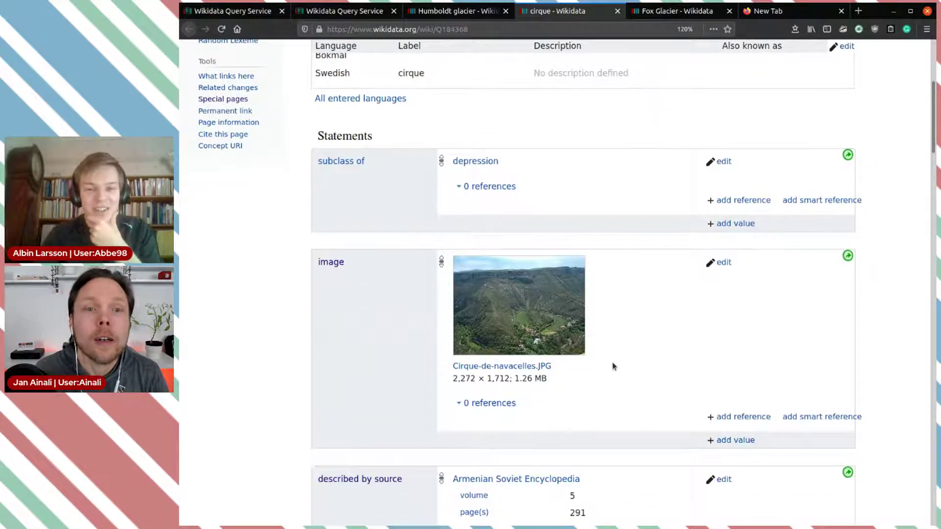
{"action": "scroll", "coordinate": [613, 366], "scroll_direction": "down", "scroll_amount": 1}
{"action": "scroll", "coordinate": [613, 366], "scroll_direction": "down", "scroll_amount": 1}
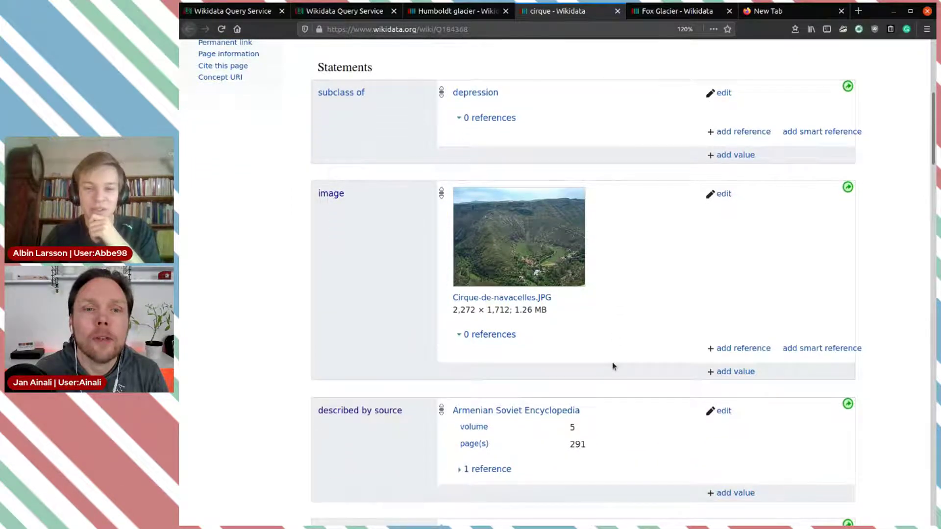
{"action": "scroll", "coordinate": [613, 366], "scroll_direction": "down", "scroll_amount": 2}
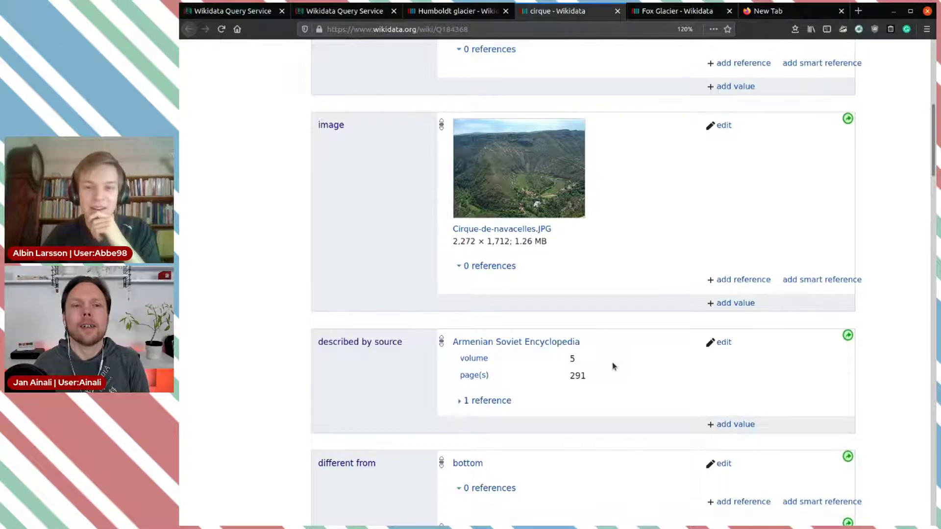
{"action": "scroll", "coordinate": [613, 367], "scroll_direction": "down", "scroll_amount": 7}
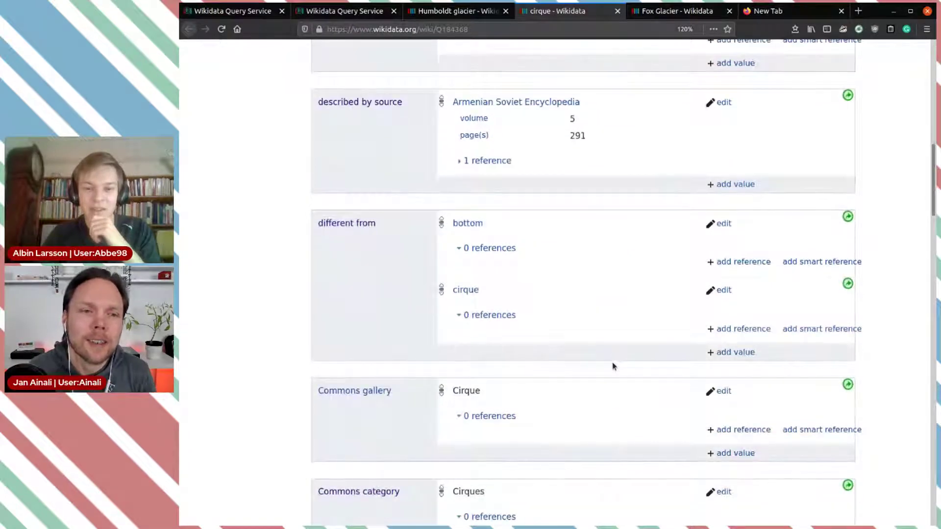
{"action": "scroll", "coordinate": [613, 367], "scroll_direction": "up", "scroll_amount": 4}
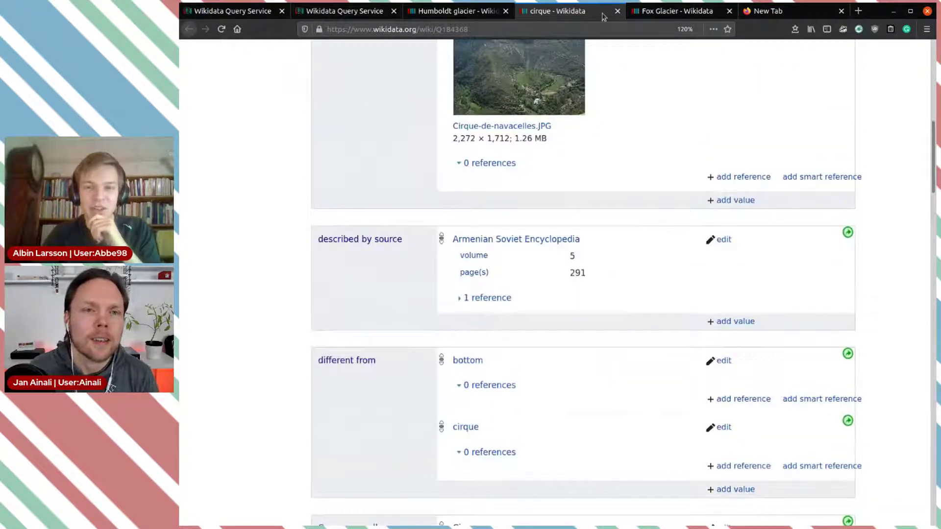
{"action": "left_click", "coordinate": [618, 11]}
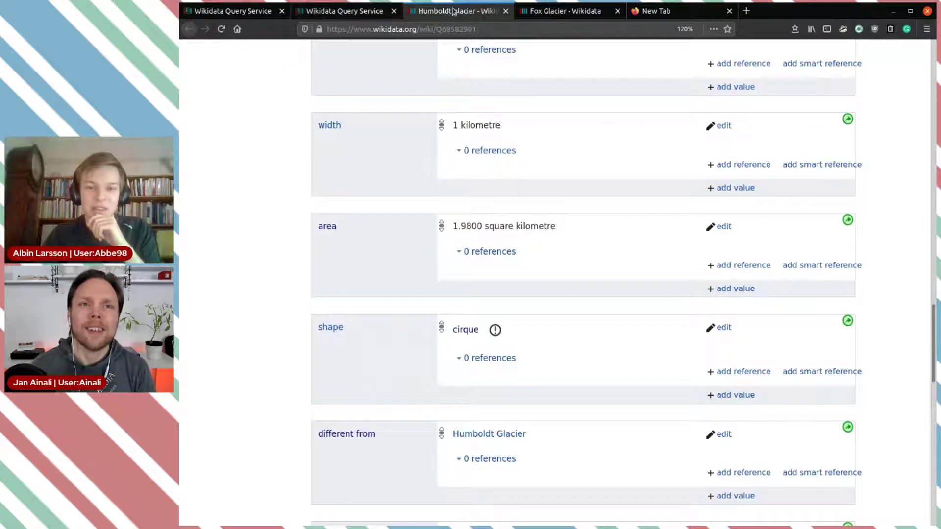
{"action": "left_click", "coordinate": [506, 11]}
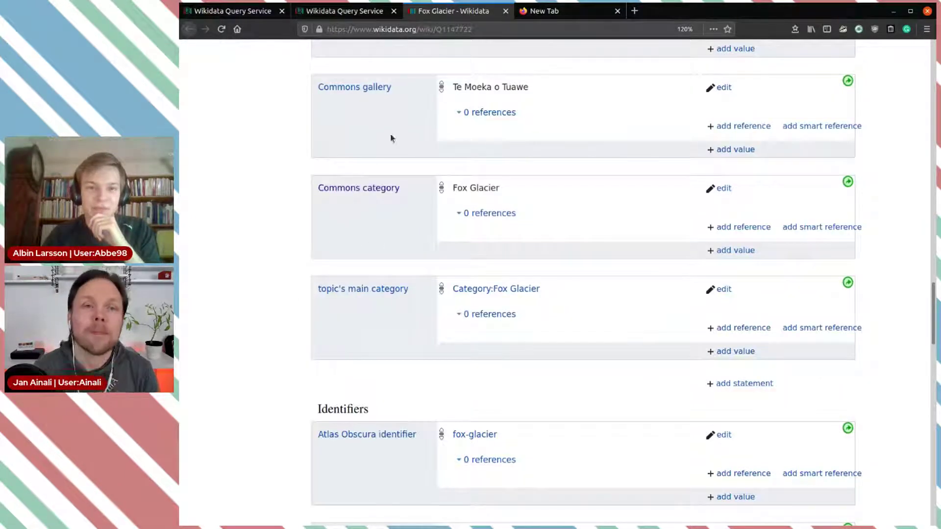
Return to the property-count results, review "located in or next to body of water" and pick out the property "taxon range map image"
{"action": "left_click", "coordinate": [334, 15]}
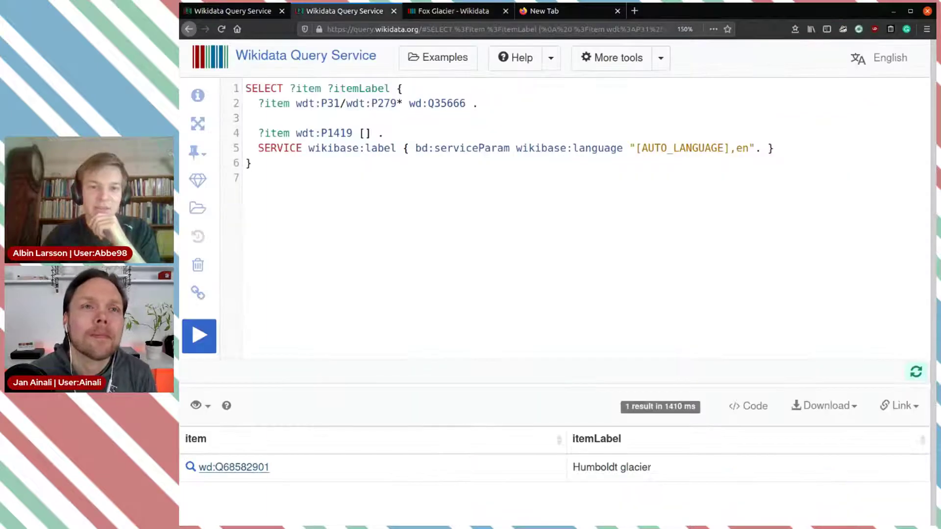
{"action": "left_click", "coordinate": [230, 10]}
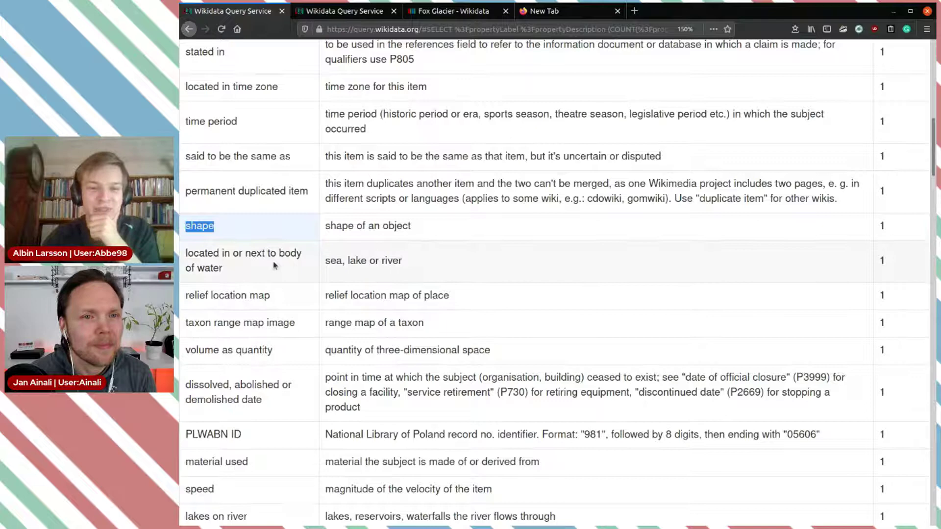
{"action": "left_click_drag", "start_coordinate": [258, 273], "coordinate": [199, 254]}
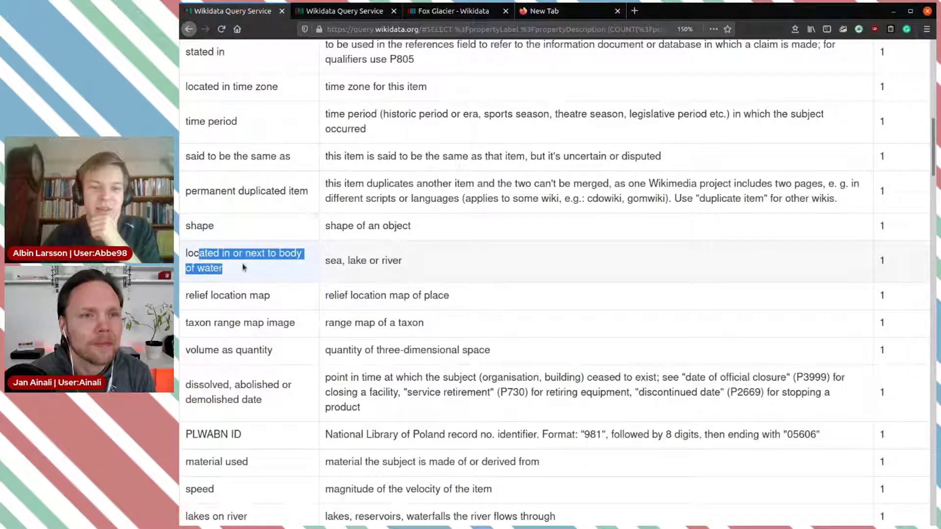
{"action": "left_click", "coordinate": [264, 267]}
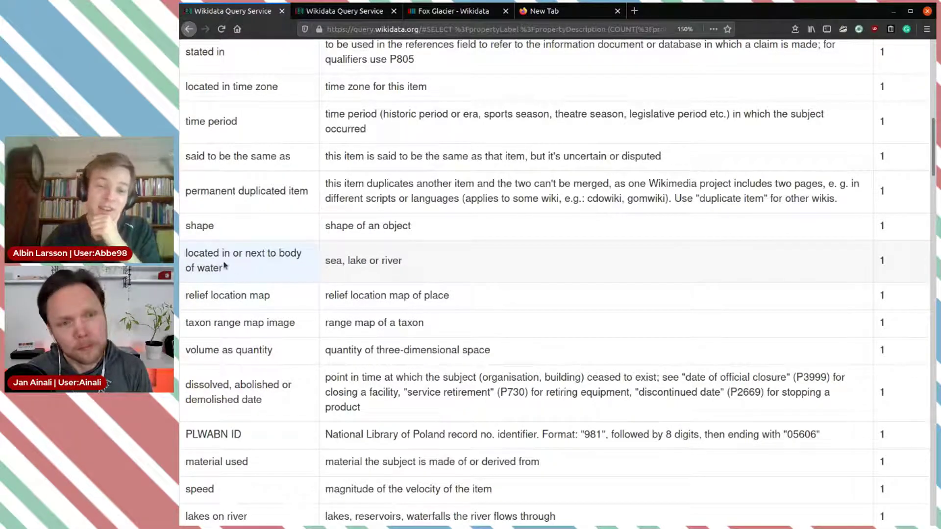
{"action": "left_click_drag", "start_coordinate": [225, 265], "coordinate": [198, 253]}
{"action": "left_click", "coordinate": [258, 272]}
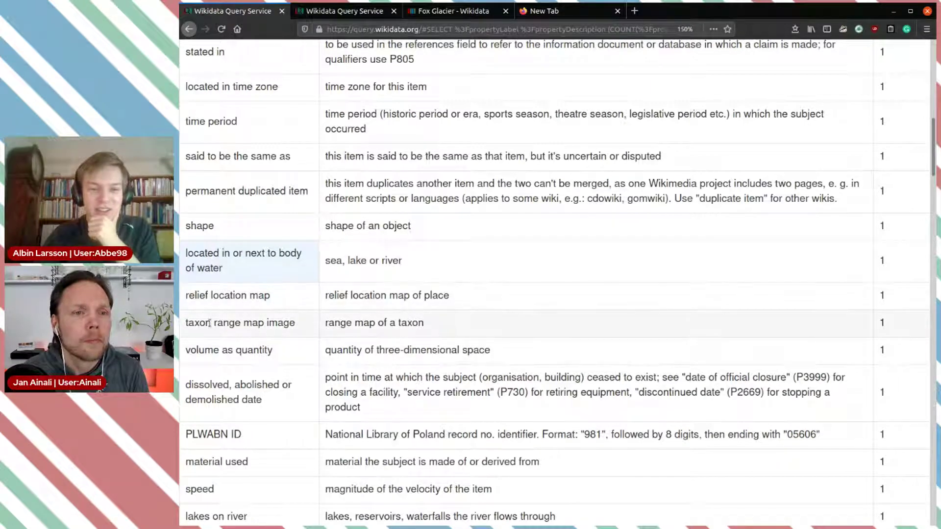
{"action": "mouse_move", "coordinate": [207, 323]}
{"action": "left_mouse_down"}
{"action": "mouse_move", "coordinate": [296, 324]}
{"action": "mouse_move", "coordinate": [201, 325]}
{"action": "left_mouse_up"}
{"action": "left_click", "coordinate": [296, 325]}
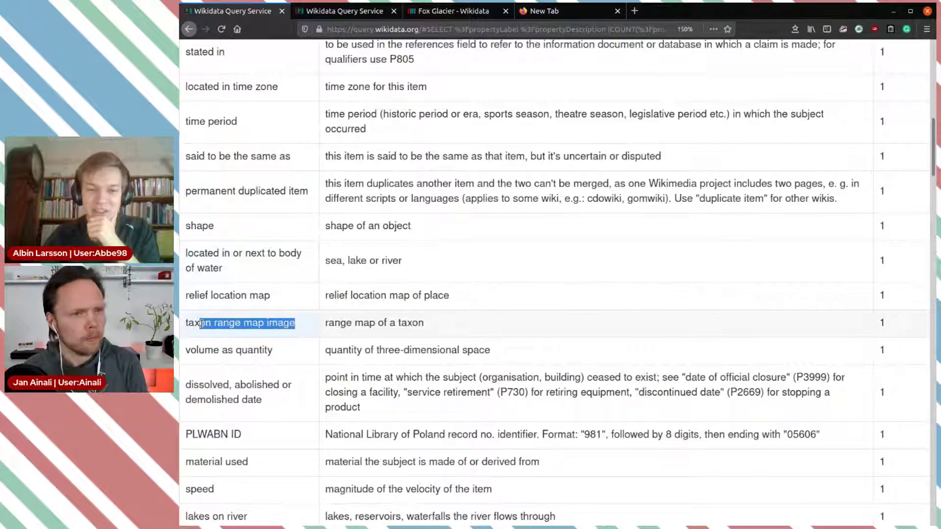
{"action": "left_click", "coordinate": [291, 328]}
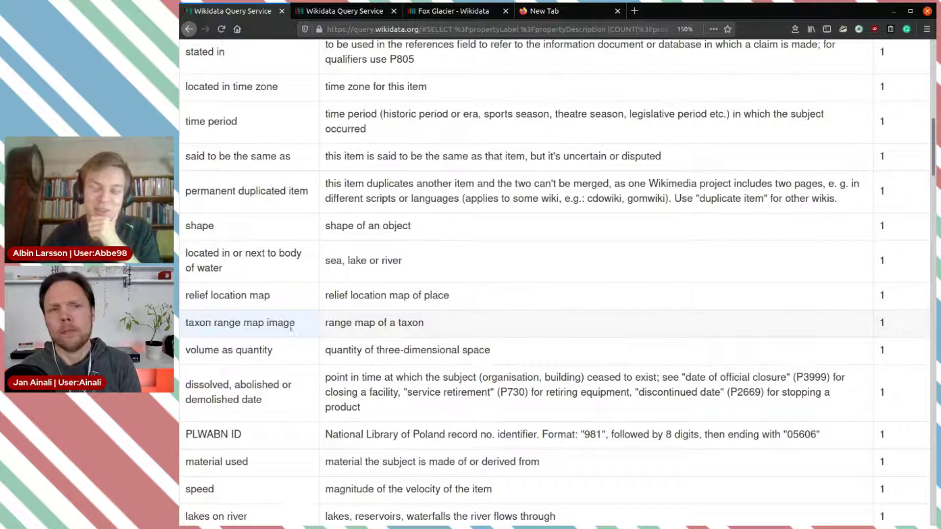
{"action": "left_click_drag", "start_coordinate": [291, 323], "coordinate": [186, 325]}
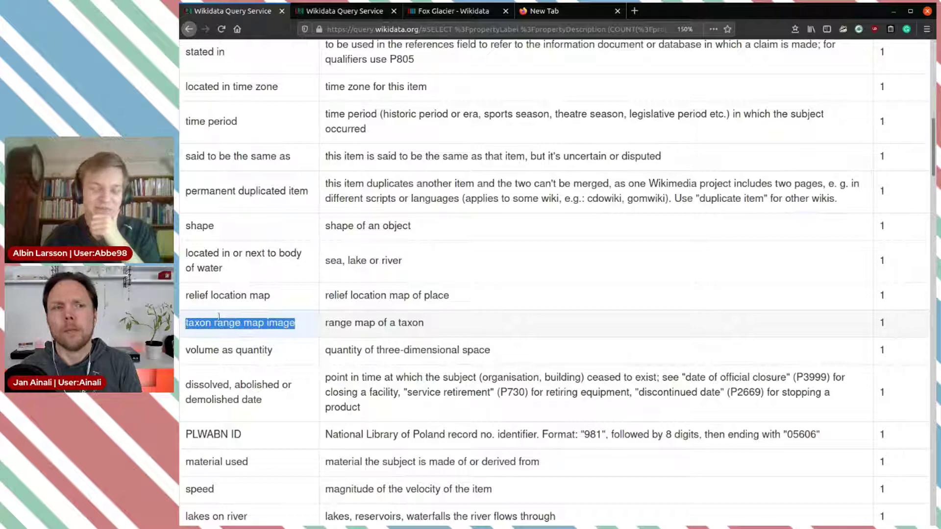
Replace P1419 in the glacier item query with "taxon range map image" (P181) and run it
{"action": "left_click", "coordinate": [443, 11]}
{"action": "left_click", "coordinate": [354, 13]}
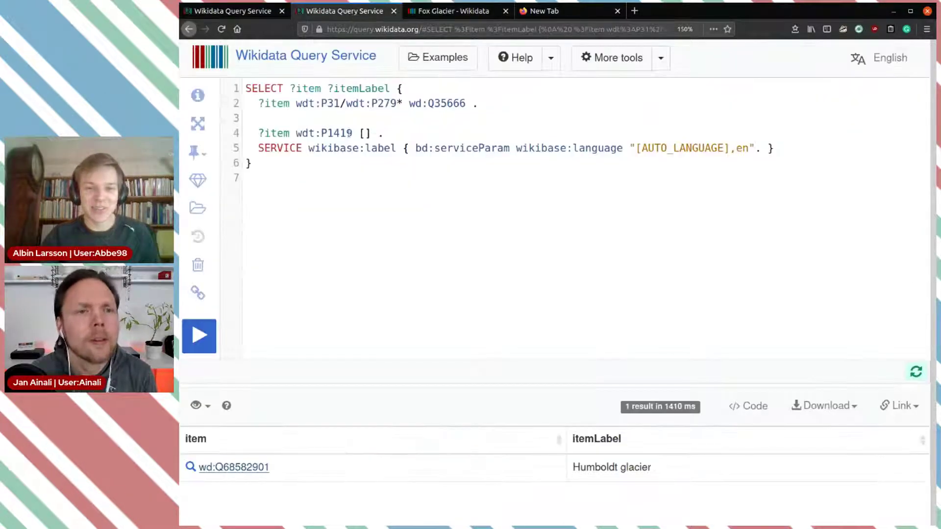
{"action": "double_click", "coordinate": [349, 134]}
{"action": "key", "text": "BackSpace"}
{"action": "key", "text": "ctrl+space"}
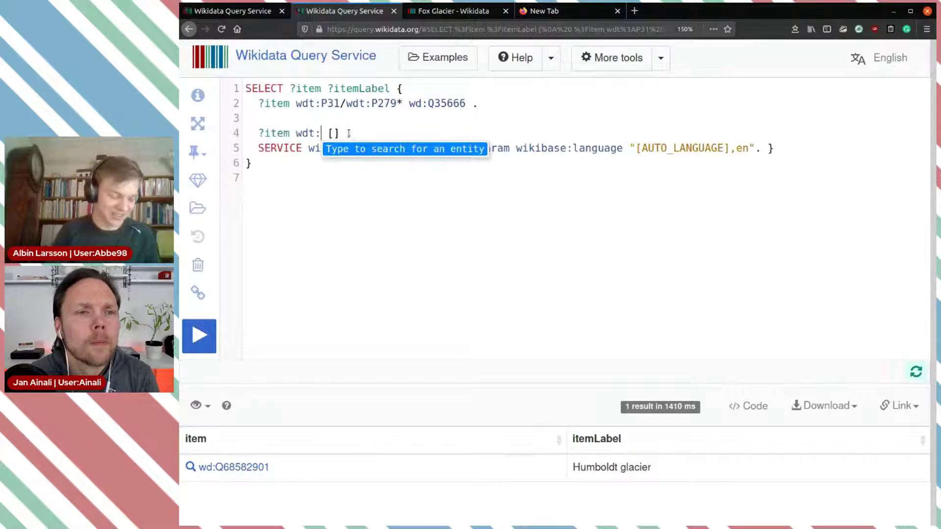
{"action": "type", "text": "taxon range map image"}
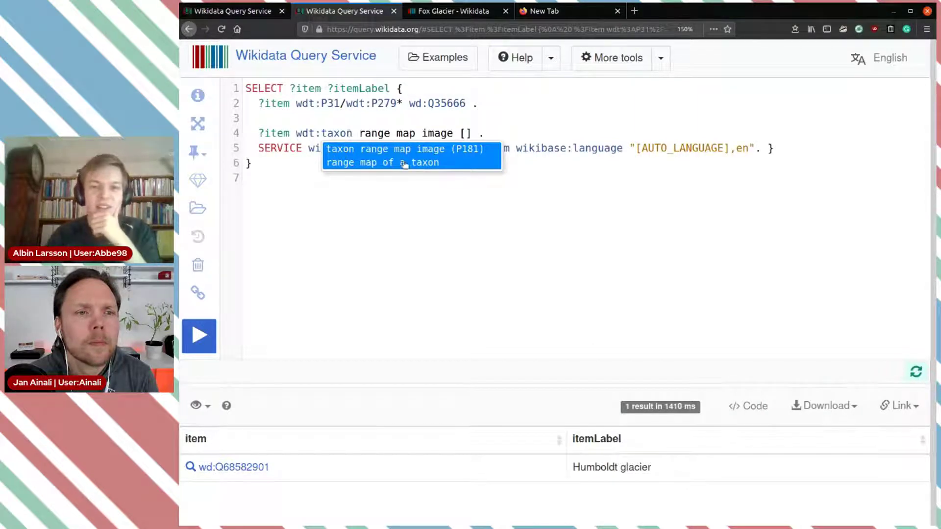
{"action": "left_click", "coordinate": [339, 155]}
{"action": "left_click", "coordinate": [200, 336]}
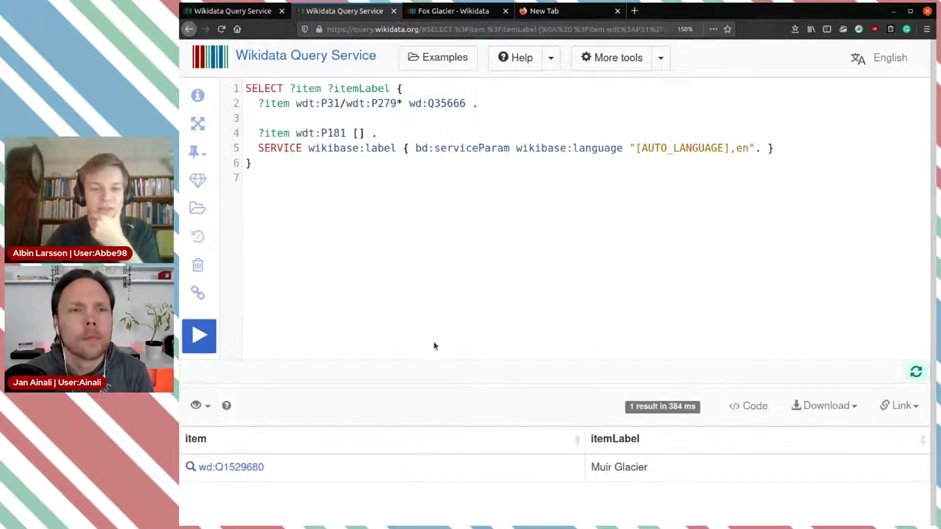
Open the resulting Muir Glacier item in its own tab and examine its statements down to "taxon range map image"
{"action": "middle_click", "coordinate": [248, 472]}
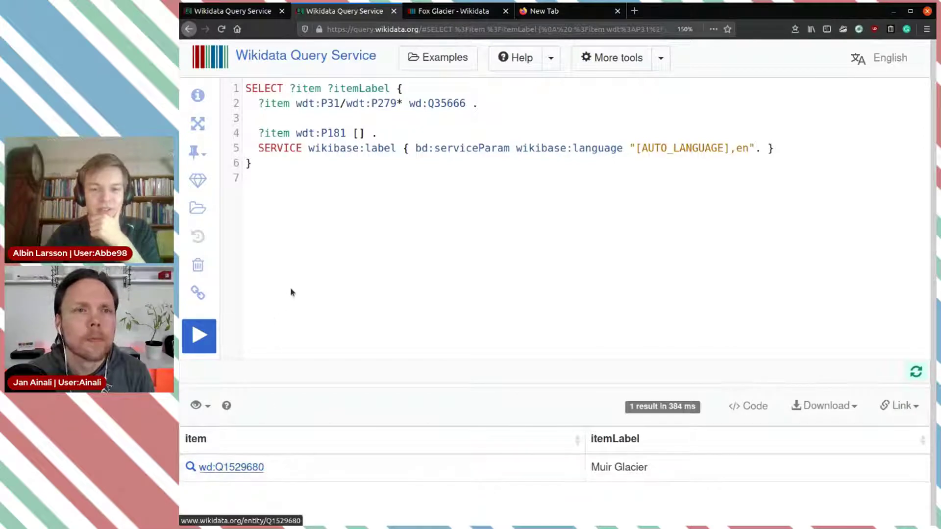
{"action": "left_click", "coordinate": [452, 11]}
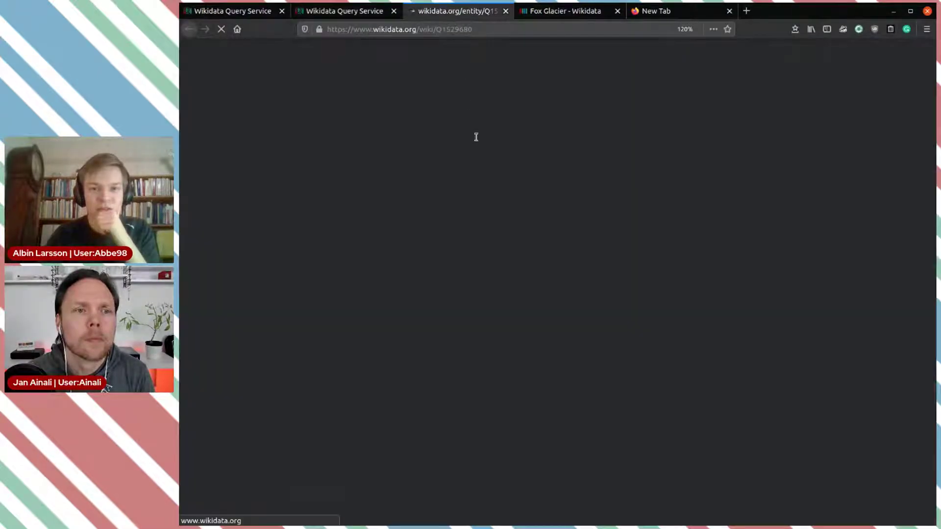
{"action": "scroll", "coordinate": [484, 264], "scroll_direction": "down", "scroll_amount": 5}
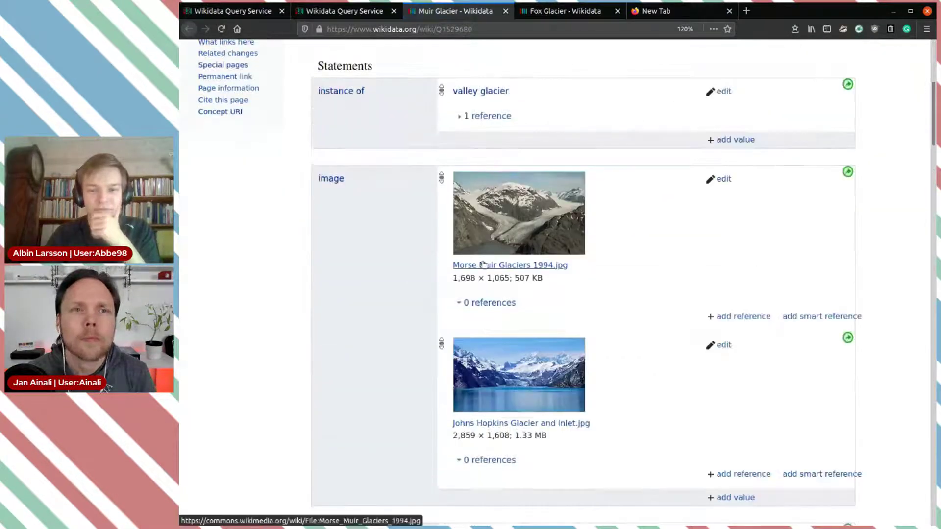
{"action": "scroll", "coordinate": [483, 265], "scroll_direction": "down", "scroll_amount": 8}
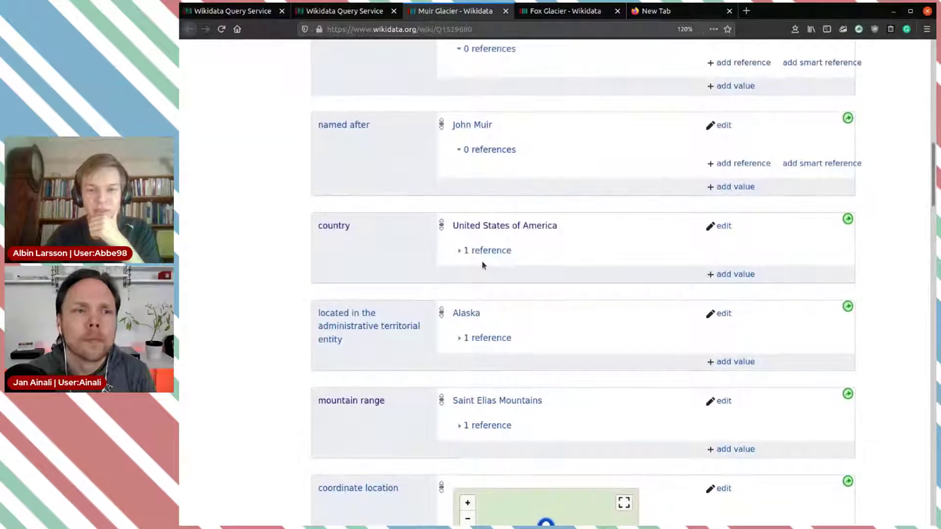
{"action": "scroll", "coordinate": [482, 265], "scroll_direction": "down", "scroll_amount": 10}
{"action": "scroll", "coordinate": [484, 264], "scroll_direction": "up", "scroll_amount": 2}
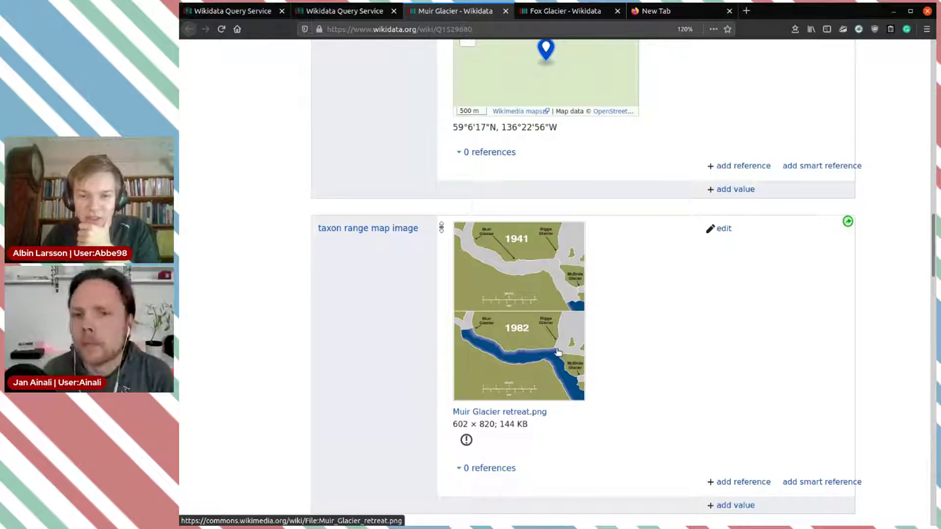
{"action": "scroll", "coordinate": [557, 351], "scroll_direction": "up", "scroll_amount": 3}
{"action": "scroll", "coordinate": [558, 351], "scroll_direction": "down", "scroll_amount": 4}
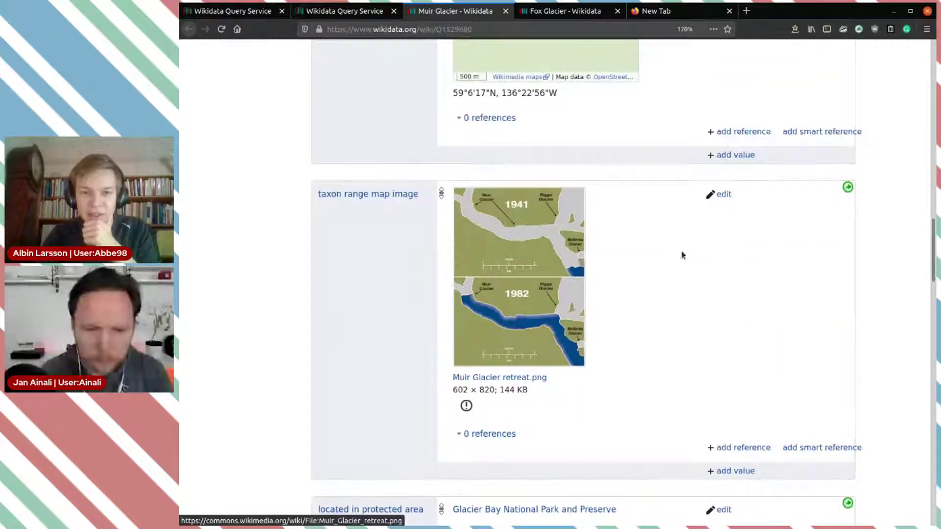
Copy the file name "Muir Glacier retreat.png" from the "taxon range map image" statement and leave its editing without changes
{"action": "left_click", "coordinate": [721, 195]}
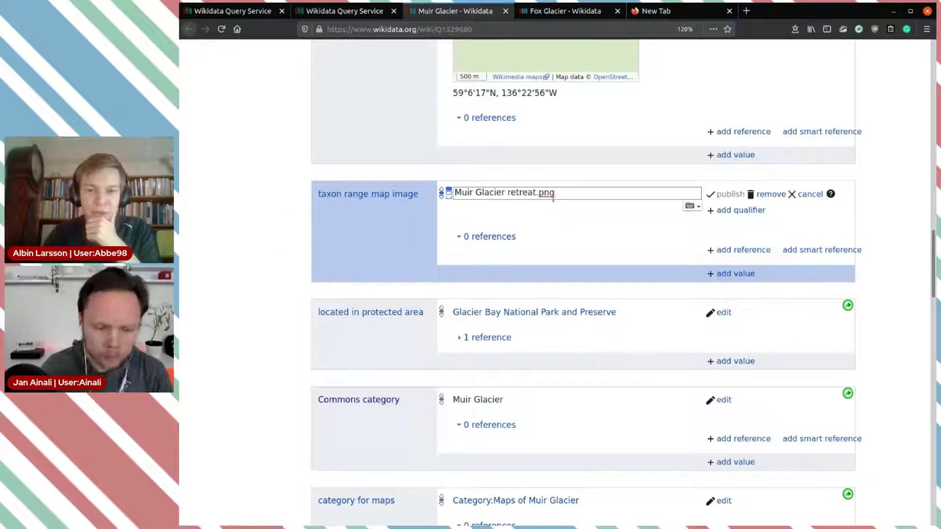
{"action": "triple_click", "coordinate": [569, 192]}
{"action": "key", "text": "ctrl+c"}
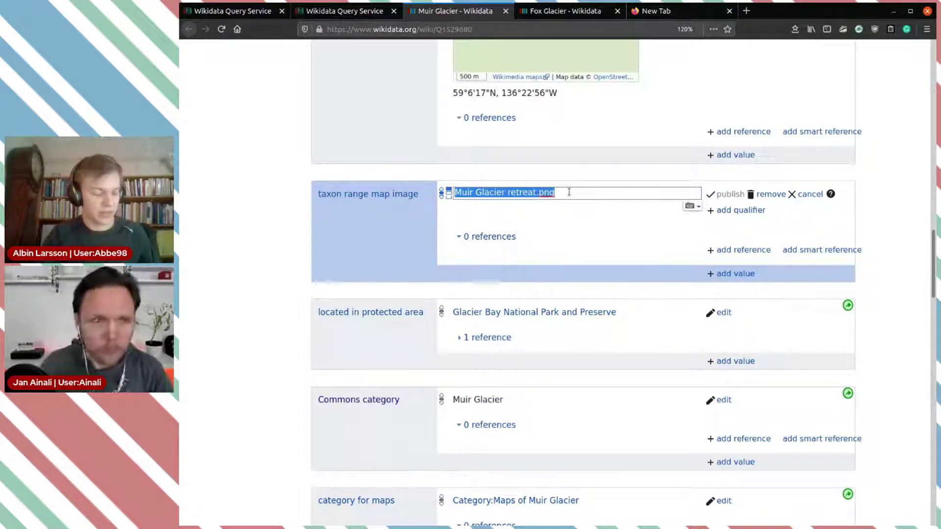
{"action": "left_click", "coordinate": [805, 195]}
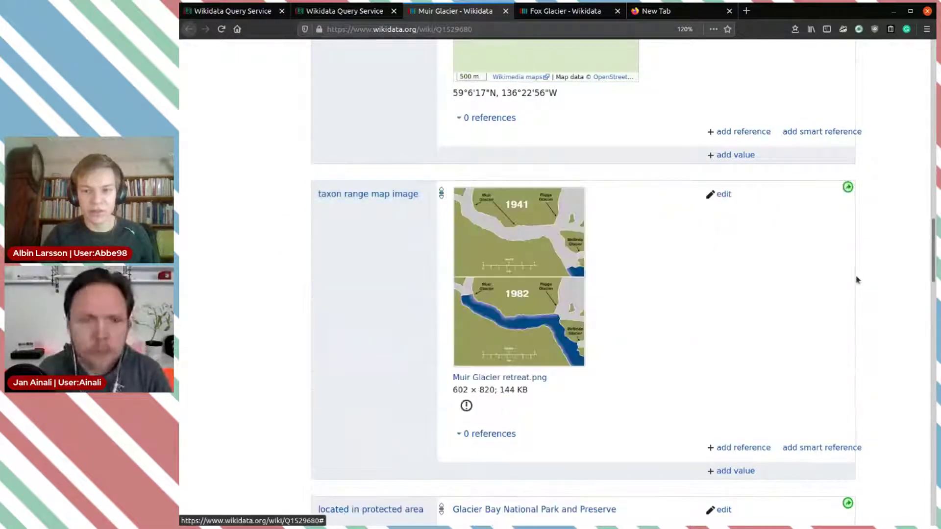
Add a new statement to the Muir Glacier item with the property "locator map image"
{"action": "scroll", "coordinate": [857, 280], "scroll_direction": "down", "scroll_amount": 10}
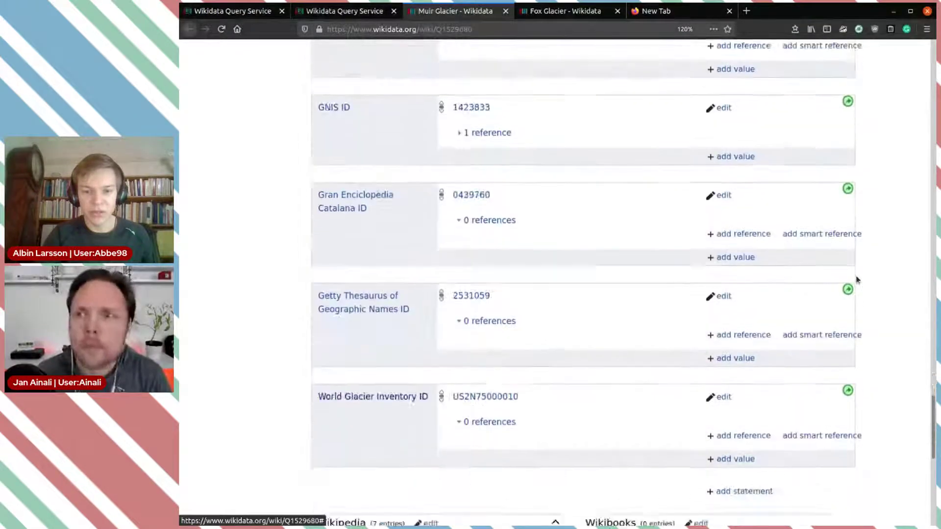
{"action": "scroll", "coordinate": [856, 280], "scroll_direction": "up", "scroll_amount": 6}
{"action": "scroll", "coordinate": [856, 279], "scroll_direction": "up", "scroll_amount": 3}
{"action": "left_click", "coordinate": [732, 312]}
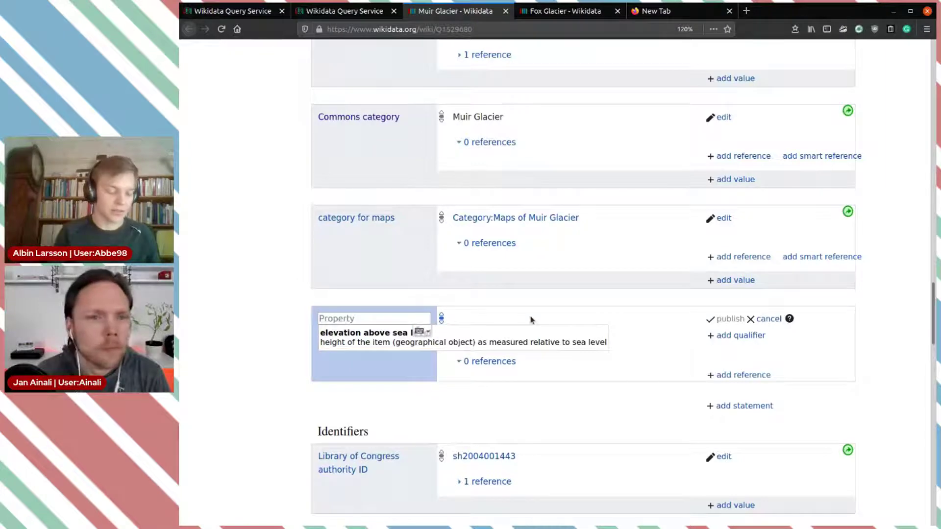
{"action": "type", "text": "map image"}
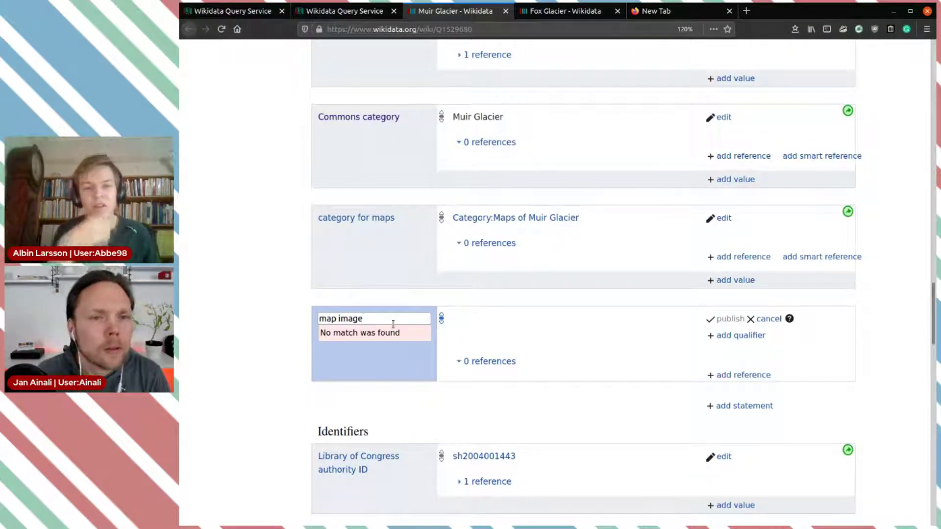
{"action": "key", "text": "BackSpace"}
{"action": "key", "text": "BackSpace"}
{"action": "key", "text": "BackSpace"}
{"action": "key", "text": "BackSpace"}
{"action": "key", "text": "BackSpace"}
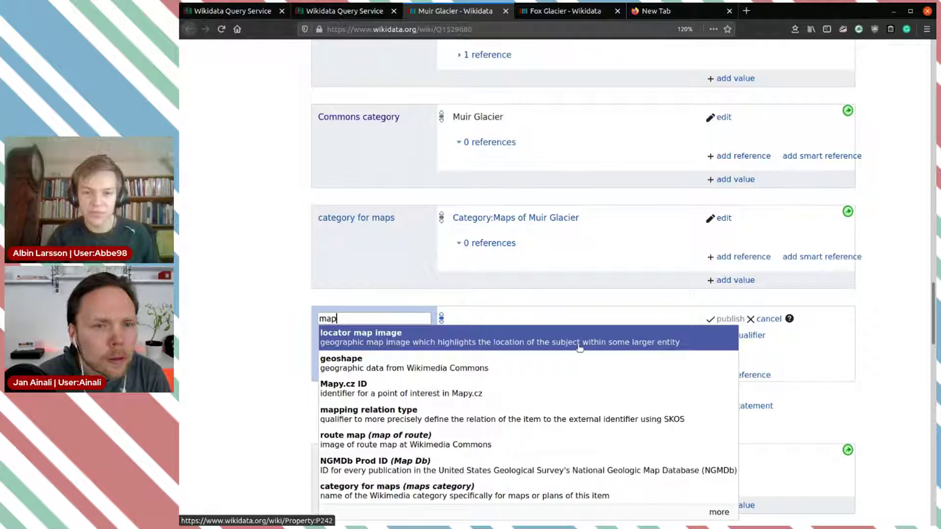
{"action": "left_click", "coordinate": [632, 348]}
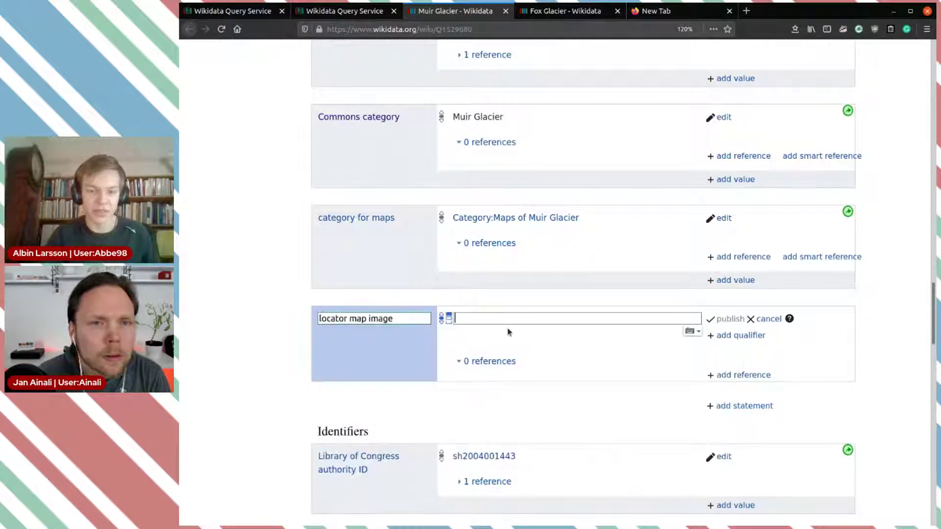
Enter "Muir Glacier retreat.png" as the value of the new "locator map image" statement and publish it
{"action": "key", "text": "ctrl+v"}
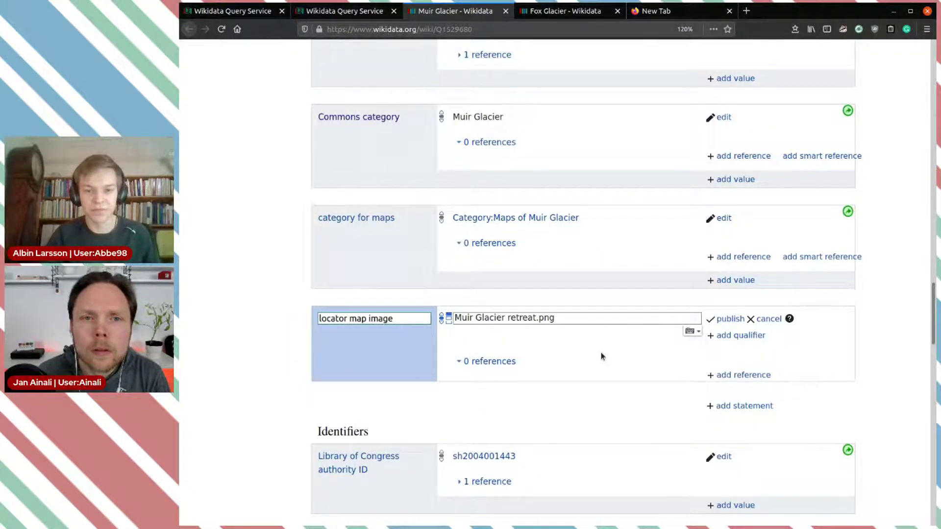
{"action": "scroll", "coordinate": [602, 355], "scroll_direction": "up", "scroll_amount": 20}
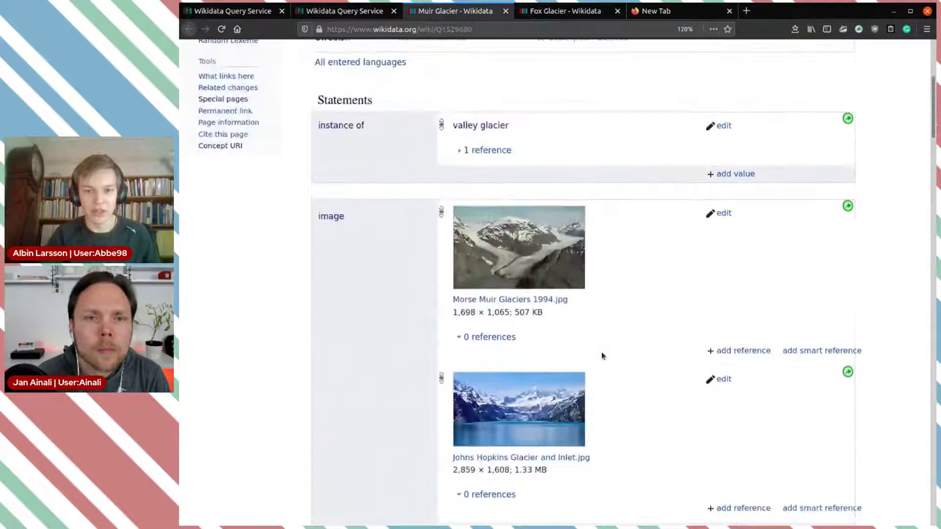
{"action": "scroll", "coordinate": [601, 352], "scroll_direction": "up", "scroll_amount": 3}
{"action": "scroll", "coordinate": [602, 352], "scroll_direction": "down", "scroll_amount": 20}
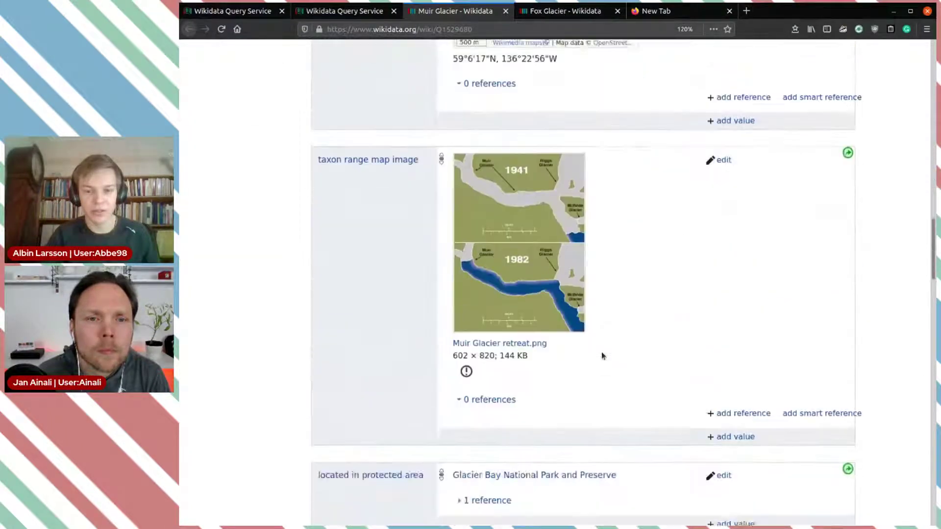
{"action": "scroll", "coordinate": [601, 352], "scroll_direction": "down", "scroll_amount": 12}
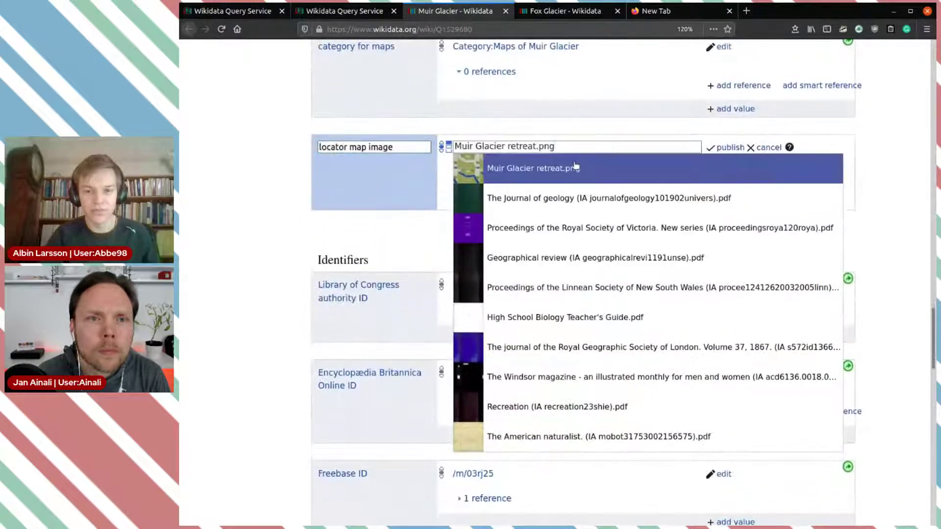
{"action": "left_click", "coordinate": [573, 159]}
{"action": "left_click", "coordinate": [727, 149]}
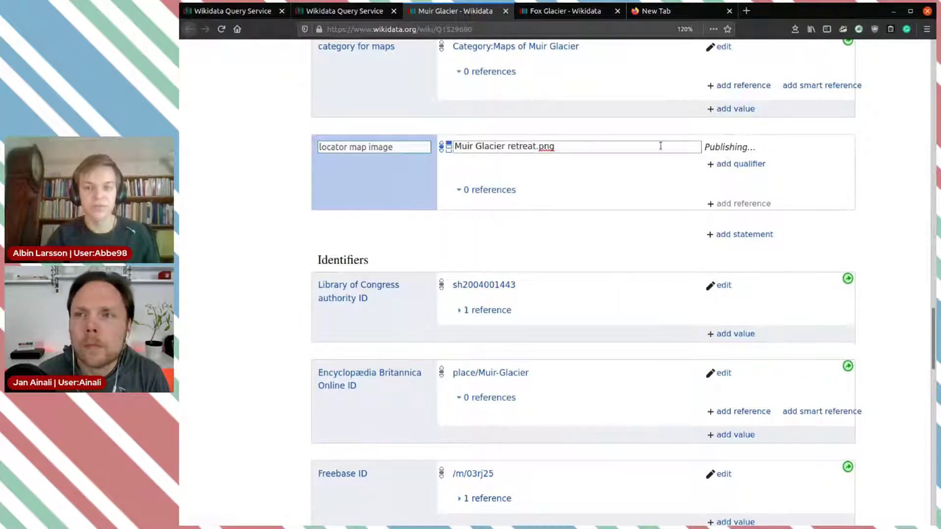
Remove the "taxon range map image" statement from the Muir Glacier item and close the item
{"action": "scroll", "coordinate": [661, 147], "scroll_direction": "up", "scroll_amount": 15}
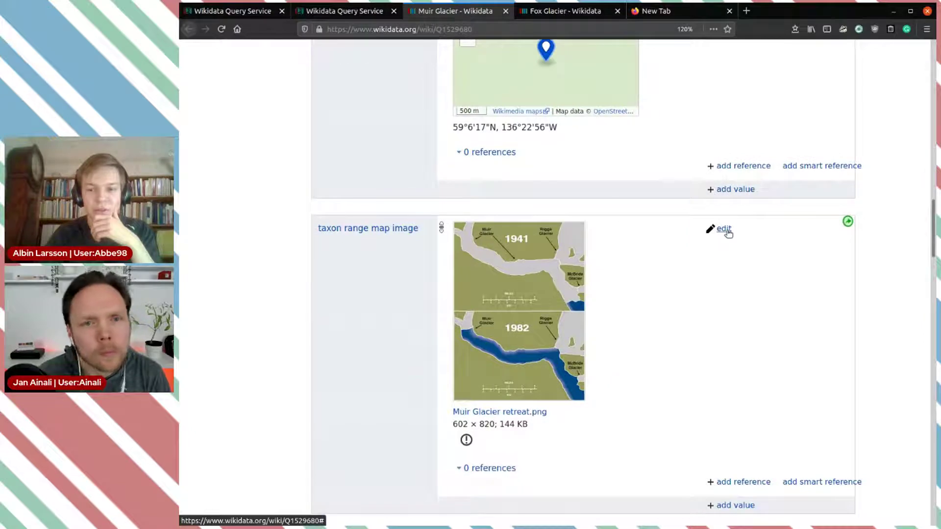
{"action": "left_click", "coordinate": [726, 231]}
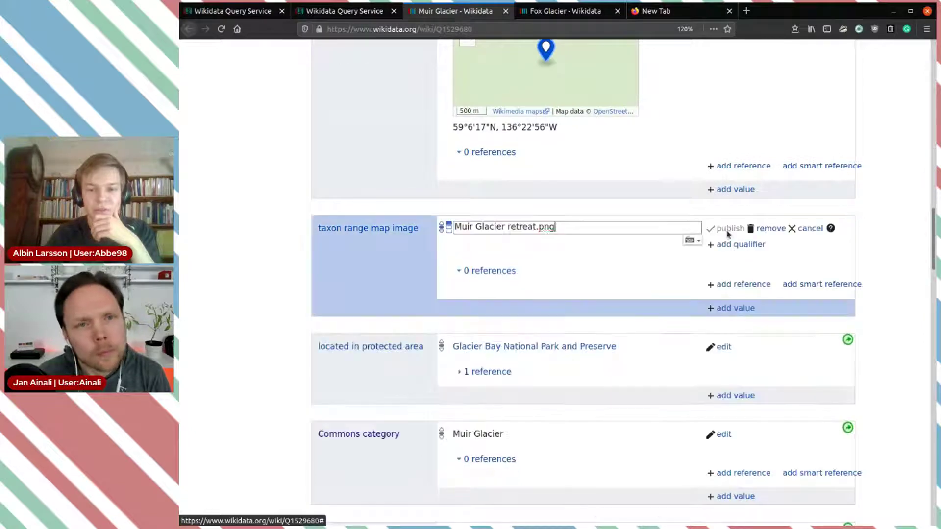
{"action": "left_click", "coordinate": [779, 228]}
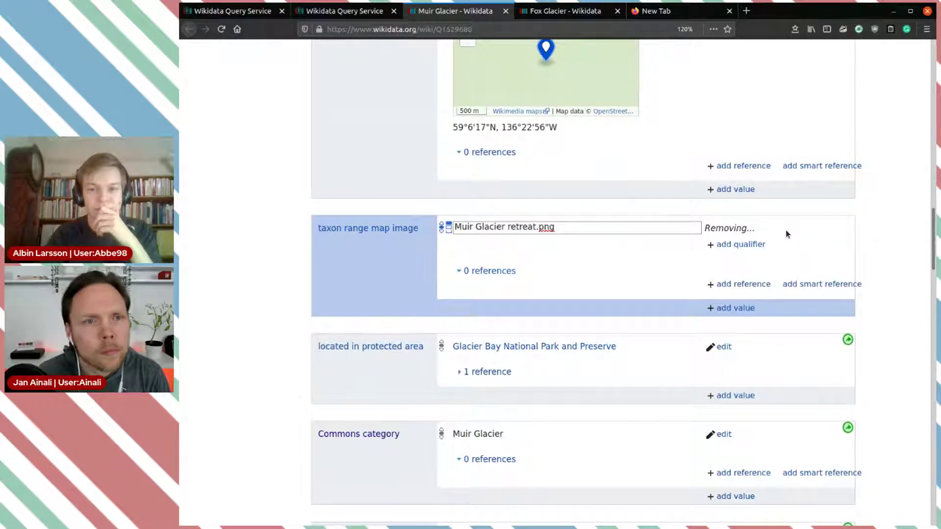
{"action": "left_click", "coordinate": [507, 11]}
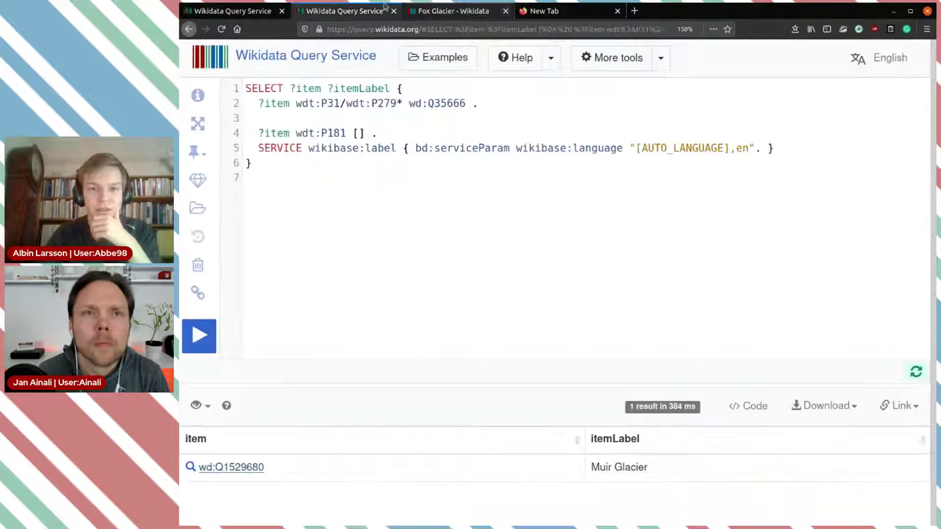
Return to the property-count results and review the properties "volume as quantity" and "relief location map"
{"action": "left_click", "coordinate": [231, 11]}
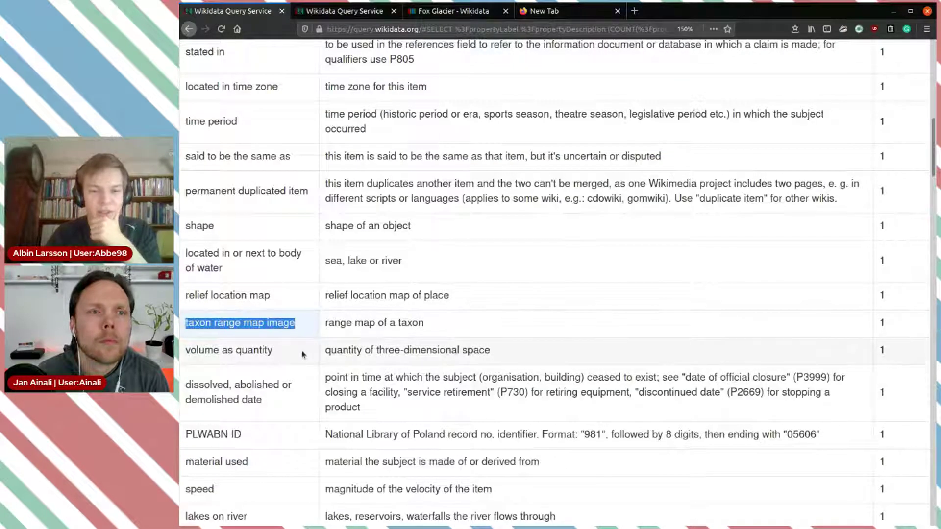
{"action": "left_click_drag", "start_coordinate": [295, 354], "coordinate": [230, 351]}
{"action": "left_click", "coordinate": [272, 351]}
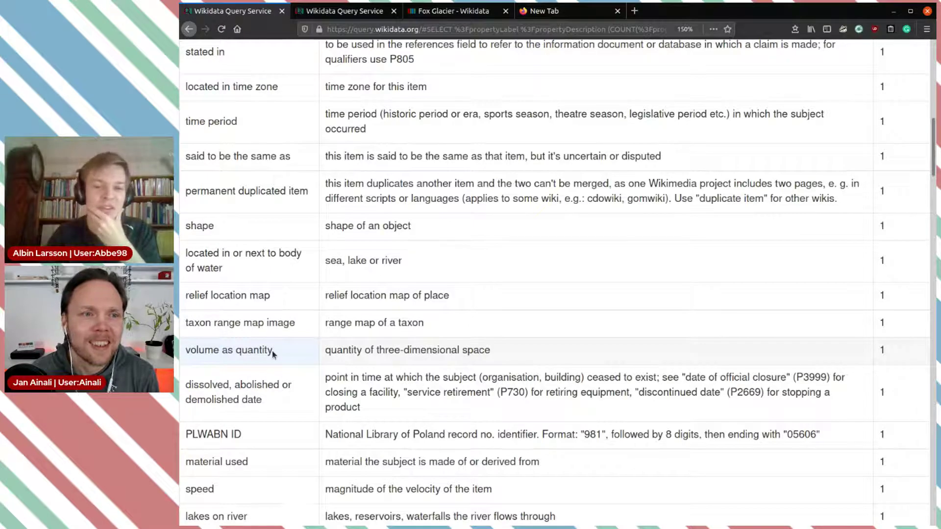
{"action": "left_click_drag", "start_coordinate": [272, 351], "coordinate": [190, 351]}
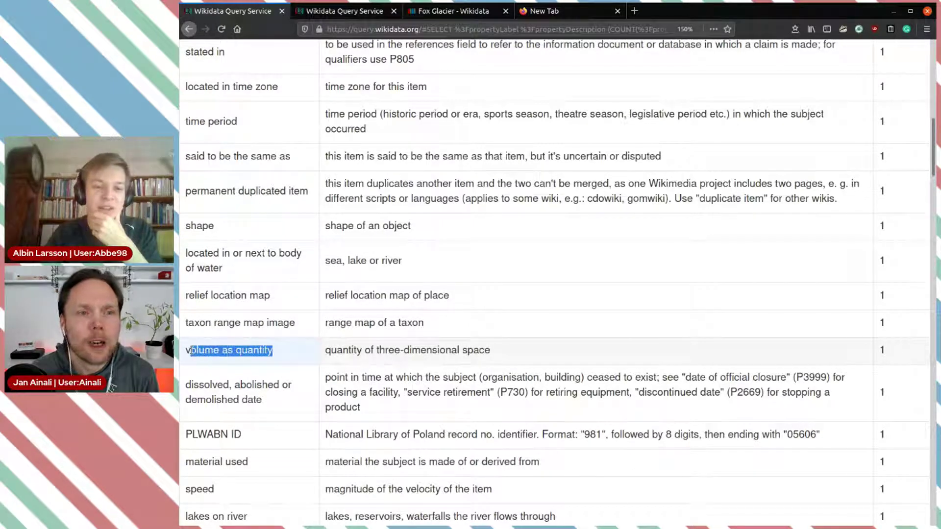
{"action": "left_click", "coordinate": [253, 349]}
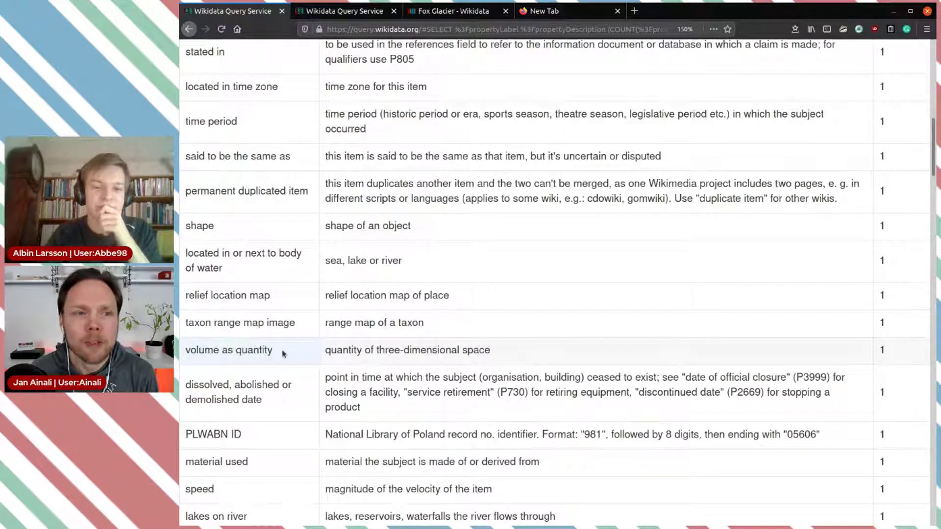
{"action": "left_click_drag", "start_coordinate": [195, 296], "coordinate": [284, 297]}
{"action": "left_click", "coordinate": [287, 299]}
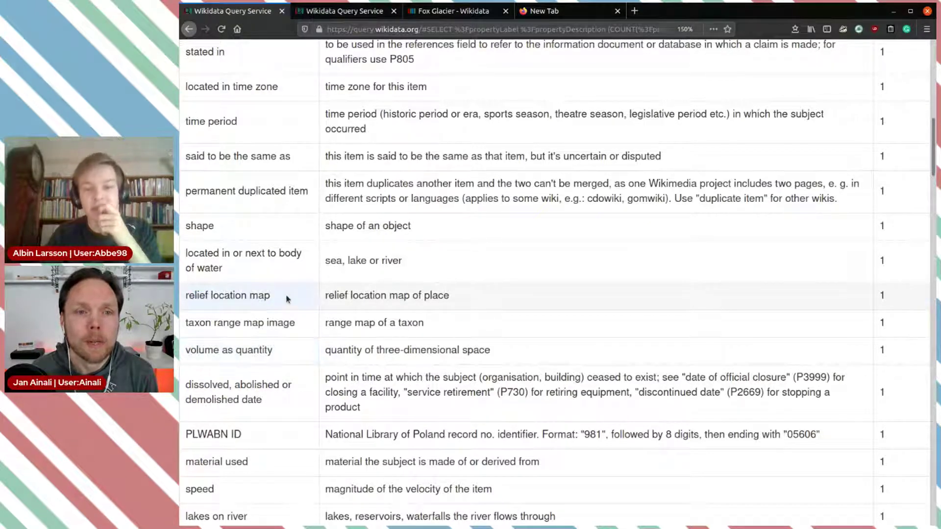
{"action": "scroll", "coordinate": [287, 299], "scroll_direction": "down", "scroll_amount": 3}
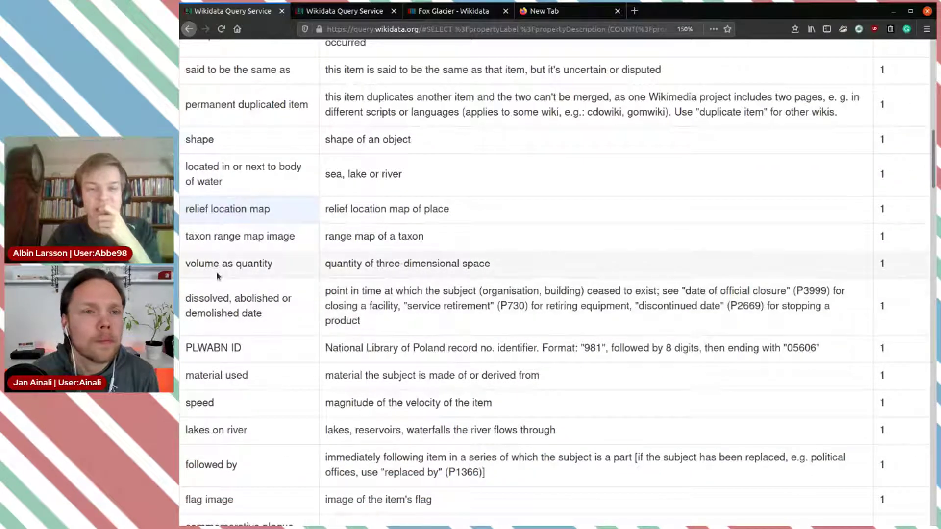
{"action": "left_click_drag", "start_coordinate": [188, 263], "coordinate": [212, 265]}
{"action": "left_click", "coordinate": [276, 267]}
{"action": "left_click", "coordinate": [273, 275]}
Review the property-count rows from "dissolved, abolished or demolished date" through "PLWABN ID" and pick out the property "material used"
{"action": "scroll", "coordinate": [273, 279], "scroll_direction": "down", "scroll_amount": 3}
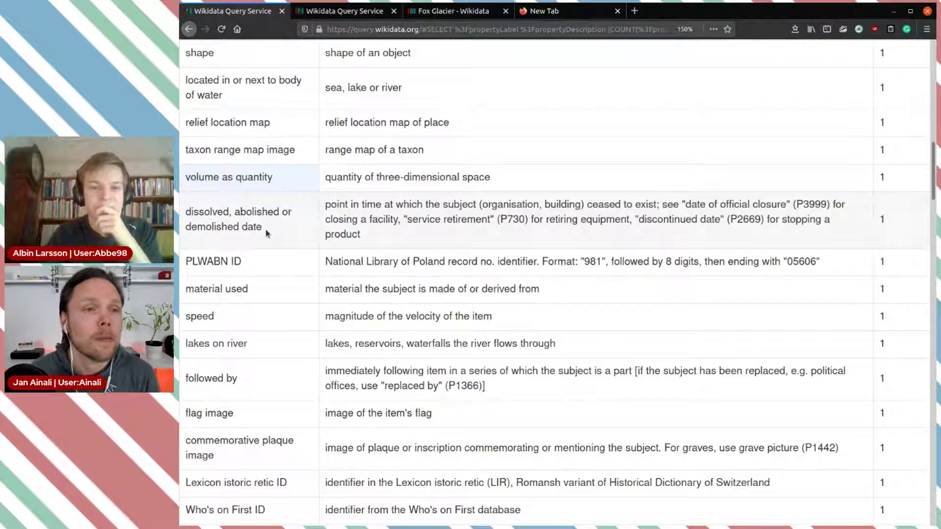
{"action": "scroll", "coordinate": [266, 228], "scroll_direction": "down", "scroll_amount": 2}
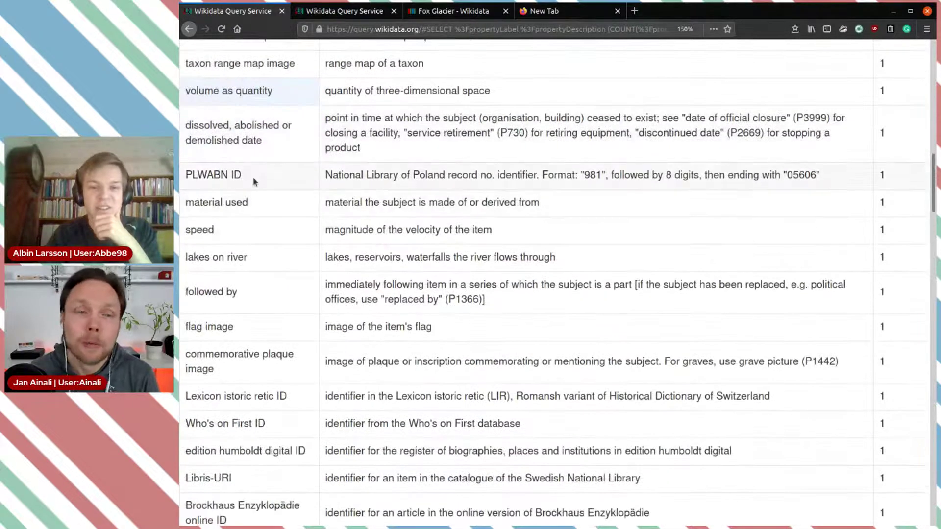
{"action": "scroll", "coordinate": [253, 181], "scroll_direction": "up", "scroll_amount": 1}
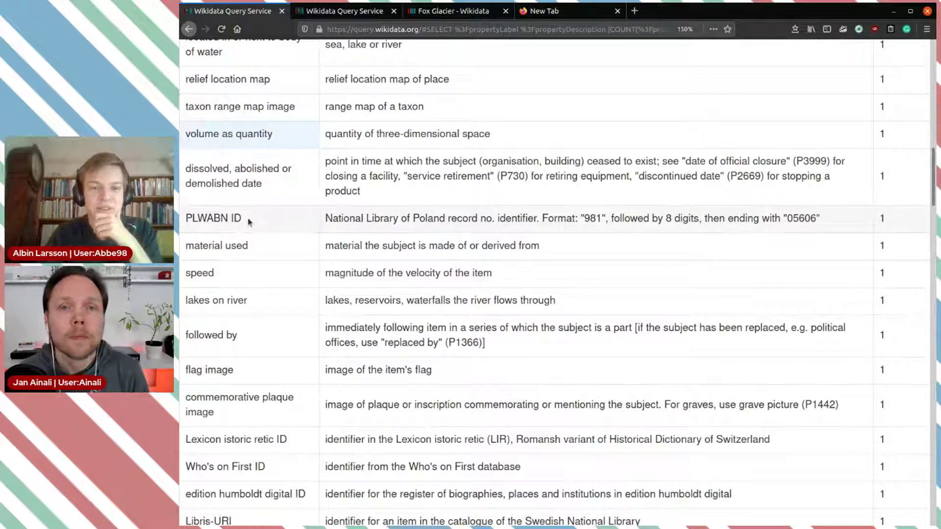
{"action": "left_click_drag", "start_coordinate": [247, 219], "coordinate": [207, 219]}
{"action": "left_click", "coordinate": [266, 224]}
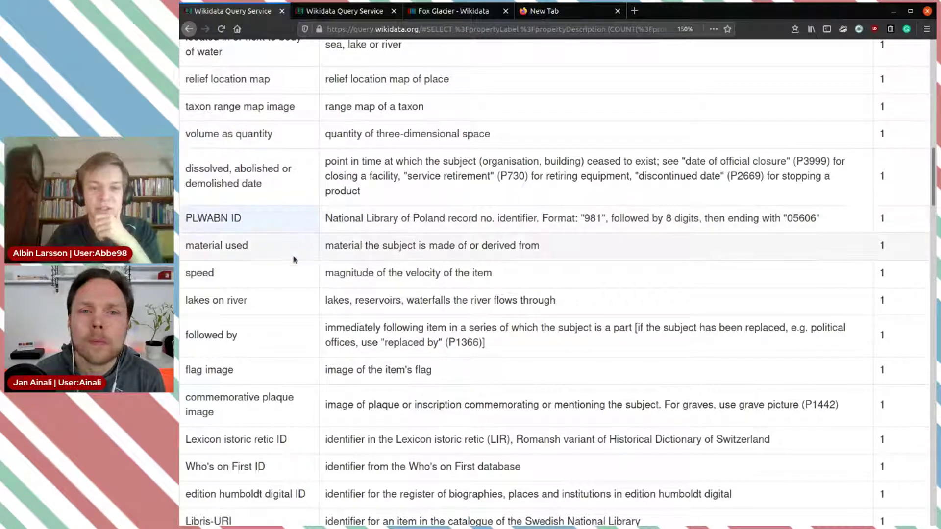
{"action": "scroll", "coordinate": [280, 237], "scroll_direction": "down", "scroll_amount": 1}
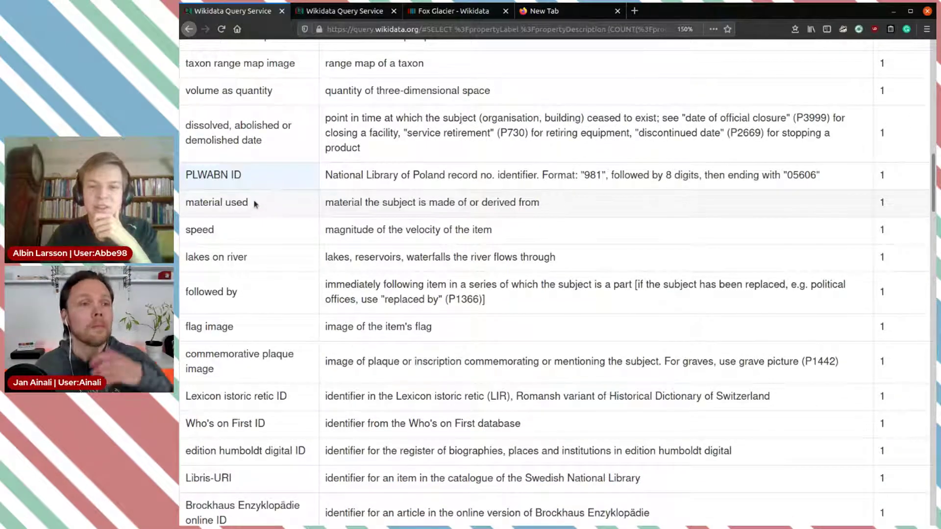
{"action": "left_click_drag", "start_coordinate": [254, 204], "coordinate": [189, 201]}
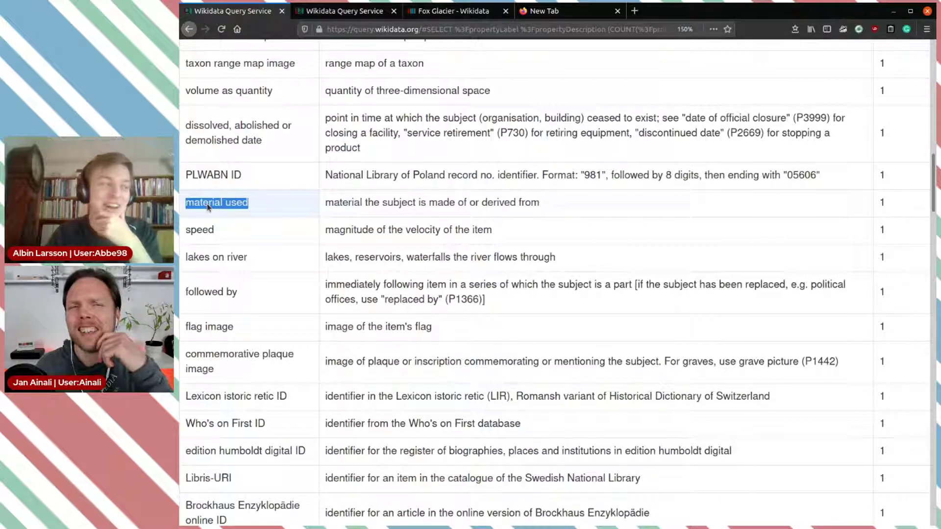
Replace P181 in the glacier item query with "material used" (P186) and run it
{"action": "left_click", "coordinate": [343, 10]}
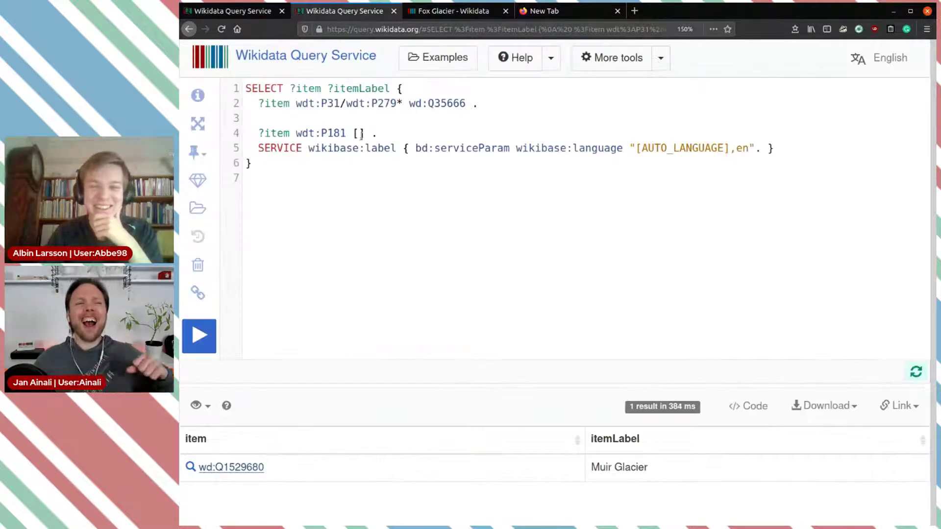
{"action": "double_click", "coordinate": [338, 133]}
{"action": "key", "text": "BackSpace"}
{"action": "key", "text": "ctrl+space"}
{"action": "type", "text": "material used"}
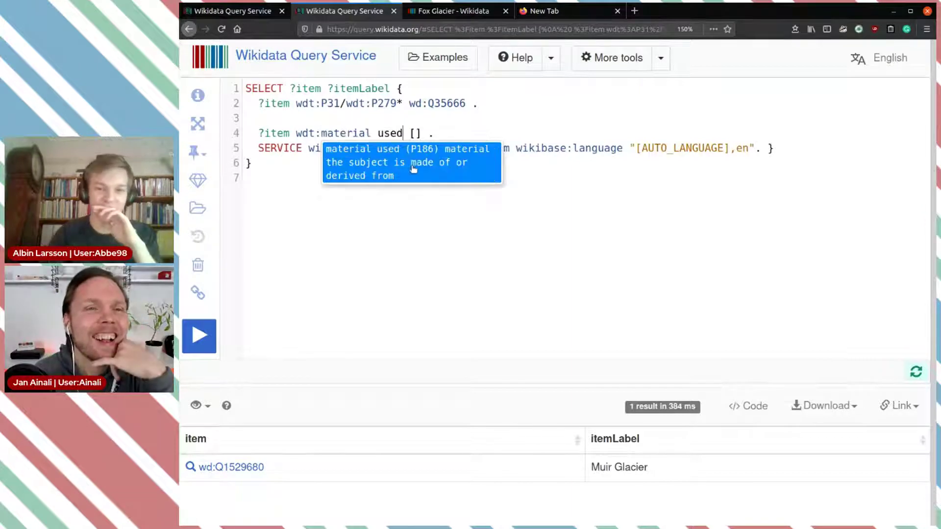
{"action": "left_click", "coordinate": [413, 169]}
{"action": "key", "text": "ctrl+Return"}
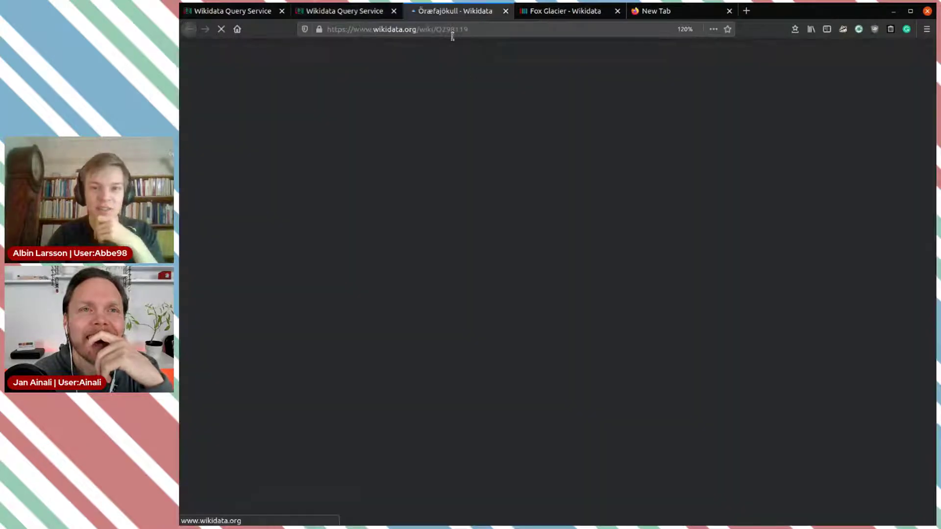
Examine the Öræfajökull item's statements from "instance of" down to "material used" and back
{"action": "scroll", "coordinate": [627, 416], "scroll_direction": "down", "scroll_amount": 5}
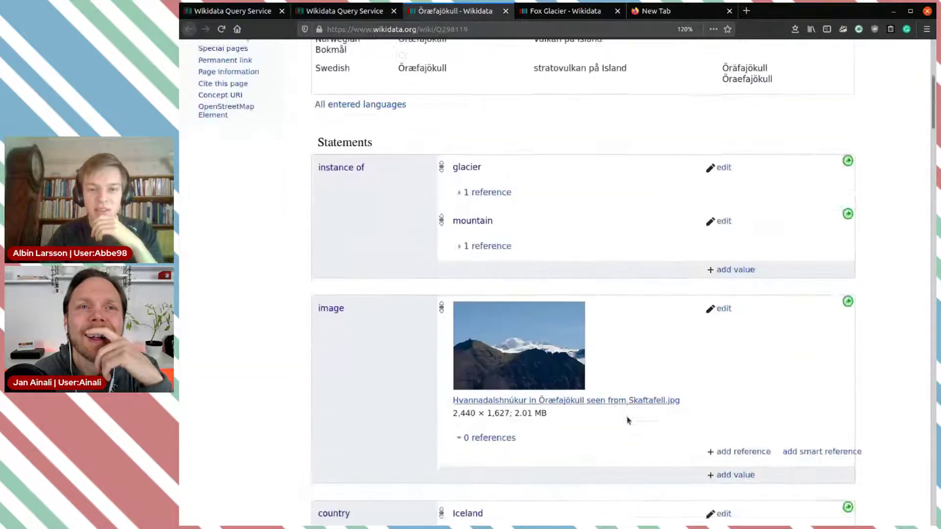
{"action": "scroll", "coordinate": [627, 421], "scroll_direction": "down", "scroll_amount": 3}
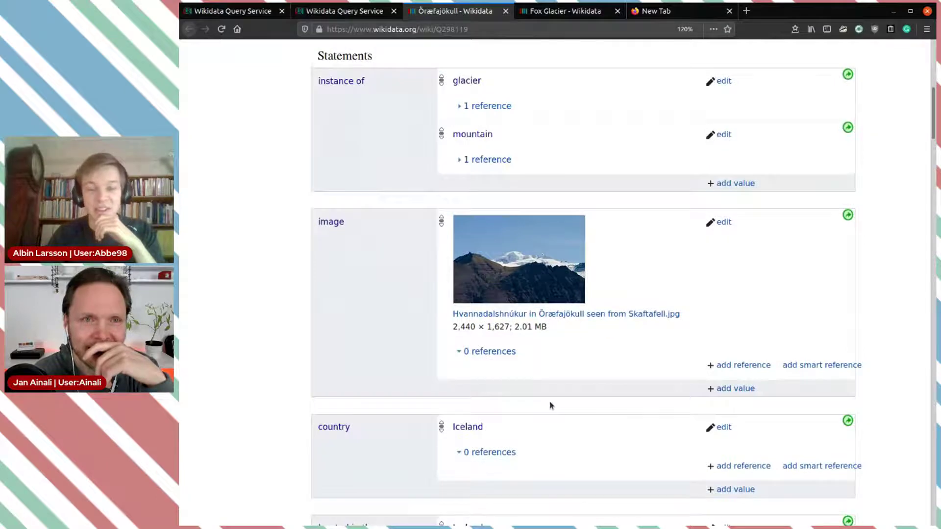
{"action": "scroll", "coordinate": [551, 405], "scroll_direction": "down", "scroll_amount": 10}
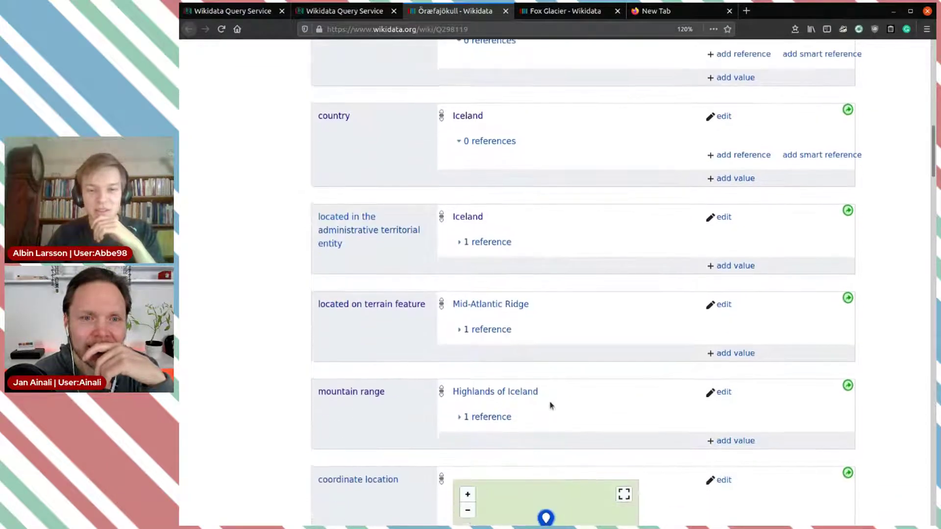
{"action": "scroll", "coordinate": [551, 405], "scroll_direction": "down", "scroll_amount": 15}
{"action": "scroll", "coordinate": [551, 406], "scroll_direction": "down", "scroll_amount": 8}
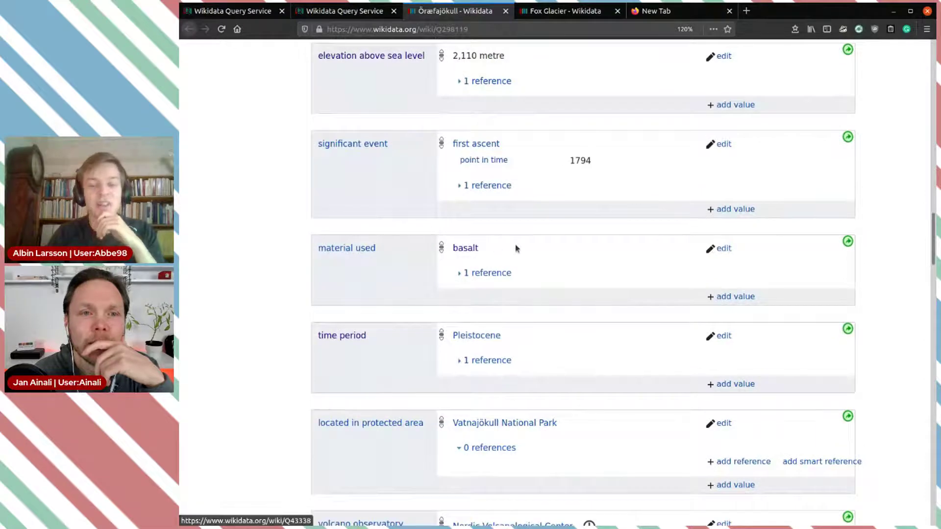
{"action": "scroll", "coordinate": [517, 265], "scroll_direction": "up", "scroll_amount": 20}
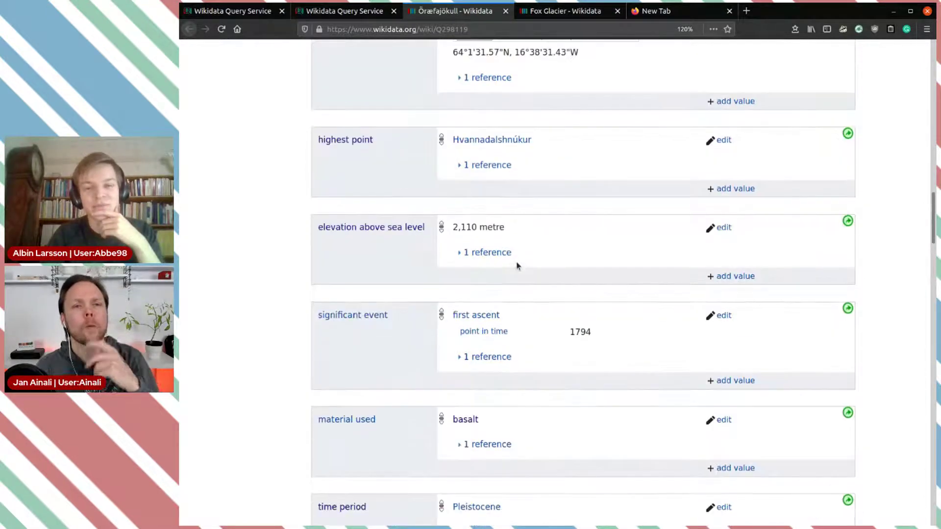
{"action": "scroll", "coordinate": [517, 266], "scroll_direction": "up", "scroll_amount": 8}
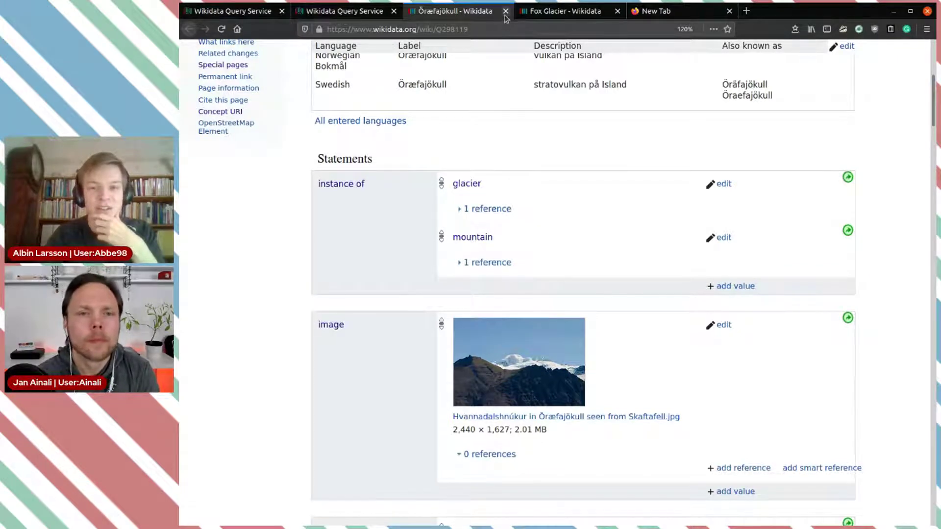
Close the Öræfajökull item, return to the property-count results and review the rows around "speed"
{"action": "left_click", "coordinate": [506, 12]}
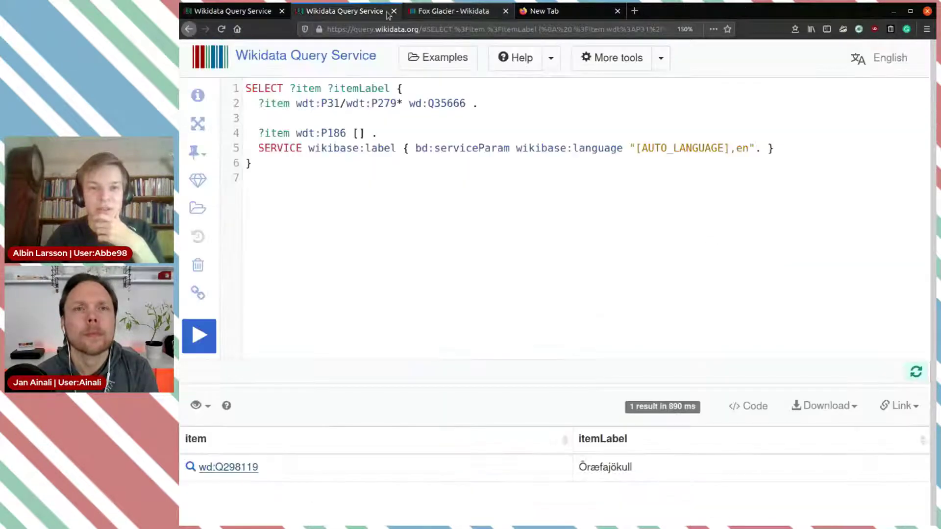
{"action": "left_click", "coordinate": [223, 15]}
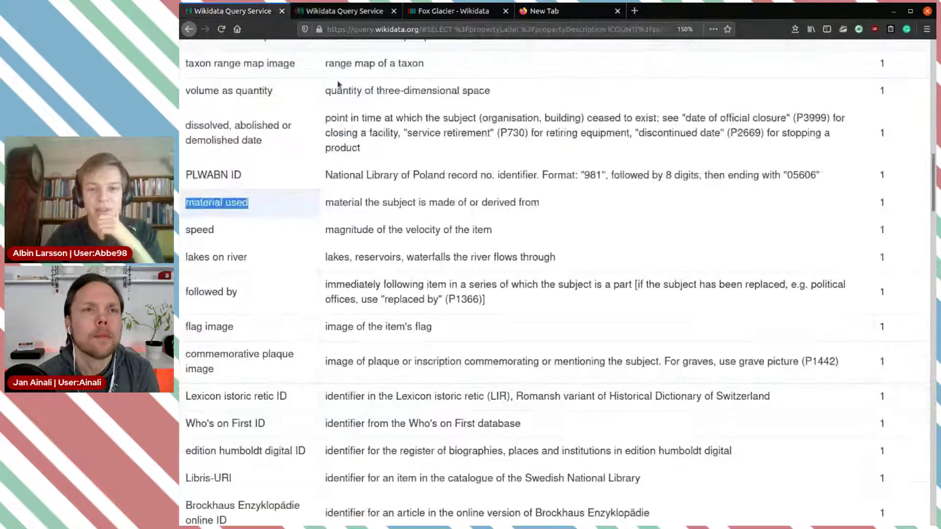
{"action": "triple_click", "coordinate": [236, 235]}
{"action": "left_click", "coordinate": [259, 235]}
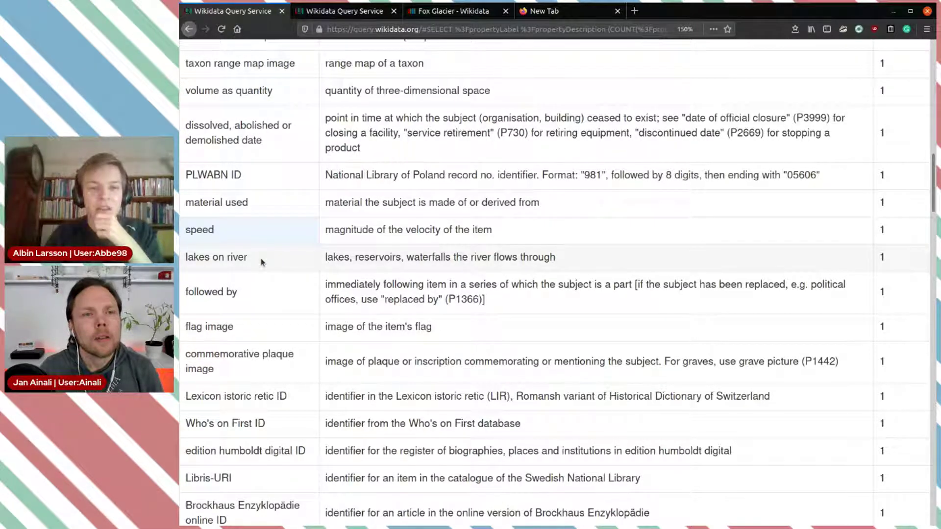
{"action": "scroll", "coordinate": [261, 262], "scroll_direction": "down", "scroll_amount": 2}
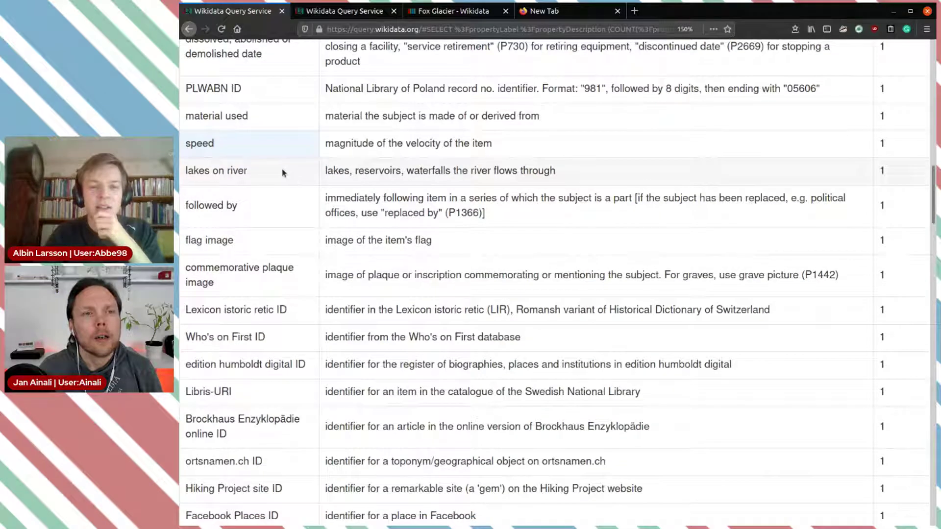
{"action": "double_click", "coordinate": [207, 143]}
{"action": "left_click", "coordinate": [228, 143]}
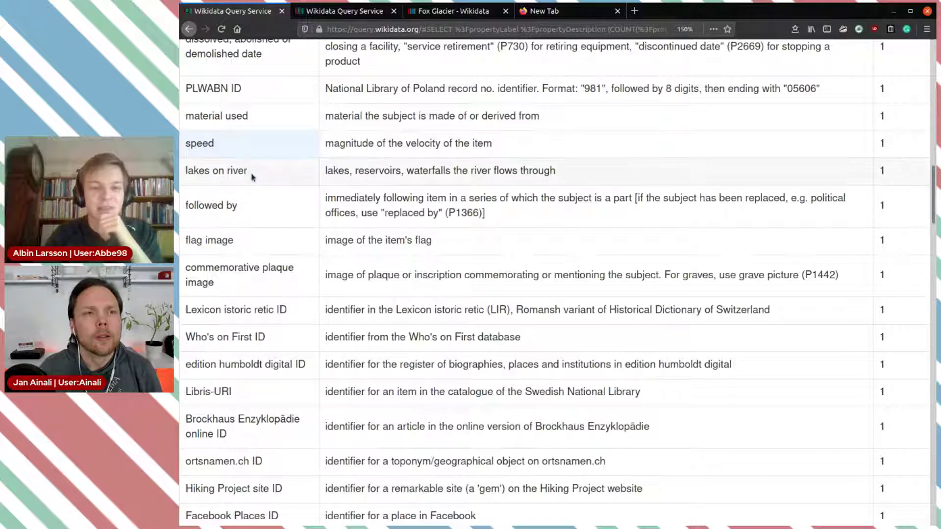
Copy the property name "lakes on river" from the property-count results, replace P186 with it (P469) in the glacier item query and run it
{"action": "left_click_drag", "start_coordinate": [248, 172], "coordinate": [185, 172]}
{"action": "key", "text": "ctrl+c"}
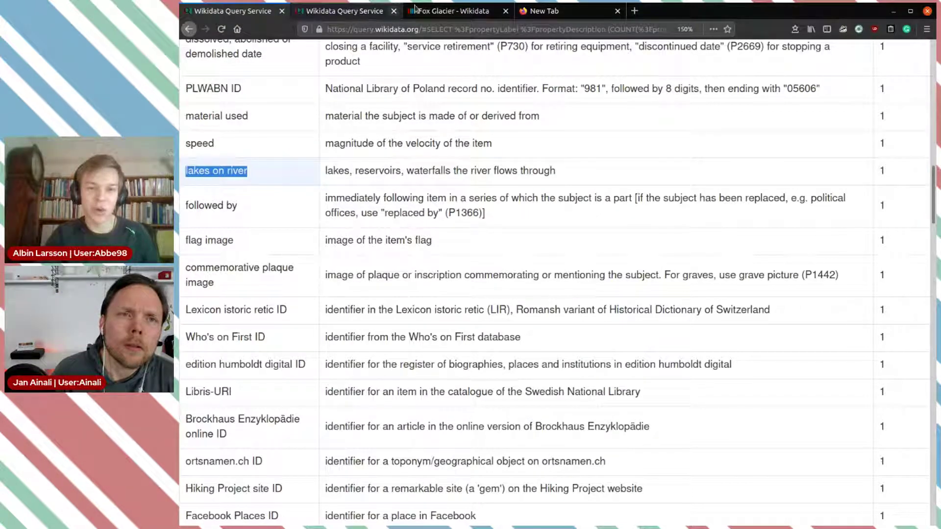
{"action": "left_click", "coordinate": [363, 11]}
{"action": "double_click", "coordinate": [339, 133]}
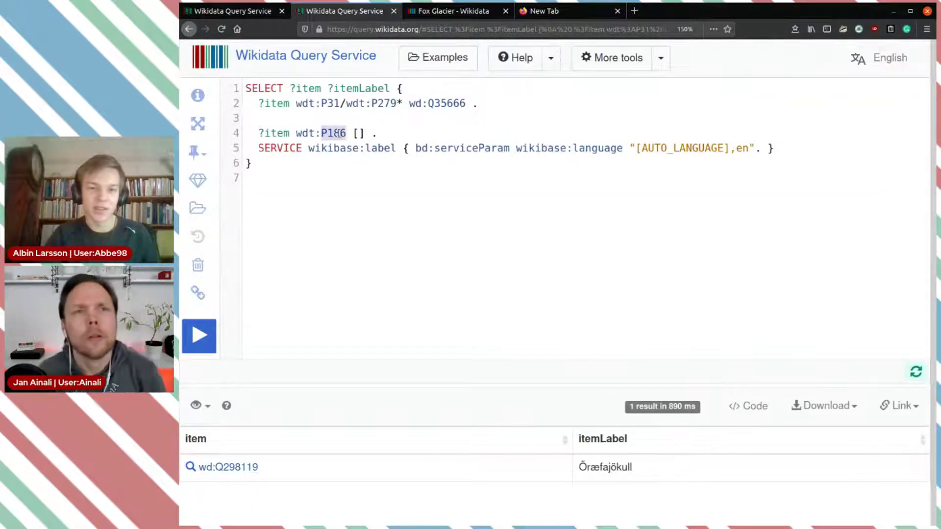
{"action": "key", "text": "BackSpace"}
{"action": "key", "text": "ctrl+space"}
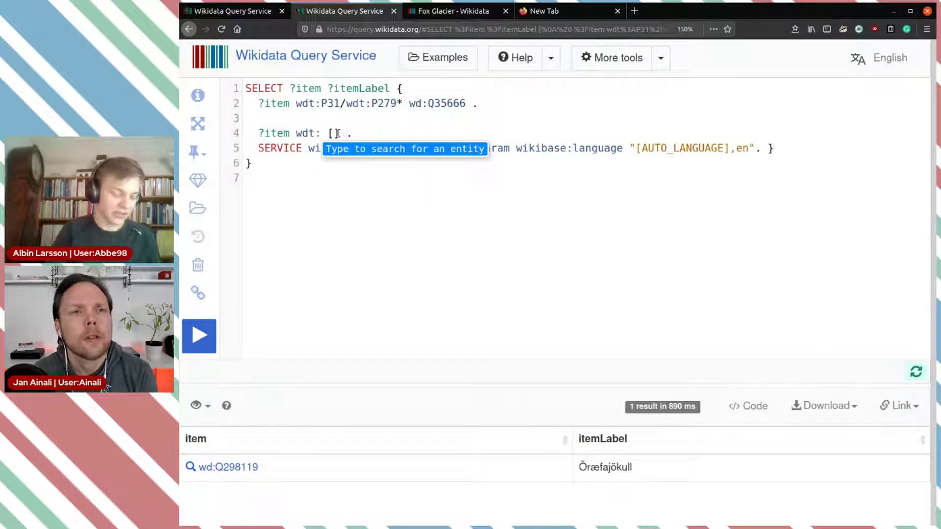
{"action": "key", "text": "ctrl+v"}
{"action": "left_click", "coordinate": [418, 162]}
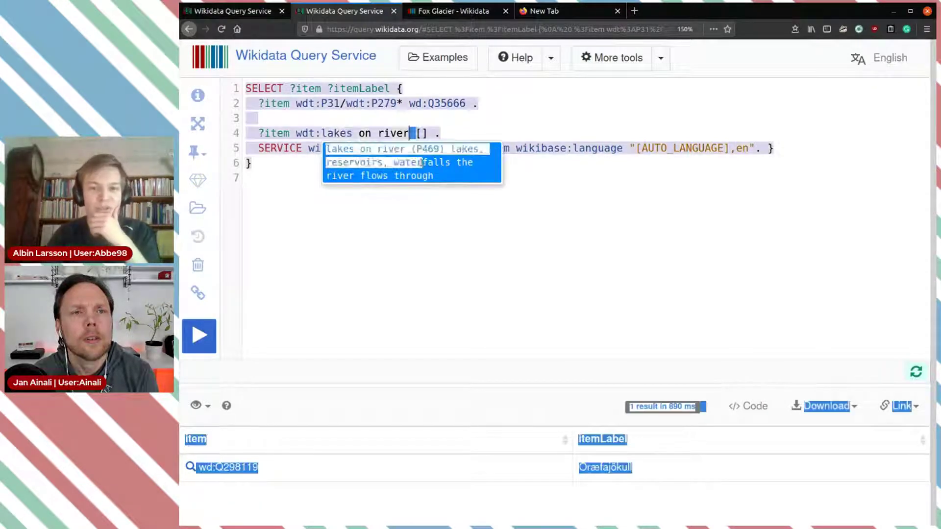
{"action": "left_click", "coordinate": [369, 215]}
{"action": "left_click", "coordinate": [387, 162]}
{"action": "left_click", "coordinate": [205, 343]}
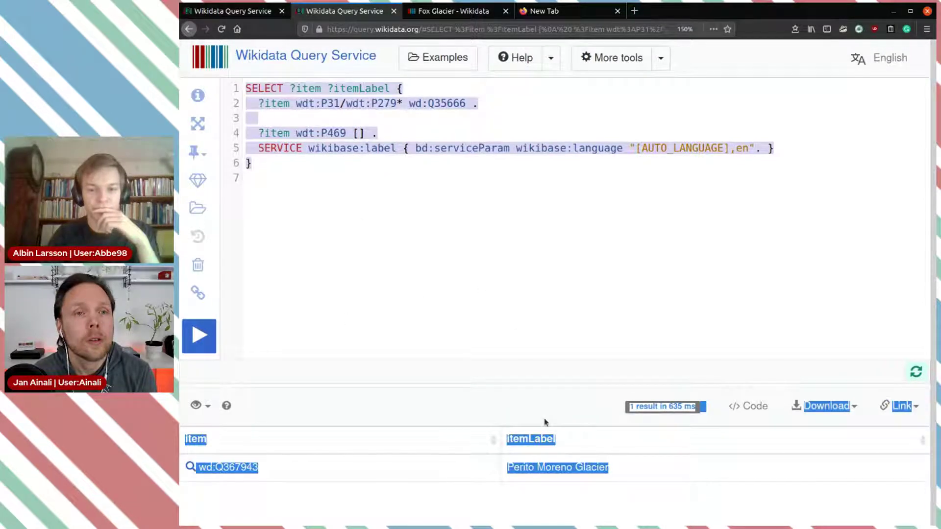
Open the Perito Moreno Glacier item from the results and examine its "mouth of the watercourse", "lakes on river" and "lake outflow" statements
{"action": "middle_click", "coordinate": [242, 469]}
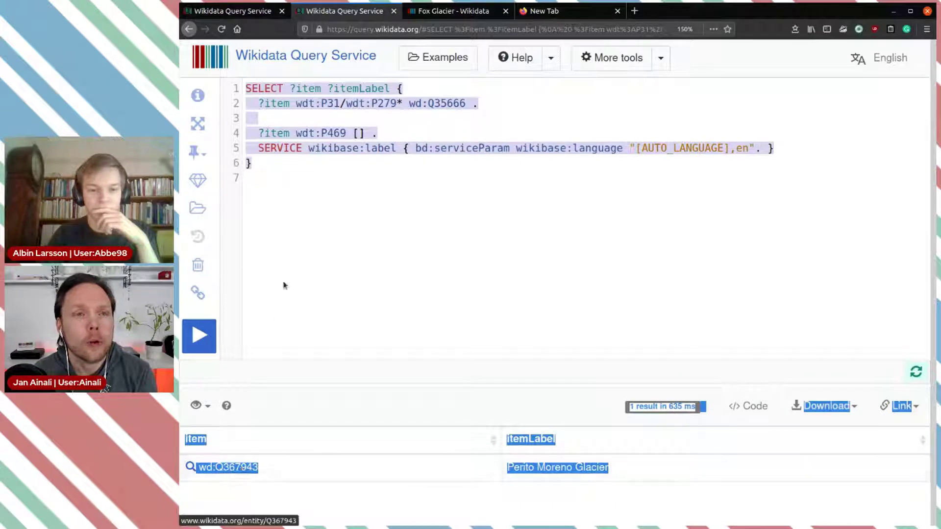
{"action": "left_click", "coordinate": [452, 12]}
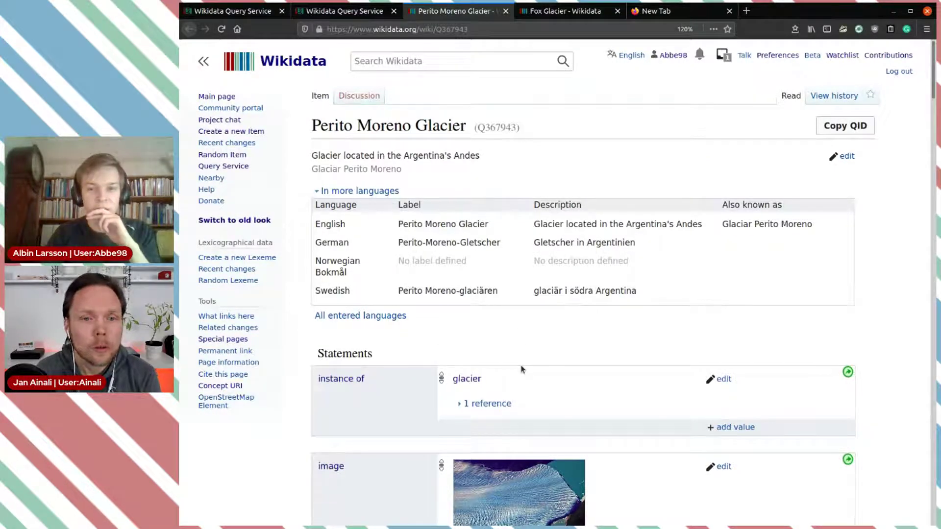
{"action": "scroll", "coordinate": [522, 370], "scroll_direction": "down", "scroll_amount": 2}
{"action": "scroll", "coordinate": [522, 369], "scroll_direction": "down", "scroll_amount": 12}
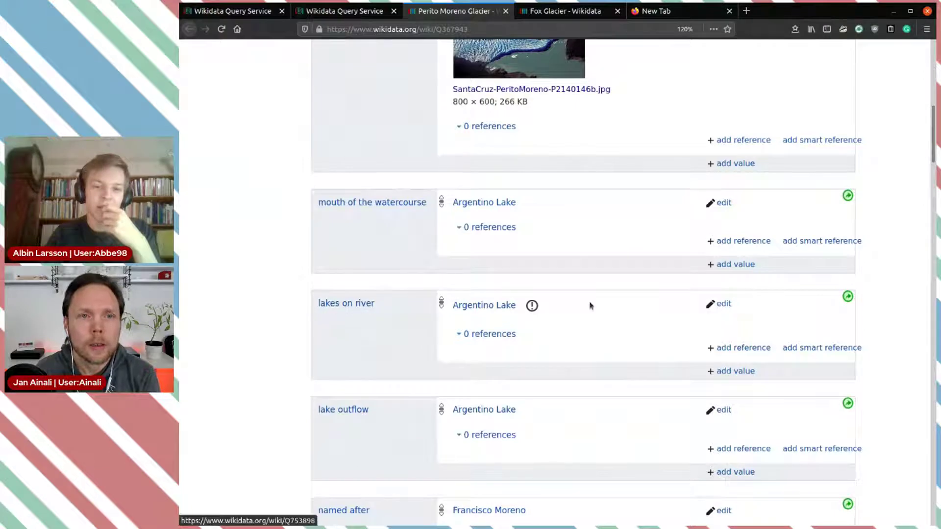
{"action": "scroll", "coordinate": [399, 317], "scroll_direction": "down", "scroll_amount": 3}
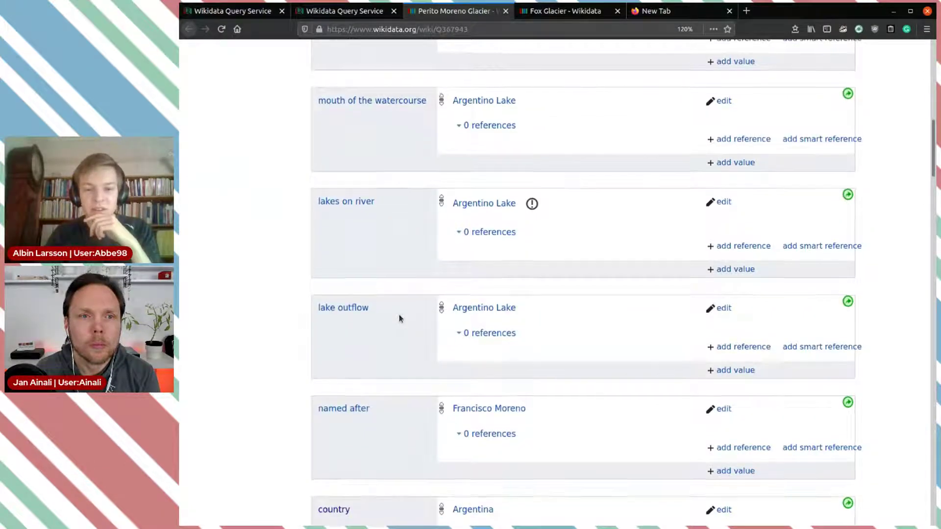
{"action": "scroll", "coordinate": [399, 319], "scroll_direction": "up", "scroll_amount": 2}
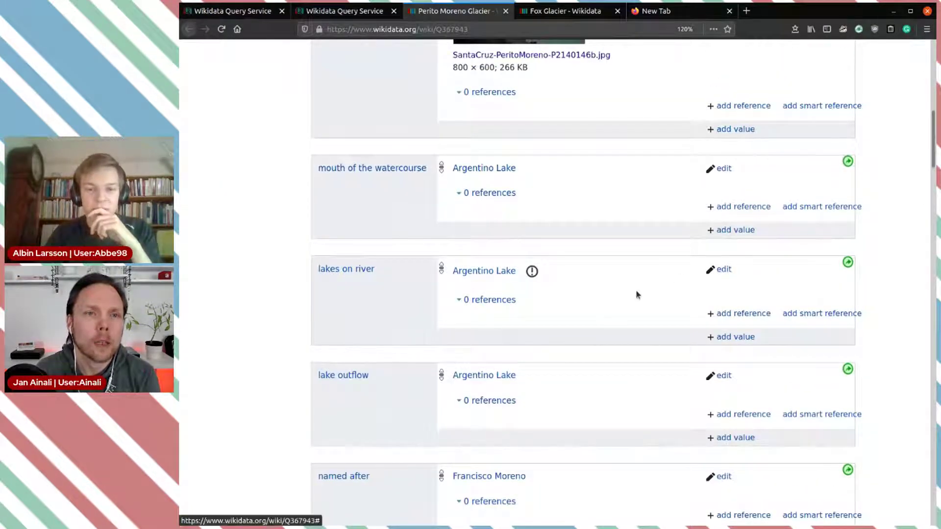
{"action": "scroll", "coordinate": [636, 290], "scroll_direction": "down", "scroll_amount": 4}
{"action": "scroll", "coordinate": [636, 289], "scroll_direction": "up", "scroll_amount": 4}
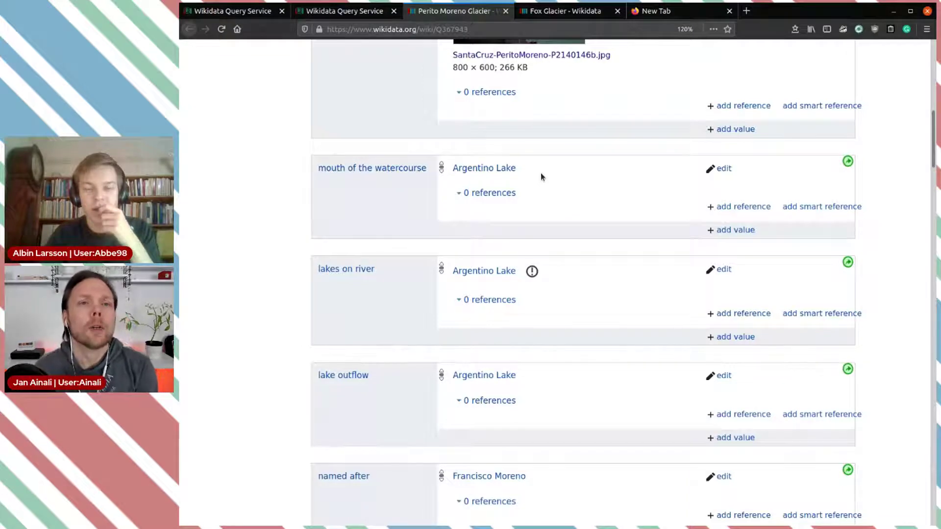
Add and publish a "located in or next to body of water" statement on Perito Moreno Glacier, using Argentino Lake copied from "lakes on river"
{"action": "left_click_drag", "start_coordinate": [505, 276], "coordinate": [457, 274]}
{"action": "key", "text": "ctrl+c"}
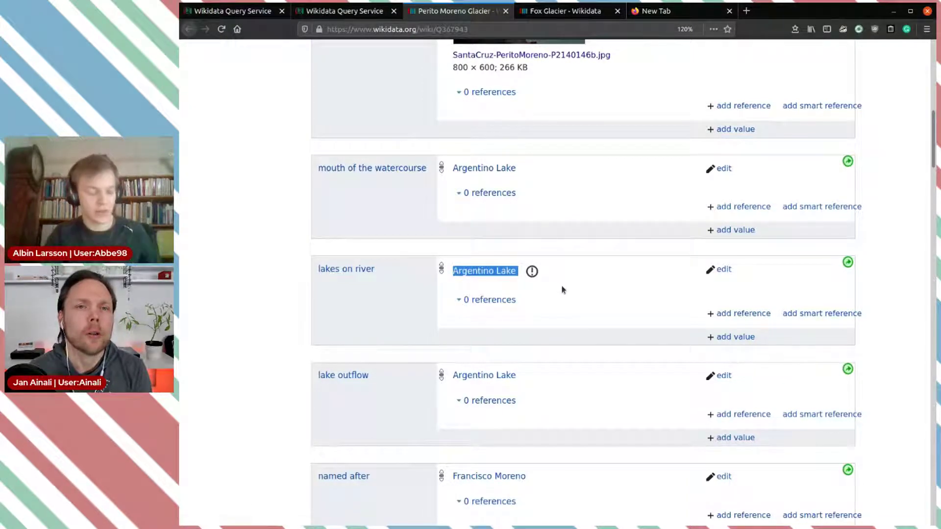
{"action": "scroll", "coordinate": [562, 290], "scroll_direction": "up", "scroll_amount": 7}
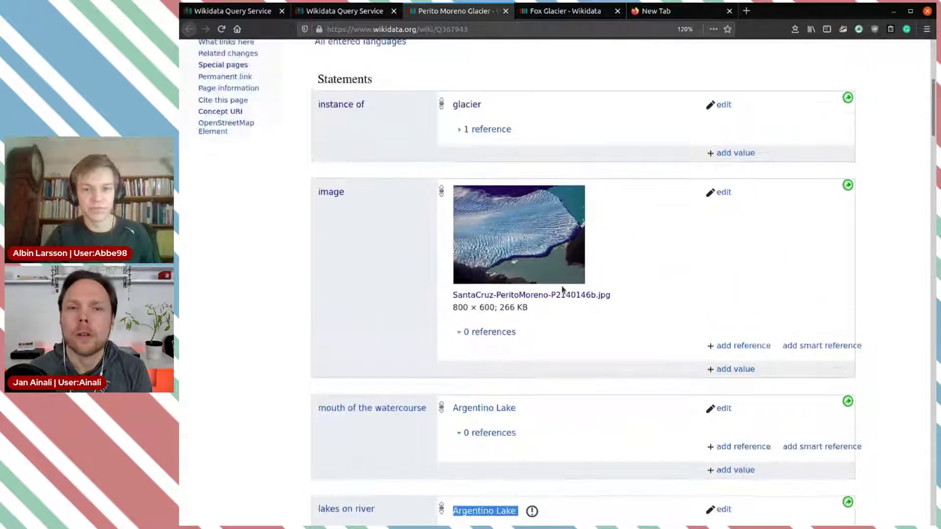
{"action": "scroll", "coordinate": [610, 468], "scroll_direction": "down", "scroll_amount": 10}
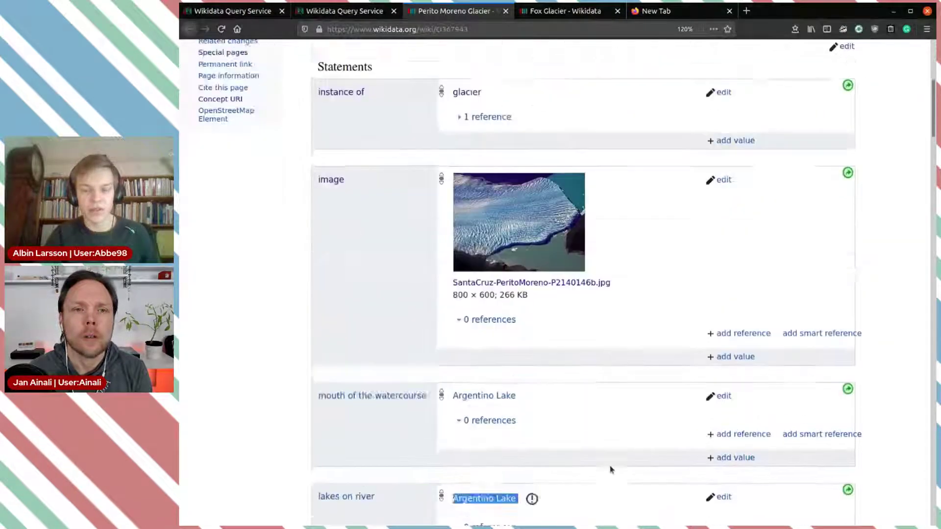
{"action": "scroll", "coordinate": [610, 469], "scroll_direction": "down", "scroll_amount": 9}
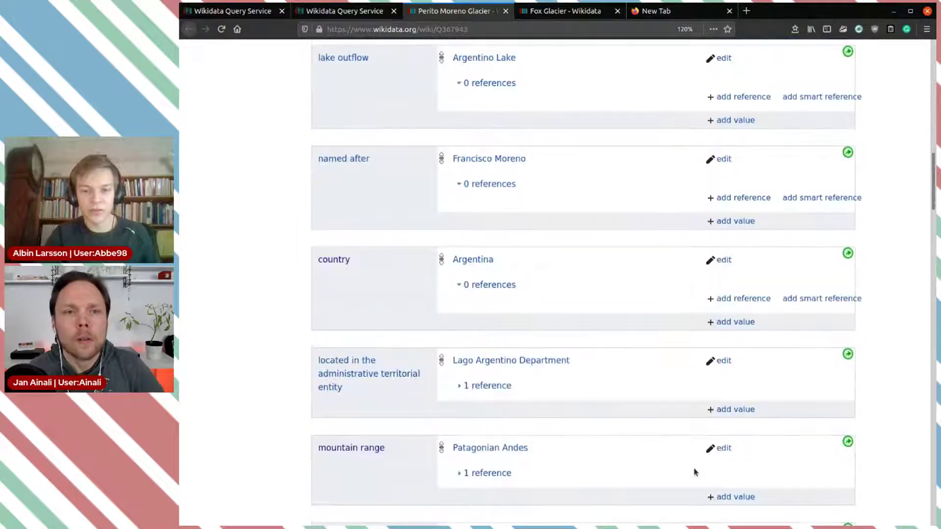
{"action": "scroll", "coordinate": [694, 472], "scroll_direction": "down", "scroll_amount": 13}
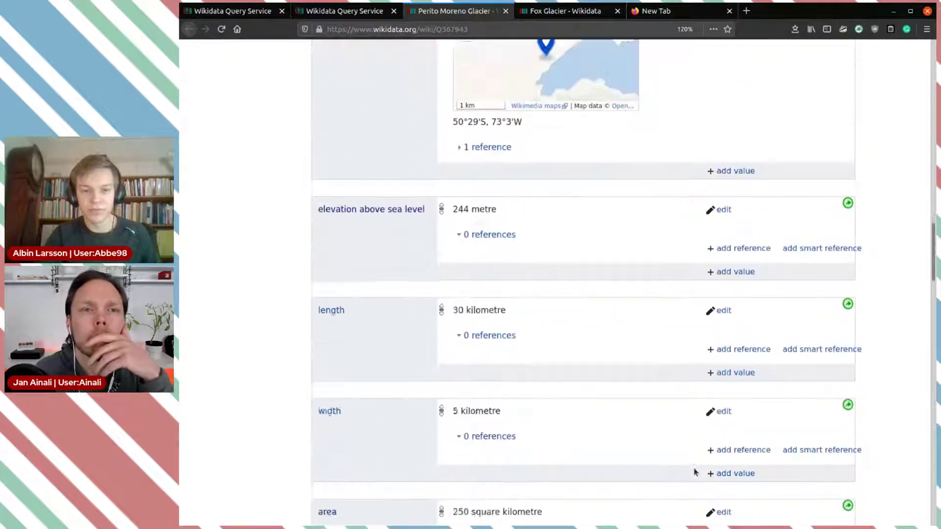
{"action": "scroll", "coordinate": [694, 471], "scroll_direction": "down", "scroll_amount": 12}
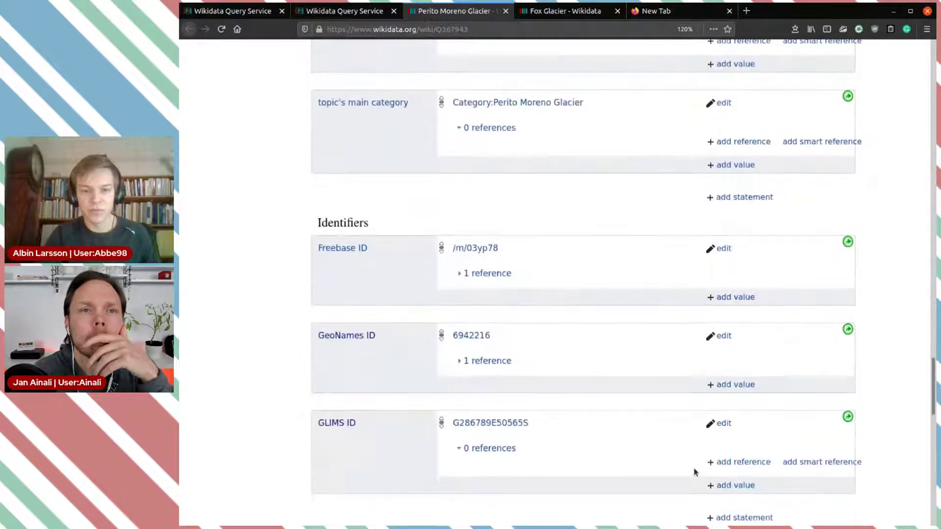
{"action": "scroll", "coordinate": [695, 474], "scroll_direction": "up", "scroll_amount": 3}
{"action": "left_click", "coordinate": [740, 334]}
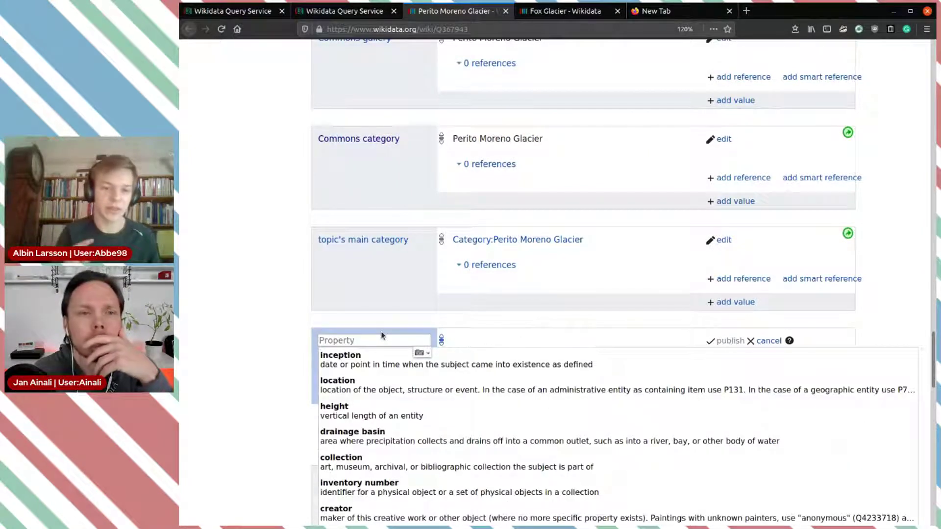
{"action": "type", "text": "located "}
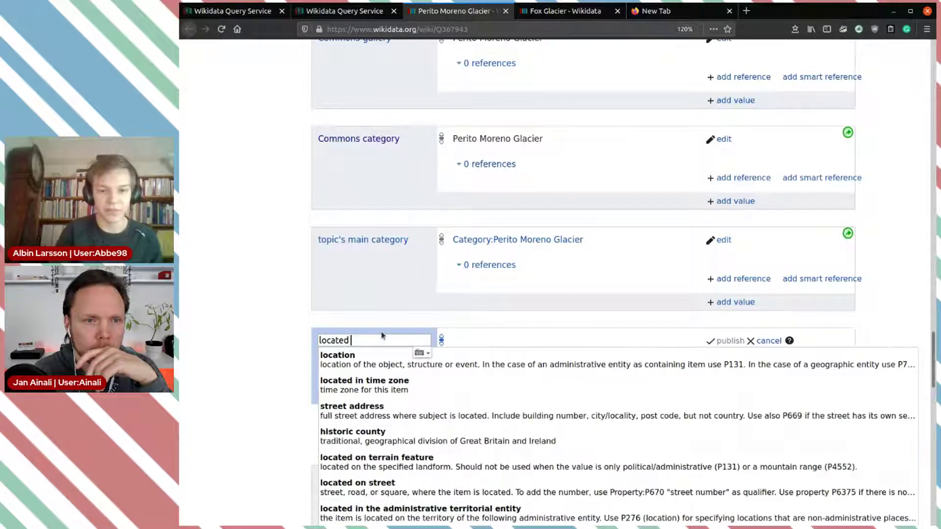
{"action": "type", "text": "next"}
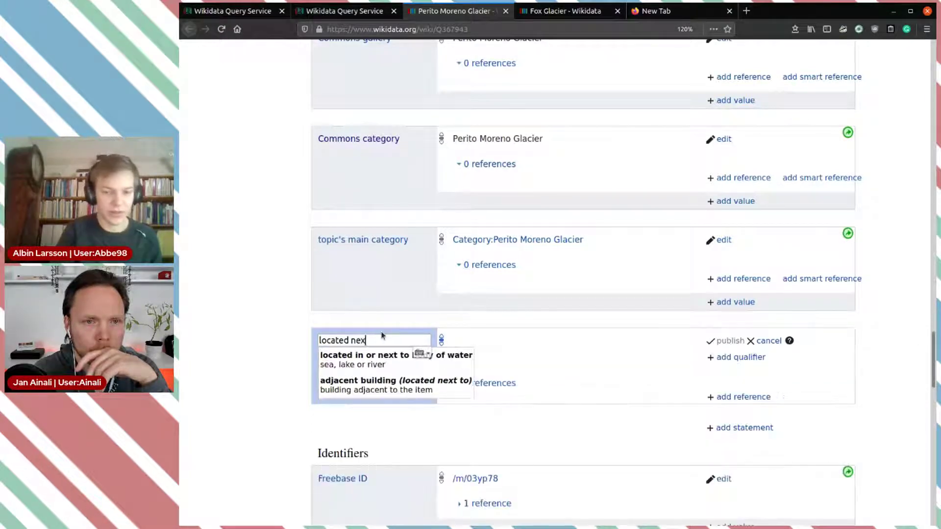
{"action": "left_click", "coordinate": [394, 360]}
{"action": "key", "text": "ctrl+v"}
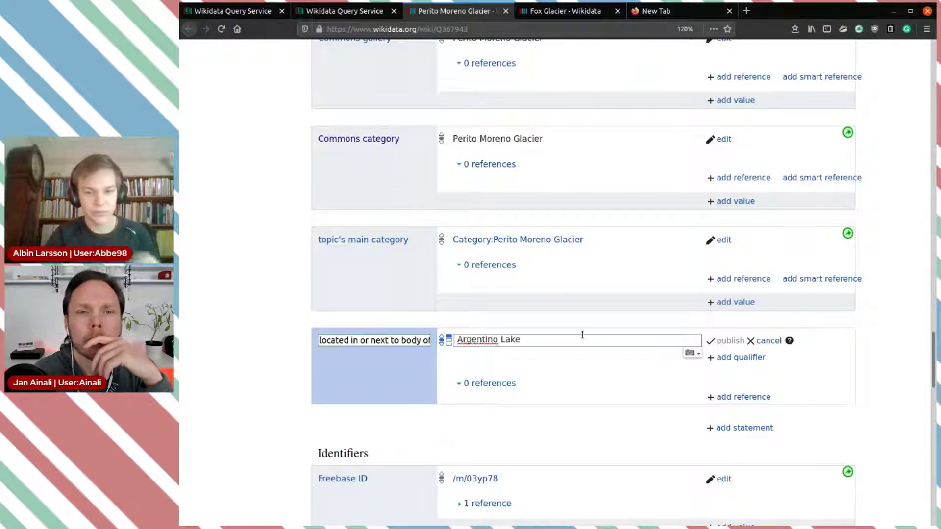
{"action": "left_click", "coordinate": [534, 364]}
{"action": "left_click", "coordinate": [724, 341]}
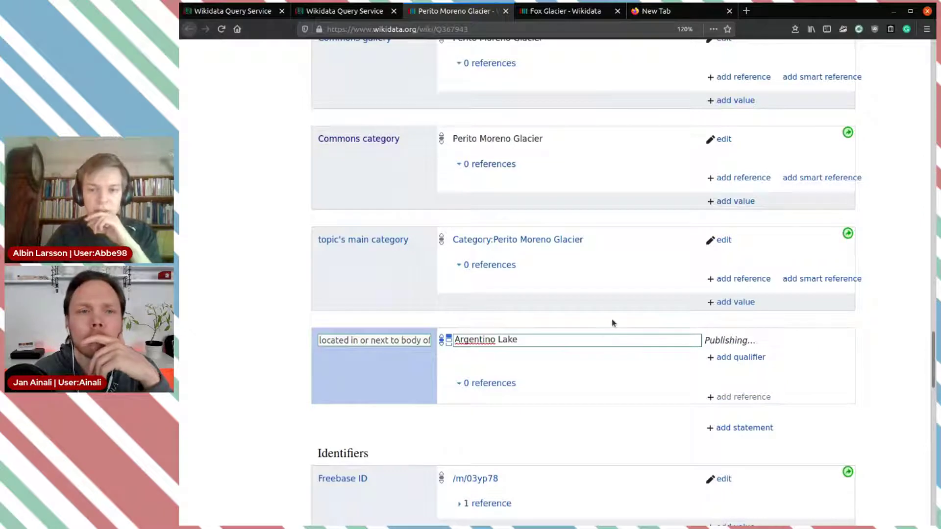
Remove the "lakes on river" and "mouth of the watercourse" statements with the value Argentino Lake from the Perito Moreno Glacier item
{"action": "scroll", "coordinate": [612, 319], "scroll_direction": "up", "scroll_amount": 5}
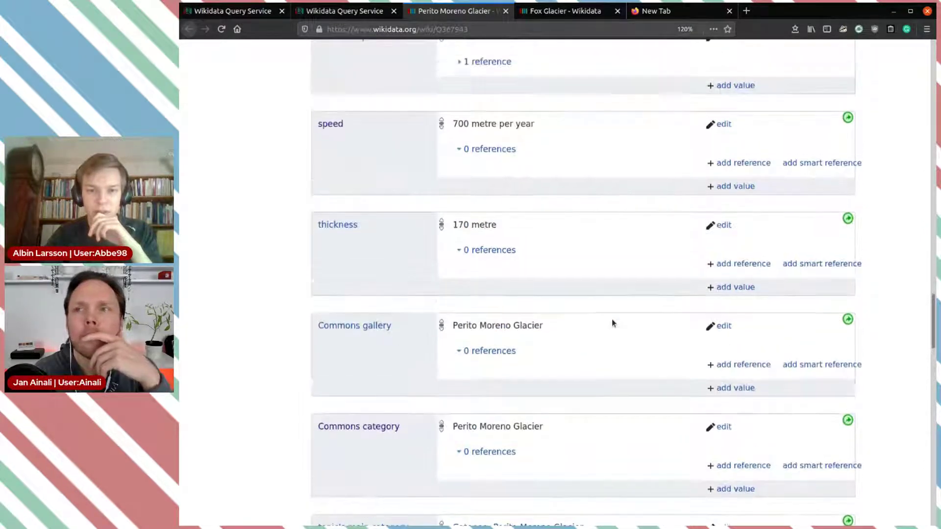
{"action": "scroll", "coordinate": [612, 319], "scroll_direction": "up", "scroll_amount": 15}
{"action": "scroll", "coordinate": [611, 319], "scroll_direction": "up", "scroll_amount": 14}
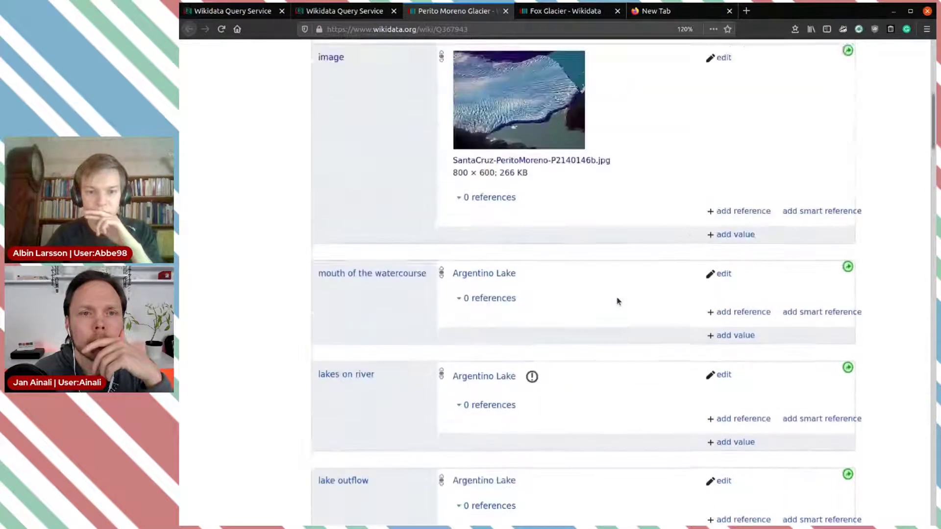
{"action": "scroll", "coordinate": [618, 301], "scroll_direction": "up", "scroll_amount": 1}
{"action": "scroll", "coordinate": [610, 393], "scroll_direction": "down", "scroll_amount": 3}
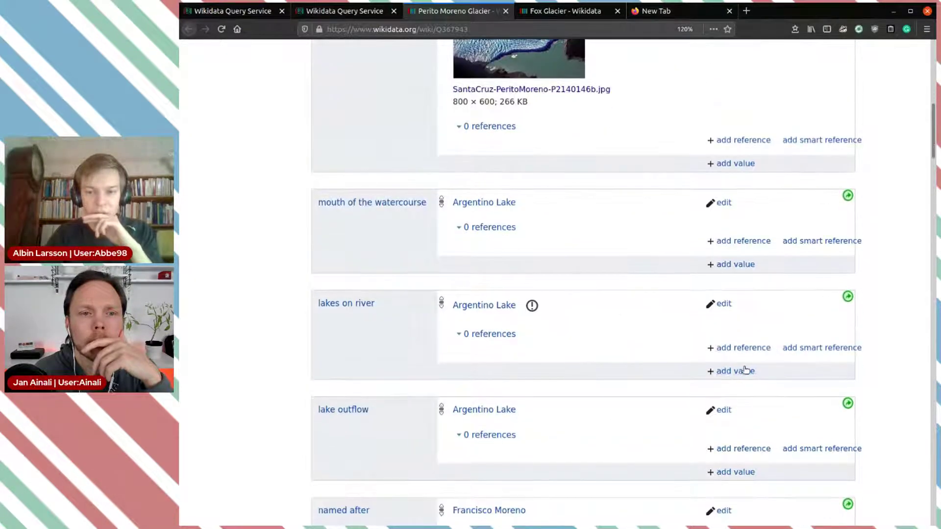
{"action": "left_click", "coordinate": [723, 304]}
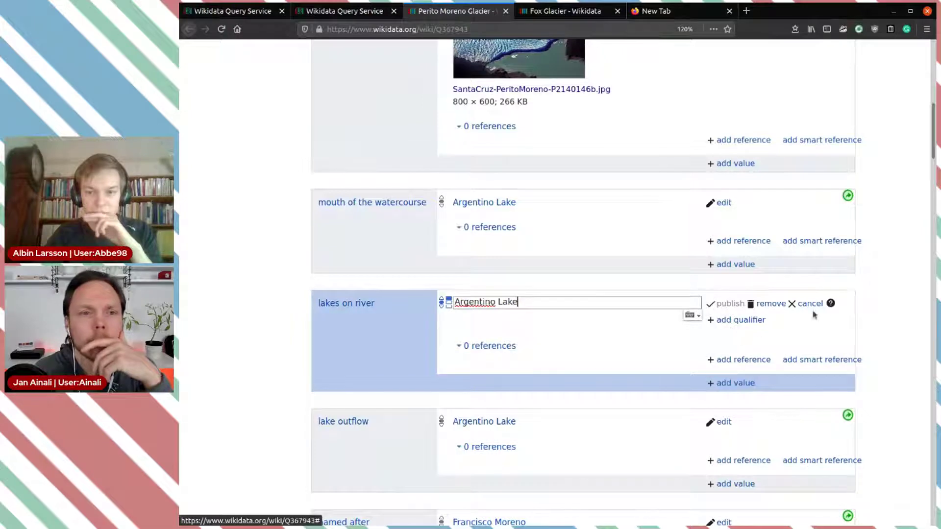
{"action": "left_click", "coordinate": [777, 307]}
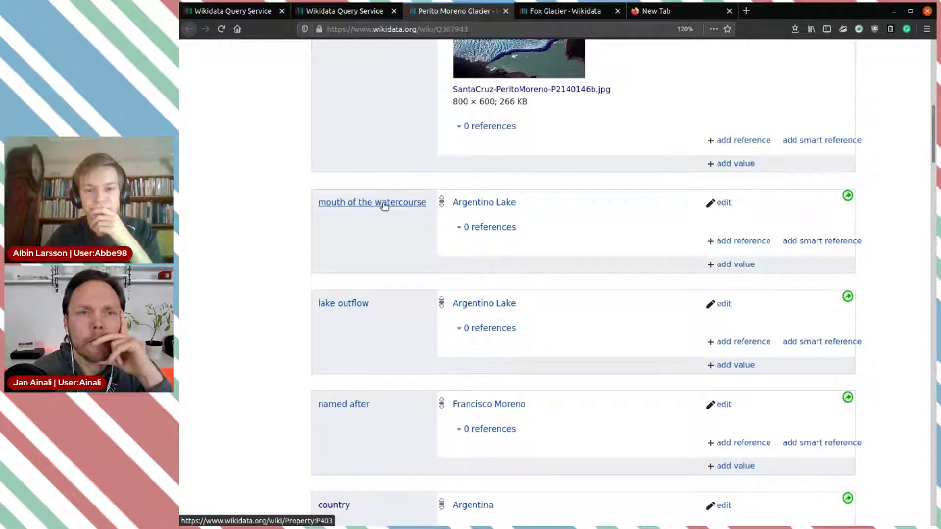
{"action": "left_click", "coordinate": [718, 204]}
{"action": "left_click", "coordinate": [768, 203]}
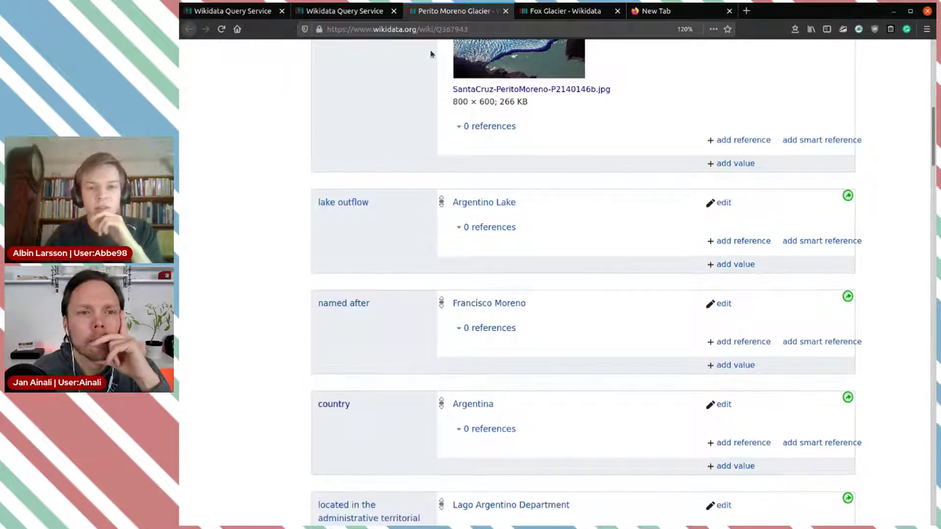
Return to the property-count results and review the "followed by" row
{"action": "left_click", "coordinate": [375, 12]}
{"action": "left_click", "coordinate": [216, 12]}
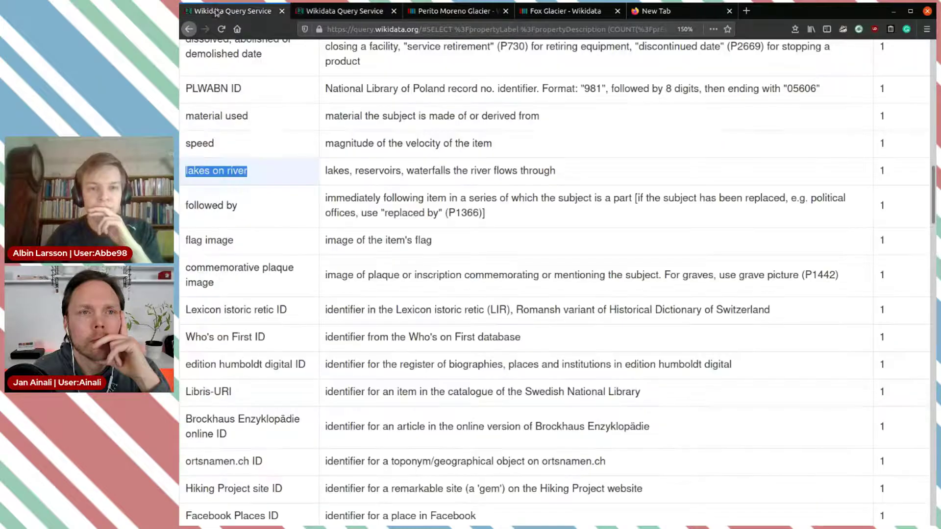
{"action": "left_click", "coordinate": [290, 209]}
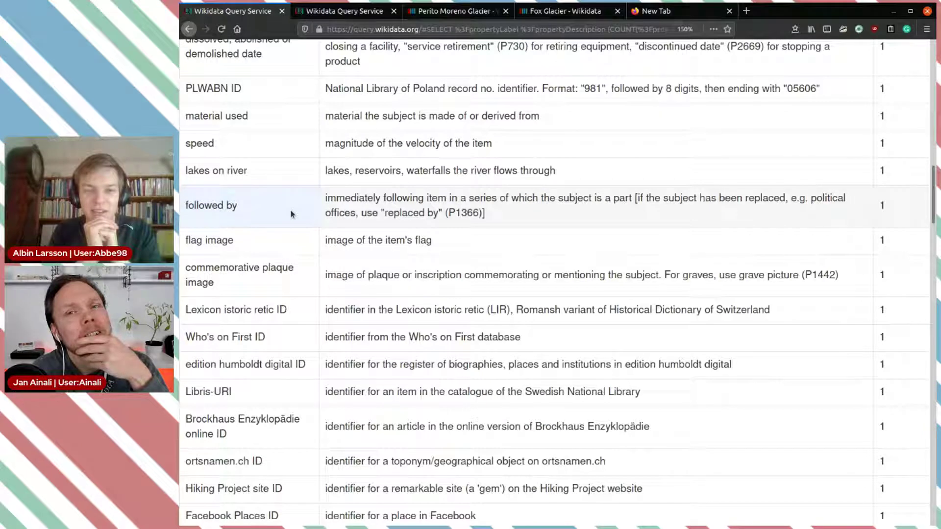
Change the item query to search for glaciers with the "followed by" property (P156) and run it
{"action": "left_click_drag", "start_coordinate": [238, 206], "coordinate": [186, 206]}
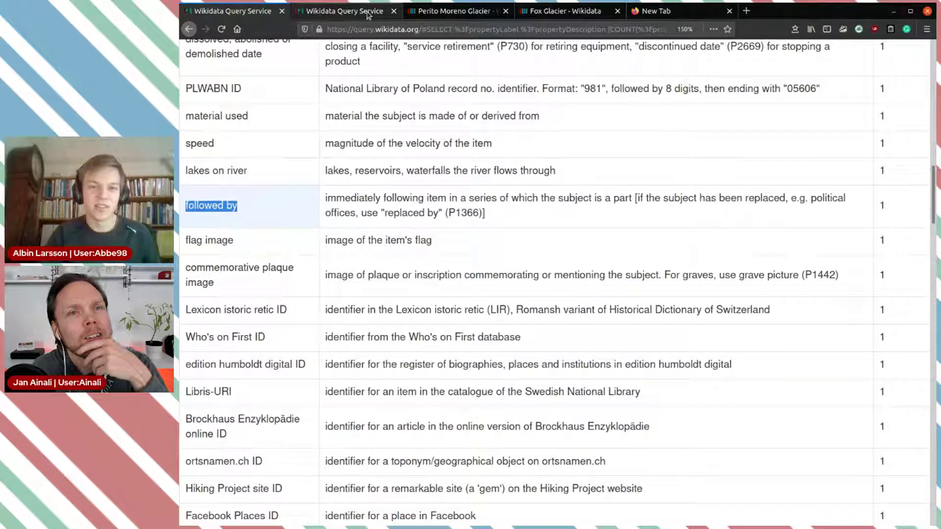
{"action": "left_click", "coordinate": [368, 11]}
{"action": "double_click", "coordinate": [340, 133]}
{"action": "key", "text": "BackSpace"}
{"action": "key", "text": "ctrl+space"}
{"action": "type", "text": "followed by"}
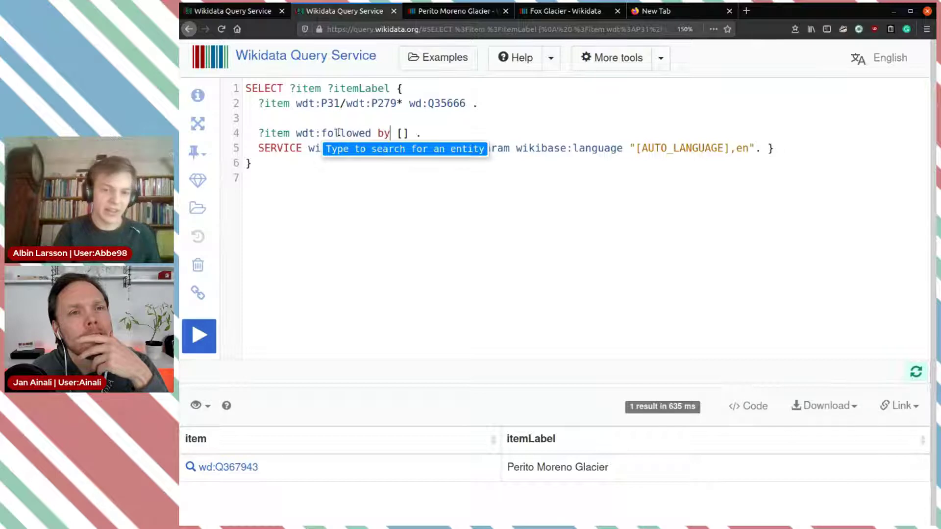
{"action": "key", "text": "Return"}
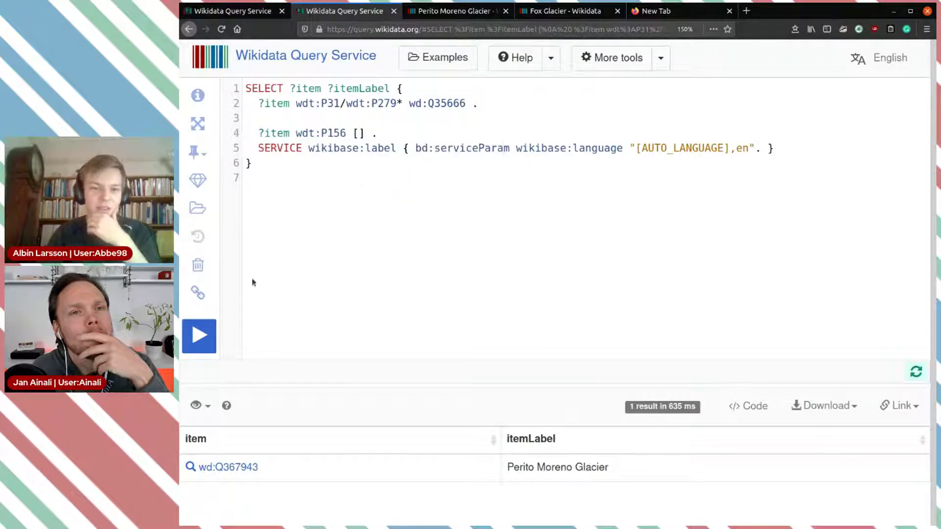
{"action": "left_click", "coordinate": [199, 336]}
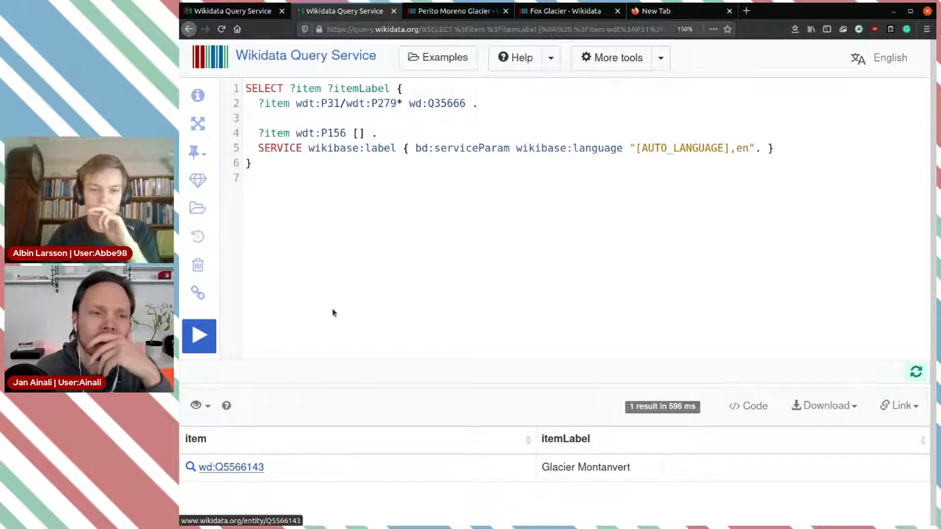
Open the Glacier Montanvert item, close the other glacier items, and examine its "part of", "country" and "followed by" statements
{"action": "left_click", "coordinate": [454, 11]}
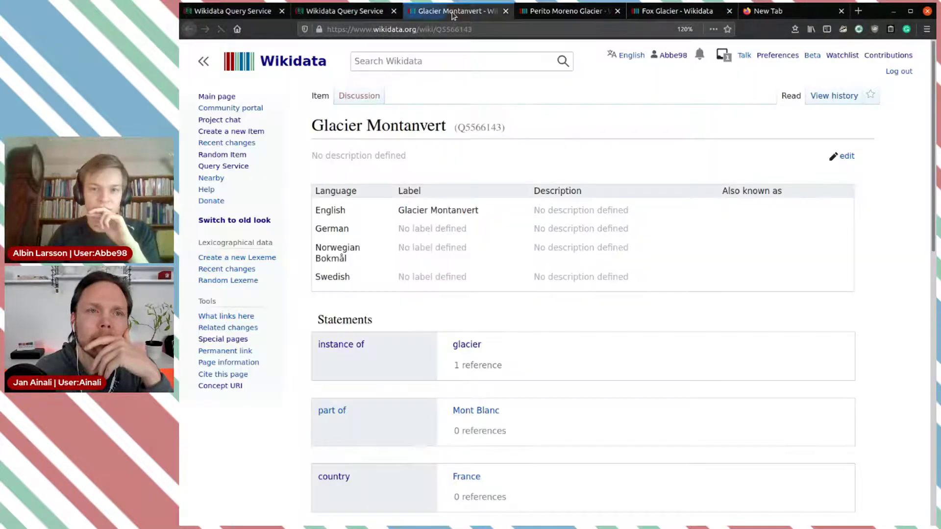
{"action": "left_click", "coordinate": [618, 11]}
{"action": "left_click", "coordinate": [617, 10]}
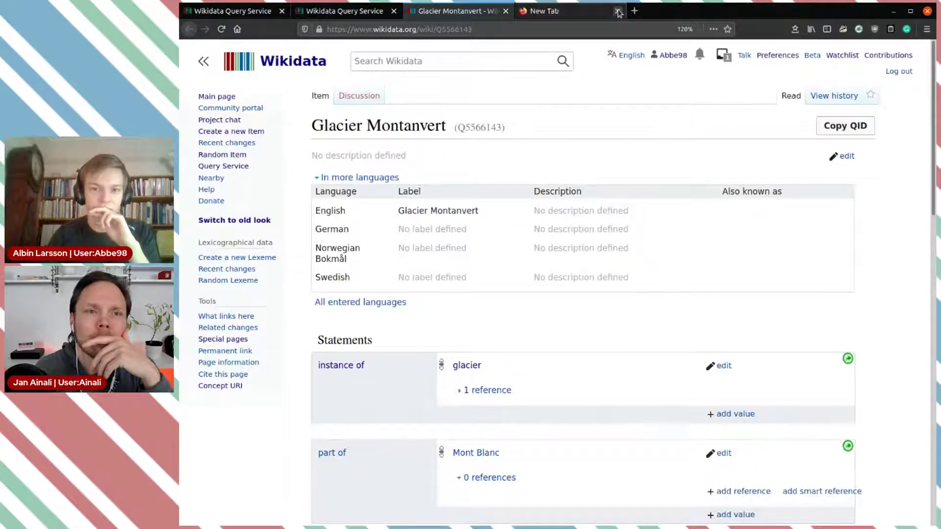
{"action": "left_click", "coordinate": [618, 11]}
{"action": "scroll", "coordinate": [517, 298], "scroll_direction": "down", "scroll_amount": 5}
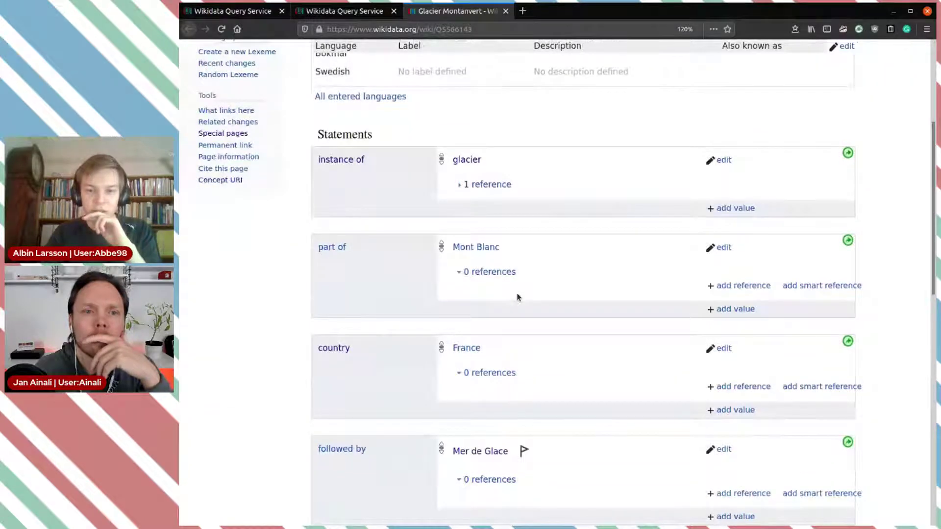
{"action": "scroll", "coordinate": [517, 298], "scroll_direction": "down", "scroll_amount": 5}
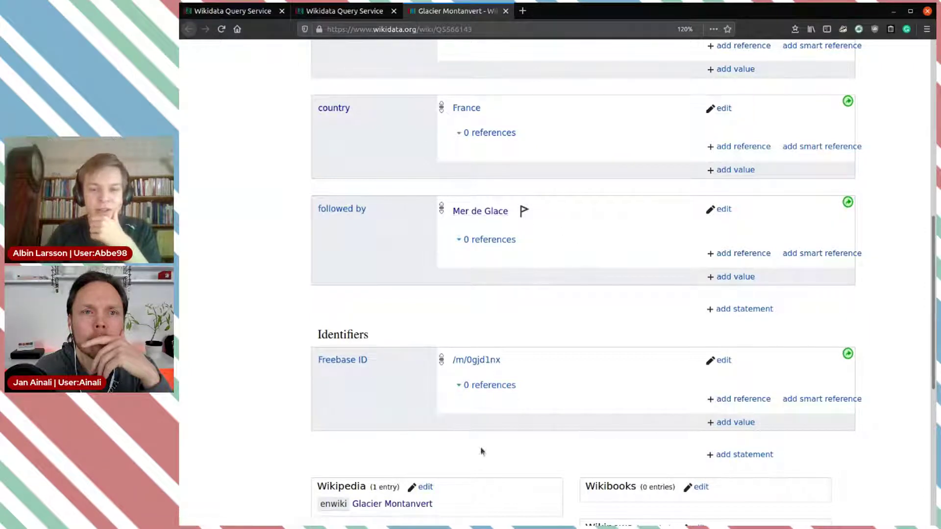
{"action": "scroll", "coordinate": [478, 273], "scroll_direction": "up", "scroll_amount": 5}
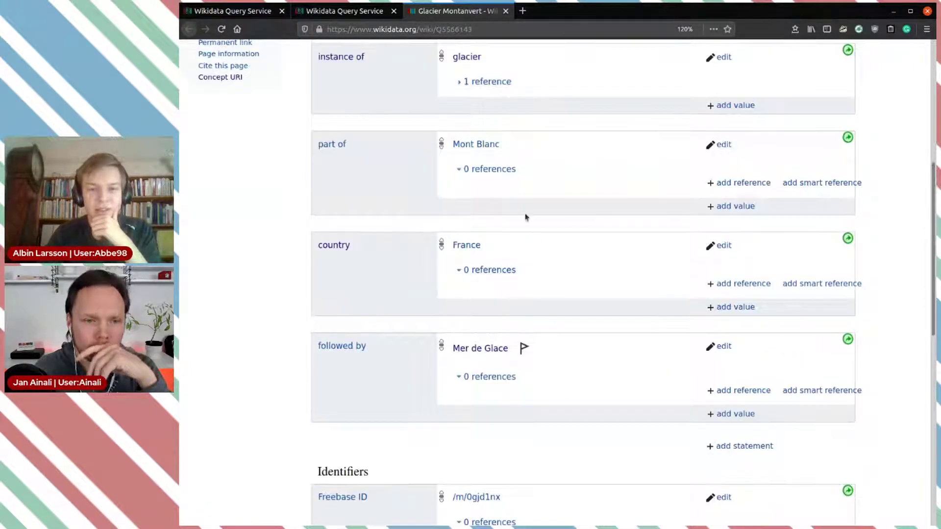
{"action": "scroll", "coordinate": [575, 284], "scroll_direction": "up", "scroll_amount": 3}
{"action": "scroll", "coordinate": [574, 284], "scroll_direction": "down", "scroll_amount": 9}
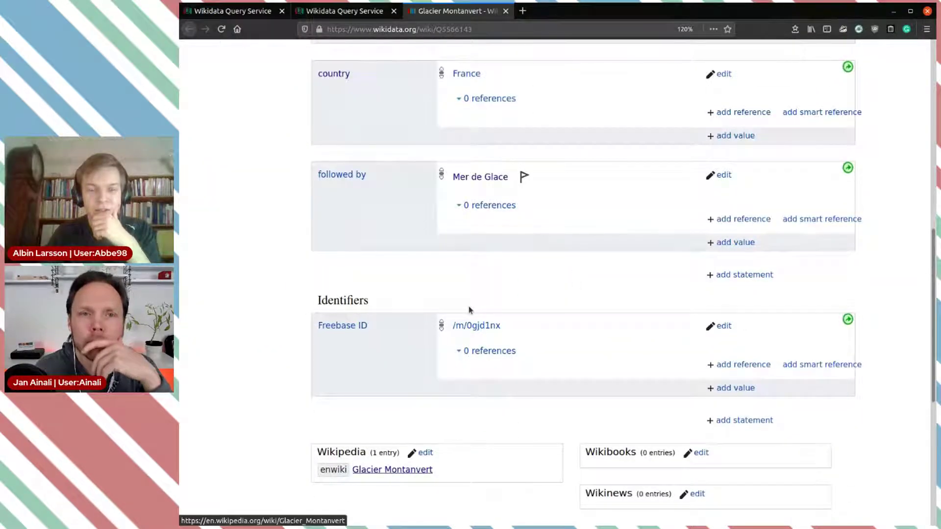
Read the introduction of the English Wikipedia article on Glacier Montanvert, recheck the item's statements, and close both pages
{"action": "left_click", "coordinate": [563, 14]}
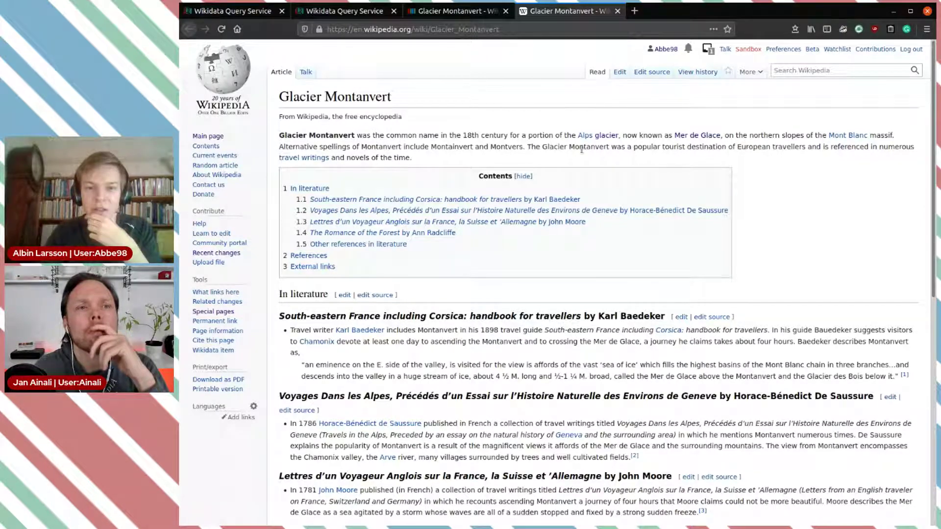
{"action": "left_click", "coordinate": [617, 10]}
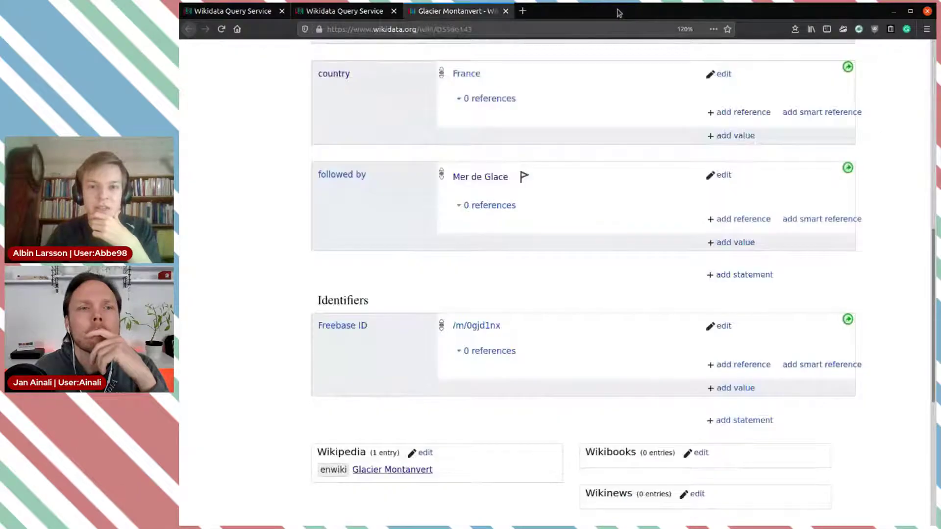
{"action": "scroll", "coordinate": [493, 238], "scroll_direction": "up", "scroll_amount": 3}
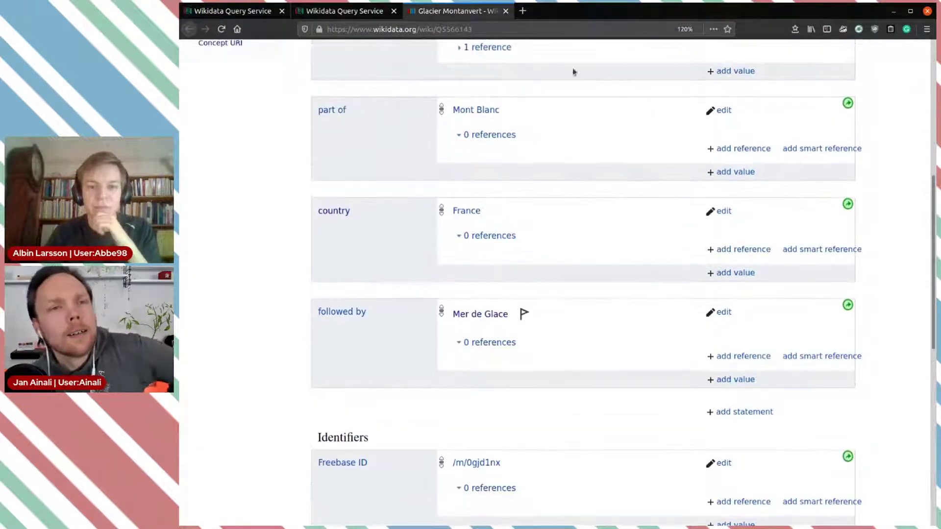
{"action": "scroll", "coordinate": [582, 295], "scroll_direction": "up", "scroll_amount": 5}
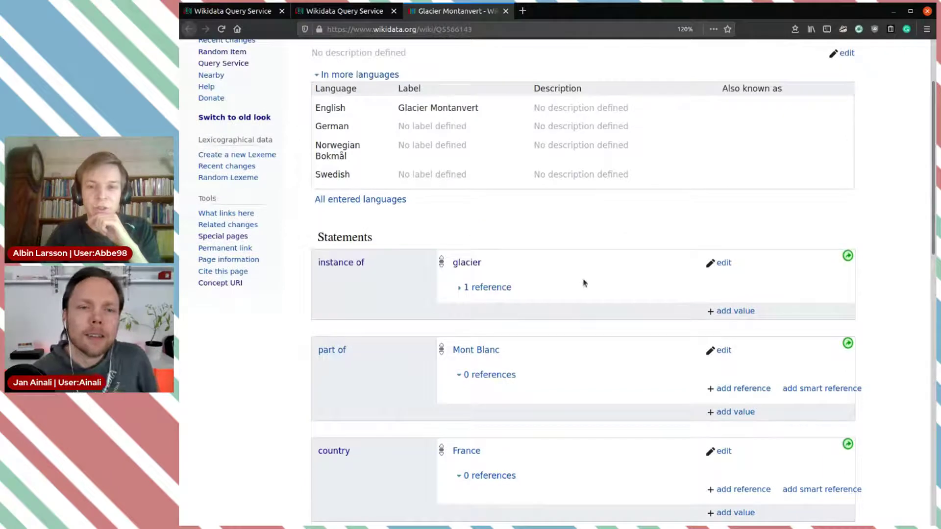
{"action": "left_click", "coordinate": [506, 12]}
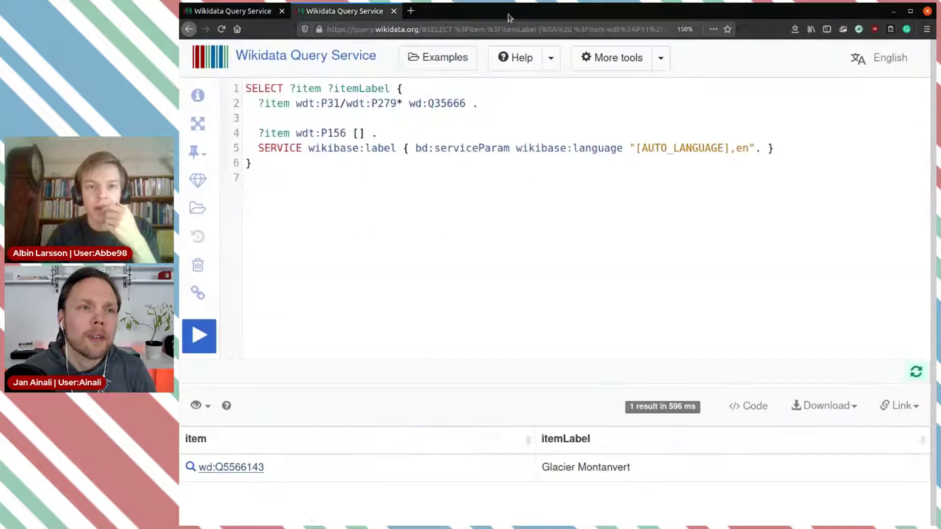
Return to the property-count results and review the "followed by" and "flag image" rows
{"action": "left_click", "coordinate": [256, 16]}
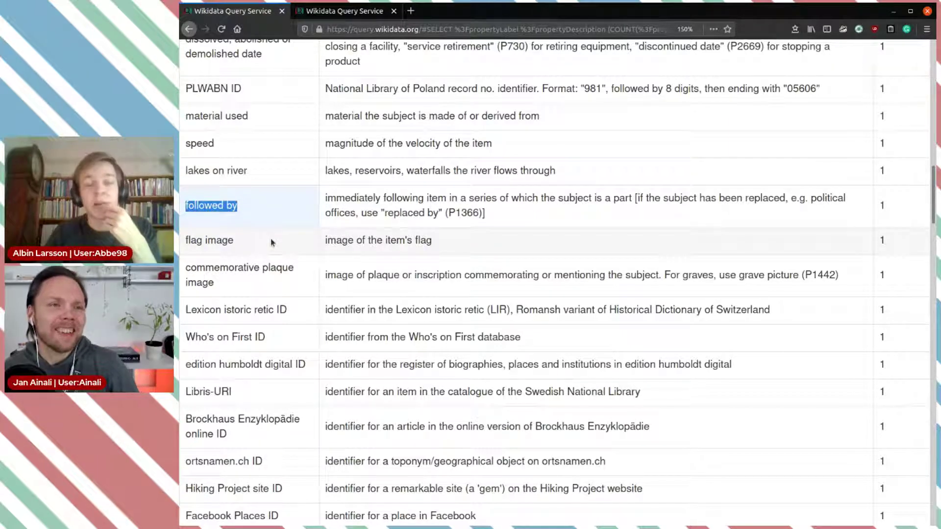
{"action": "left_click", "coordinate": [288, 220]}
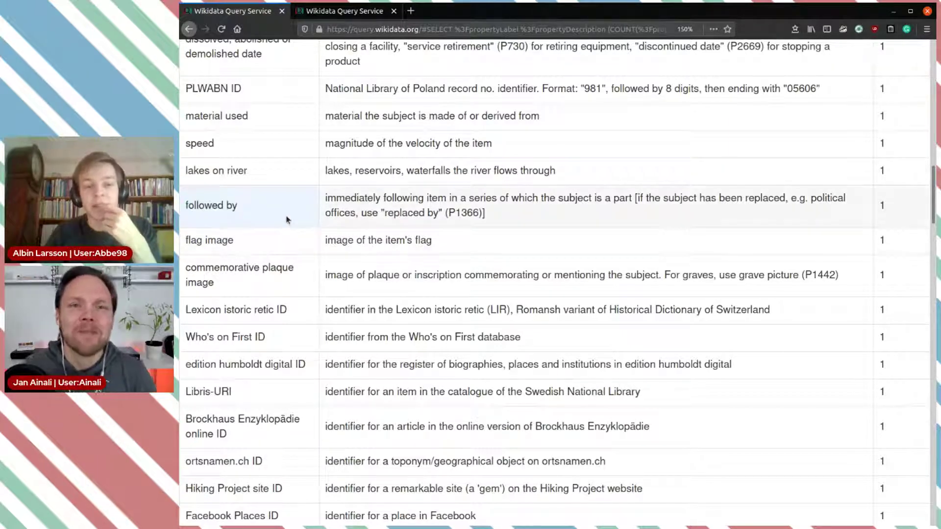
{"action": "left_click_drag", "start_coordinate": [243, 246], "coordinate": [186, 243]}
{"action": "left_click", "coordinate": [264, 246]}
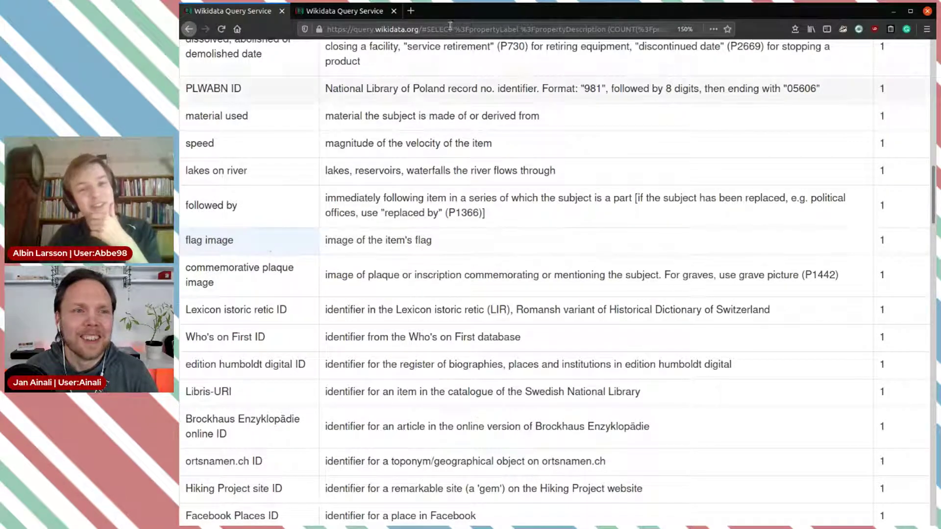
Replace the property in the item query with "flag image" (P41) and run it
{"action": "left_click", "coordinate": [347, 11]}
{"action": "double_click", "coordinate": [341, 133]}
{"action": "key", "text": "BackSpace"}
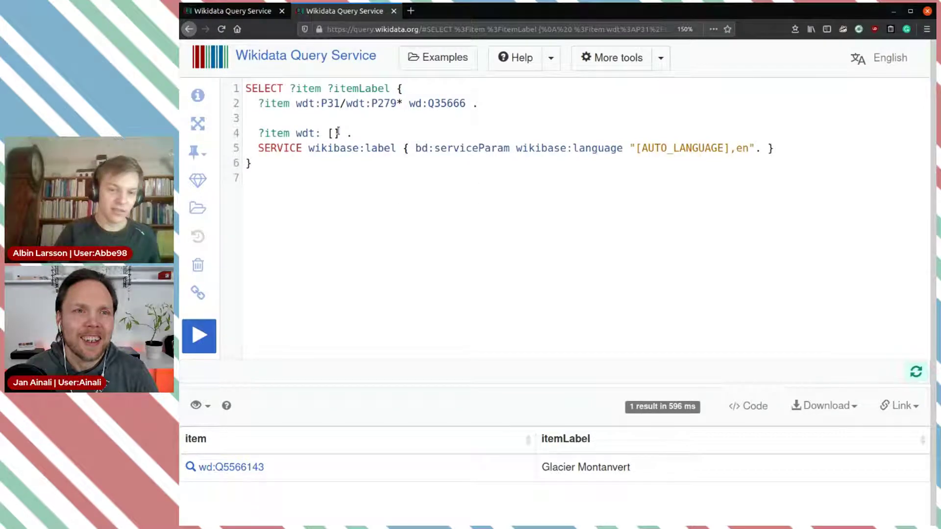
{"action": "type", "text": "flag image"}
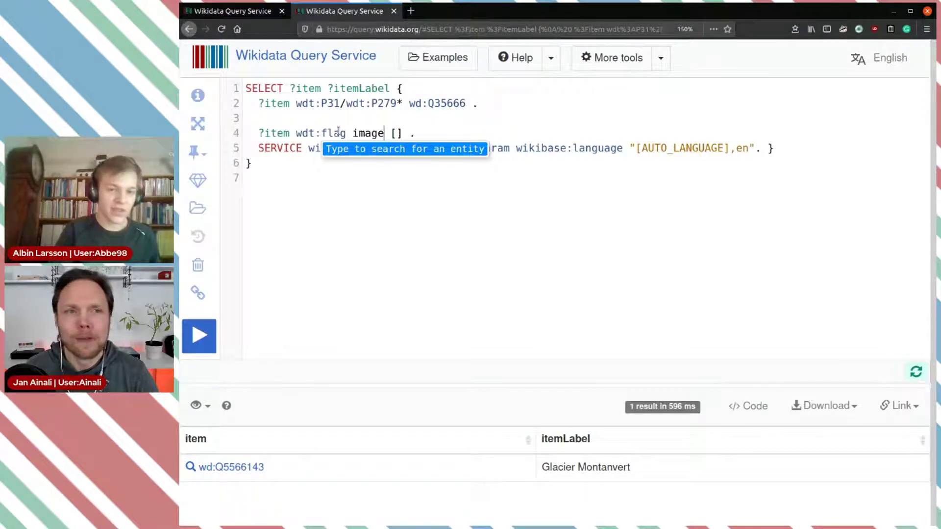
{"action": "left_click", "coordinate": [361, 154]}
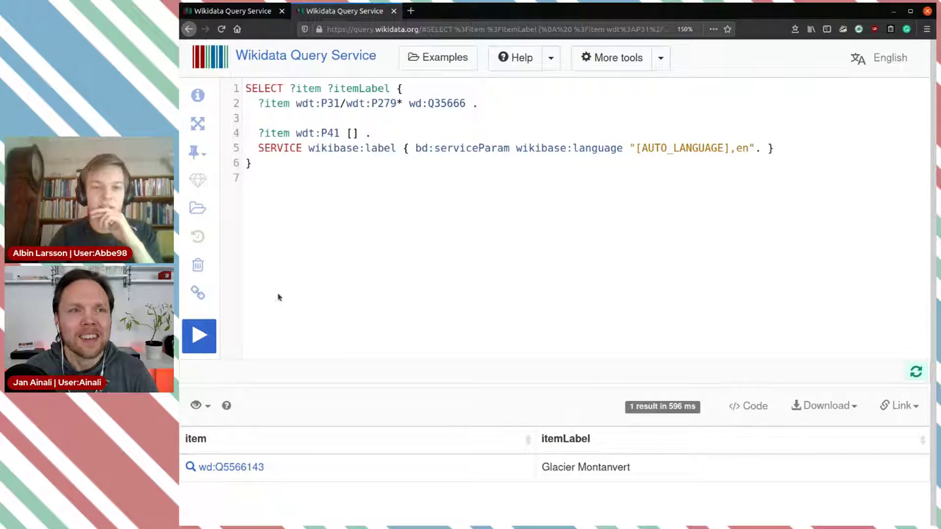
{"action": "left_click", "coordinate": [211, 341]}
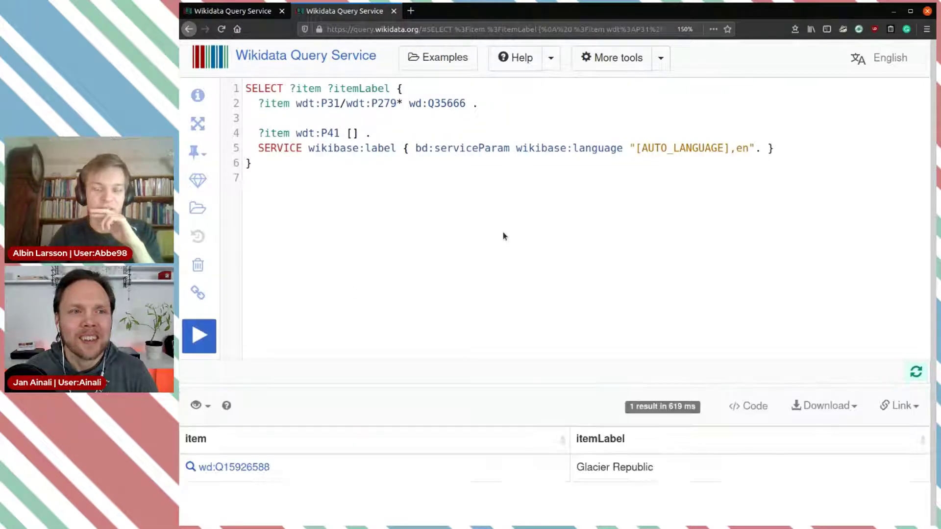
Open the Glacier Republic item, examine its "instance of" values, micronation reference and flag image, and open its English Wikipedia article separately
{"action": "middle_click", "coordinate": [239, 468]}
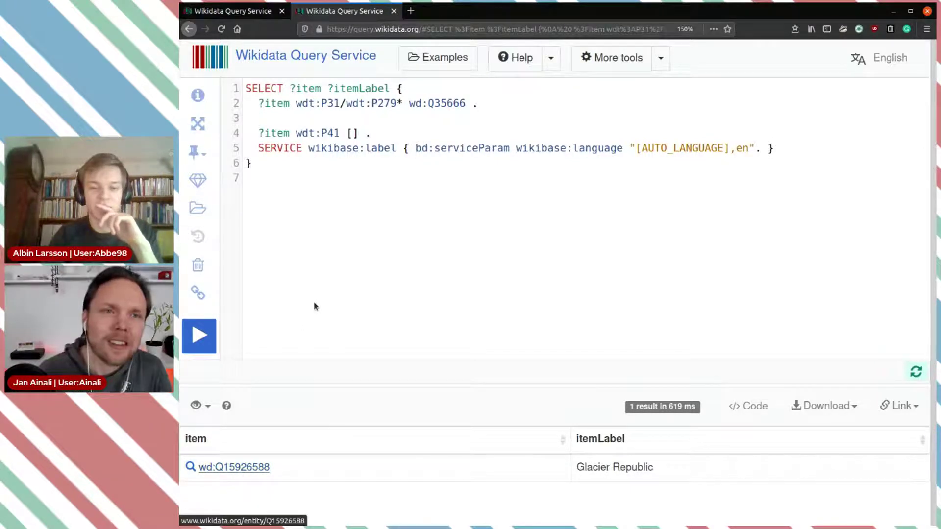
{"action": "left_click", "coordinate": [450, 11]}
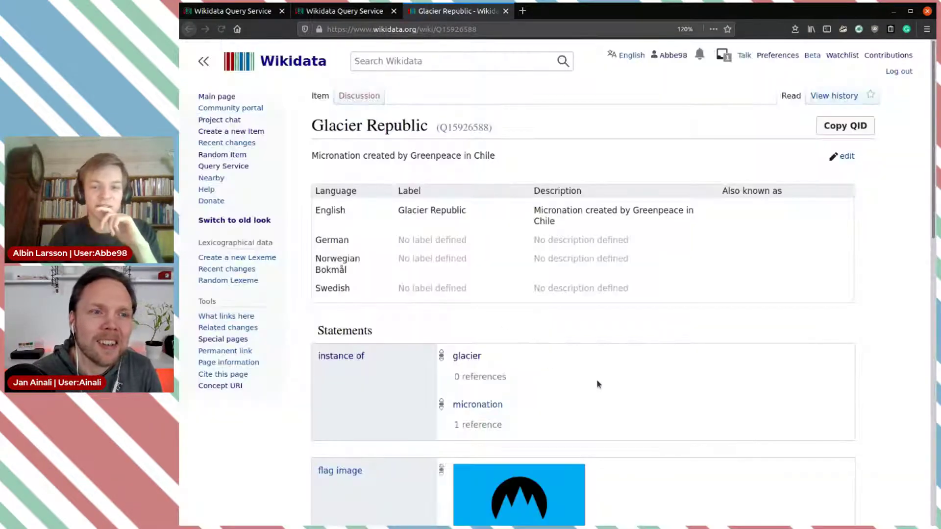
{"action": "scroll", "coordinate": [597, 385], "scroll_direction": "down", "scroll_amount": 4}
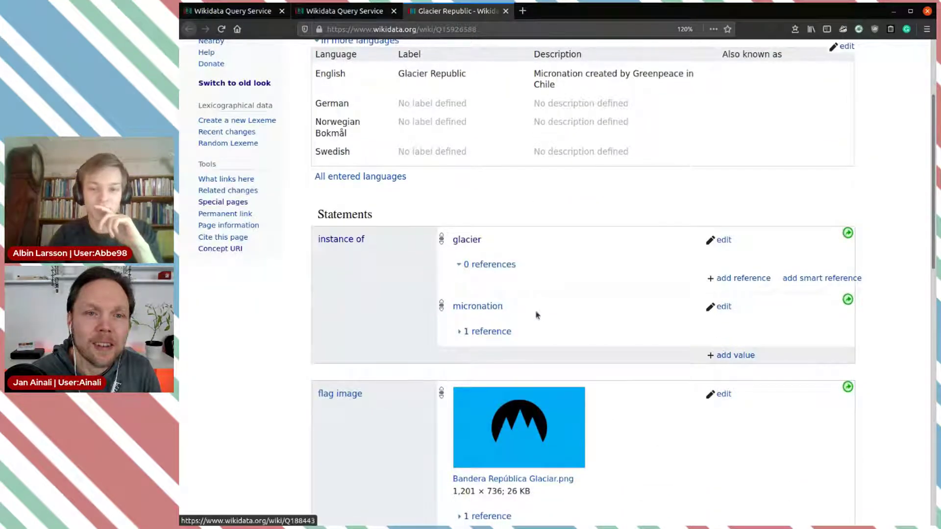
{"action": "scroll", "coordinate": [534, 314], "scroll_direction": "down", "scroll_amount": 3}
{"action": "scroll", "coordinate": [541, 314], "scroll_direction": "up", "scroll_amount": 3}
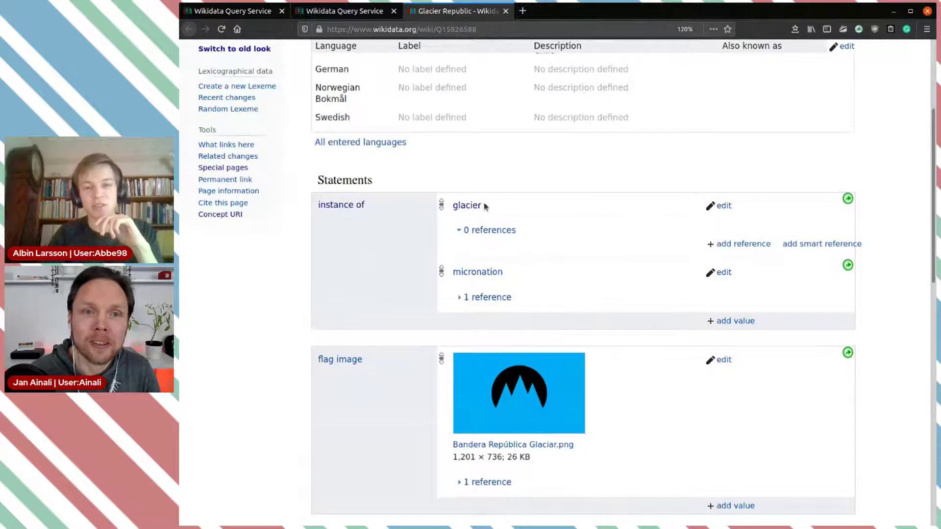
{"action": "left_click", "coordinate": [486, 298]}
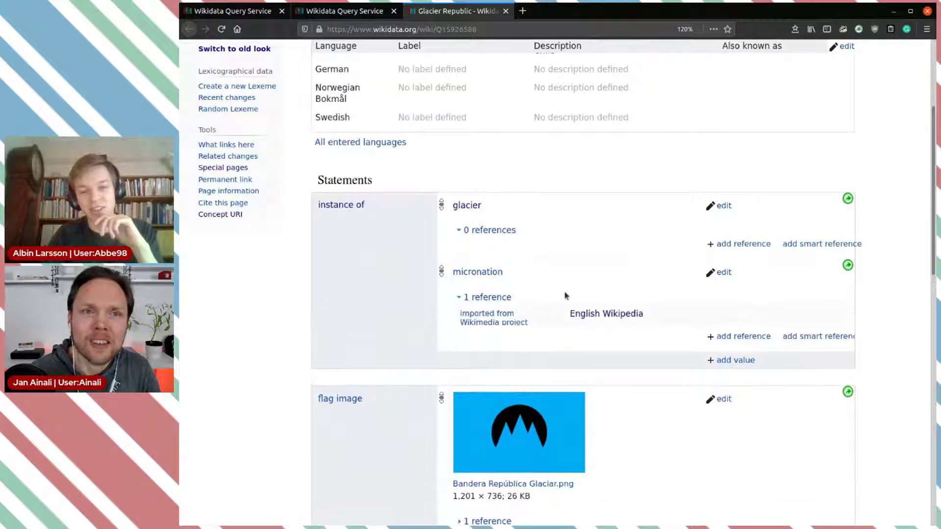
{"action": "scroll", "coordinate": [566, 296], "scroll_direction": "down", "scroll_amount": 6}
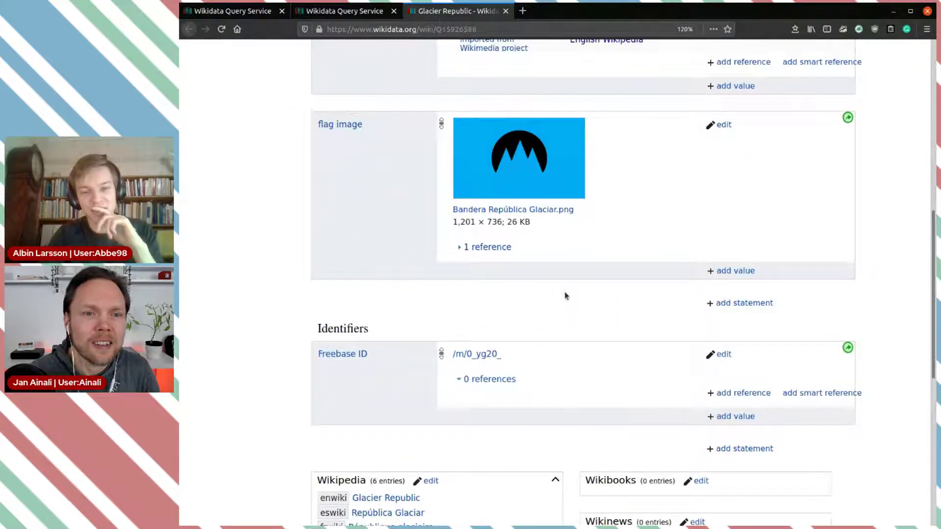
{"action": "scroll", "coordinate": [567, 296], "scroll_direction": "down", "scroll_amount": 4}
{"action": "middle_click", "coordinate": [420, 333]}
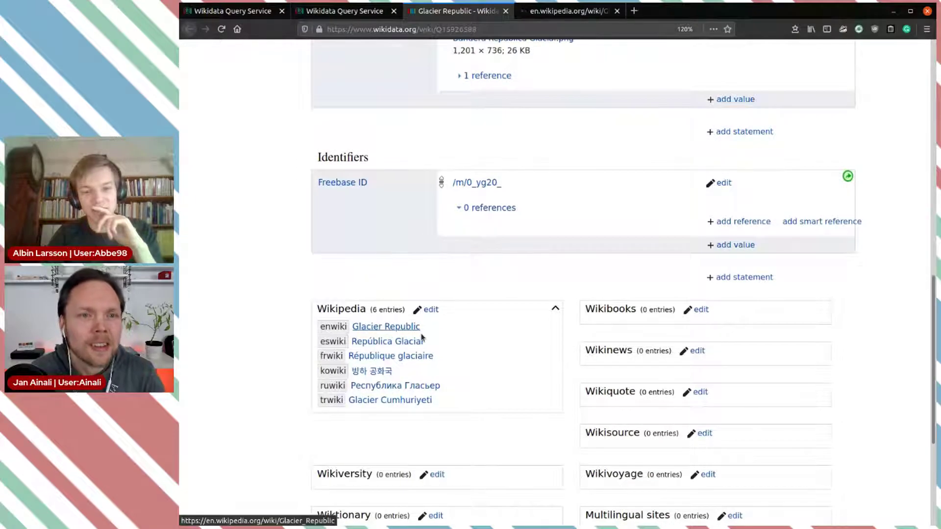
Change the English description of Glacier Republic to "micronation created by Greenpeace in Chile" with a lowercase first letter and publish it
{"action": "scroll", "coordinate": [555, 267], "scroll_direction": "up", "scroll_amount": 10}
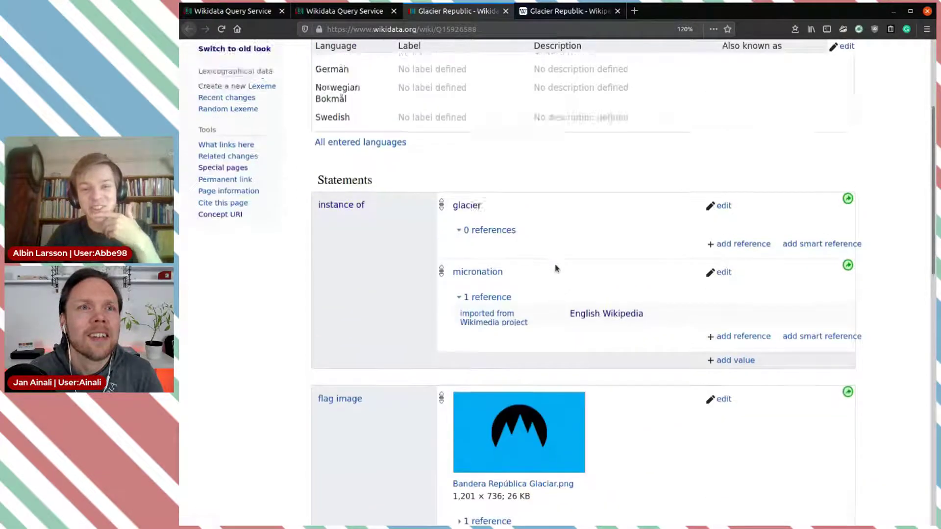
{"action": "scroll", "coordinate": [556, 267], "scroll_direction": "up", "scroll_amount": 4}
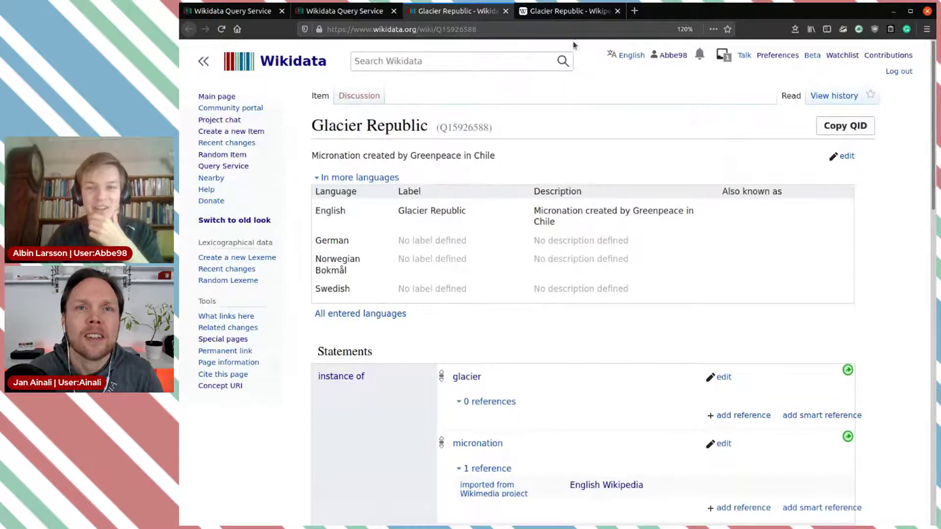
{"action": "left_click", "coordinate": [845, 156]}
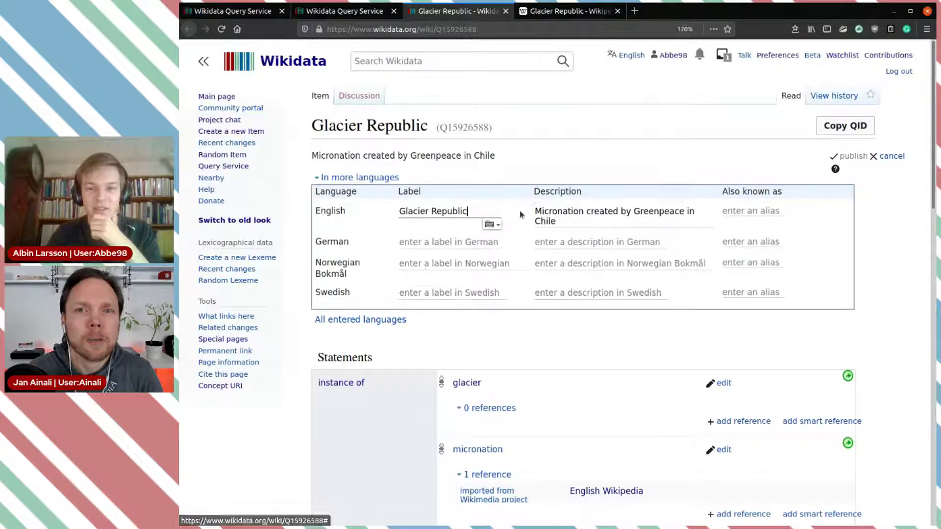
{"action": "left_click", "coordinate": [542, 210]}
{"action": "key", "text": "BackSpace"}
{"action": "type", "text": "m"}
{"action": "left_click", "coordinate": [852, 156]}
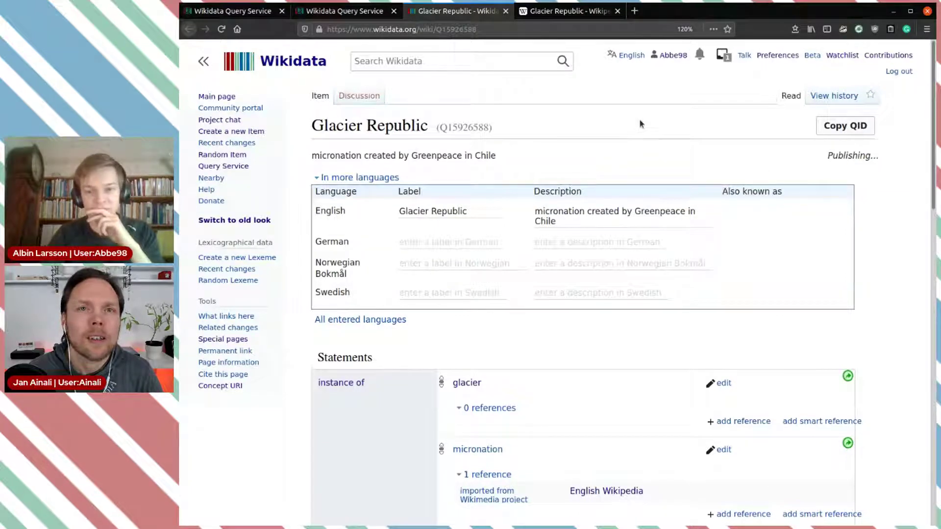
Read through the English Wikipedia article on Glacier Republic and close it
{"action": "left_click", "coordinate": [578, 11]}
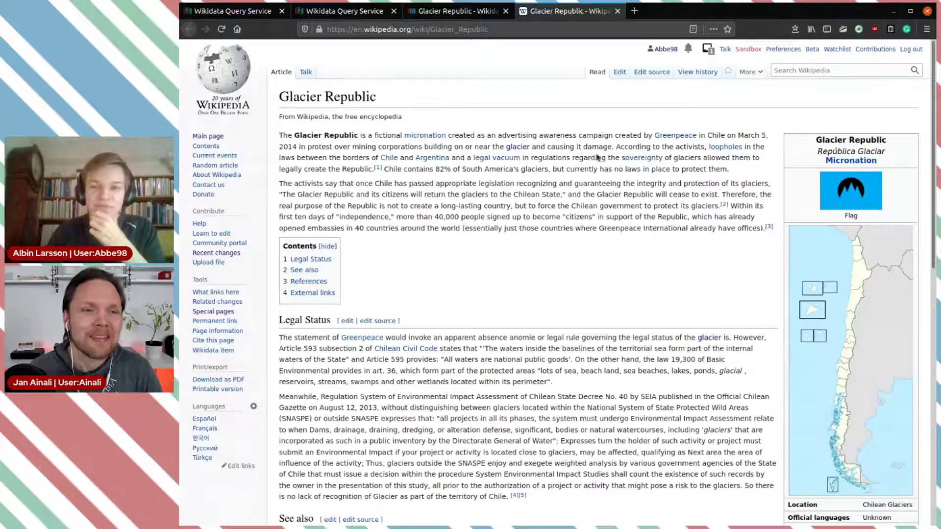
{"action": "scroll", "coordinate": [375, 214], "scroll_direction": "down", "scroll_amount": 5}
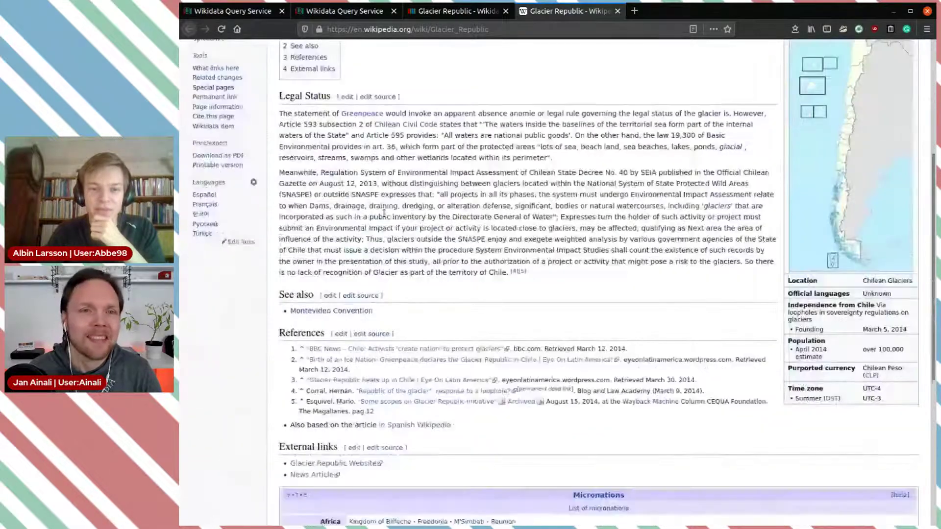
{"action": "left_click", "coordinate": [618, 11]}
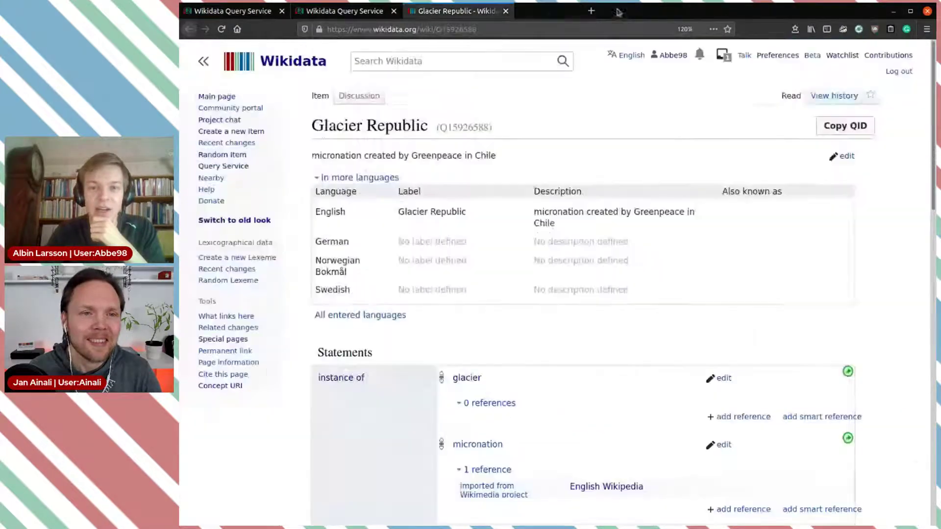
Remove the "glacier" value from Glacier Republic's "instance of" statements, check the other statements and close the item
{"action": "scroll", "coordinate": [561, 403], "scroll_direction": "down", "scroll_amount": 3}
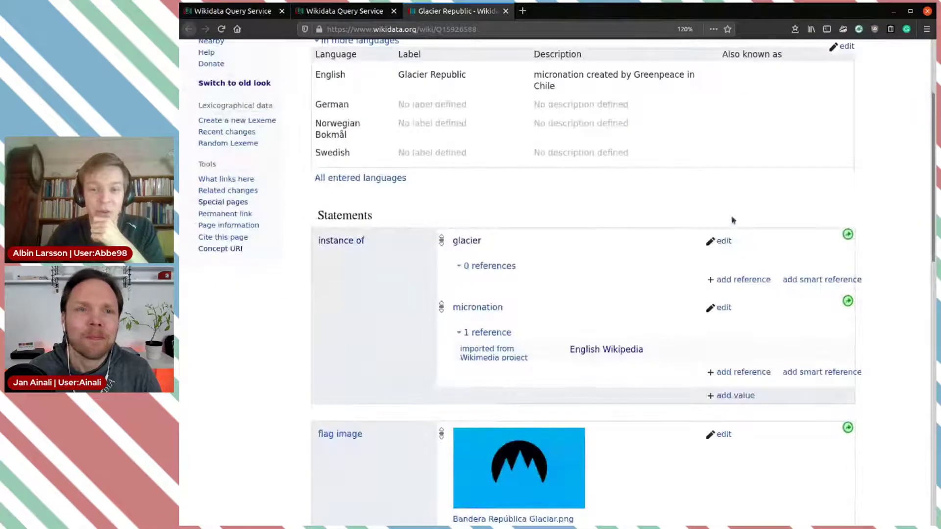
{"action": "left_click", "coordinate": [719, 240]}
{"action": "left_click", "coordinate": [772, 241]}
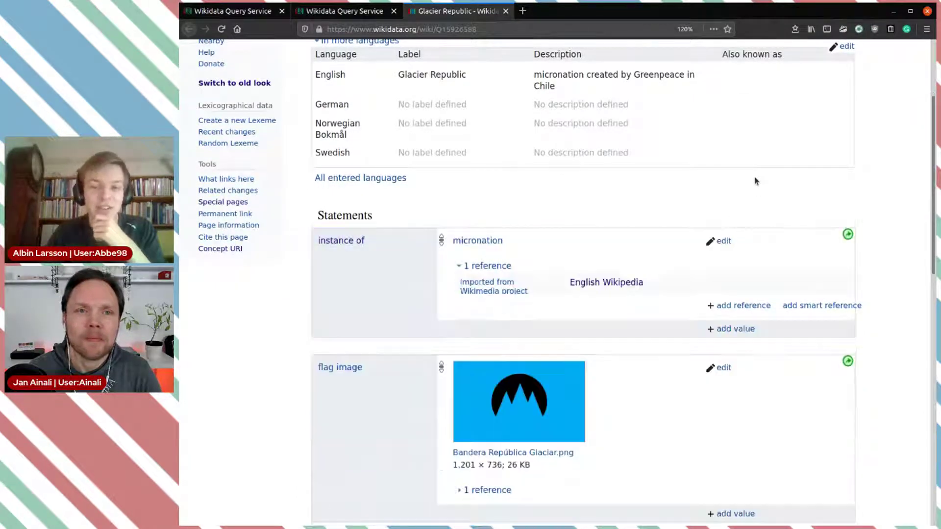
{"action": "scroll", "coordinate": [755, 181], "scroll_direction": "down", "scroll_amount": 6}
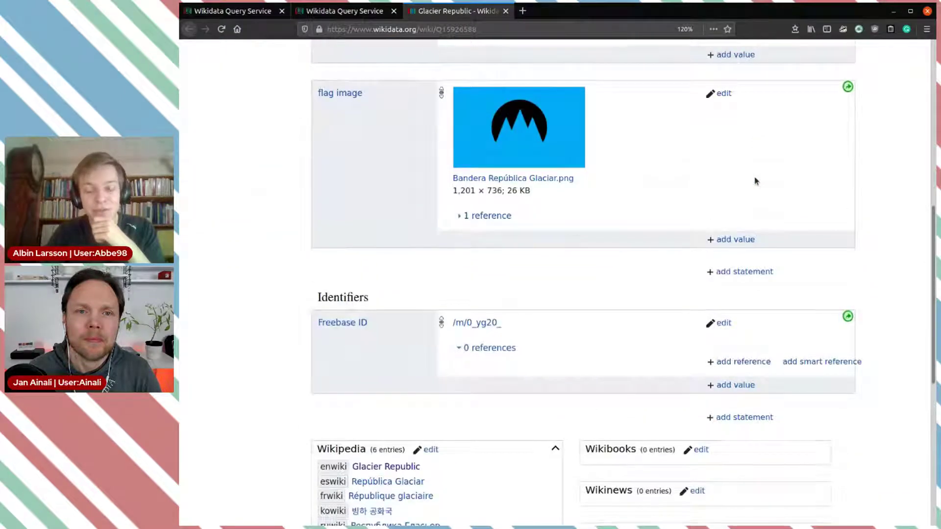
{"action": "scroll", "coordinate": [755, 181], "scroll_direction": "up", "scroll_amount": 4}
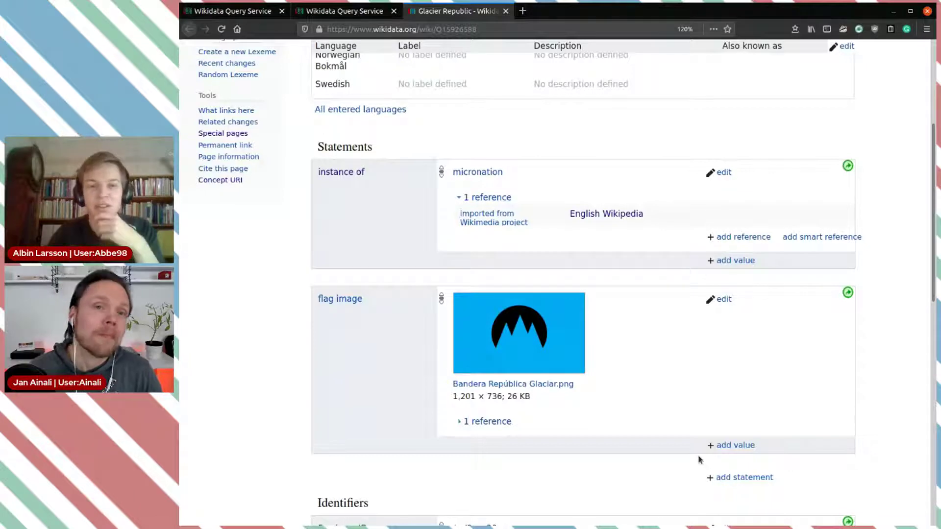
{"action": "scroll", "coordinate": [676, 122], "scroll_direction": "up", "scroll_amount": 5}
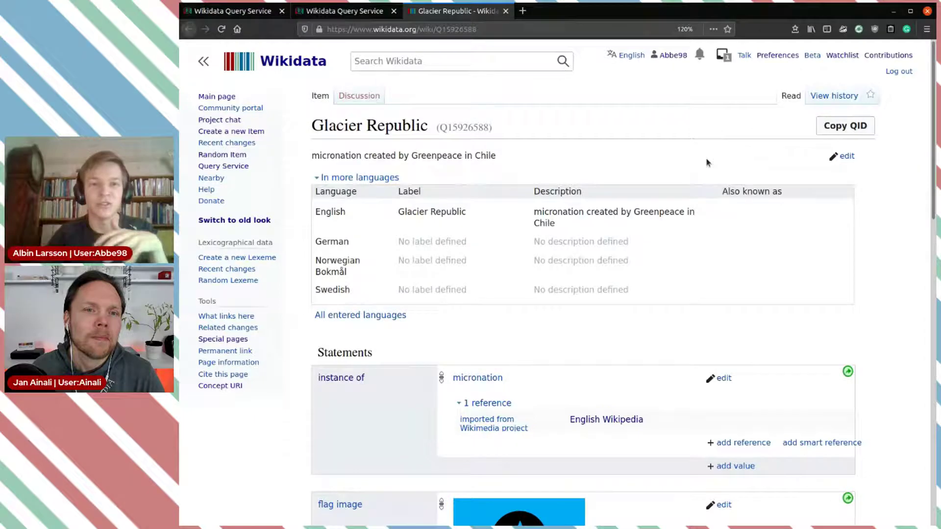
{"action": "left_click", "coordinate": [507, 10]}
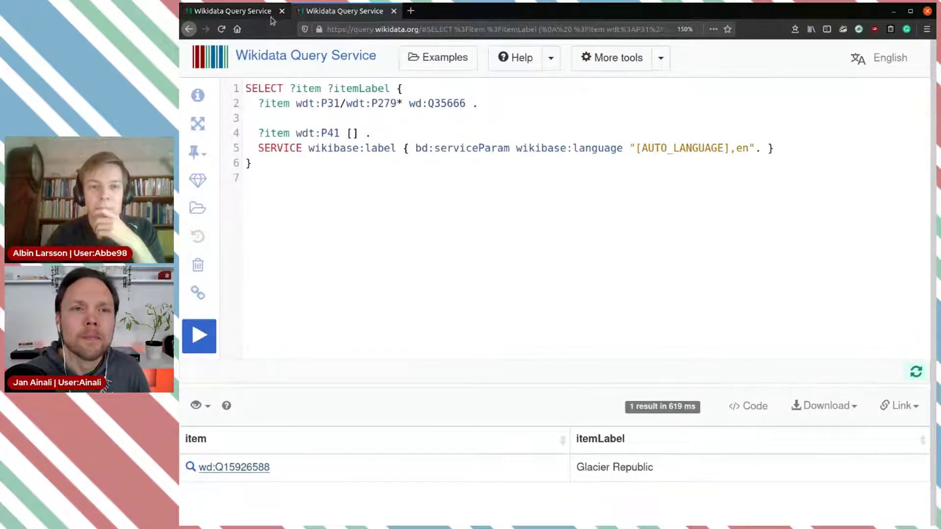
Copy the property name "commemorative plaque image" from the property-count results
{"action": "left_click", "coordinate": [235, 11]}
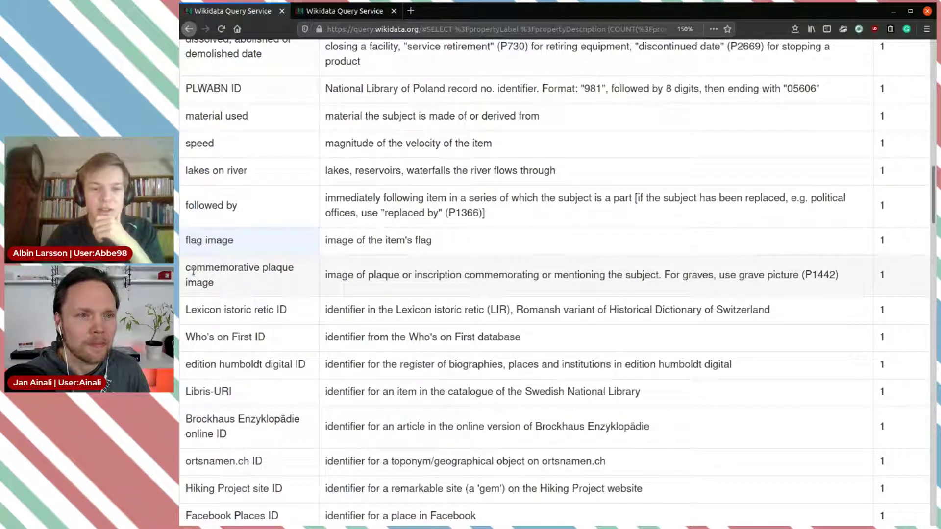
{"action": "left_click_drag", "start_coordinate": [190, 267], "coordinate": [276, 285]}
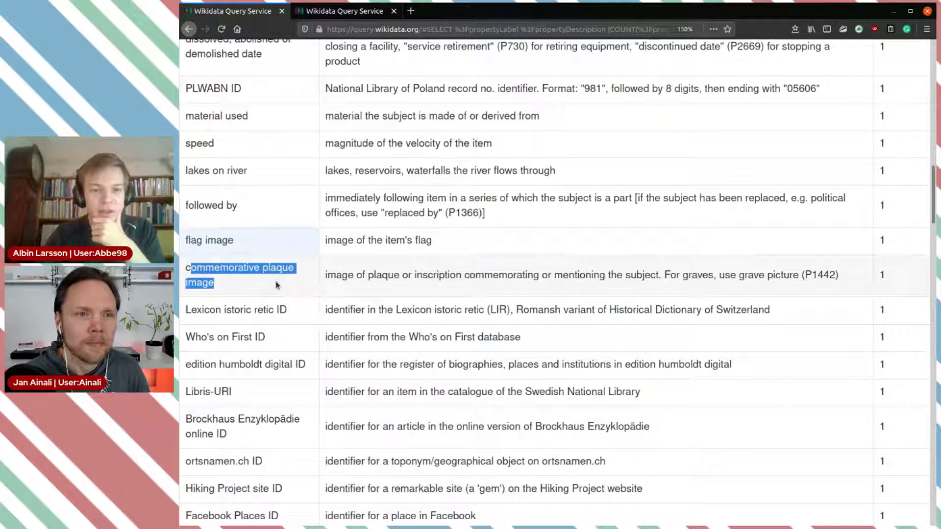
{"action": "left_click", "coordinate": [277, 285]}
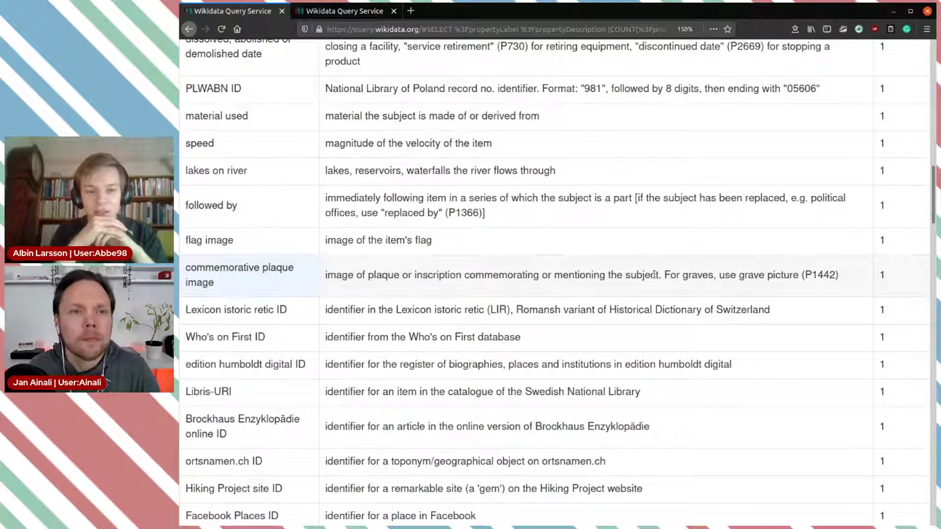
{"action": "left_click_drag", "start_coordinate": [227, 283], "coordinate": [192, 268]}
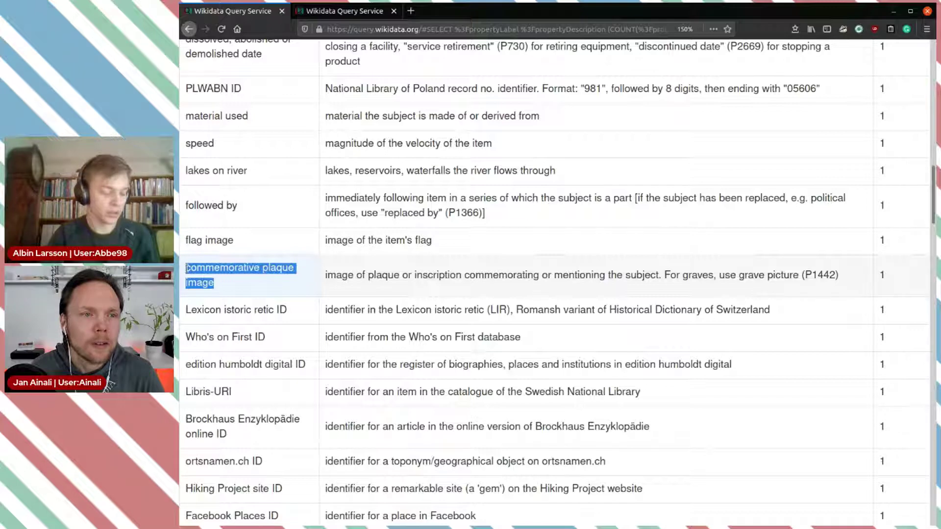
Replace the property in the item query with "commemorative plaque image" (P1801) and run it
{"action": "left_click", "coordinate": [338, 11]}
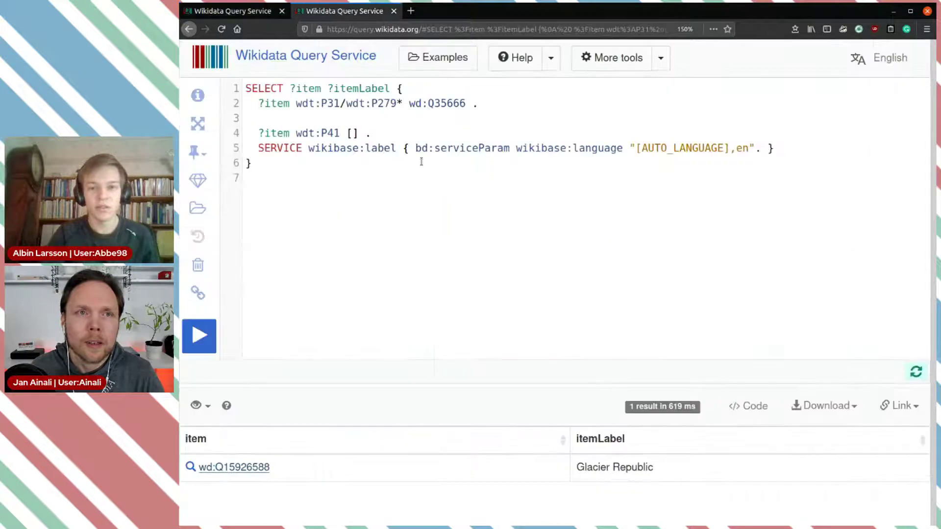
{"action": "mouse_move", "coordinate": [337, 132]}
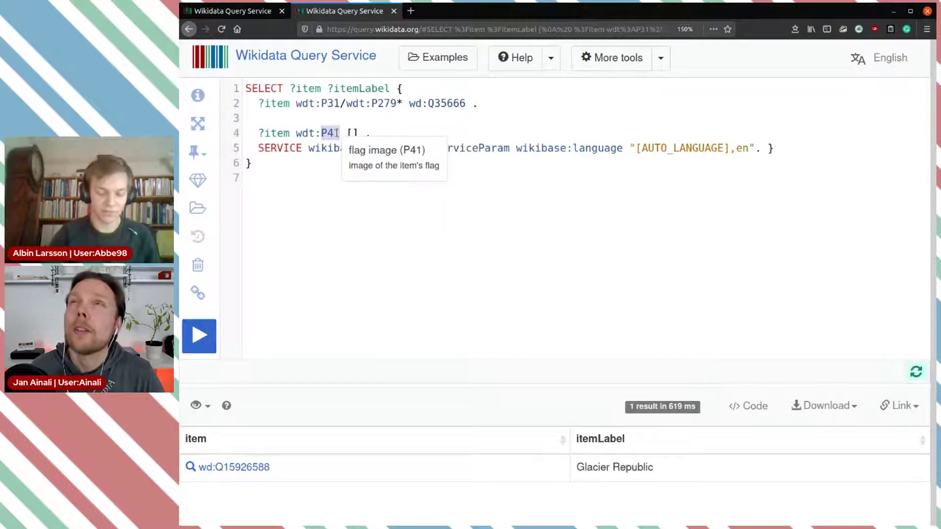
{"action": "key", "text": "BackSpace"}
{"action": "key", "text": "ctrl+space"}
{"action": "type", "text": "commemorative plaque image"}
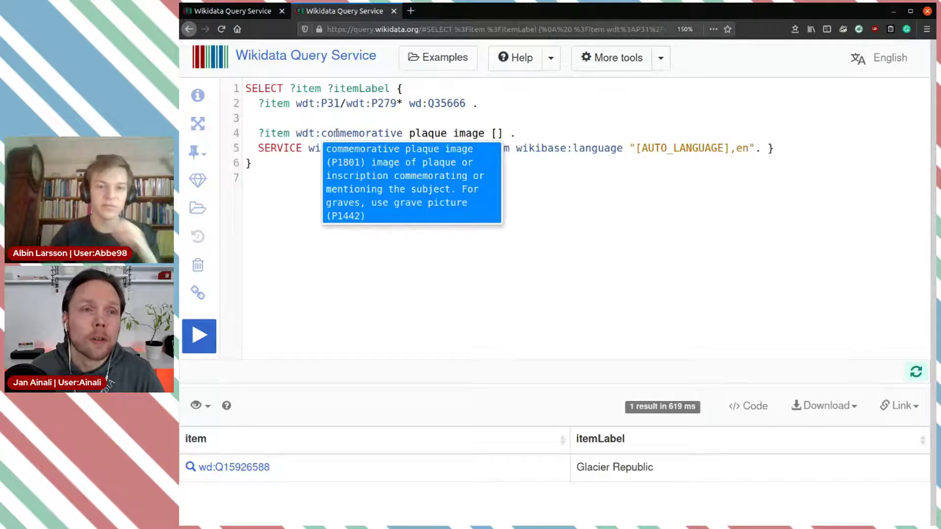
{"action": "left_click", "coordinate": [401, 205]}
{"action": "left_click", "coordinate": [201, 336]}
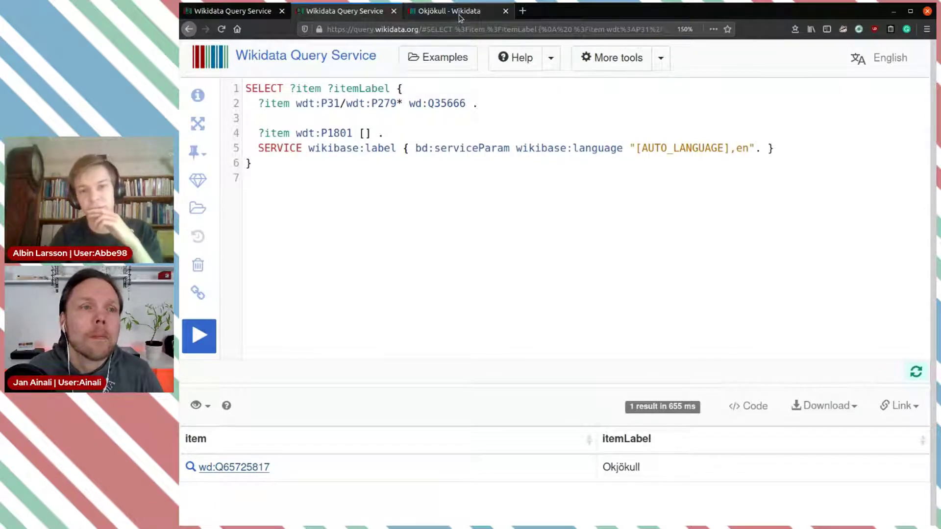
Open the Okjökull item and examine the end time on its "instance of" glacier statement
{"action": "left_click", "coordinate": [461, 14]}
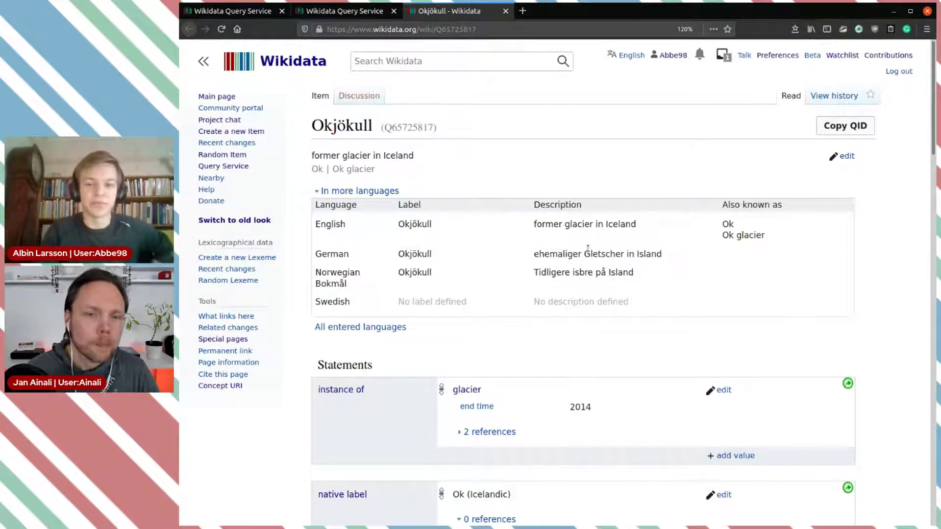
{"action": "scroll", "coordinate": [607, 382], "scroll_direction": "down", "scroll_amount": 4}
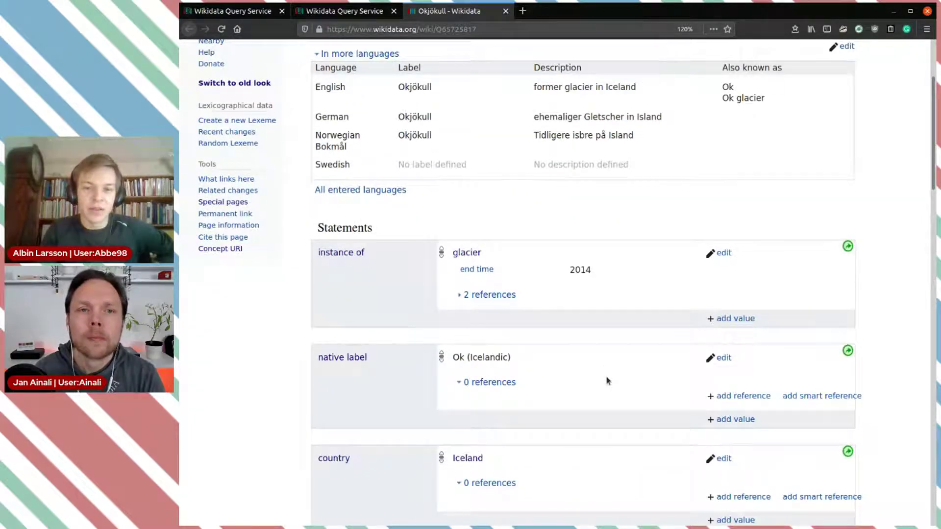
{"action": "left_click_drag", "start_coordinate": [592, 272], "coordinate": [571, 270]}
{"action": "left_click", "coordinate": [599, 279]}
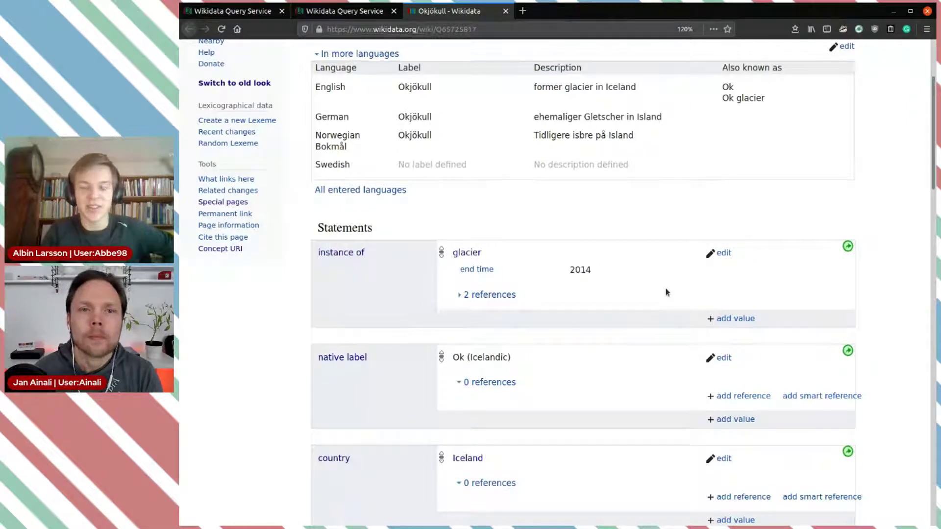
Change Okjökull's Norwegian Bokmål description to "tidligere isbre på Island" with a lowercase first letter and publish it
{"action": "scroll", "coordinate": [667, 293], "scroll_direction": "up", "scroll_amount": 3}
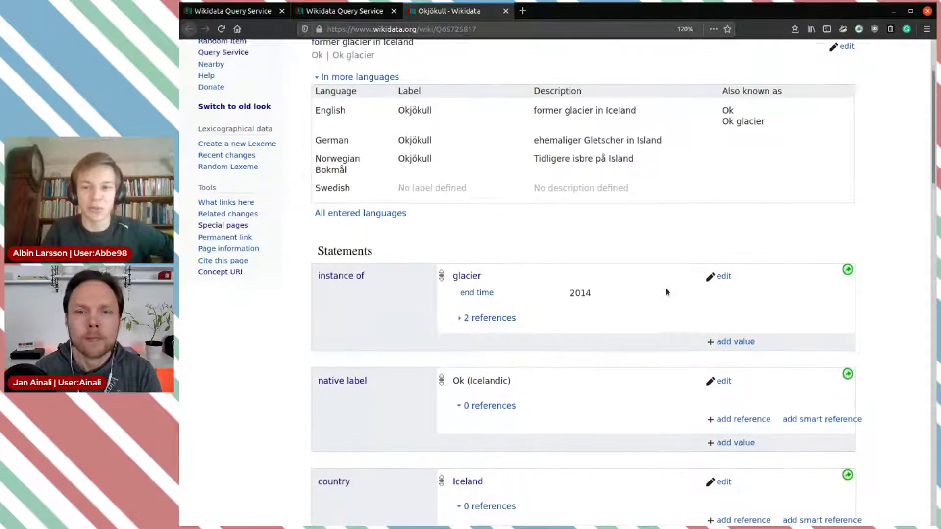
{"action": "left_click", "coordinate": [847, 88]}
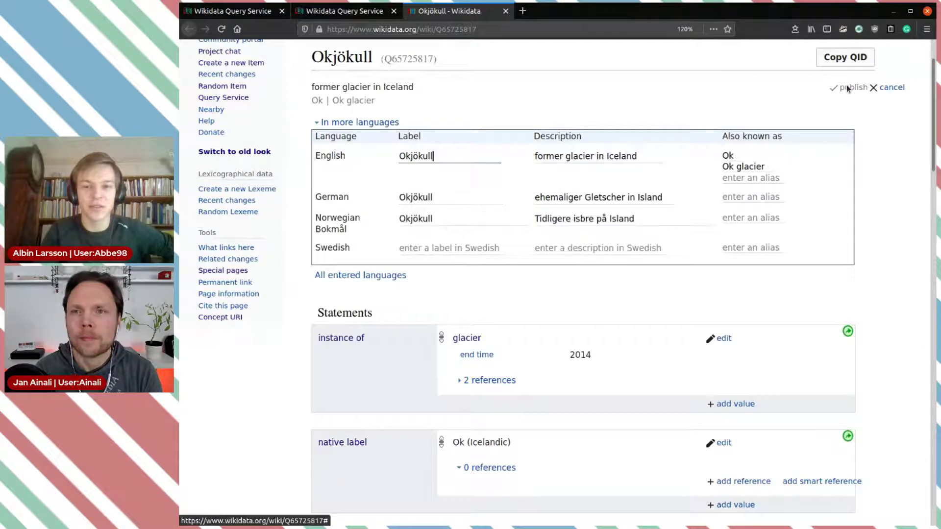
{"action": "left_click", "coordinate": [539, 218]}
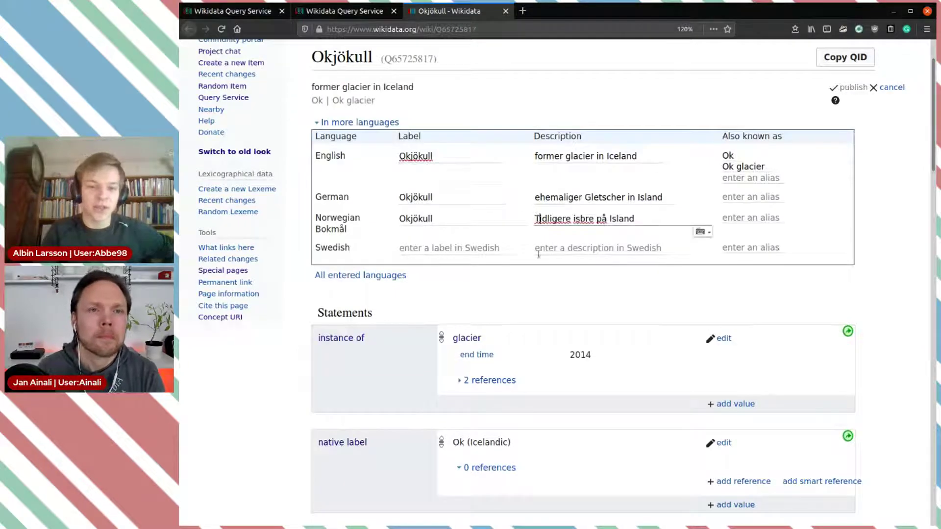
{"action": "key", "text": "BackSpace"}
{"action": "type", "text": "t"}
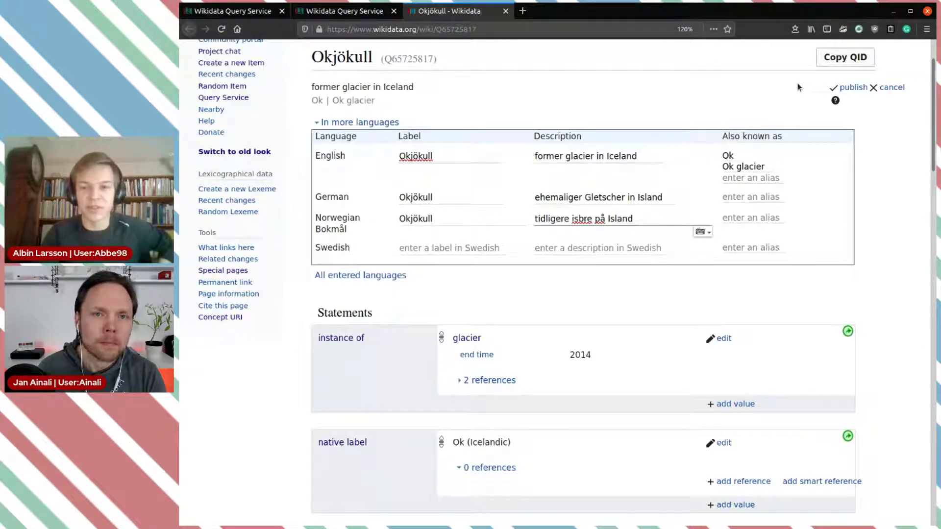
{"action": "left_click", "coordinate": [853, 88]}
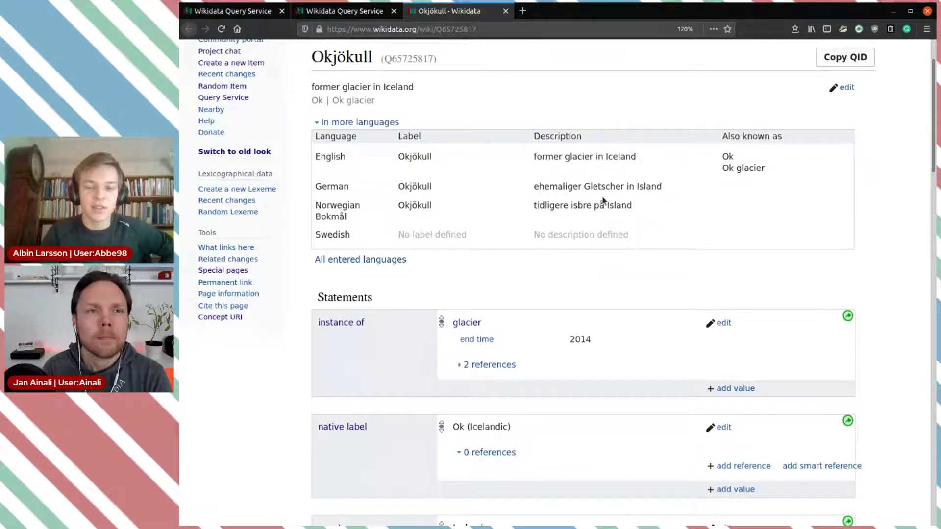
View Okjökull's commemorative plaque image enlarged, read its inscription and close the image
{"action": "scroll", "coordinate": [603, 203], "scroll_direction": "down", "scroll_amount": 8}
{"action": "scroll", "coordinate": [603, 201], "scroll_direction": "down", "scroll_amount": 7}
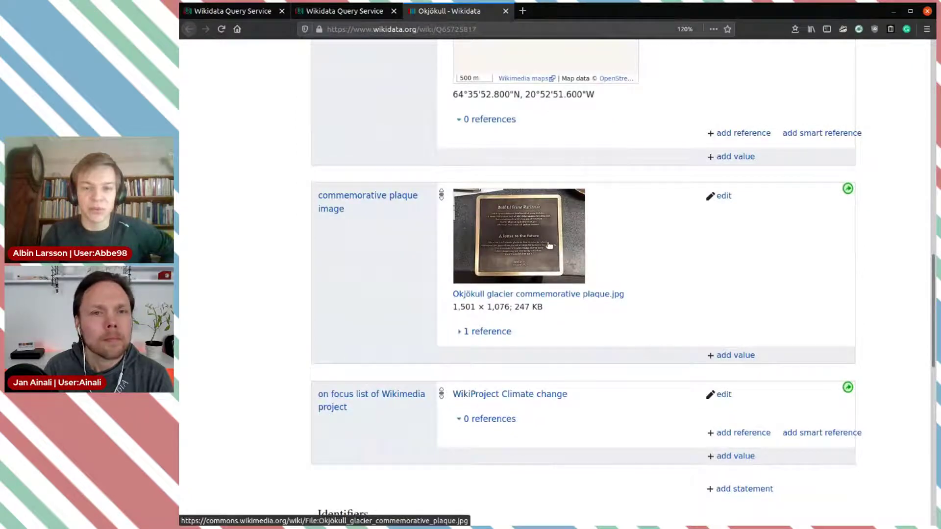
{"action": "left_click", "coordinate": [550, 245]}
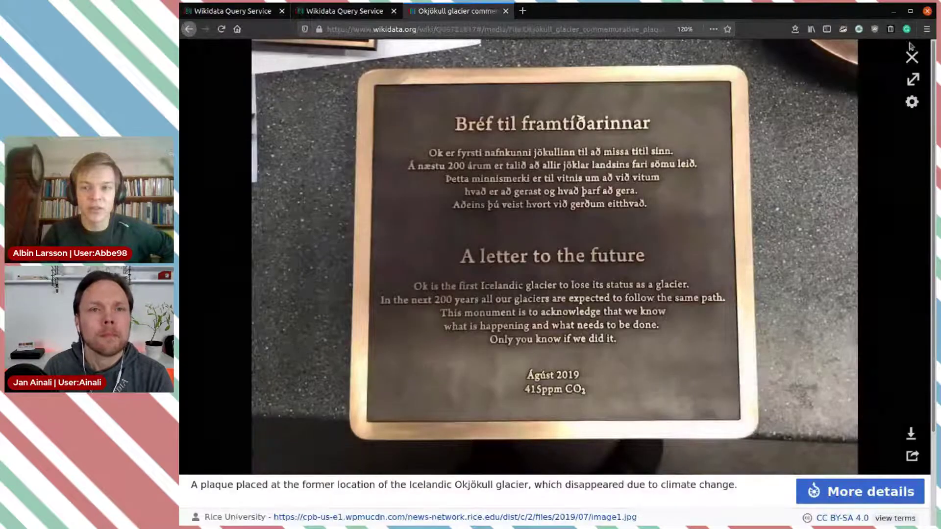
{"action": "left_click", "coordinate": [911, 58]}
Review Okjökull's glacier end time, remaining statements and identifiers, then close the item and return to the property-count results
{"action": "scroll", "coordinate": [703, 157], "scroll_direction": "up", "scroll_amount": 6}
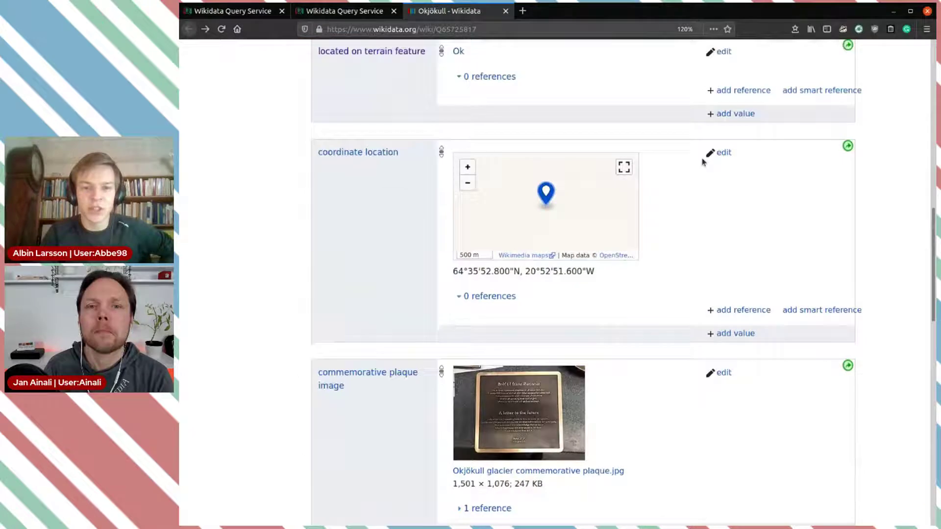
{"action": "scroll", "coordinate": [702, 161], "scroll_direction": "up", "scroll_amount": 6}
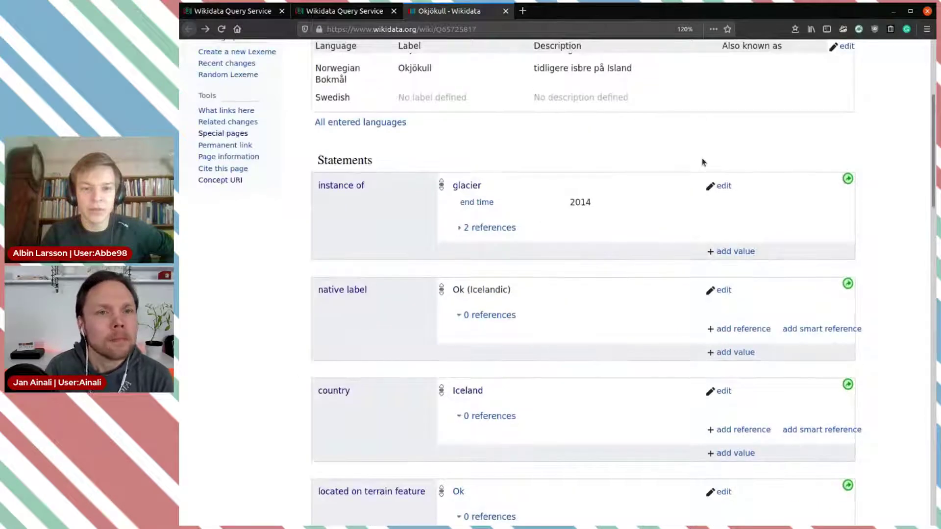
{"action": "scroll", "coordinate": [704, 162], "scroll_direction": "up", "scroll_amount": 2}
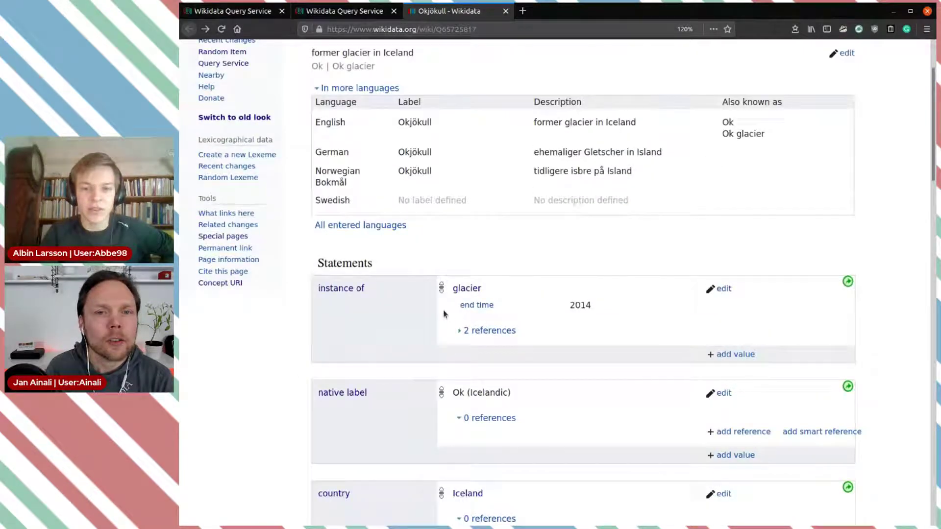
{"action": "double_click", "coordinate": [575, 305]}
{"action": "left_click", "coordinate": [620, 308]}
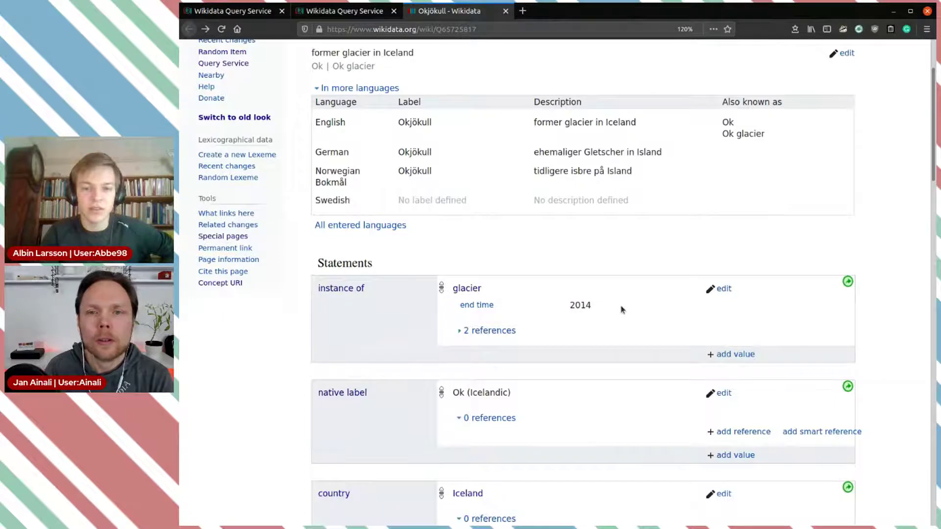
{"action": "scroll", "coordinate": [620, 309], "scroll_direction": "down", "scroll_amount": 10}
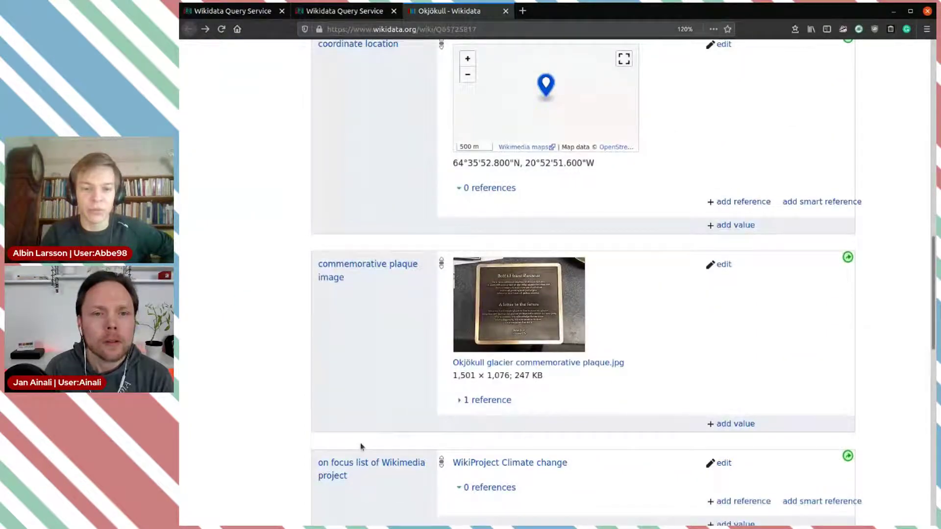
{"action": "scroll", "coordinate": [337, 387], "scroll_direction": "down", "scroll_amount": 5}
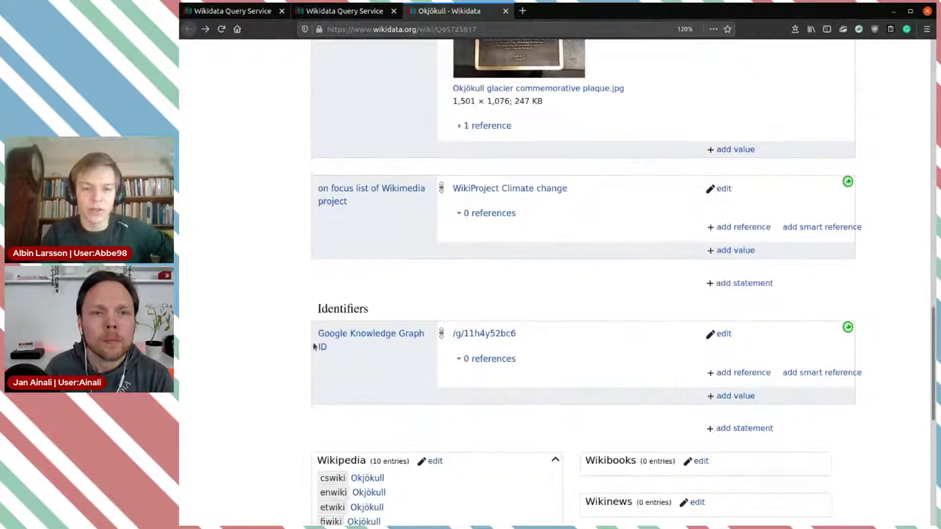
{"action": "left_click", "coordinate": [505, 11]}
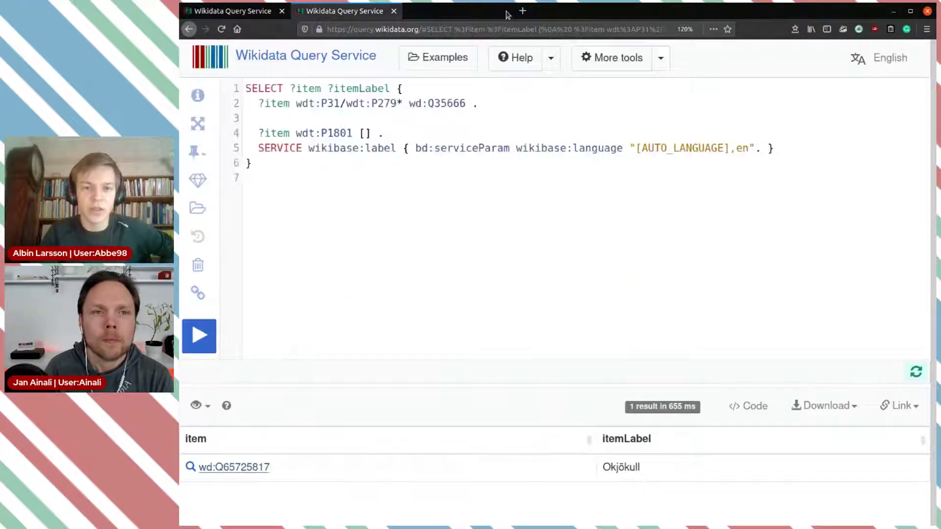
{"action": "left_click", "coordinate": [236, 11]}
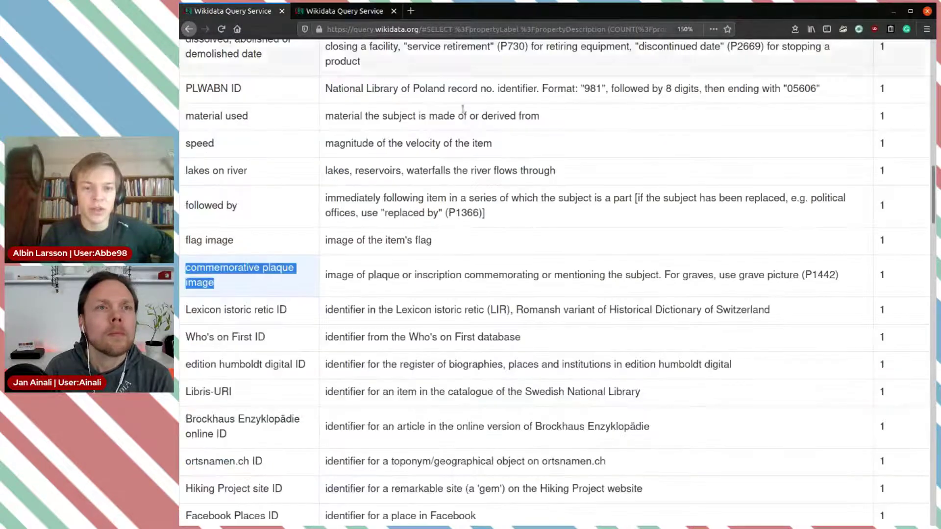
Look through the properties used only once on glacier items and pick out "has effect" for checking
{"action": "scroll", "coordinate": [400, 281], "scroll_direction": "down", "scroll_amount": 3}
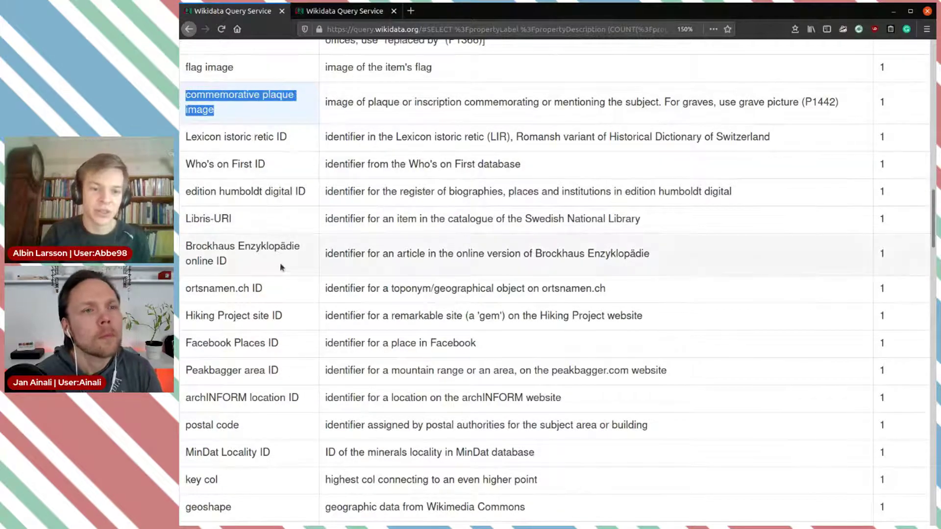
{"action": "scroll", "coordinate": [301, 293], "scroll_direction": "down", "scroll_amount": 3}
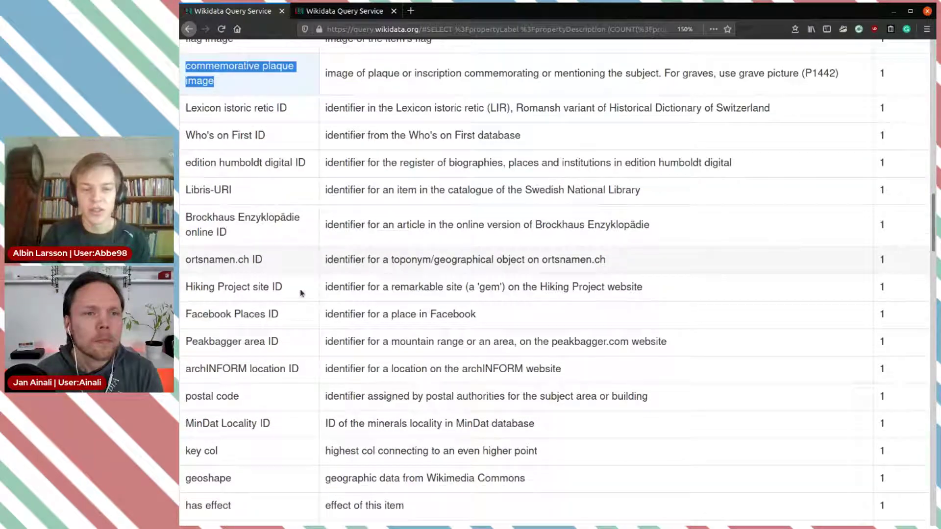
{"action": "left_click_drag", "start_coordinate": [276, 253], "coordinate": [211, 253]}
{"action": "left_click", "coordinate": [405, 254]}
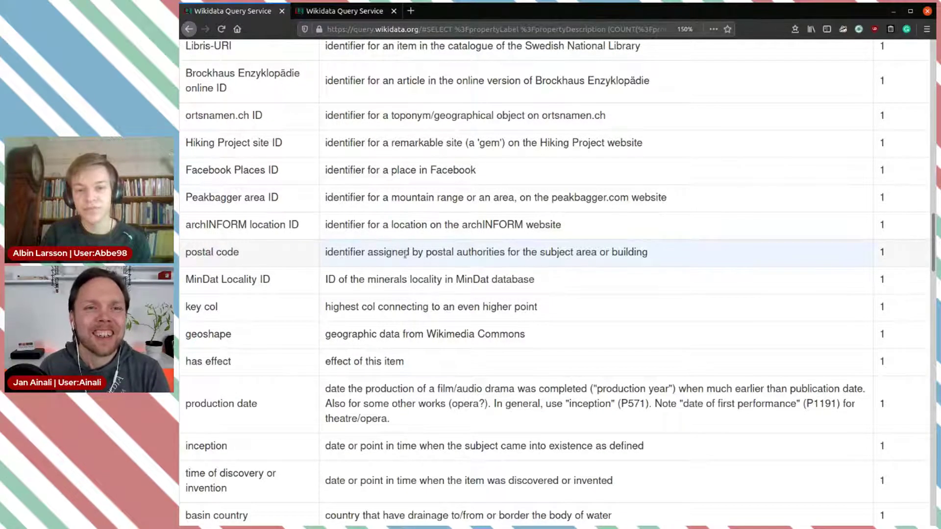
{"action": "scroll", "coordinate": [405, 254], "scroll_direction": "down", "scroll_amount": 3}
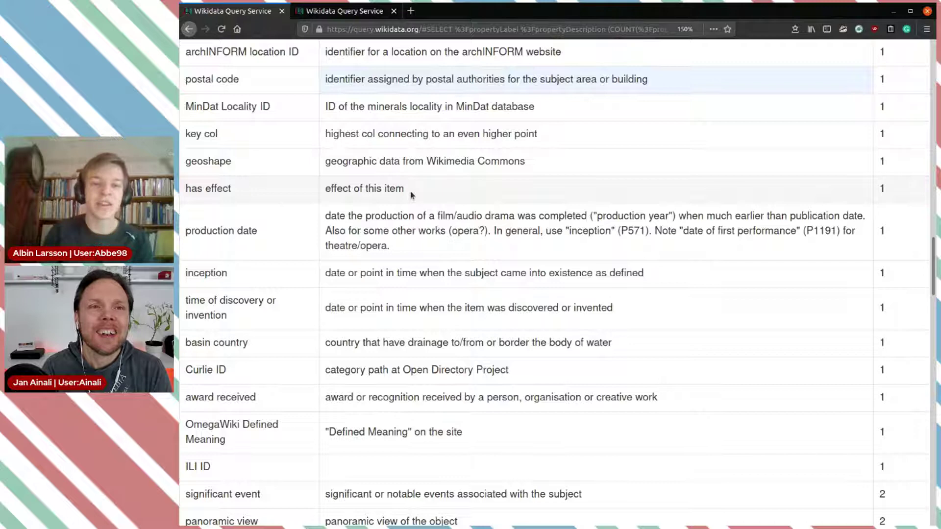
{"action": "left_click_drag", "start_coordinate": [273, 190], "coordinate": [185, 190]}
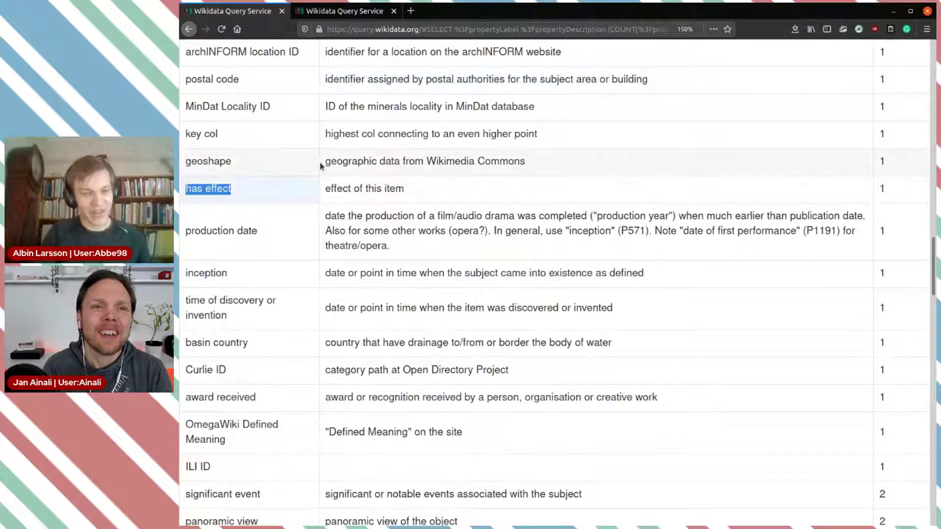
Replace the property in the glacier item query with "has effect" (P1542) and run the query
{"action": "key", "text": "ctrl+Tab"}
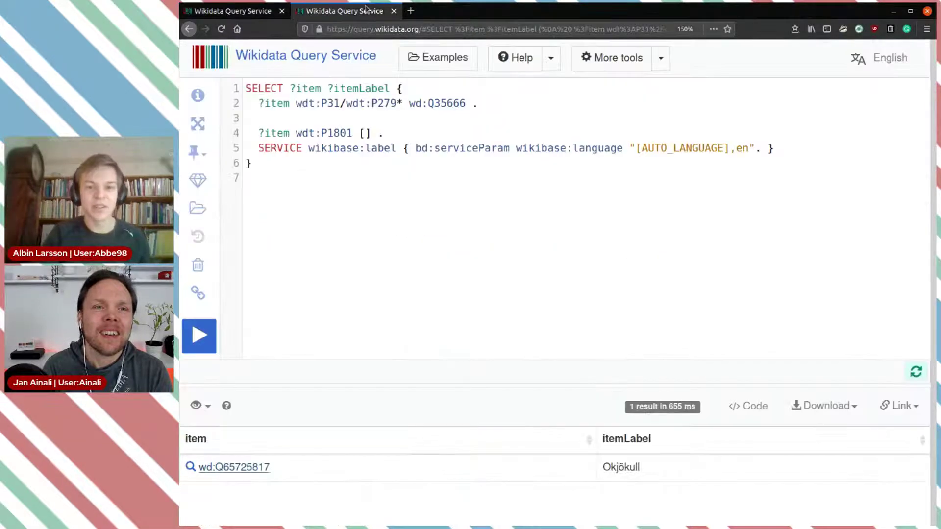
{"action": "double_click", "coordinate": [337, 132]}
{"action": "key", "text": "BackSpace"}
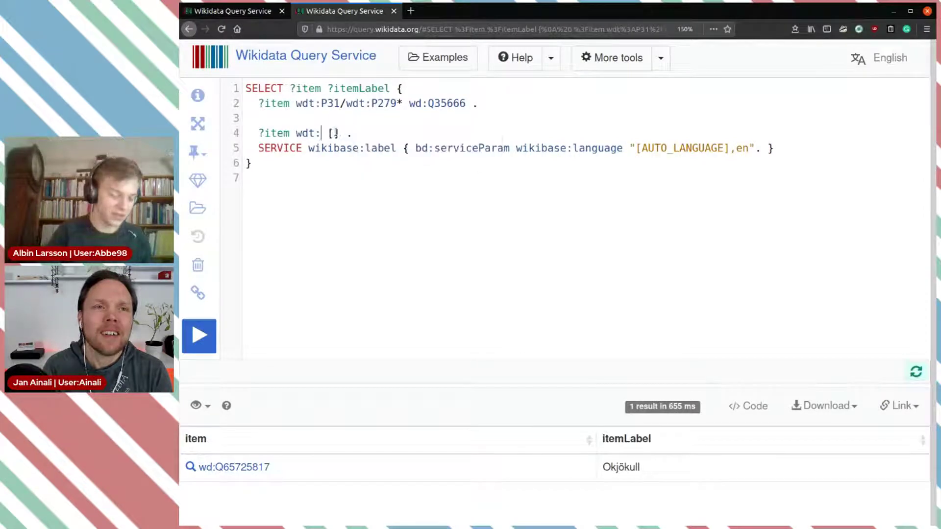
{"action": "key", "text": "ctrl+space"}
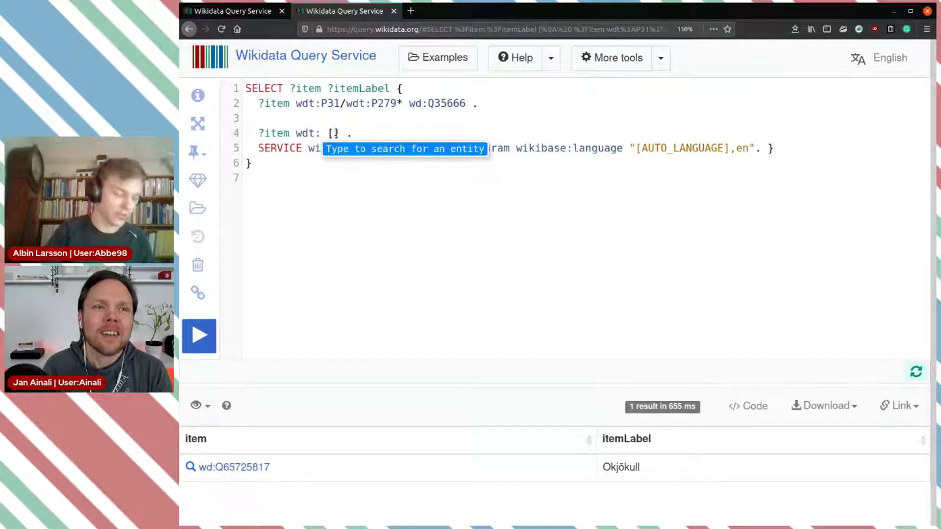
{"action": "type", "text": "has effect"}
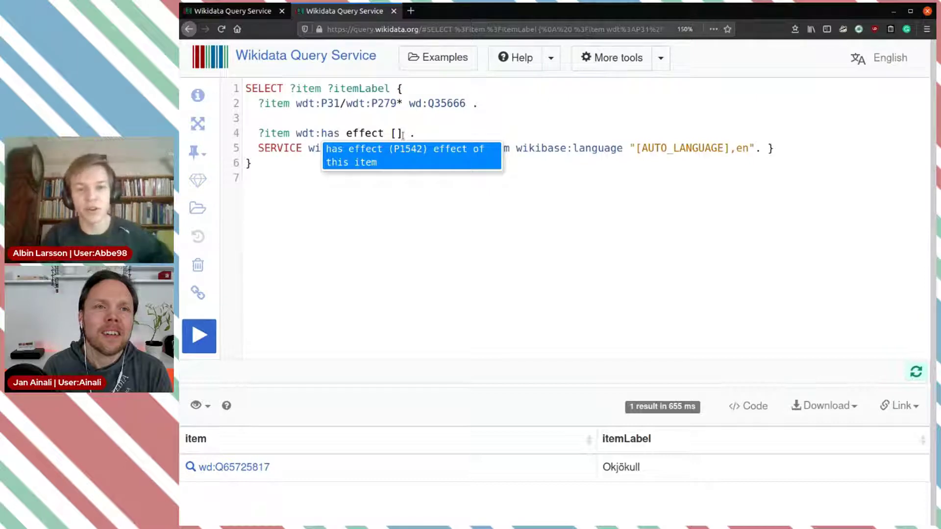
{"action": "key", "text": "Return"}
{"action": "left_click", "coordinate": [198, 337]}
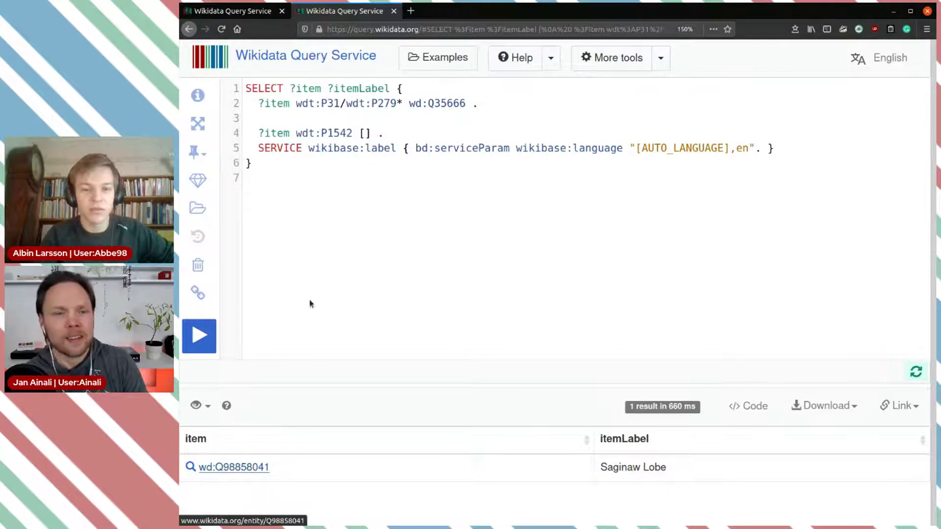
Open the Saginaw Lobe item and review its description and statements, including the "has effect" value
{"action": "left_click", "coordinate": [461, 11]}
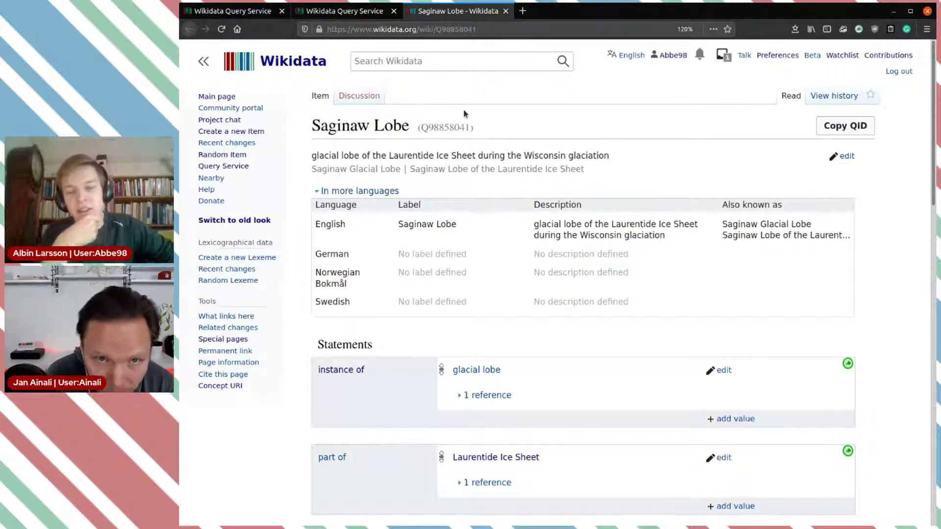
{"action": "scroll", "coordinate": [512, 277], "scroll_direction": "down", "scroll_amount": 5}
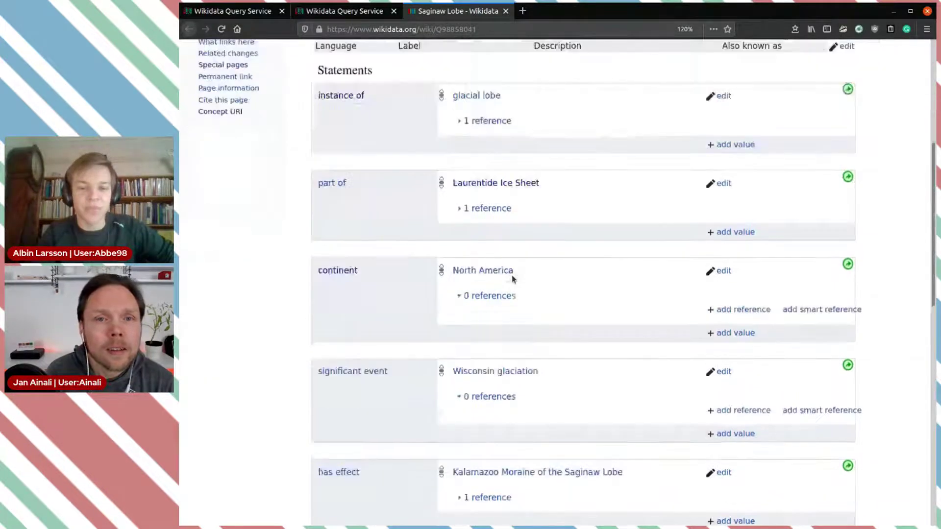
{"action": "scroll", "coordinate": [616, 280], "scroll_direction": "down", "scroll_amount": 4}
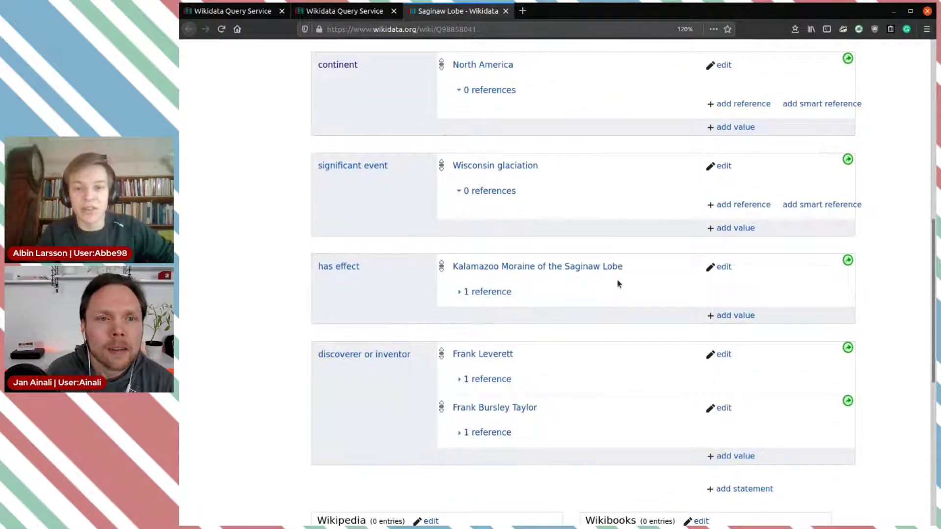
{"action": "scroll", "coordinate": [630, 269], "scroll_direction": "down", "scroll_amount": 3}
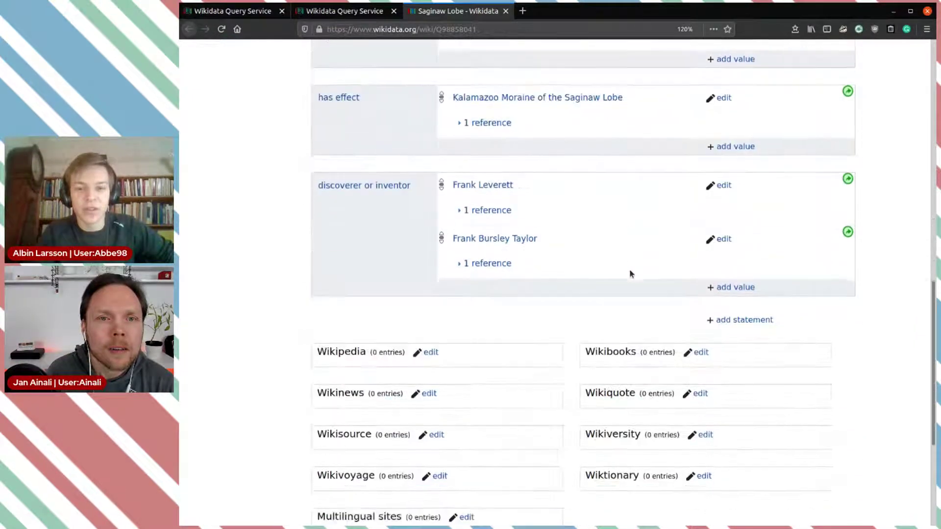
{"action": "scroll", "coordinate": [631, 273], "scroll_direction": "up", "scroll_amount": 4}
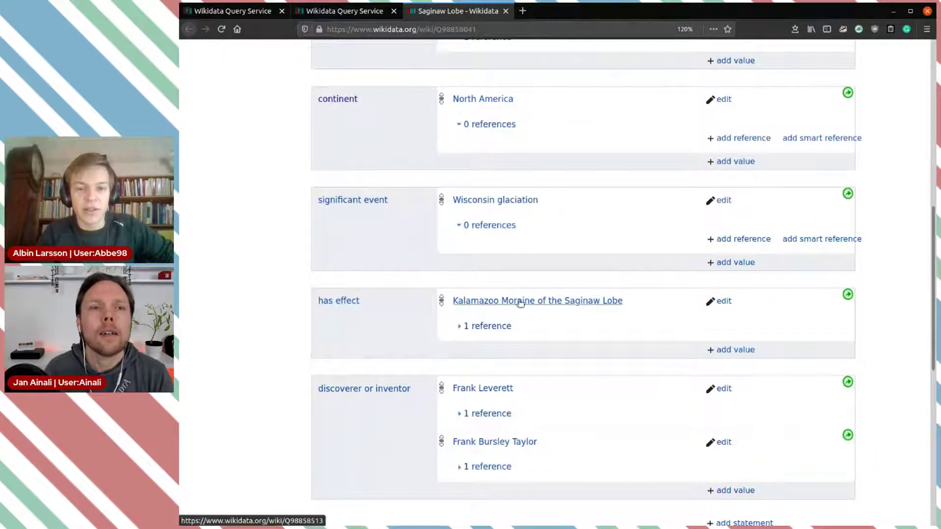
{"action": "left_click_drag", "start_coordinate": [626, 303], "coordinate": [452, 303]}
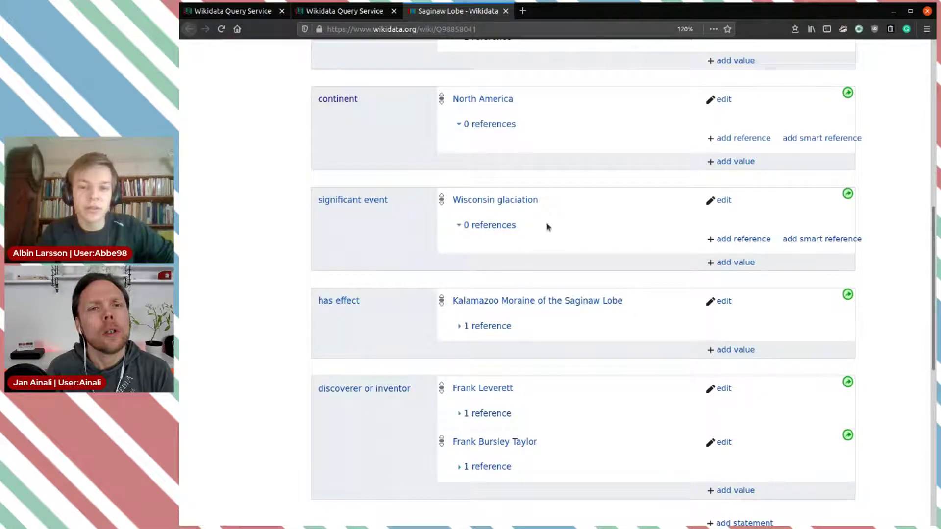
{"action": "scroll", "coordinate": [578, 227], "scroll_direction": "up", "scroll_amount": 2}
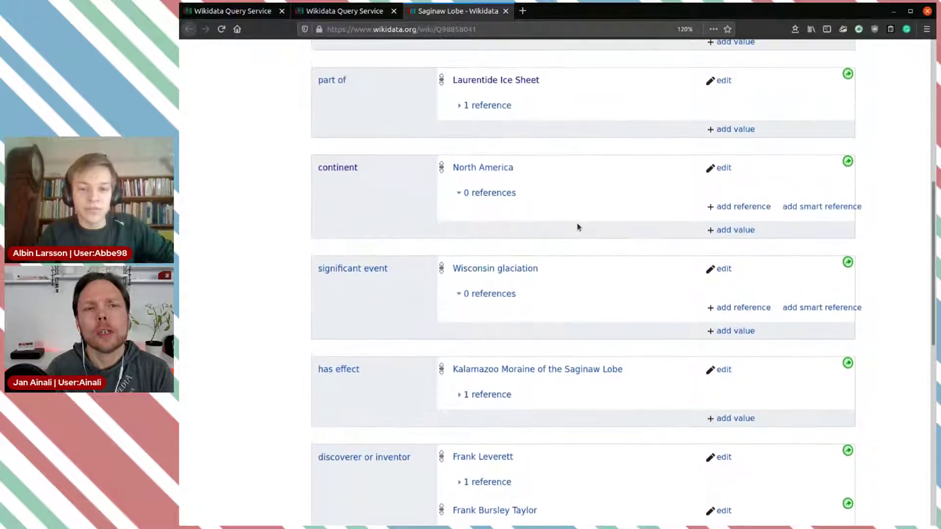
{"action": "scroll", "coordinate": [577, 227], "scroll_direction": "up", "scroll_amount": 3}
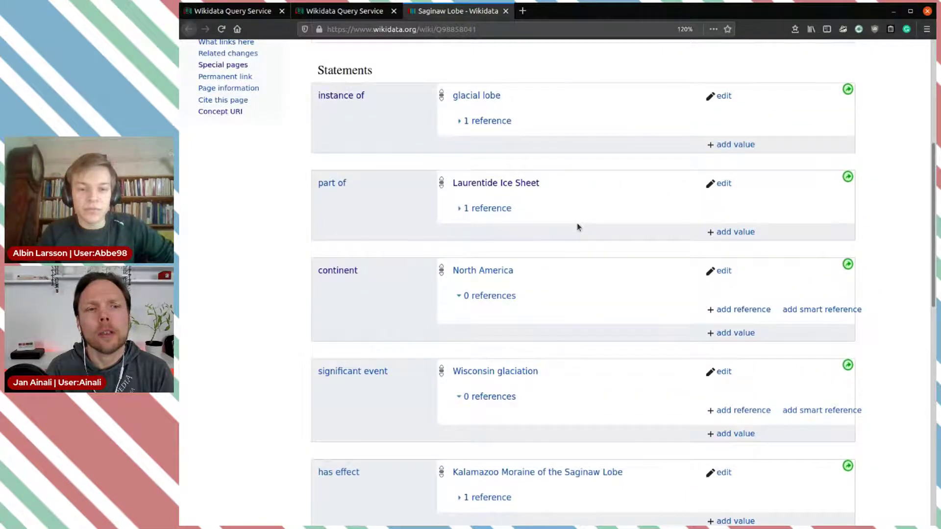
{"action": "scroll", "coordinate": [577, 227], "scroll_direction": "up", "scroll_amount": 1}
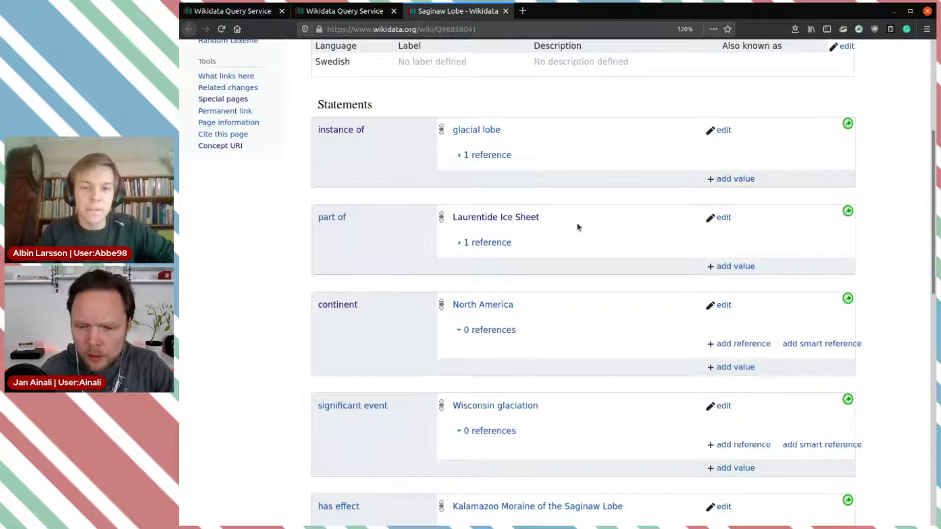
{"action": "scroll", "coordinate": [577, 227], "scroll_direction": "up", "scroll_amount": 6}
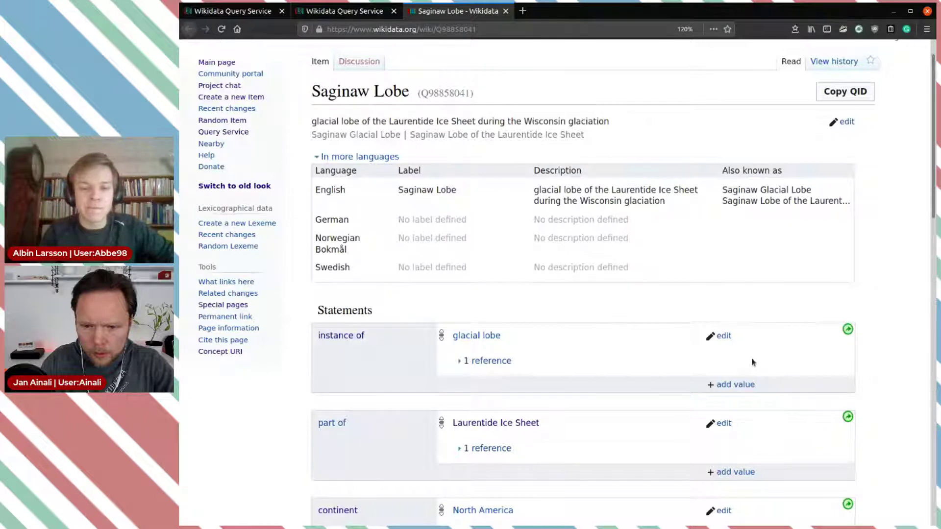
Check the reference of the "has effect" statement, inspect the linked Kalamazoo Moraine item's "has cause" statement, and close that item
{"action": "scroll", "coordinate": [753, 363], "scroll_direction": "down", "scroll_amount": 7}
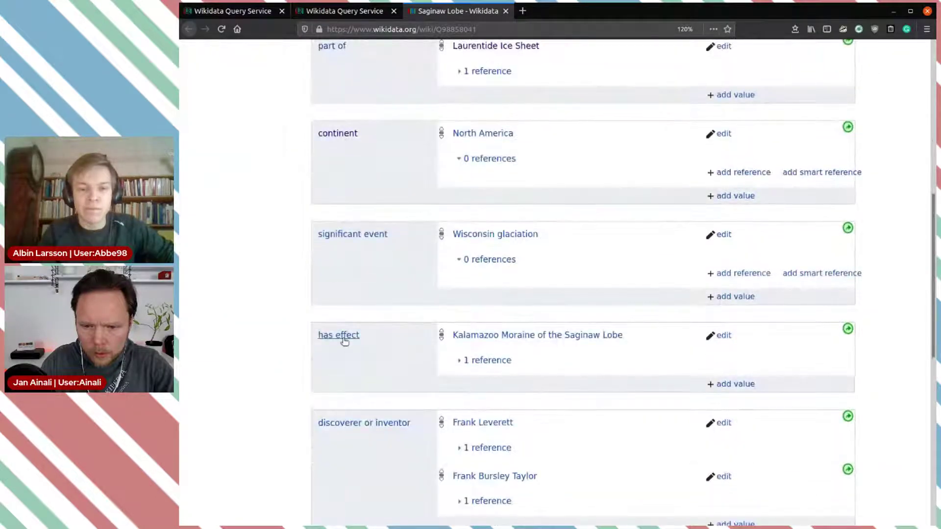
{"action": "left_click", "coordinate": [485, 361]}
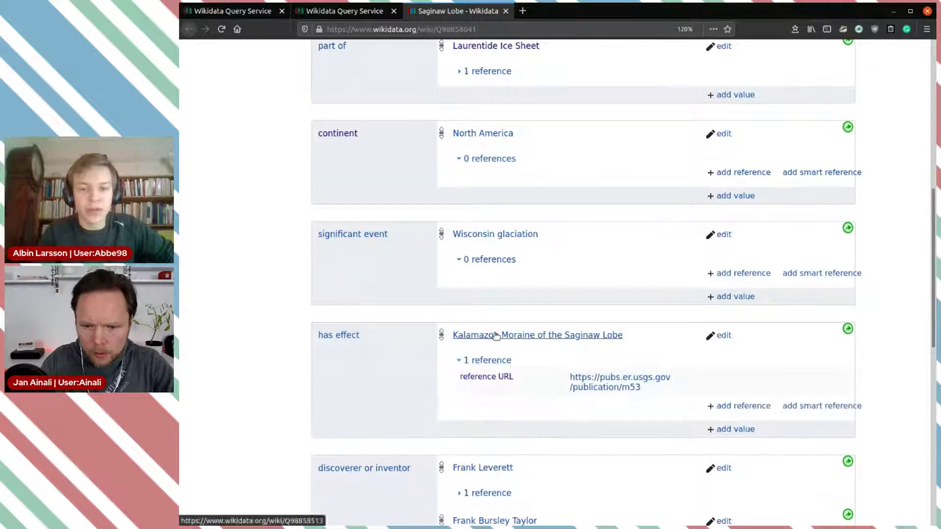
{"action": "middle_click", "coordinate": [511, 338]}
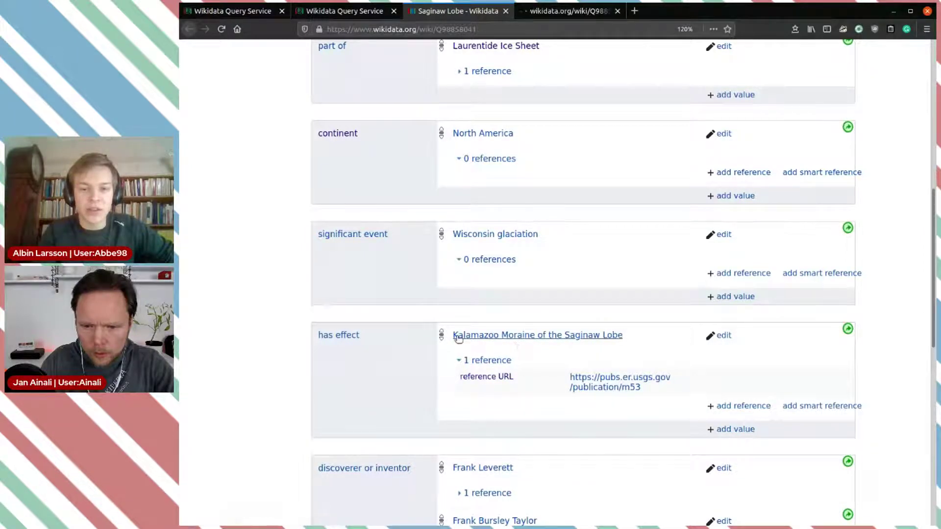
{"action": "left_click", "coordinate": [582, 18]}
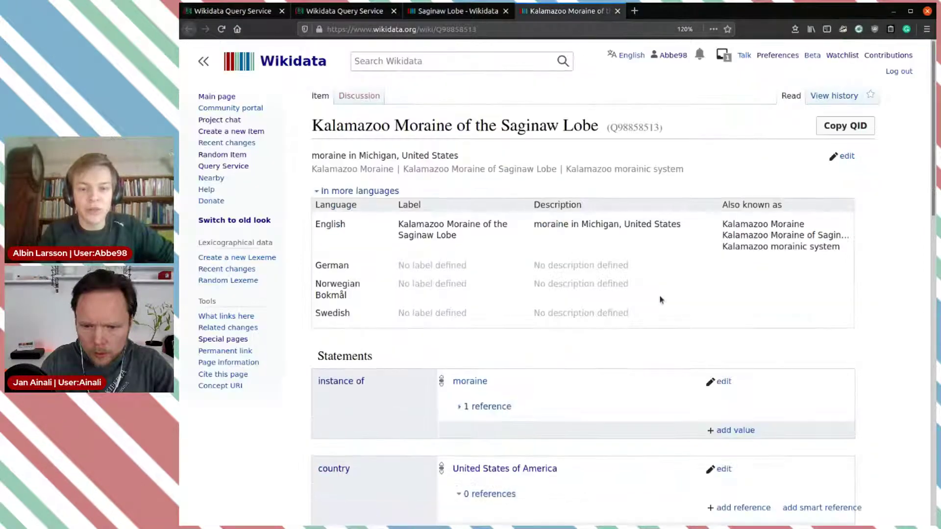
{"action": "scroll", "coordinate": [660, 300], "scroll_direction": "down", "scroll_amount": 7}
{"action": "scroll", "coordinate": [659, 300], "scroll_direction": "down", "scroll_amount": 2}
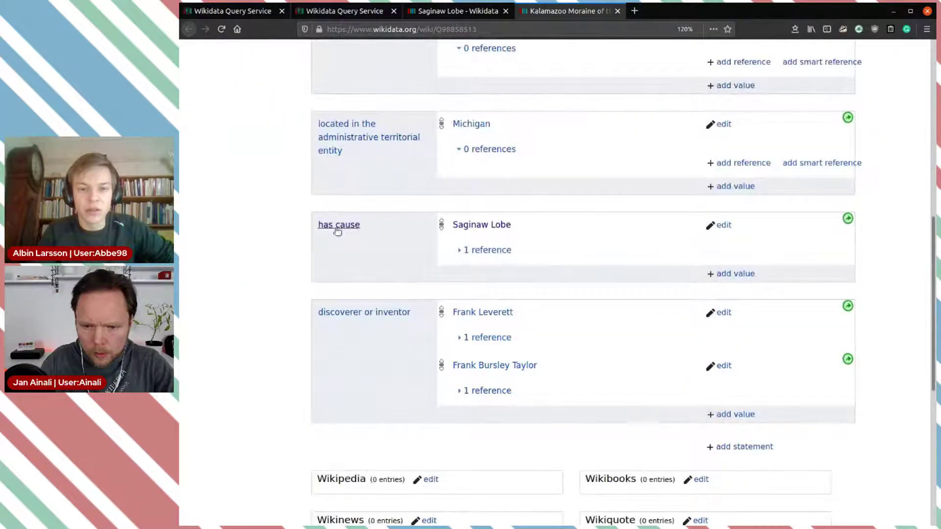
{"action": "left_click_drag", "start_coordinate": [314, 226], "coordinate": [308, 226]}
{"action": "left_click", "coordinate": [348, 250]}
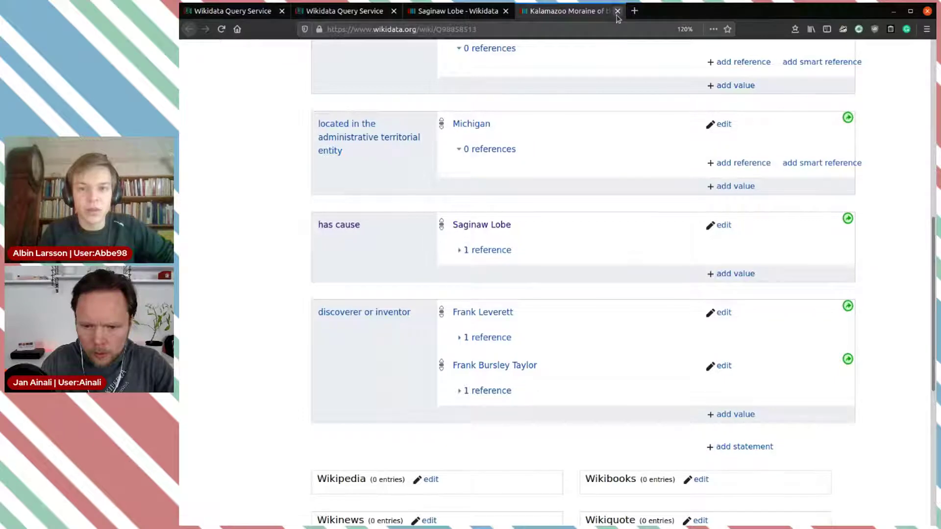
{"action": "left_click", "coordinate": [617, 11]}
Look over the Saginaw Lobe statements once more, close the item and return to the property-count results
{"action": "scroll", "coordinate": [541, 198], "scroll_direction": "down", "scroll_amount": 5}
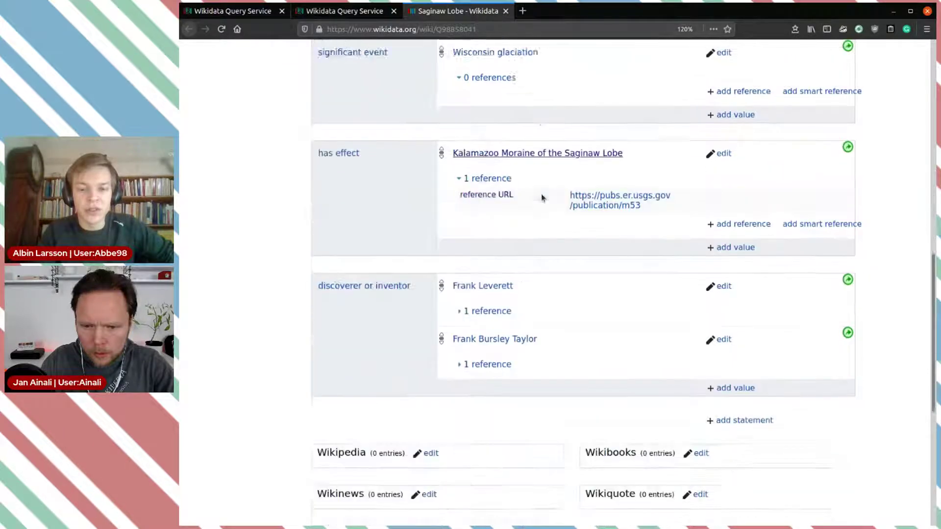
{"action": "scroll", "coordinate": [541, 197], "scroll_direction": "up", "scroll_amount": 4}
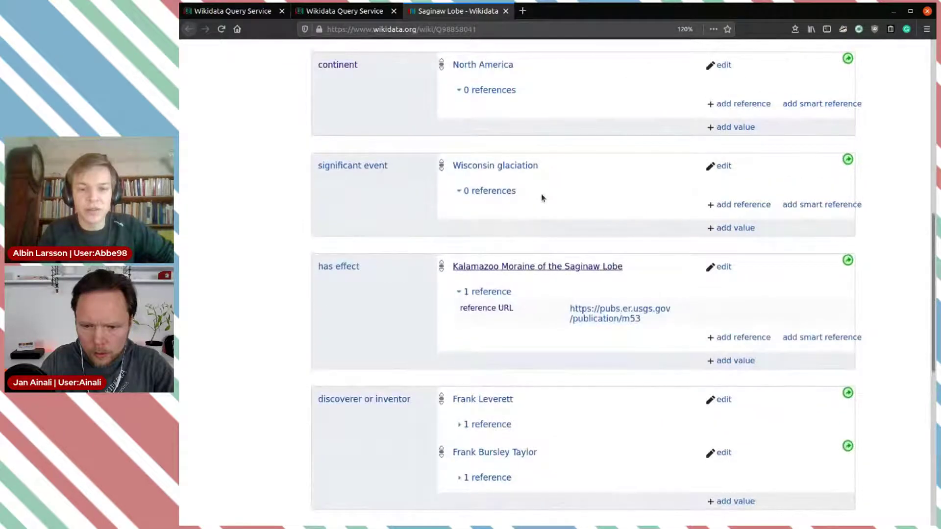
{"action": "scroll", "coordinate": [541, 198], "scroll_direction": "up", "scroll_amount": 6}
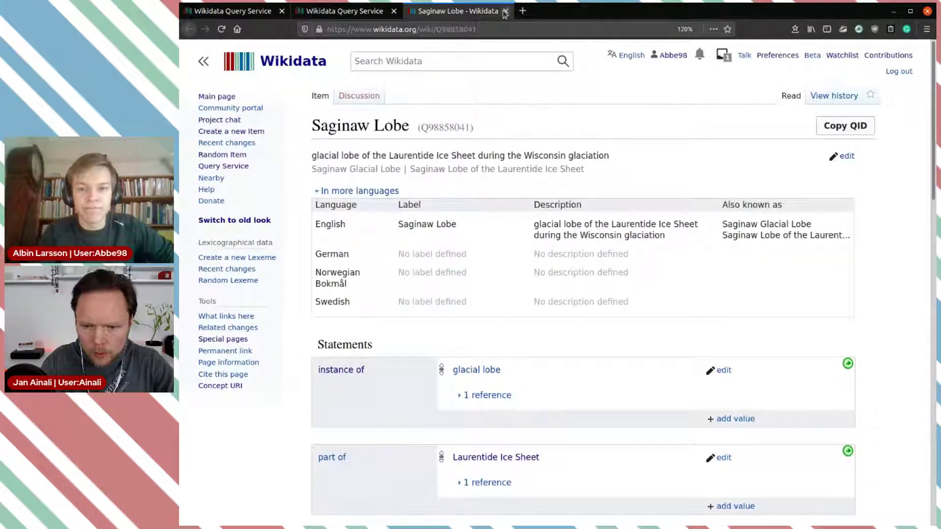
{"action": "left_click", "coordinate": [505, 10]}
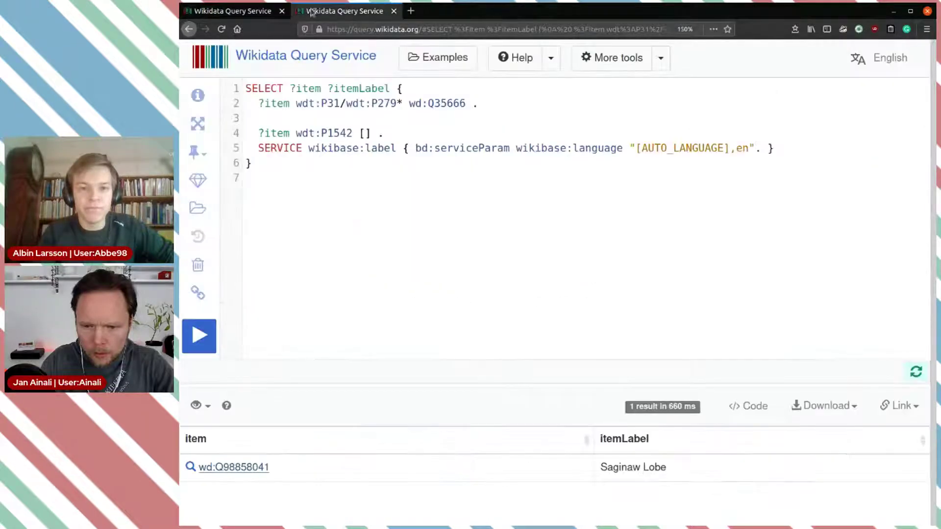
{"action": "left_click", "coordinate": [252, 11]}
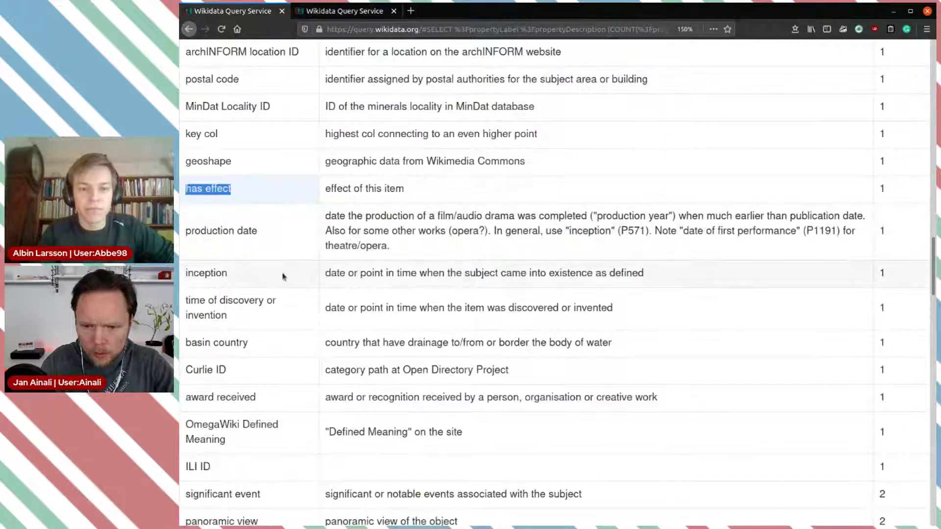
Replace the property in the glacier item query with "production date" (P2754) and run the query
{"action": "left_click", "coordinate": [277, 225]}
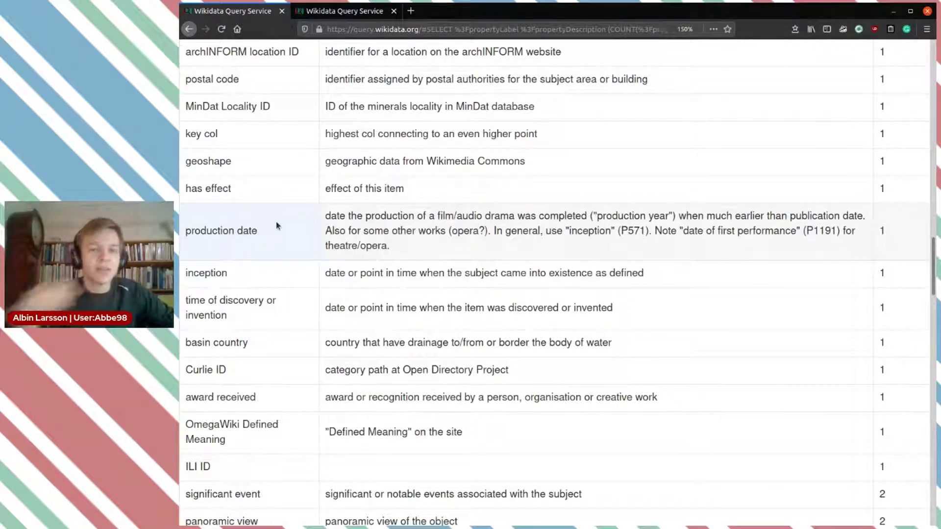
{"action": "left_click_drag", "start_coordinate": [269, 232], "coordinate": [186, 231]}
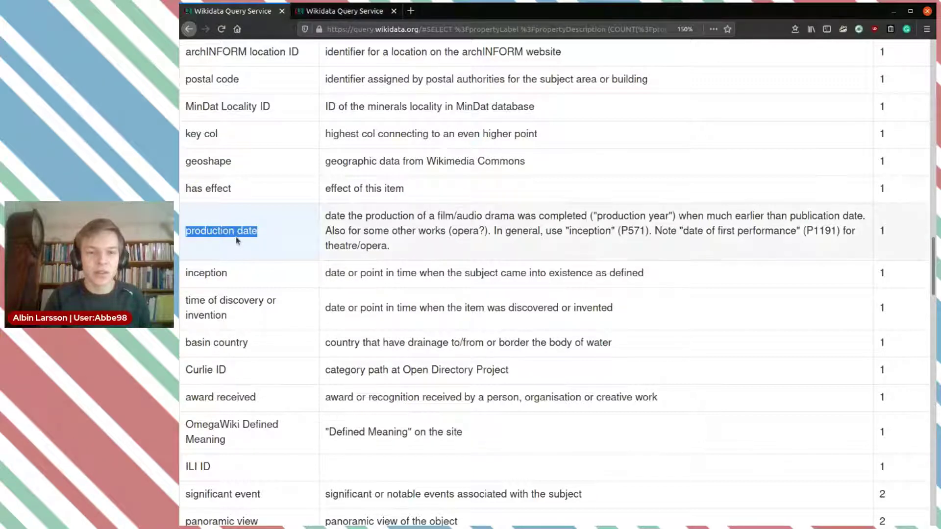
{"action": "left_click", "coordinate": [340, 11]}
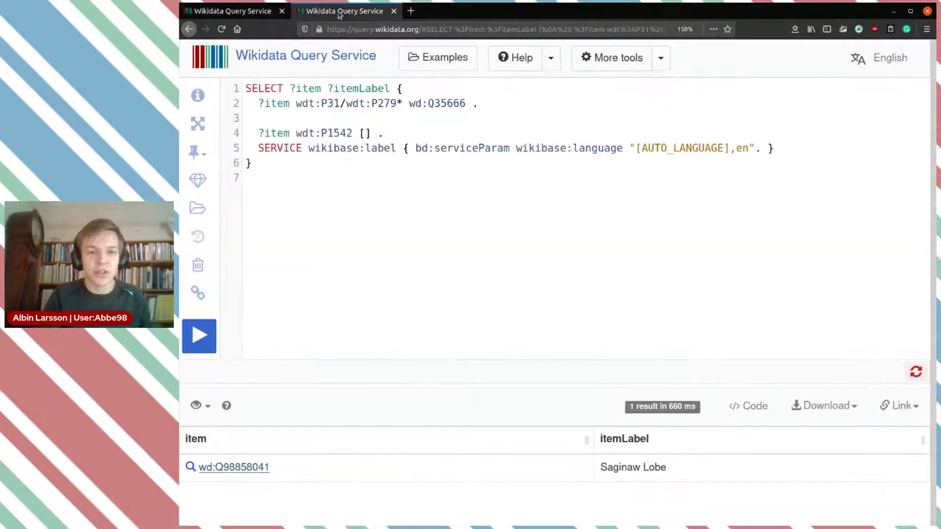
{"action": "mouse_move", "coordinate": [341, 130]}
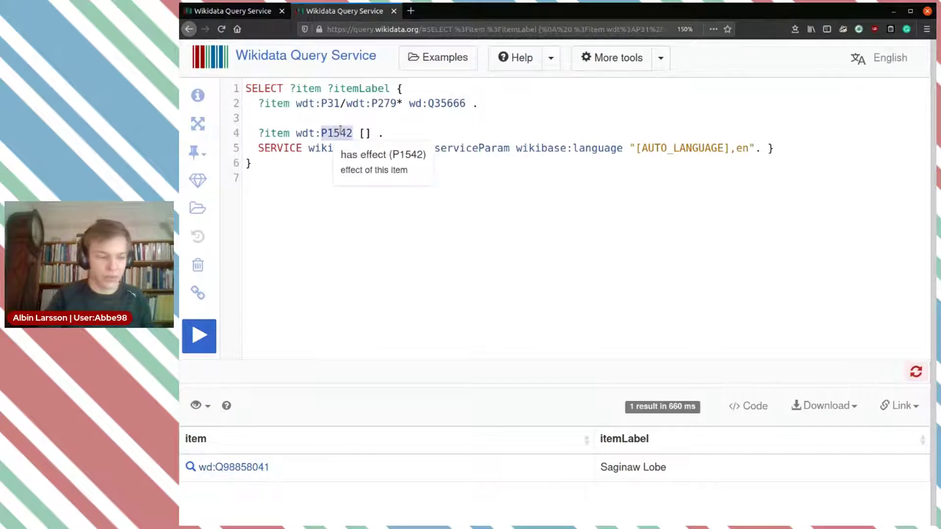
{"action": "key", "text": "BackSpace"}
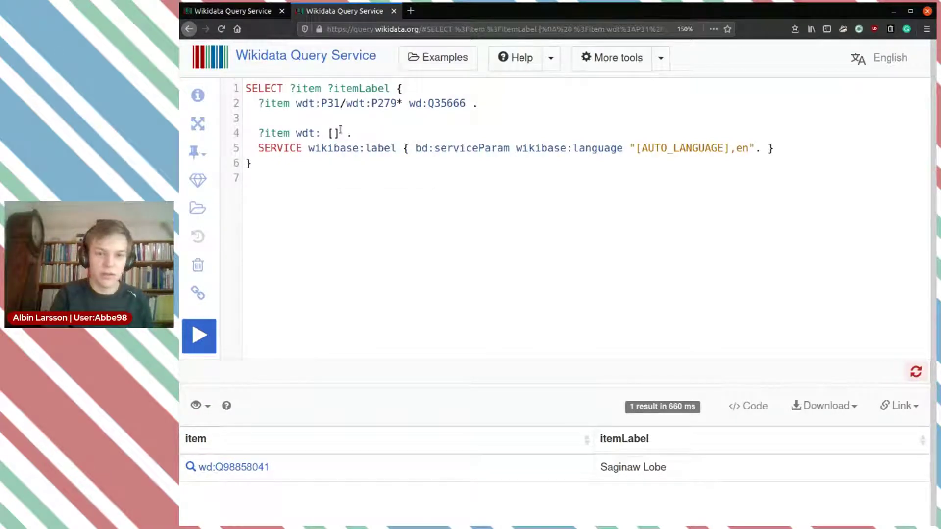
{"action": "key", "text": "ctrl+space"}
{"action": "type", "text": "production date"}
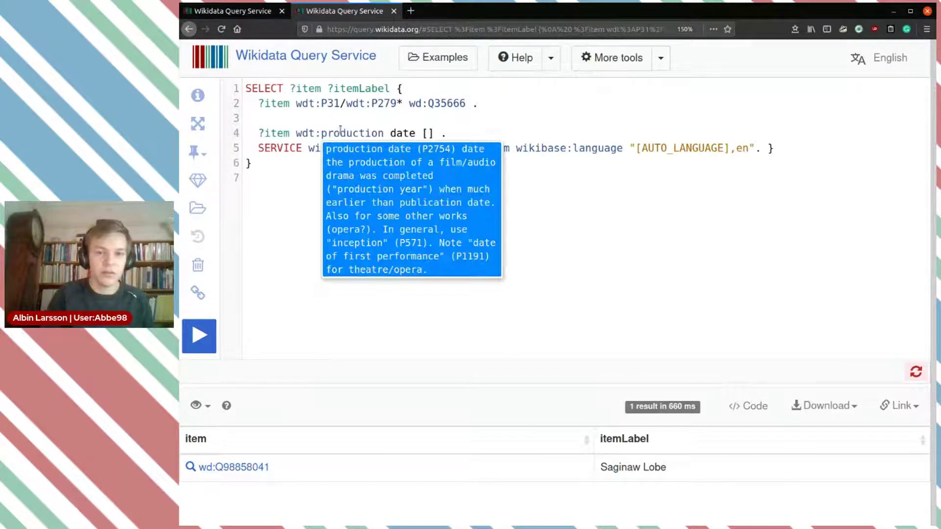
{"action": "key", "text": "Return"}
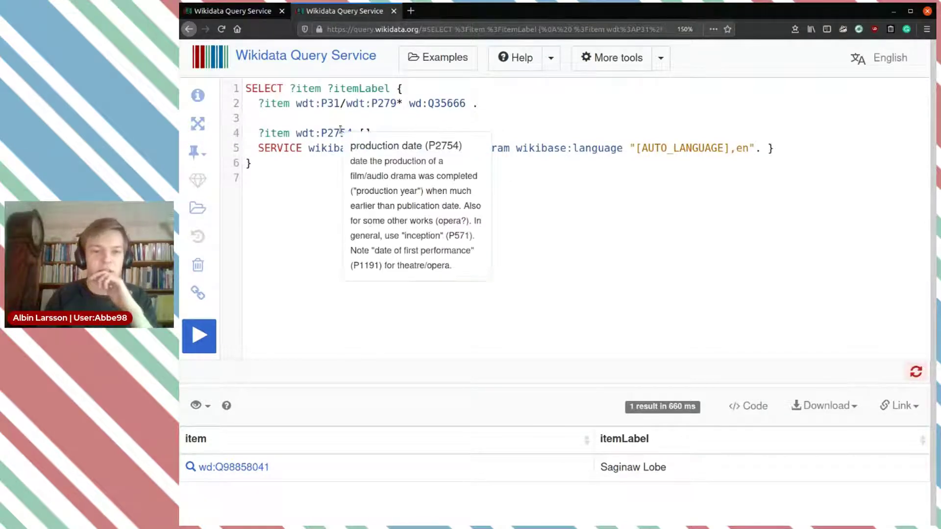
{"action": "left_click", "coordinate": [199, 336]}
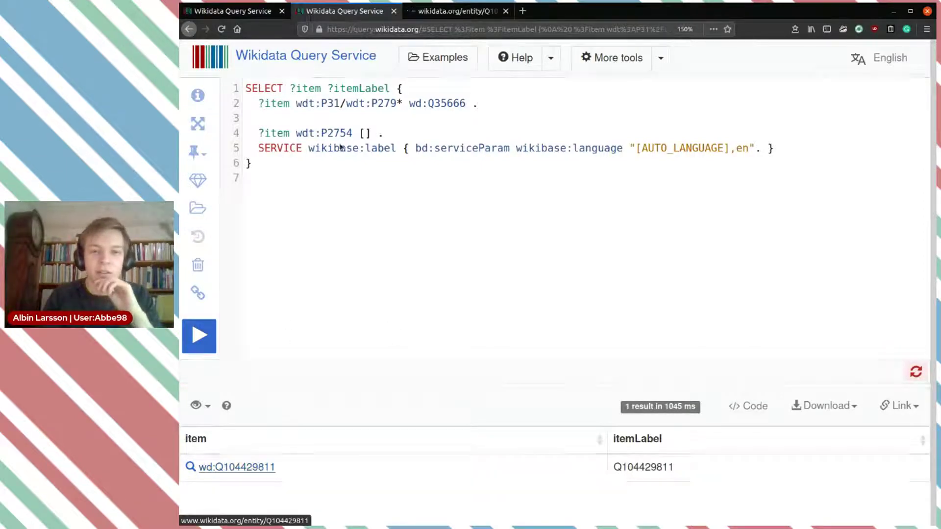
Open item Q104429811 and review its statements, including the map location and the issue flagged on the production date
{"action": "left_click", "coordinate": [455, 12]}
{"action": "scroll", "coordinate": [569, 391], "scroll_direction": "down", "scroll_amount": 5}
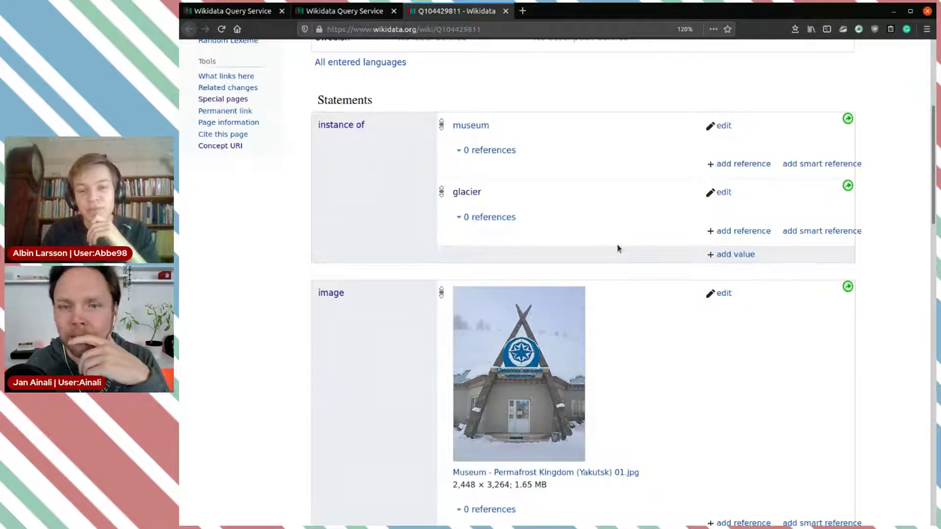
{"action": "scroll", "coordinate": [618, 248], "scroll_direction": "down", "scroll_amount": 7}
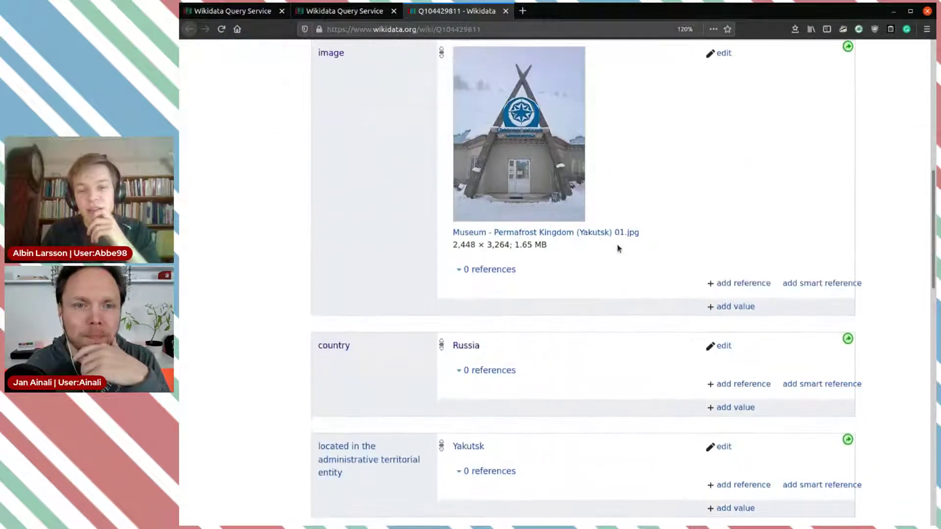
{"action": "scroll", "coordinate": [617, 247], "scroll_direction": "down", "scroll_amount": 5}
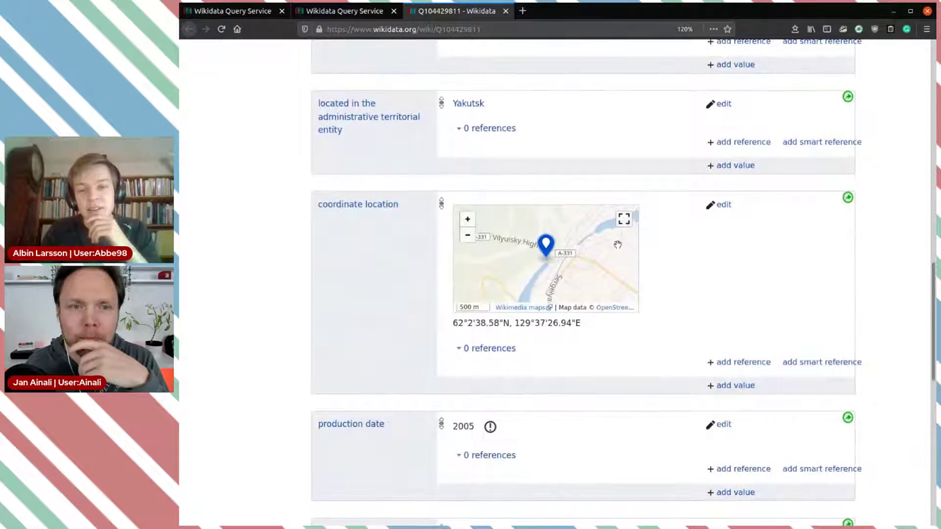
{"action": "left_click", "coordinate": [464, 224]}
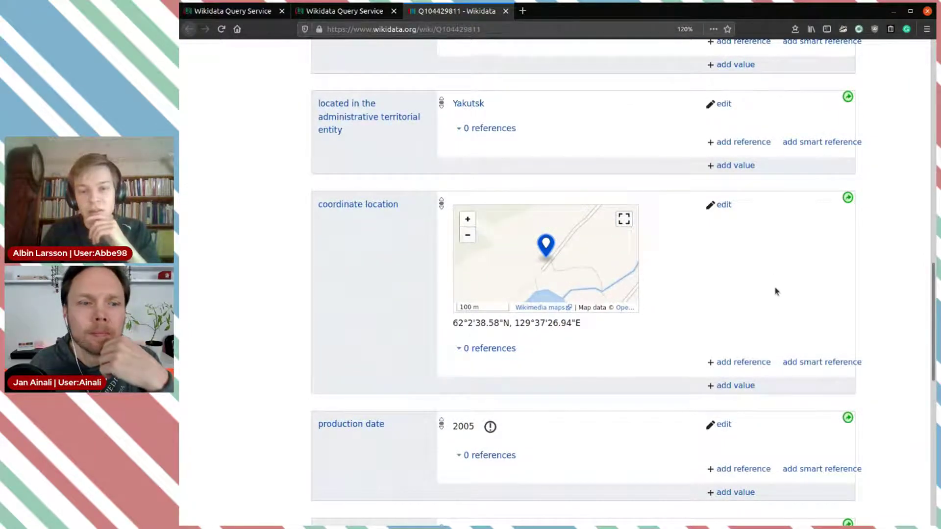
{"action": "scroll", "coordinate": [775, 299], "scroll_direction": "down", "scroll_amount": 5}
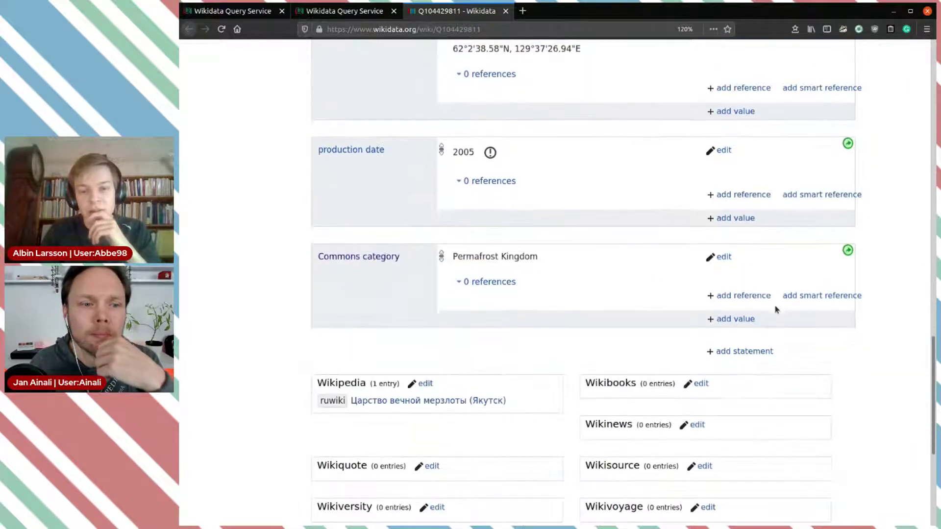
{"action": "left_click", "coordinate": [490, 152]}
{"action": "left_click", "coordinate": [607, 151]}
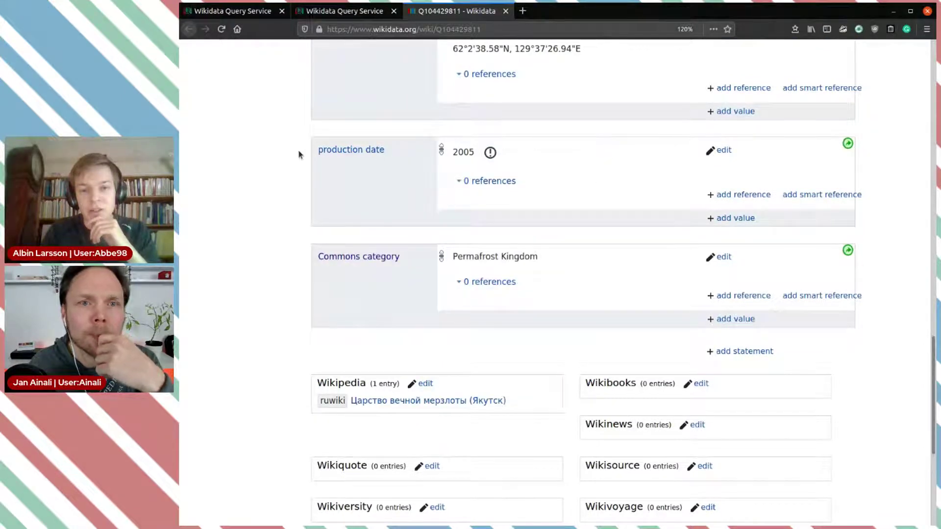
Recheck the item's statements, look at the Commons category property page, close it and check the Commons category value
{"action": "scroll", "coordinate": [587, 376], "scroll_direction": "up", "scroll_amount": 15}
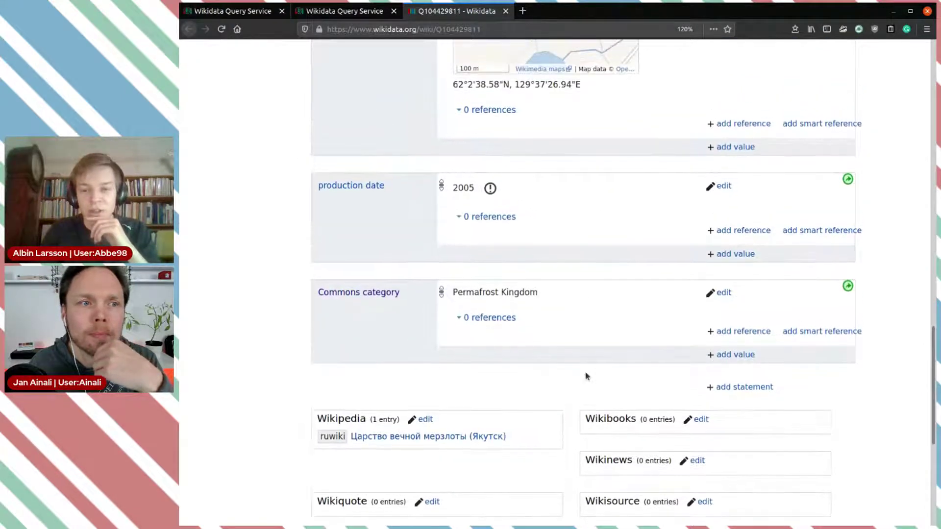
{"action": "scroll", "coordinate": [586, 375], "scroll_direction": "up", "scroll_amount": 4}
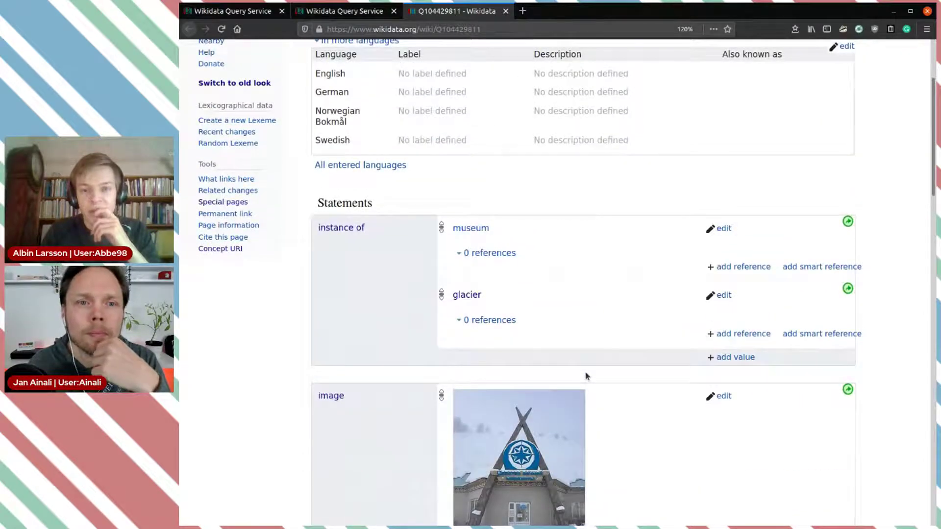
{"action": "scroll", "coordinate": [586, 376], "scroll_direction": "down", "scroll_amount": 10}
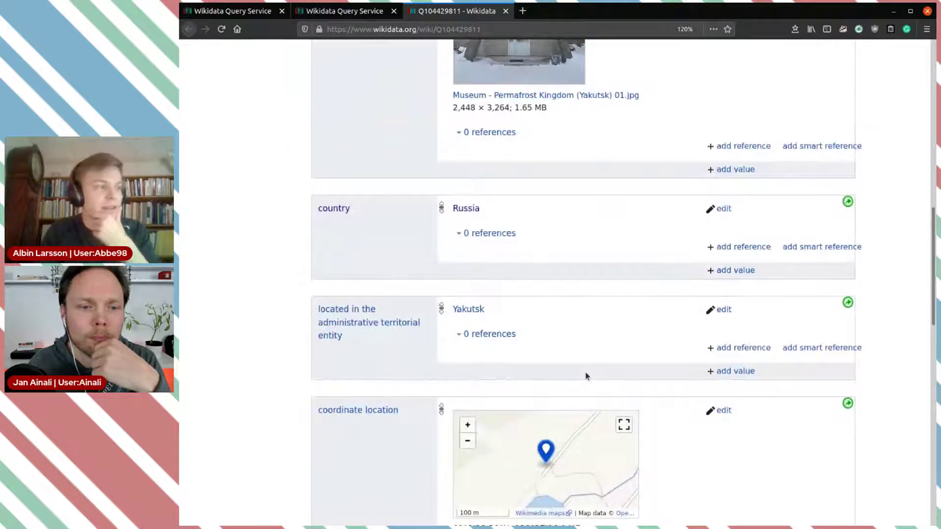
{"action": "scroll", "coordinate": [587, 376], "scroll_direction": "down", "scroll_amount": 8}
{"action": "scroll", "coordinate": [587, 376], "scroll_direction": "down", "scroll_amount": 3}
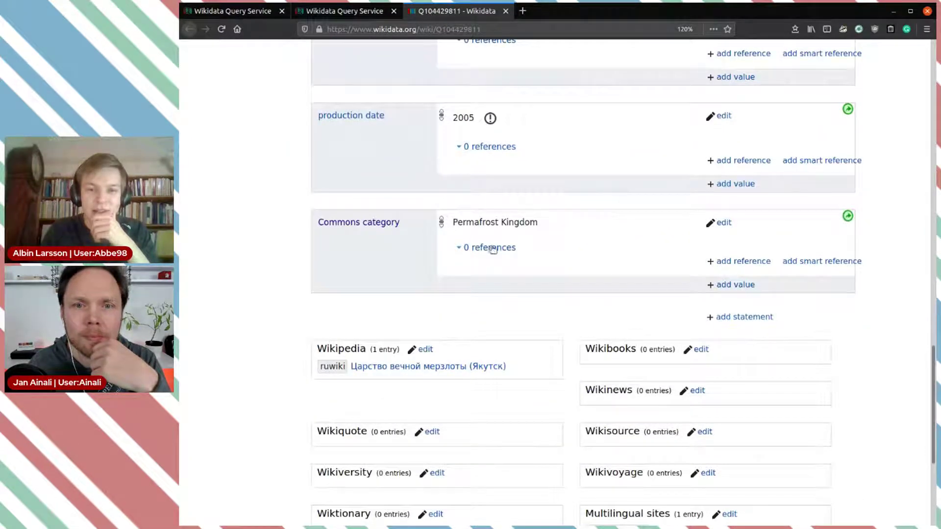
{"action": "middle_click", "coordinate": [409, 232]}
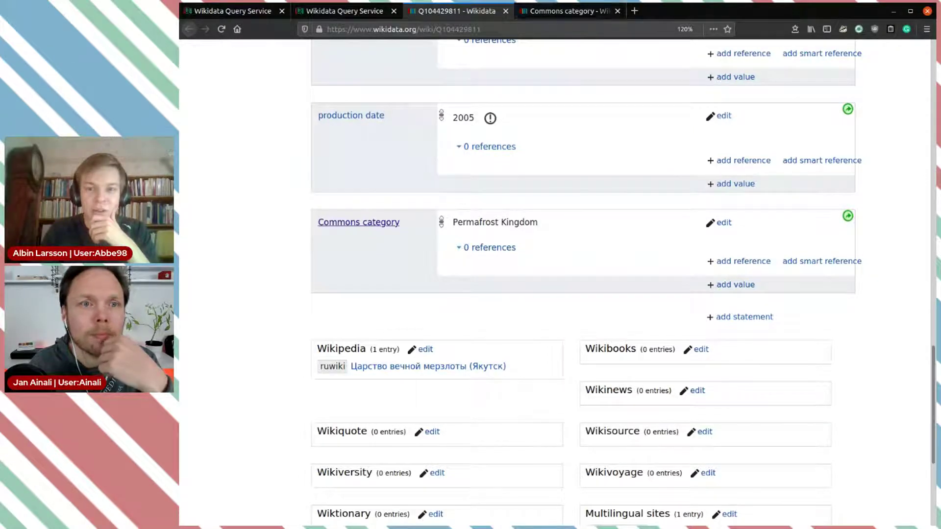
{"action": "left_click", "coordinate": [550, 10]}
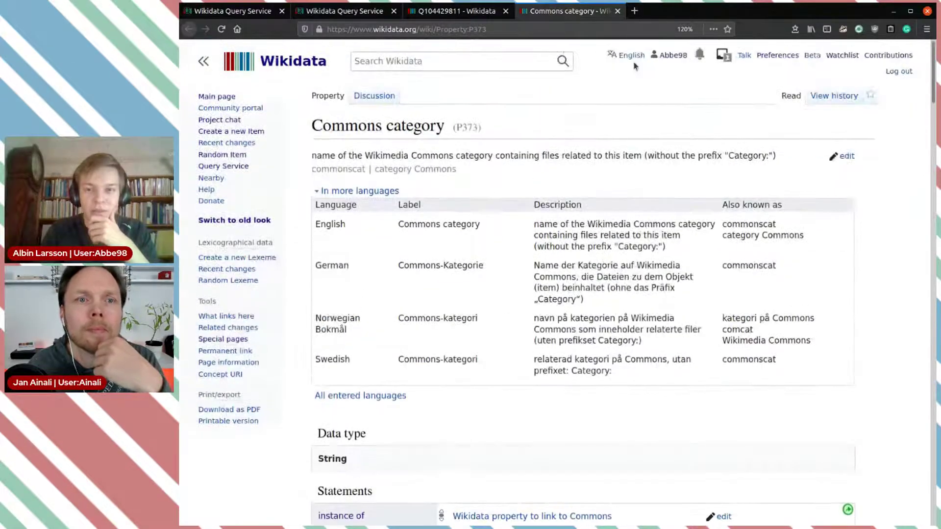
{"action": "left_click", "coordinate": [617, 11]}
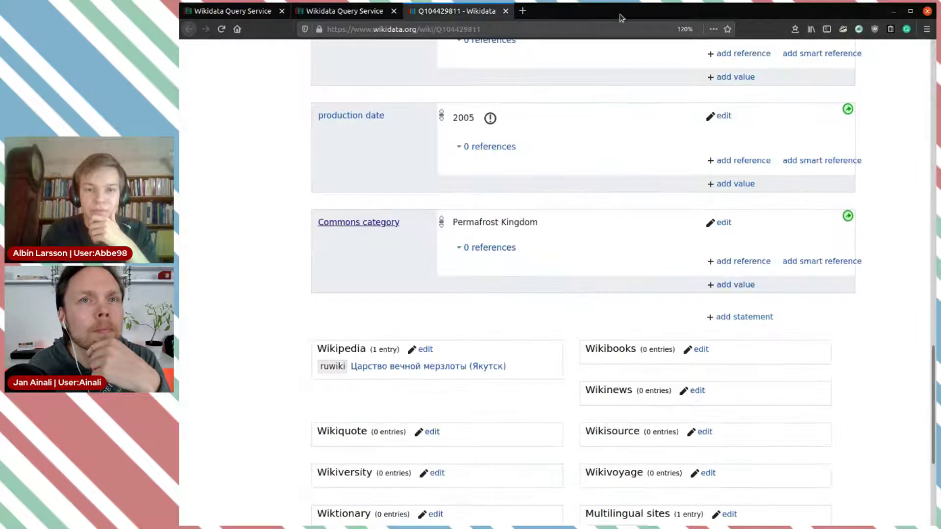
{"action": "left_click_drag", "start_coordinate": [539, 224], "coordinate": [486, 223]}
{"action": "left_click", "coordinate": [514, 324]}
Open the item's linked Commons category Permafrost Kingdom and view photo "Museum - Permafrost Kingdom (Yakutsk) 11.jpg" with its description
{"action": "scroll", "coordinate": [514, 324], "scroll_direction": "down", "scroll_amount": 5}
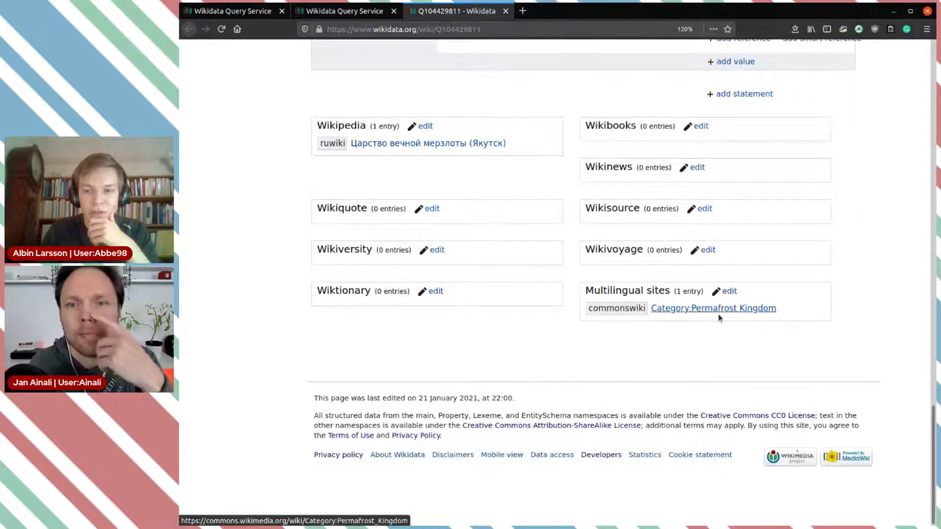
{"action": "middle_click", "coordinate": [720, 318]}
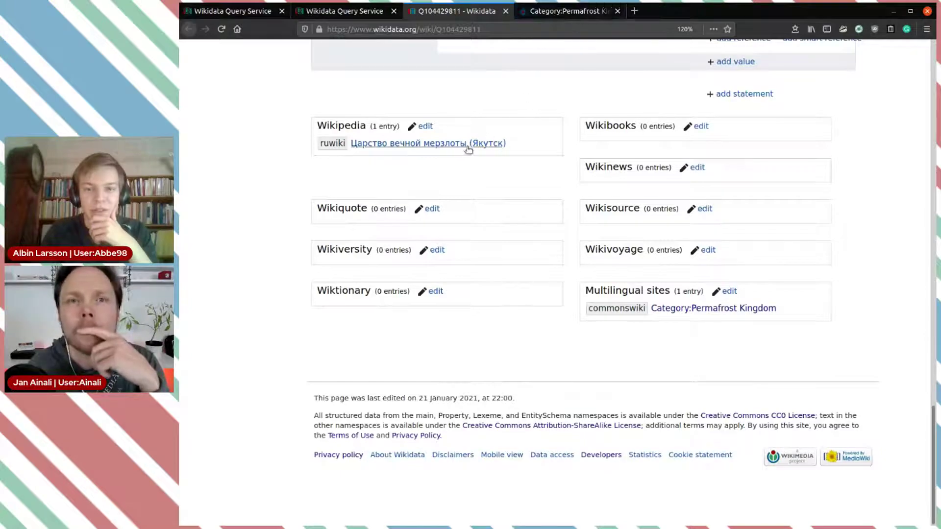
{"action": "left_click", "coordinate": [576, 11]}
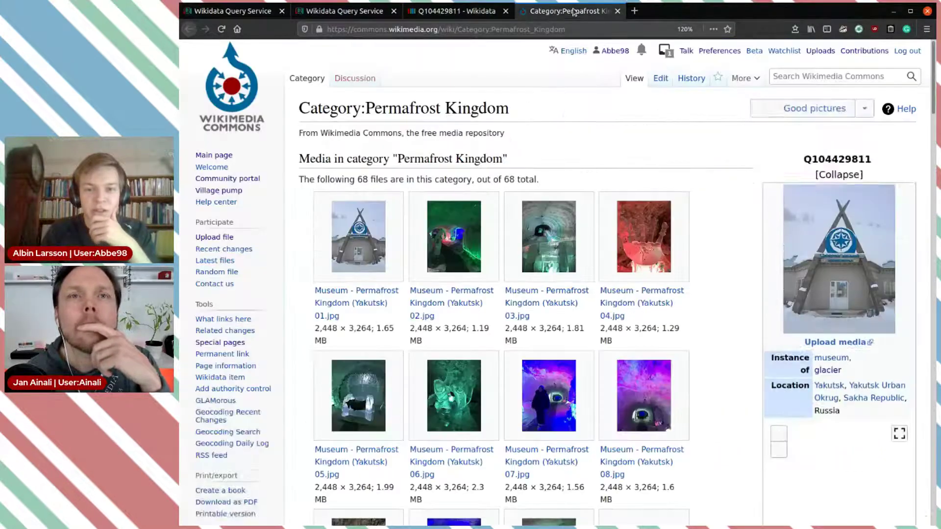
{"action": "scroll", "coordinate": [494, 304], "scroll_direction": "down", "scroll_amount": 5}
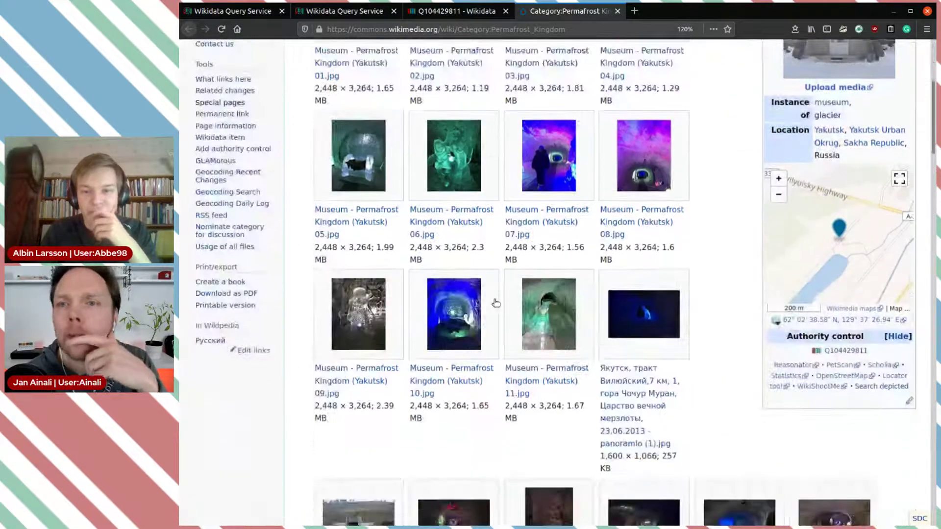
{"action": "mouse_move", "coordinate": [496, 303]}
{"action": "scroll", "coordinate": [496, 302], "scroll_direction": "down", "scroll_amount": 2}
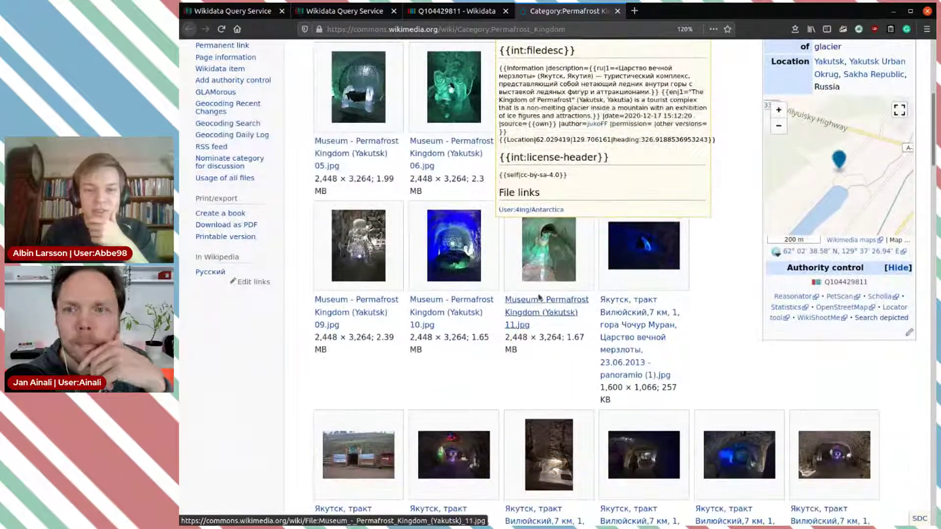
{"action": "left_click", "coordinate": [543, 263]}
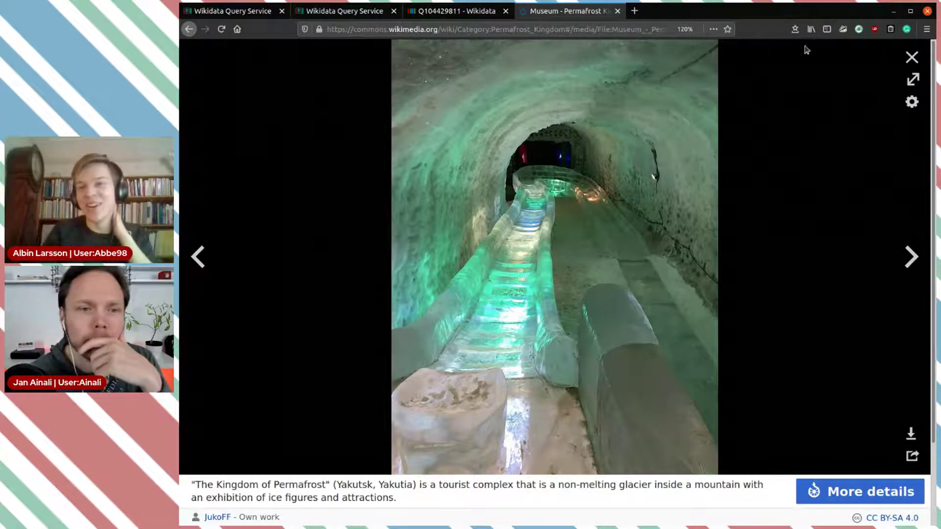
{"action": "left_click", "coordinate": [912, 58]}
Browse more photos in the Permafrost Kingdom category, close the viewer and return to the item's "instance of" statements
{"action": "scroll", "coordinate": [536, 289], "scroll_direction": "down", "scroll_amount": 5}
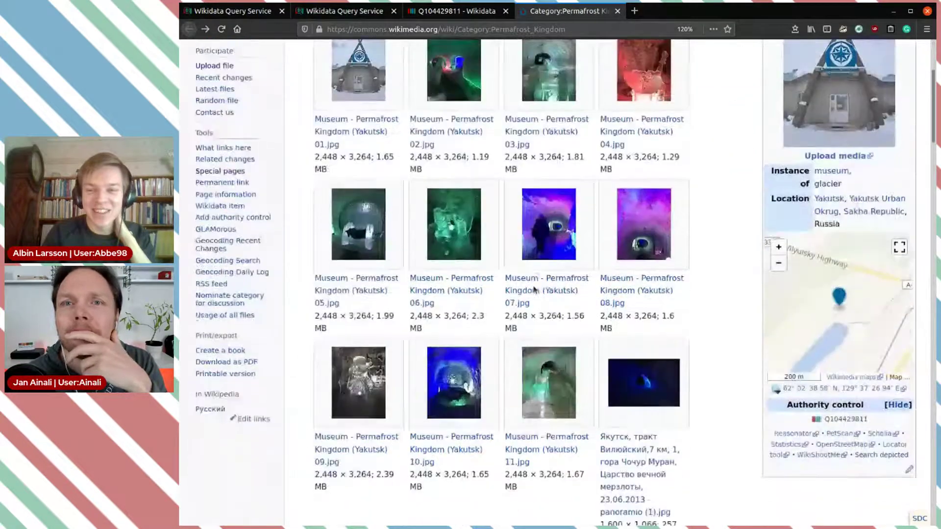
{"action": "left_click", "coordinate": [372, 382]}
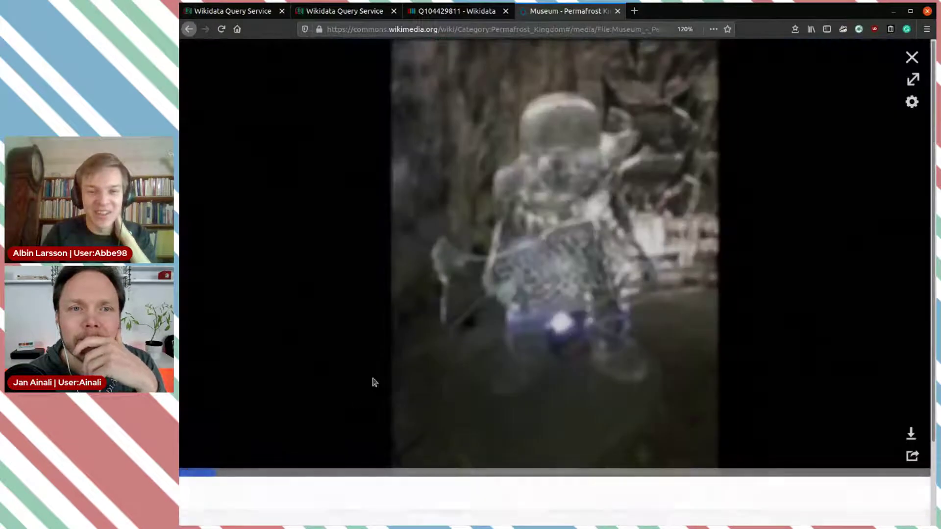
{"action": "left_click", "coordinate": [921, 251]}
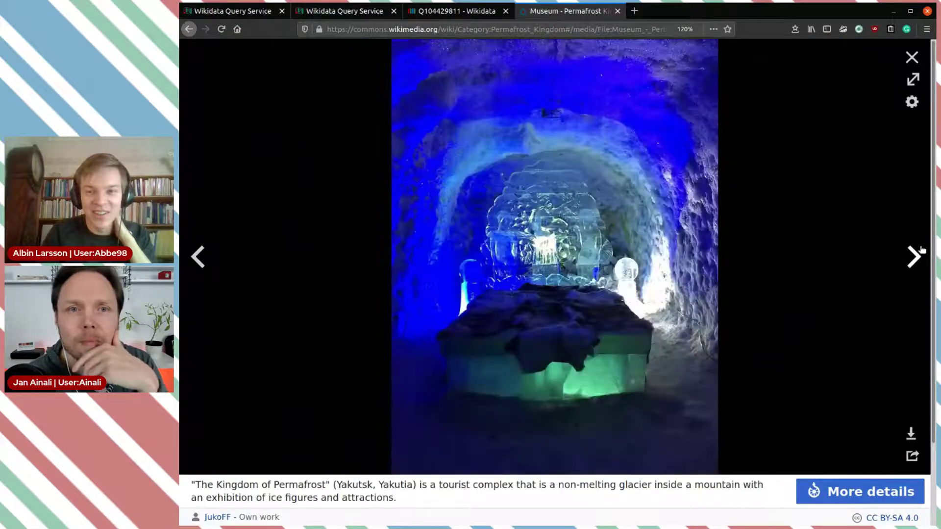
{"action": "left_click", "coordinate": [911, 256]}
{"action": "left_click", "coordinate": [911, 256]}
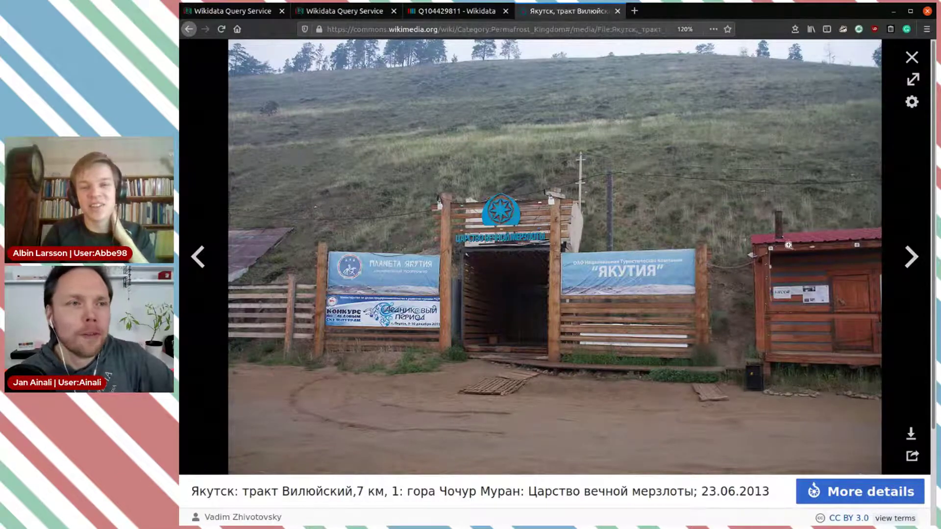
{"action": "left_click", "coordinate": [912, 256]}
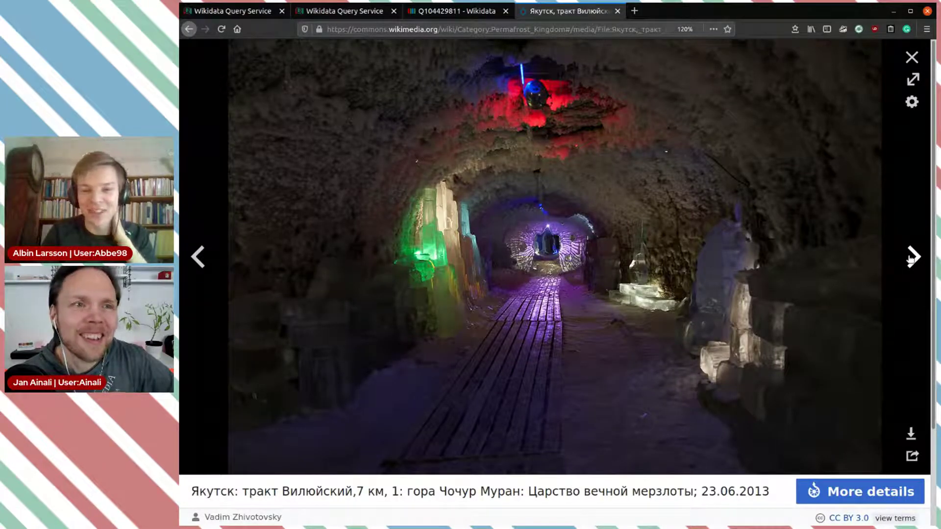
{"action": "left_click", "coordinate": [911, 259]}
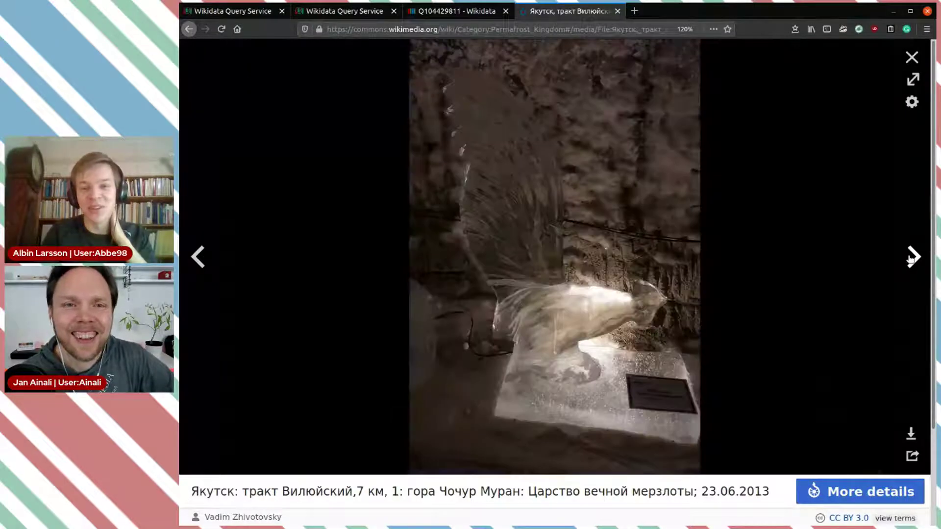
{"action": "left_click", "coordinate": [911, 58]}
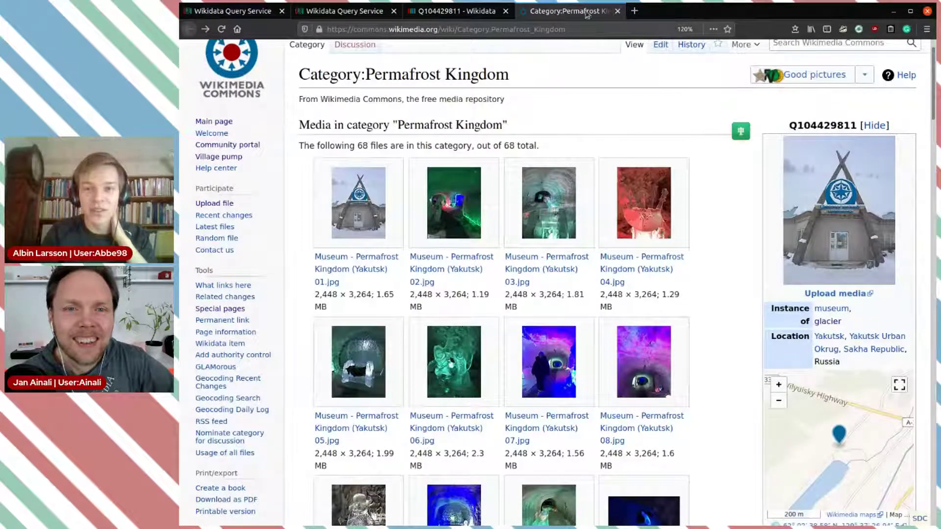
{"action": "left_click", "coordinate": [449, 11]}
{"action": "scroll", "coordinate": [527, 193], "scroll_direction": "up", "scroll_amount": 15}
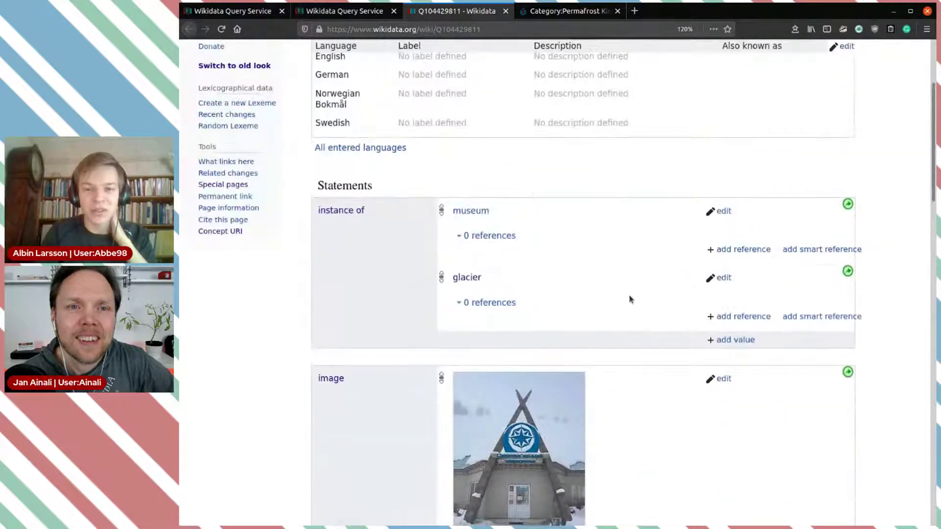
Remove the glacier value from the item's "instance of" statements, check the remaining statements and bookmark the item page
{"action": "left_click", "coordinate": [721, 278]}
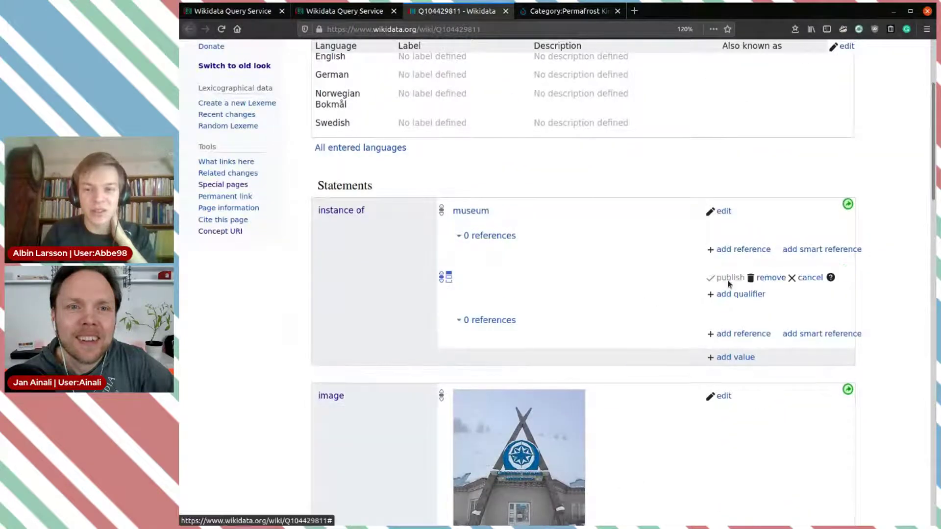
{"action": "left_click", "coordinate": [772, 278]}
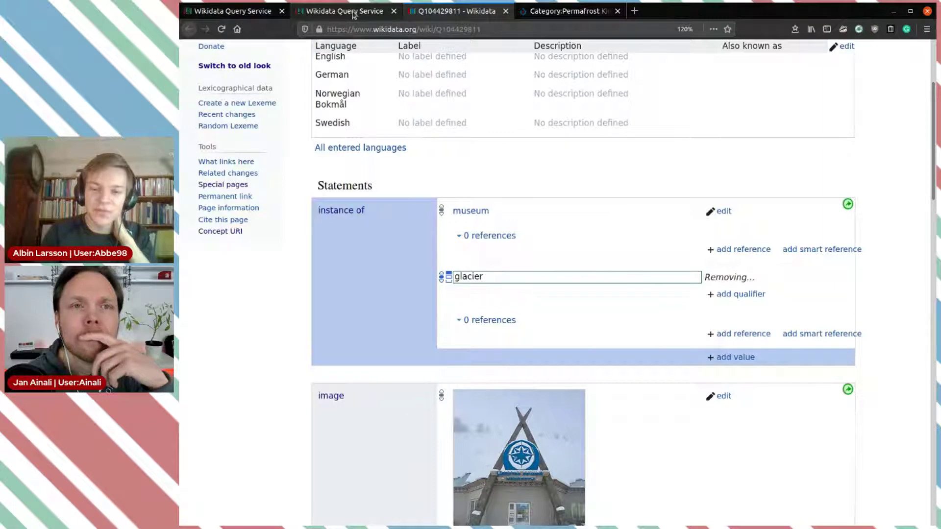
{"action": "scroll", "coordinate": [661, 316], "scroll_direction": "up", "scroll_amount": 1}
{"action": "scroll", "coordinate": [661, 317], "scroll_direction": "down", "scroll_amount": 2}
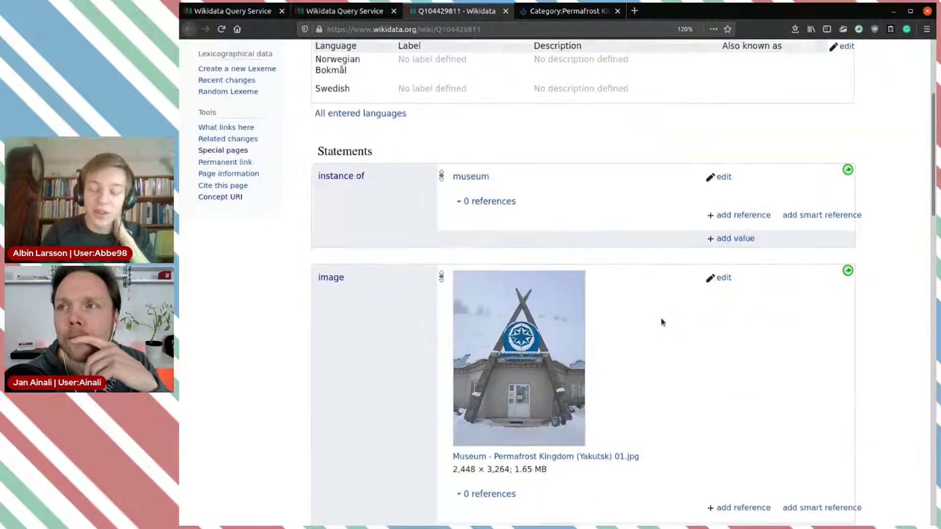
{"action": "scroll", "coordinate": [683, 363], "scroll_direction": "up", "scroll_amount": 4}
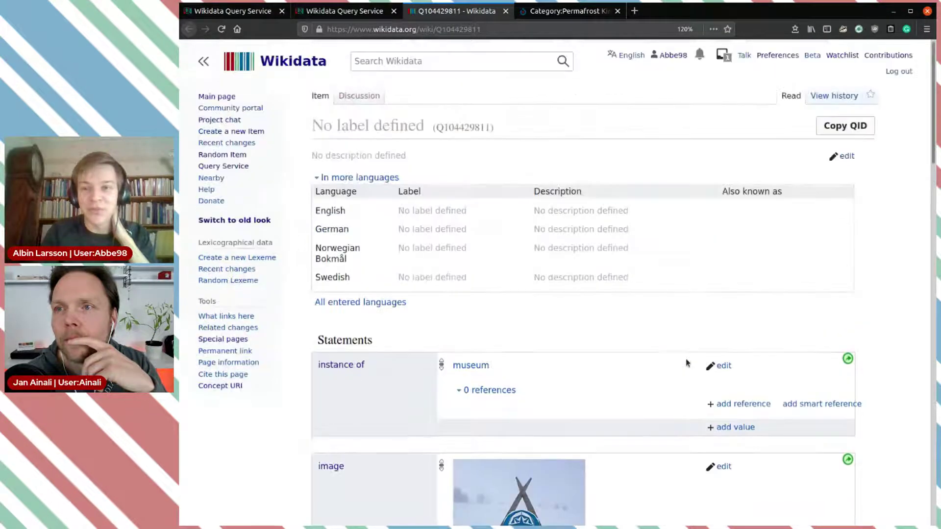
{"action": "left_click", "coordinate": [727, 29]}
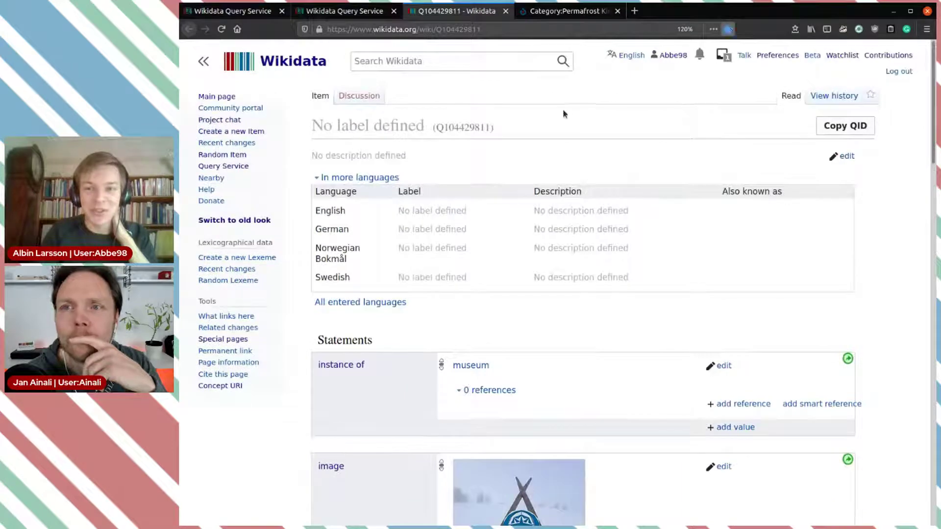
Return to the property-count query results and examine the rarely used properties "award received" and "time of discovery or invention"
{"action": "left_click", "coordinate": [263, 11]}
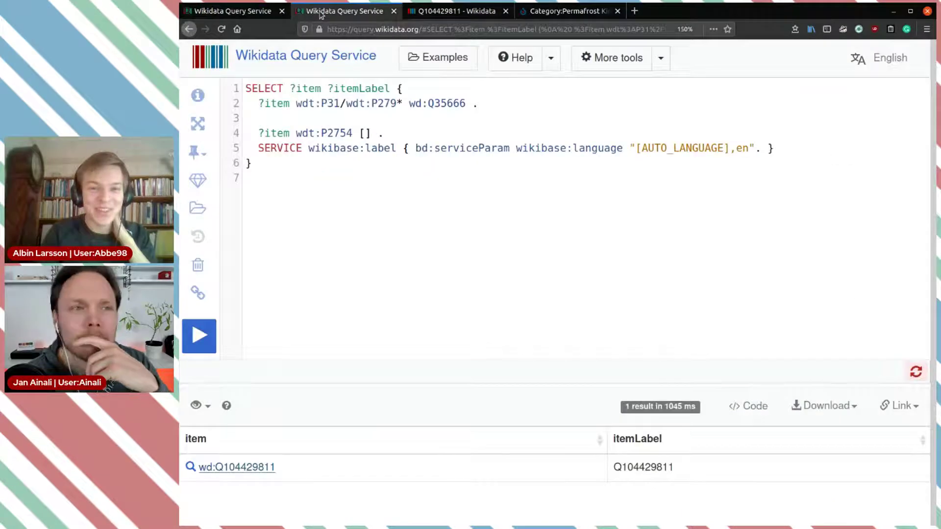
{"action": "key", "text": "ctrl+Tab"}
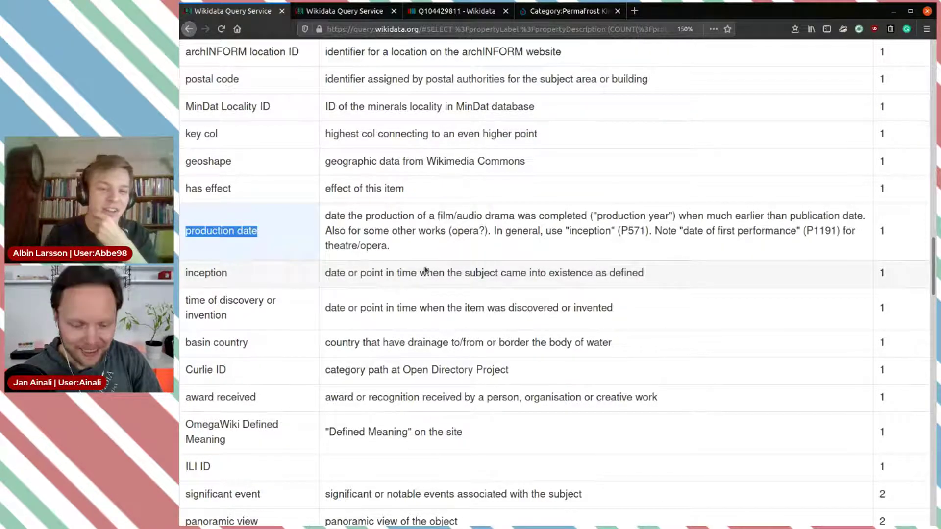
{"action": "scroll", "coordinate": [442, 300], "scroll_direction": "down", "scroll_amount": 3}
{"action": "left_click_drag", "start_coordinate": [257, 225], "coordinate": [187, 225]}
{"action": "left_click", "coordinate": [239, 226]}
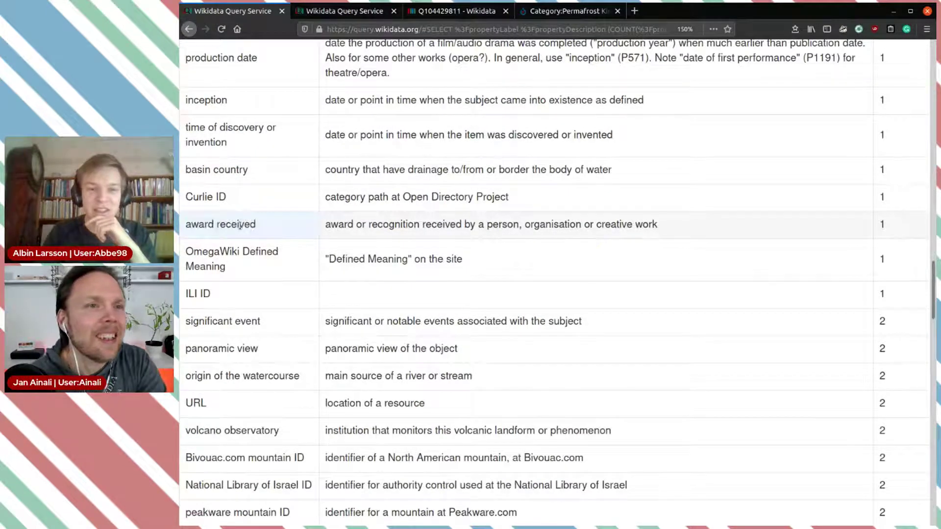
{"action": "scroll", "coordinate": [300, 228], "scroll_direction": "up", "scroll_amount": 2}
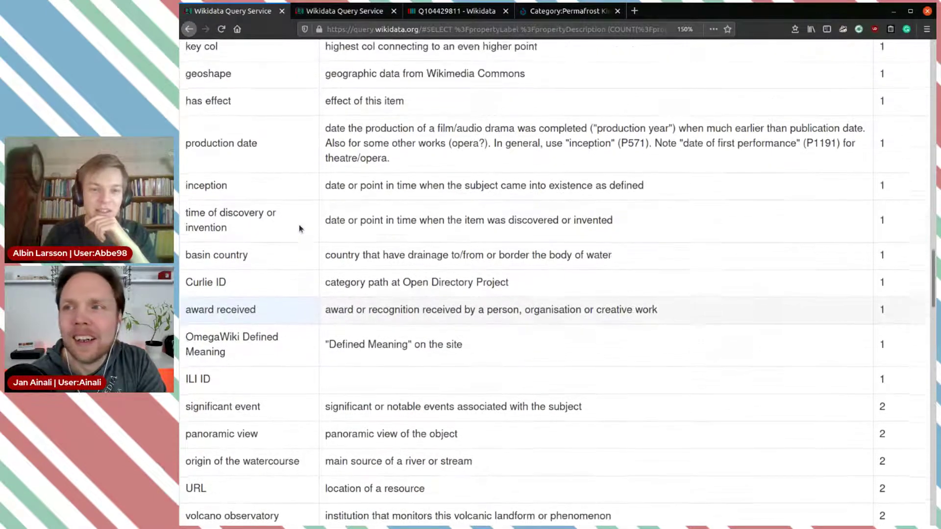
{"action": "left_click_drag", "start_coordinate": [208, 216], "coordinate": [278, 218]}
{"action": "left_click", "coordinate": [296, 238]}
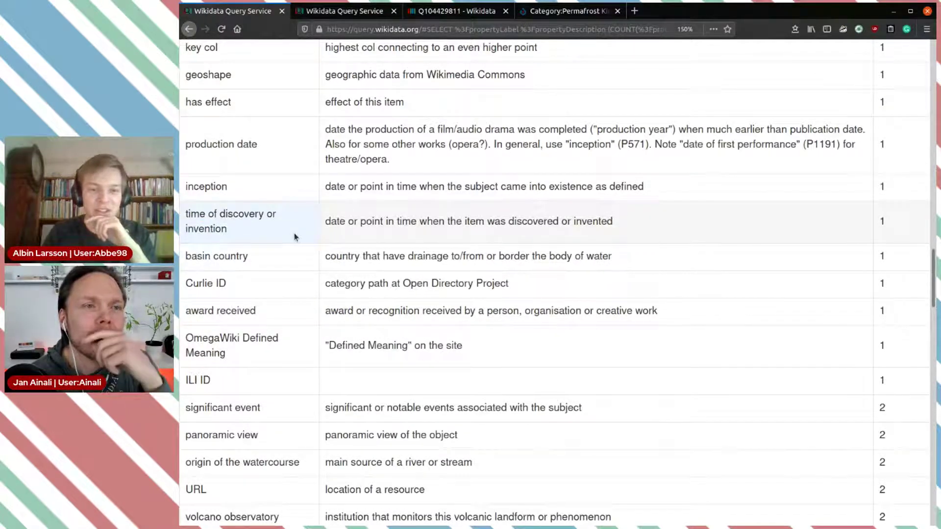
Look further through the rarely used glacier properties, examining "volcano observatory" and "page banner" with its description
{"action": "scroll", "coordinate": [364, 322], "scroll_direction": "down", "scroll_amount": 2}
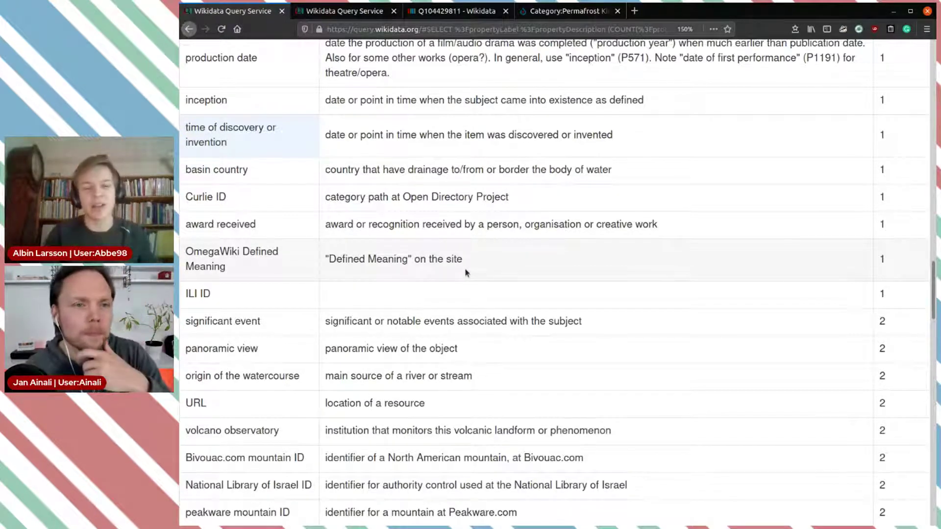
{"action": "left_click_drag", "start_coordinate": [281, 431], "coordinate": [187, 432]}
{"action": "left_click", "coordinate": [298, 435]}
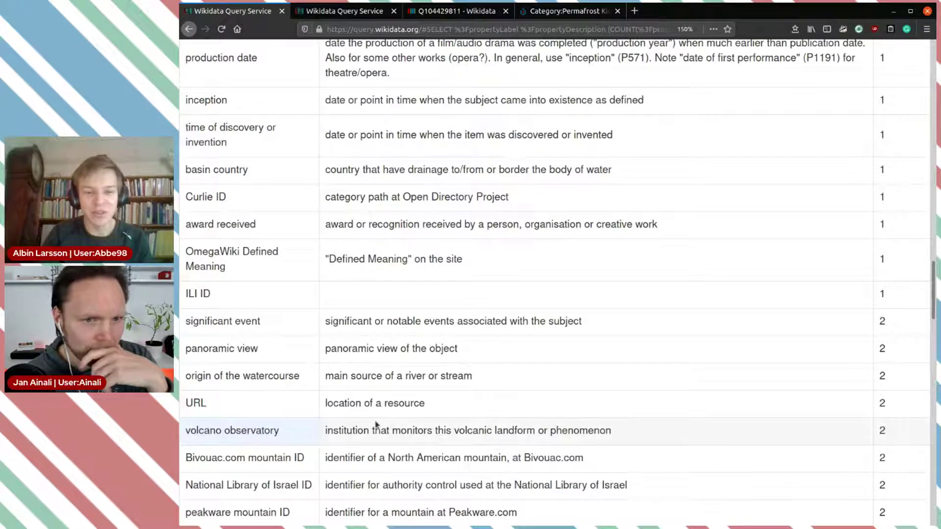
{"action": "scroll", "coordinate": [471, 419], "scroll_direction": "down", "scroll_amount": 4}
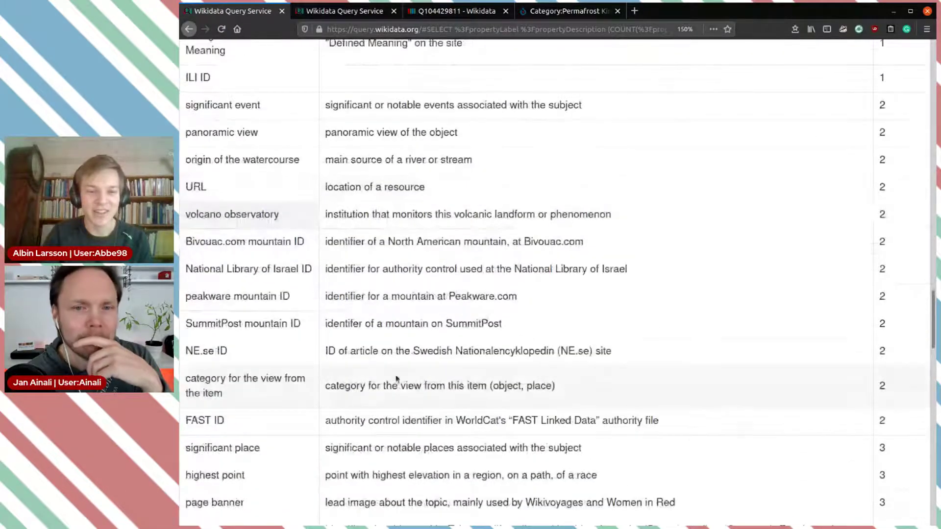
{"action": "scroll", "coordinate": [302, 384], "scroll_direction": "down", "scroll_amount": 3}
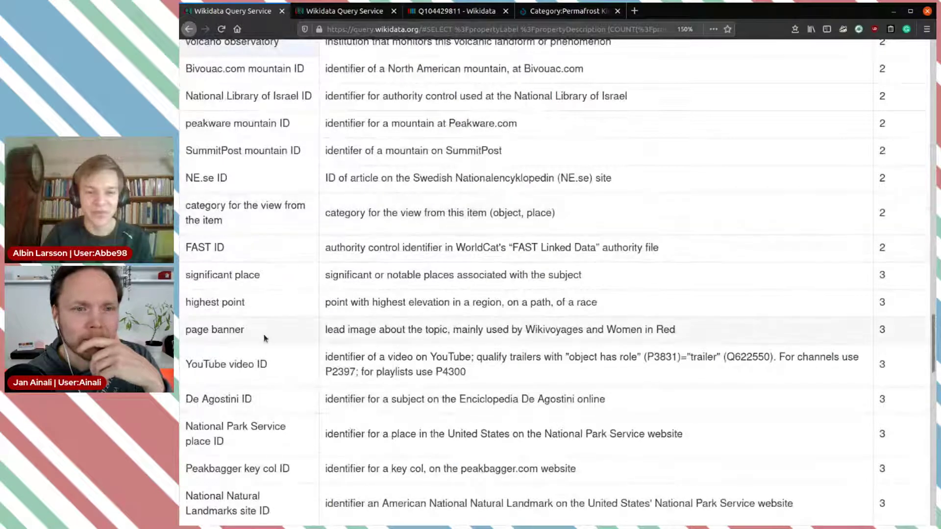
{"action": "left_click_drag", "start_coordinate": [248, 330], "coordinate": [185, 330]}
{"action": "left_click", "coordinate": [322, 328]}
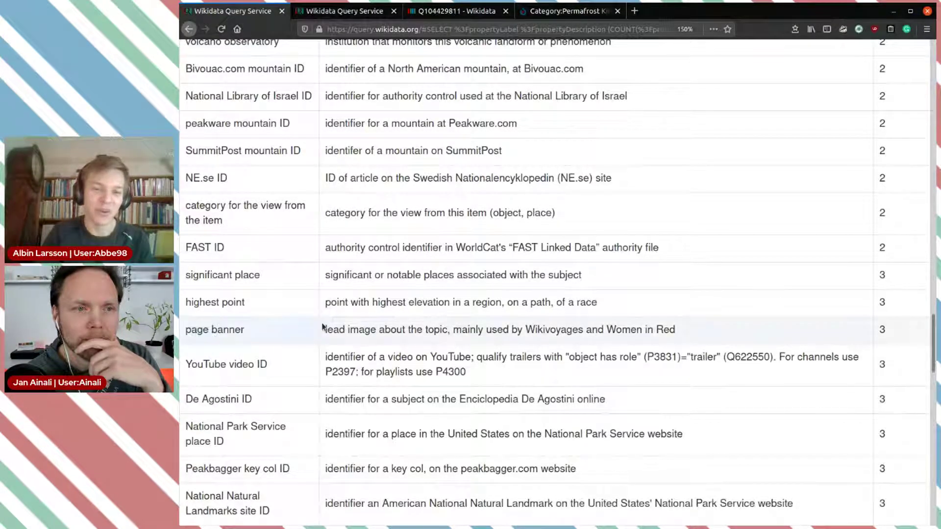
{"action": "left_click_drag", "start_coordinate": [326, 330], "coordinate": [483, 331]}
{"action": "left_click", "coordinate": [530, 332]}
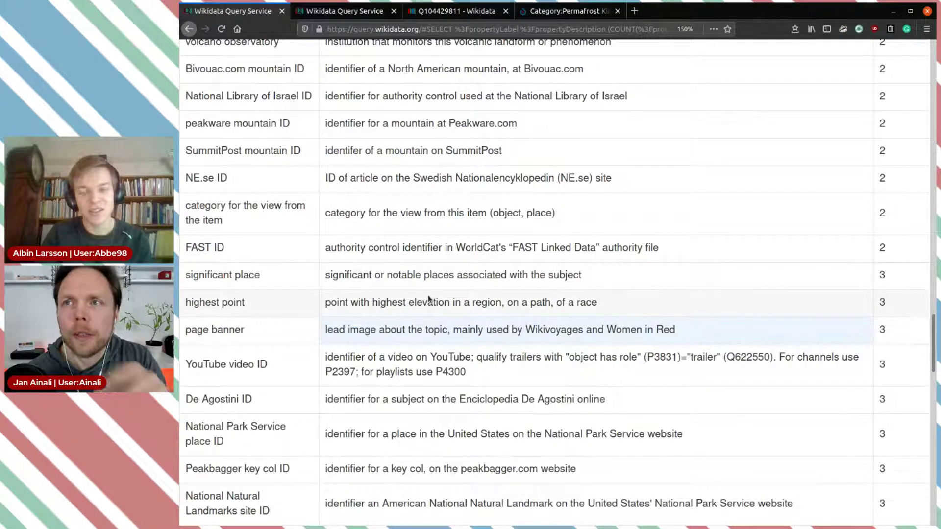
Generate a short link to the property-count query and select its URL
{"action": "scroll", "coordinate": [429, 297], "scroll_direction": "up", "scroll_amount": 10}
{"action": "scroll", "coordinate": [427, 294], "scroll_direction": "up", "scroll_amount": 15}
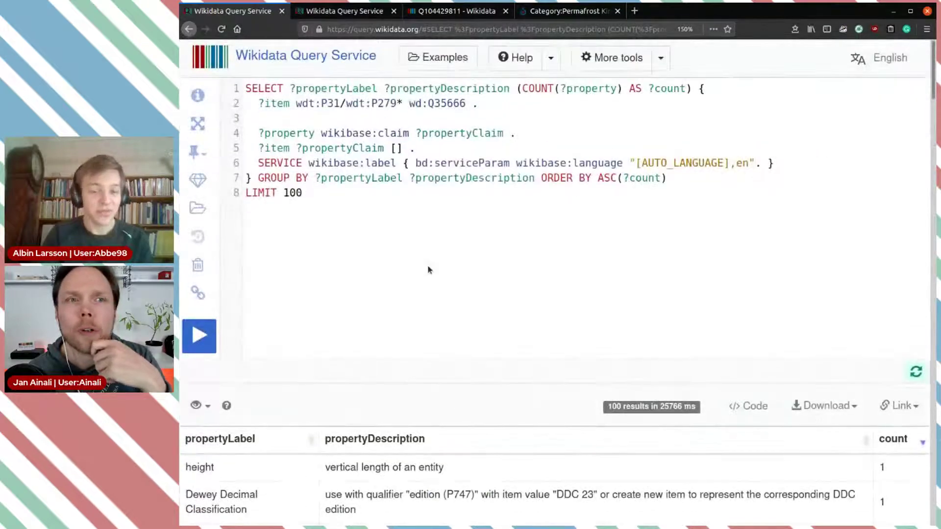
{"action": "left_click", "coordinate": [198, 293]}
{"action": "triple_click", "coordinate": [280, 298]}
{"action": "left_click", "coordinate": [300, 322]}
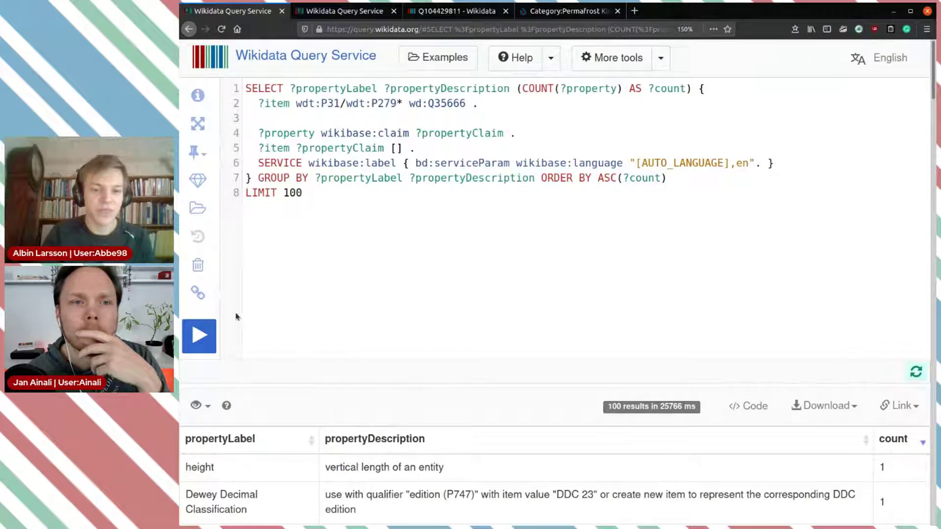
{"action": "left_click", "coordinate": [198, 293]}
{"action": "left_click", "coordinate": [293, 331]}
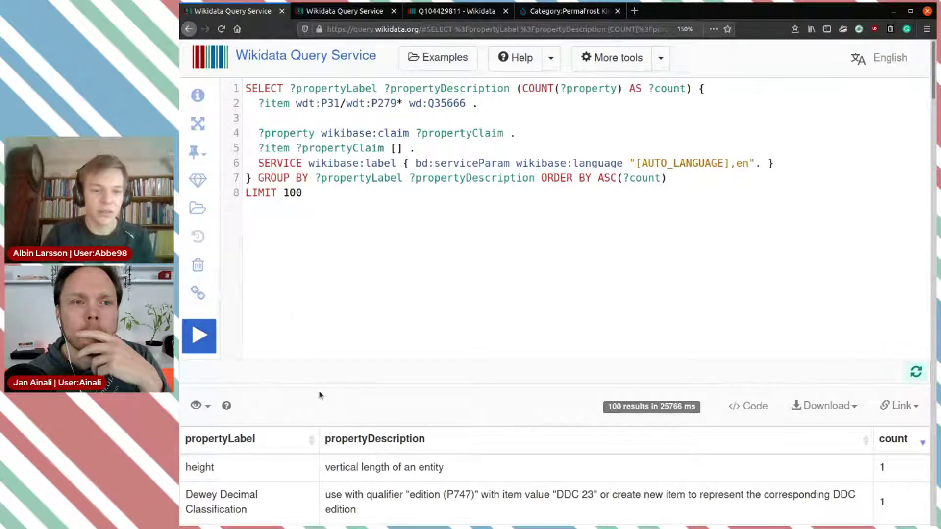